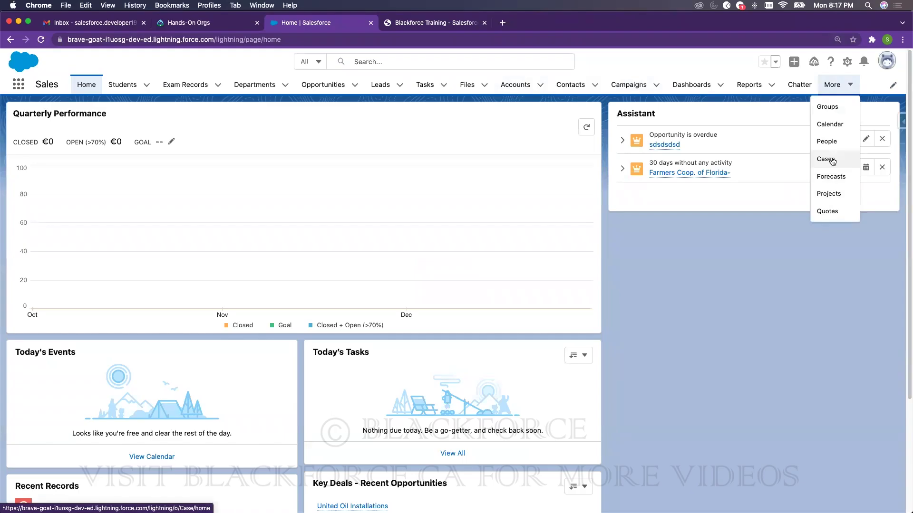
- Browse the nav-bar item editor and its Add More Items list, closing both unchanged
left_click(848, 86)
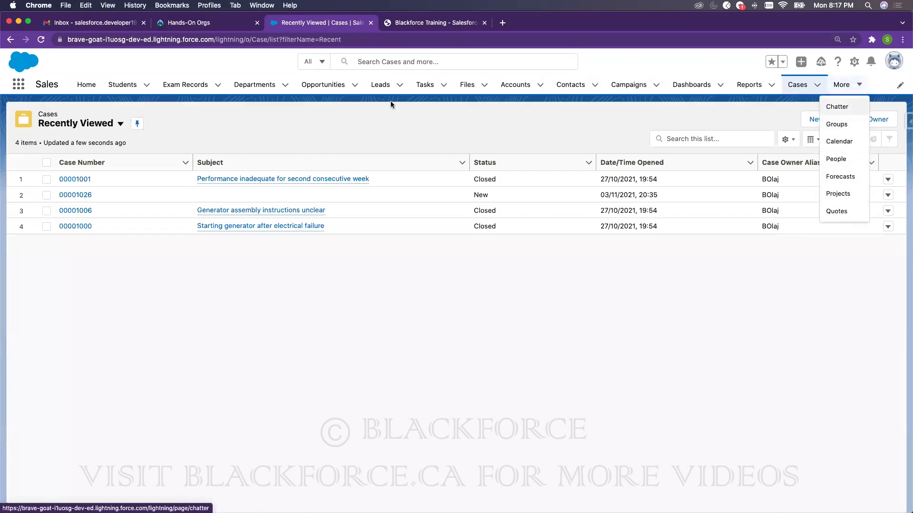
left_click(899, 89)
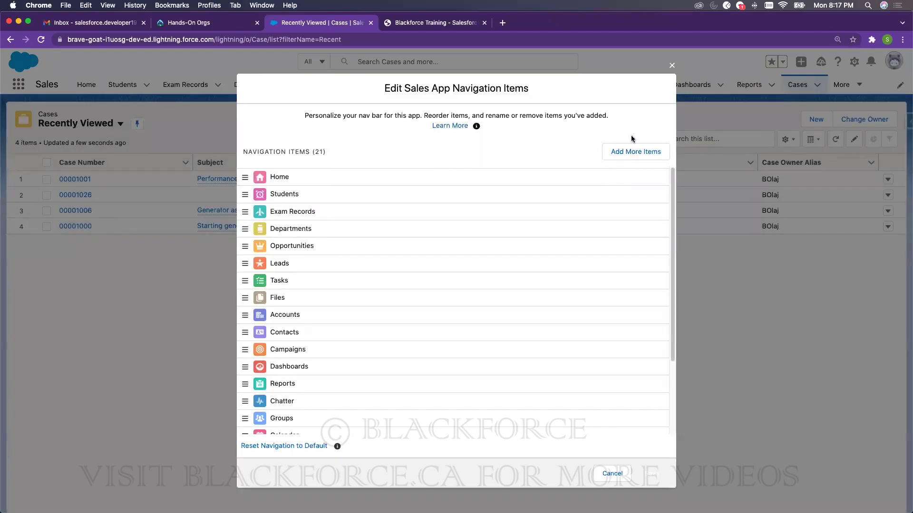
left_click(630, 153)
left_click(293, 157)
left_click(383, 119)
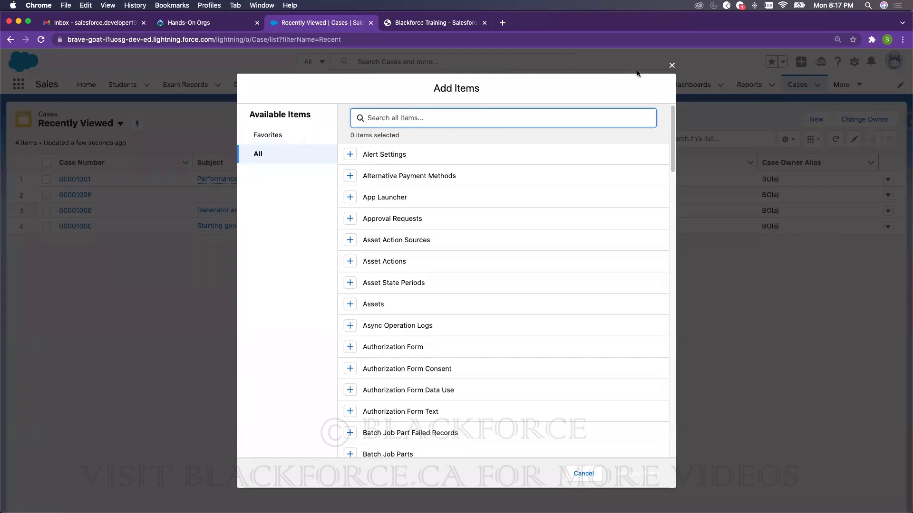
left_click(672, 66)
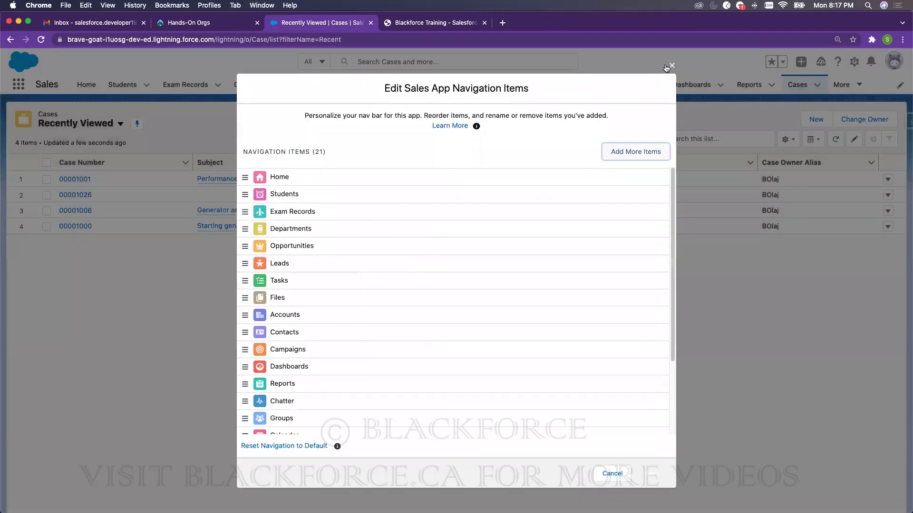
left_click(668, 69)
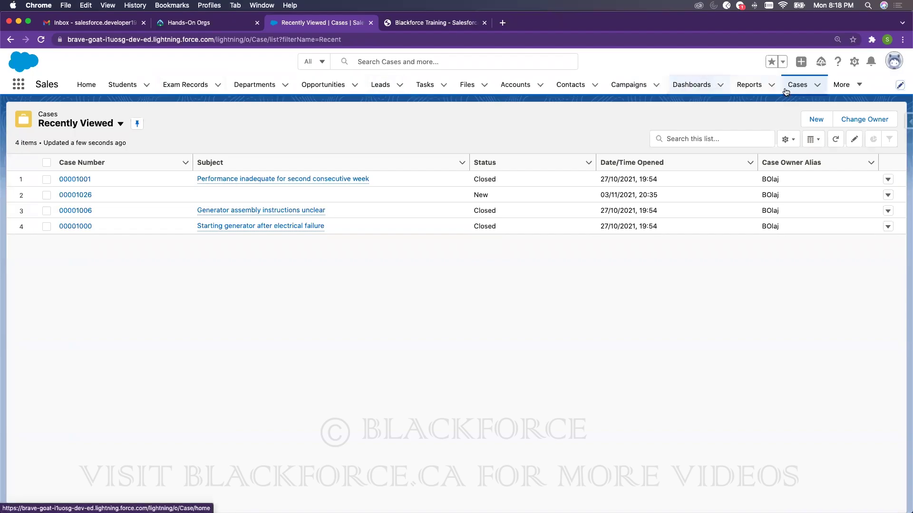
- Review the available navigation items again without adding any, then launch Setup from the gear menu
left_click(846, 88)
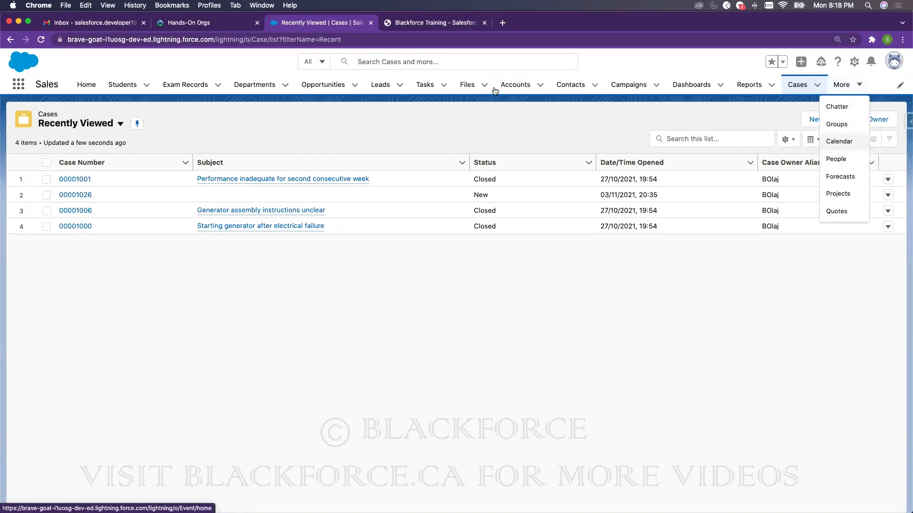
left_click(900, 86)
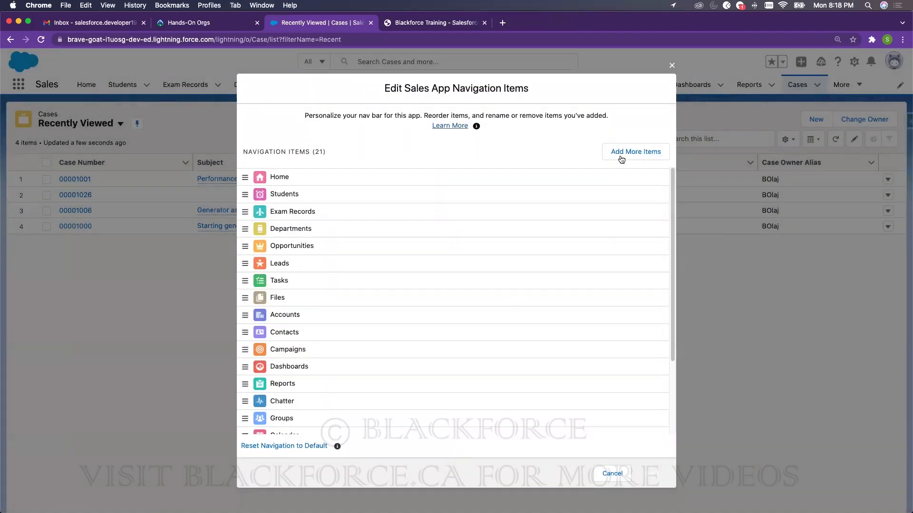
left_click(626, 153)
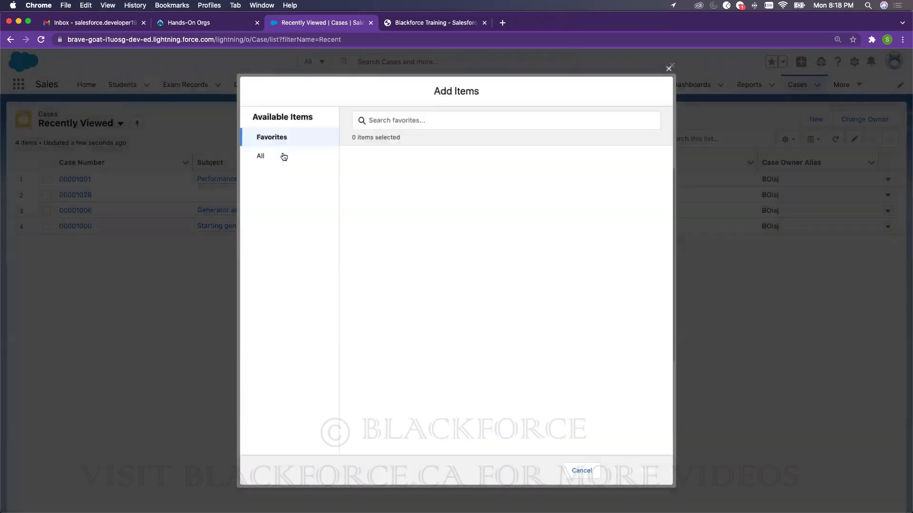
left_click(281, 155)
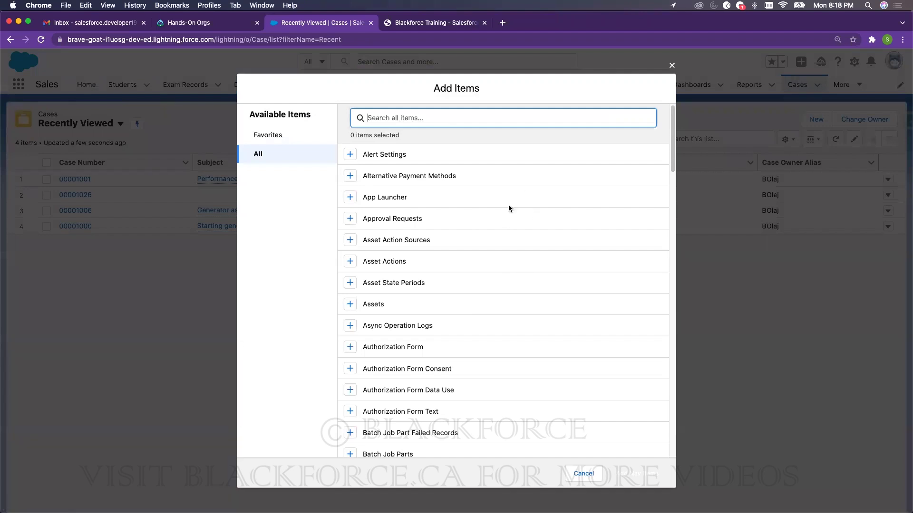
left_click(671, 66)
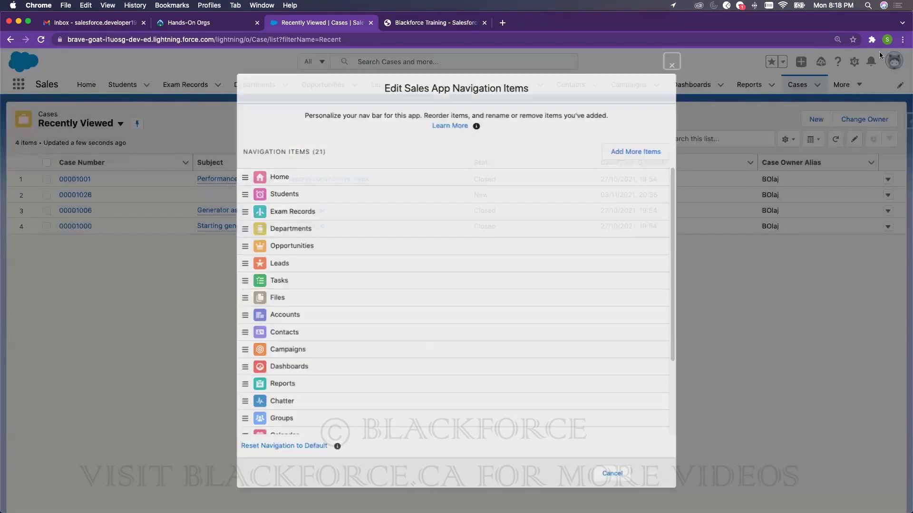
left_click(854, 62)
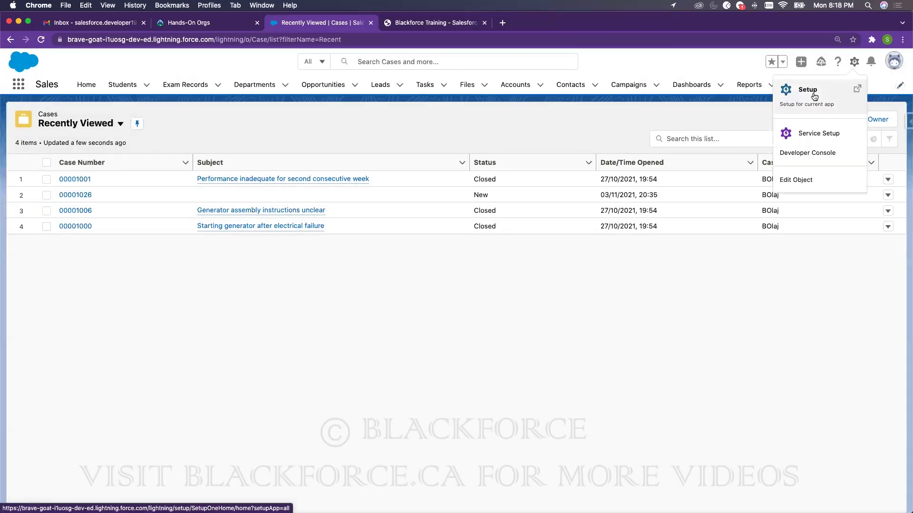
left_click(814, 93)
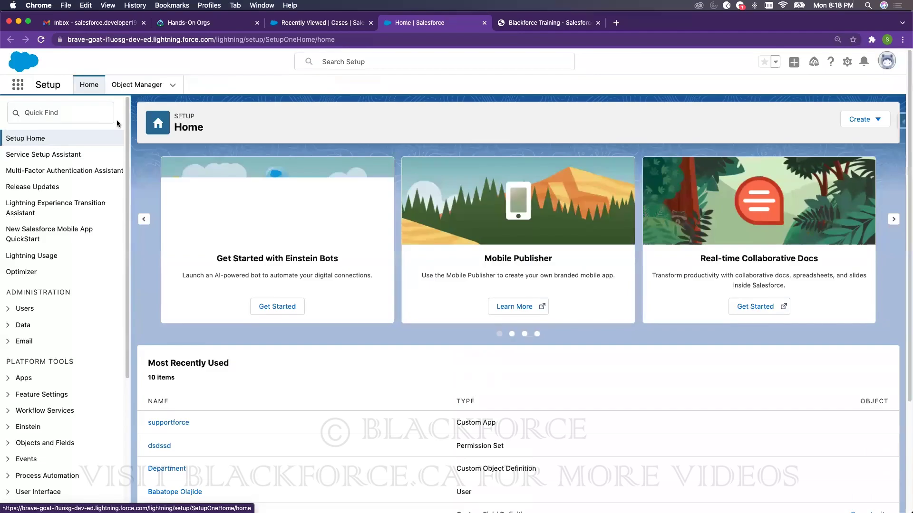
- Filter Quick Find for 'tab' and open the Tabs setup page
left_click(100, 114)
type("tab")
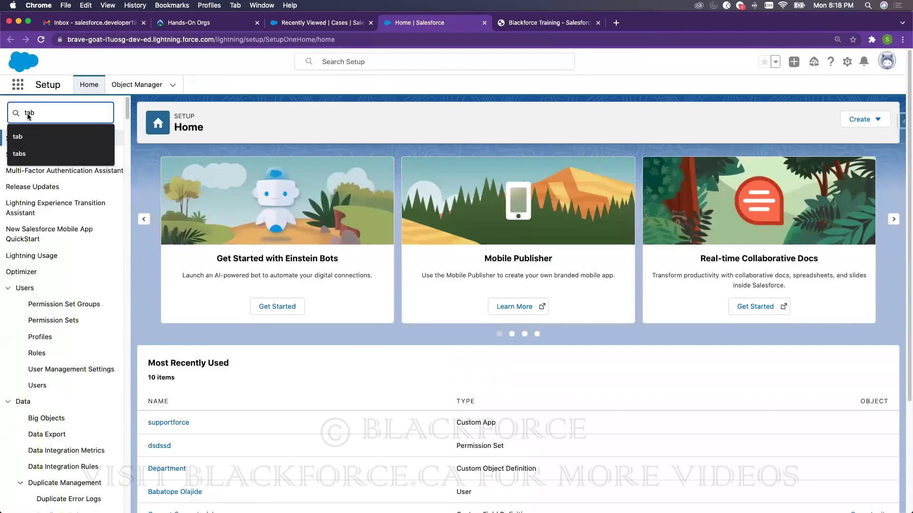
left_click(41, 173)
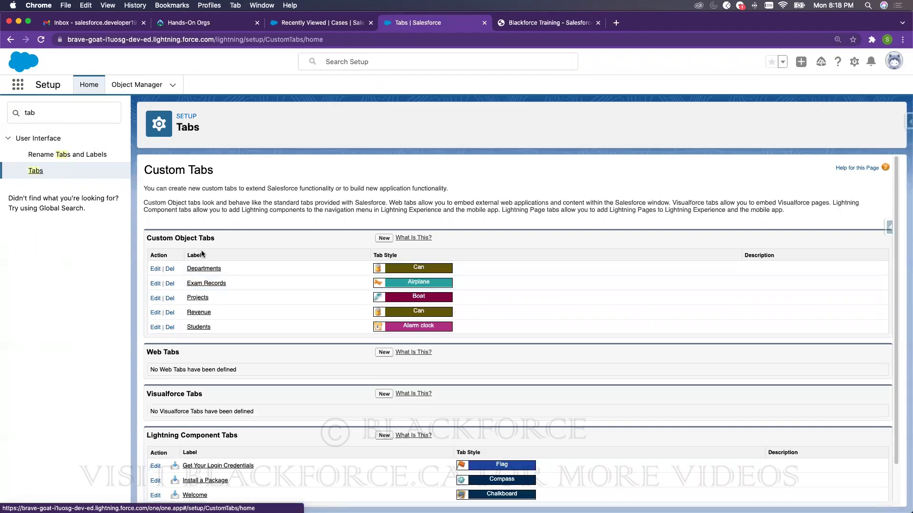
double_click(159, 238)
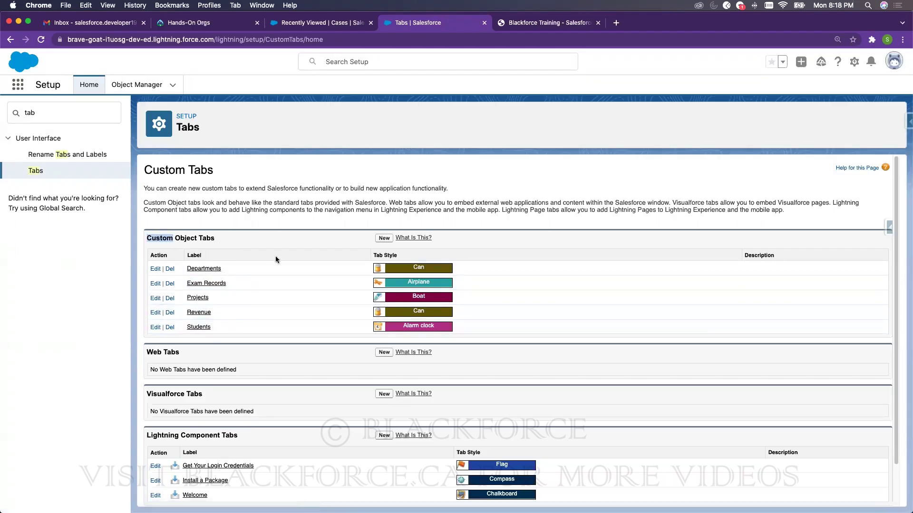
- Inspect the aas field under Case in Object Manager, then return to Setup Home
left_click(125, 86)
left_click(700, 119)
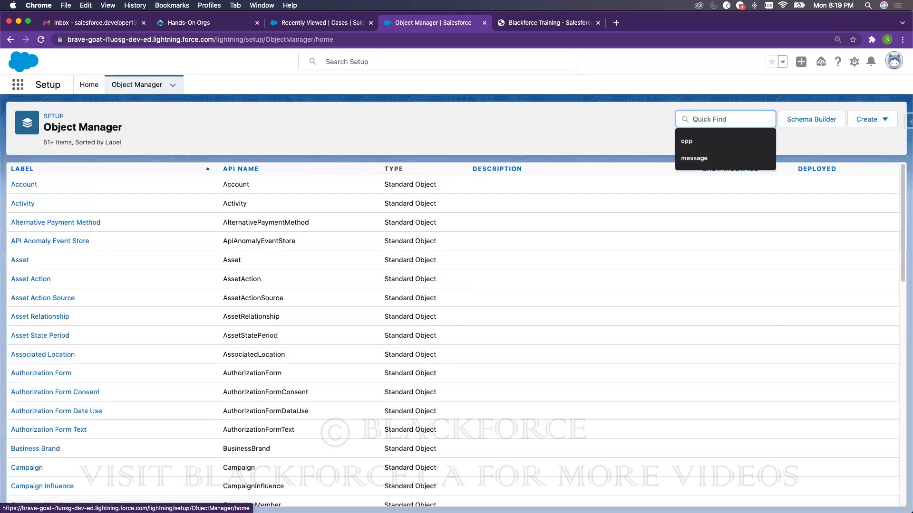
type("Case")
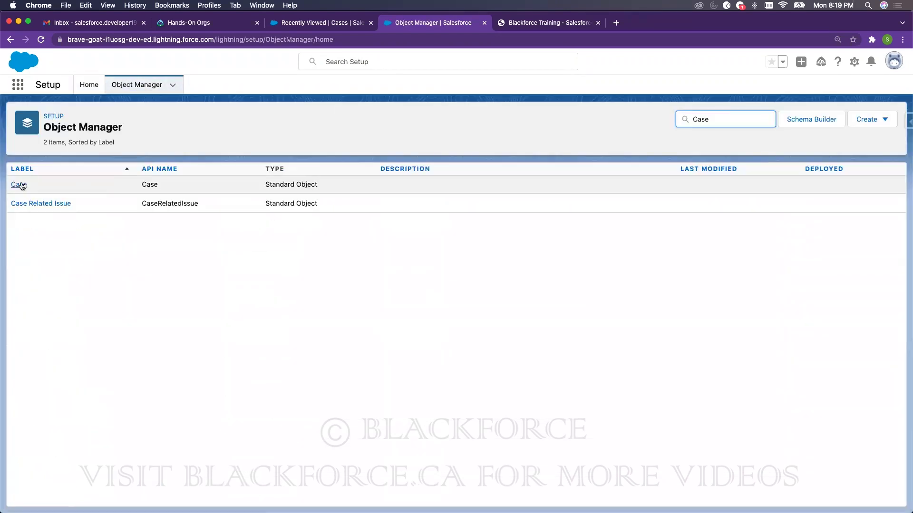
left_click(21, 186)
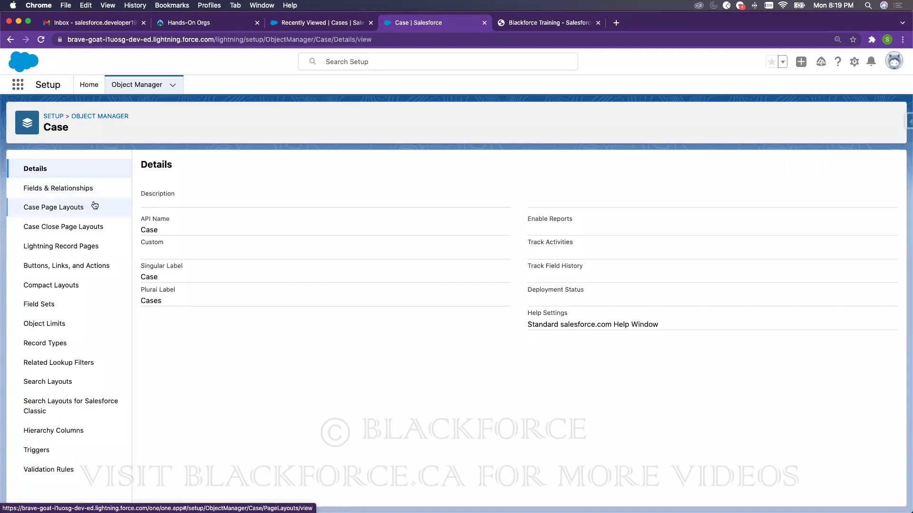
left_click(65, 189)
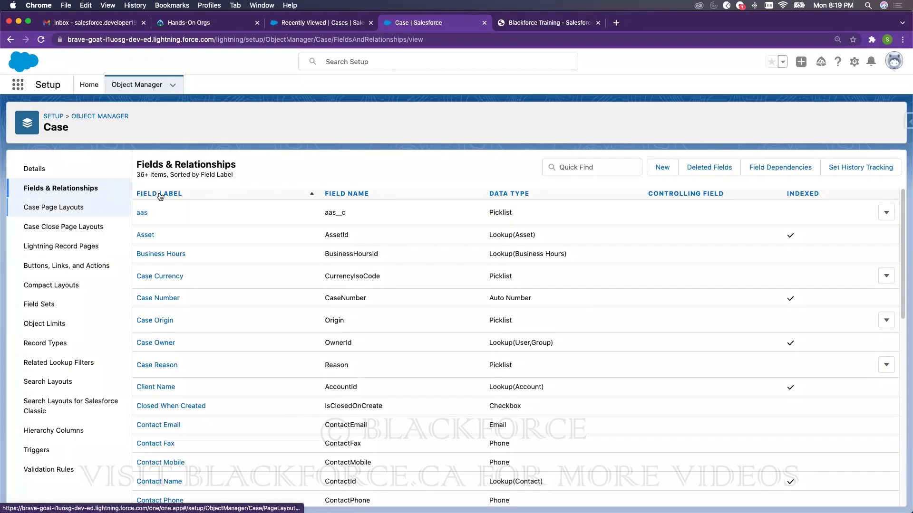
left_click(143, 213)
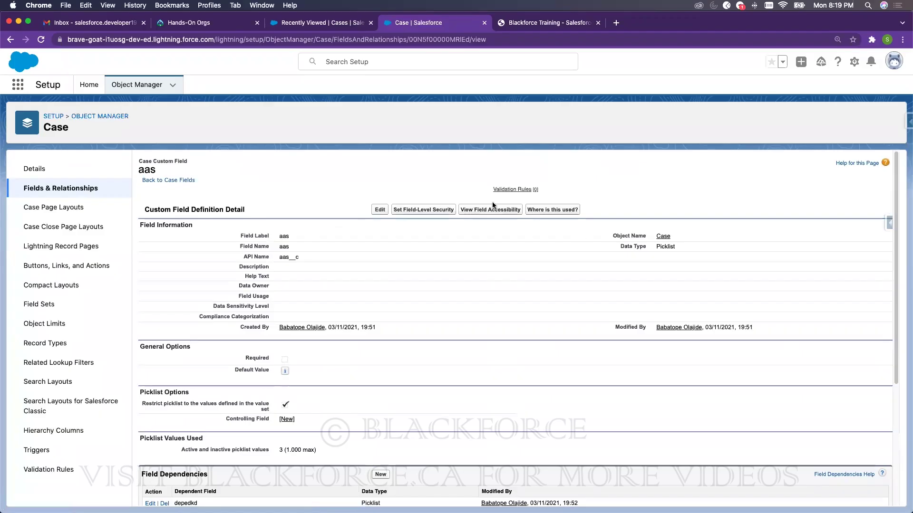
left_click(90, 87)
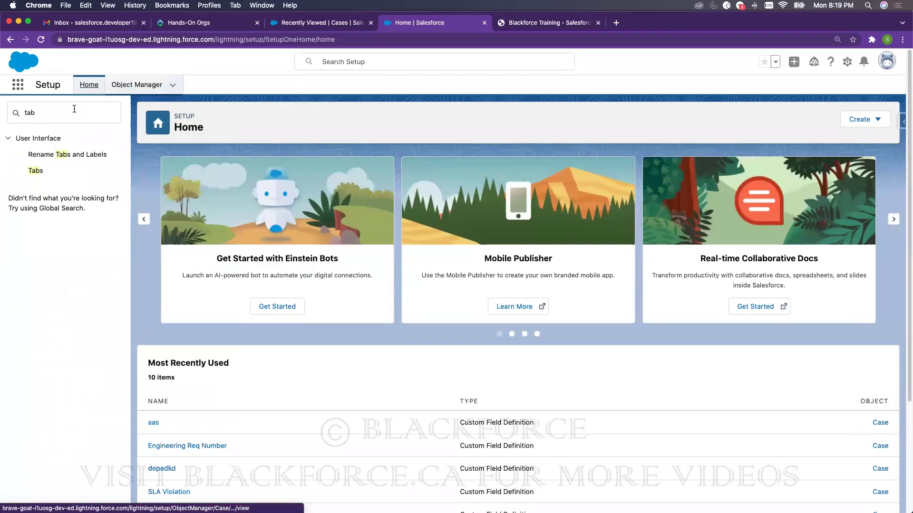
- Search Quick Find for 'Profi' and open the Profiles setup page
double_click(64, 114)
type("Us")
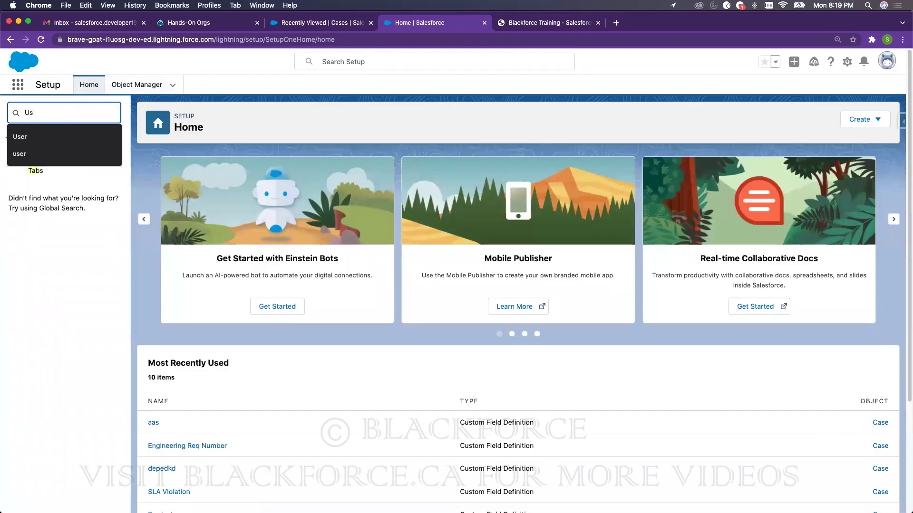
key("BackSpace")
key("BackSpace")
type("Profile")
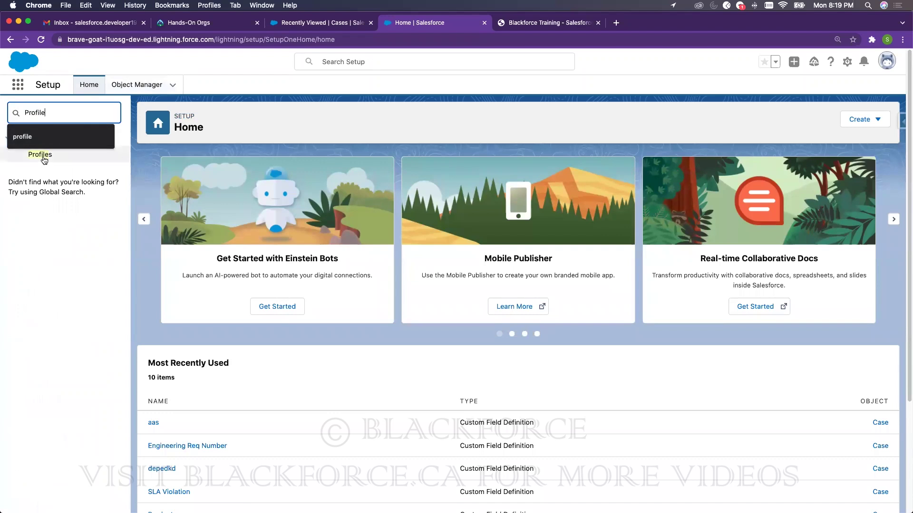
left_click(40, 155)
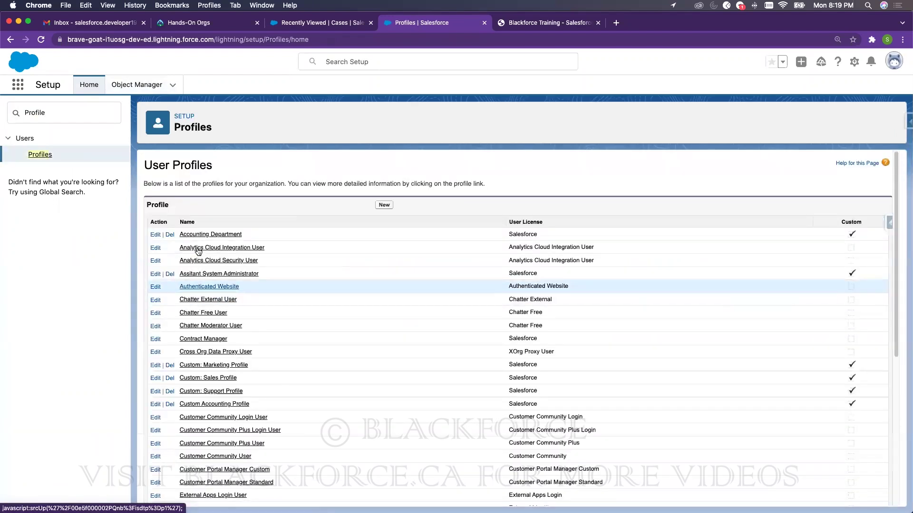
- Open the System Administrator profile
left_click(894, 60)
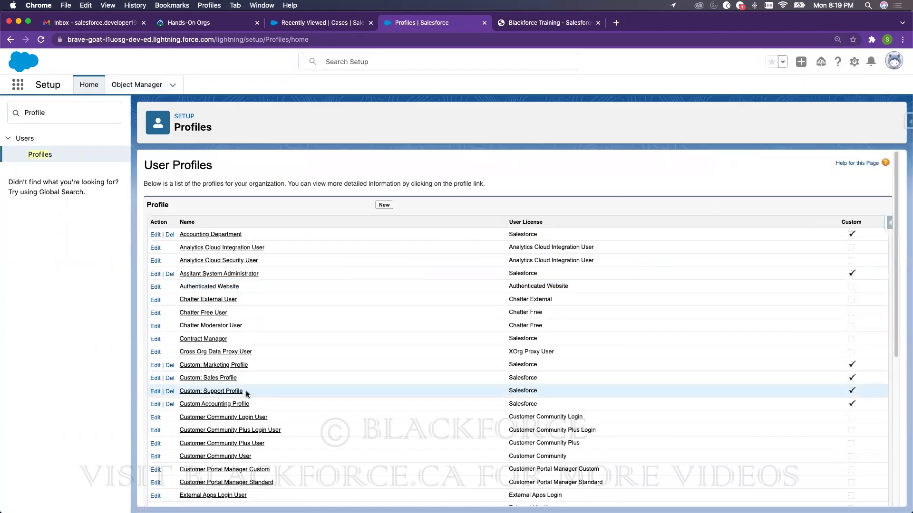
scroll(178, 463, "down", 3)
scroll(361, 463, "down", 2)
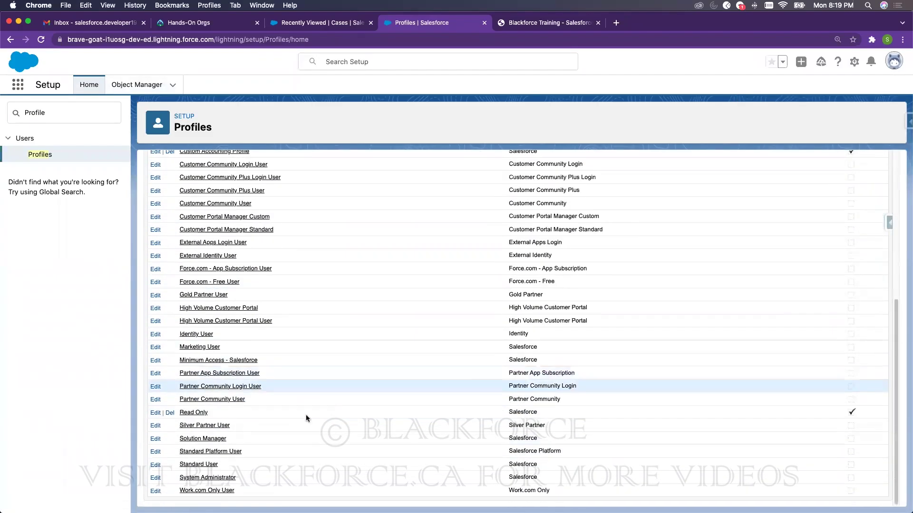
left_click(190, 480)
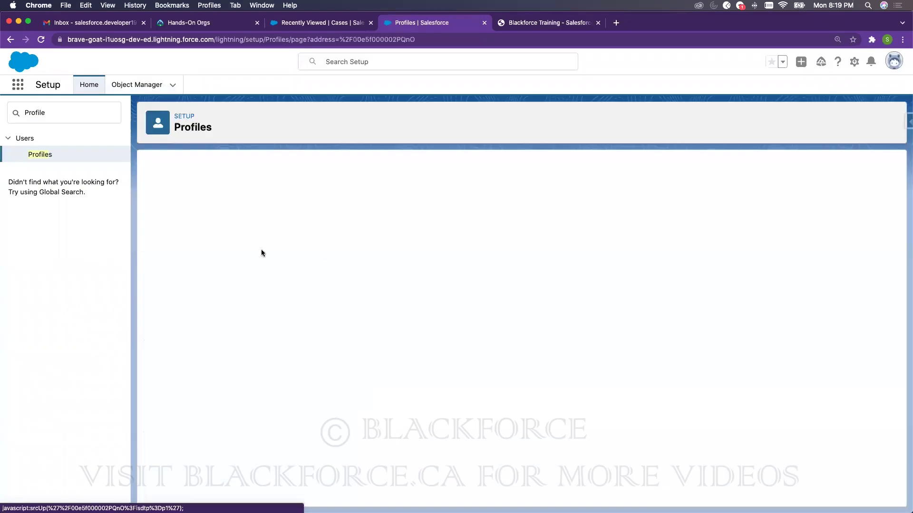
- Confirm Cases is Default On in the profile's Tab Settings, then return to the Cases list
scroll(317, 338, "down", 15)
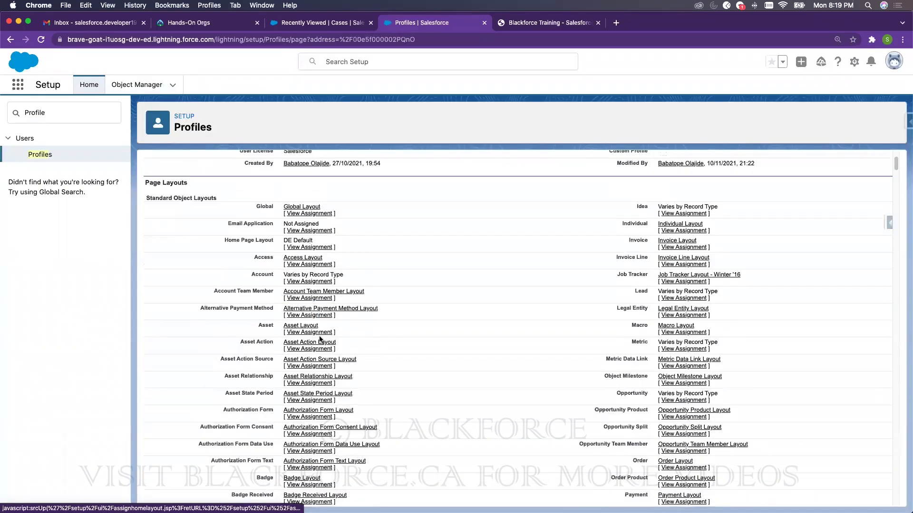
scroll(318, 339, "down", 10)
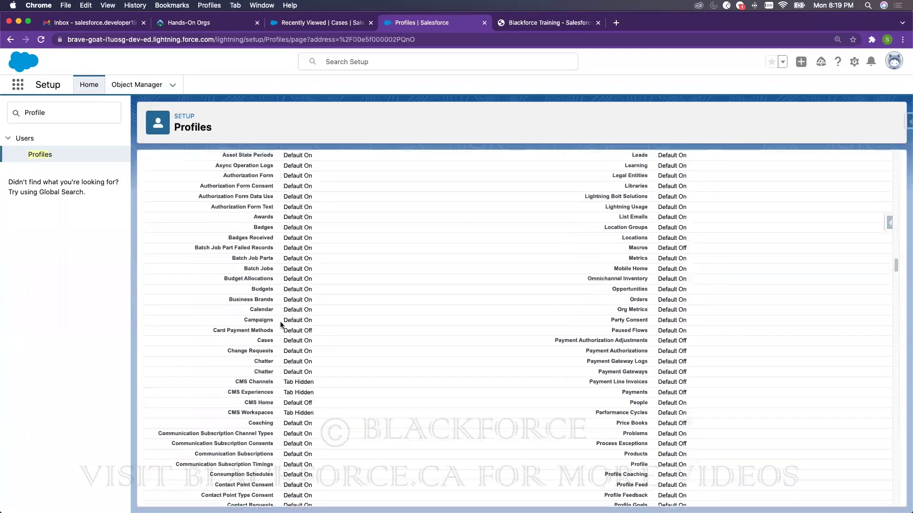
scroll(164, 277, "up", 5)
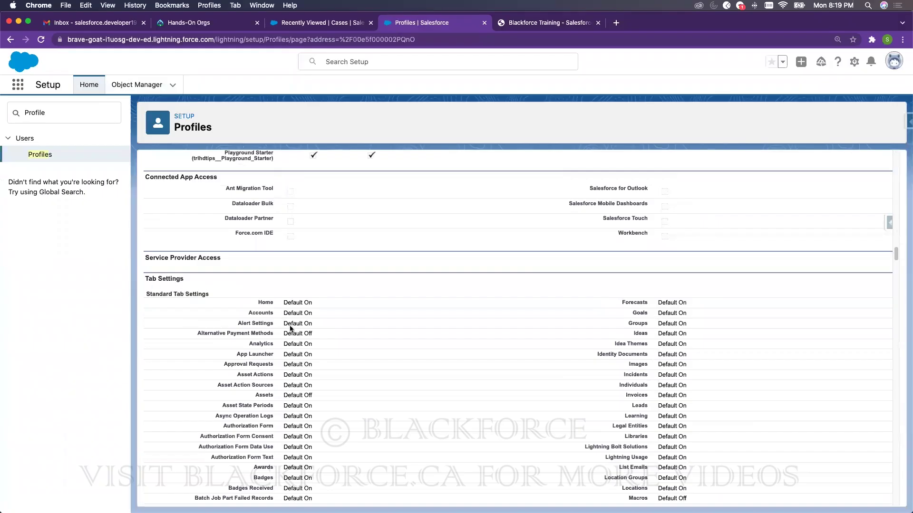
scroll(291, 328, "down", 1)
left_click_drag(146, 264, 189, 268)
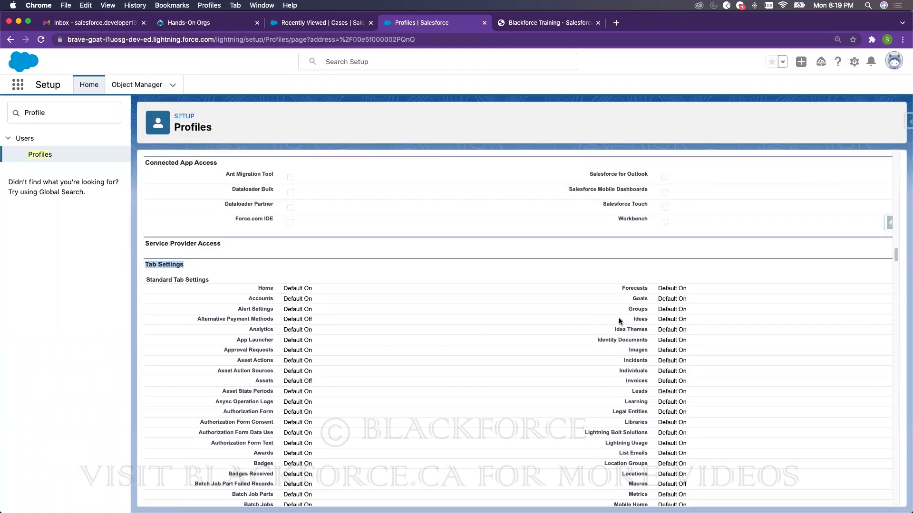
scroll(280, 392, "down", 8)
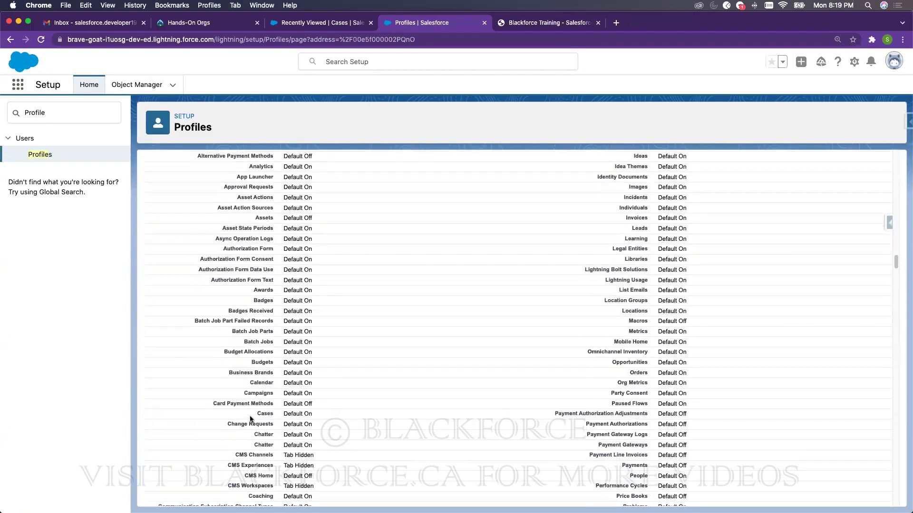
left_click_drag(285, 409, 306, 409)
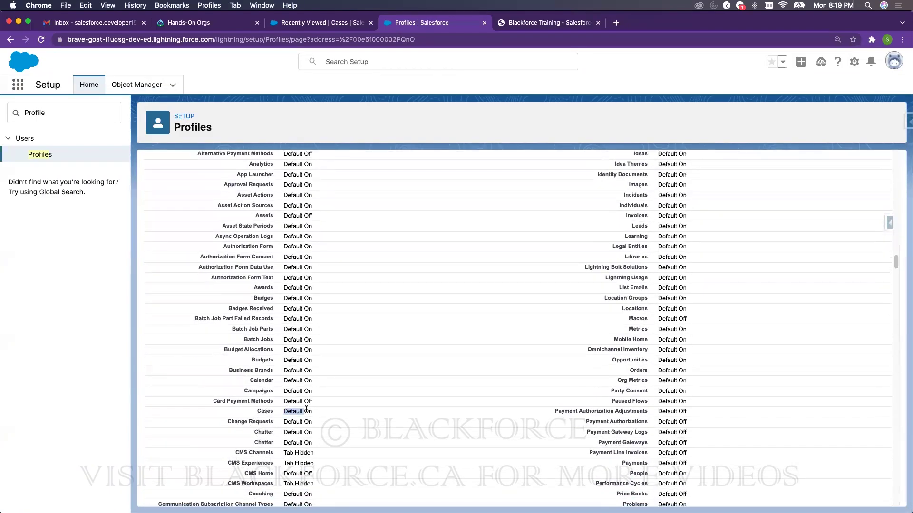
left_click(320, 23)
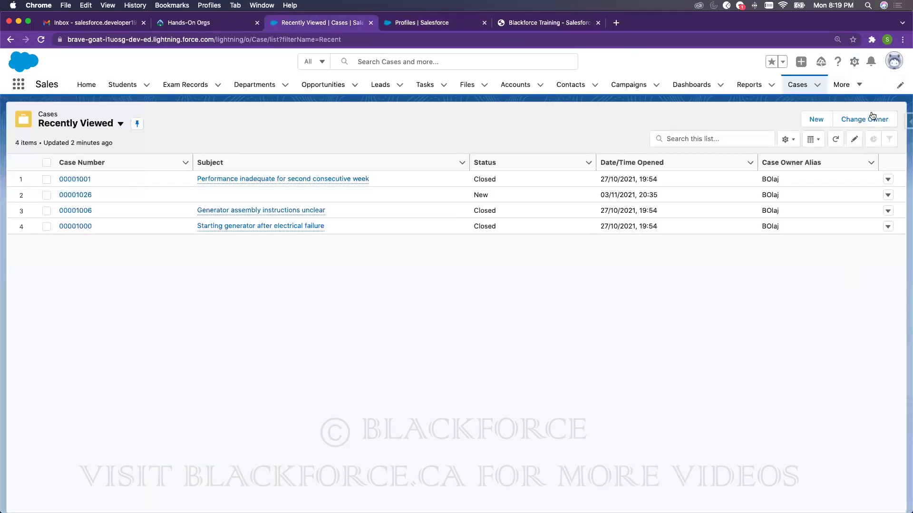
- Check the overflow navigation items and profile tab, then close the navigation items editor
left_click(851, 85)
left_click(793, 302)
left_click(446, 25)
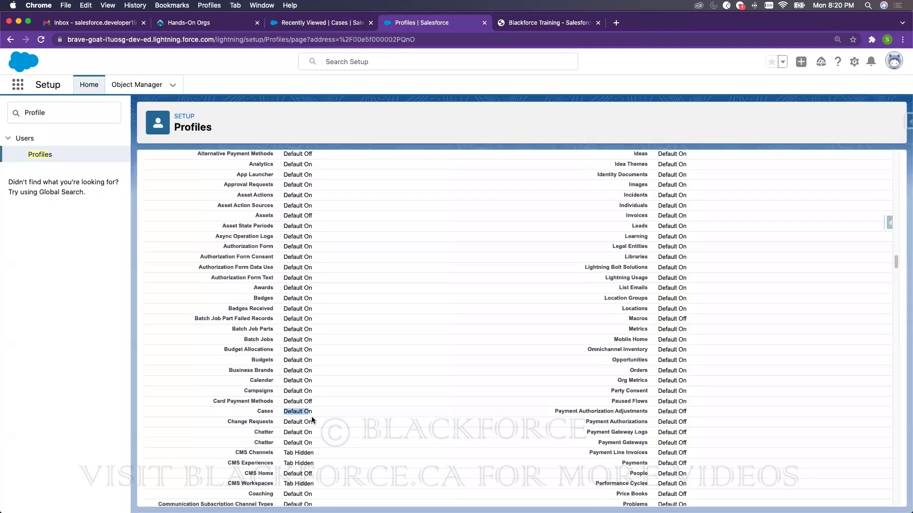
left_click(280, 23)
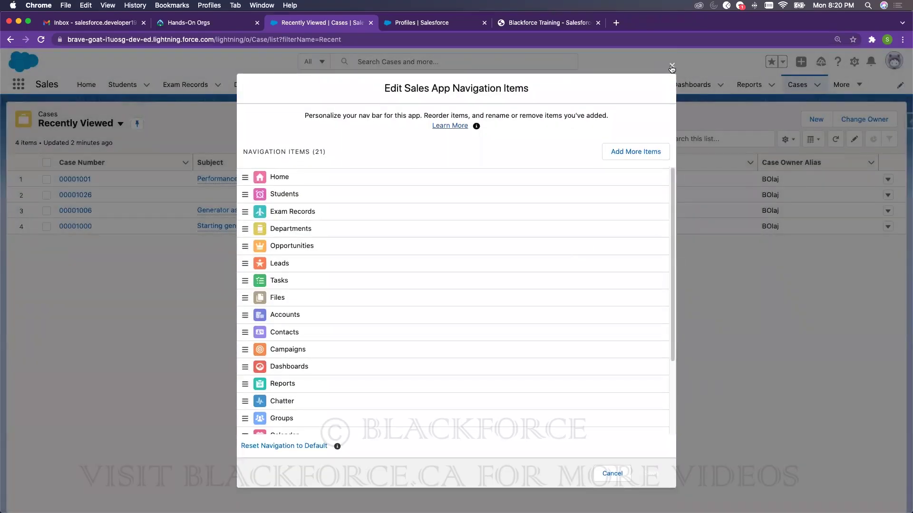
left_click(672, 66)
- Note CMS Channels is Tab Hidden, close the navigation editor again, and open the list view menu
key("ctrl+Tab")
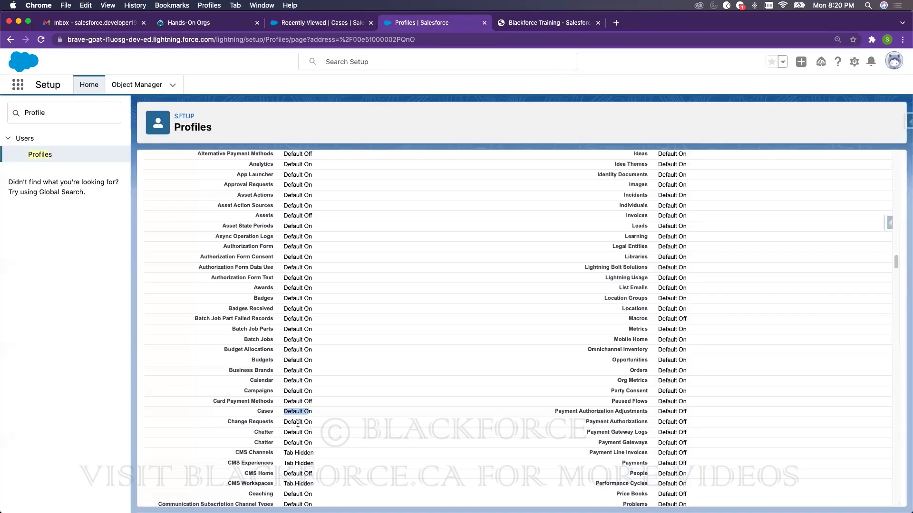
left_click_drag(287, 455, 315, 454)
left_click(282, 22)
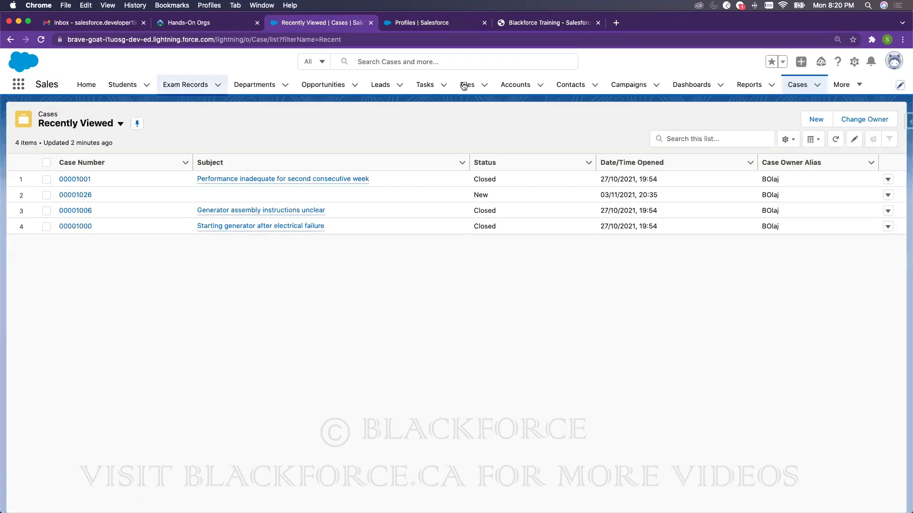
left_click(898, 85)
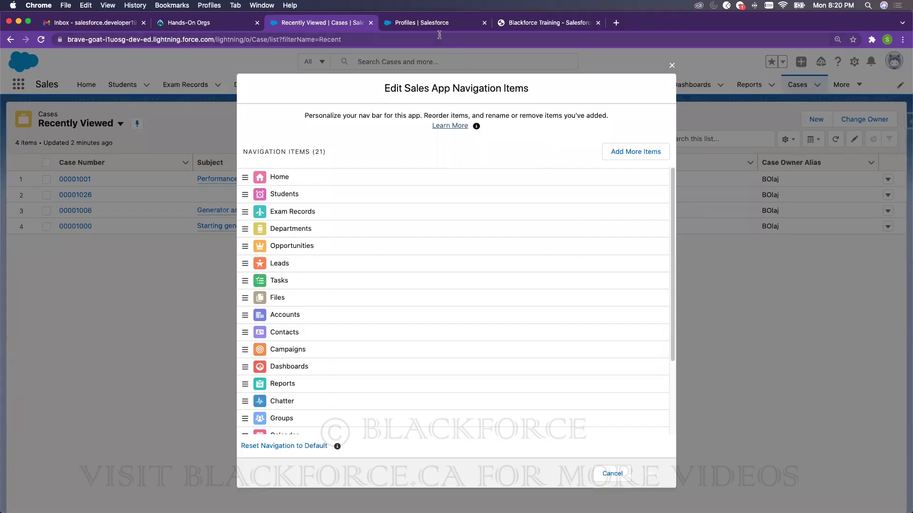
left_click(438, 23)
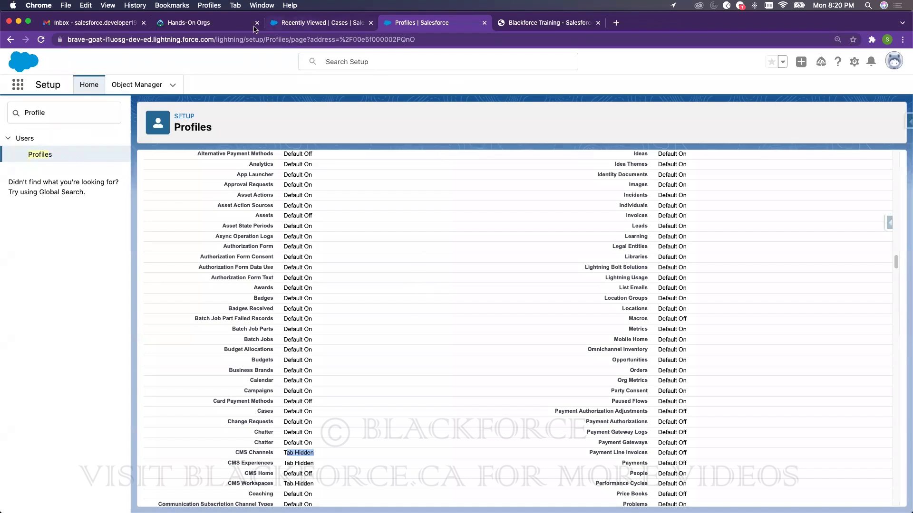
left_click(330, 27)
left_click(672, 65)
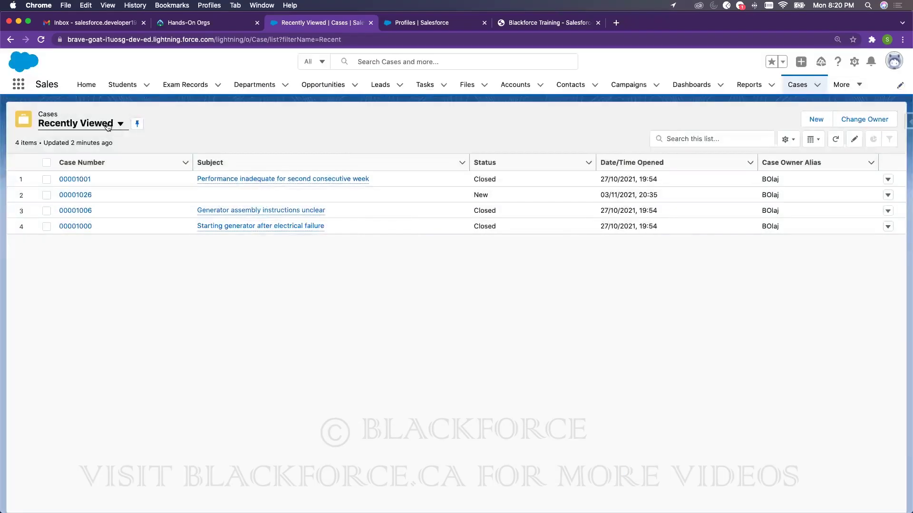
left_click(95, 123)
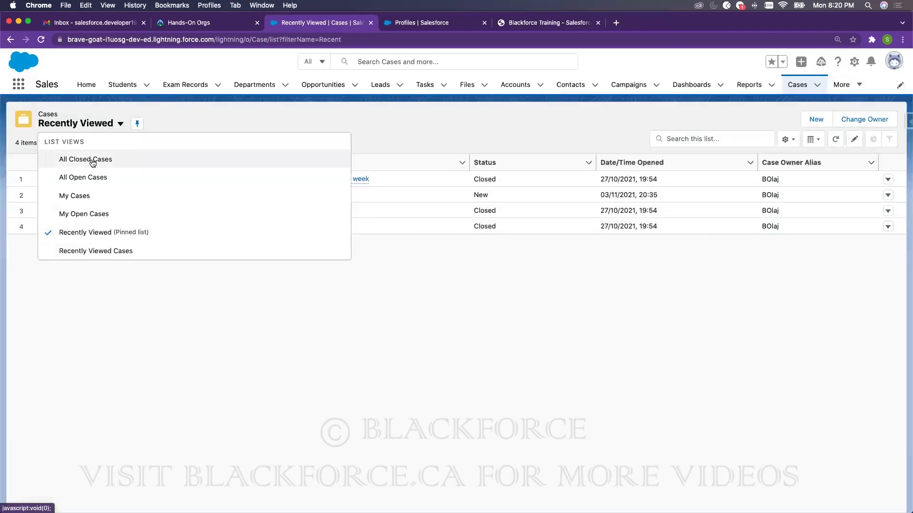
- Switch to the All Open Cases list view and start a New Case
left_click(88, 177)
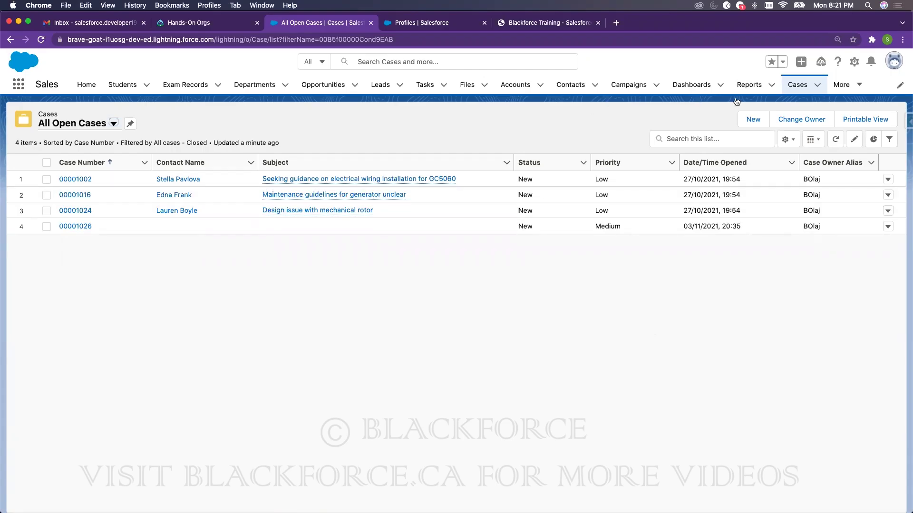
mouse_move(349, 201)
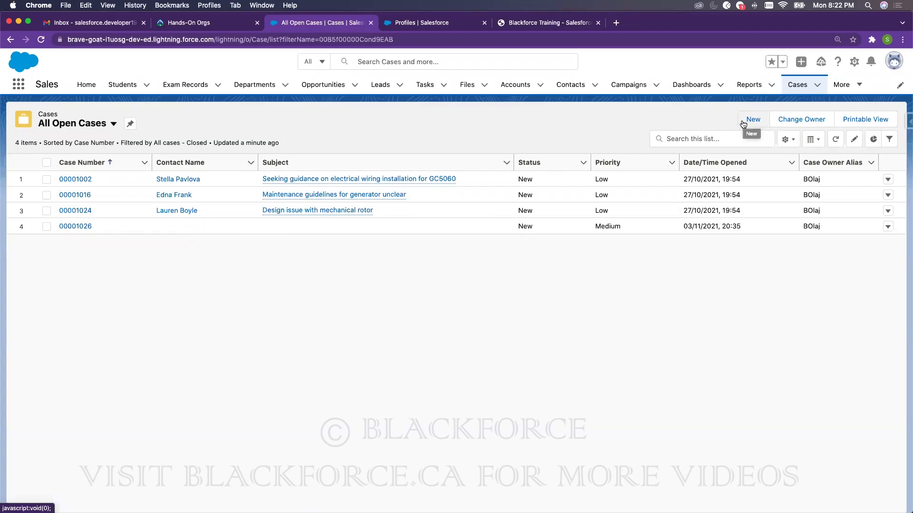
left_click(743, 123)
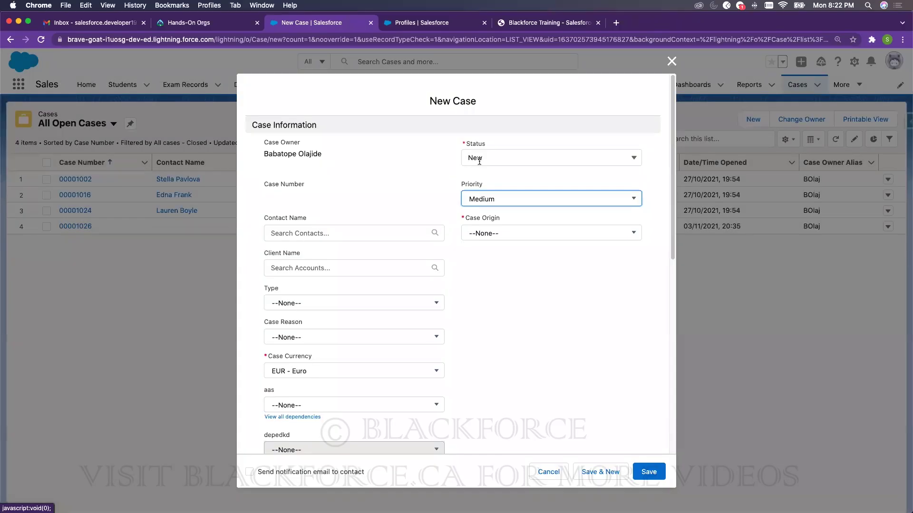
- Check the Status and Priority choices, leaving Status New and Priority Medium
left_click(479, 162)
left_click(407, 168)
left_click(498, 201)
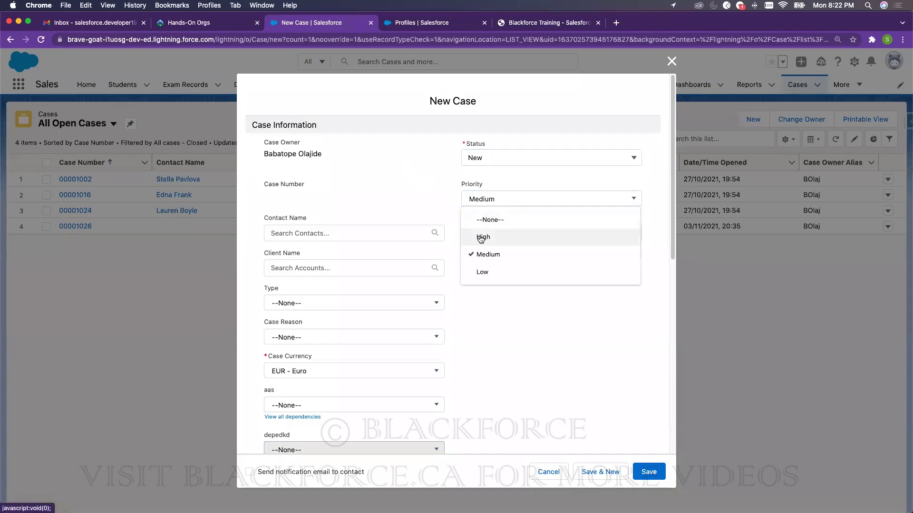
left_click(413, 179)
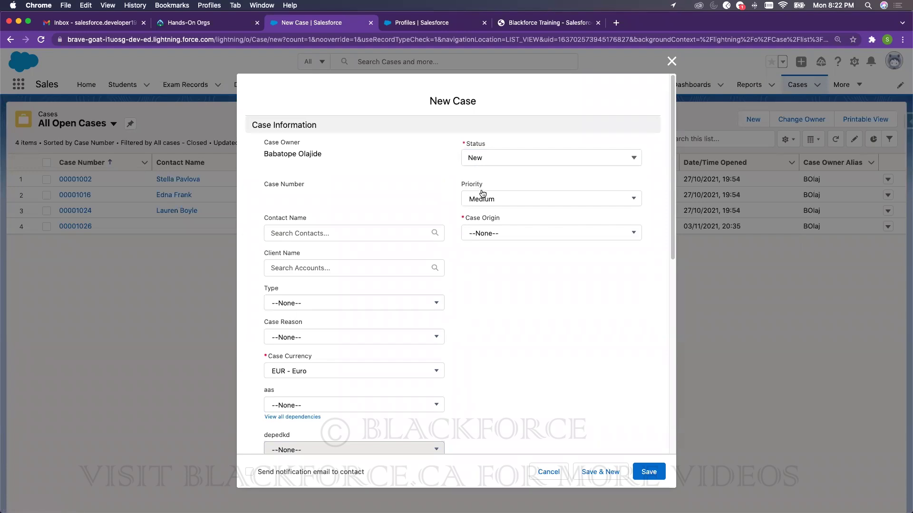
double_click(479, 186)
- Change Priority to High, then to Low, and review the Case Origin and Status choices
left_click(481, 199)
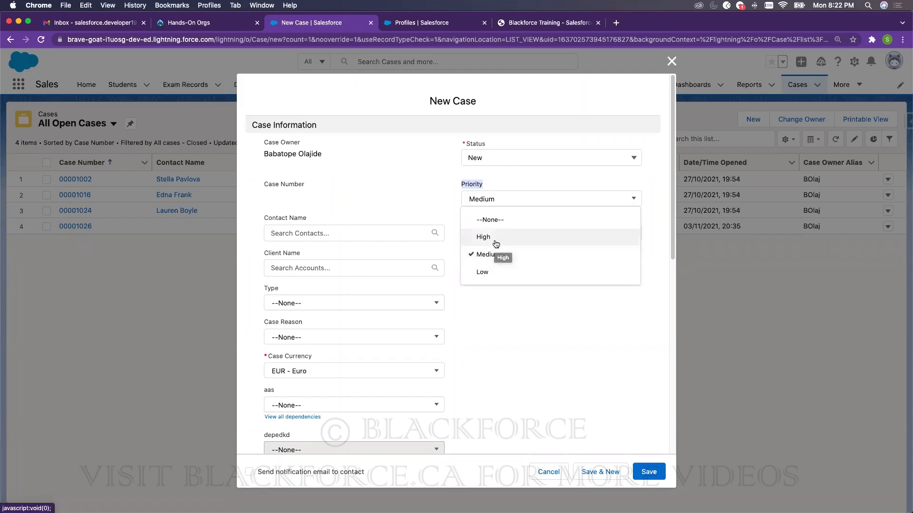
left_click(494, 238)
left_click(498, 199)
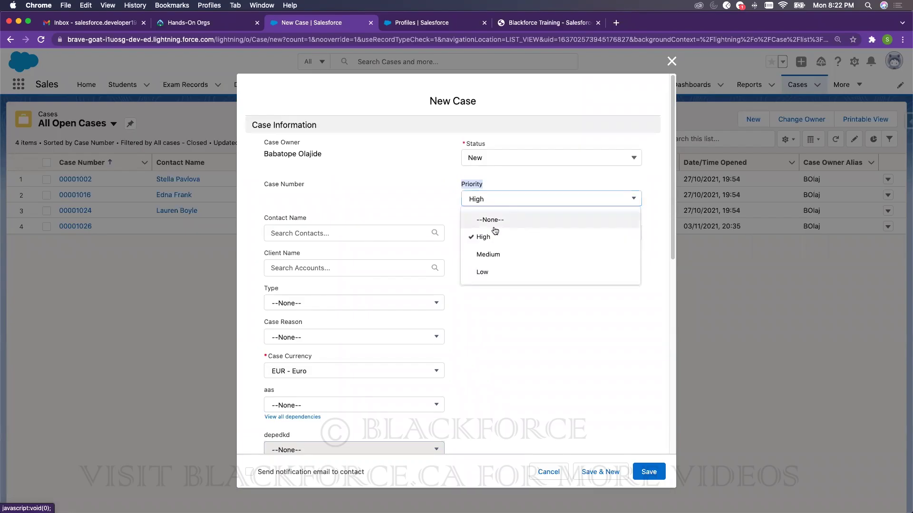
left_click(492, 276)
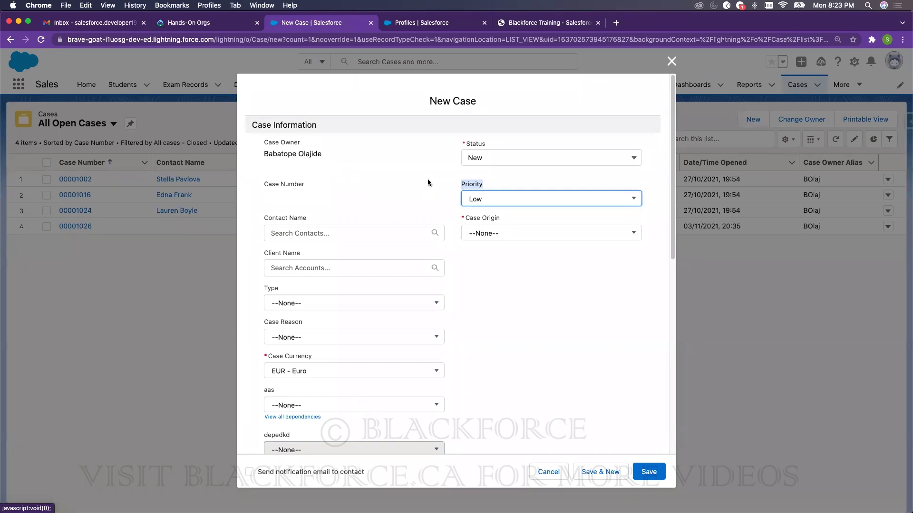
left_click(511, 234)
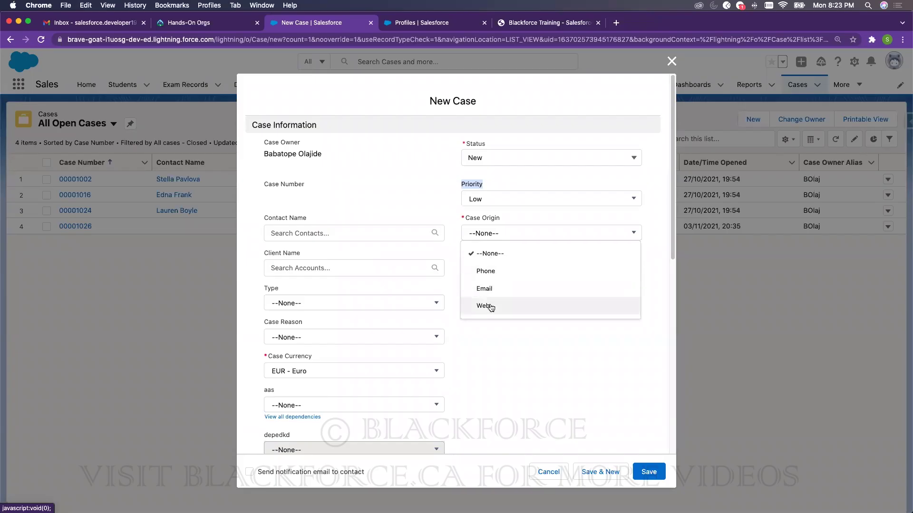
left_click(483, 202)
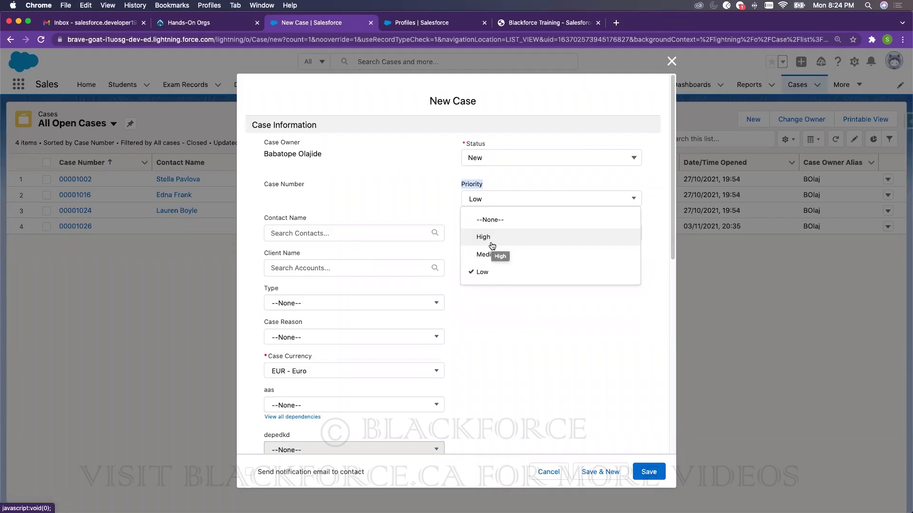
left_click(489, 158)
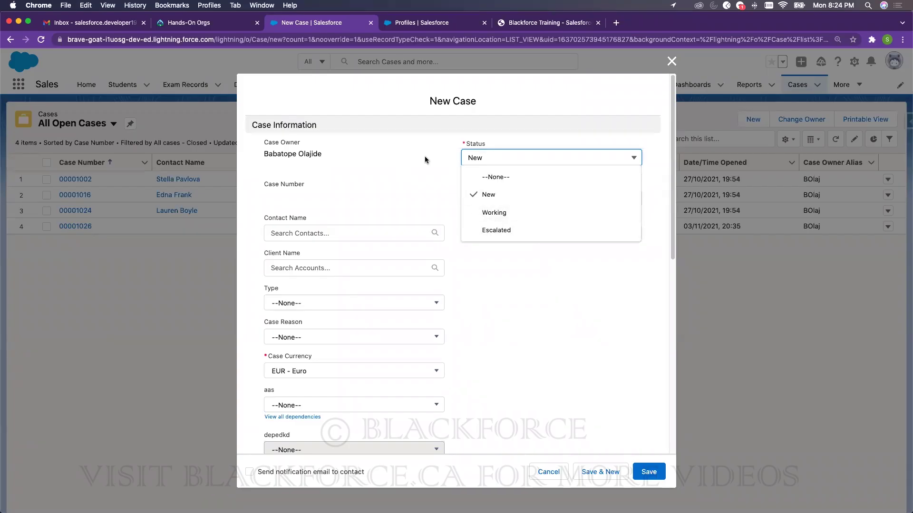
- Keep Status New and review the available case Type values
left_click(444, 149)
scroll(329, 317, "down", 5)
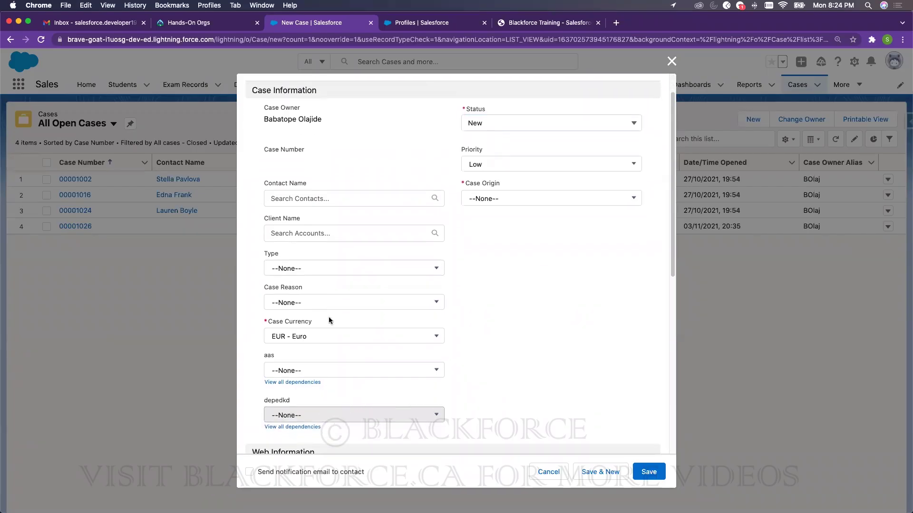
scroll(382, 296, "down", 6)
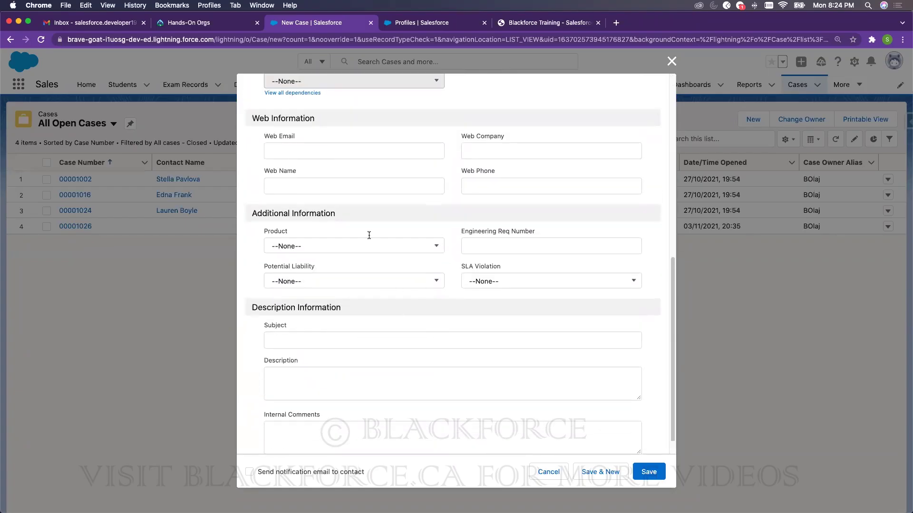
scroll(369, 235, "up", 11)
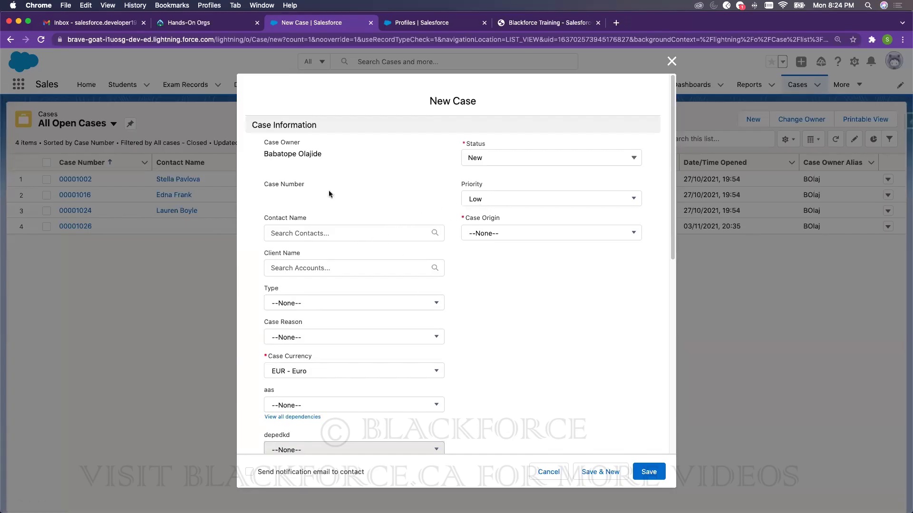
left_click(325, 303)
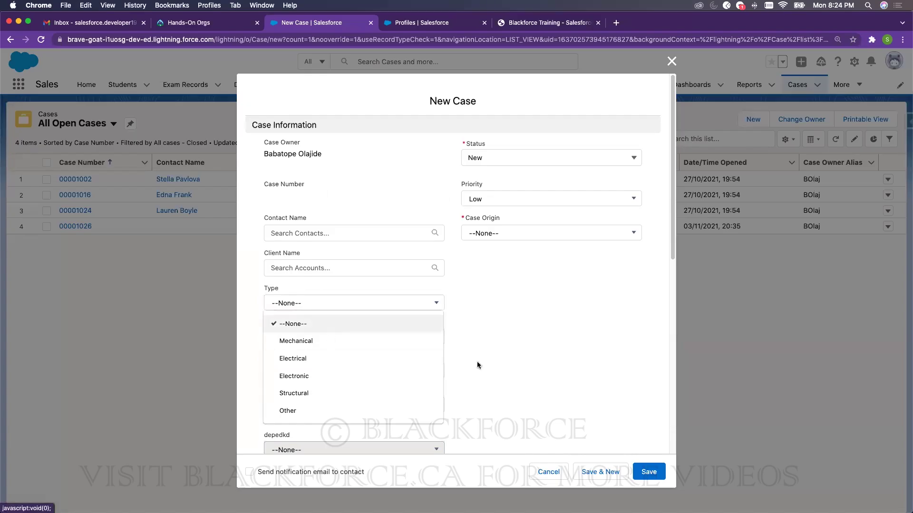
- Set the required Case Origin to Phone and save the new case
left_click(658, 473)
left_click(503, 291)
left_click(492, 335)
left_click(649, 472)
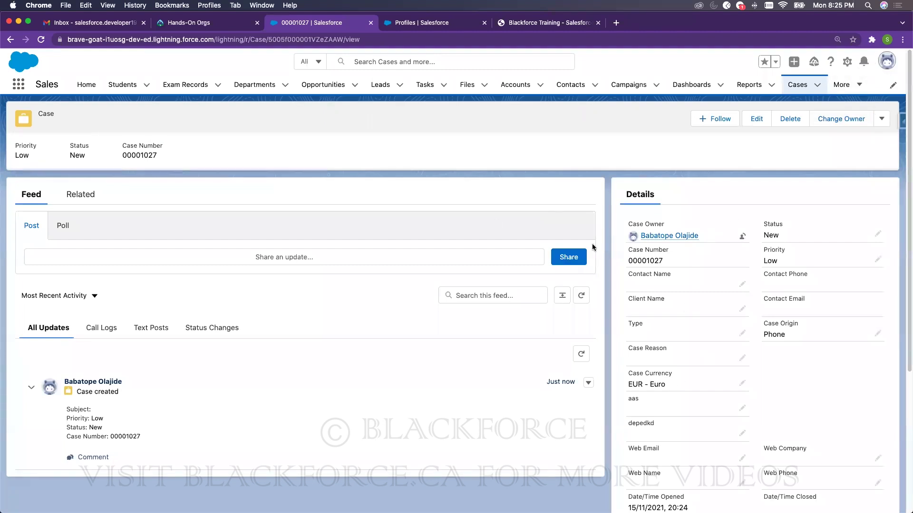
- Open the Case Record Page in Lightning App Builder and select the Feed component
left_click(846, 62)
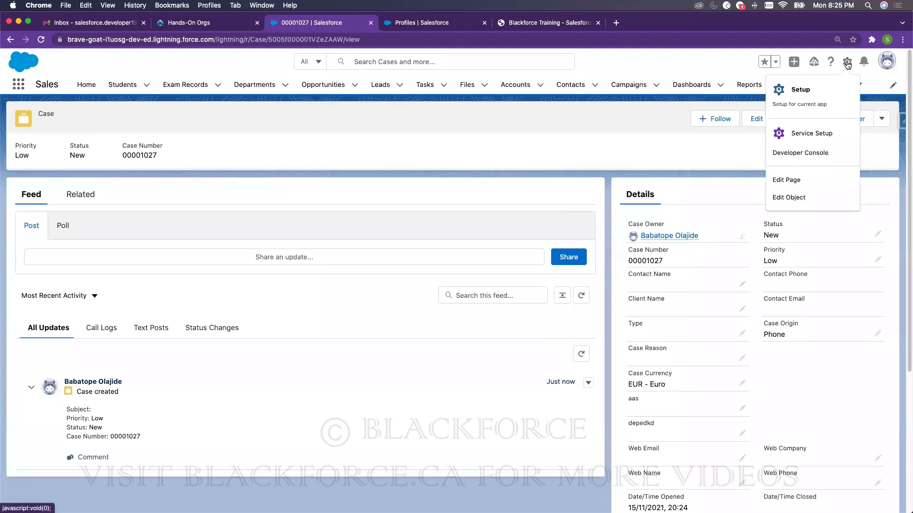
left_click(803, 177)
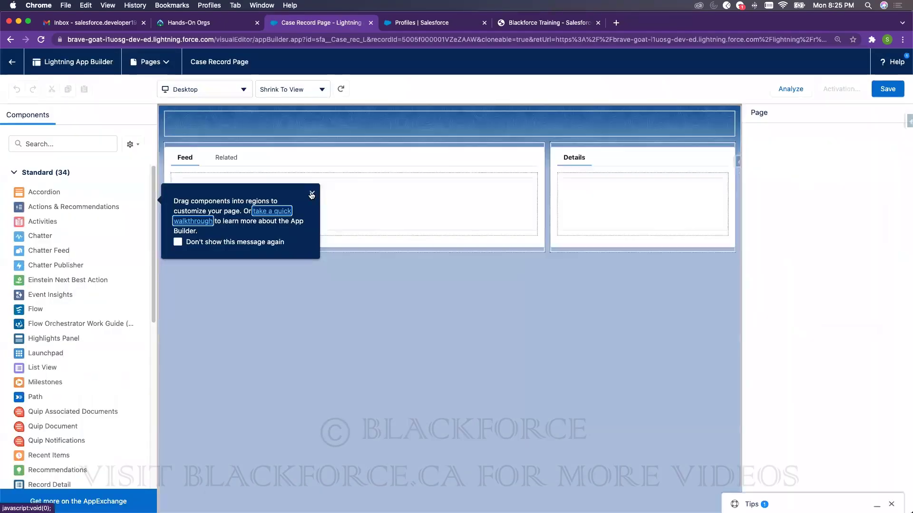
left_click(312, 194)
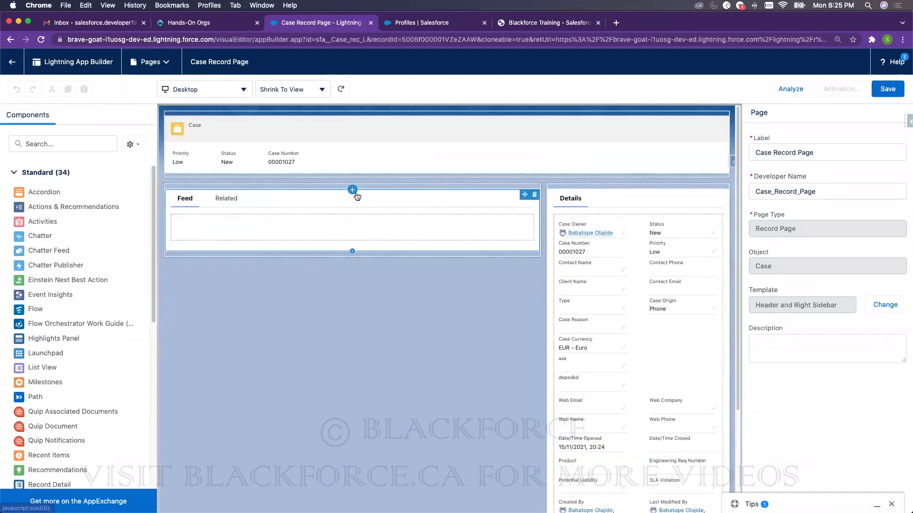
left_click_drag(569, 205, 316, 195)
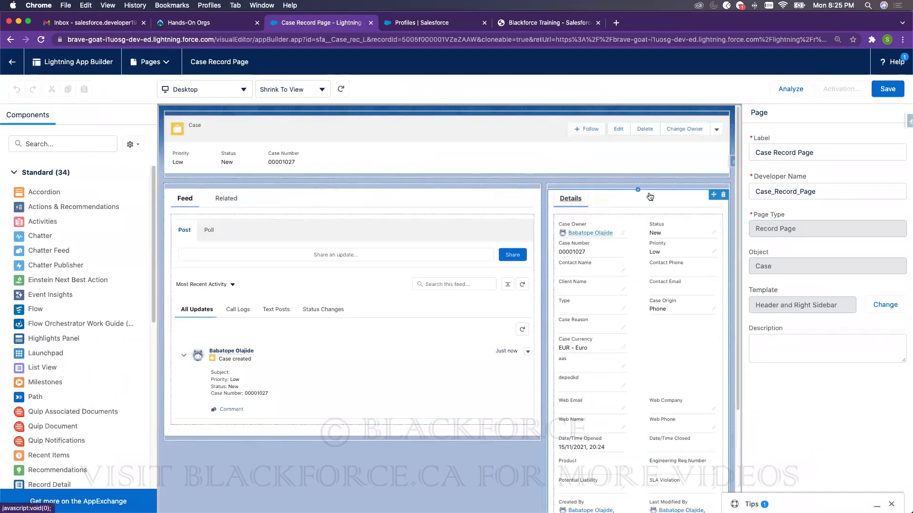
left_click(295, 197)
- Place Record Detail in the main column and delete the Details component
left_click(76, 144)
type("detai")
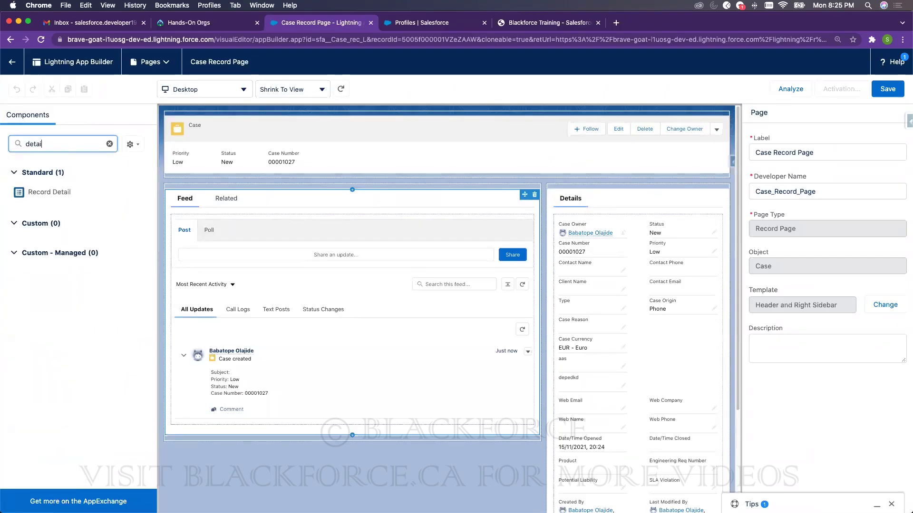
left_click_drag(49, 192, 214, 196)
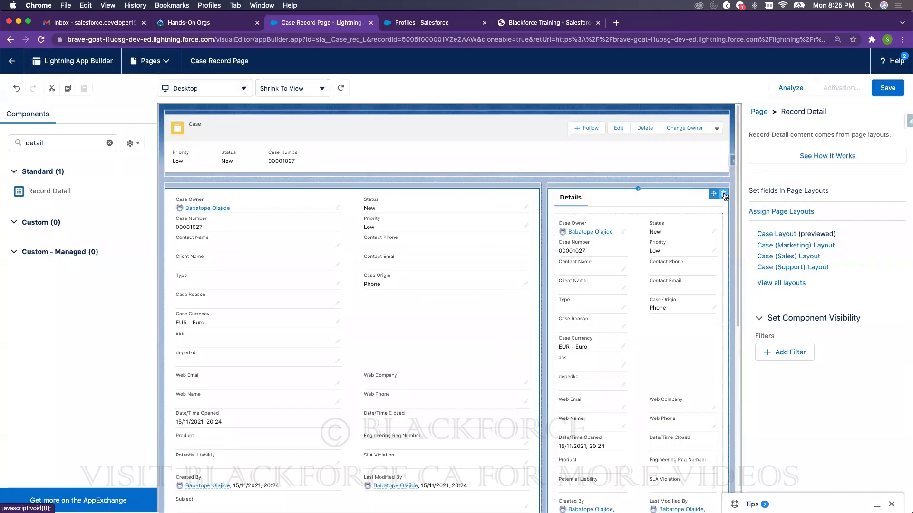
left_click(723, 194)
- Add Related Lists to the right column, discarding the stray Related Record component
double_click(50, 138)
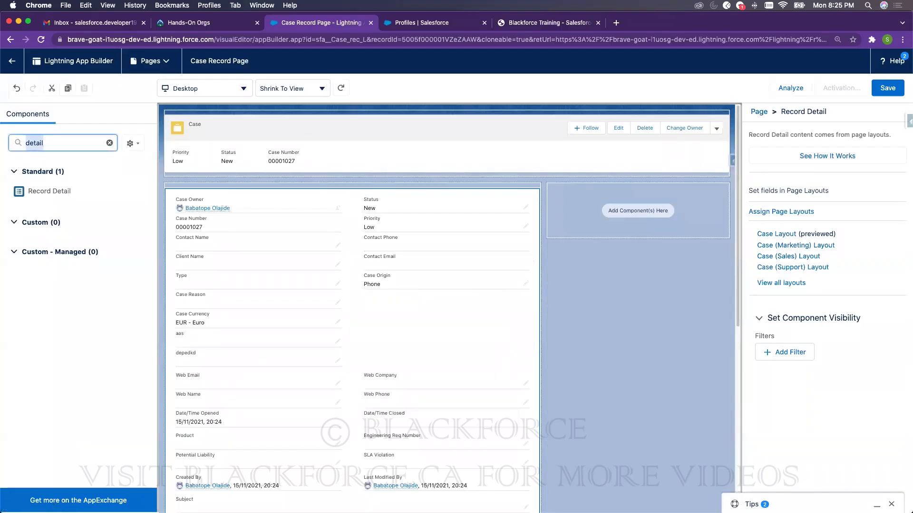
type("related")
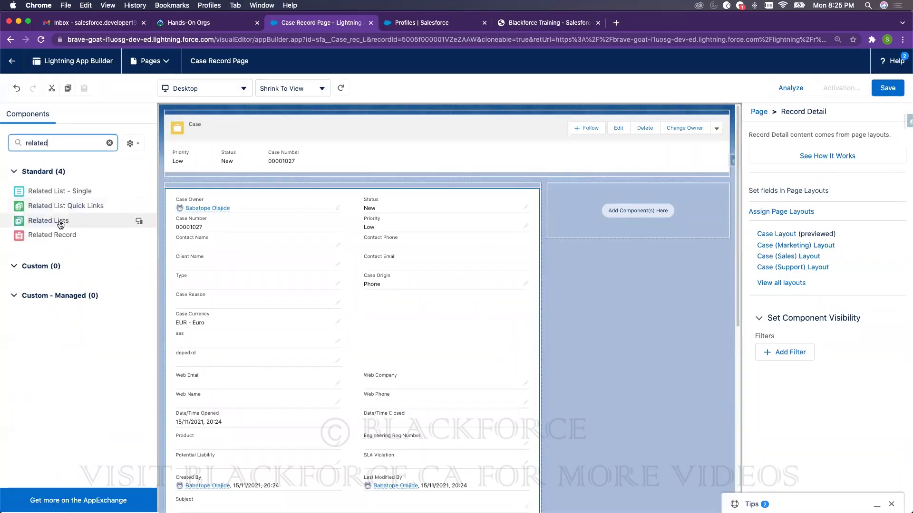
left_click_drag(56, 238, 565, 189)
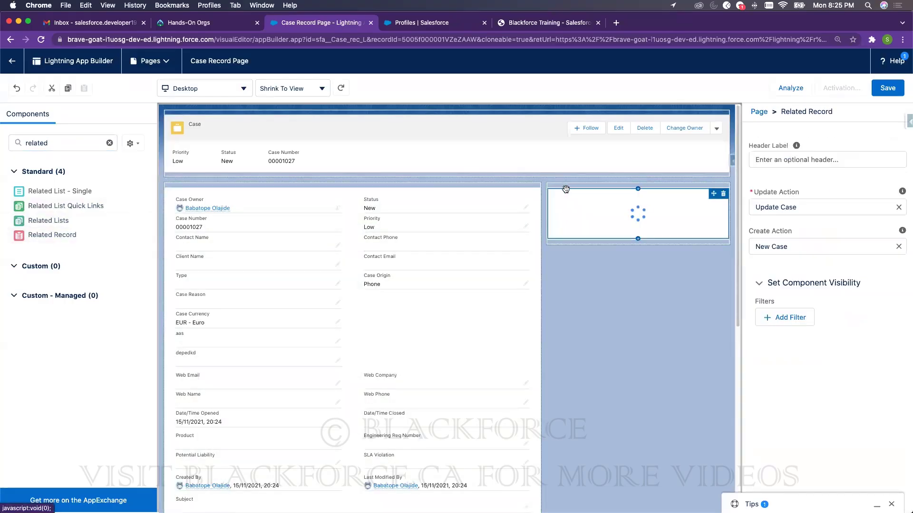
left_click(723, 194)
left_click_drag(116, 227, 583, 193)
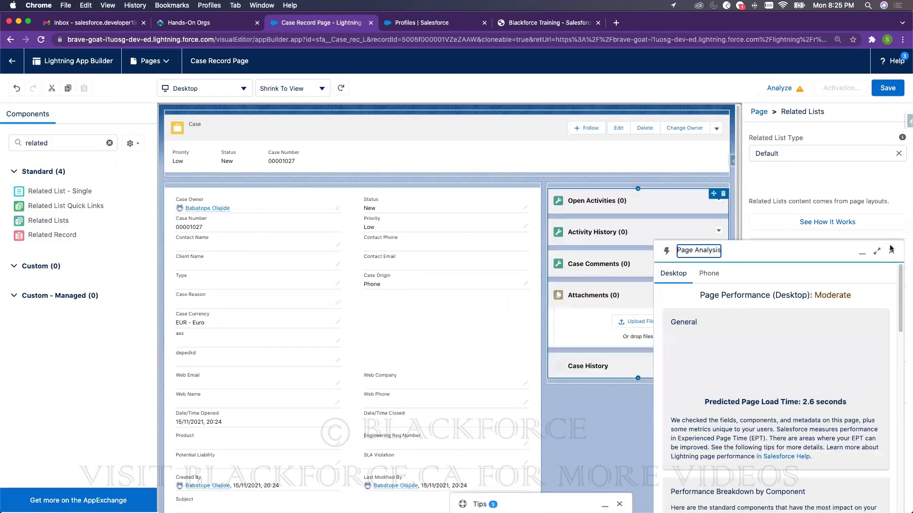
left_click(891, 248)
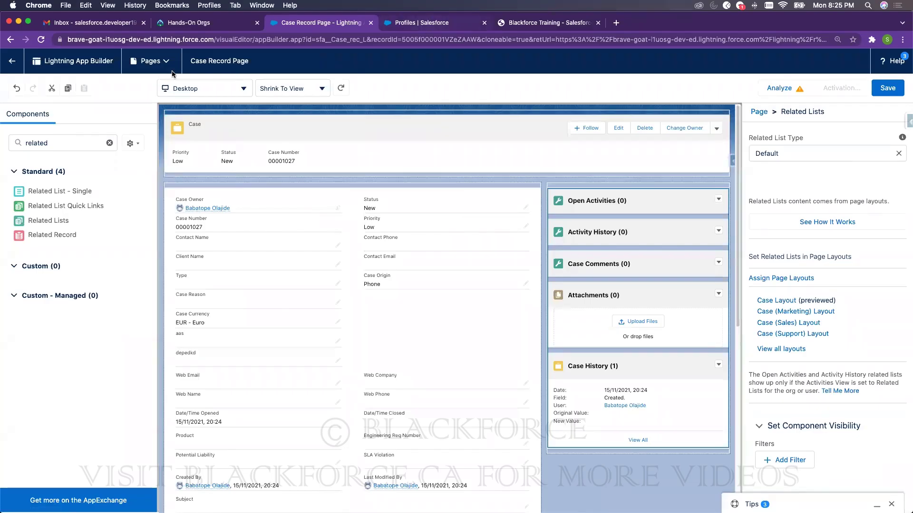
key("ctrl+Tab")
left_click(17, 85)
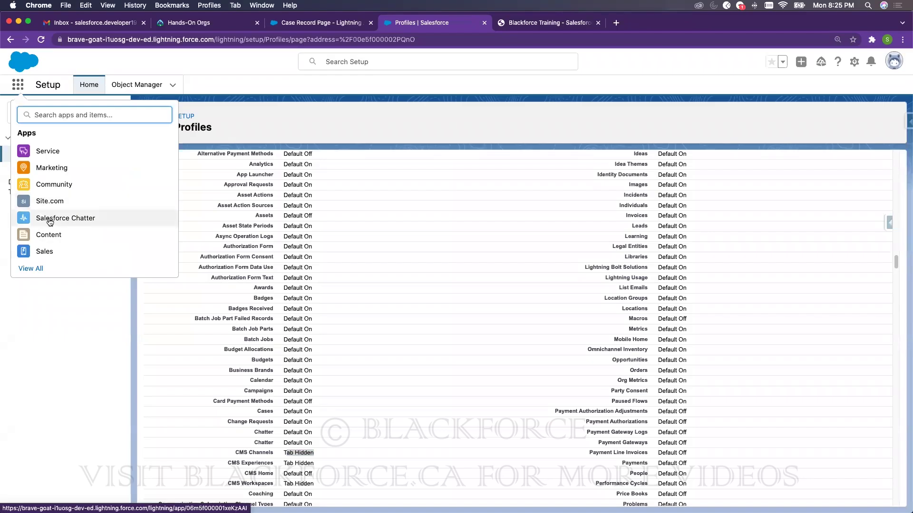
left_click(45, 251)
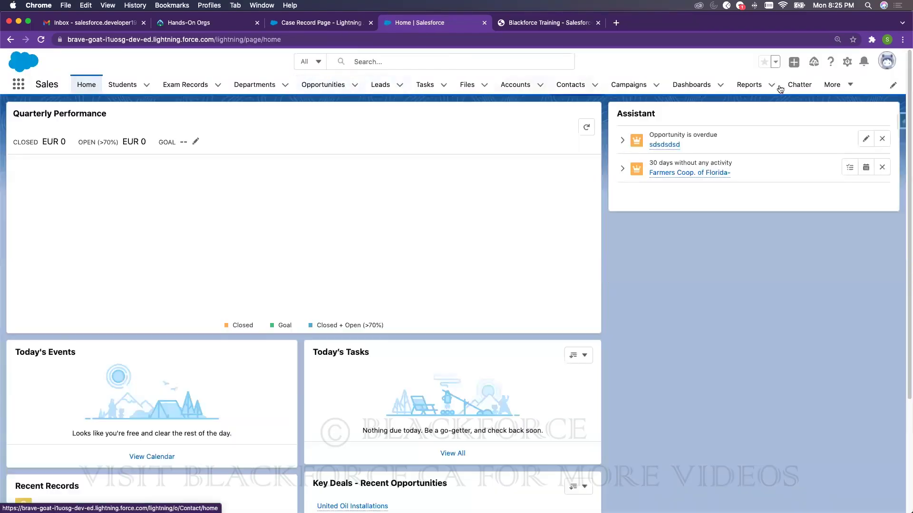
left_click(836, 86)
left_click(829, 160)
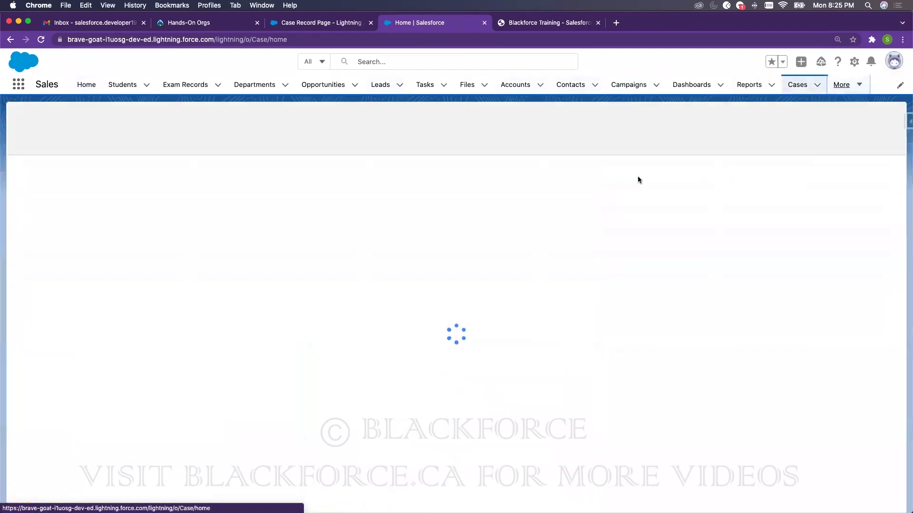
left_click(91, 179)
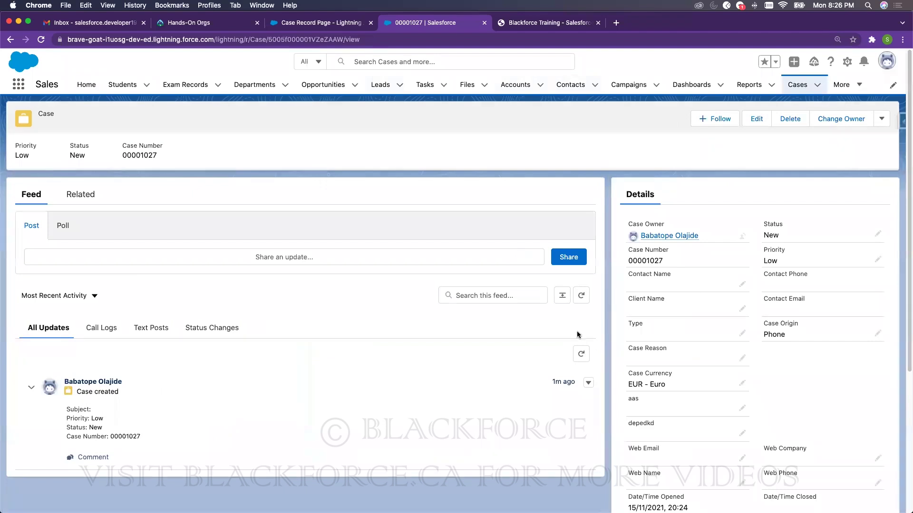
left_click(847, 63)
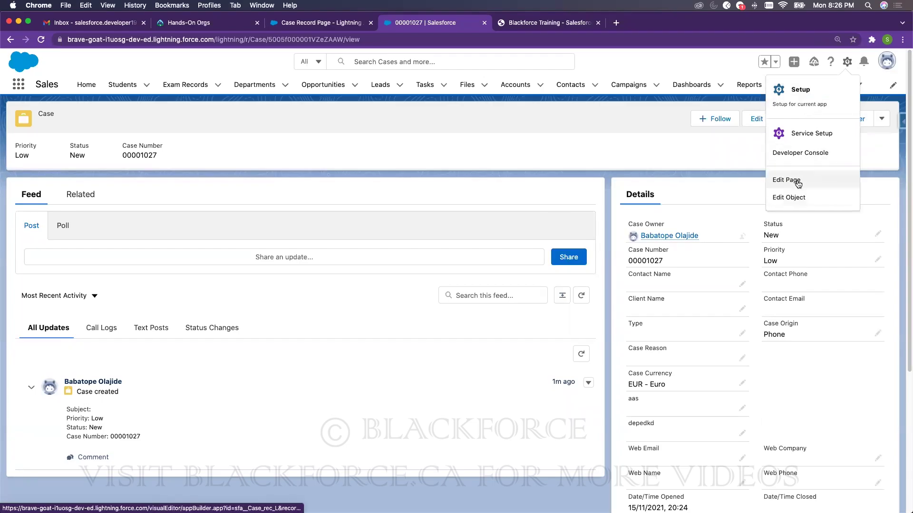
left_click(786, 179)
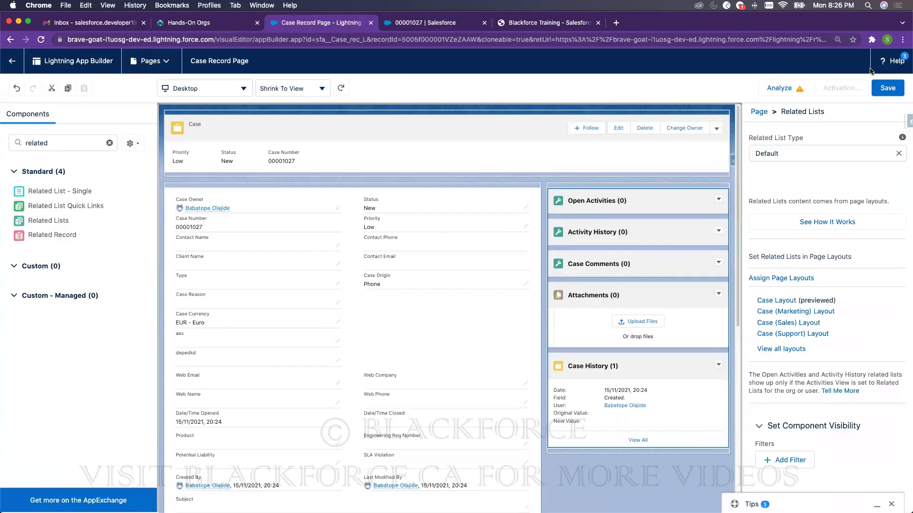
- Save the Case Record Page changes and begin activating the page
left_click(885, 88)
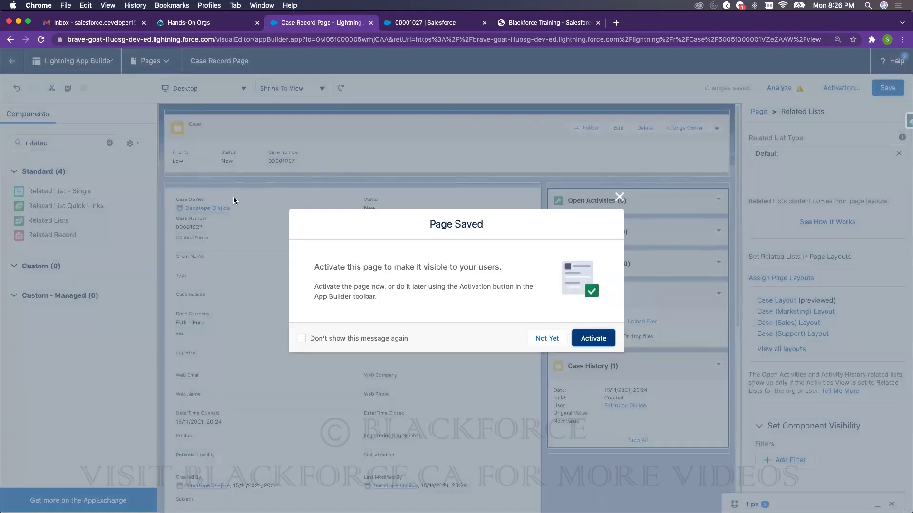
left_click(601, 340)
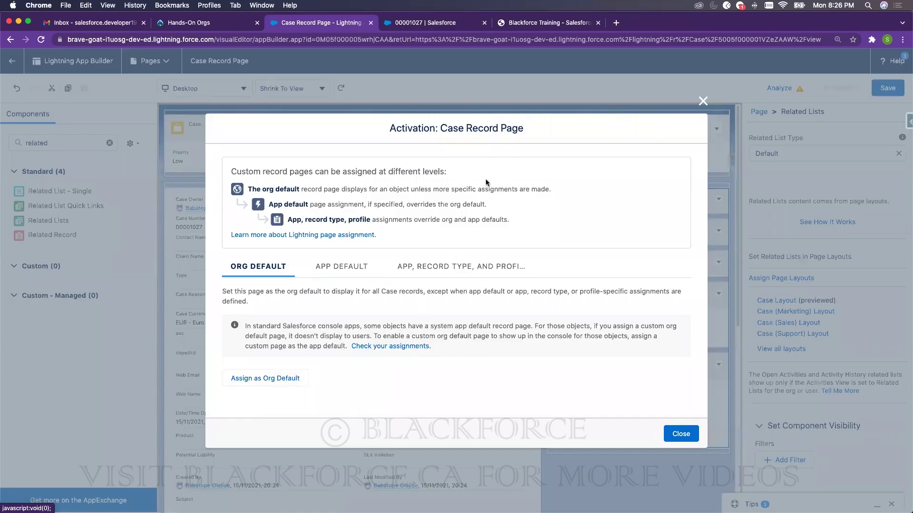
left_click(433, 25)
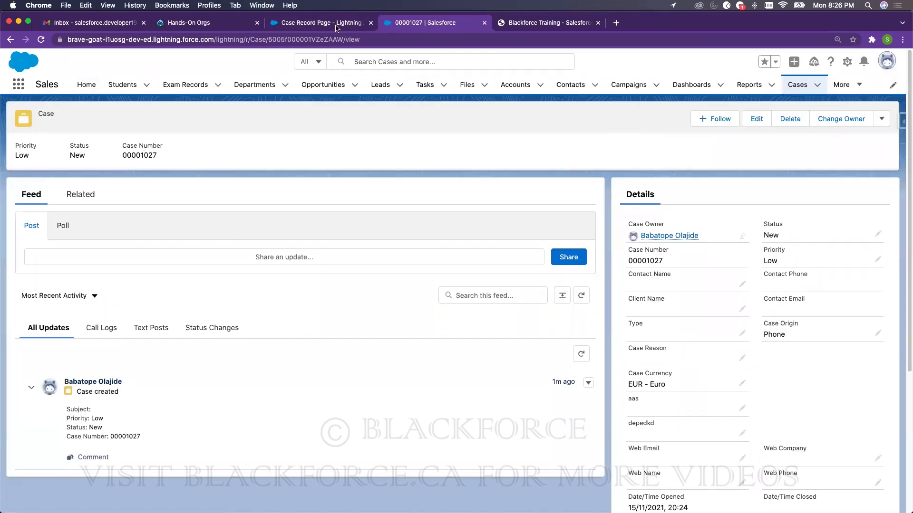
key("ctrl+shift+Tab")
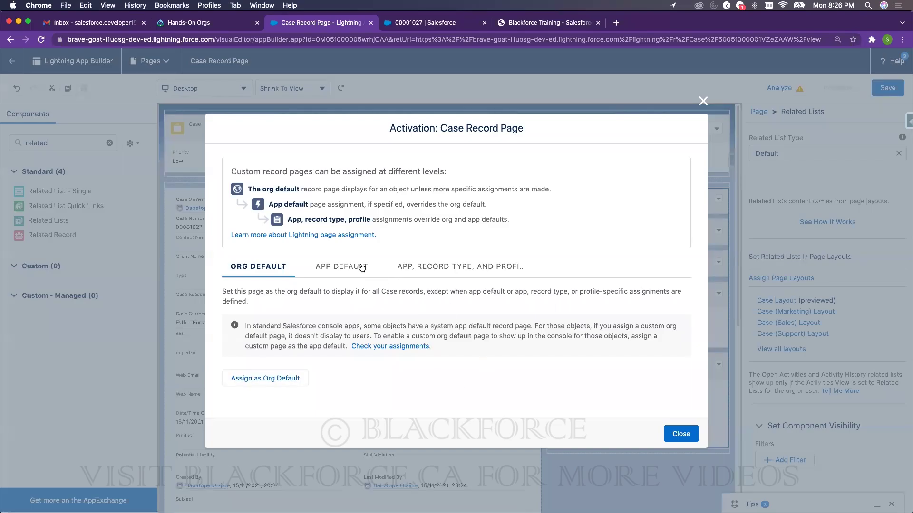
- Compare the App Default, Org Default and App/Record Type/Profile activation options
left_click(362, 269)
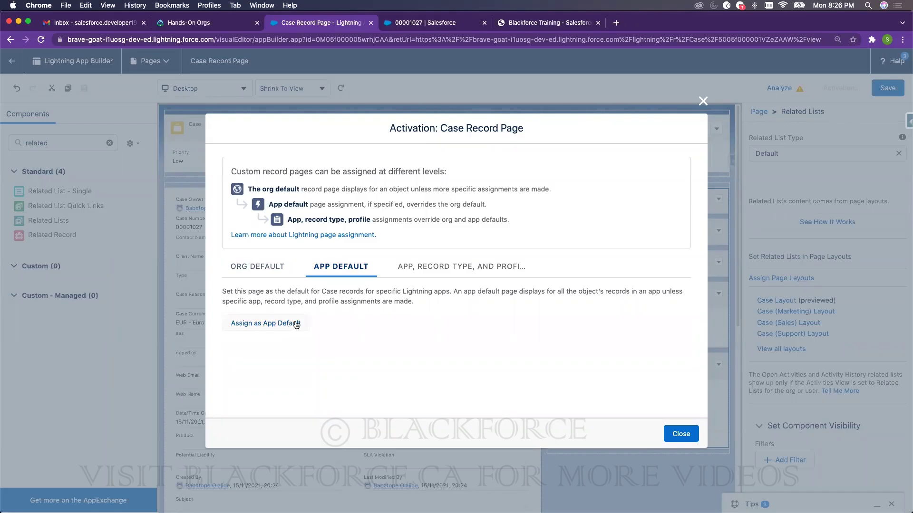
left_click(271, 272)
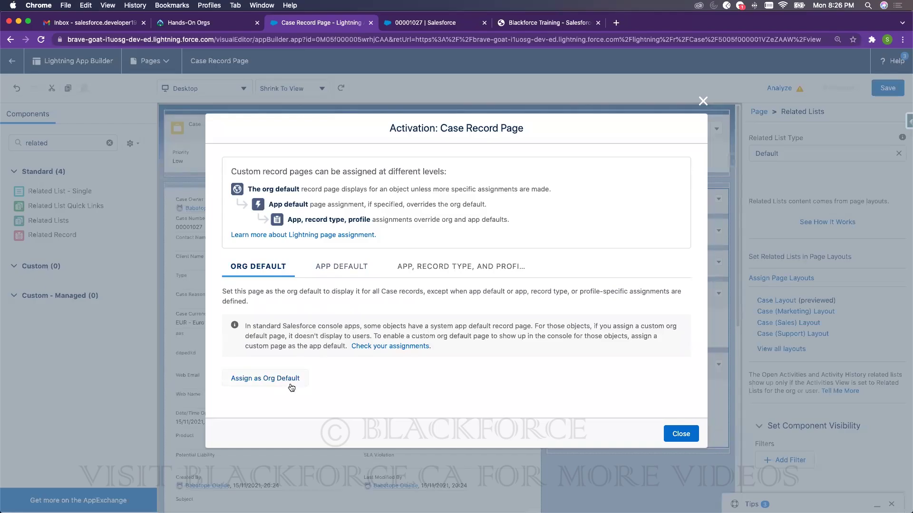
left_click(341, 266)
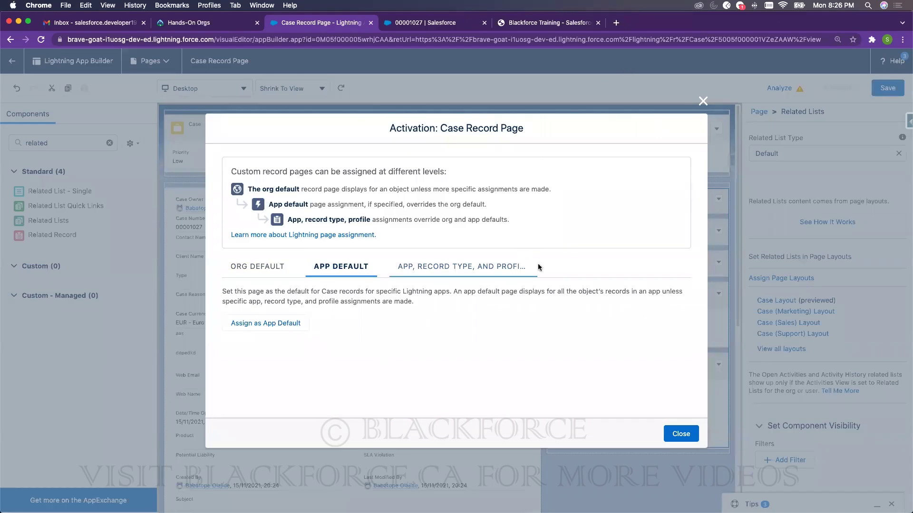
left_click(466, 272)
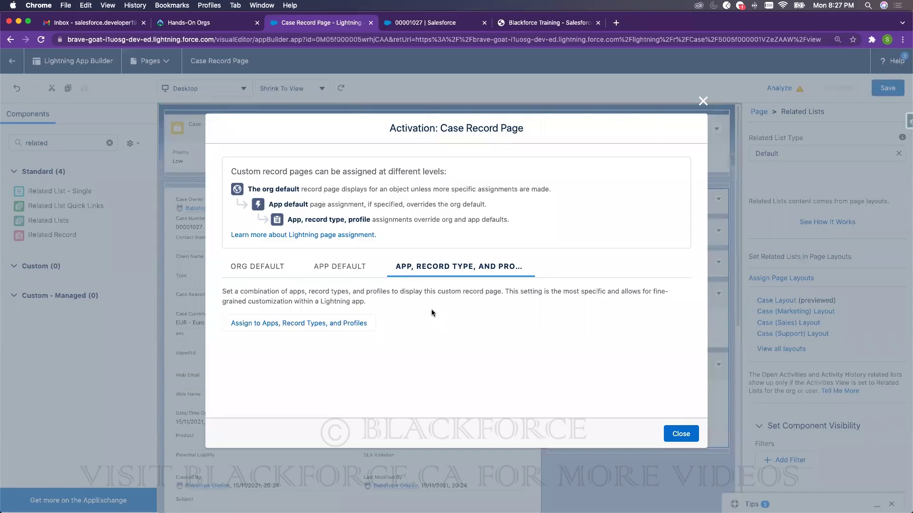
left_click(271, 269)
- Assign the page as Org Default for desktop and phone, save, and return to the case
left_click(285, 376)
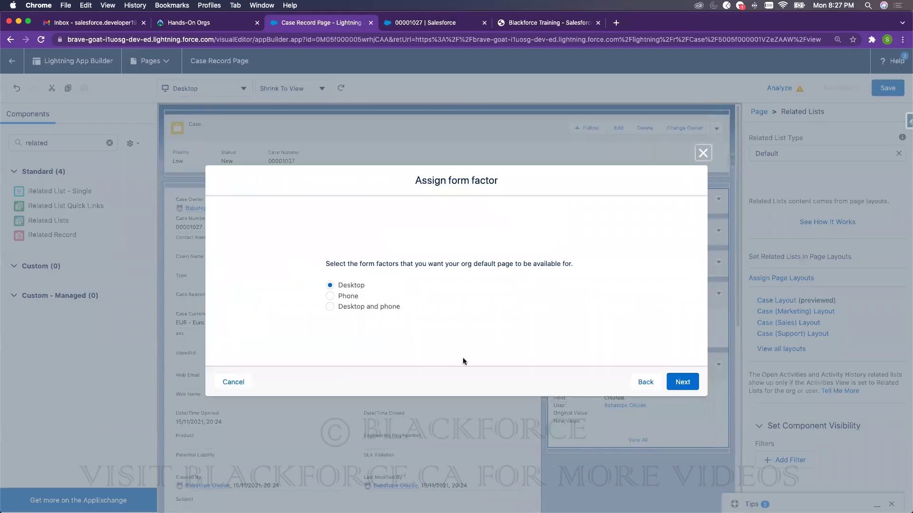
left_click(389, 307)
left_click(680, 381)
left_click(682, 359)
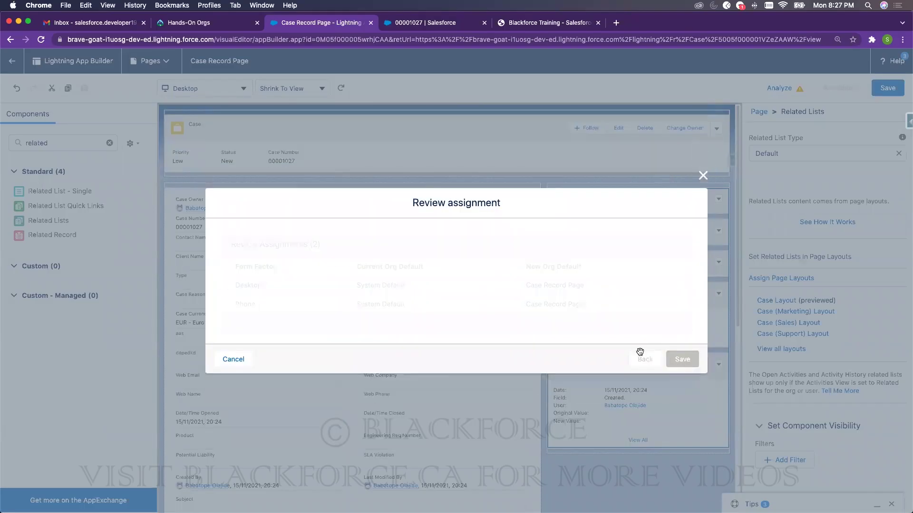
left_click(886, 89)
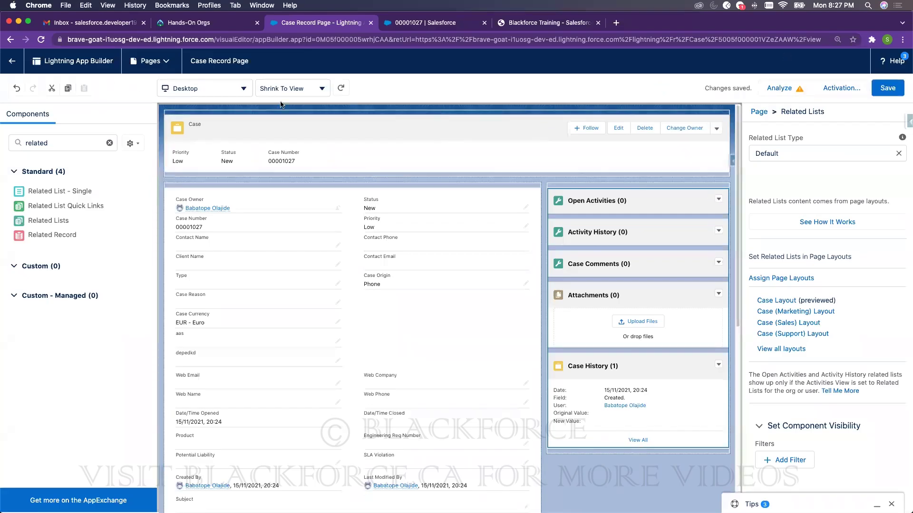
left_click(12, 61)
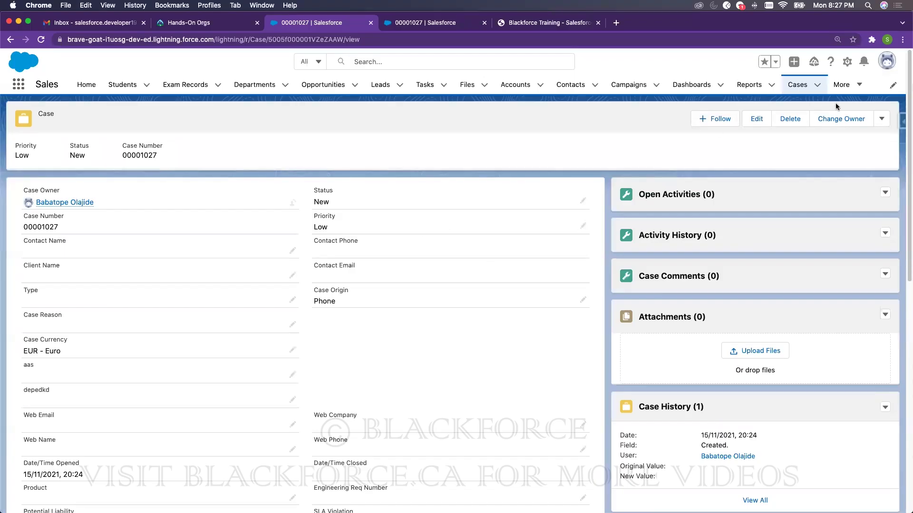
left_click(847, 64)
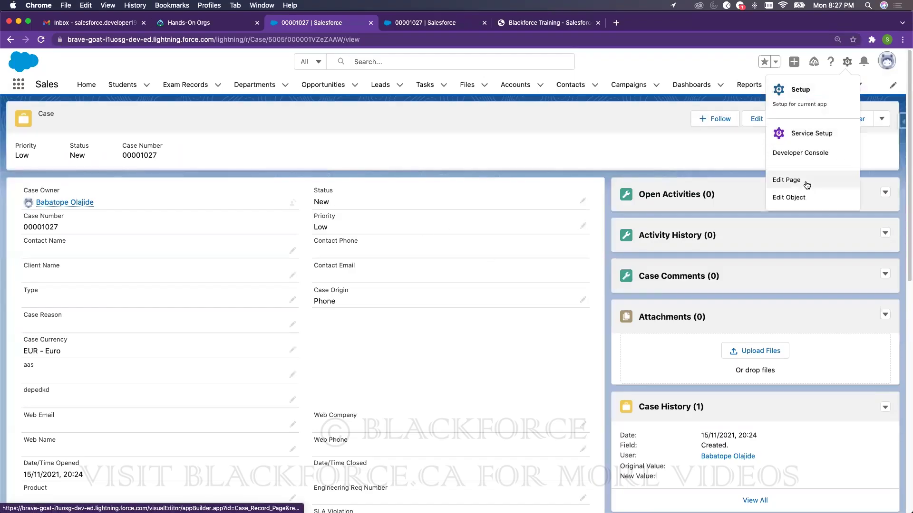
left_click(807, 181)
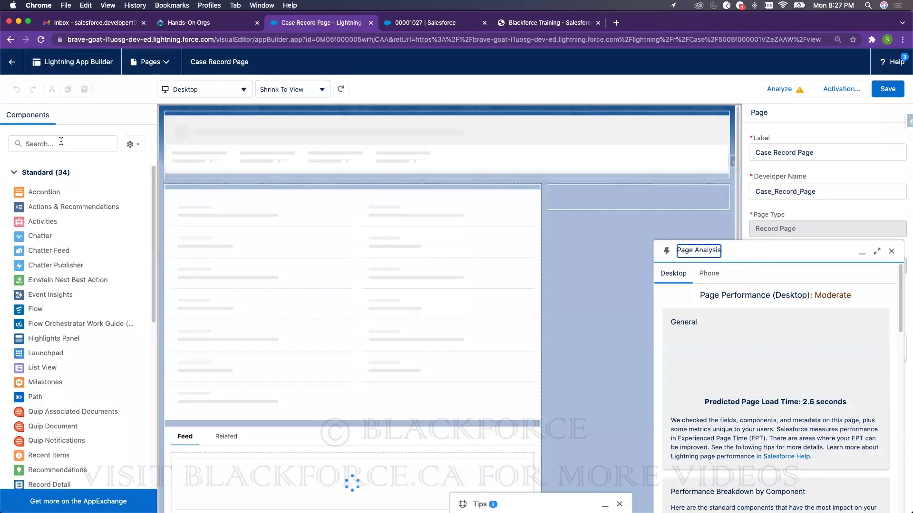
- Add the Path component below the case highlights panel
left_click(61, 143)
type("path")
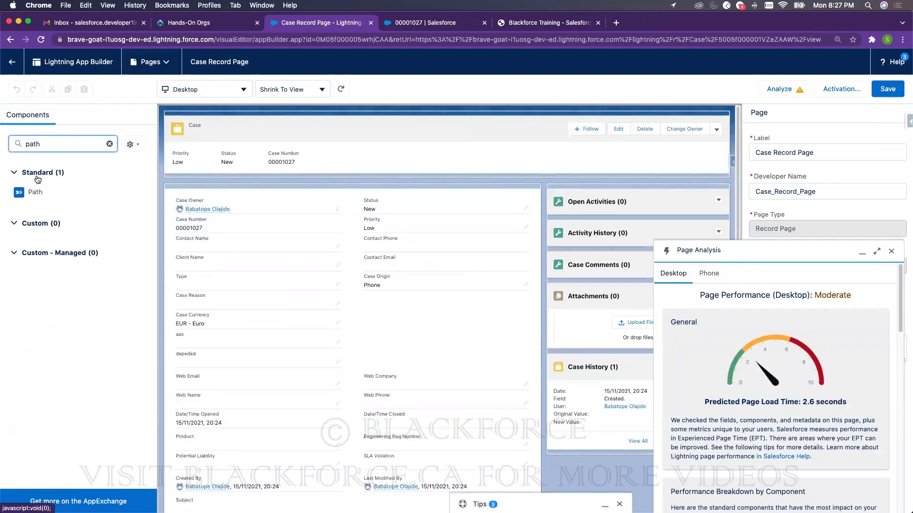
left_click_drag(37, 192, 183, 158)
left_click_drag(298, 162, 299, 163)
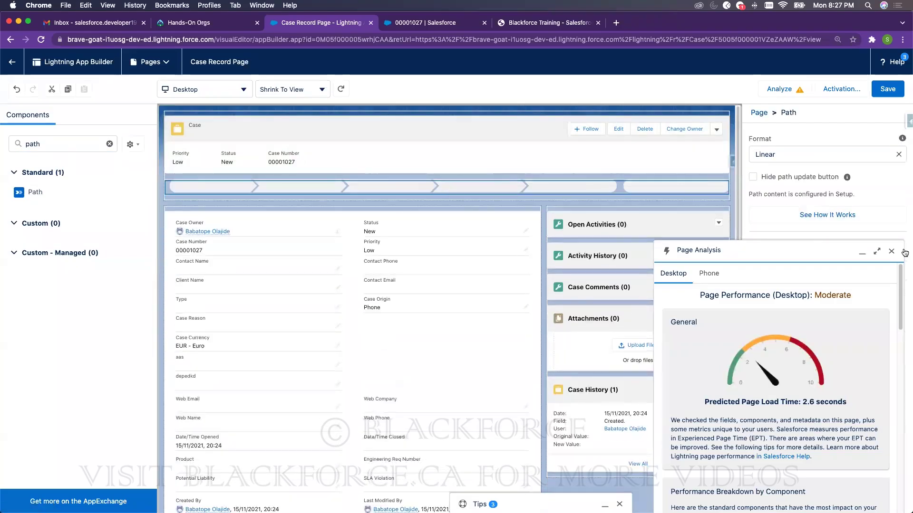
left_click(892, 251)
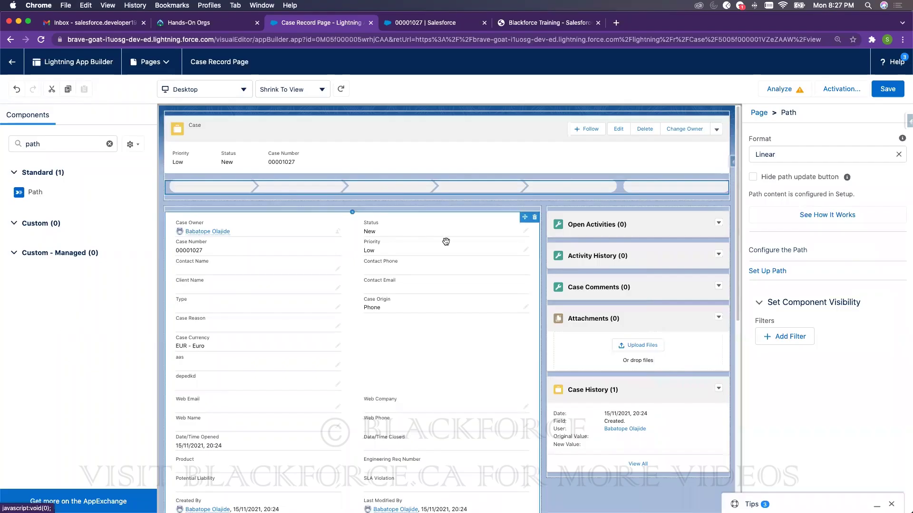
- Clear the component search, save the page, and go back to case 00001027
double_click(38, 145)
key("BackSpace")
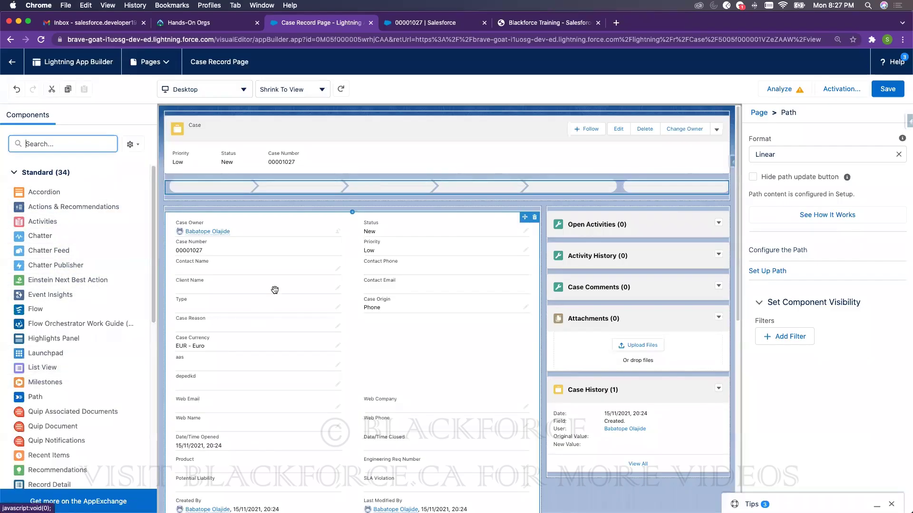
left_click(879, 93)
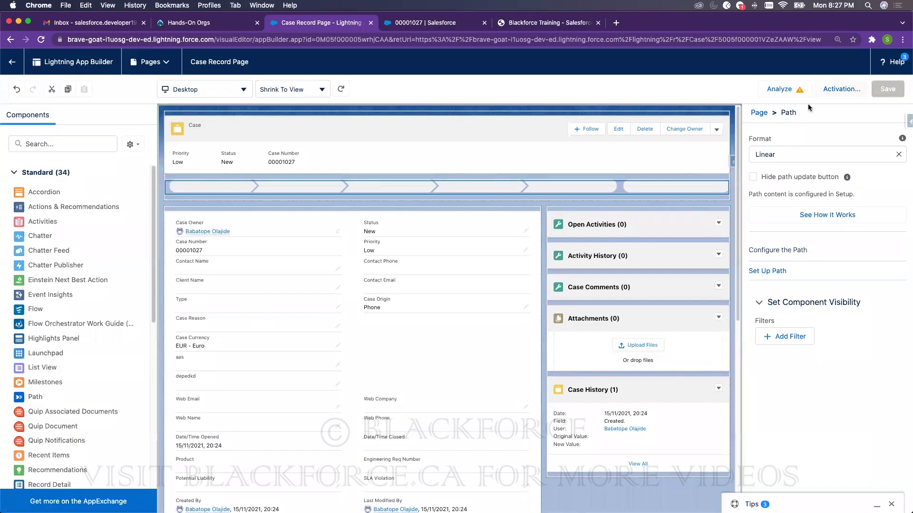
left_click(894, 90)
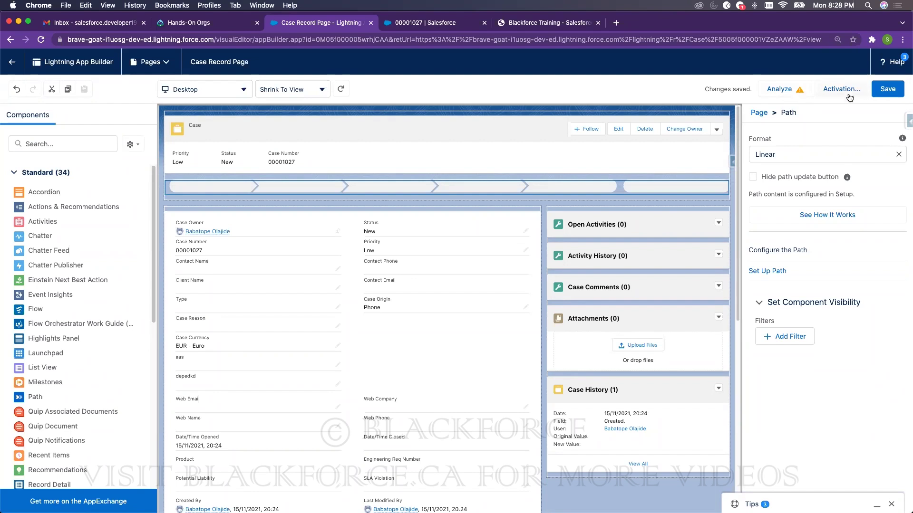
left_click(12, 62)
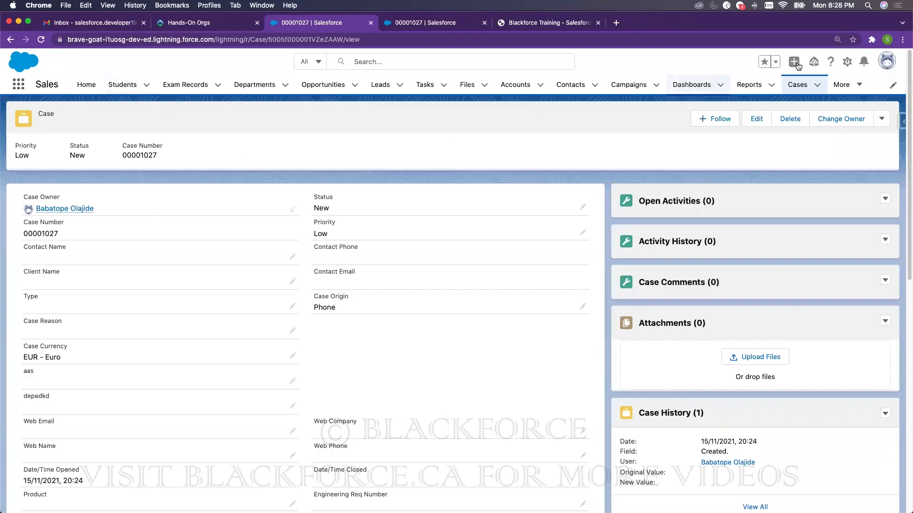
- Open Setup Home in a new tab from the gear menu
left_click(847, 62)
left_click(827, 96)
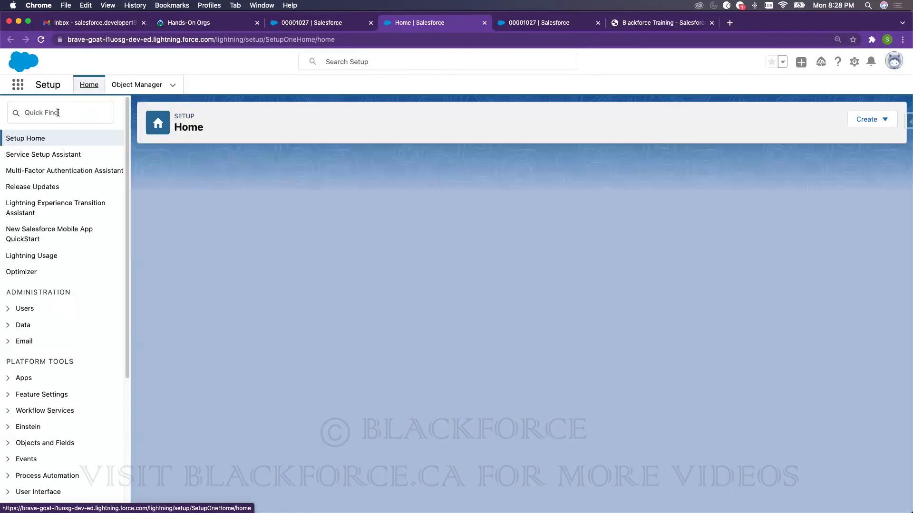
- Open the Support Processes page from Quick Find 'support', then search Quick Find for 'process'
type("support")
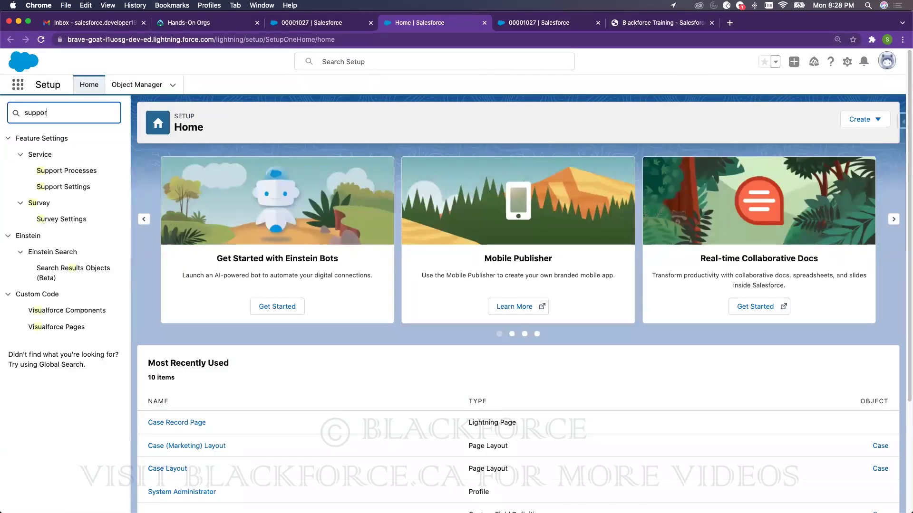
left_click(62, 172)
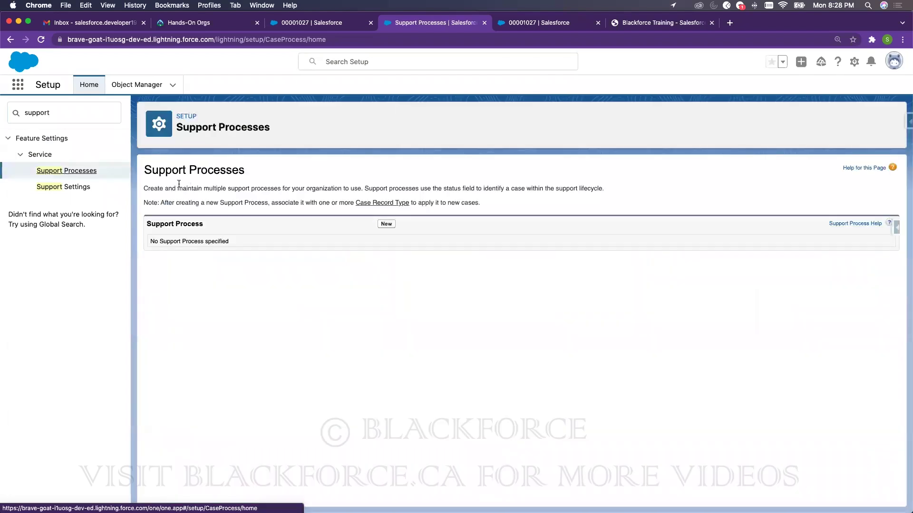
double_click(61, 115)
type("s")
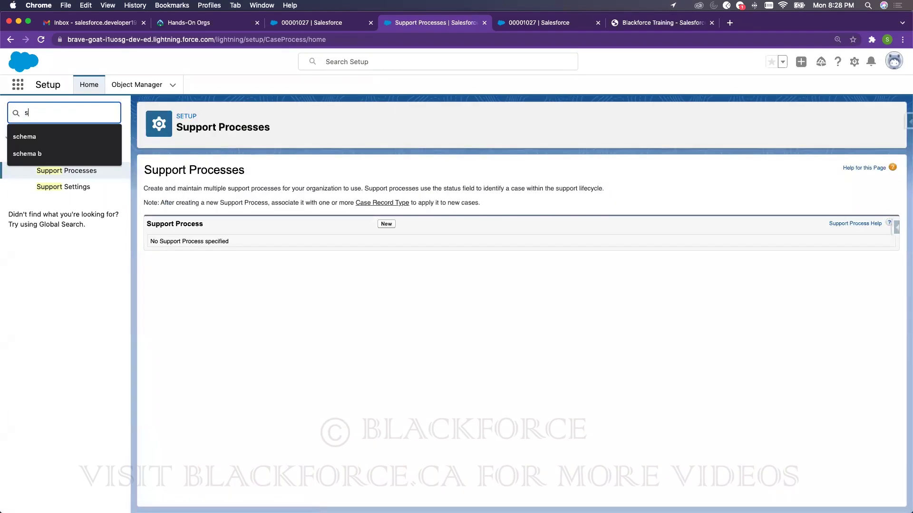
key("BackSpace")
type("process")
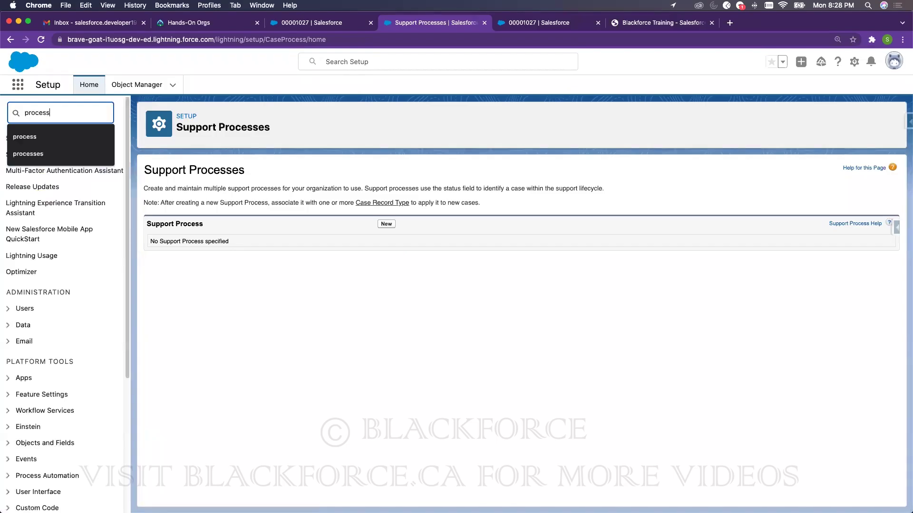
left_click(226, 70)
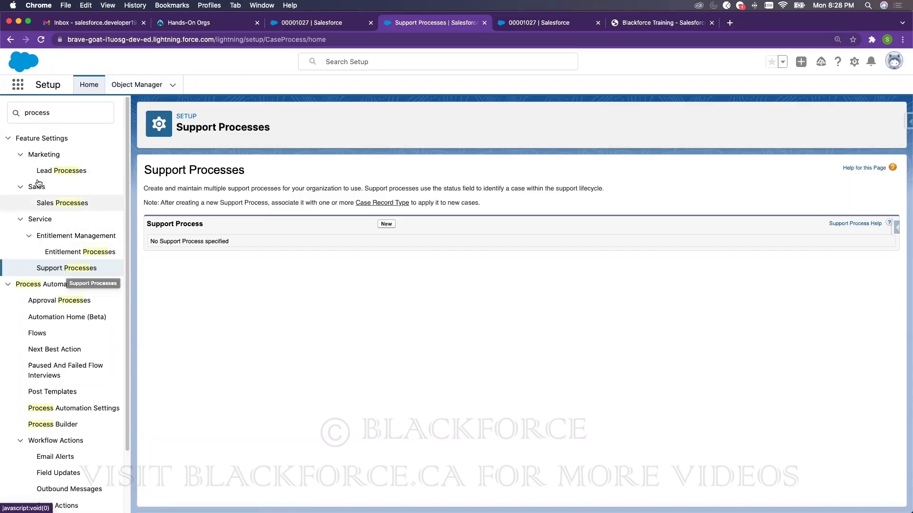
- Create the 'Subscribers' support process, keeping its default New, Working, Escalated and Closed statuses
left_click(386, 224)
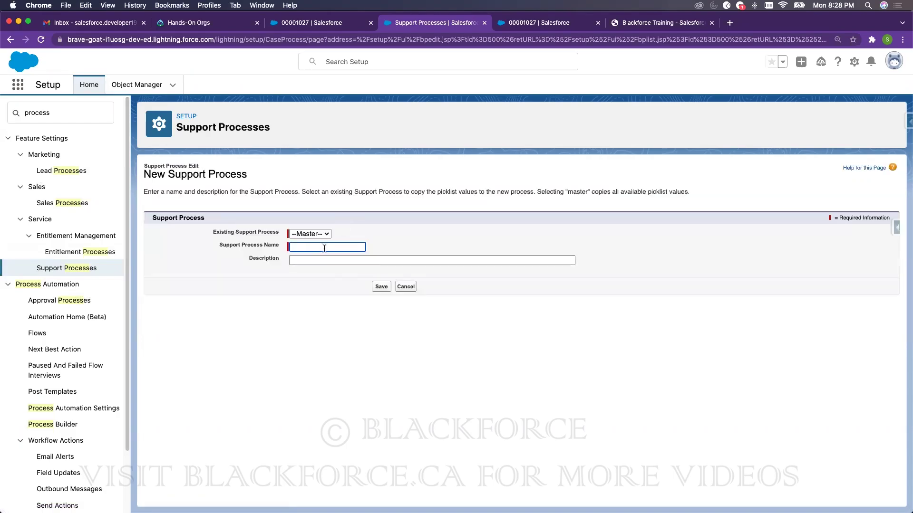
left_click(326, 247)
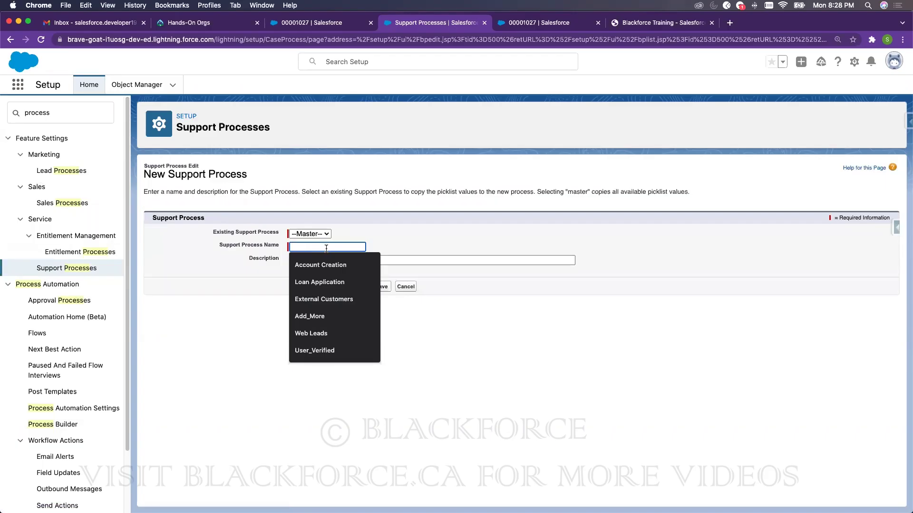
type("Subscribers")
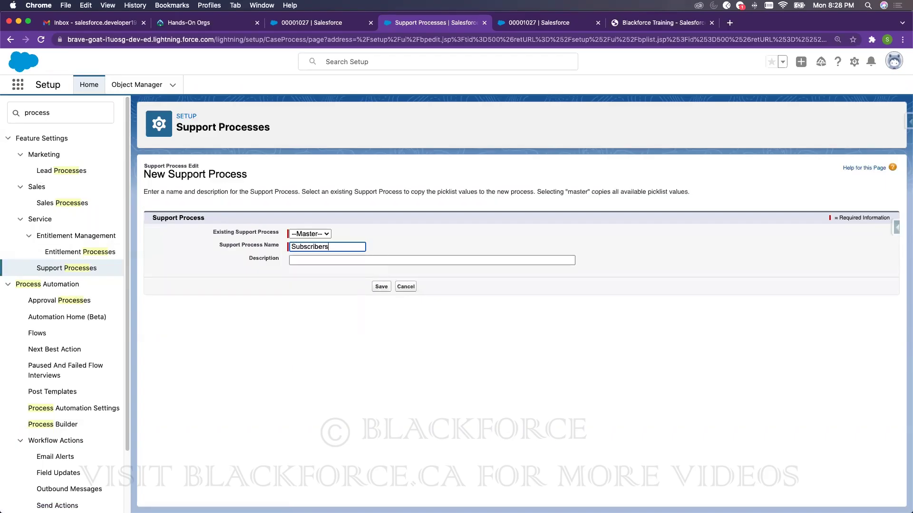
left_click(372, 234)
left_click(378, 288)
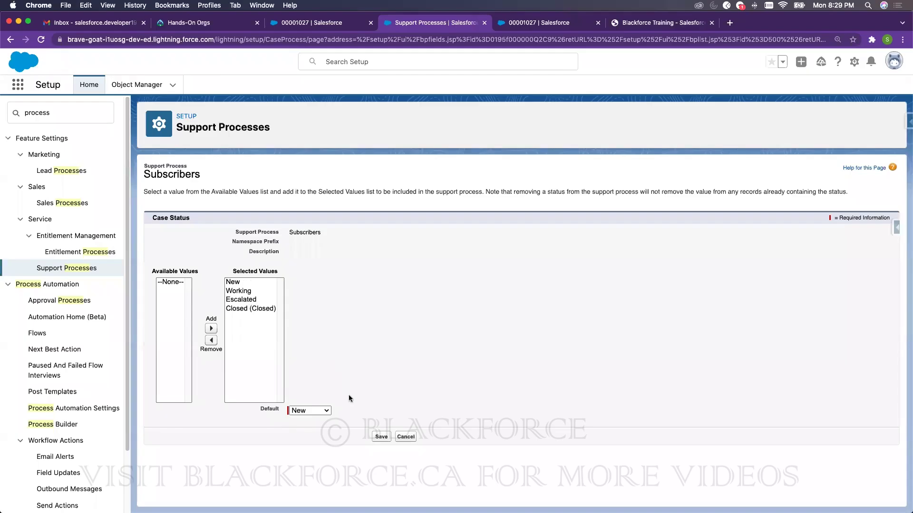
left_click(381, 437)
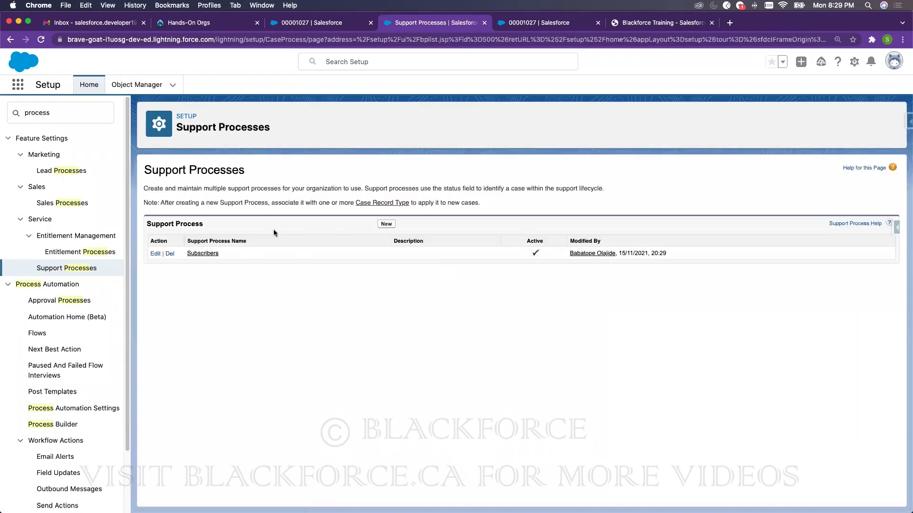
left_click(381, 226)
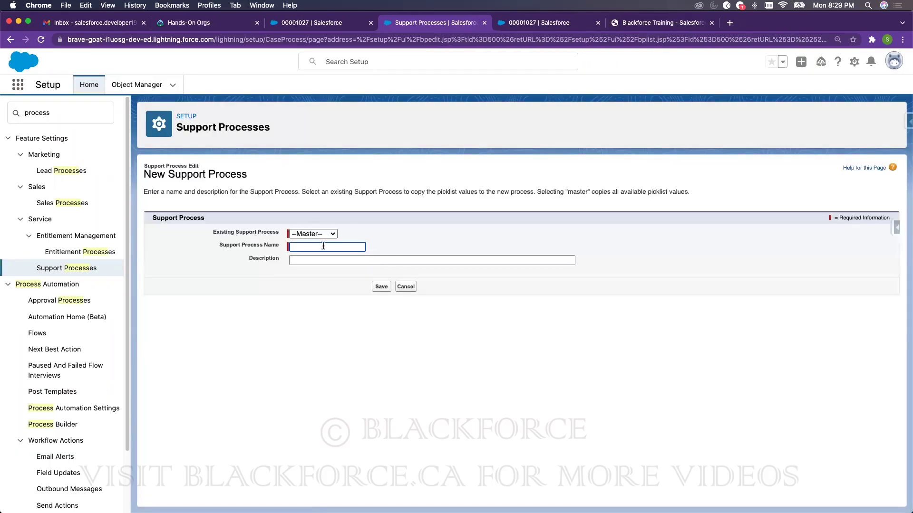
- Create the 'Non Subscribers' support process with the Escalated status removed
left_click(322, 247)
type("Non Subscribers")
left_click(380, 286)
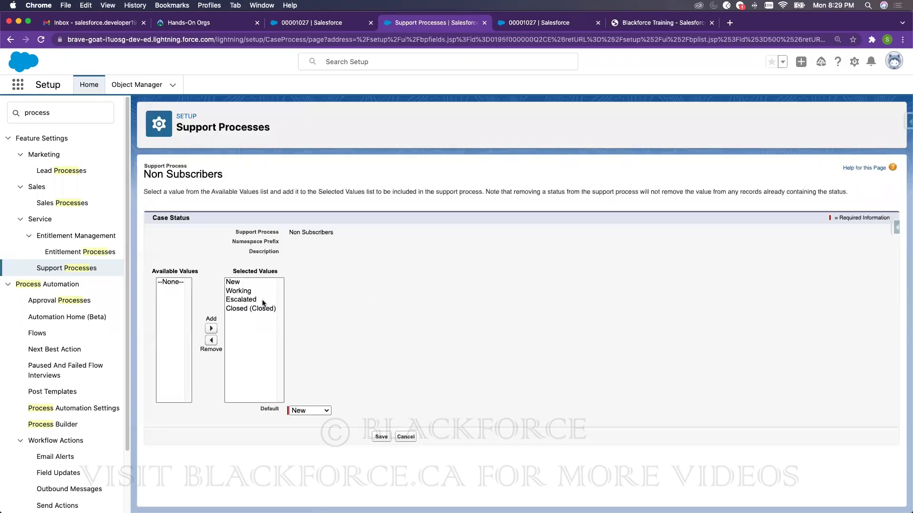
left_click(262, 301)
left_click(211, 340)
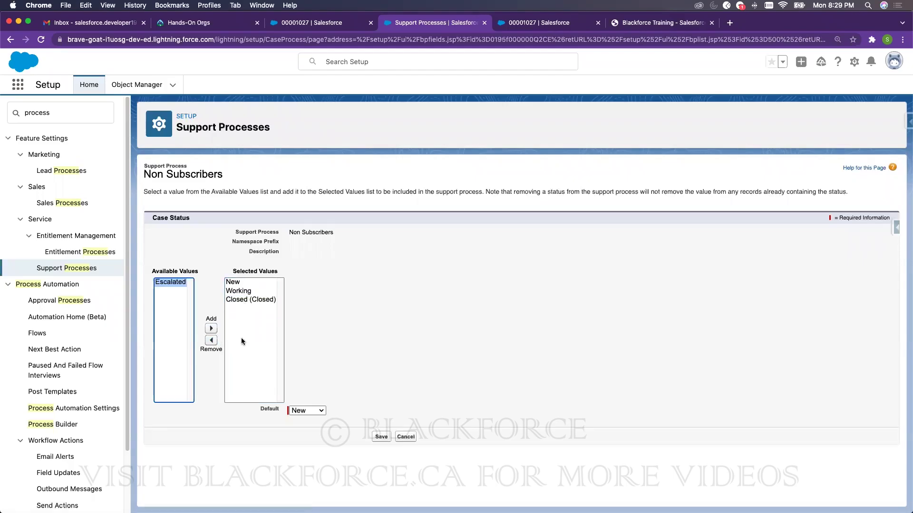
left_click(380, 436)
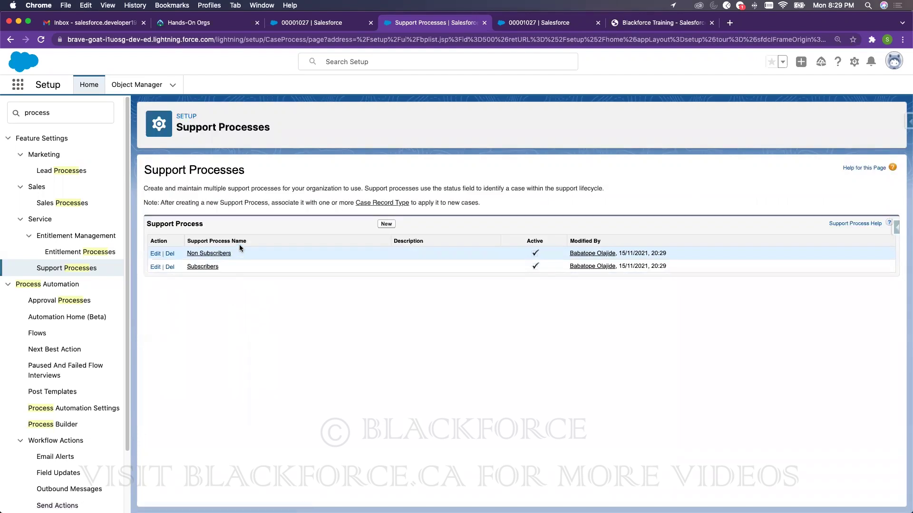
left_click(369, 204)
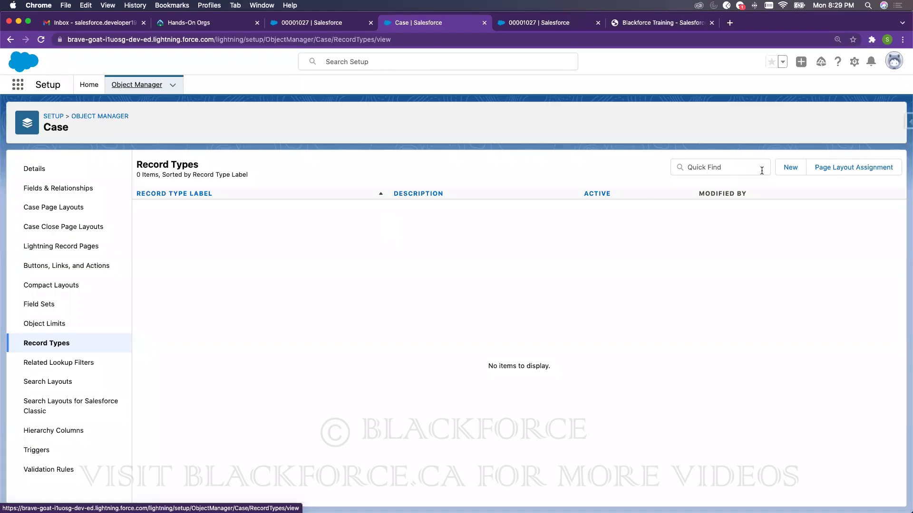
- Start a new 'Subscribers' case record type using the Subscribers support process
left_click(793, 167)
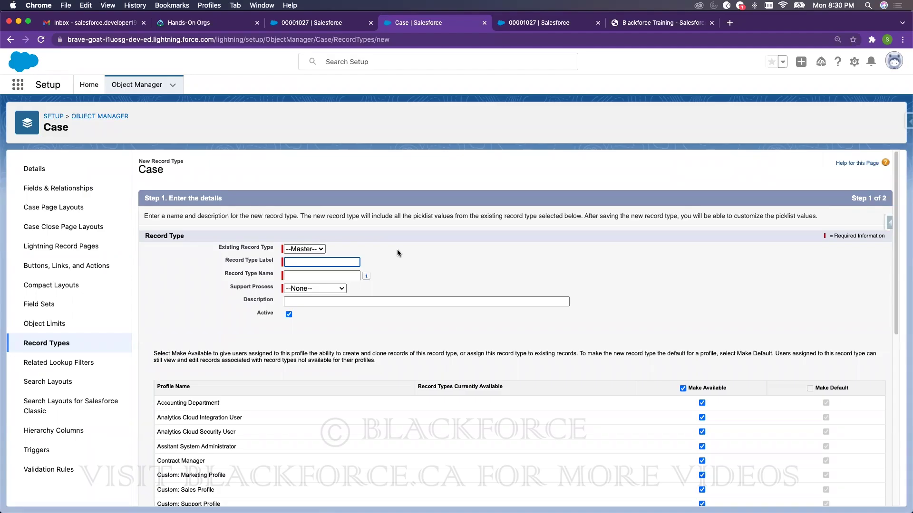
left_click(310, 263)
type("Subscribers")
left_click(393, 266)
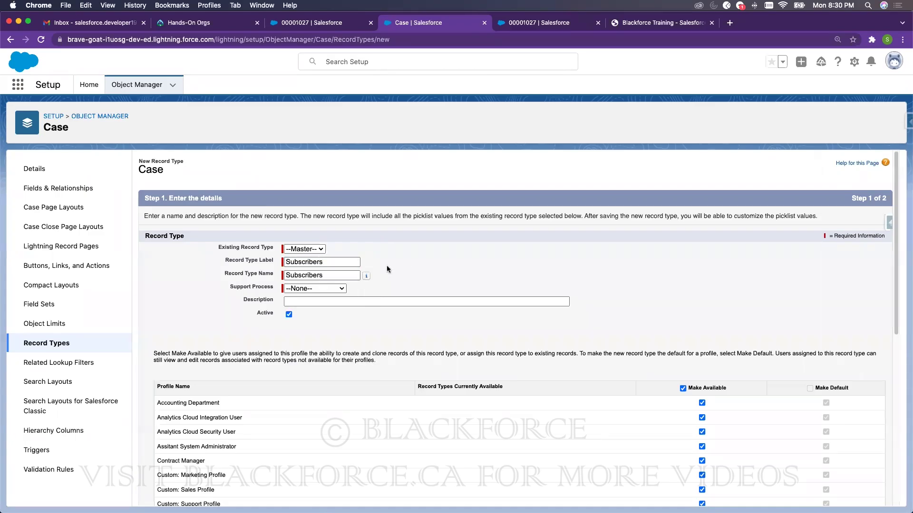
left_click(316, 289)
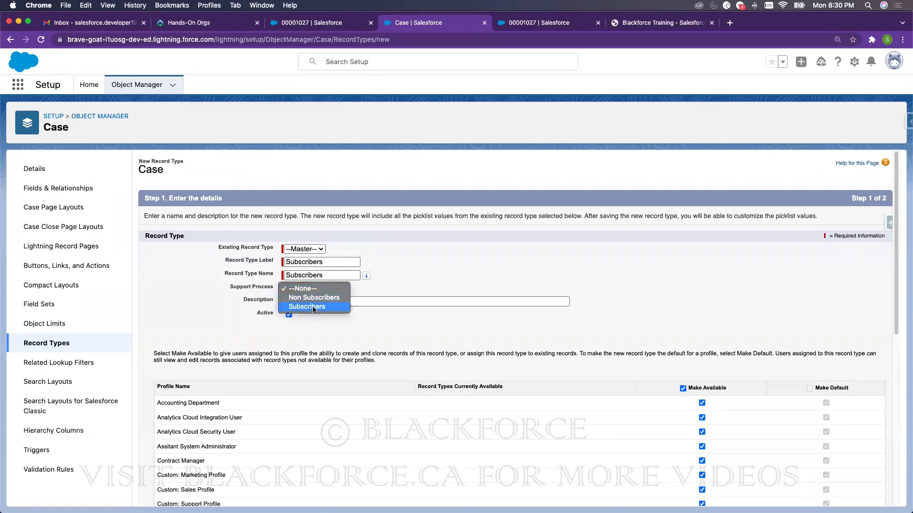
left_click(315, 307)
left_click(473, 254)
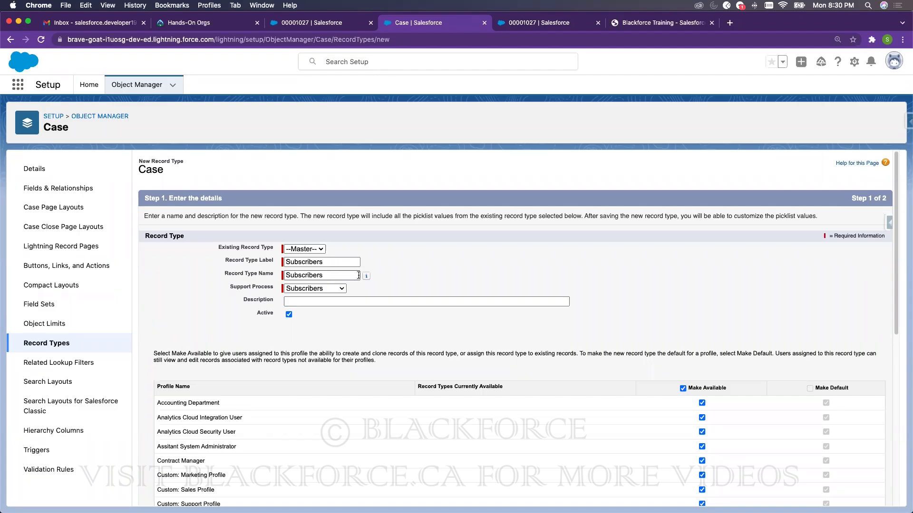
- Clear the Make Available option for every profile
left_click_drag(151, 162, 171, 156)
scroll(702, 343, "down", 5)
scroll(702, 342, "down", 3)
scroll(702, 343, "up", 4)
left_click(683, 222)
scroll(729, 376, "down", 4)
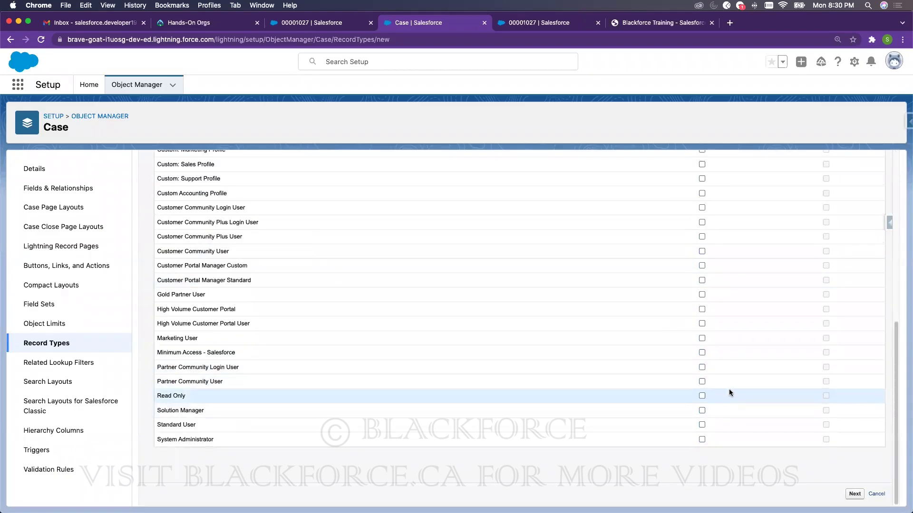
scroll(675, 304, "up", 7)
scroll(581, 327, "up", 2)
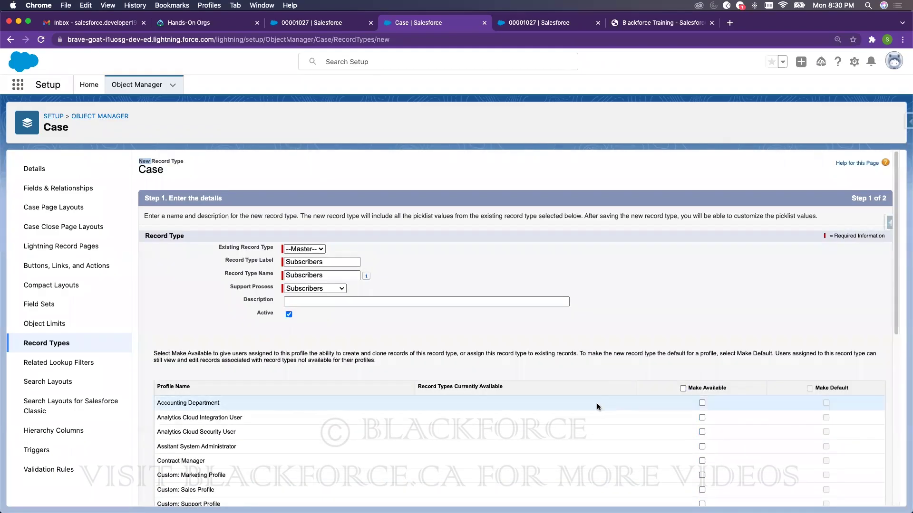
scroll(597, 404, "down", 5)
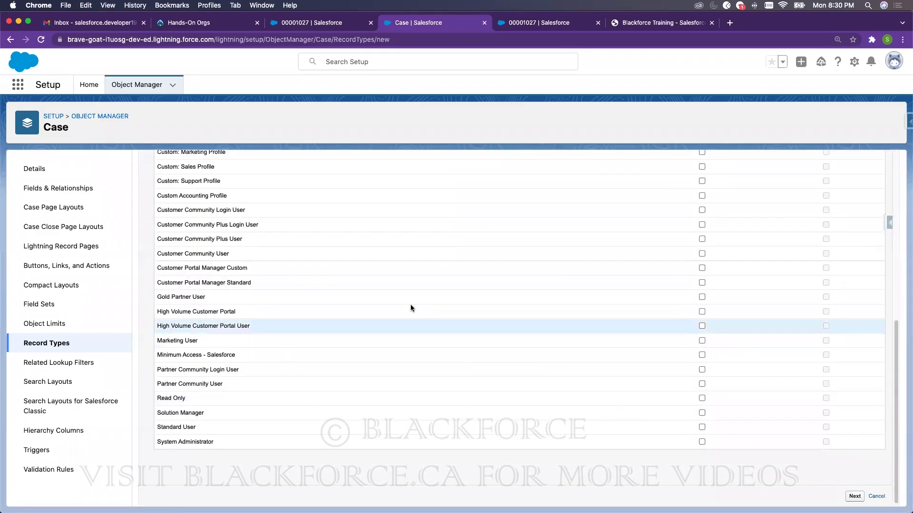
scroll(411, 308, "up", 8)
scroll(686, 407, "down", 3)
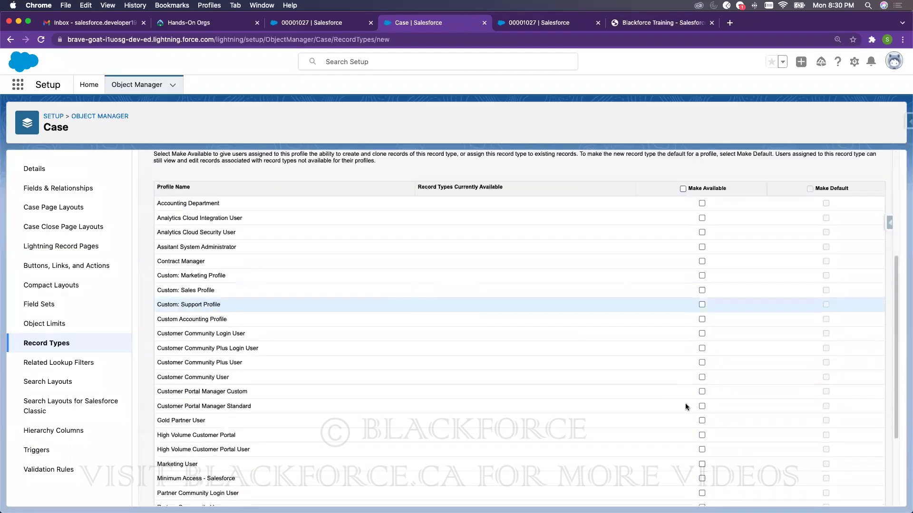
scroll(686, 408, "down", 3)
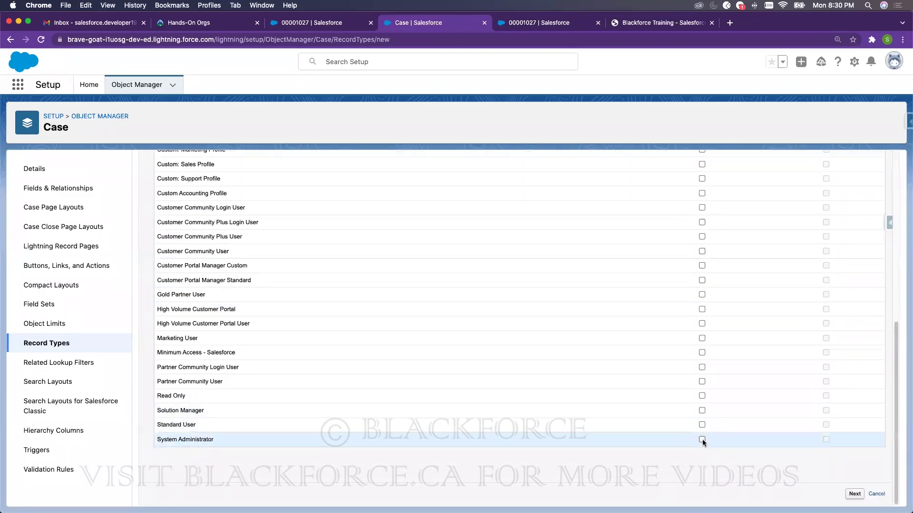
- Assign Case Layout as the page layout for all profiles
left_click(854, 494)
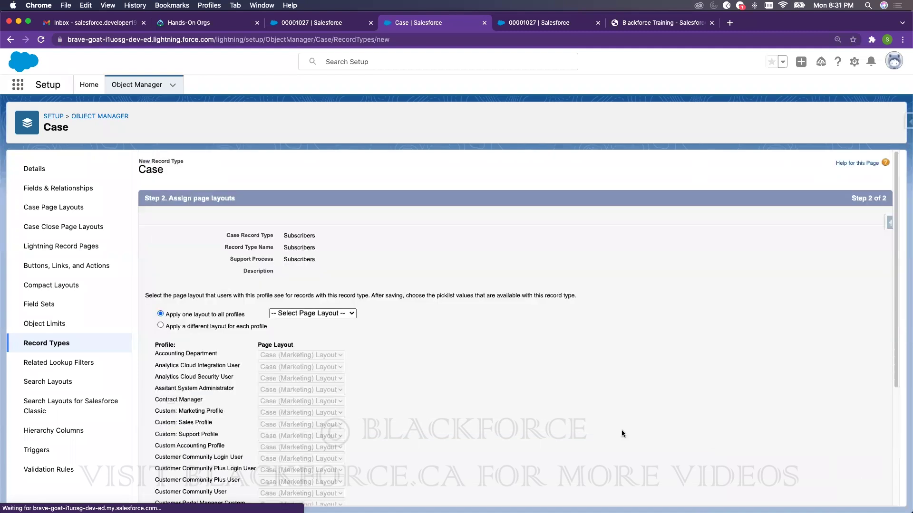
left_click(311, 314)
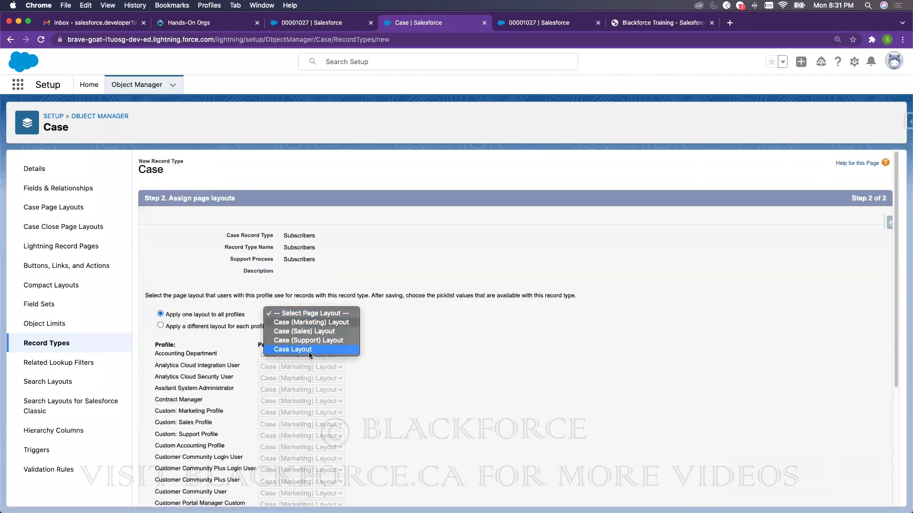
left_click(306, 349)
scroll(637, 361, "down", 1)
scroll(637, 361, "down", 5)
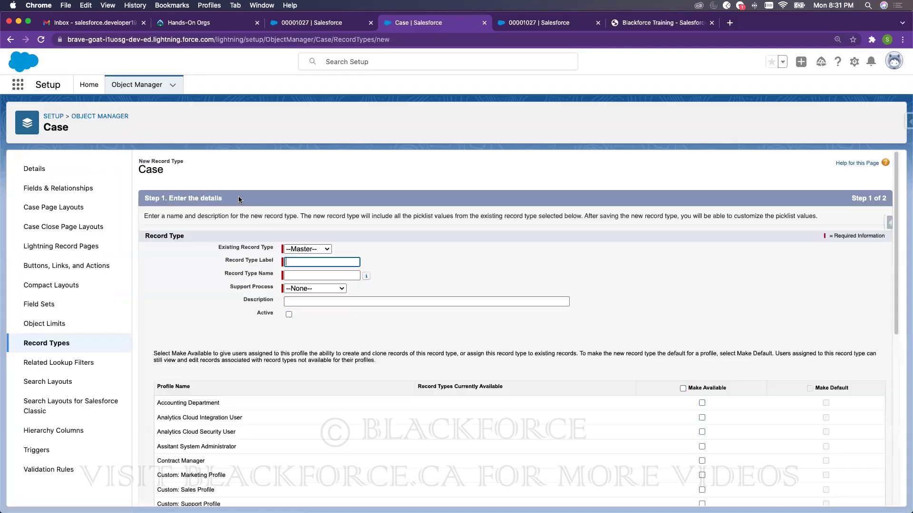
- Label a new case record type 'Non Subscribers' with the Non Subscribers support process
left_click(298, 262)
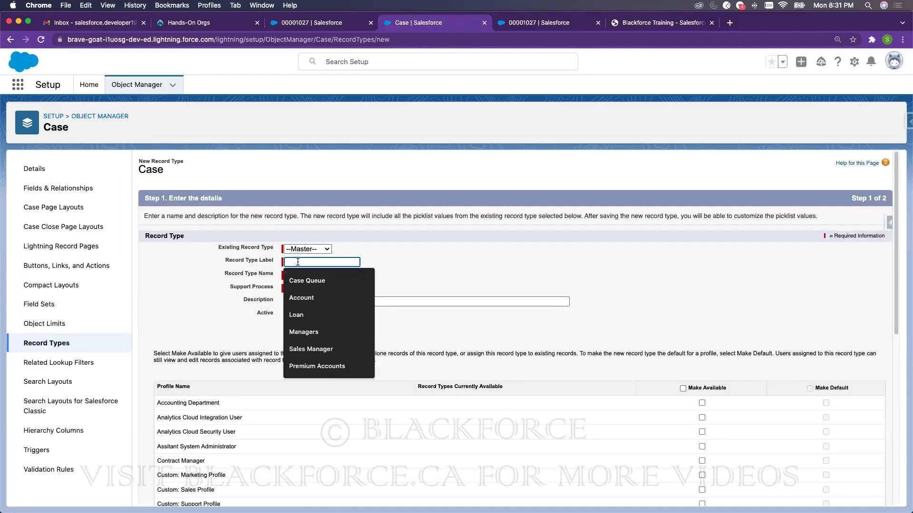
type("Non Subscriber")
left_click(402, 255)
left_click(346, 262)
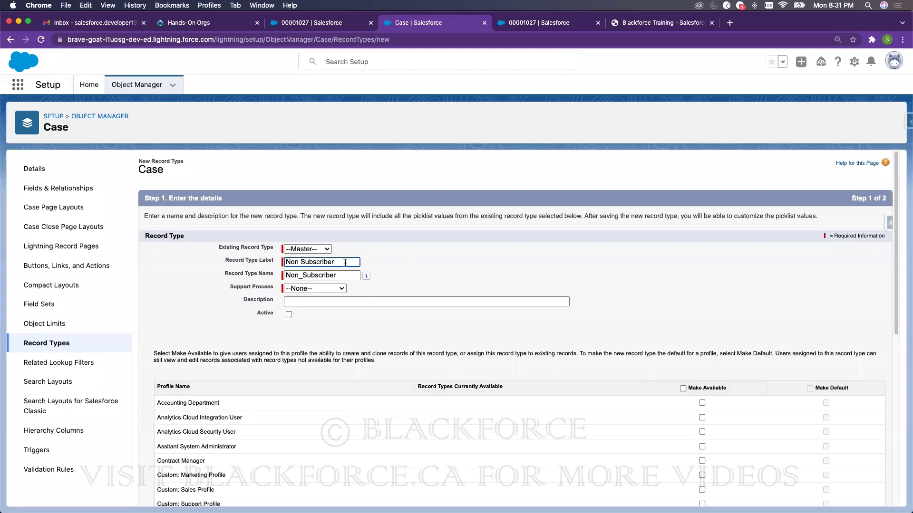
left_click(342, 276)
type("s")
left_click(618, 268)
left_click(316, 290)
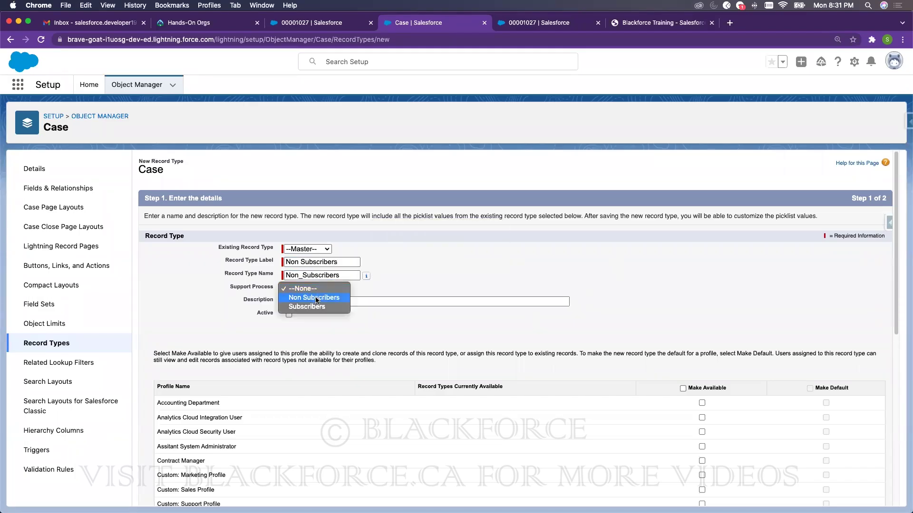
left_click(316, 298)
- Make the record type active and available to System Administrator
left_click(289, 315)
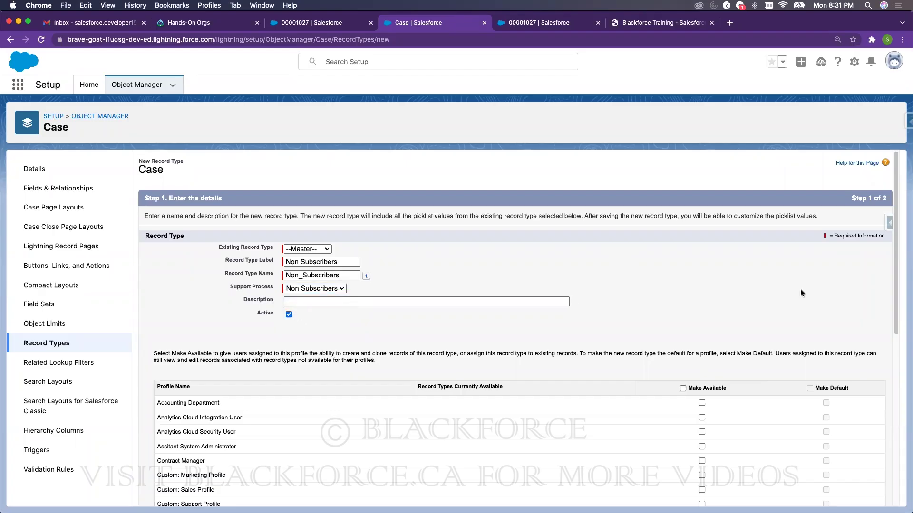
scroll(742, 380, "down", 7)
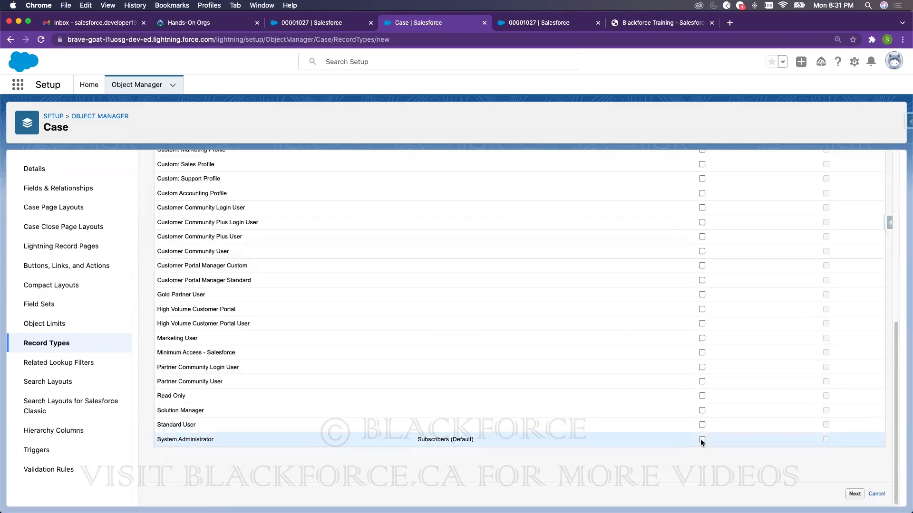
left_click(701, 439)
scroll(709, 286, "up", 3)
scroll(709, 283, "up", 3)
scroll(652, 387, "down", 8)
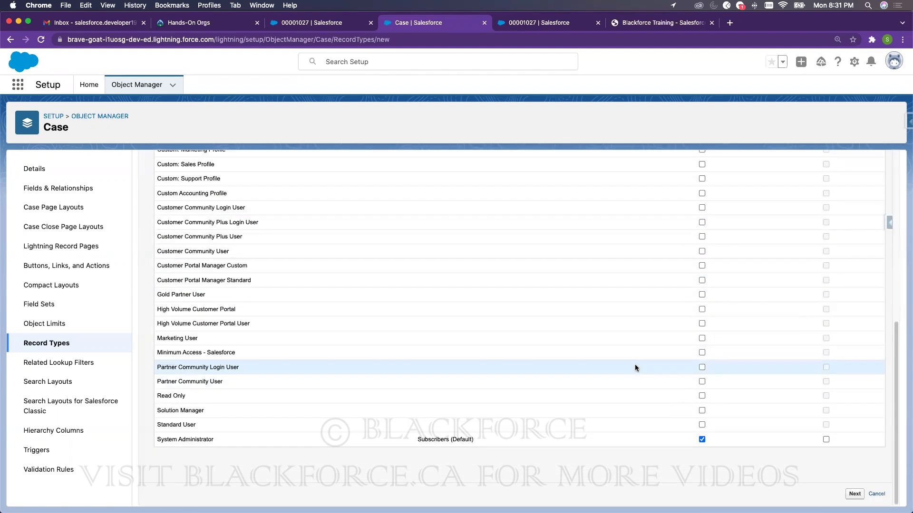
scroll(642, 363, "up", 3)
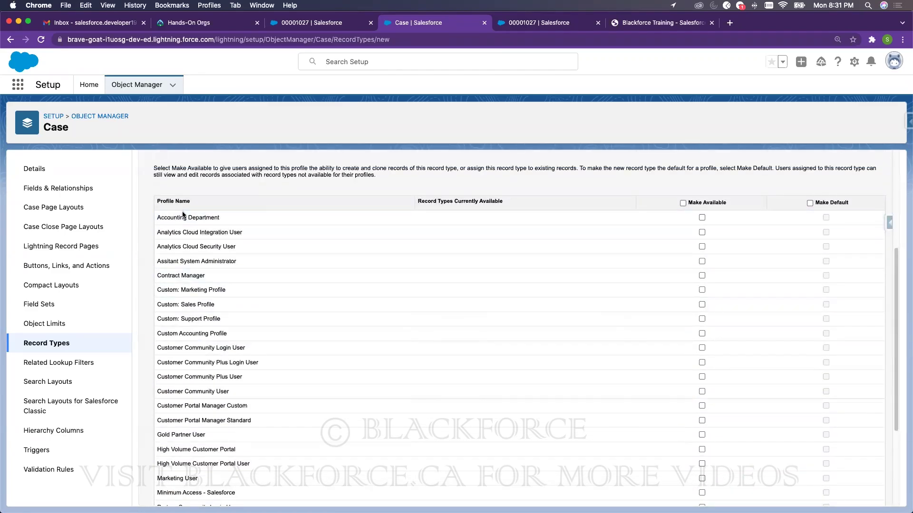
scroll(695, 249, "up", 4)
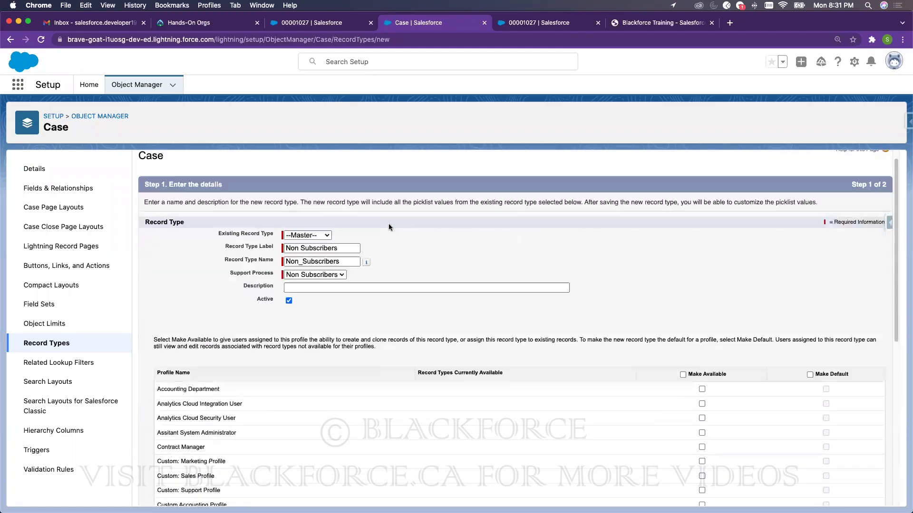
scroll(672, 307, "down", 10)
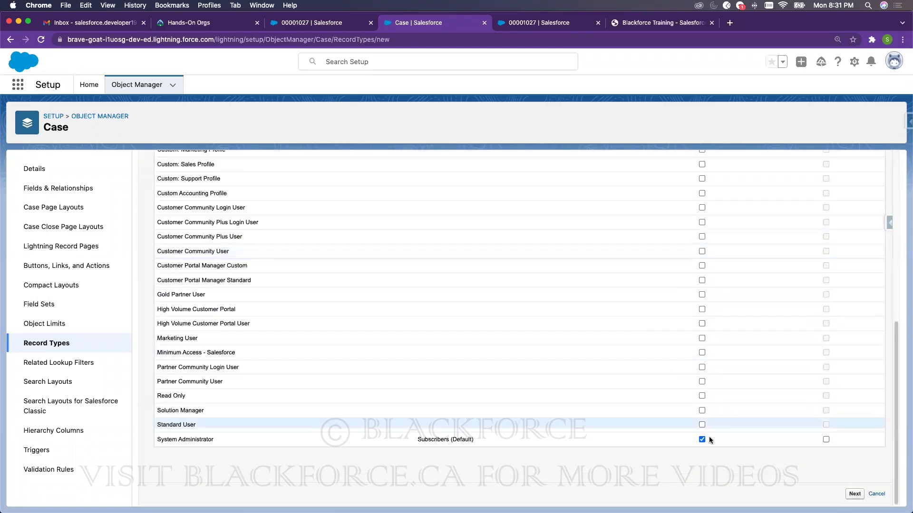
- Assign Case Layout to all profiles and save the Non Subscribers record type
left_click(854, 494)
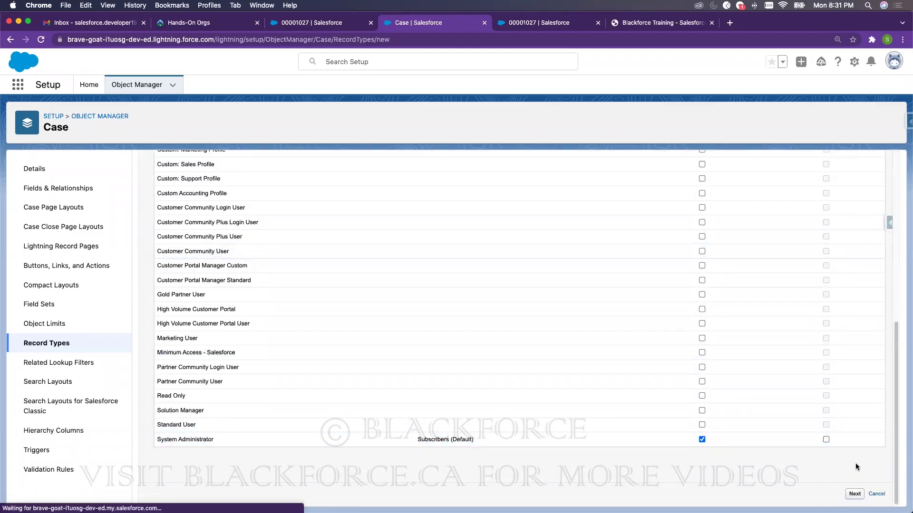
left_click(303, 314)
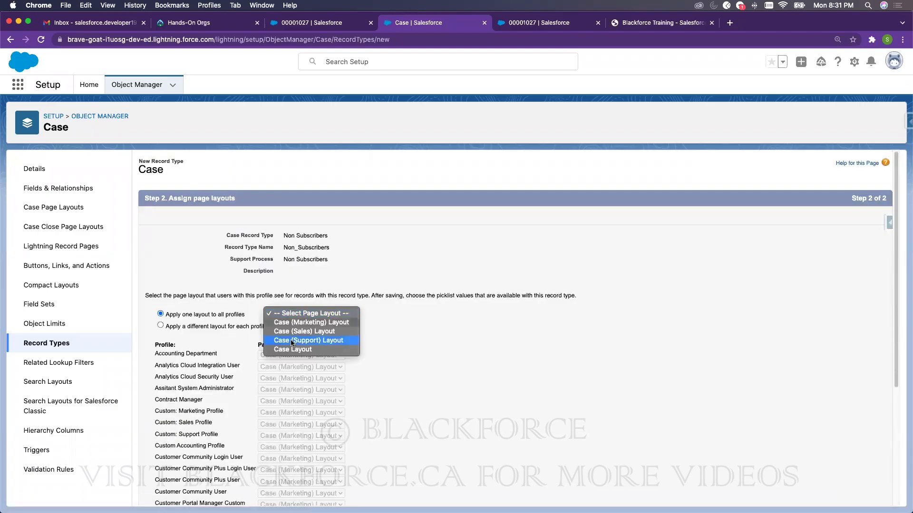
left_click(290, 349)
scroll(633, 342, "down", 5)
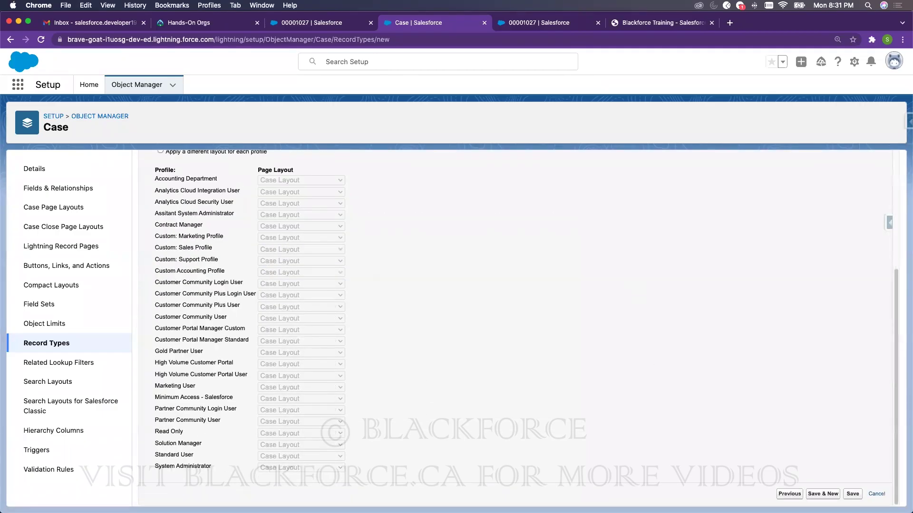
left_click(850, 494)
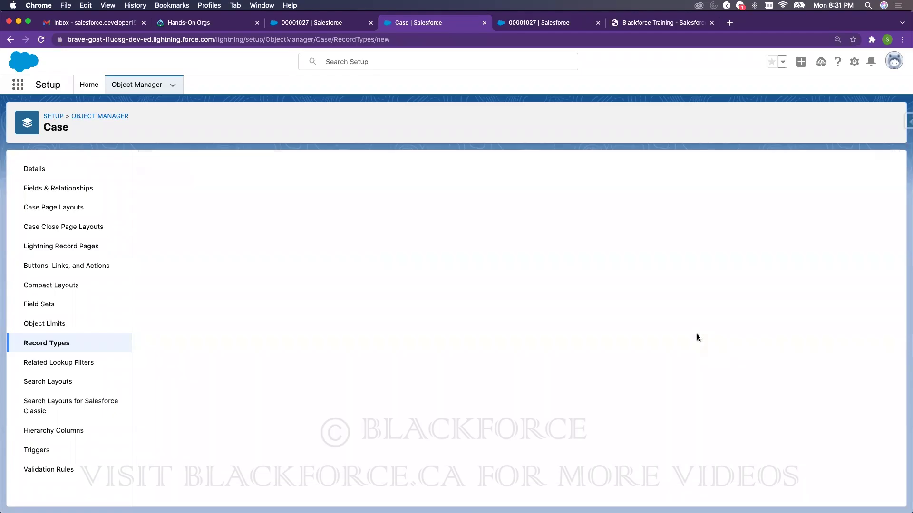
left_click(554, 25)
- Reload the case tab, go to Cases, and start a new Subscribers-type case
left_click(302, 22)
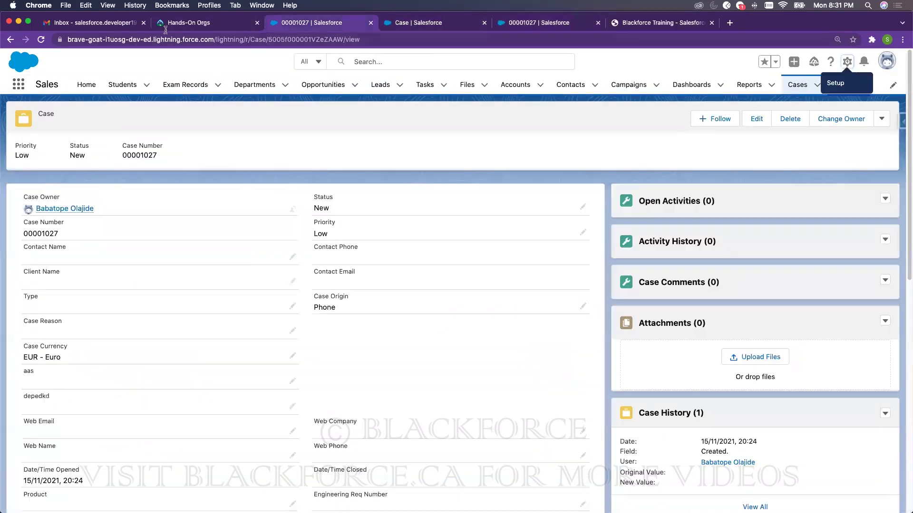
left_click(39, 41)
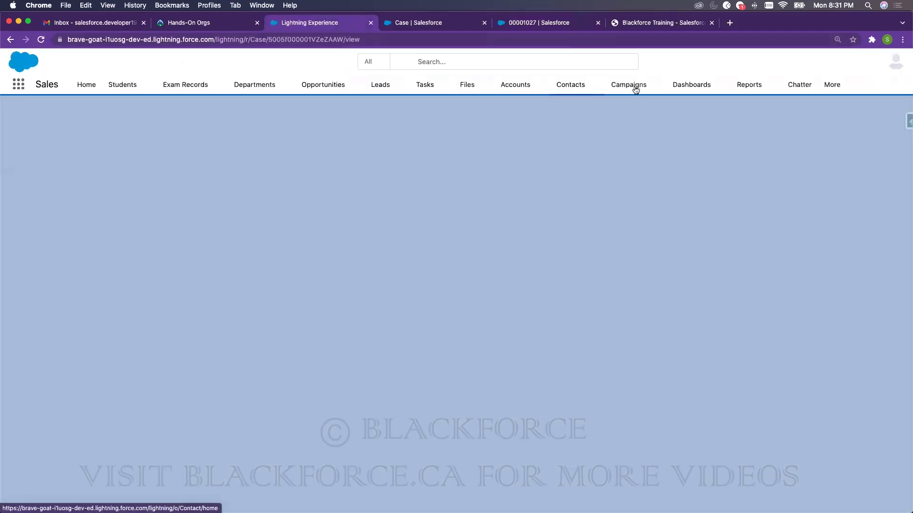
left_click(851, 84)
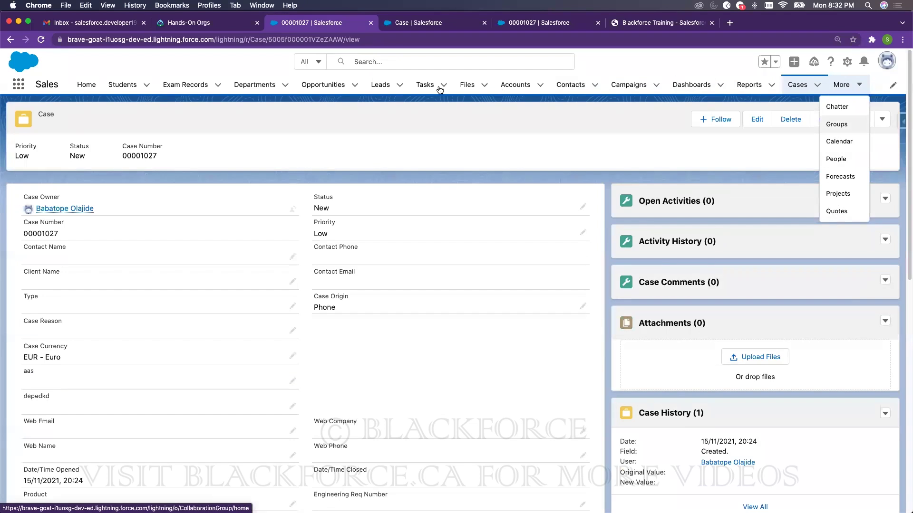
left_click(795, 85)
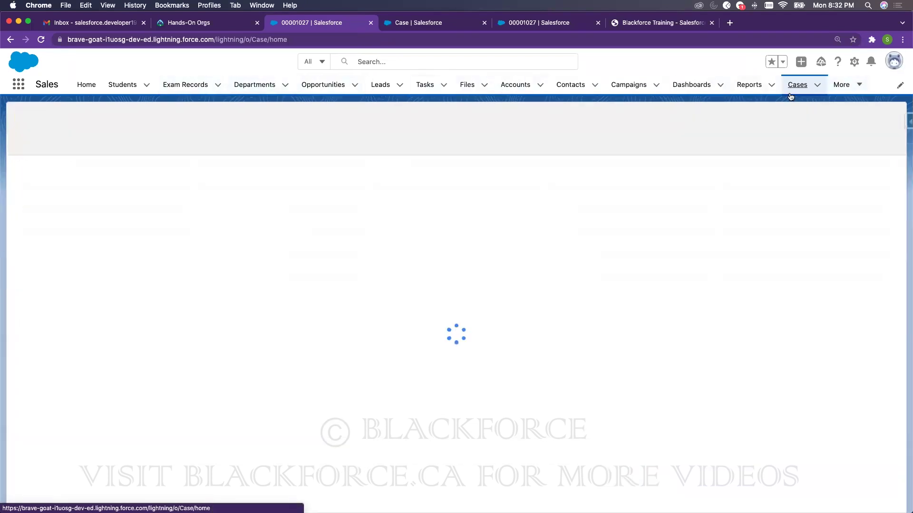
left_click(815, 119)
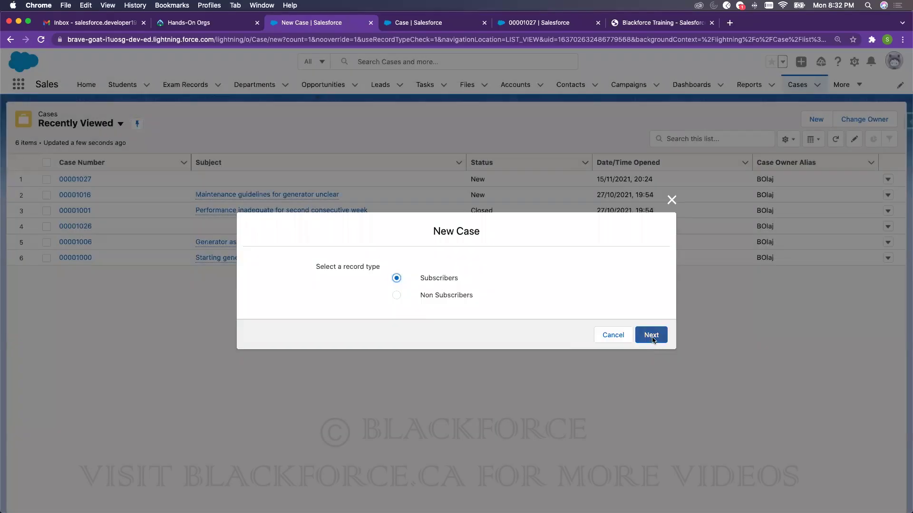
left_click(650, 338)
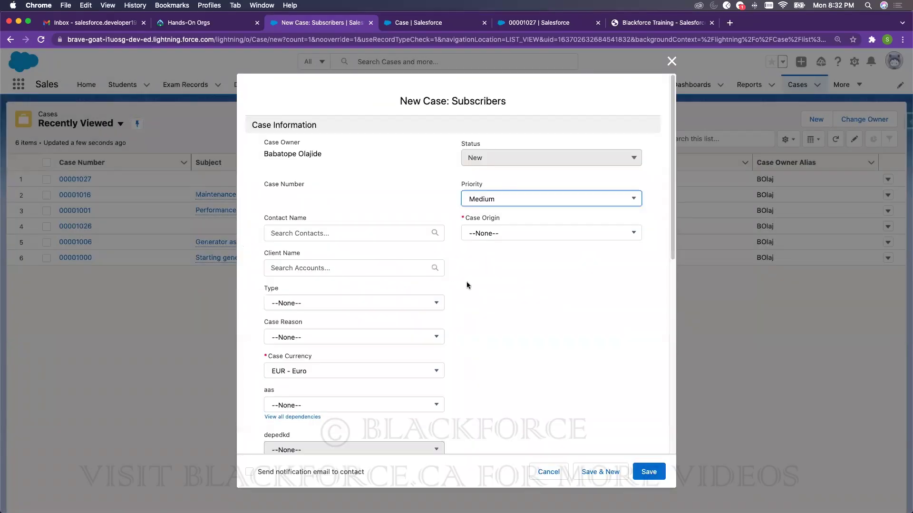
- Compare the Status values offered by the Subscribers and Non Subscribers record types
left_click(672, 60)
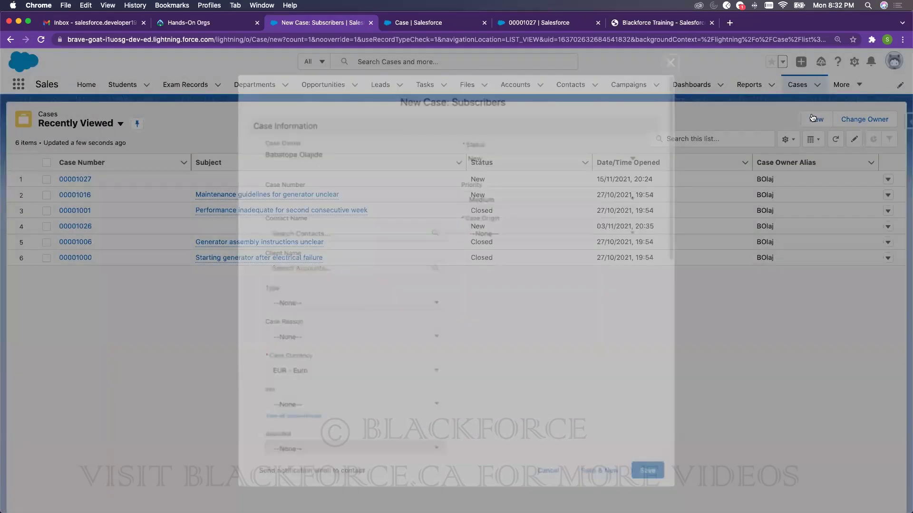
left_click(814, 119)
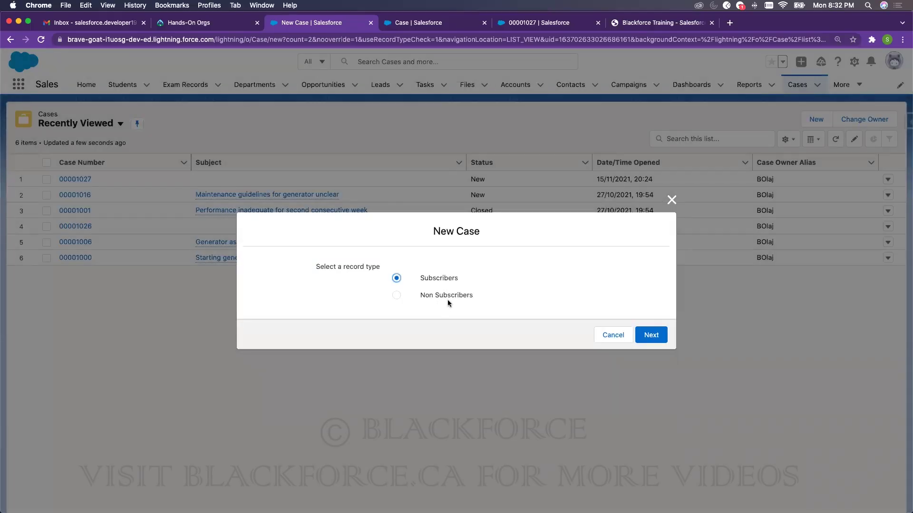
left_click(665, 339)
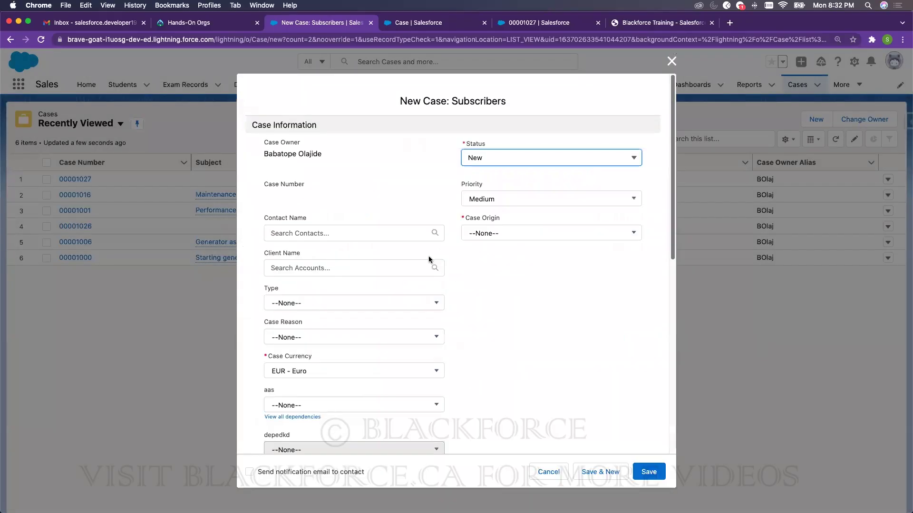
left_click(512, 159)
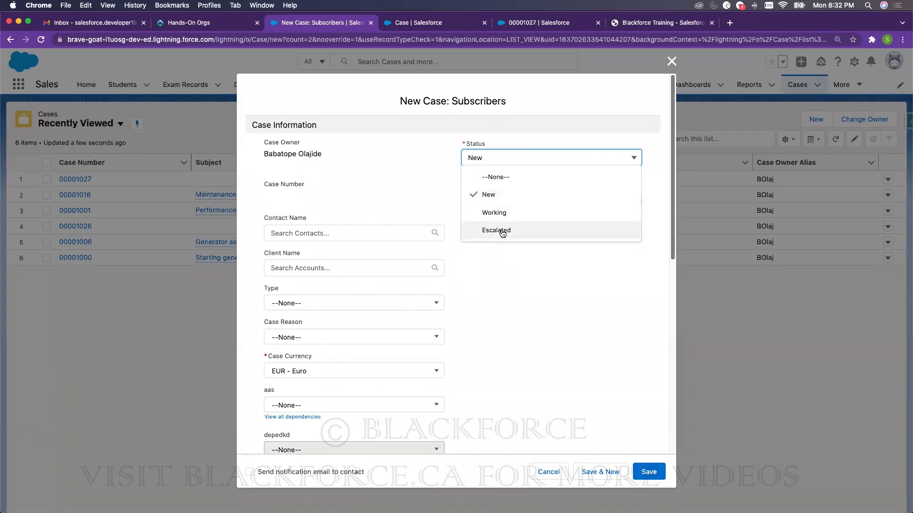
left_click(549, 472)
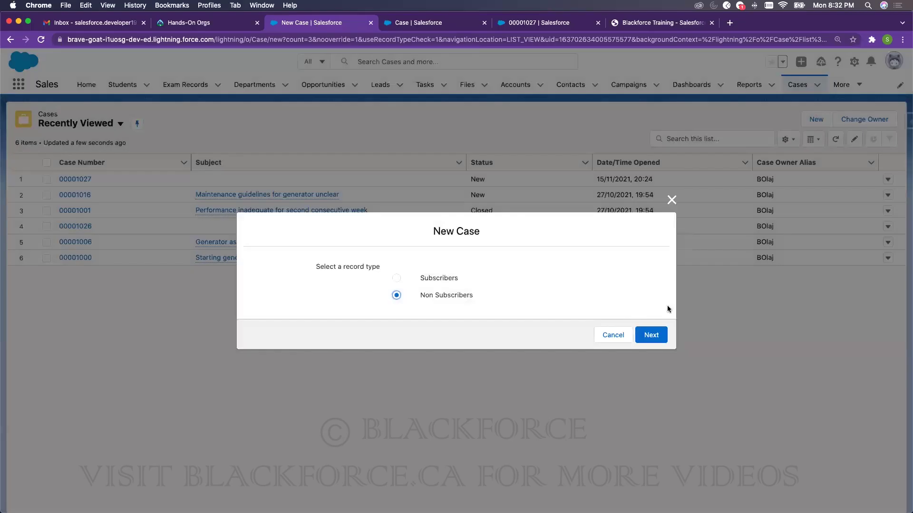
left_click(652, 334)
left_click(527, 160)
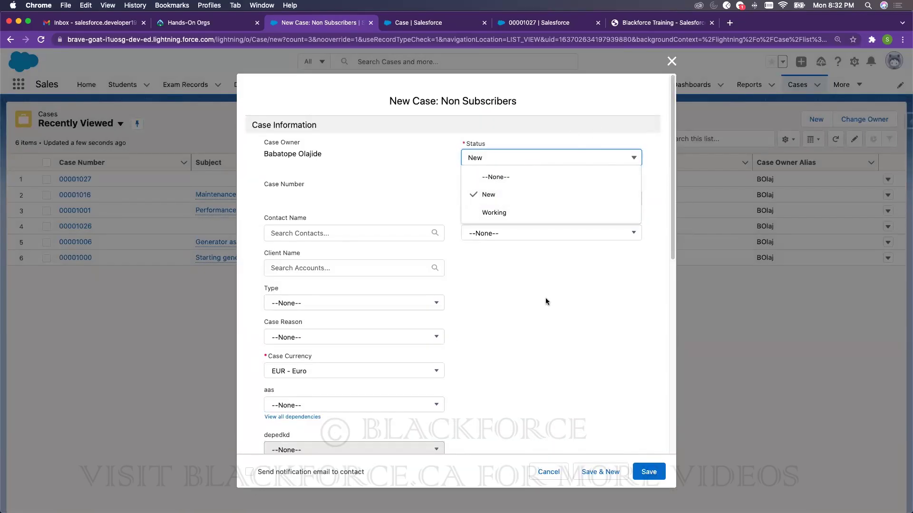
left_click(514, 234)
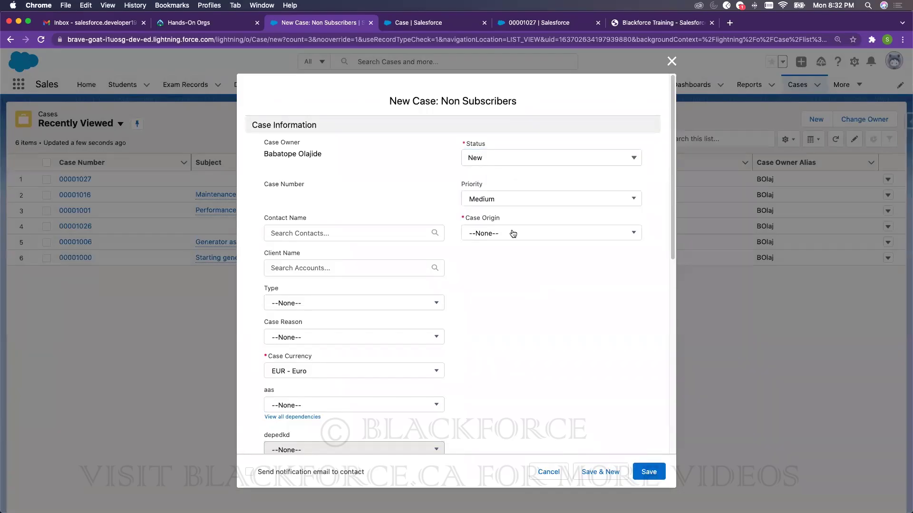
- Save the Non Subscribers case with Case Origin Email and Priority High
left_click(514, 233)
left_click(497, 288)
left_click(497, 199)
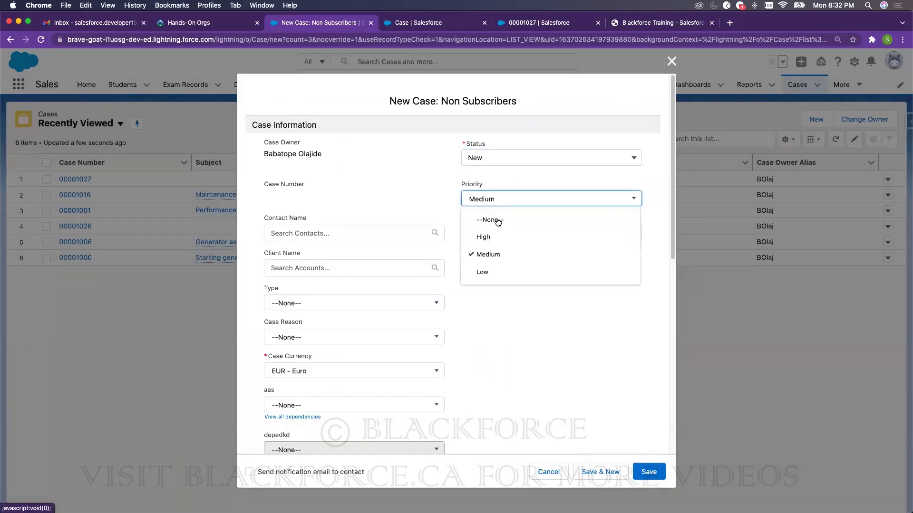
left_click(483, 237)
scroll(387, 363, "down", 3)
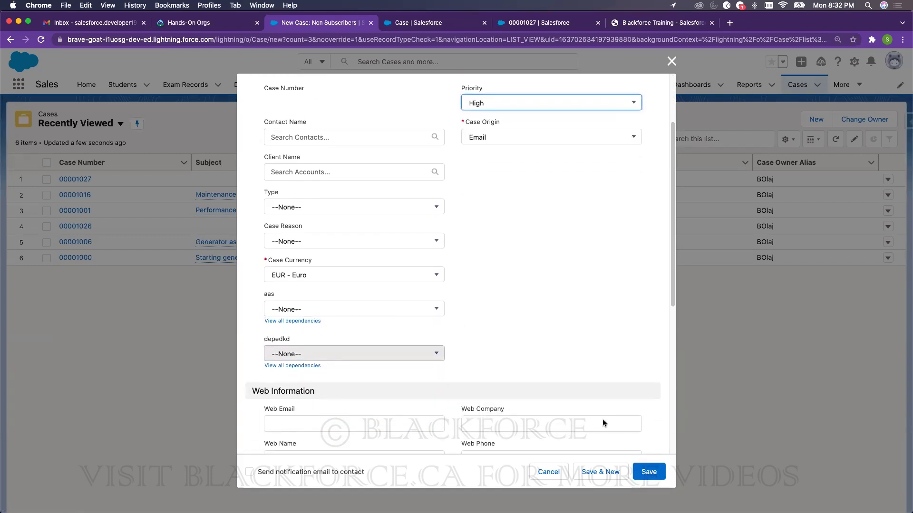
left_click(658, 477)
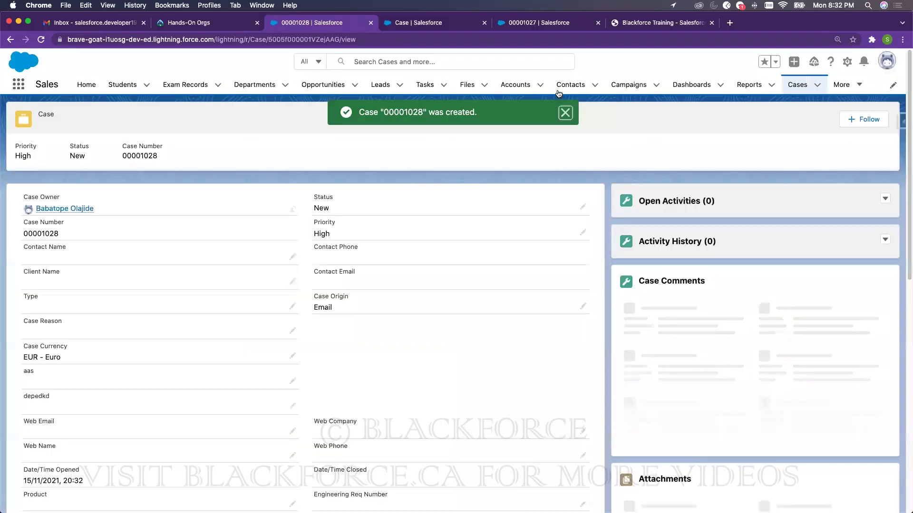
left_click(565, 113)
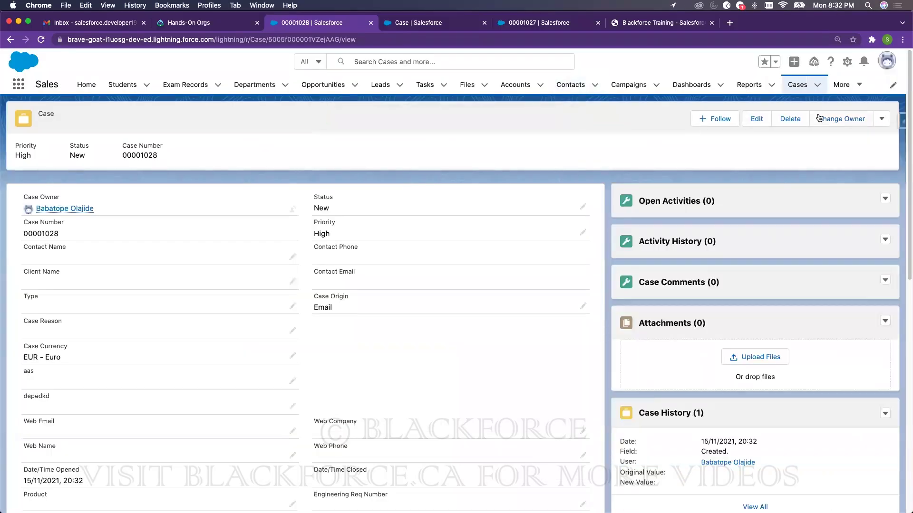
- Open Change Record Type for case 00001028 and cancel without changes
left_click(881, 118)
left_click(850, 139)
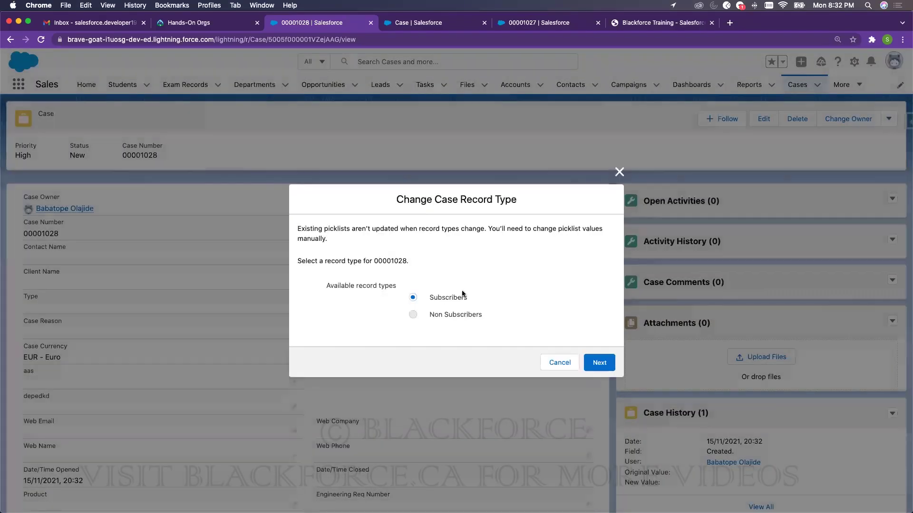
left_click(619, 175)
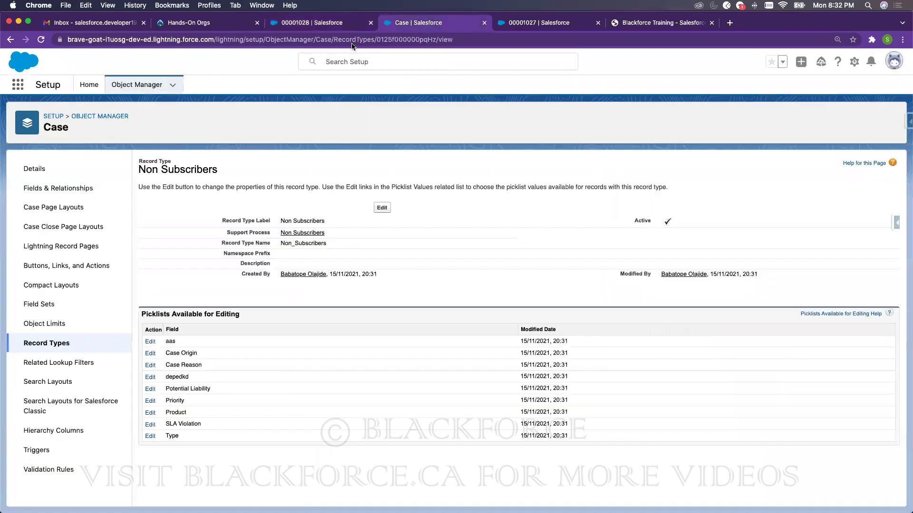
- Open Case Assignment Rules in the Setup tab via Quick Find 'assign'
left_click(430, 24)
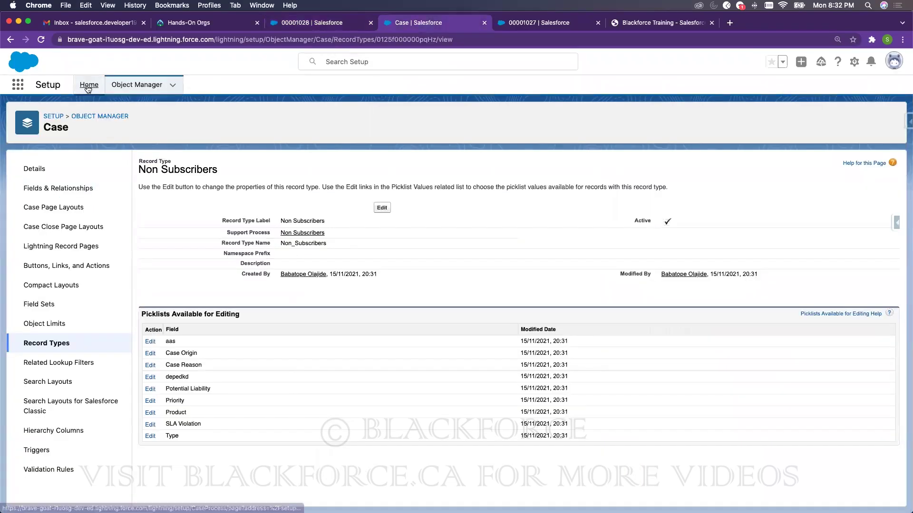
left_click(88, 85)
left_click(78, 110)
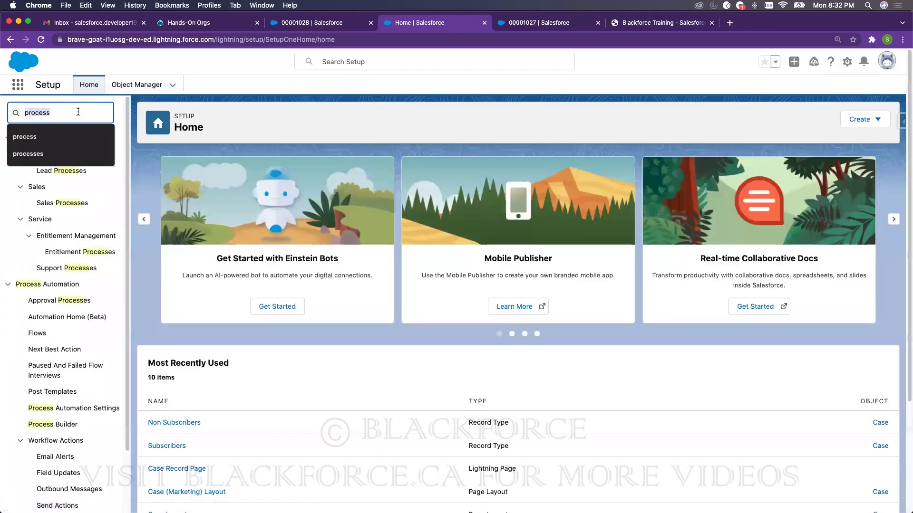
type("assign")
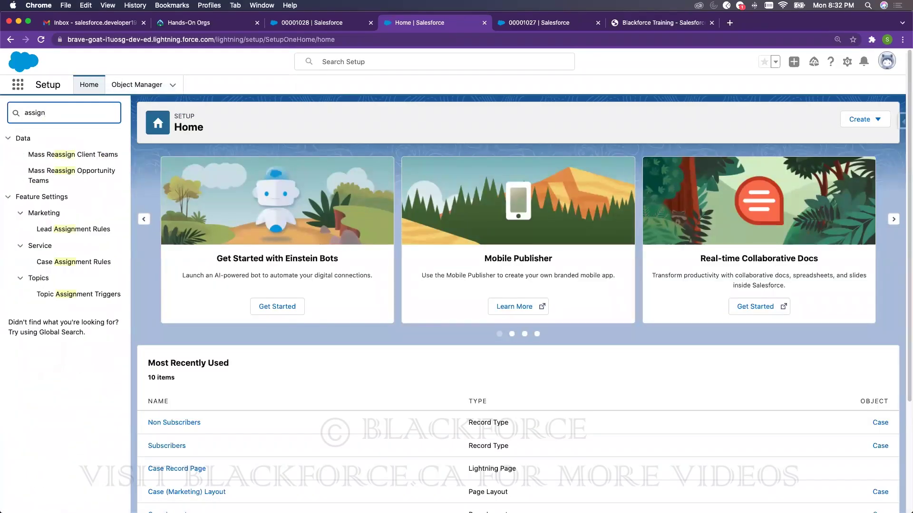
left_click(84, 263)
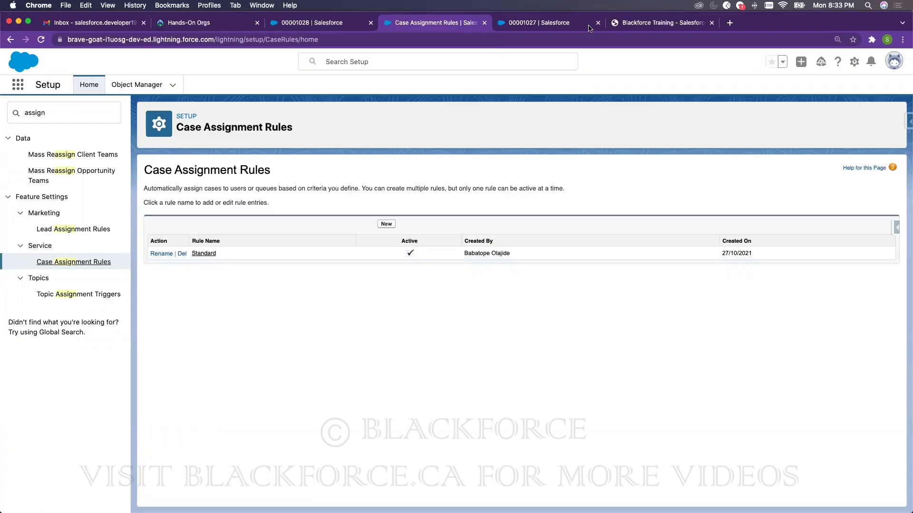
left_click(353, 25)
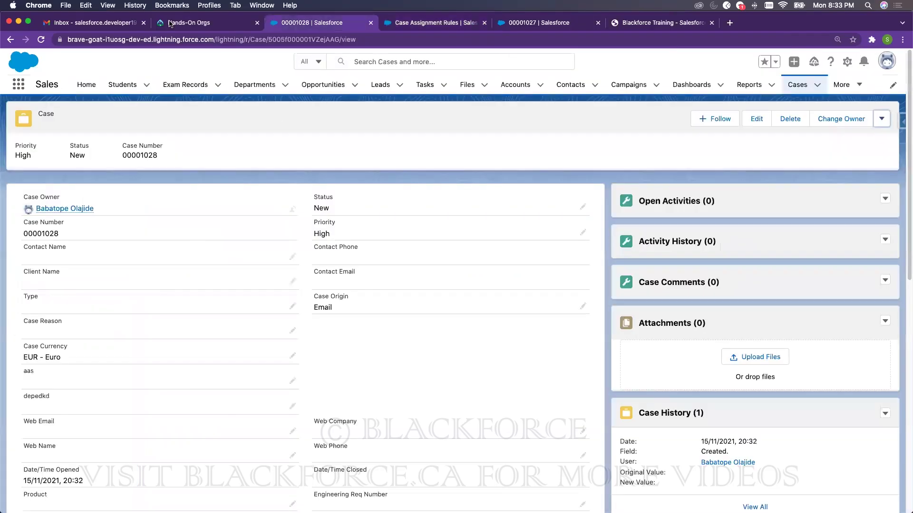
- Launch the BlackforceTraining org from Hands-On Orgs and open case 00001028 there
left_click(189, 24)
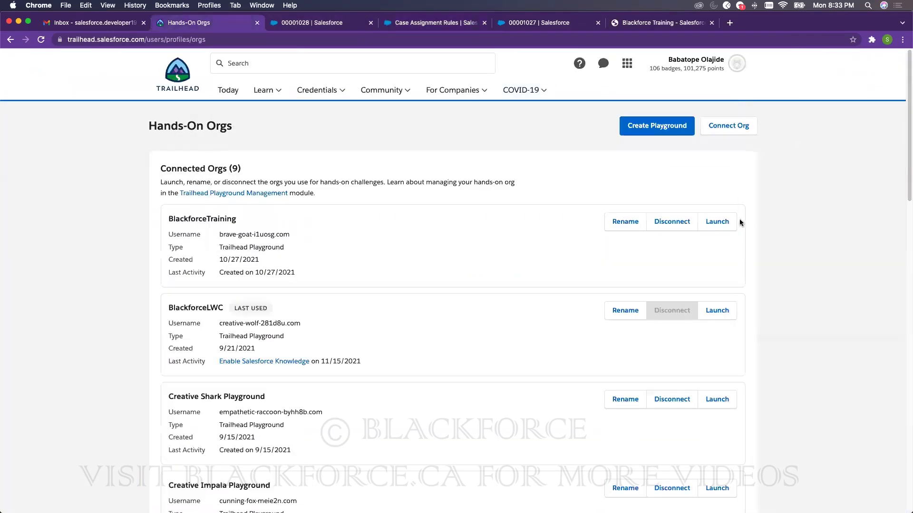
left_click(718, 224)
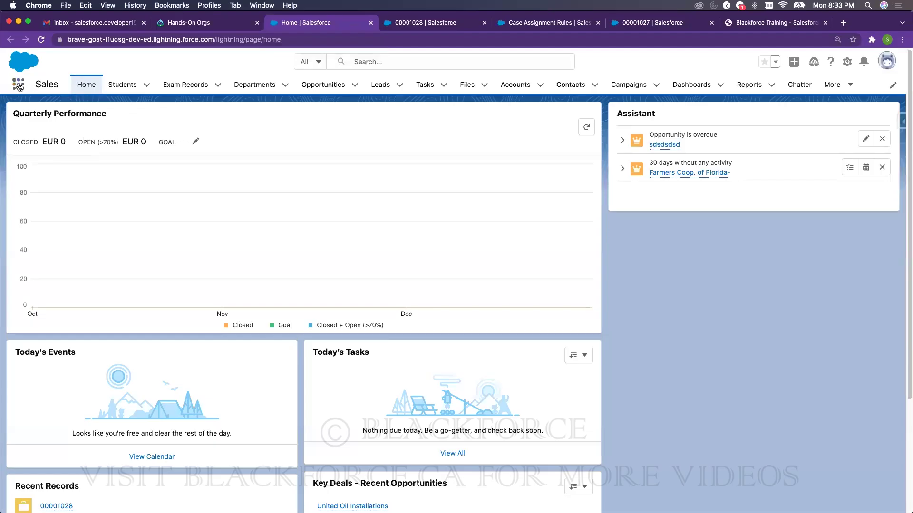
left_click(835, 85)
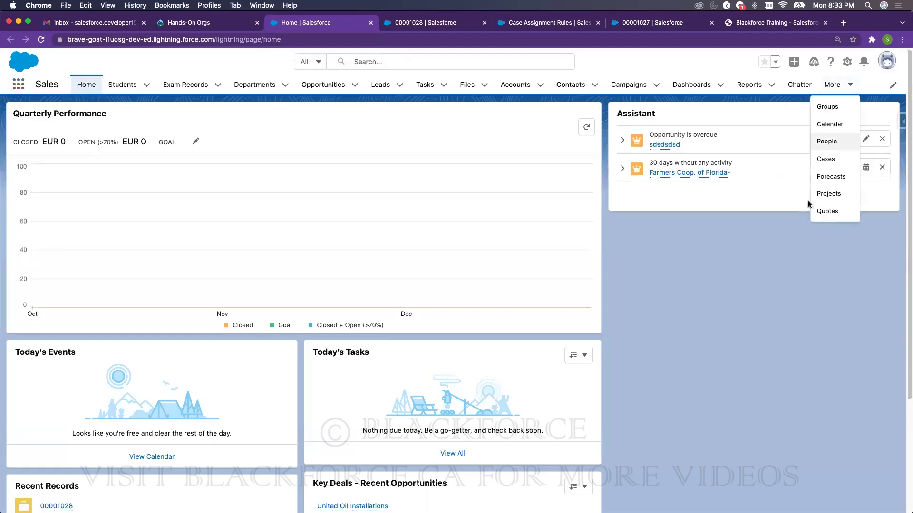
left_click(825, 159)
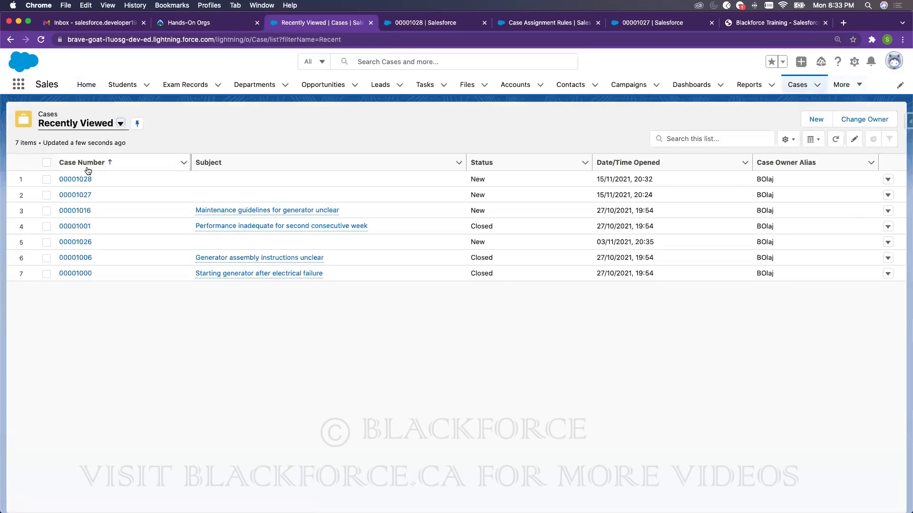
left_click(76, 179)
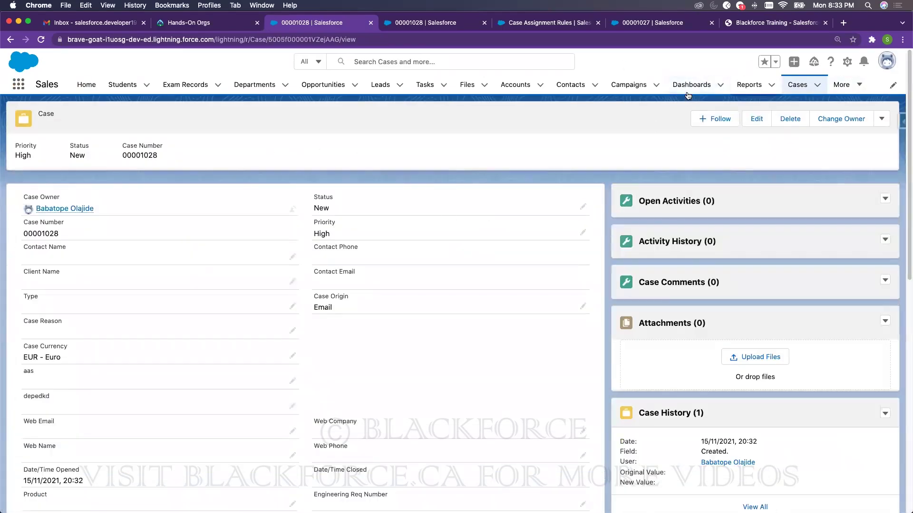
left_click(461, 23)
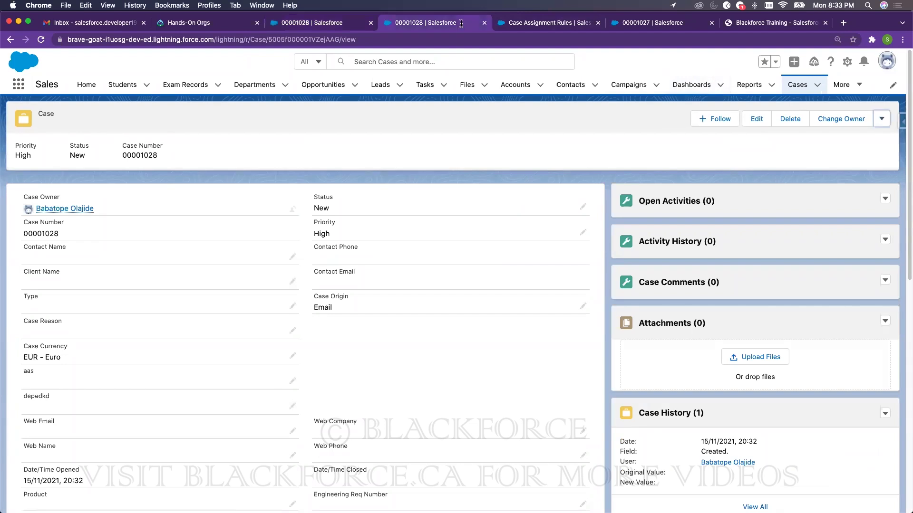
left_click(559, 23)
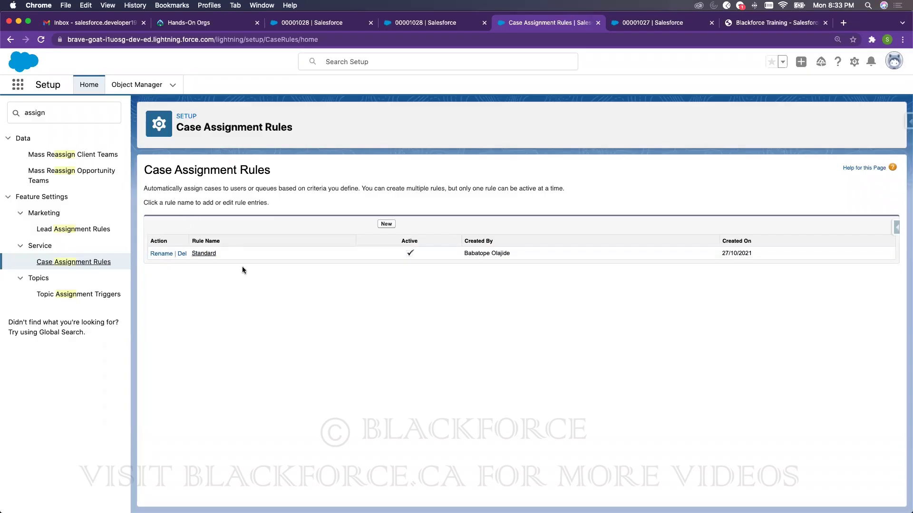
- Create an active case assignment rule named 'As many rules as possible'
left_click(387, 225)
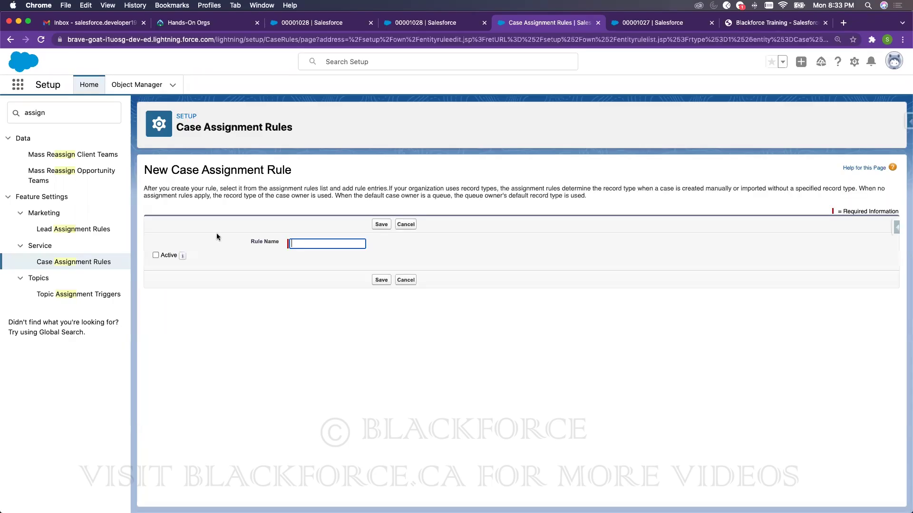
left_click(303, 244)
type("As many rules as possible")
left_click(157, 255)
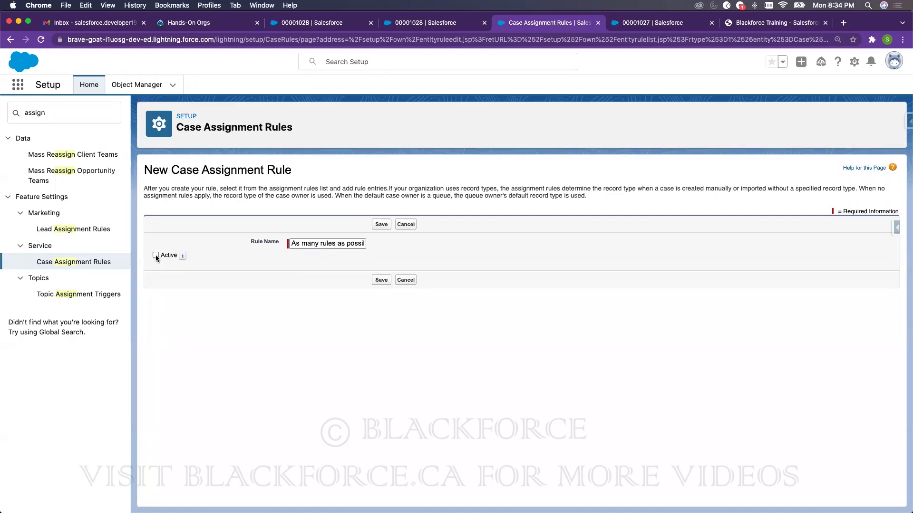
left_click(381, 280)
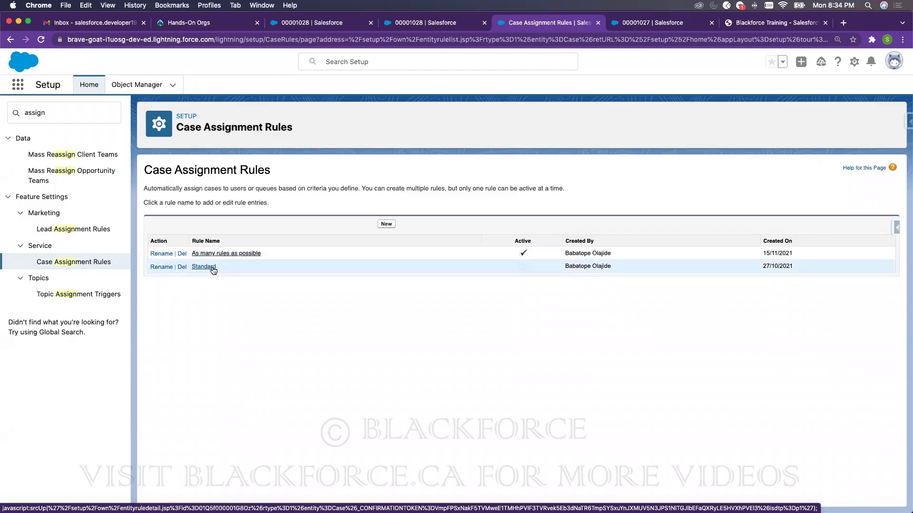
- Make the Standard case assignment rule active again
left_click(211, 269)
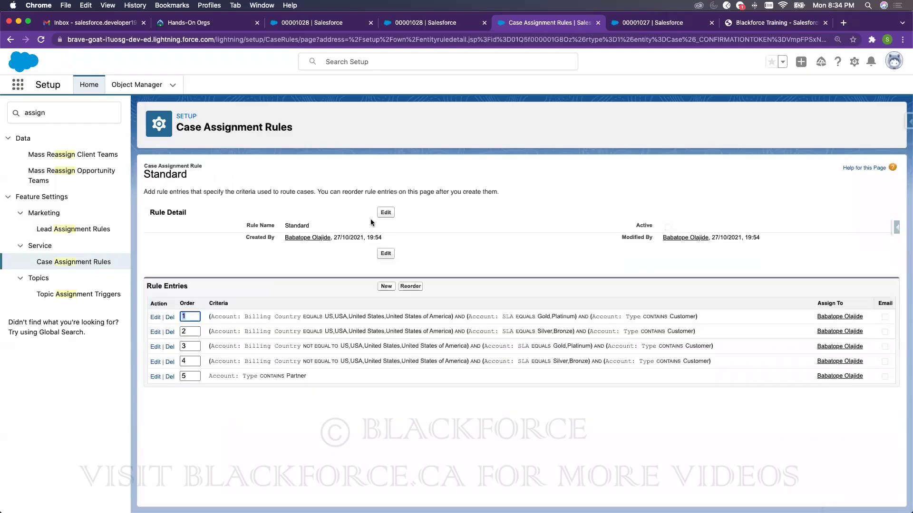
left_click(384, 213)
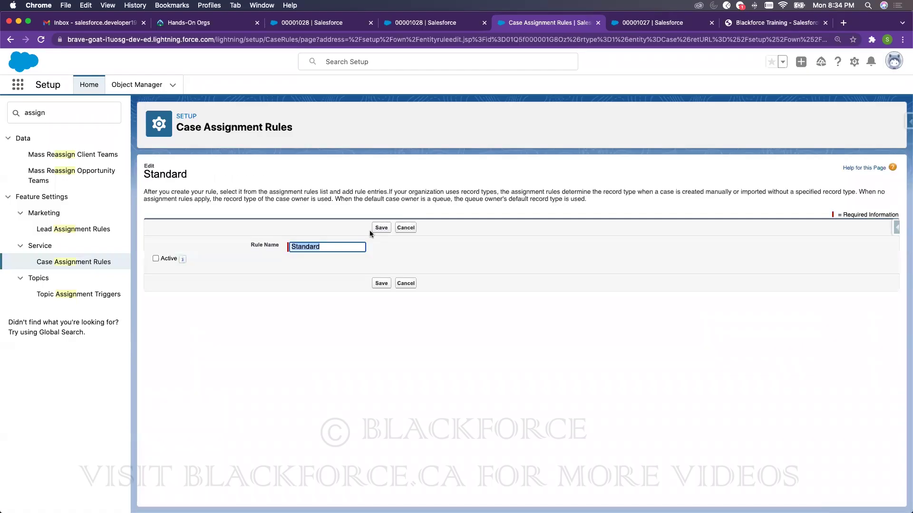
left_click(163, 259)
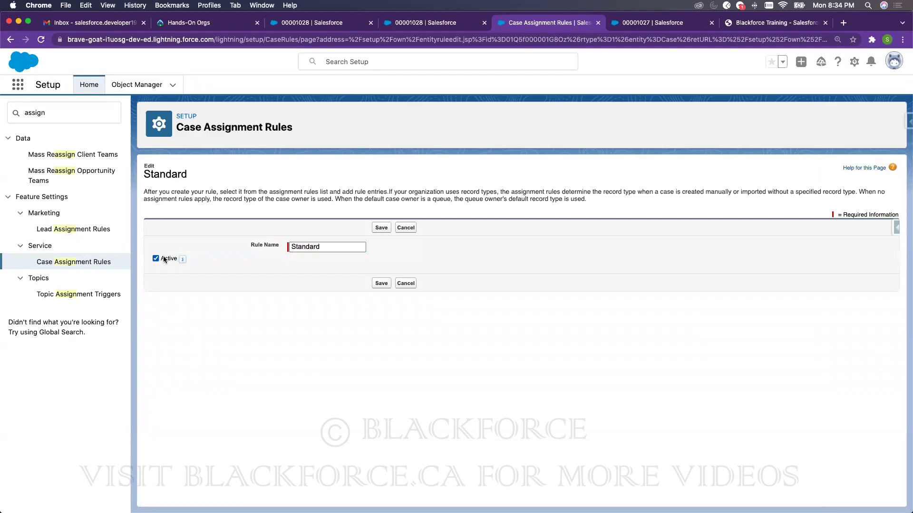
left_click(377, 285)
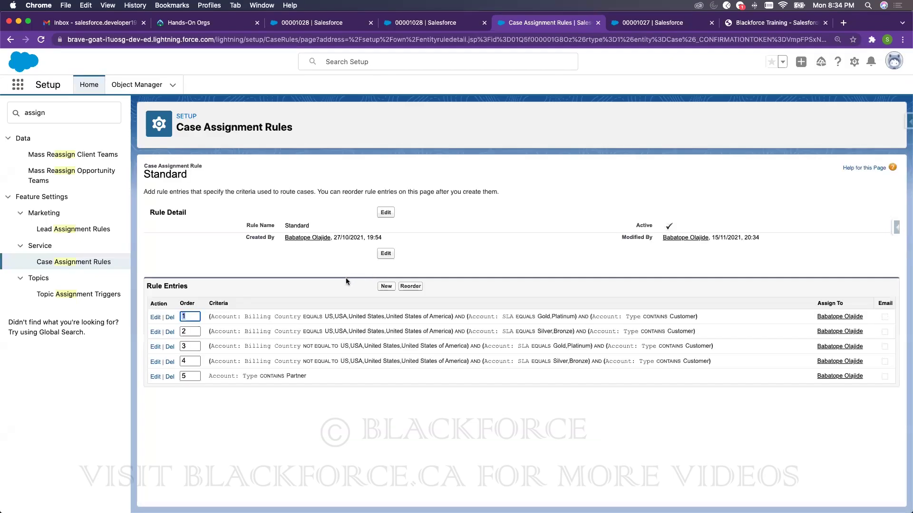
left_click(384, 287)
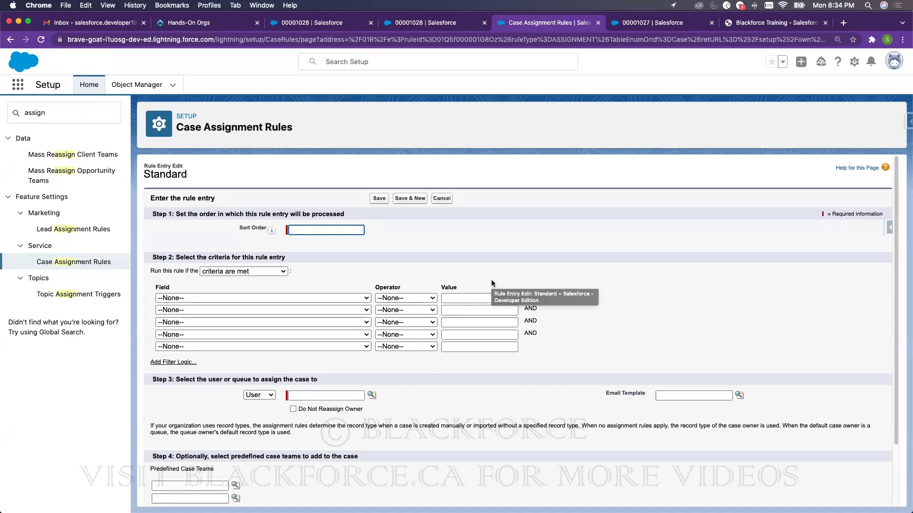
- Give the new entry sort order 1 and the criterion Case: Subject contains urgent
left_click(307, 227)
type("1")
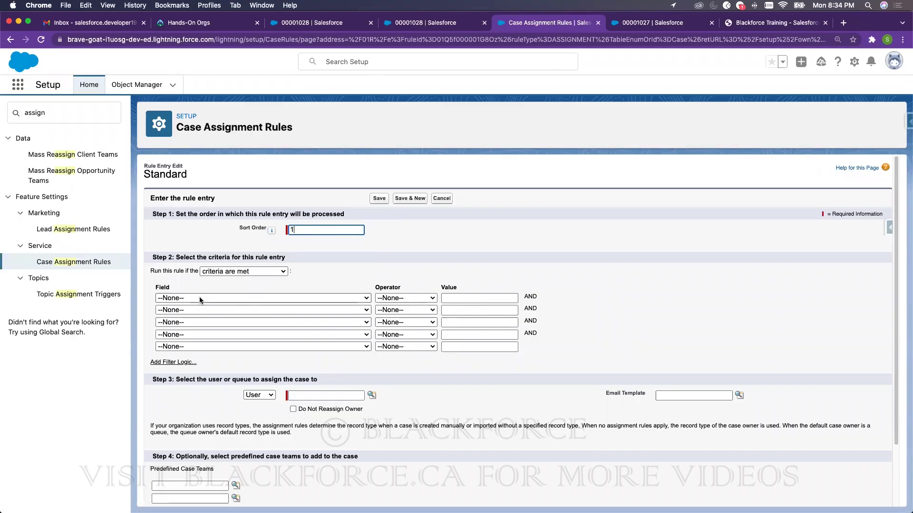
left_click(198, 297)
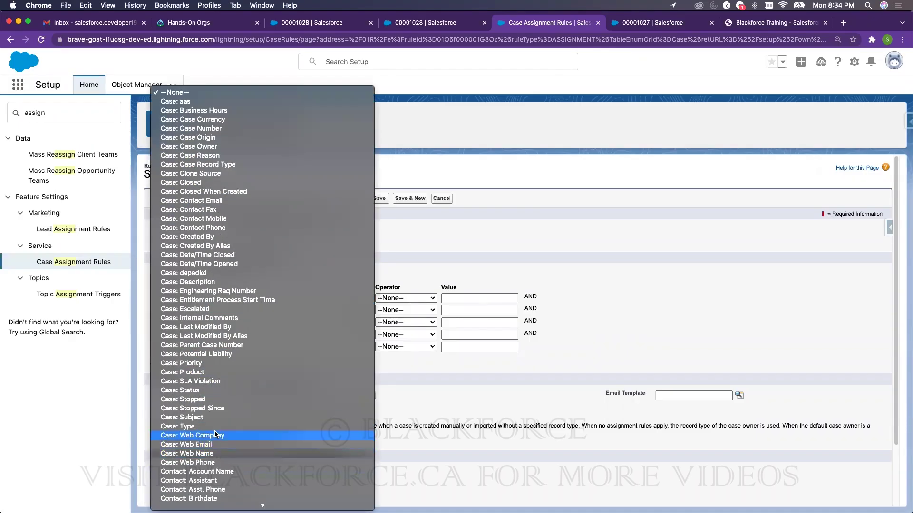
left_click(224, 417)
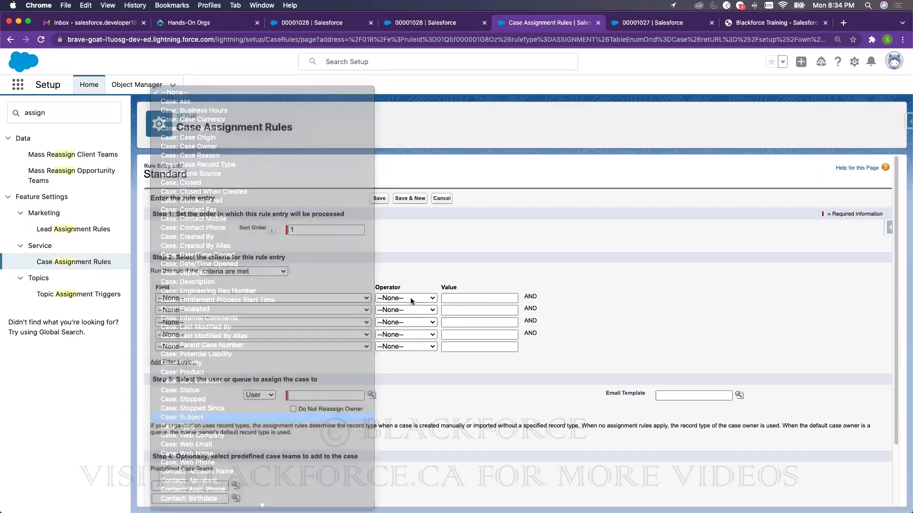
left_click(406, 298)
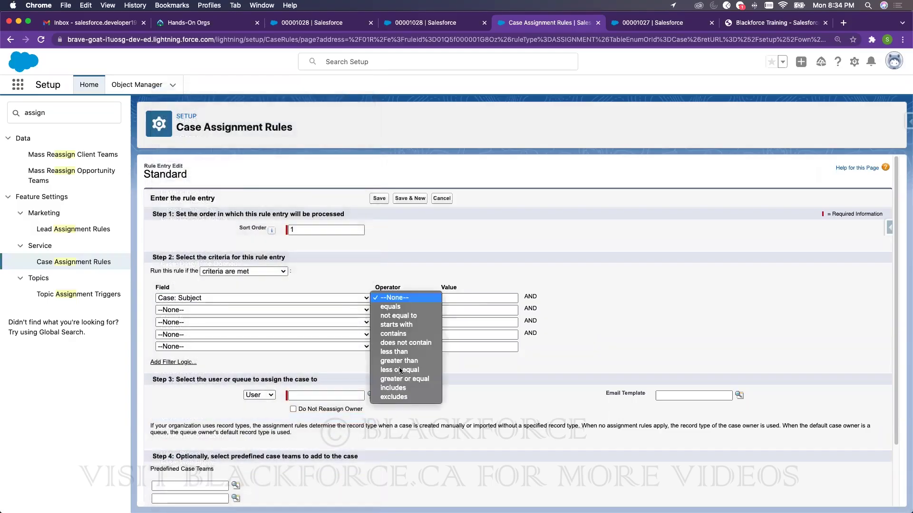
left_click(393, 334)
left_click(476, 298)
type("u")
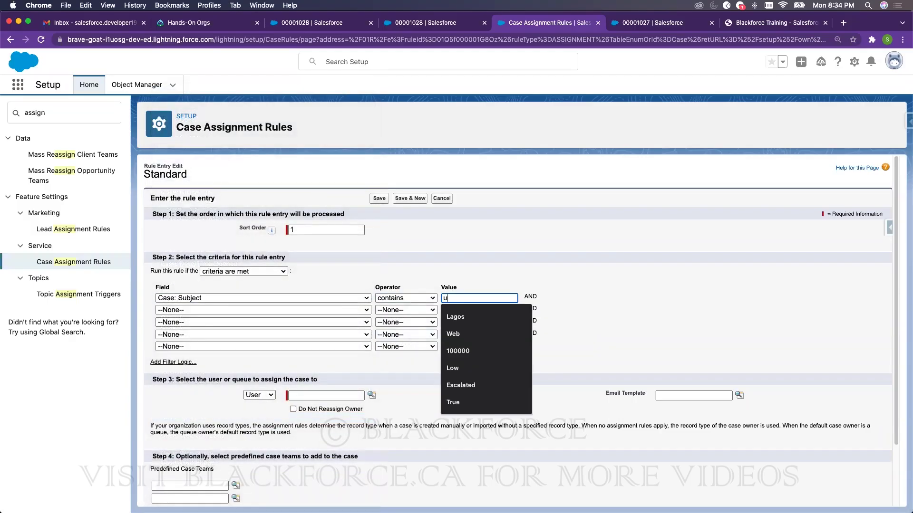
type("rgent")
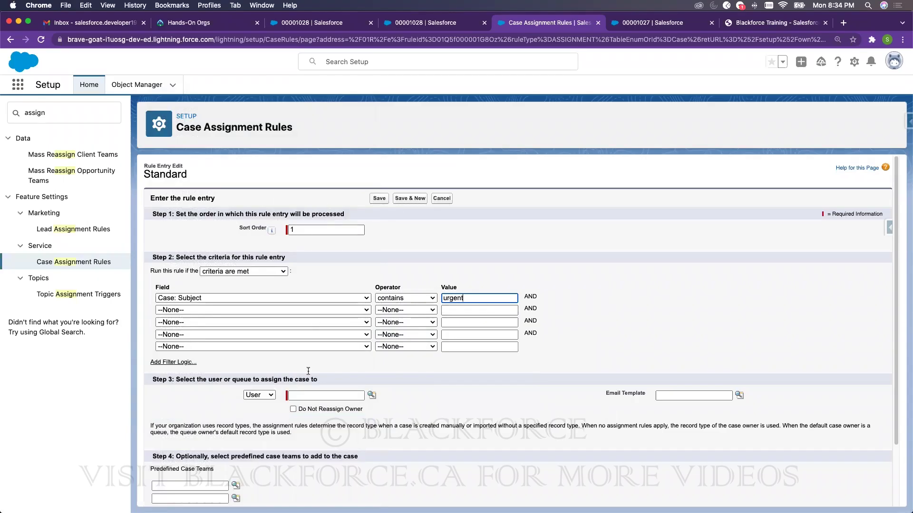
- Assign matching cases to test user and save the rule entry
left_click(258, 394)
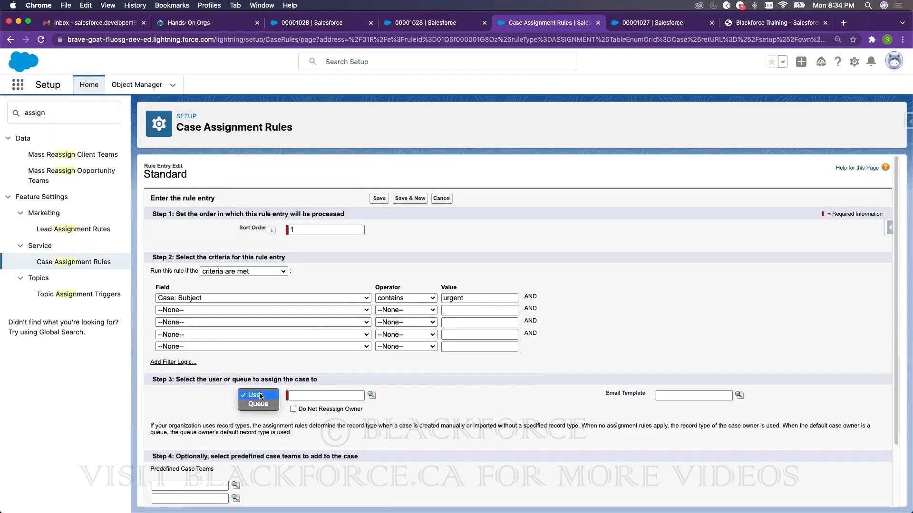
left_click(371, 396)
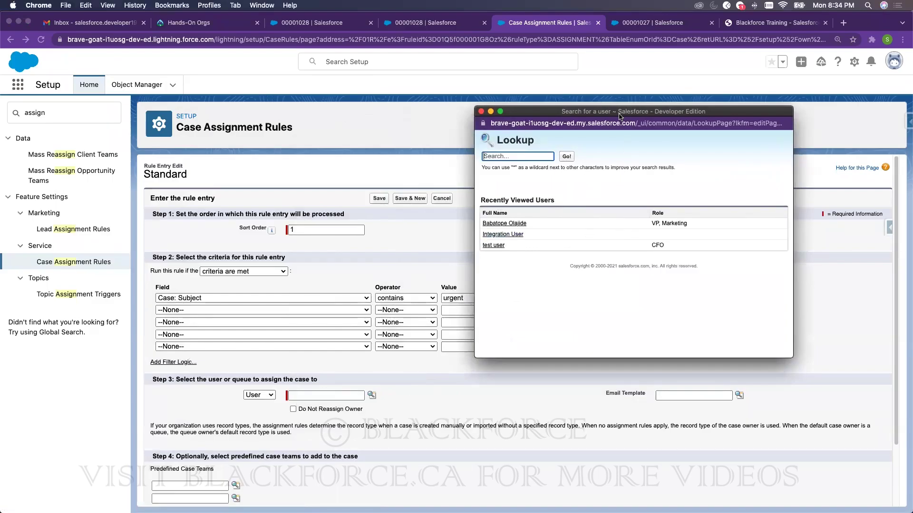
left_click(494, 244)
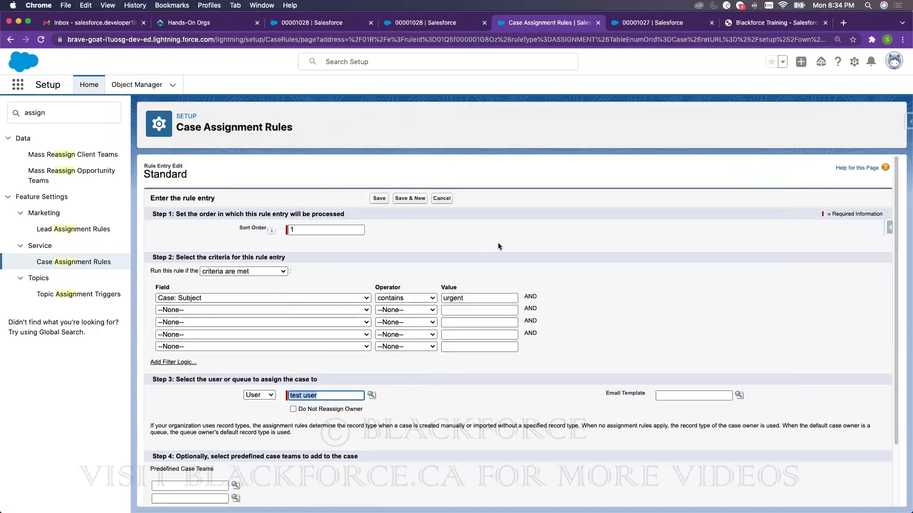
left_click(486, 380)
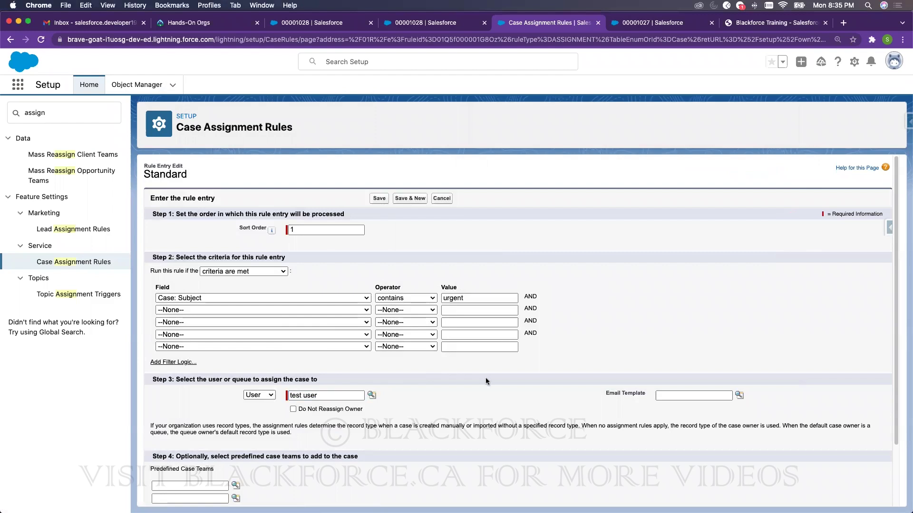
scroll(384, 346, "down", 3)
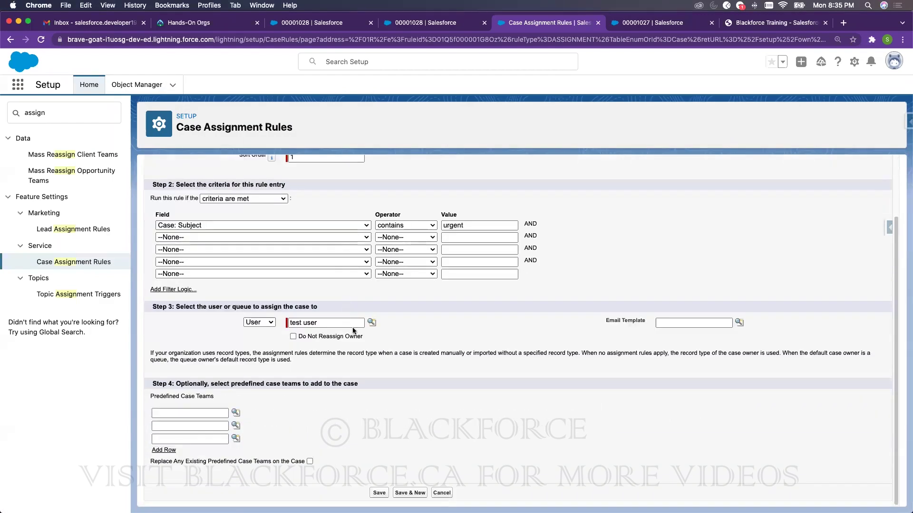
left_click(375, 492)
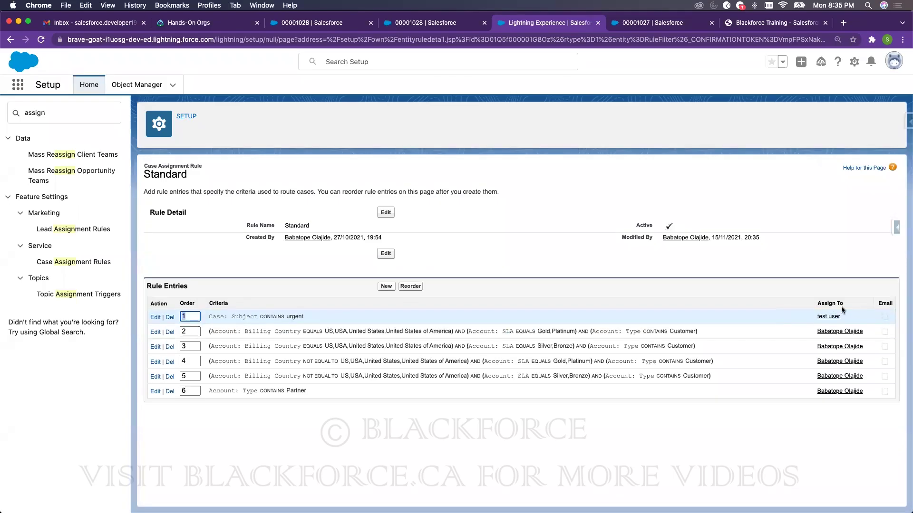
left_click(435, 22)
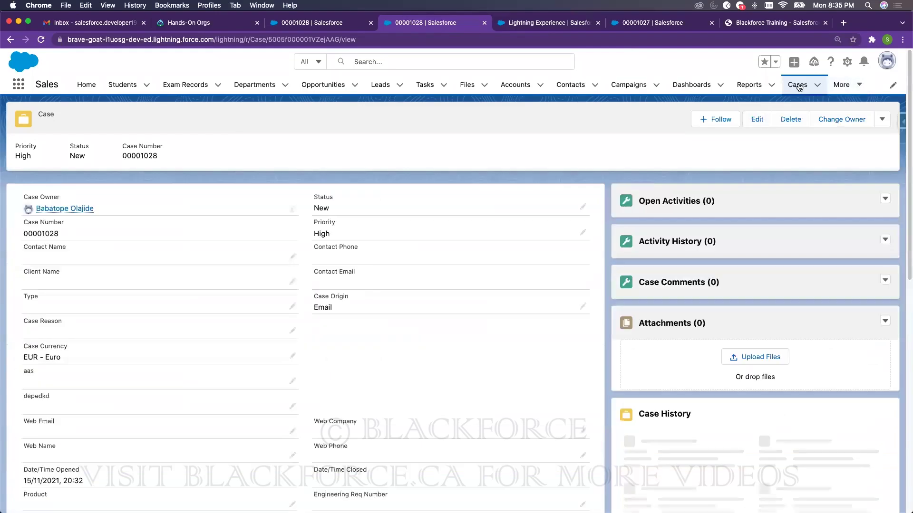
- Start a new Subscribers case with Email as its origin
left_click(799, 86)
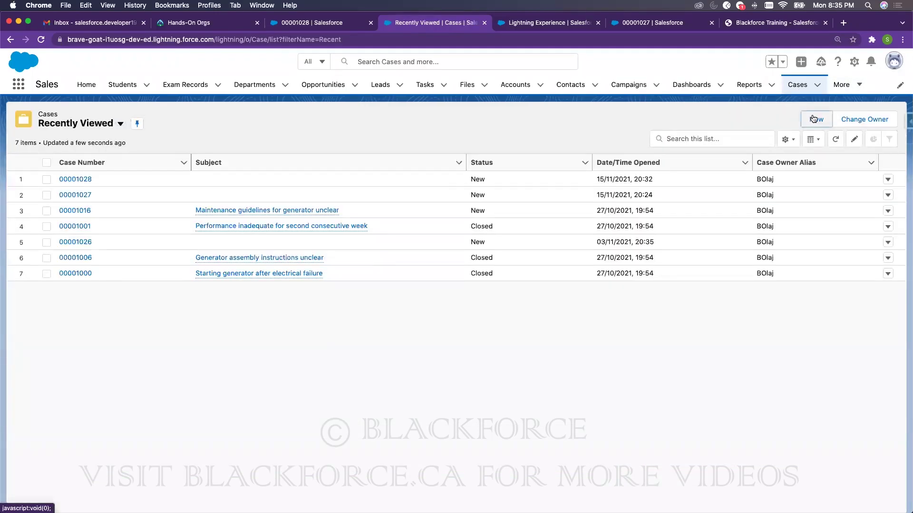
left_click(814, 119)
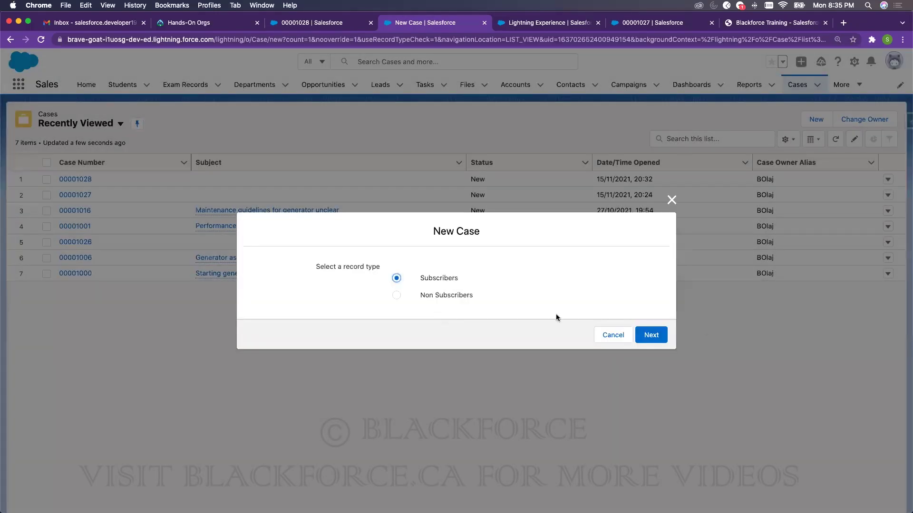
left_click(650, 335)
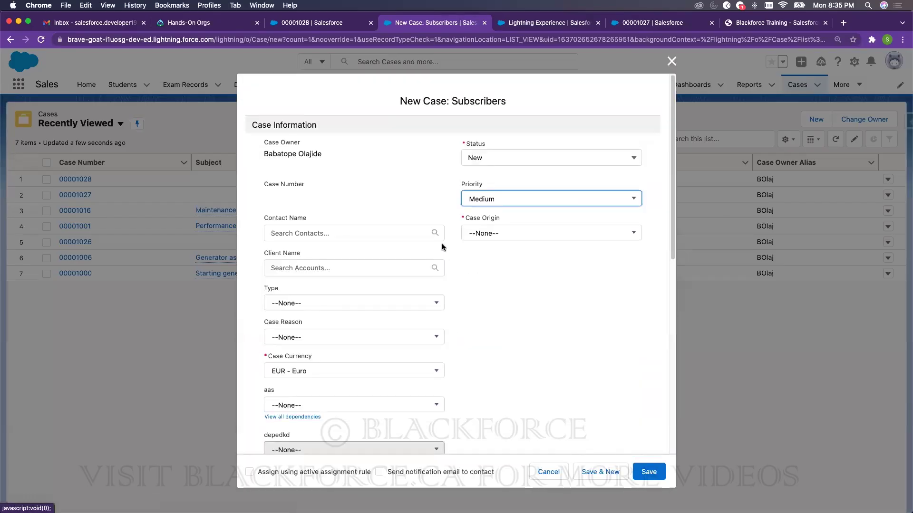
scroll(515, 252, "down", 2)
scroll(515, 249, "up", 1)
left_click(495, 191)
key("Return")
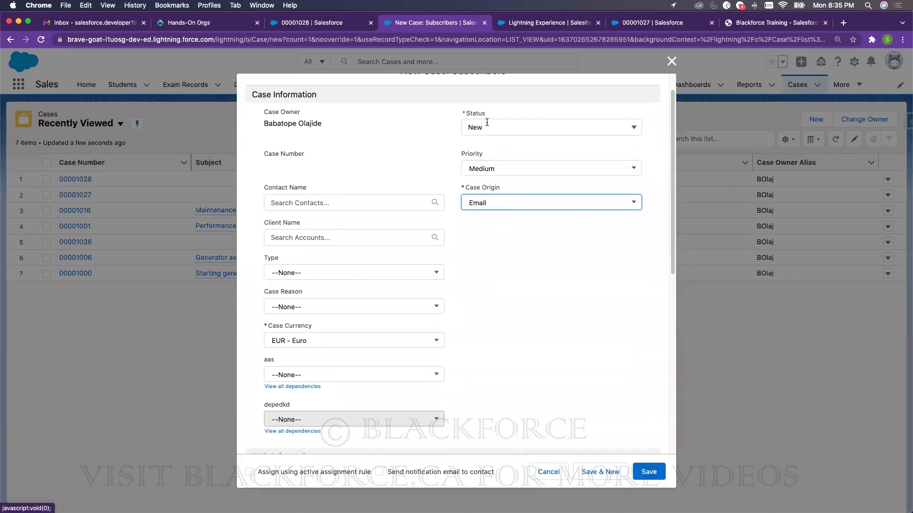
- Give the case subject urgent, enable the active assignment rule, and save it
scroll(438, 236, "down", 6)
scroll(297, 210, "down", 2)
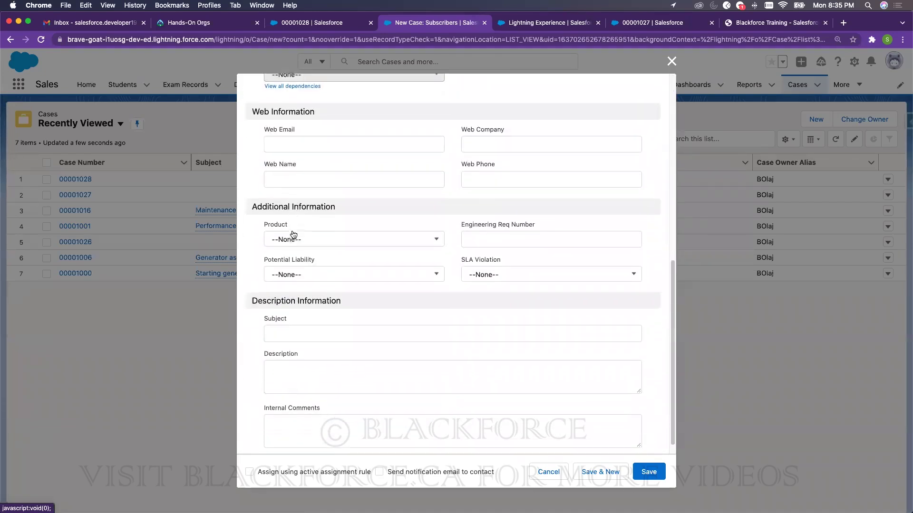
left_click(286, 318)
type("URG")
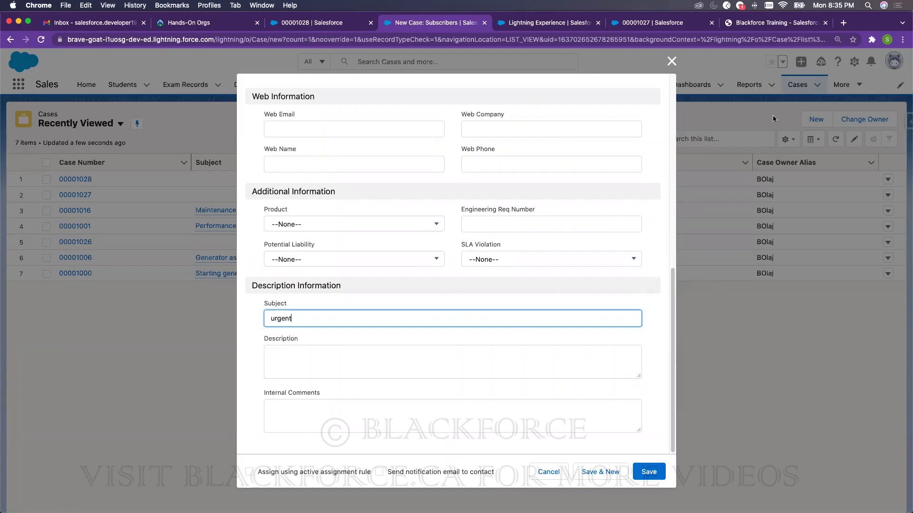
left_click(250, 473)
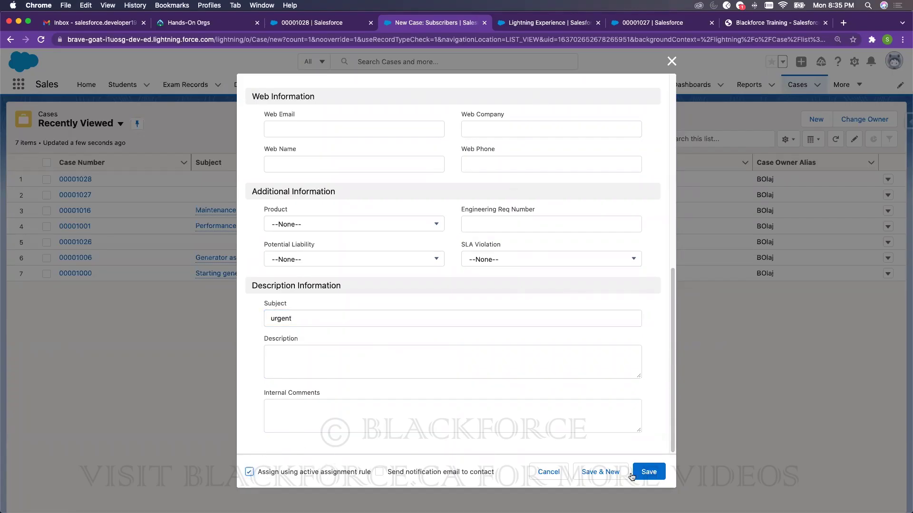
left_click(647, 475)
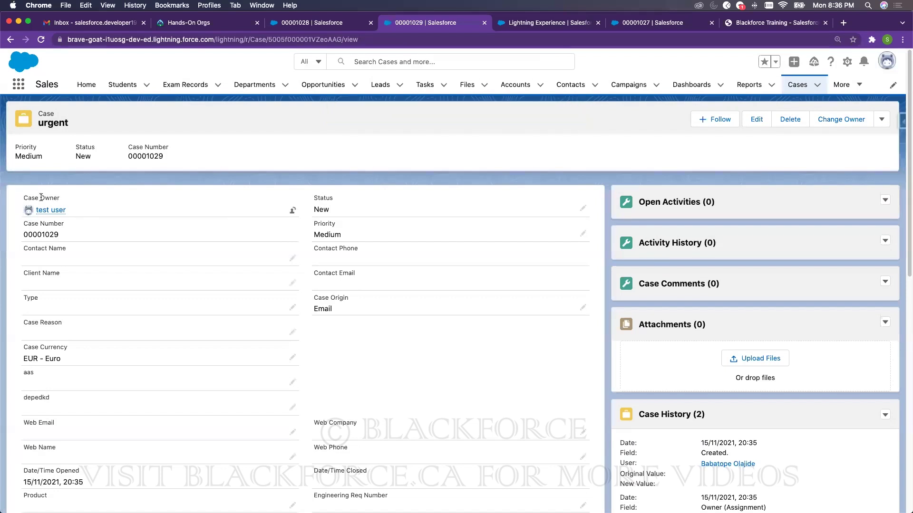
mouse_move(42, 213)
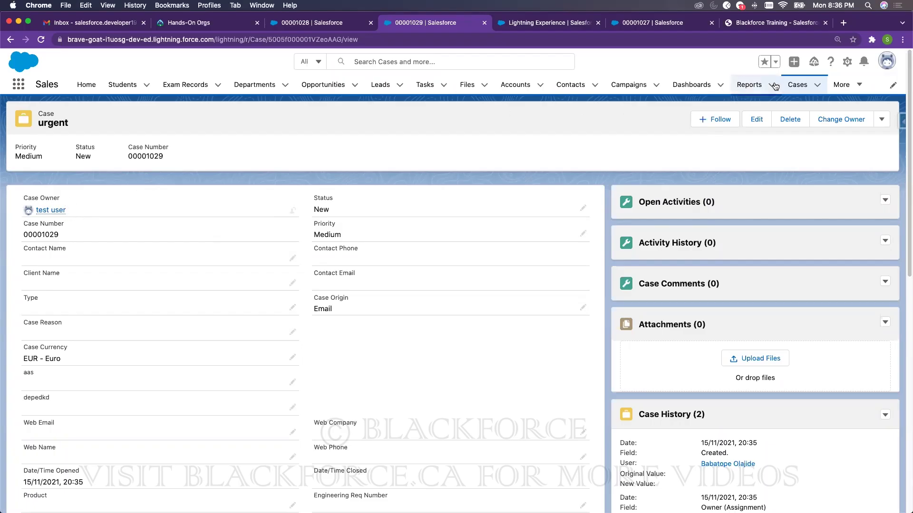
- Start another Subscribers case with subject 'contains something different' using the active assignment rule
left_click(798, 85)
left_click(817, 120)
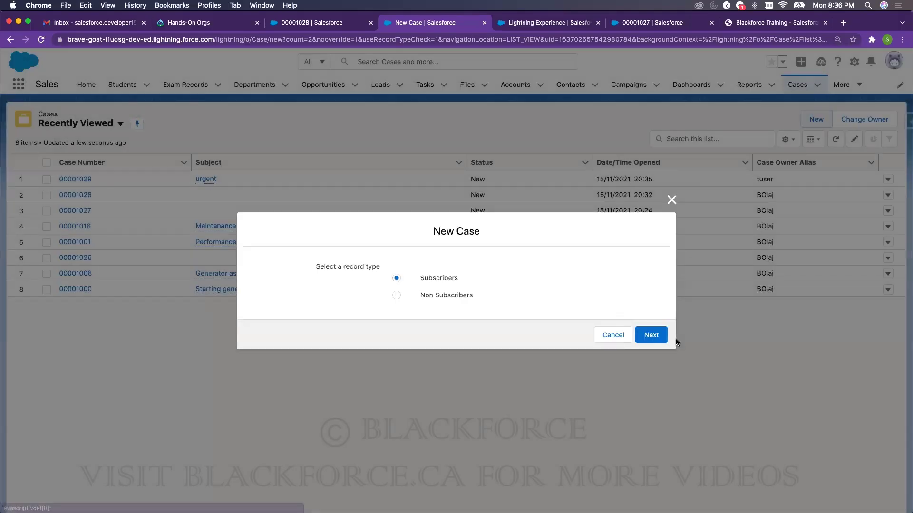
left_click(652, 336)
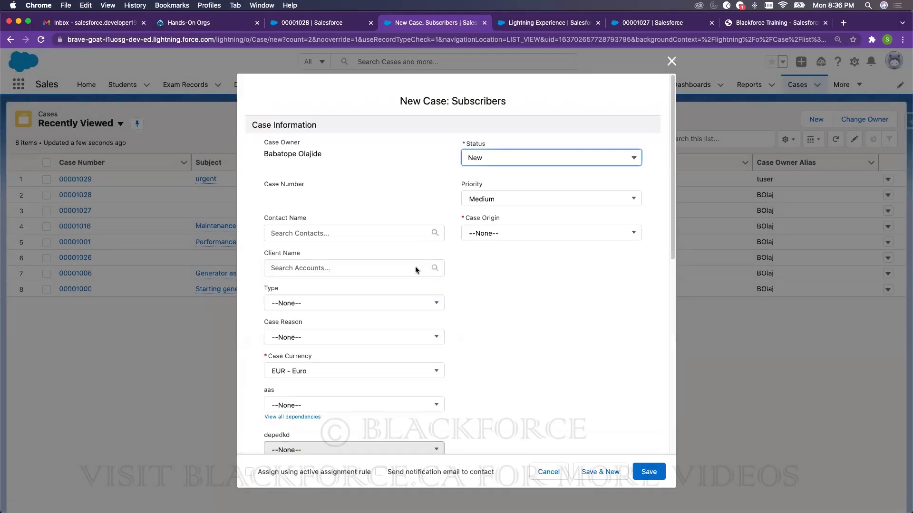
scroll(447, 325, "down", 10)
left_click(309, 320)
type("con")
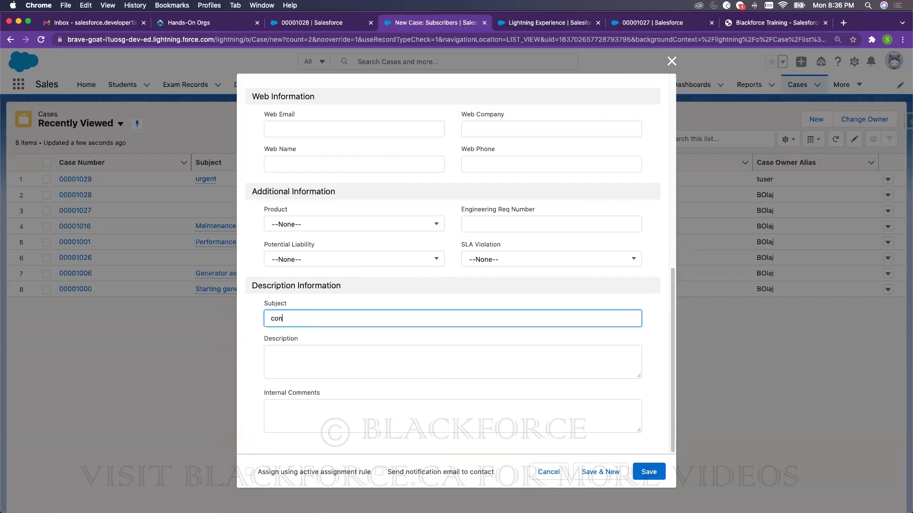
type("tacins")
key("BackSpace")
left_click(249, 472)
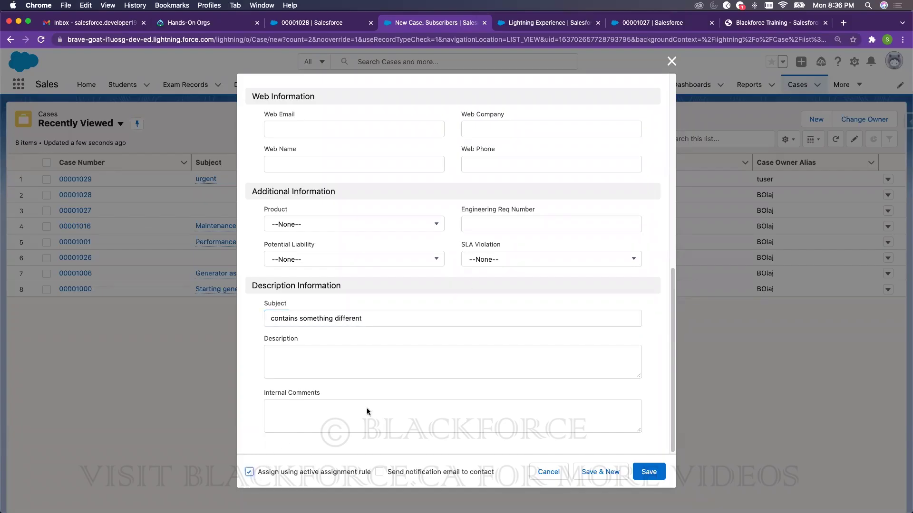
- Set the case Status to Working and Origin to Phone, then save it
scroll(475, 255, "up", 10)
left_click(501, 162)
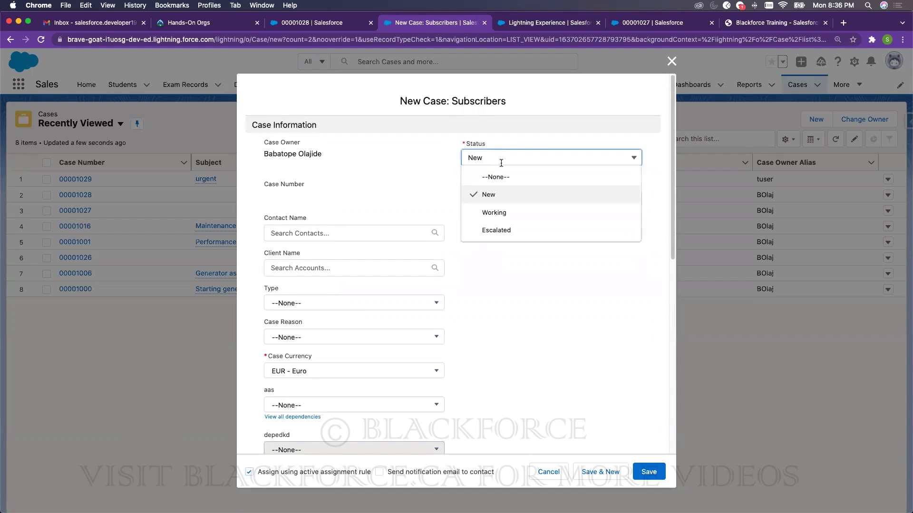
left_click(494, 213)
left_click(497, 237)
left_click(491, 271)
left_click(647, 471)
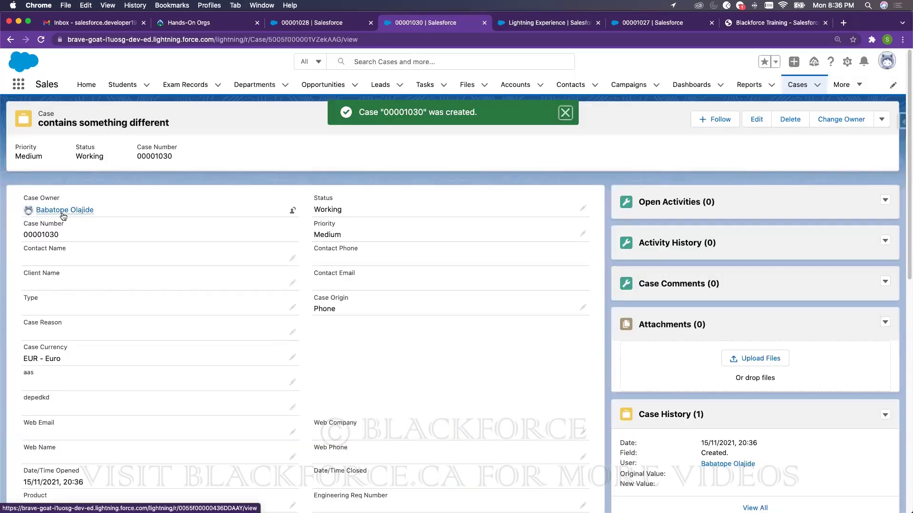
mouse_move(70, 212)
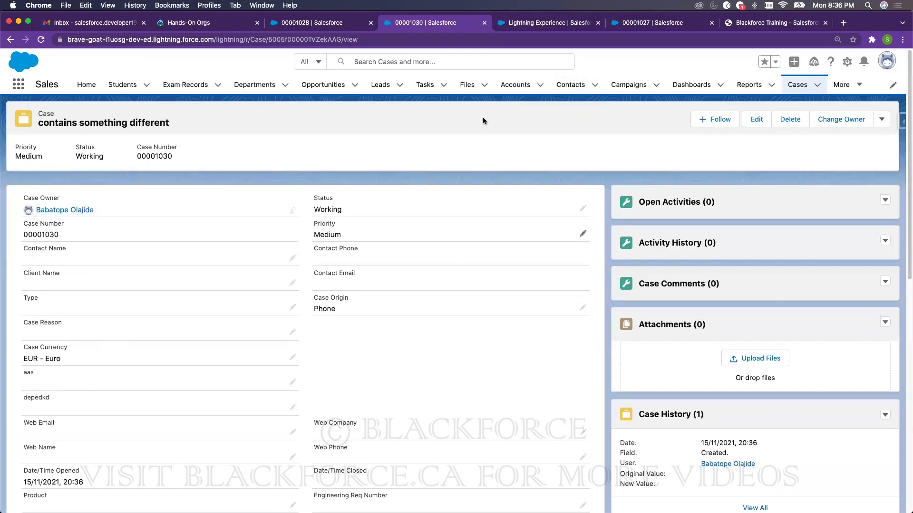
- Check the Standard assignment rule's Subject contains urgent criterion, then go to Case Auto-Response Rules
left_click(535, 25)
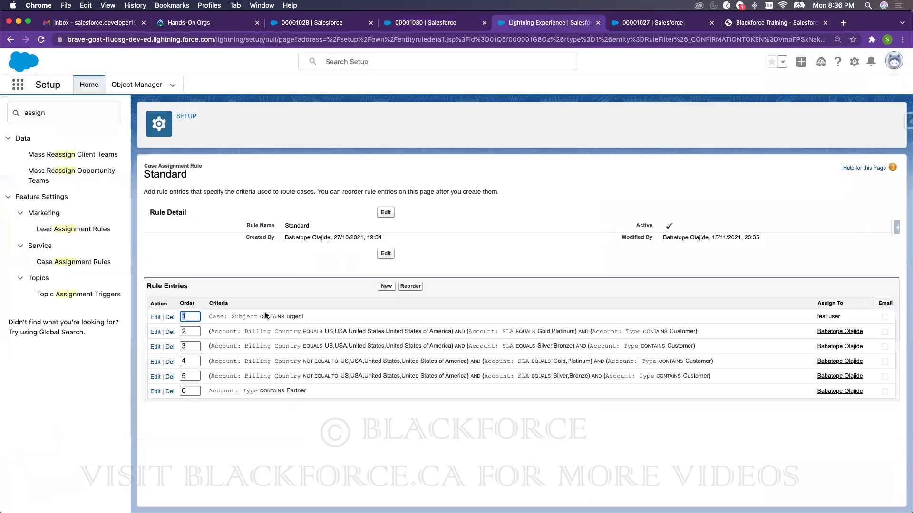
left_click_drag(304, 317, 233, 316)
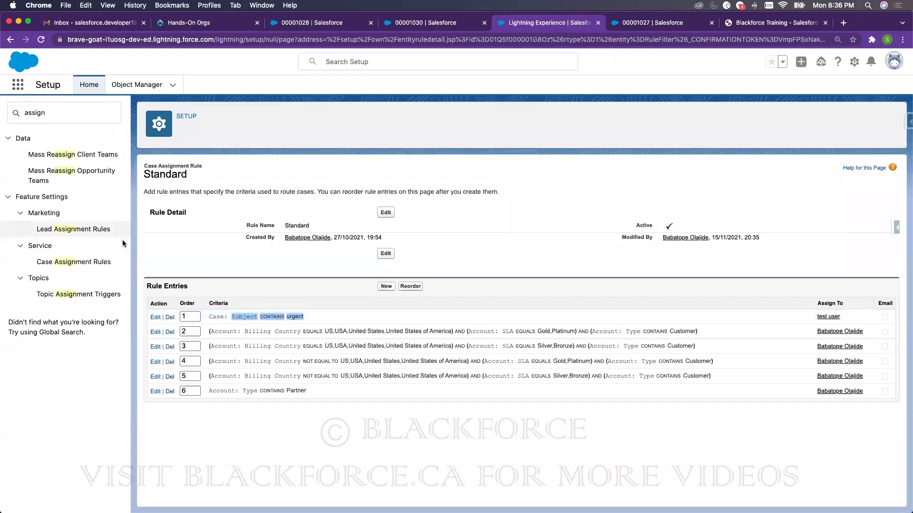
left_click(82, 116)
type("auto-r")
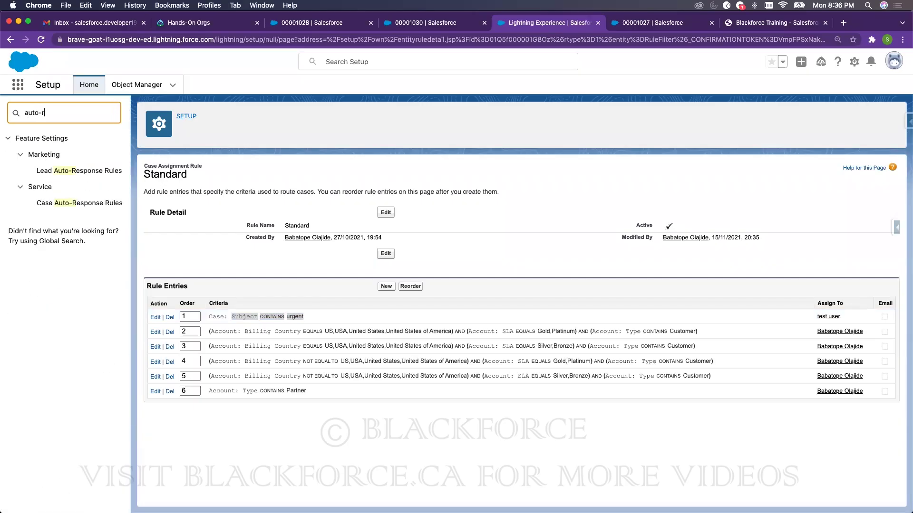
left_click(76, 203)
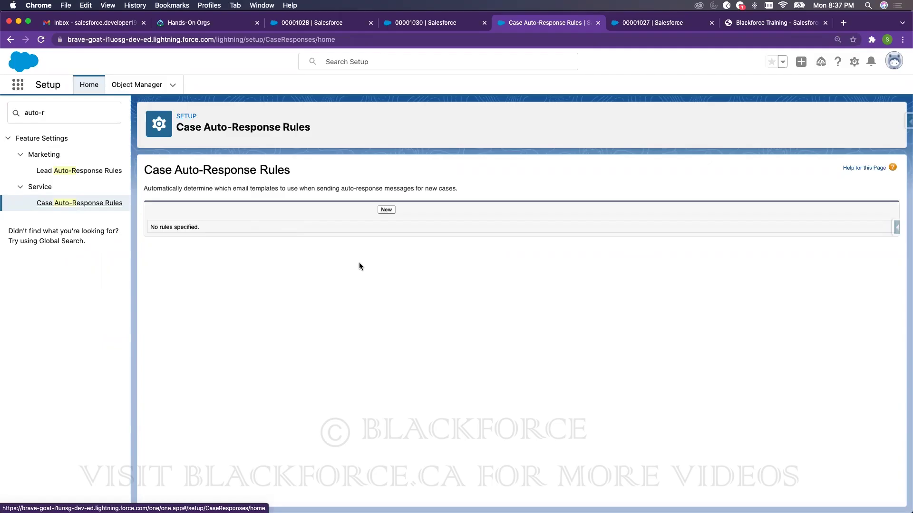
- Create an active auto-response rule named Standard and open its detail page
left_click(386, 211)
type("Stabnda")
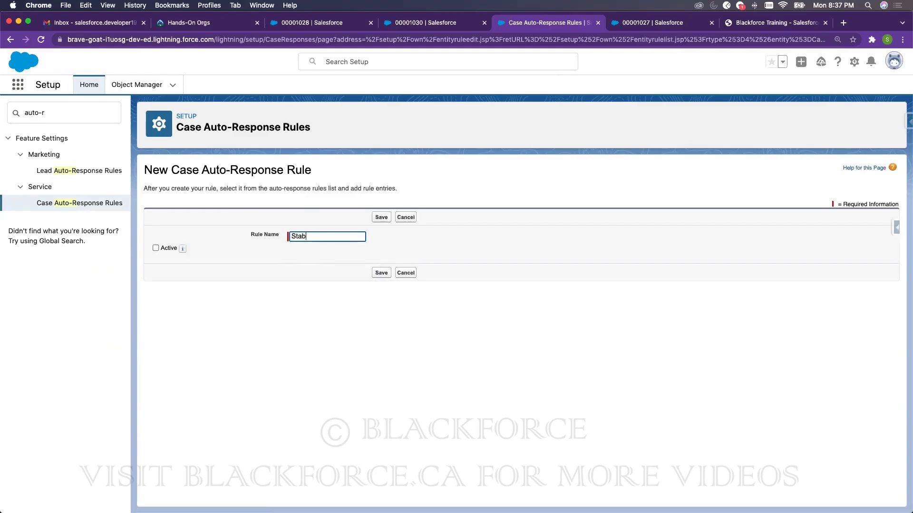
key("BackSpace")
type("ndard")
left_click(156, 248)
left_click(383, 273)
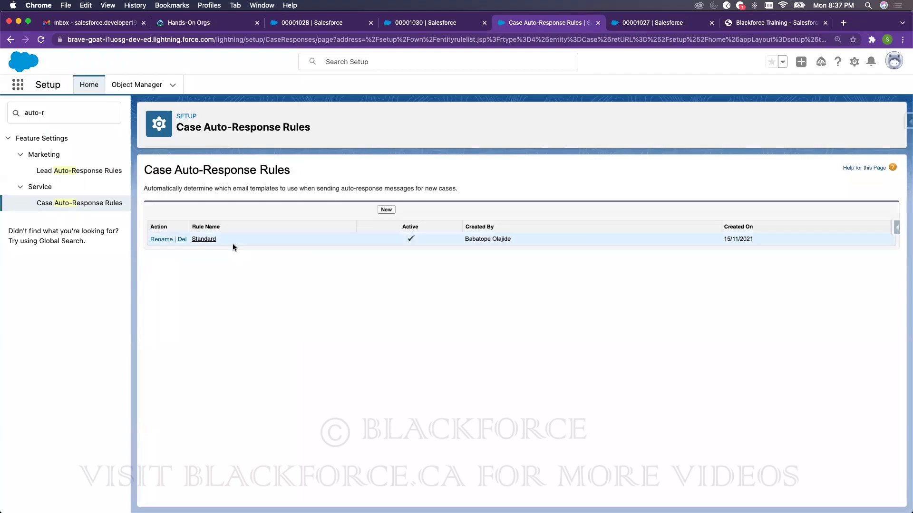
left_click(205, 239)
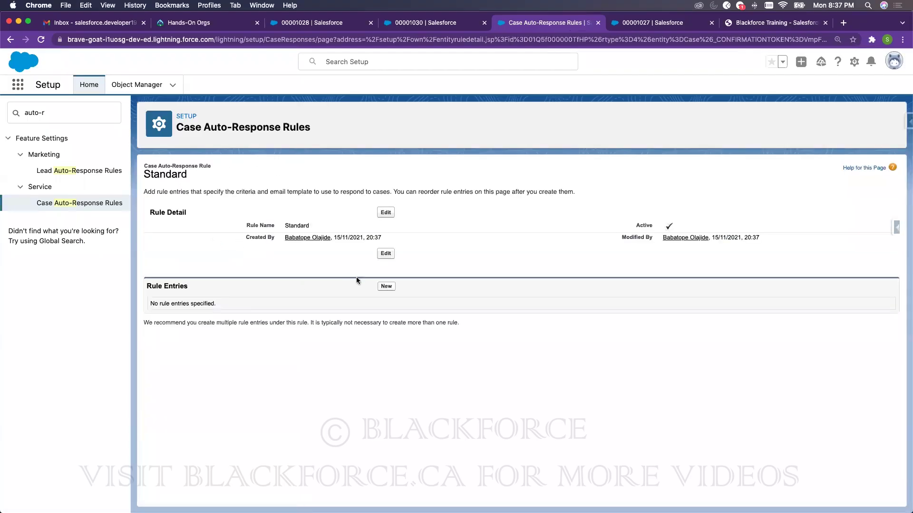
- Start a new rule entry with sort order 1 on the field Case: Type
left_click(386, 286)
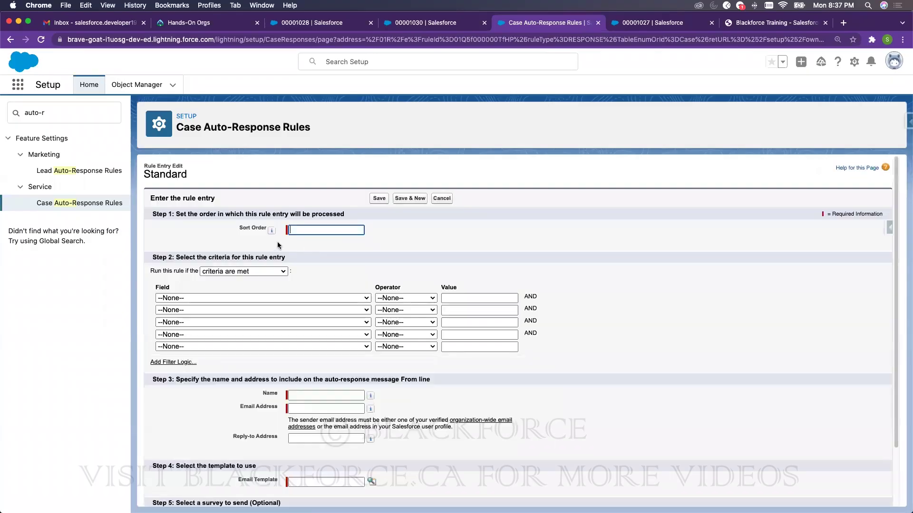
type("1")
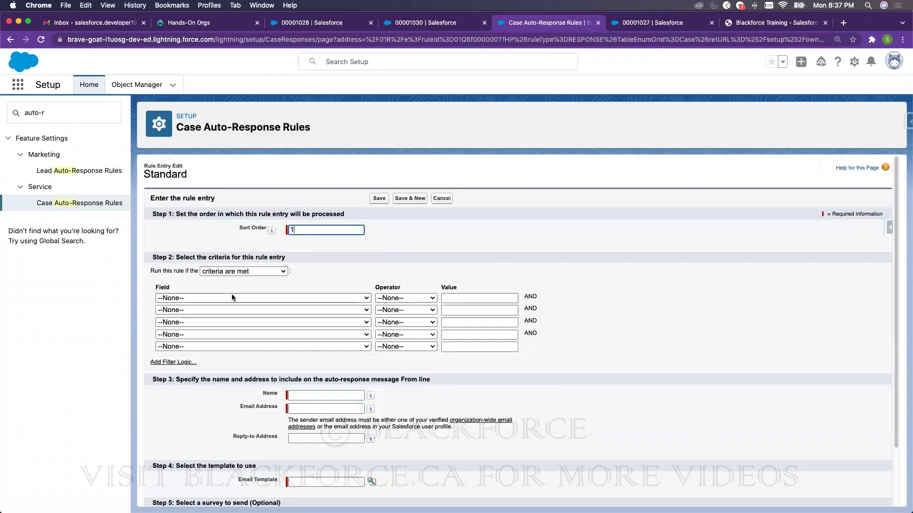
left_click(229, 298)
scroll(252, 407, "down", 15)
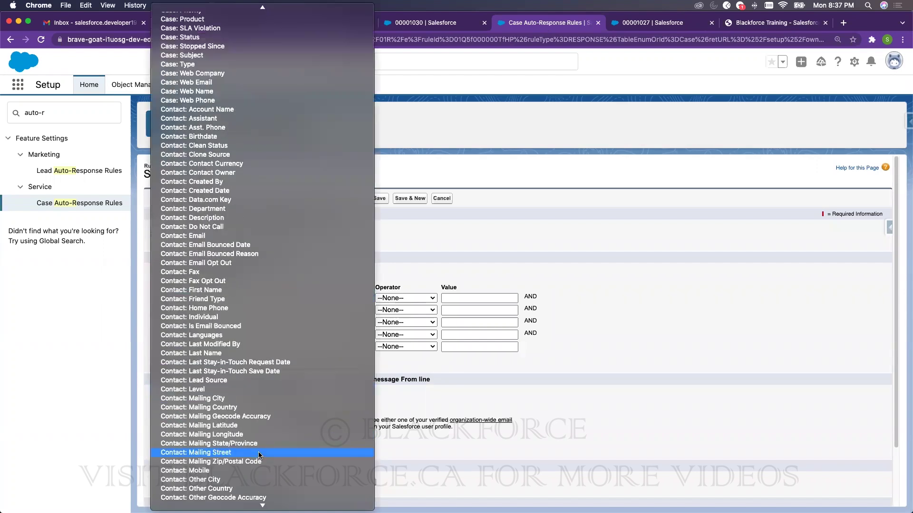
scroll(254, 426, "down", 10)
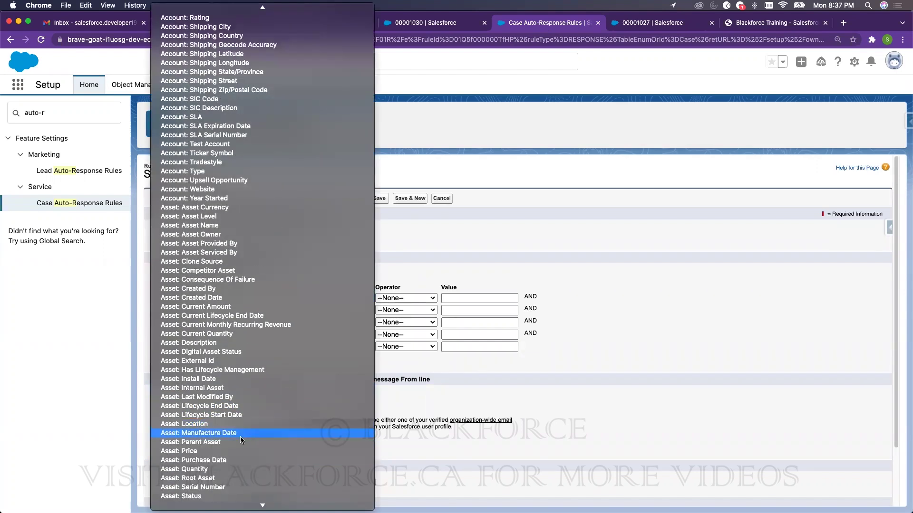
scroll(247, 303, "up", 20)
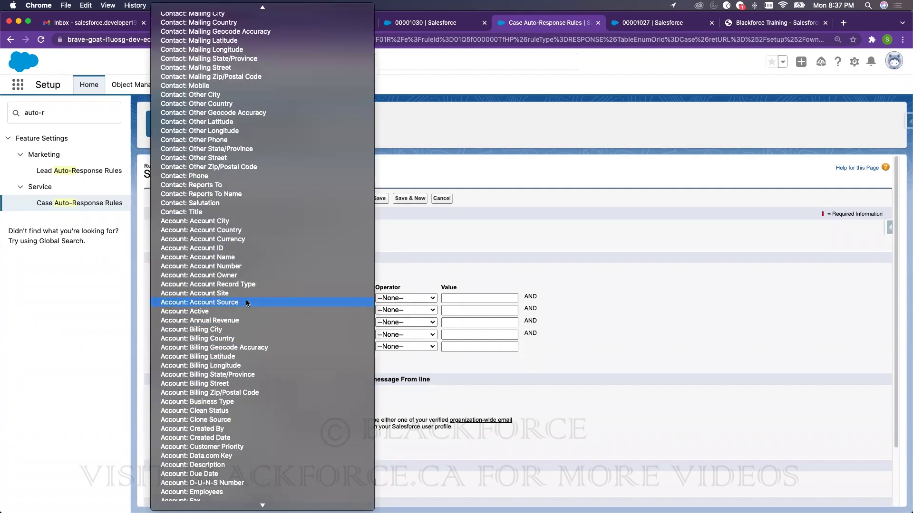
scroll(240, 307, "up", 8)
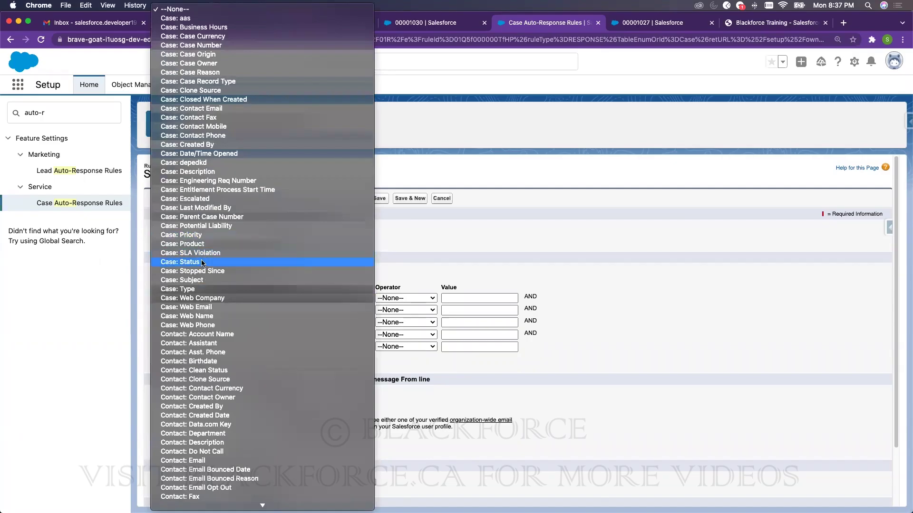
left_click(197, 291)
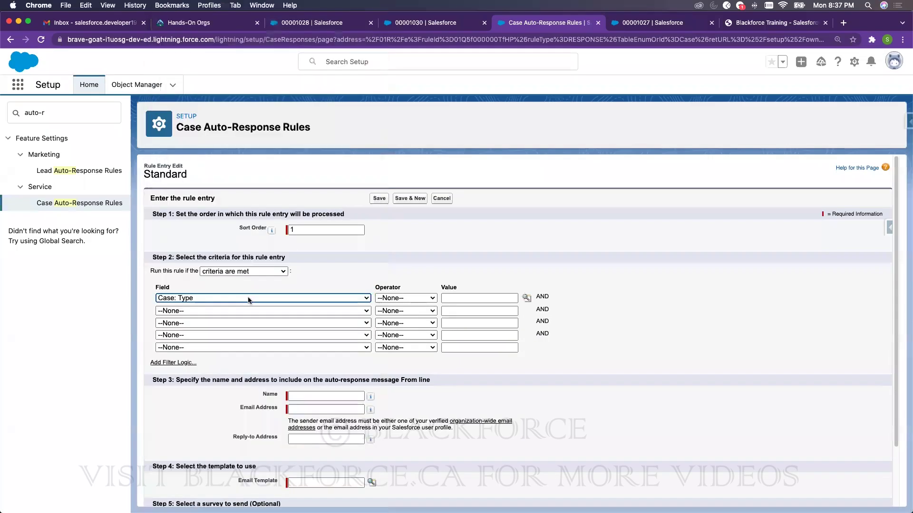
- Set the criterion to equals Mechanical, picked from the value lookup
left_click(403, 297)
left_click(404, 307)
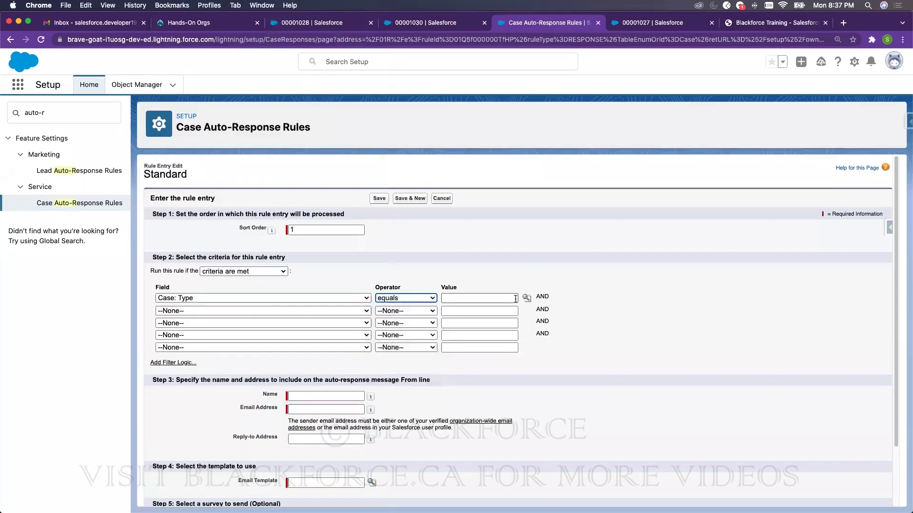
left_click(527, 298)
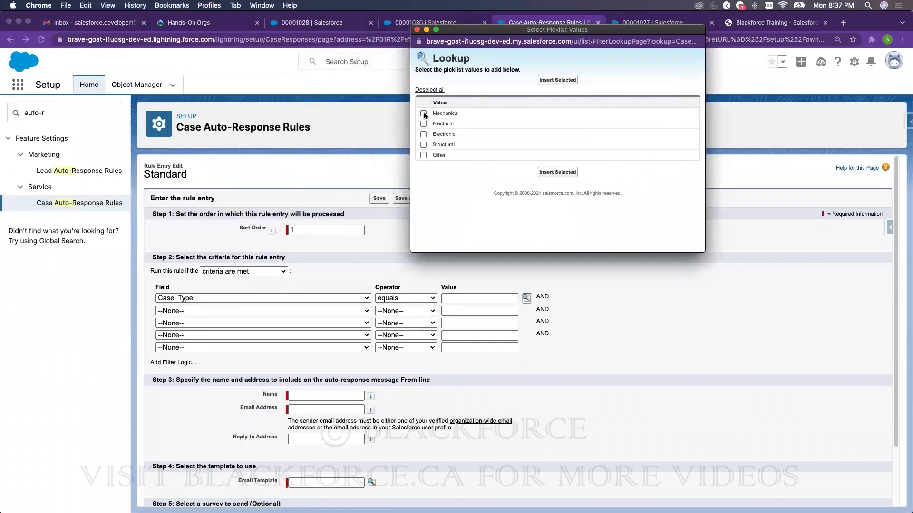
left_click(424, 113)
left_click(563, 174)
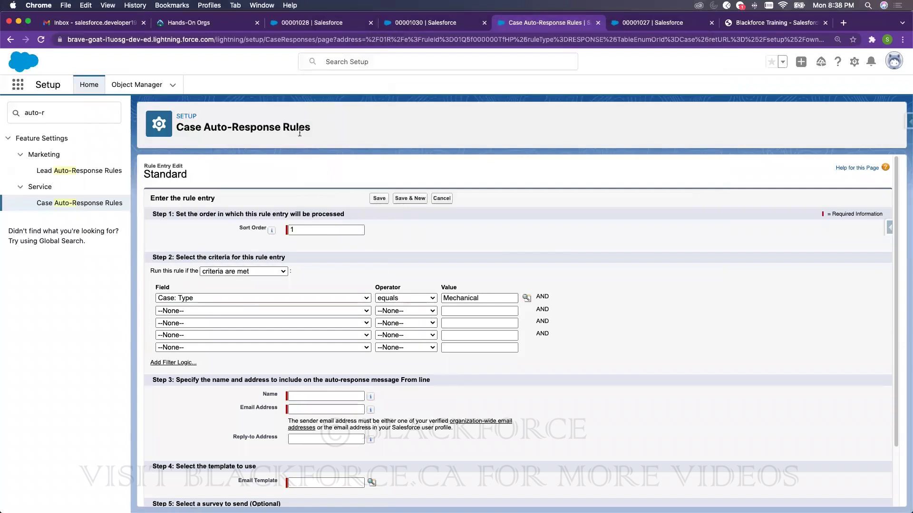
left_click_drag(316, 129, 179, 127)
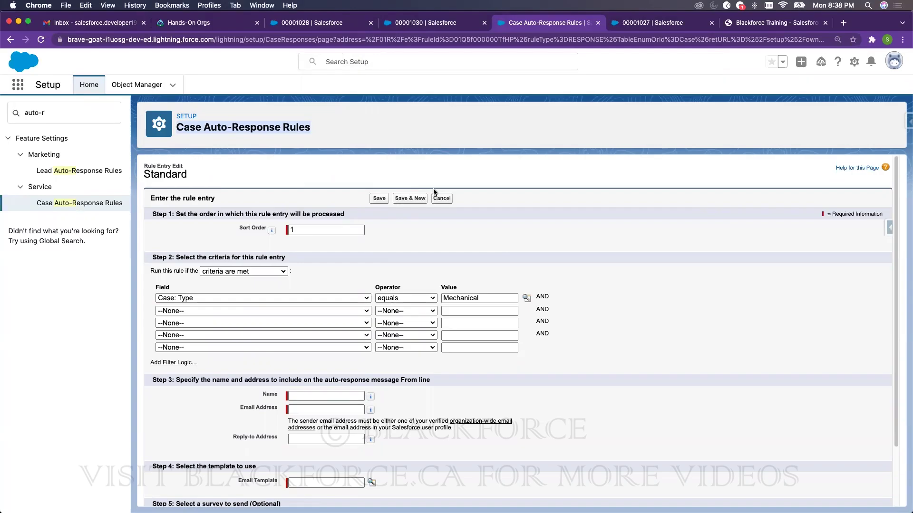
- Fill in the sender's From Name and e-mail address from the suggestions
scroll(302, 359, "down", 2)
left_click(302, 358)
left_click(309, 373)
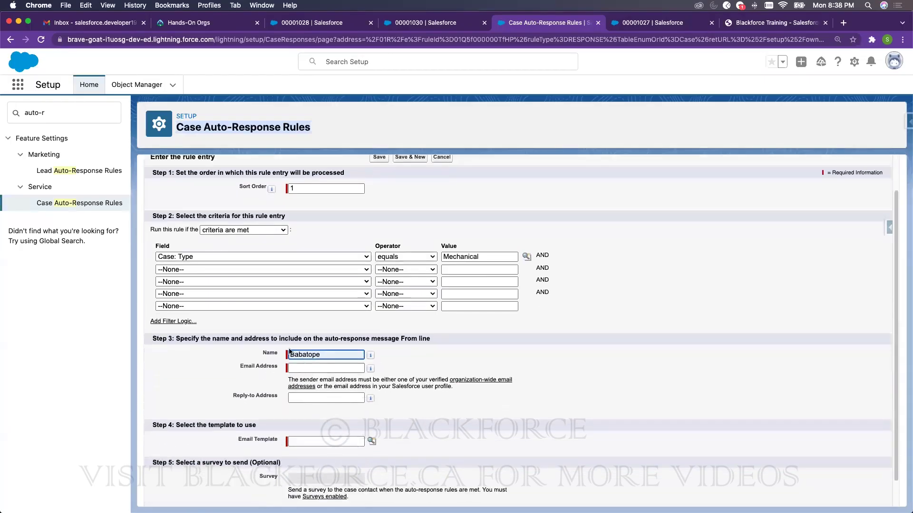
left_click(311, 369)
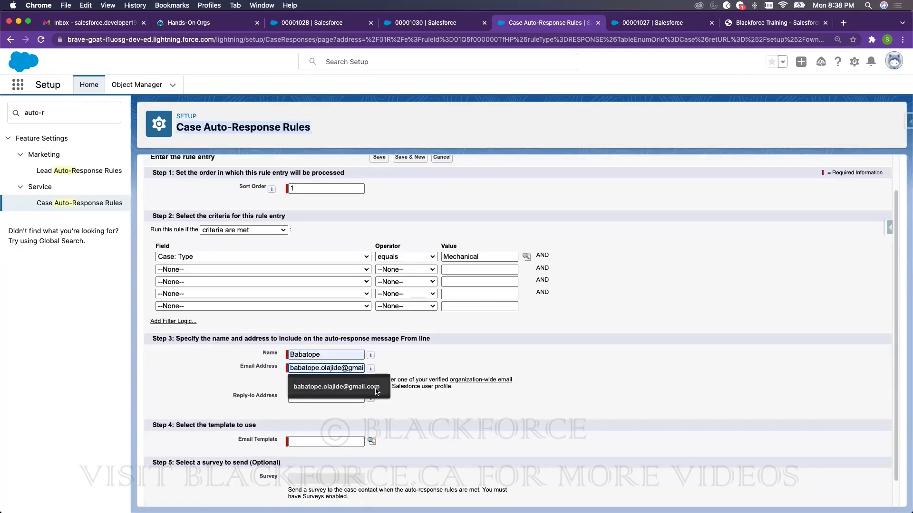
left_click(378, 389)
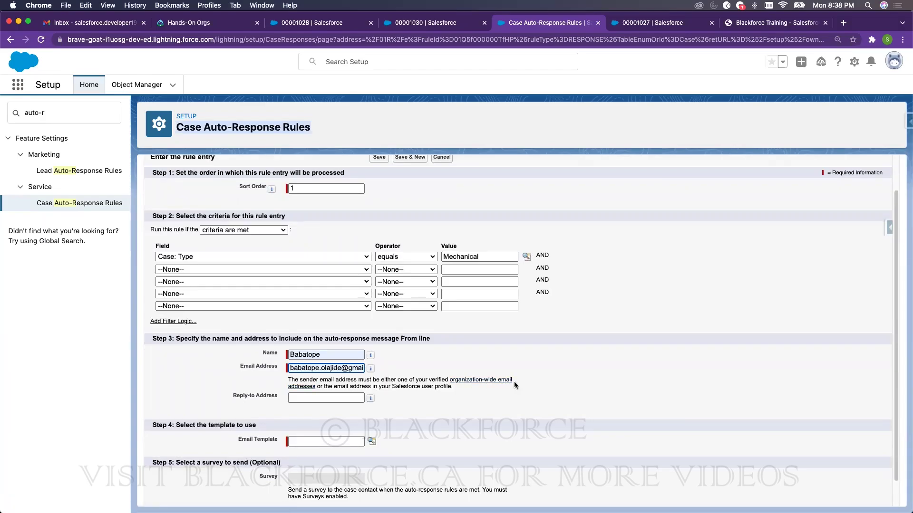
double_click(336, 367)
scroll(464, 358, "down", 1)
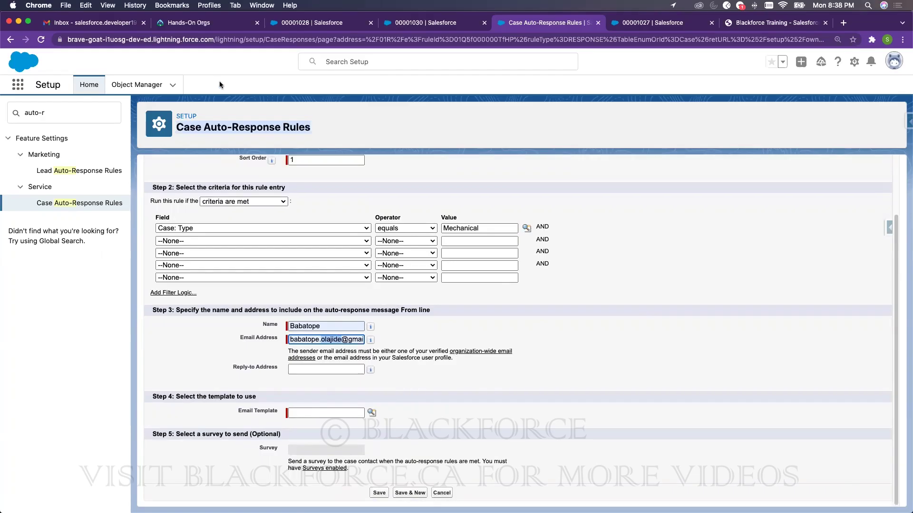
triple_click(223, 127)
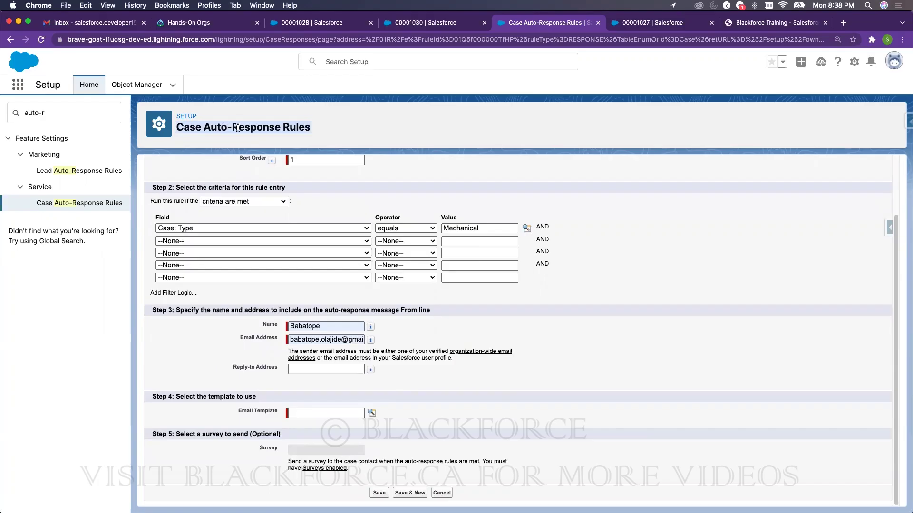
- Choose the Support: Case Created (Web Inquiries) email template and save the entry
left_click(372, 412)
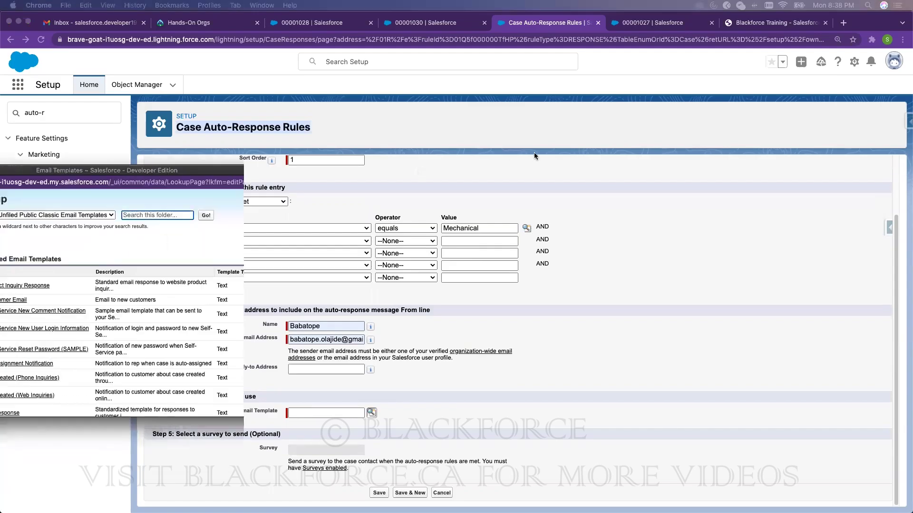
scroll(515, 303, "down", 3)
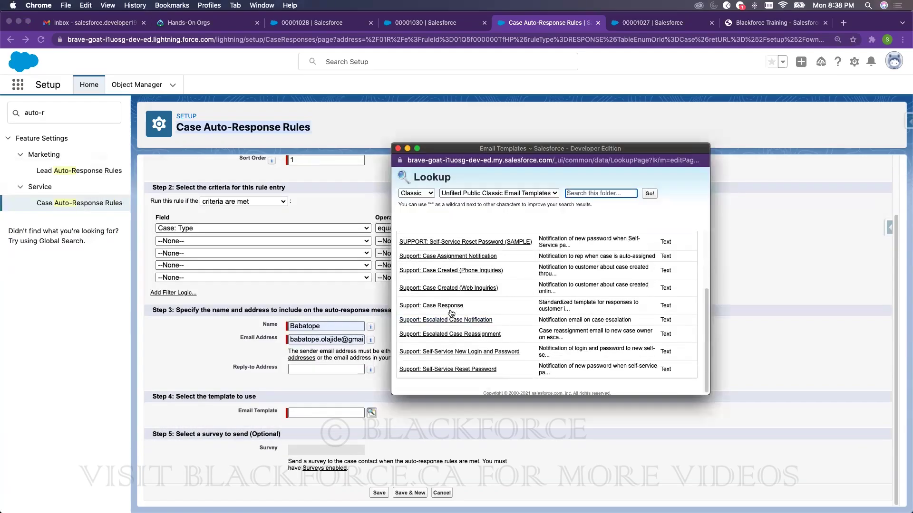
left_click(464, 289)
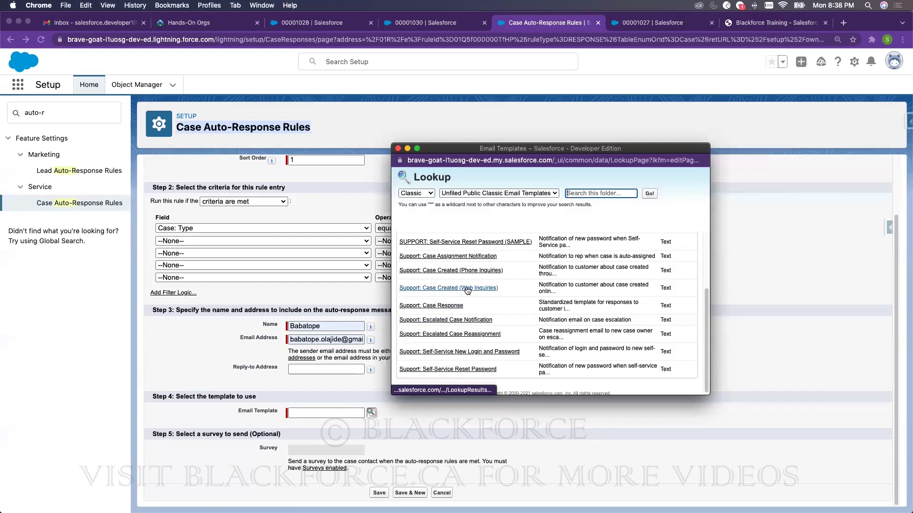
left_click(668, 290)
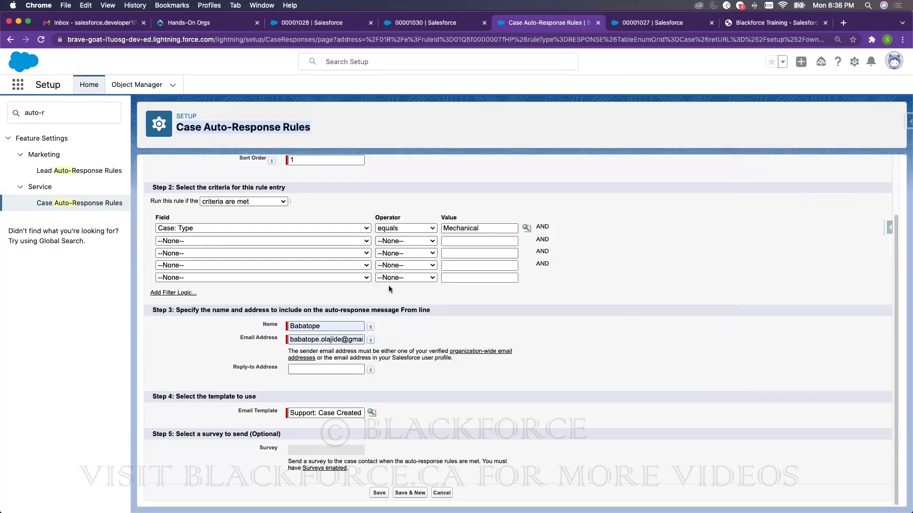
left_click(379, 492)
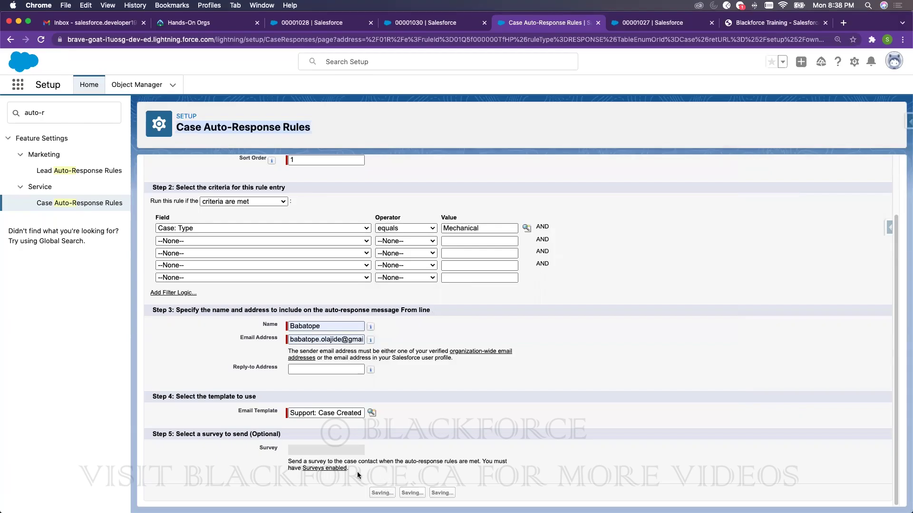
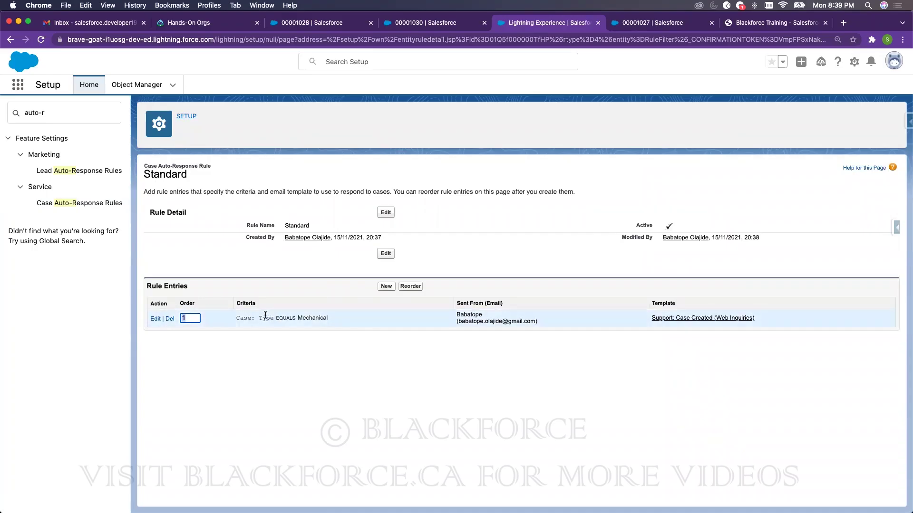
- Highlight the Type criterion in the Standard auto-response rule entry
left_click_drag(260, 318, 271, 318)
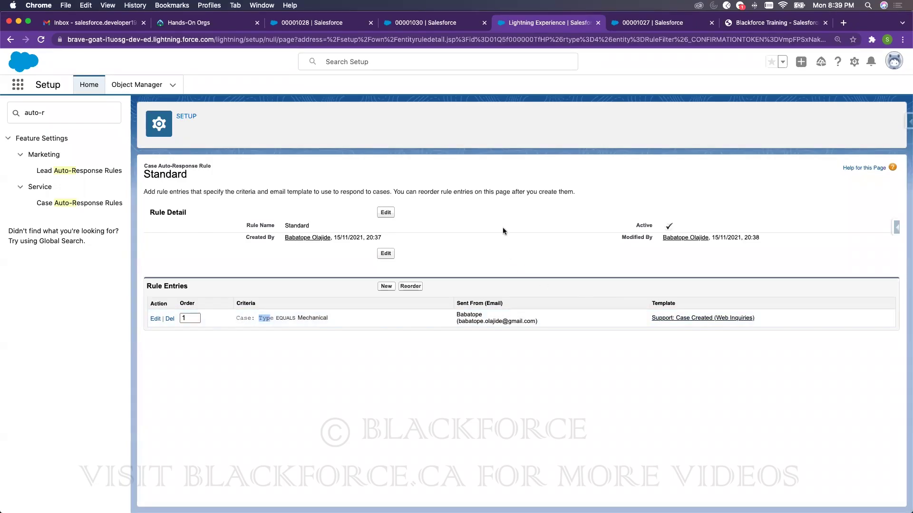
- Reload case 00001030, then start a new case with the Subscribers record type
left_click(417, 21)
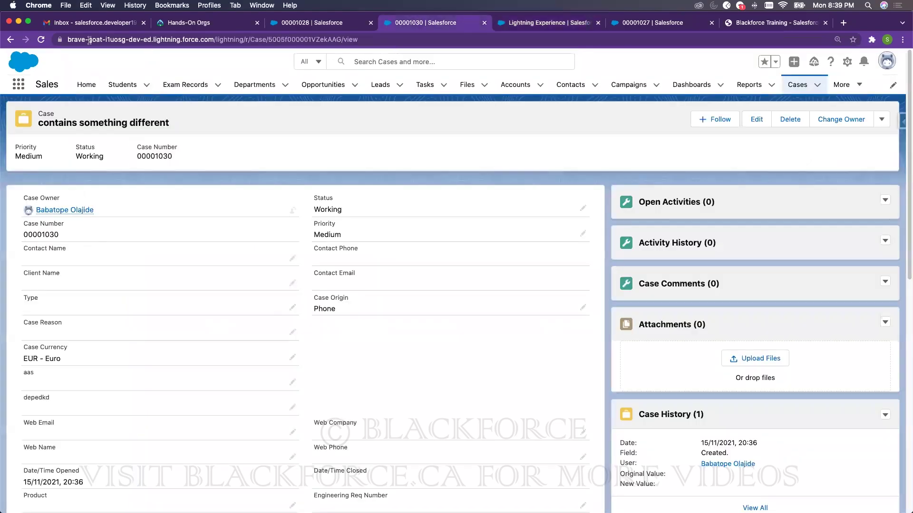
key("cmd+r")
left_click(798, 84)
left_click(821, 122)
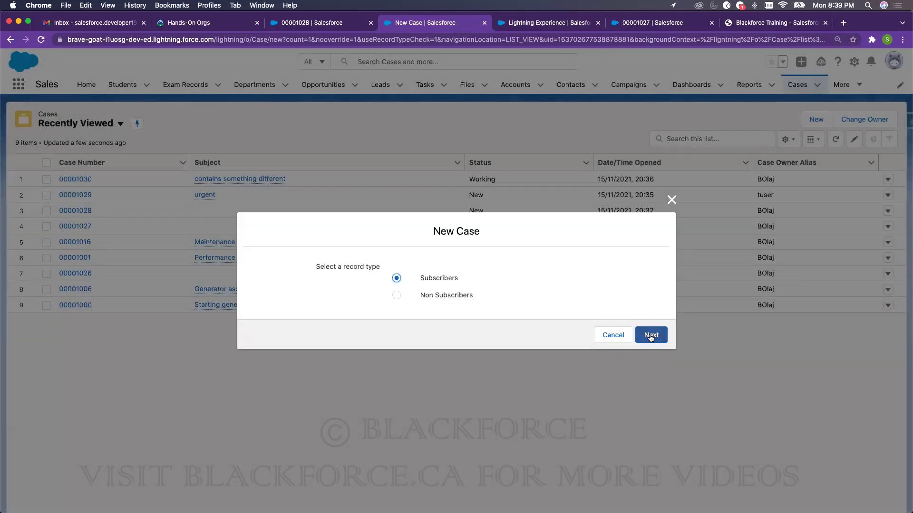
left_click(651, 336)
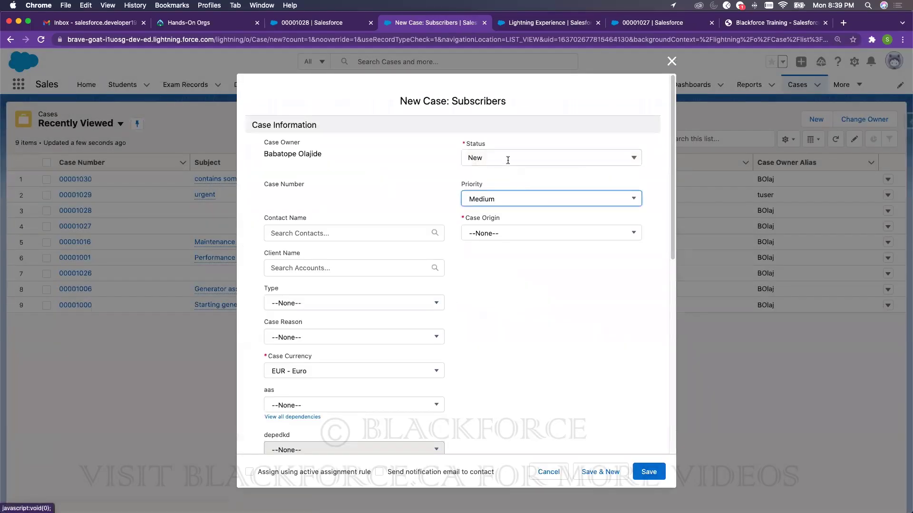
- Set Status Working, Type Mechanical, Origin Email, Priority Medium, and enable the active assignment rule
left_click(508, 160)
left_click(496, 210)
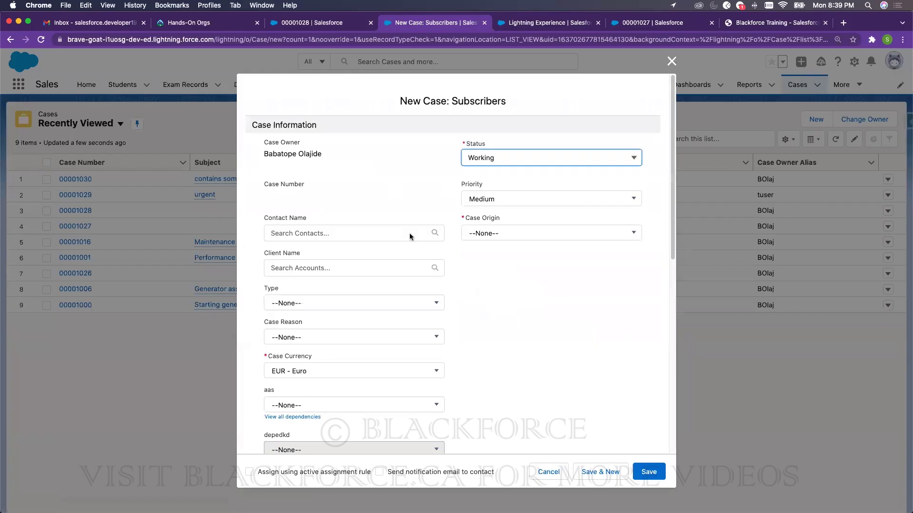
left_click(309, 310)
left_click(306, 338)
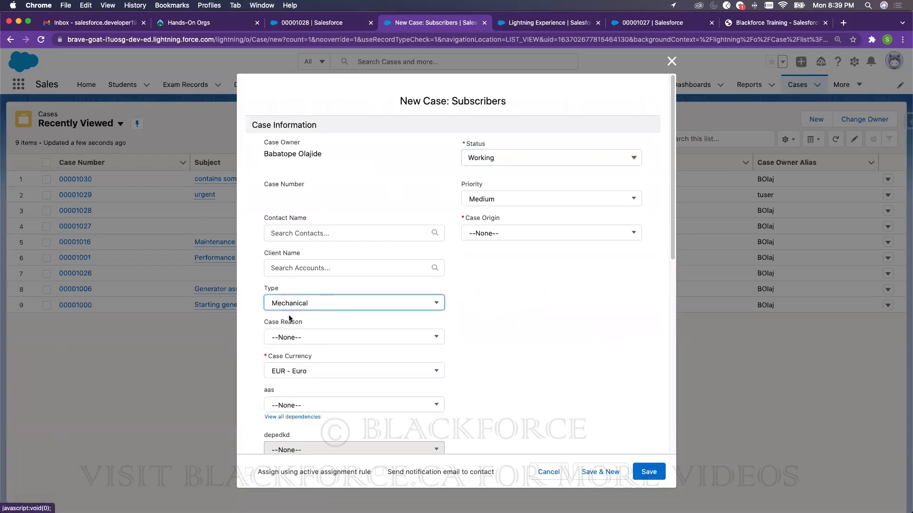
left_click(540, 232)
left_click(500, 292)
left_click(501, 200)
left_click(497, 257)
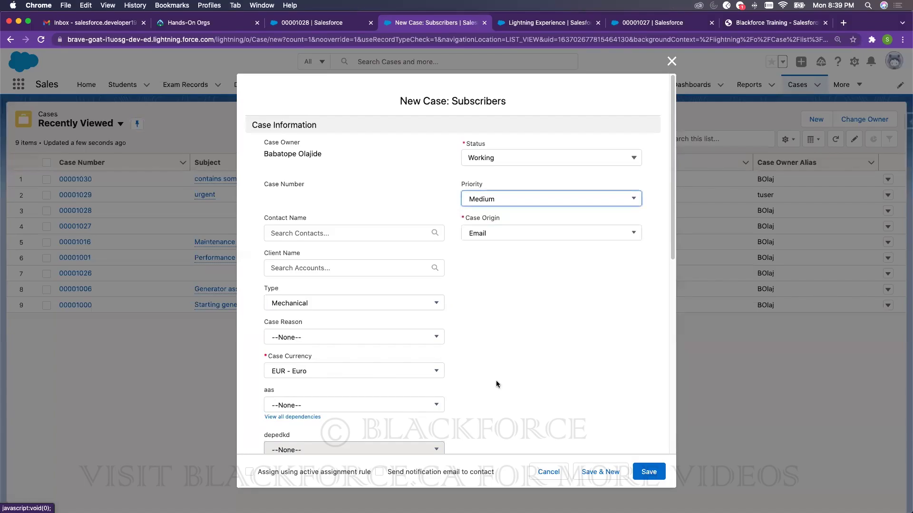
scroll(496, 384, "down", 10)
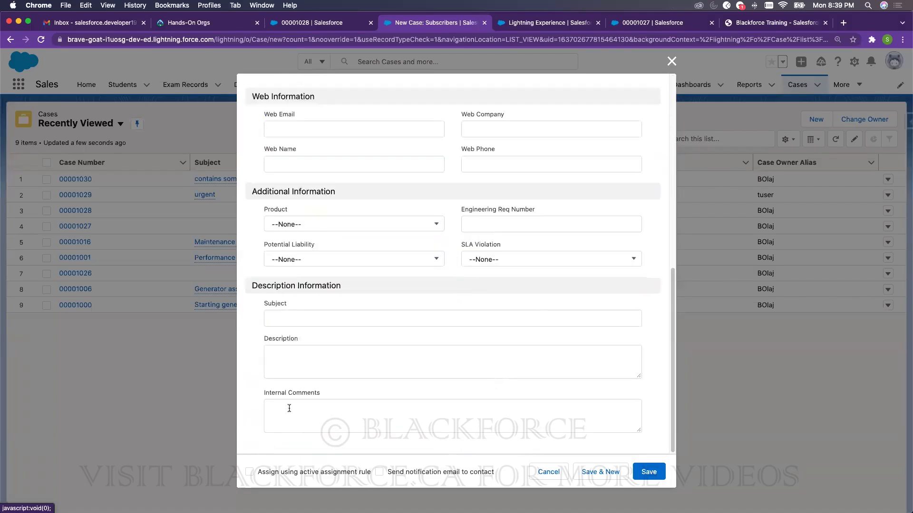
left_click(249, 472)
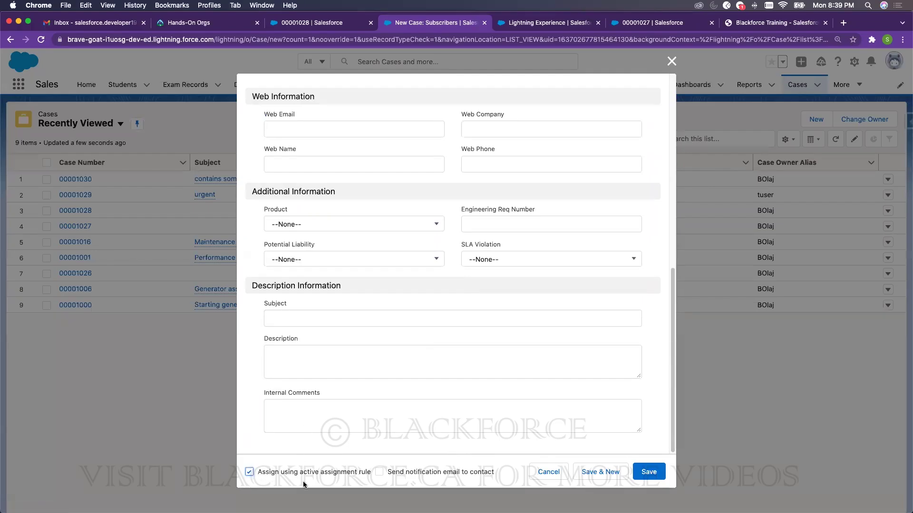
scroll(445, 265, "up", 2)
scroll(441, 267, "up", 7)
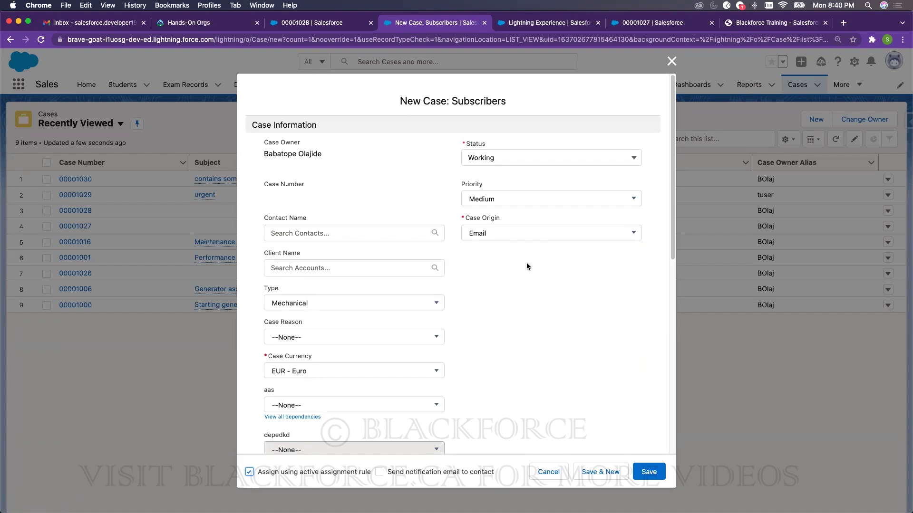
- Load blackforce.ca in a new browser tab
left_click(844, 22)
type("blackforce.ca")
key("Return")
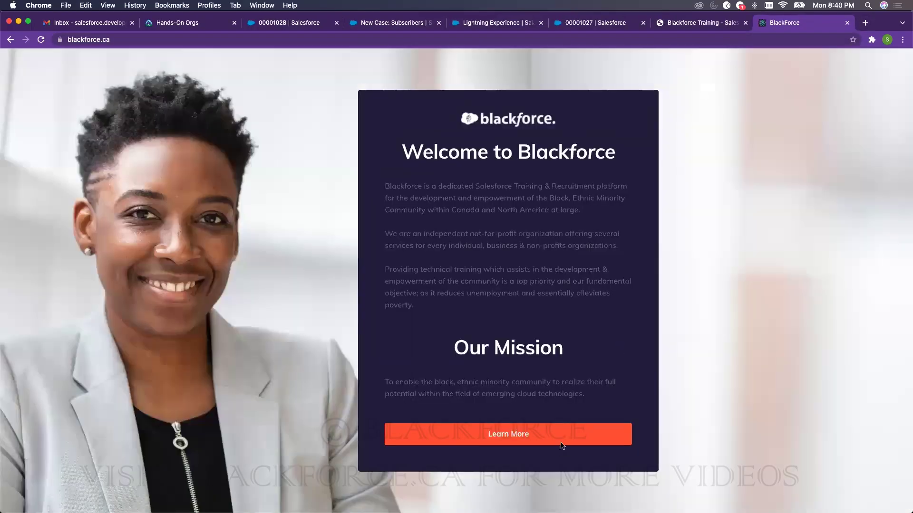
- Browse the Blackforce Programs and Contact Us pages, then return to the unsaved case form
left_click(560, 436)
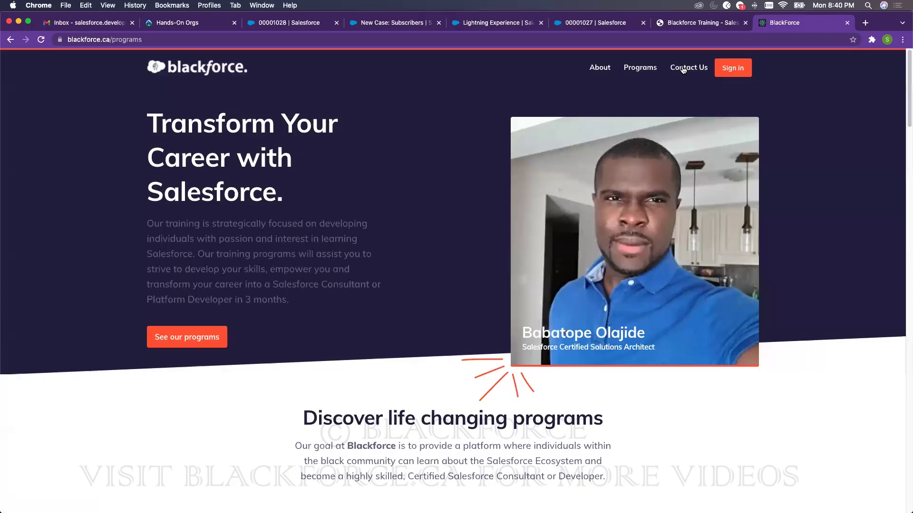
left_click(683, 70)
scroll(416, 381, "down", 3)
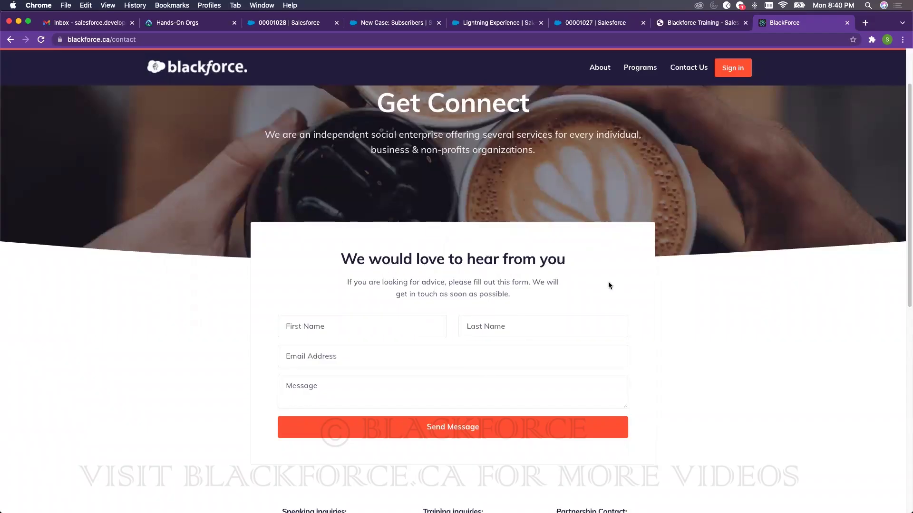
left_click(413, 26)
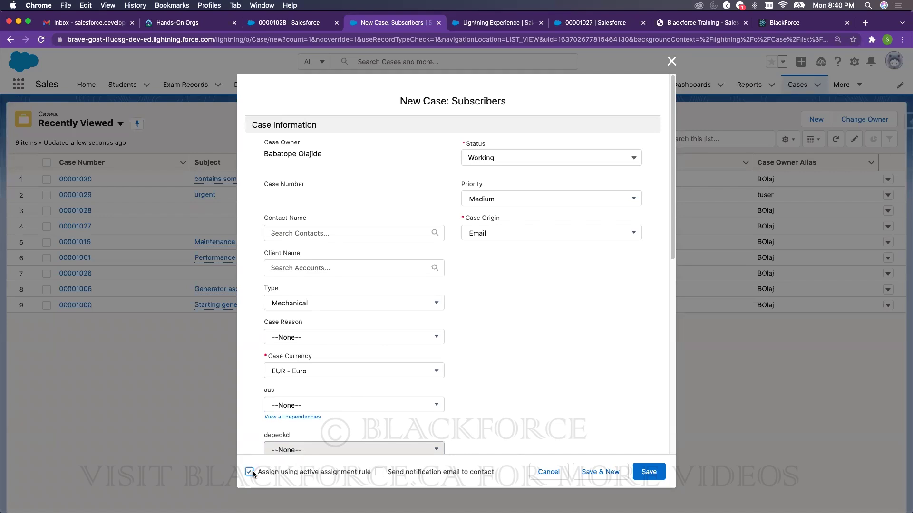
- Enter the web email address in the Web Information section
scroll(472, 323, "down", 2)
scroll(473, 327, "down", 6)
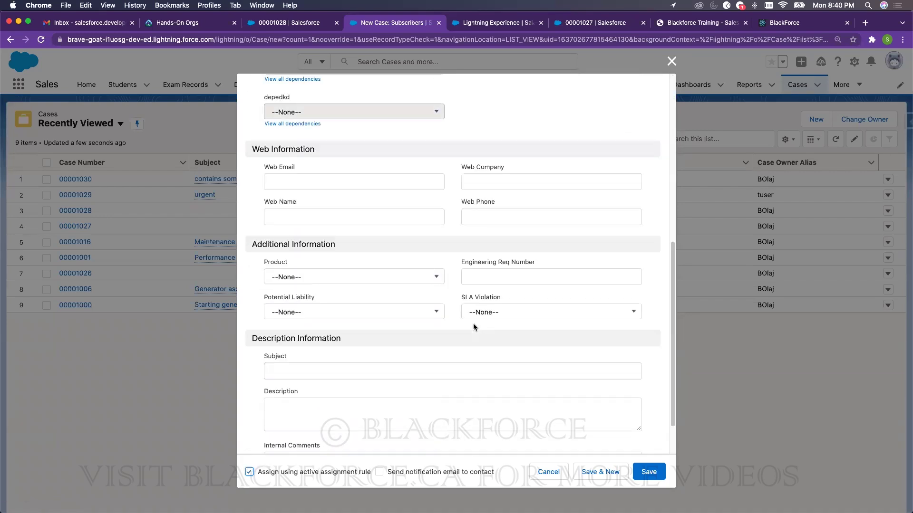
left_click(326, 183)
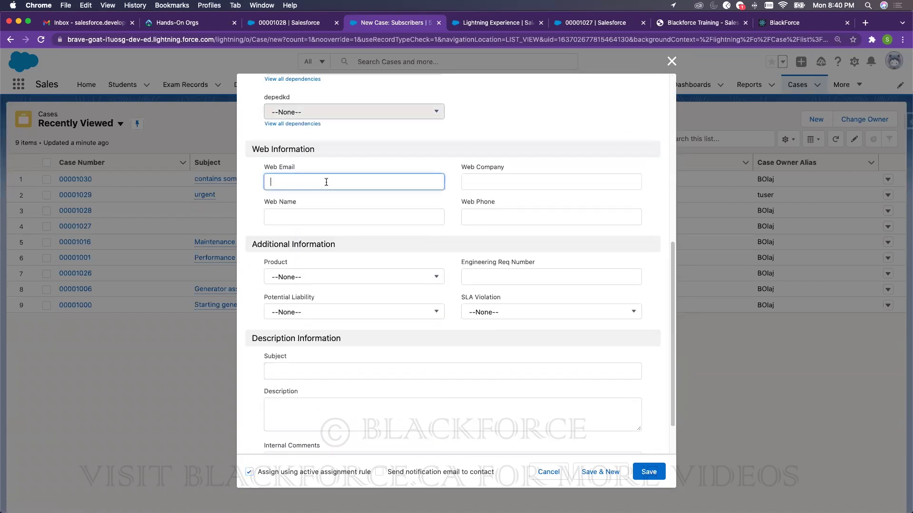
scroll(344, 192, "down", 1)
scroll(333, 176, "up", 2)
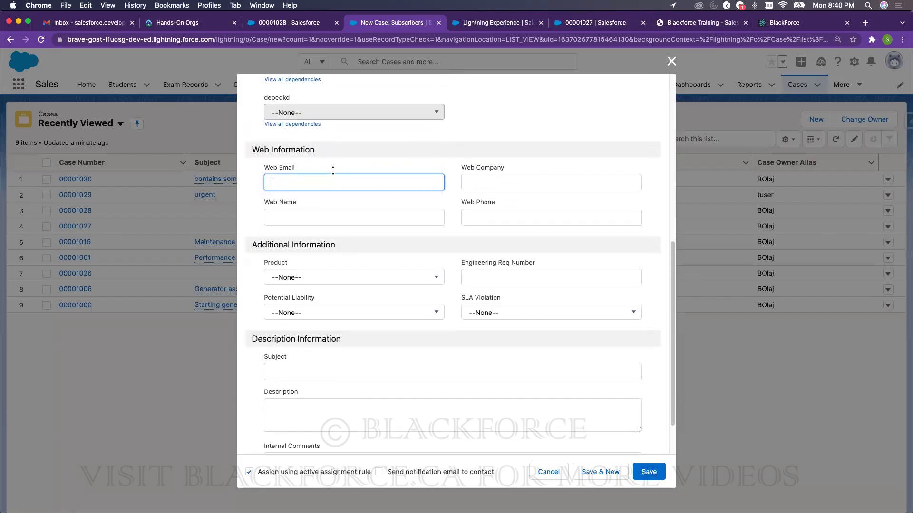
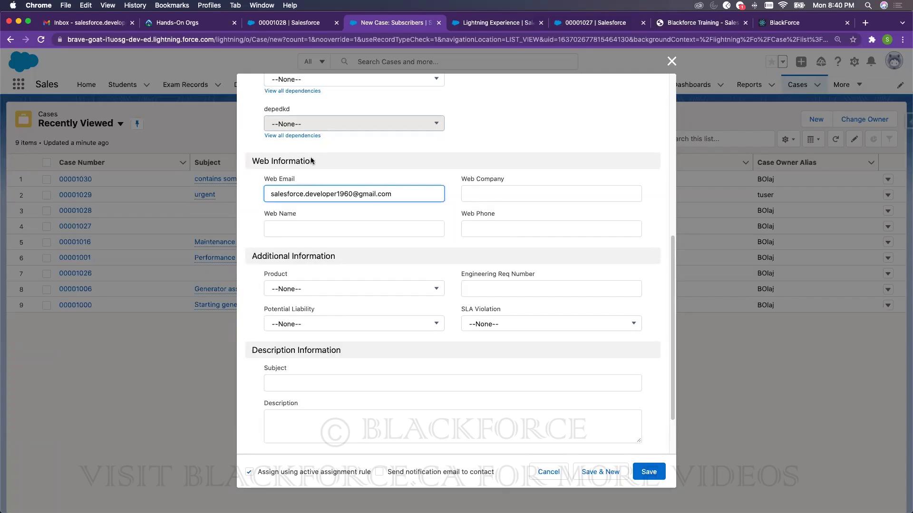
- Enter Subject 'Some random' and the case description text
scroll(374, 202, "up", 10)
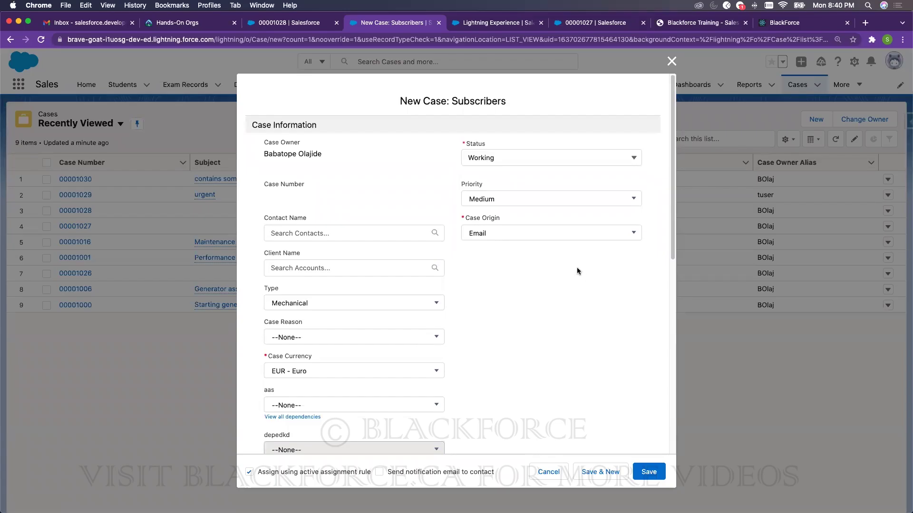
scroll(580, 269, "down", 10)
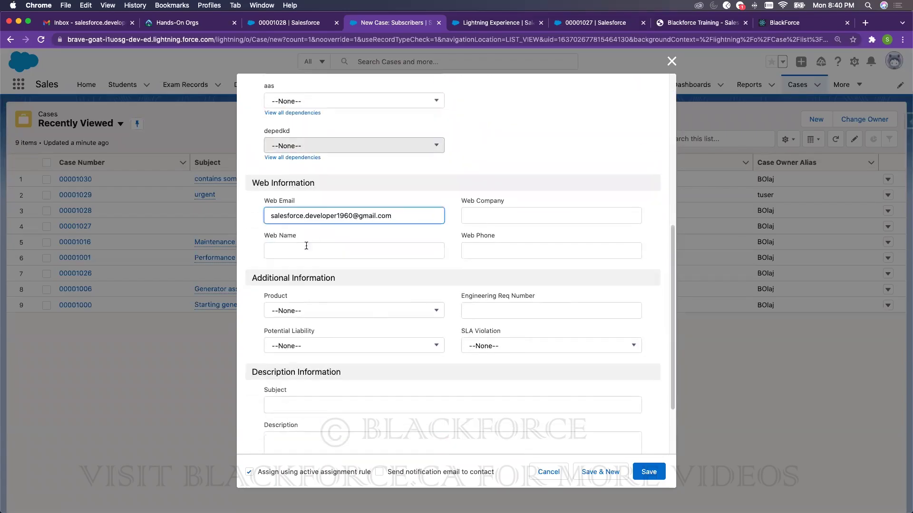
scroll(434, 253, "down", 3)
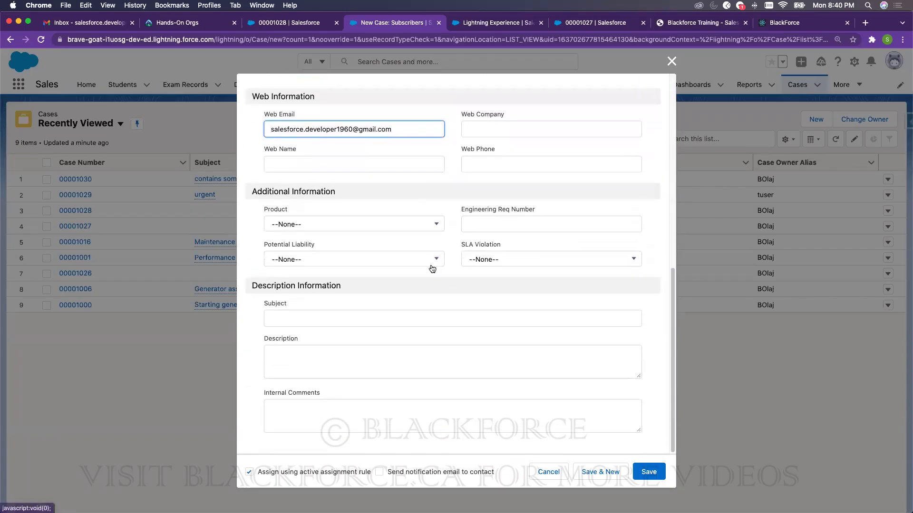
left_click(381, 311)
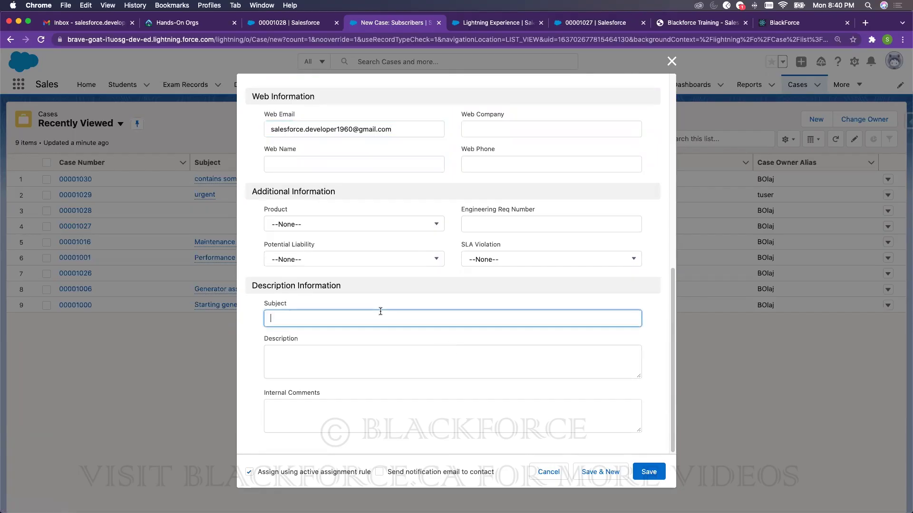
type("Som")
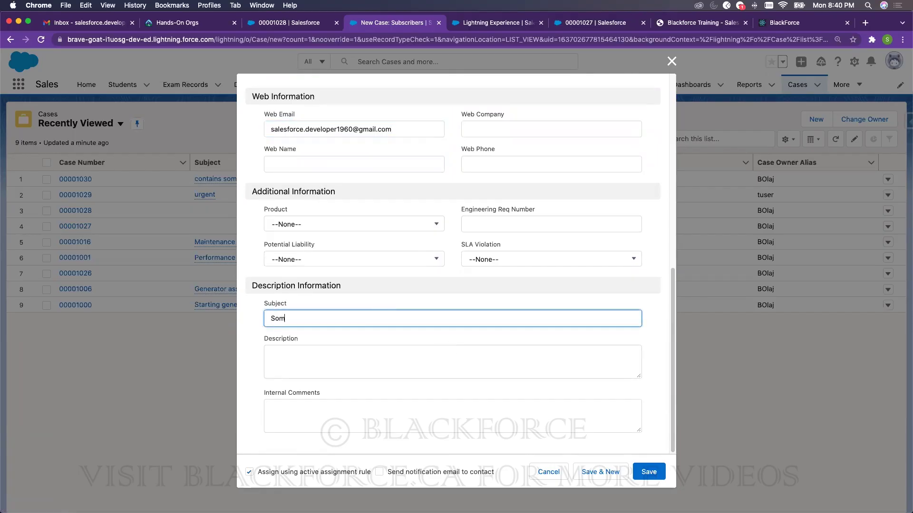
type("e random")
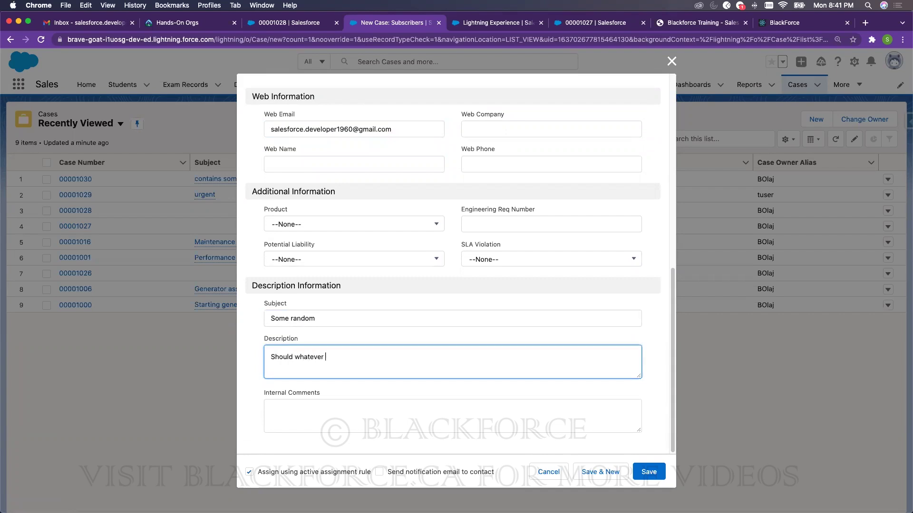
type("you are")
- Save the case as 00001031 'Some random', review the record, and open the Setup menu
left_click(661, 473)
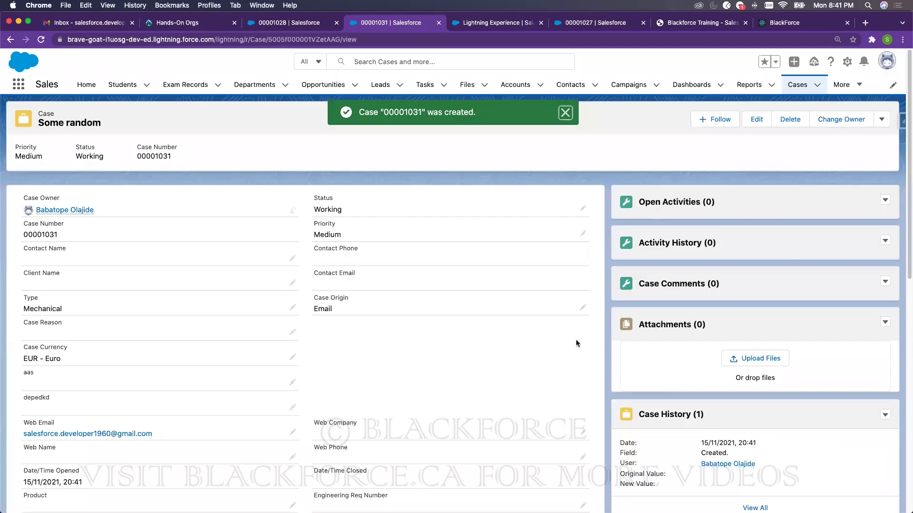
scroll(575, 343, "down", 1)
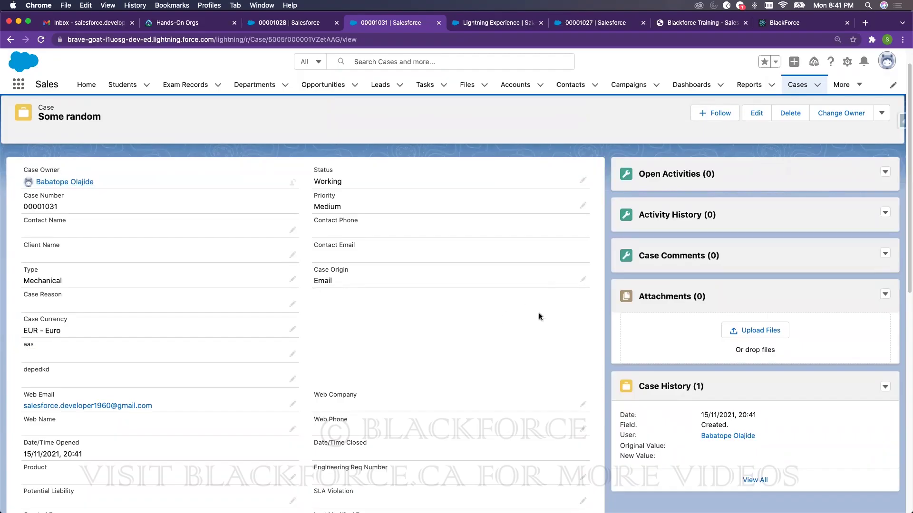
scroll(273, 310, "up", 1)
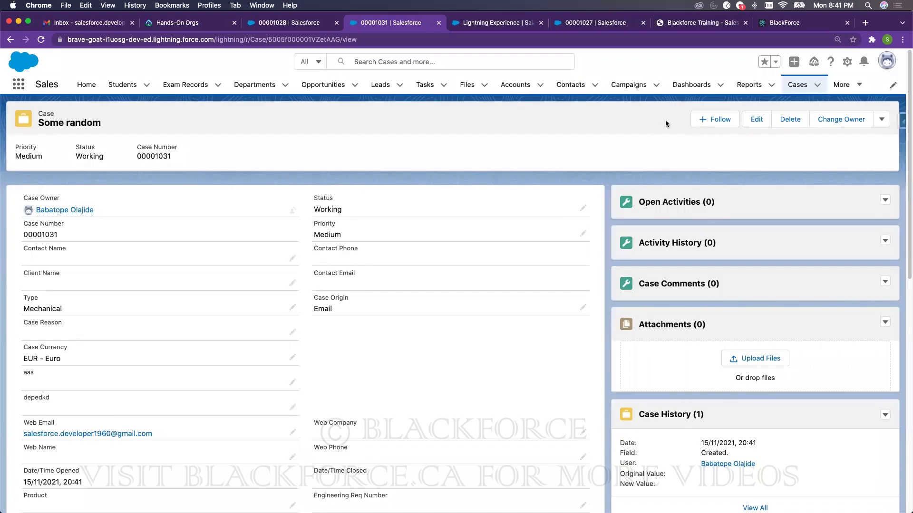
left_click(848, 64)
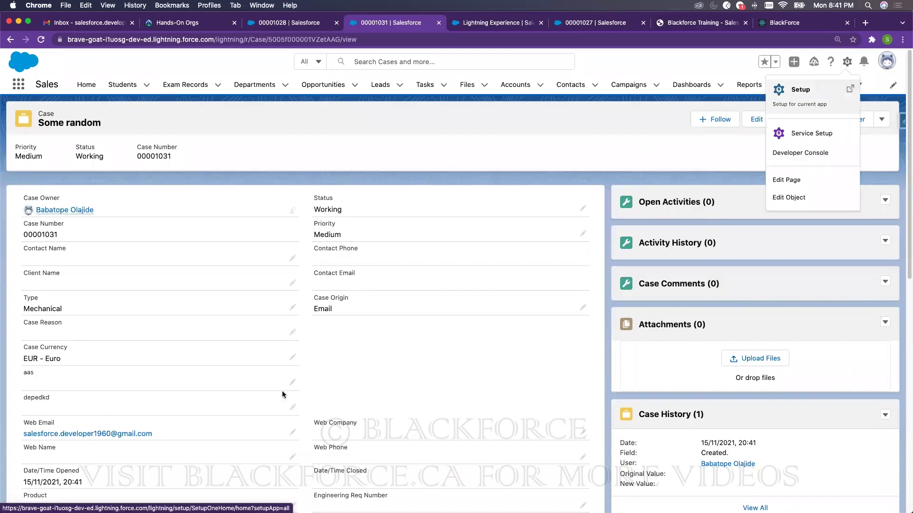
- Add a Chatter Feed component above the case details on the Case Record Page
left_click(794, 186)
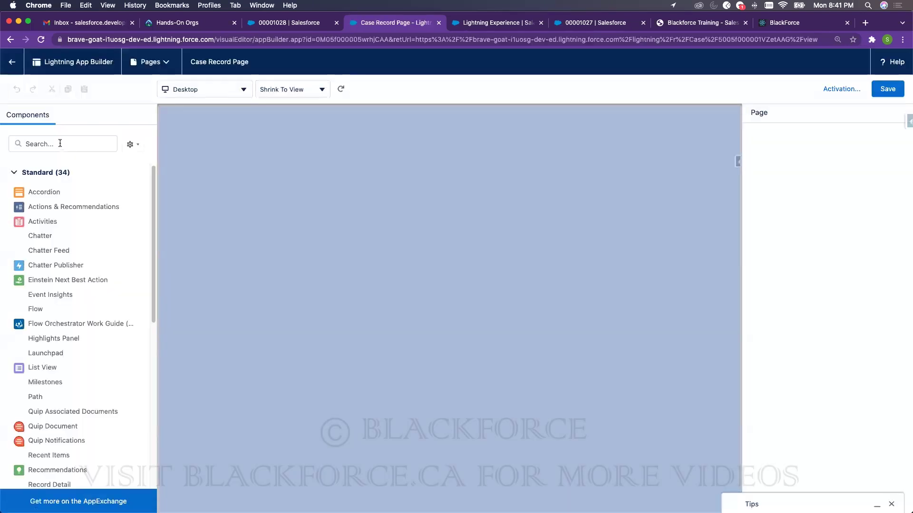
left_click(60, 144)
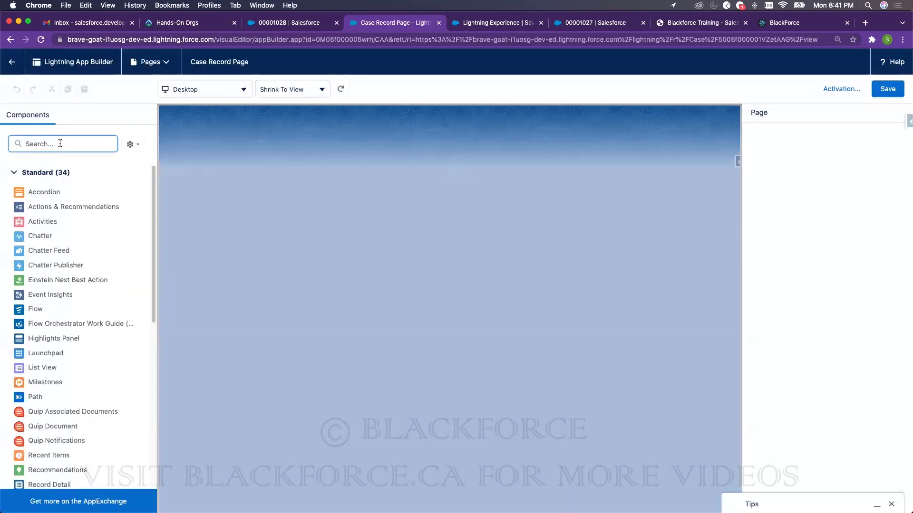
type("feed")
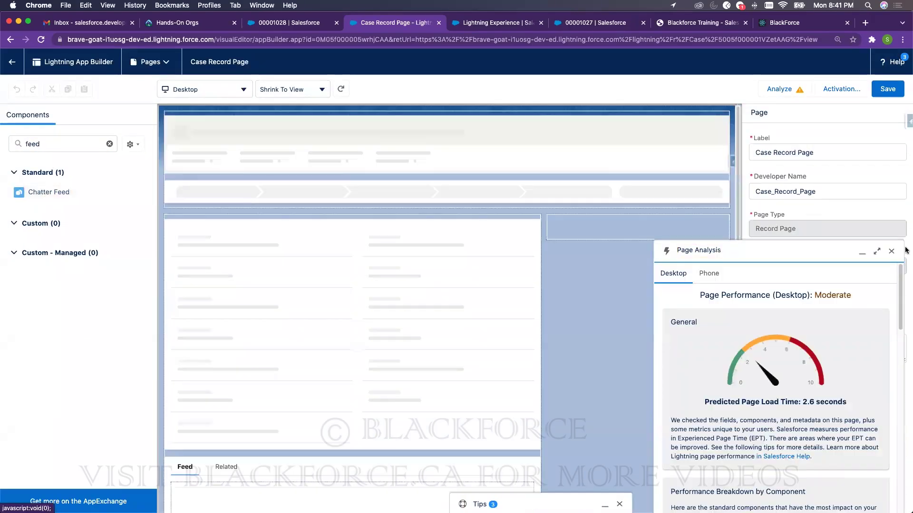
left_click(892, 251)
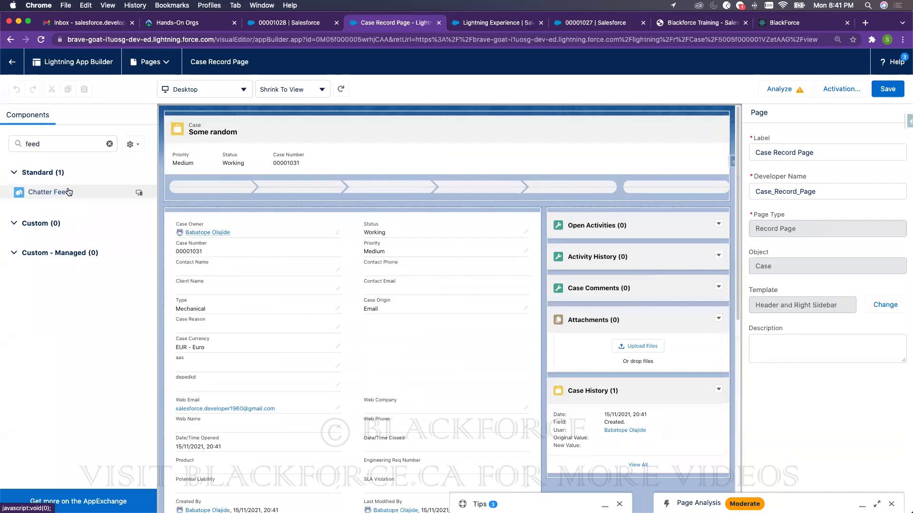
left_click_drag(73, 191, 268, 228)
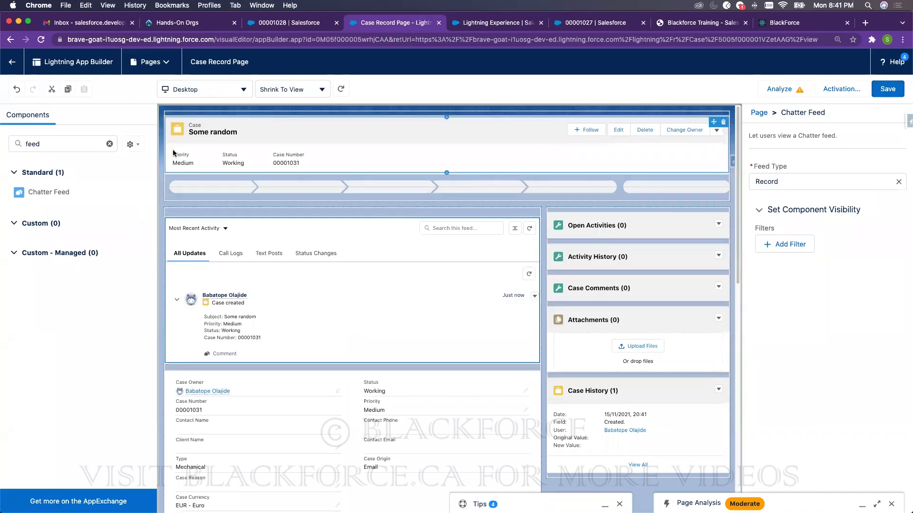
- Add the Activities component to the top of the right sidebar and save the page
double_click(71, 143)
key("BackSpace")
type("act")
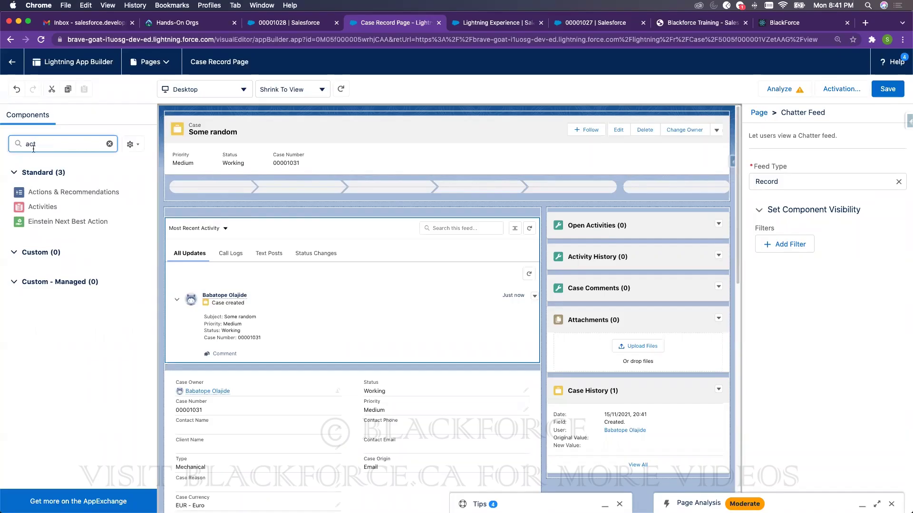
left_click_drag(48, 208, 632, 223)
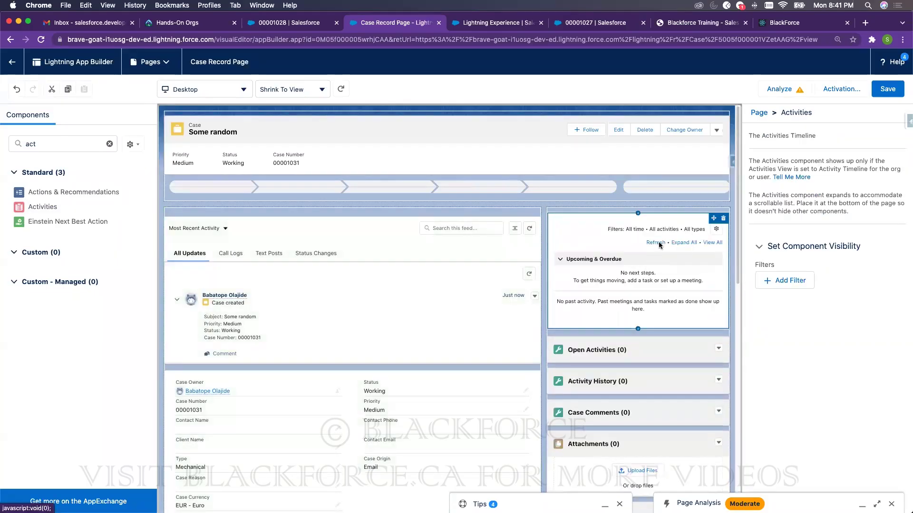
left_click(887, 89)
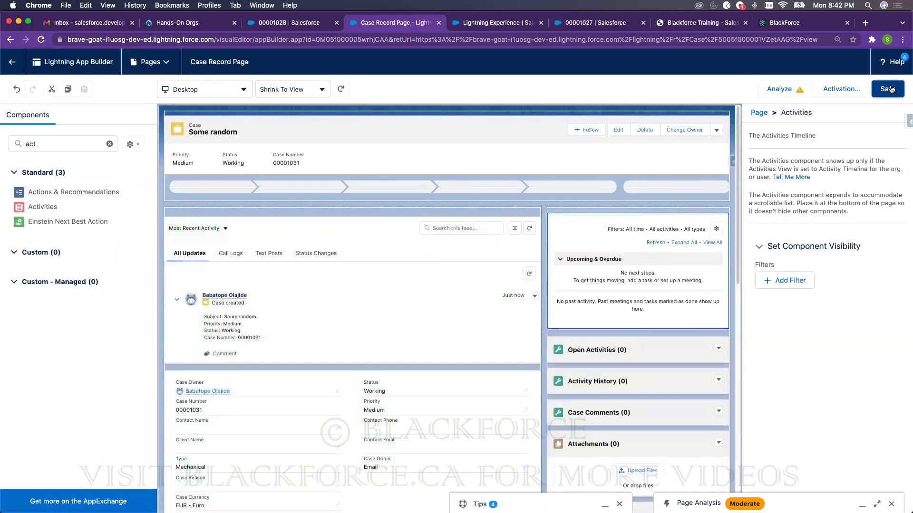
- Return to the 'Some random' case to see its Chatter feed and activity timeline
left_click(12, 62)
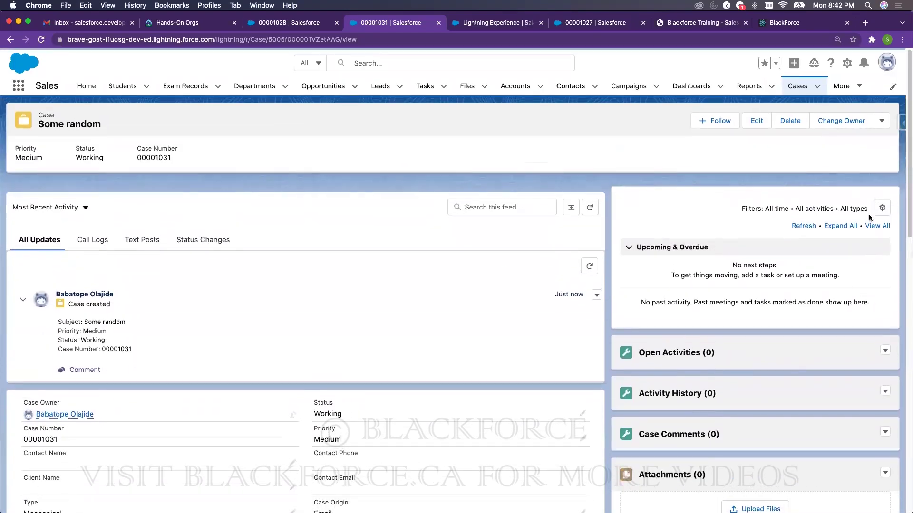
- Refresh the Gmail inbox to check for the auto-response, then return to case 00001027
left_click(107, 26)
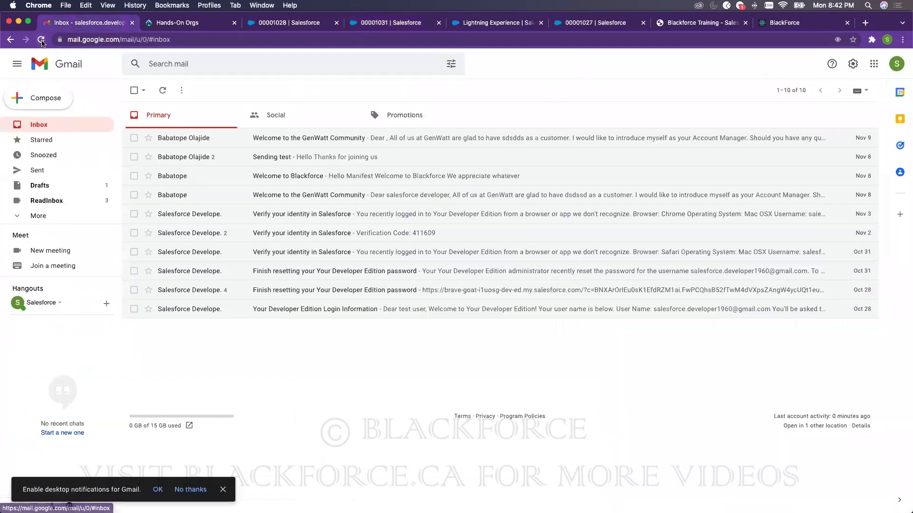
left_click(42, 40)
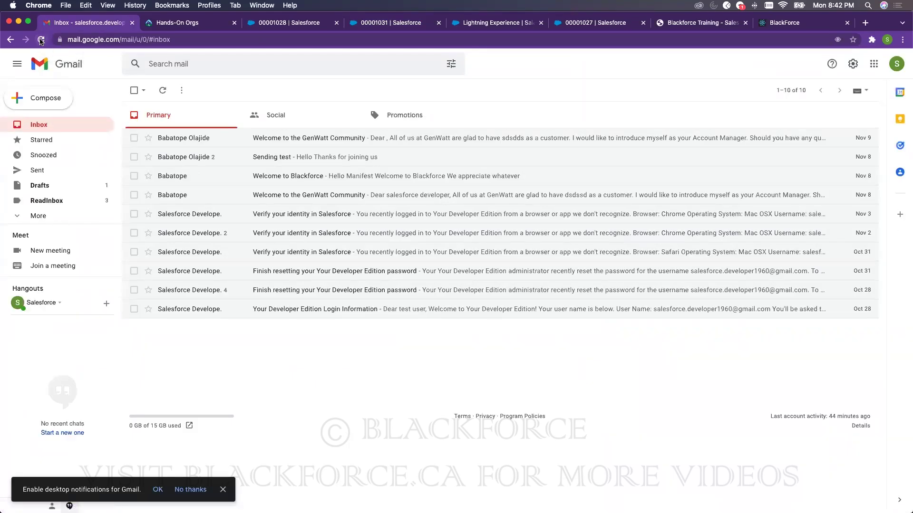
left_click(48, 217)
scroll(52, 227, "down", 3)
scroll(52, 236, "up", 2)
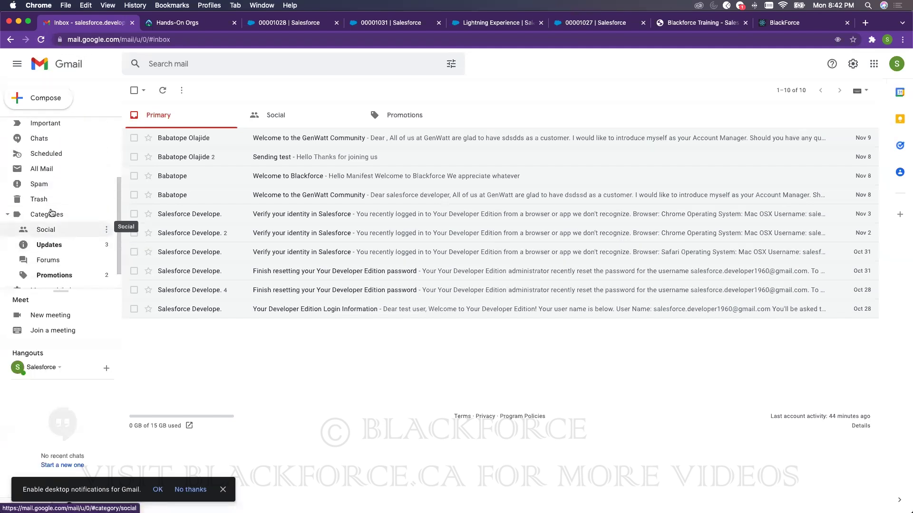
left_click(603, 22)
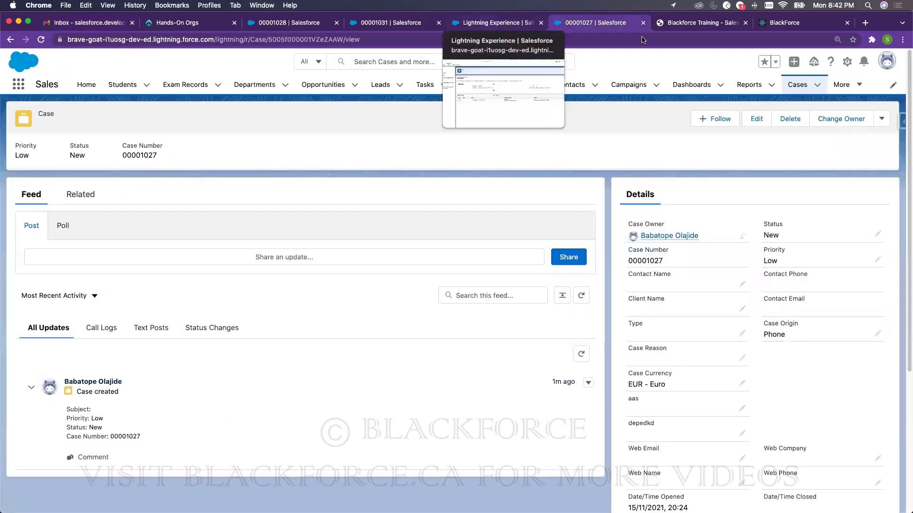
- Check the auto-response rule tab, then view Recently Viewed cases with 00001031 on top
left_click(797, 84)
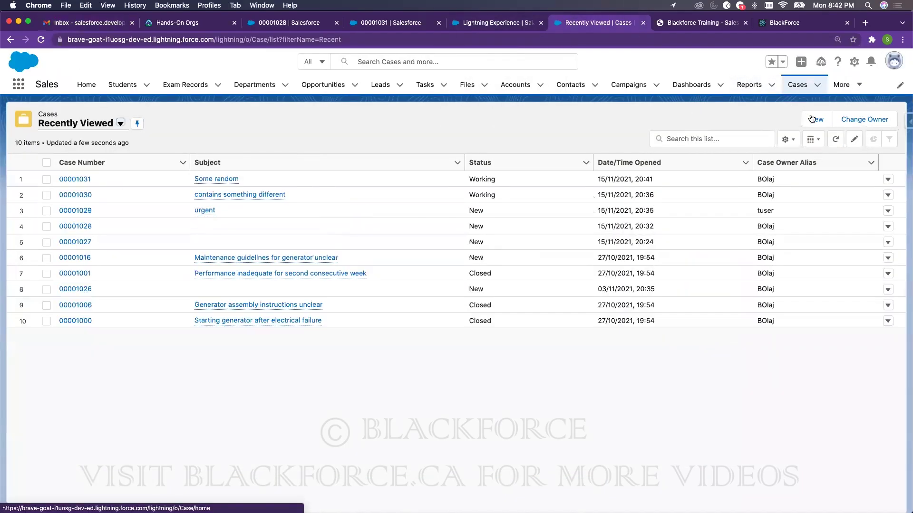
left_click(504, 24)
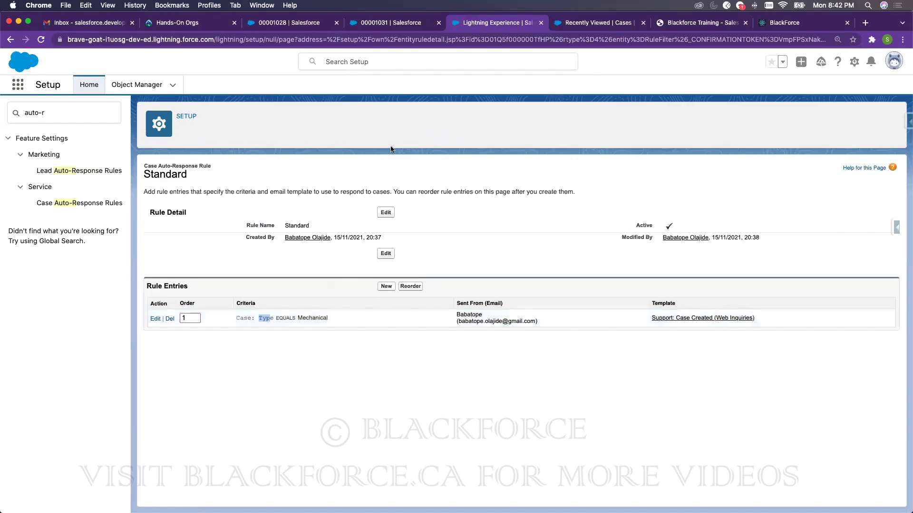
left_click(580, 24)
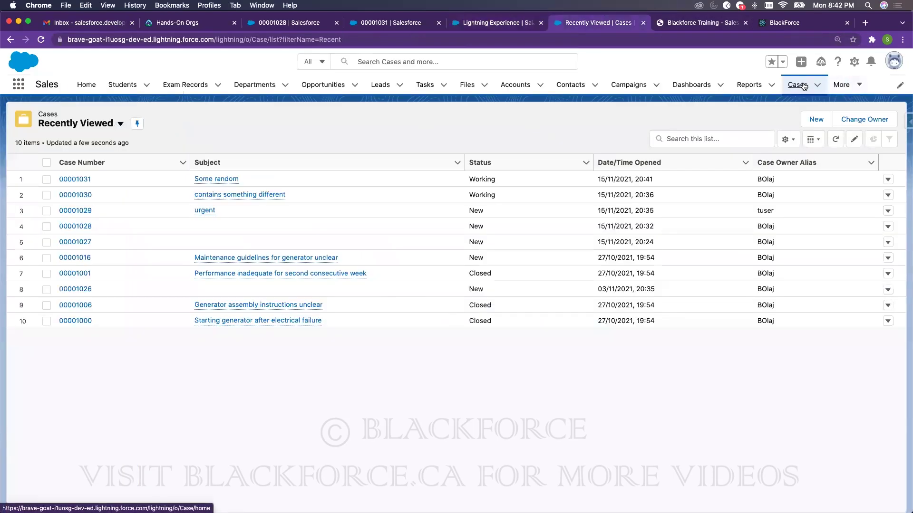
- Start a new Subscribers case with the active assignment rule enabled
left_click(807, 120)
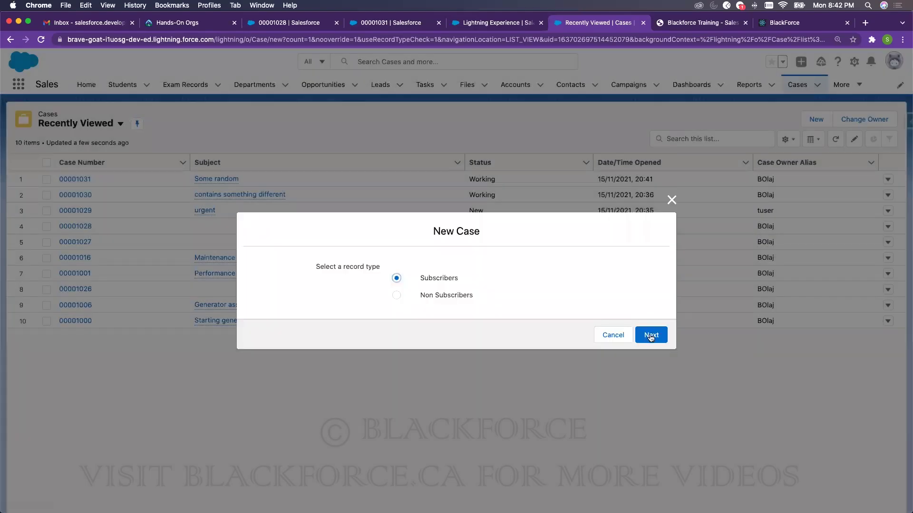
left_click(651, 335)
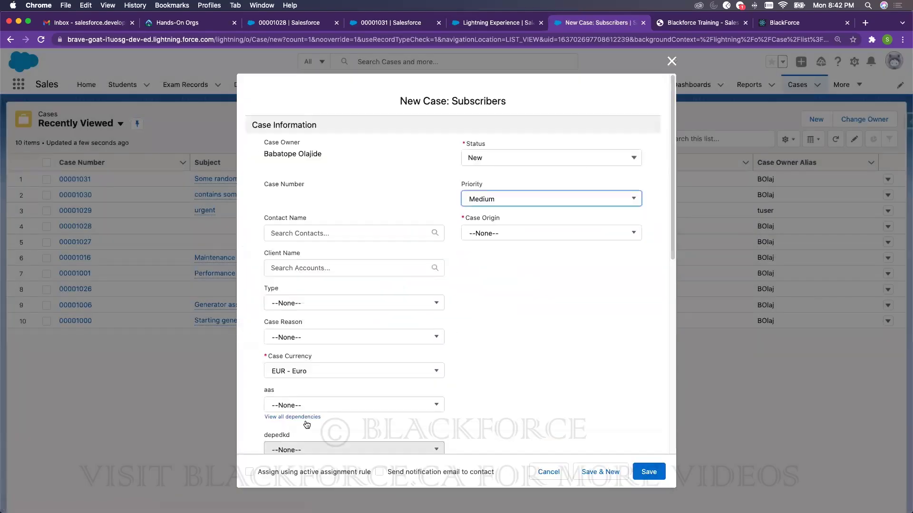
left_click(254, 470)
scroll(303, 404, "down", 3)
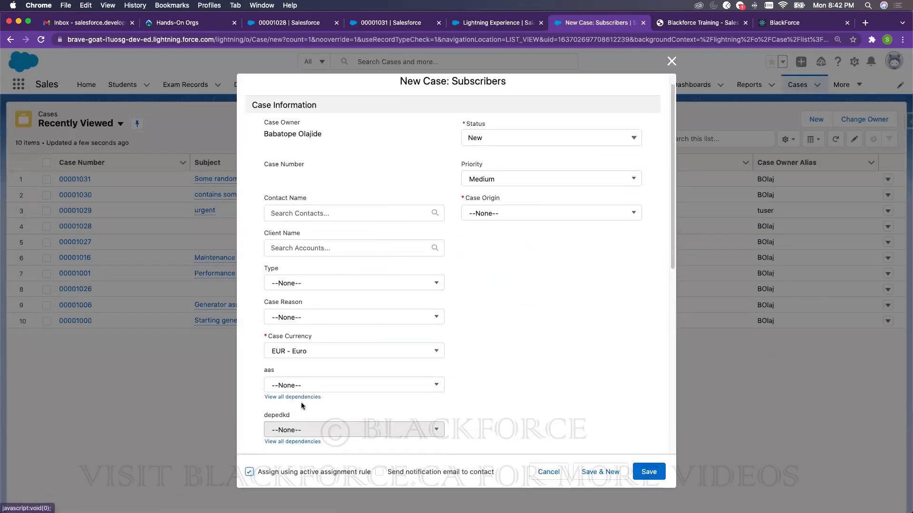
scroll(306, 390, "down", 9)
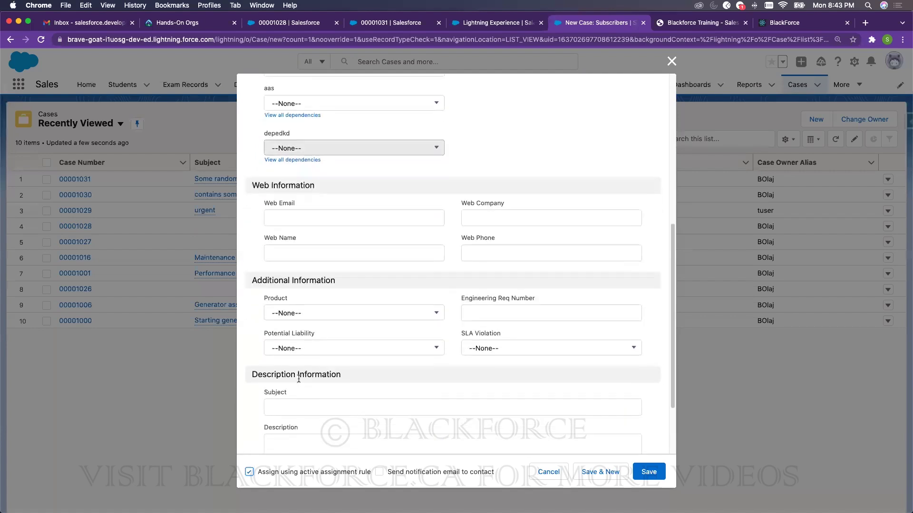
scroll(297, 316, "up", 10)
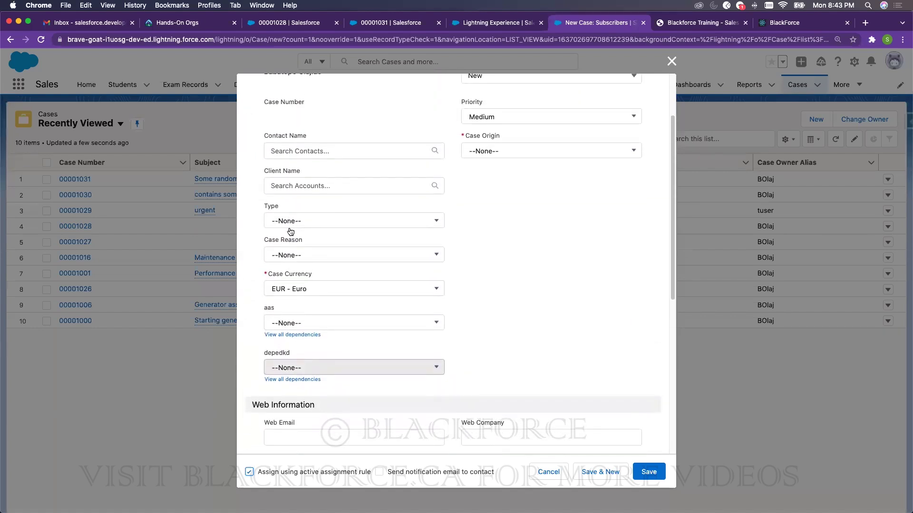
scroll(296, 200, "up", 1)
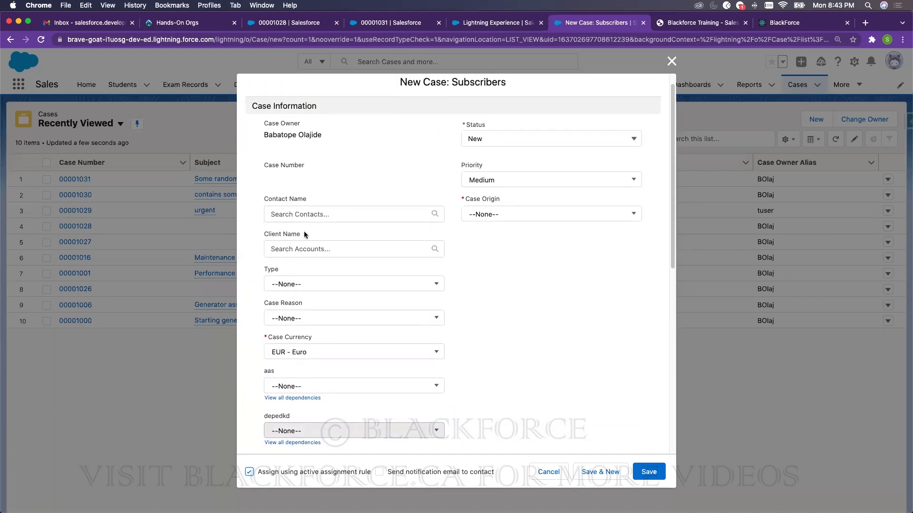
- Set Type to Mechanical, try the Contact Name lookup, then close the form unsaved
left_click(304, 291)
left_click(294, 326)
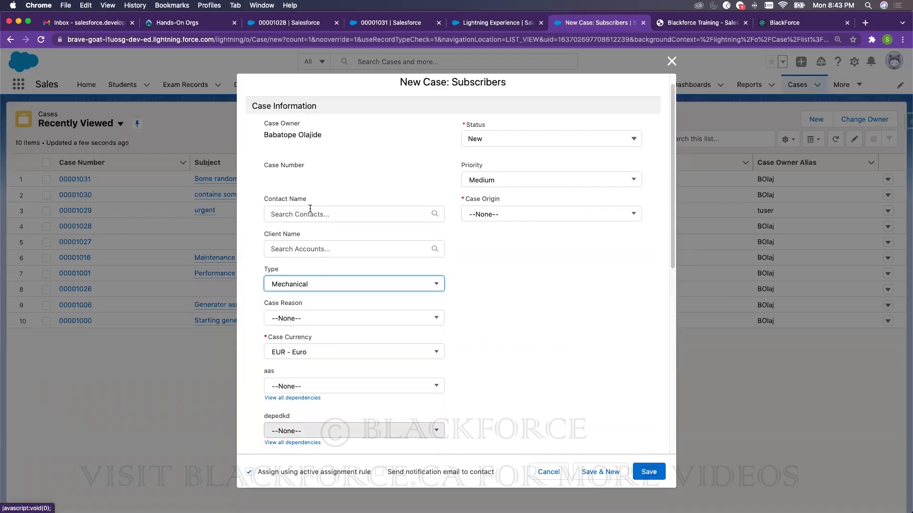
left_click(310, 213)
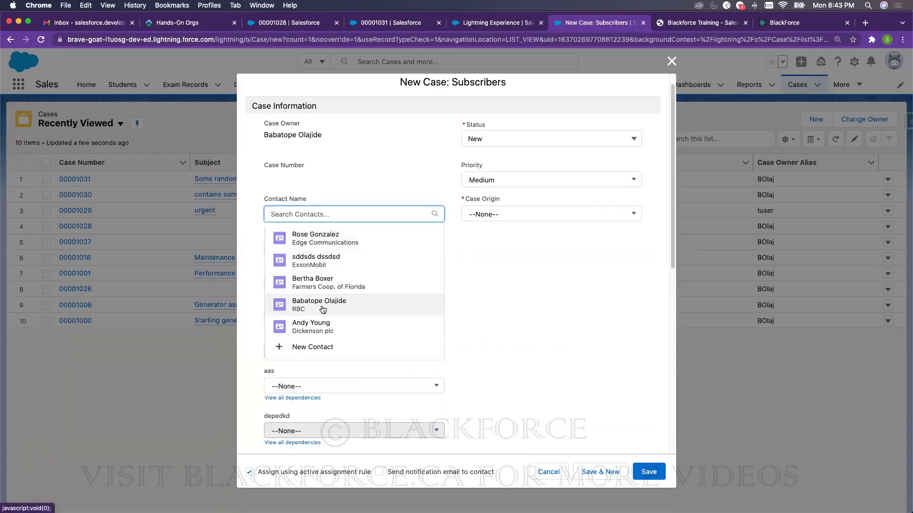
left_click(481, 236)
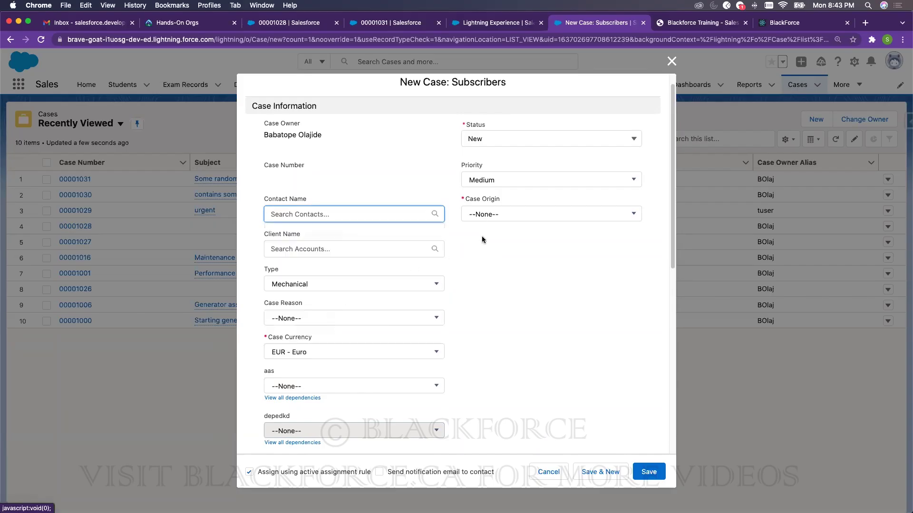
left_click(667, 64)
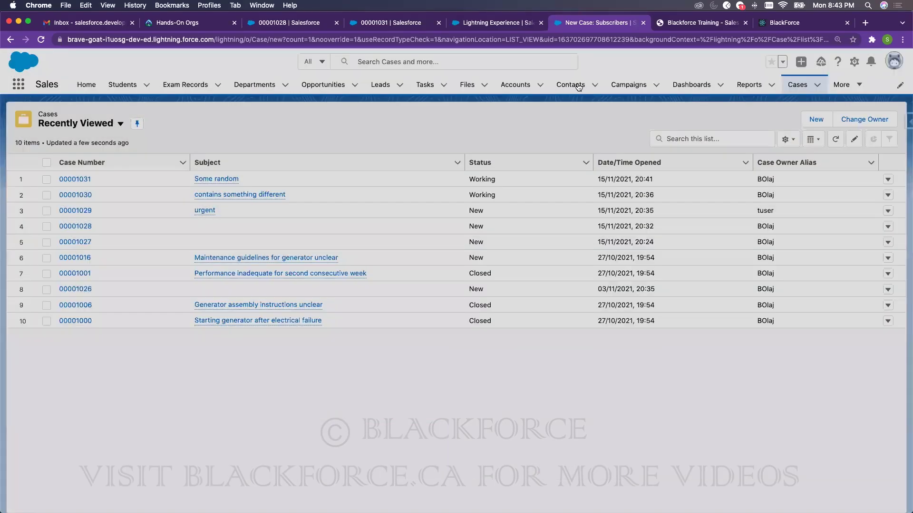
- In All Contacts, search the list by the RBC contact's name and open that contact's record
left_click(572, 85)
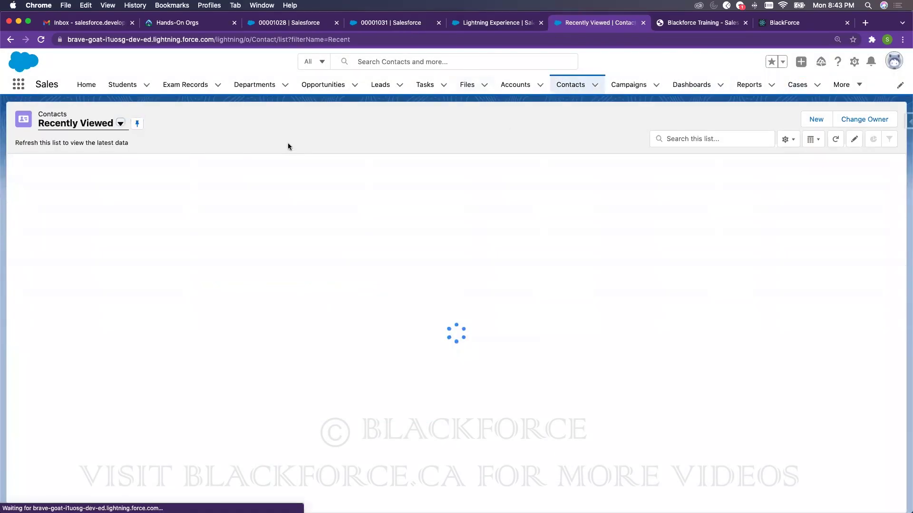
left_click(120, 124)
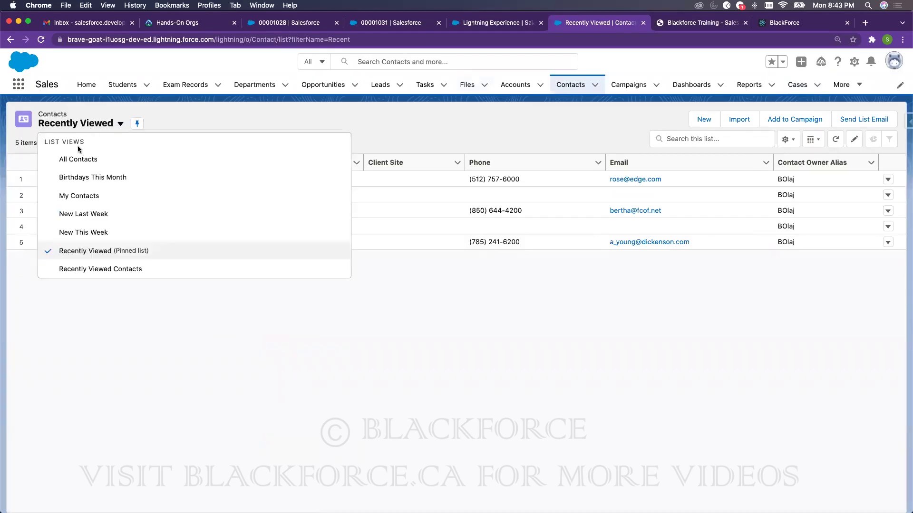
left_click(699, 140)
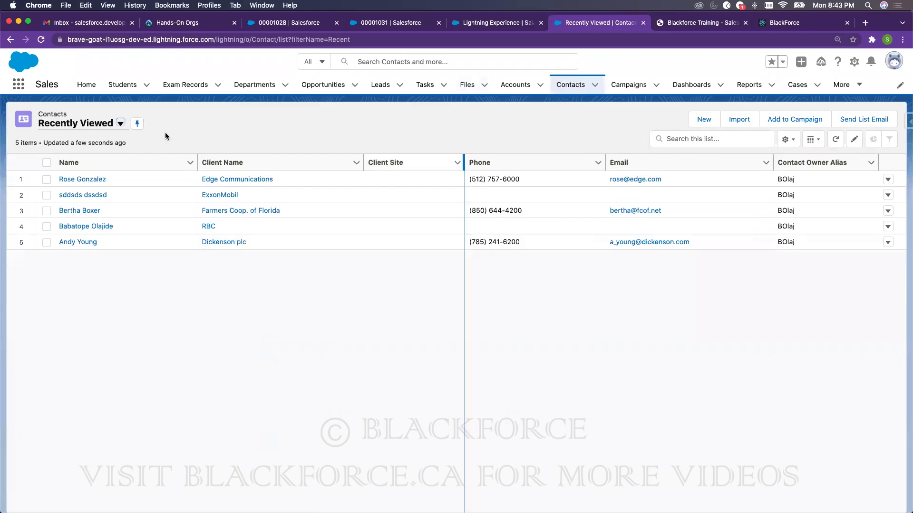
left_click(102, 124)
left_click(76, 158)
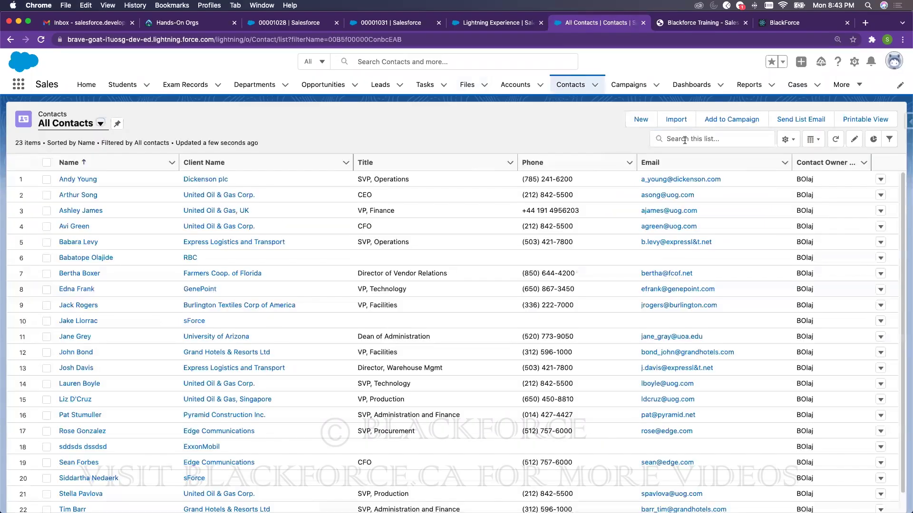
left_click(684, 140)
type("babato")
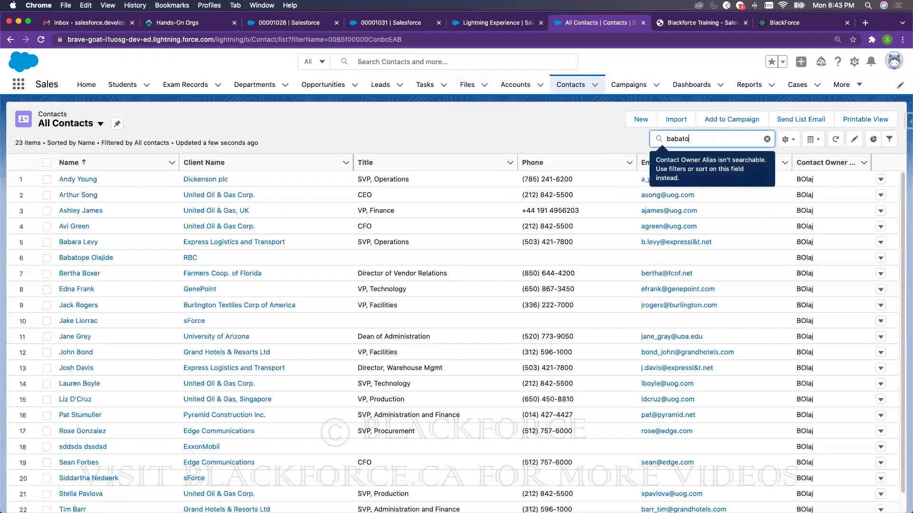
type("pe")
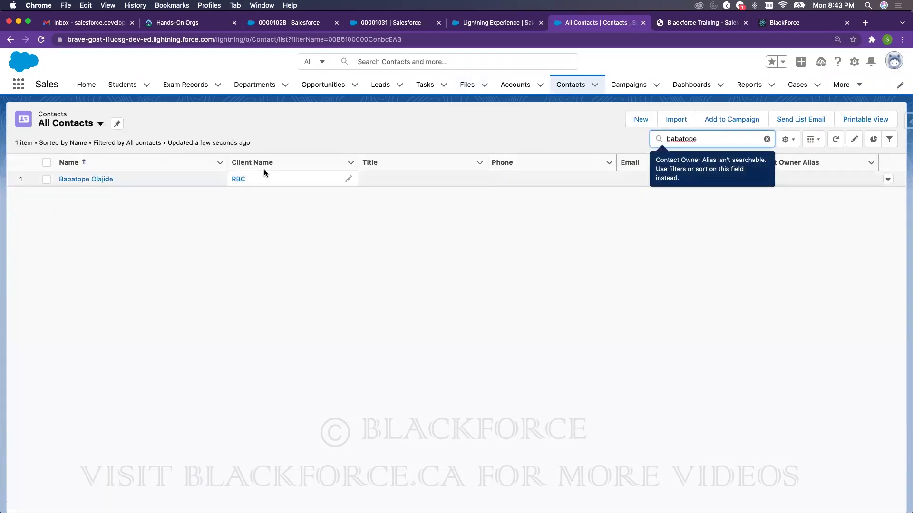
left_click(101, 182)
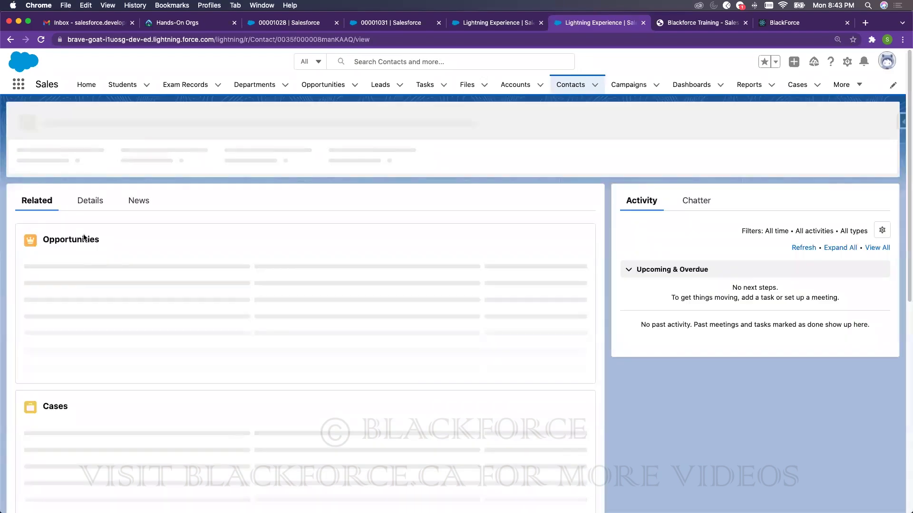
- Set the RBC contact's Email to the suggested developer Gmail address in Details and save
left_click(90, 197)
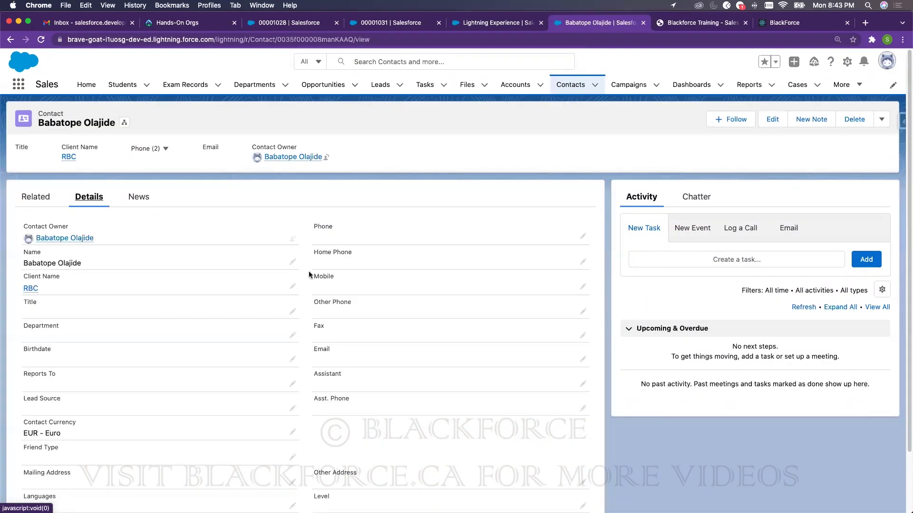
scroll(412, 350, "down", 3)
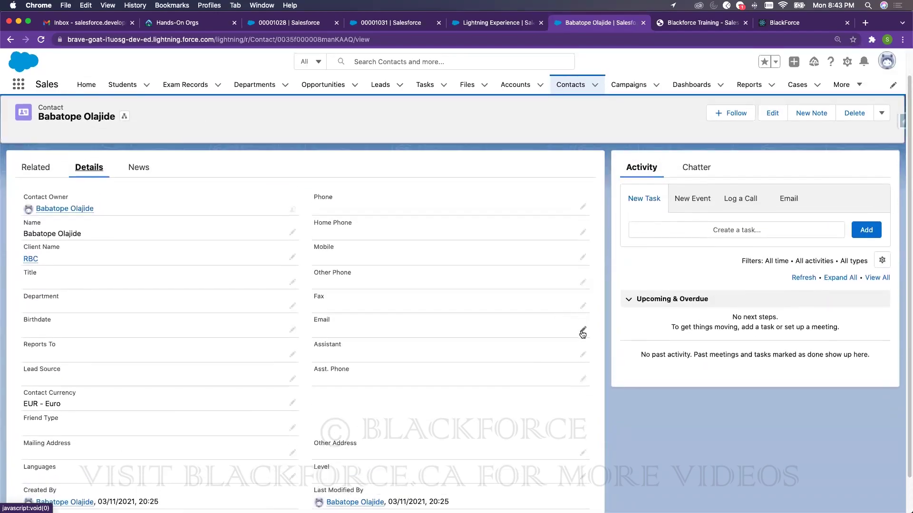
left_click(583, 330)
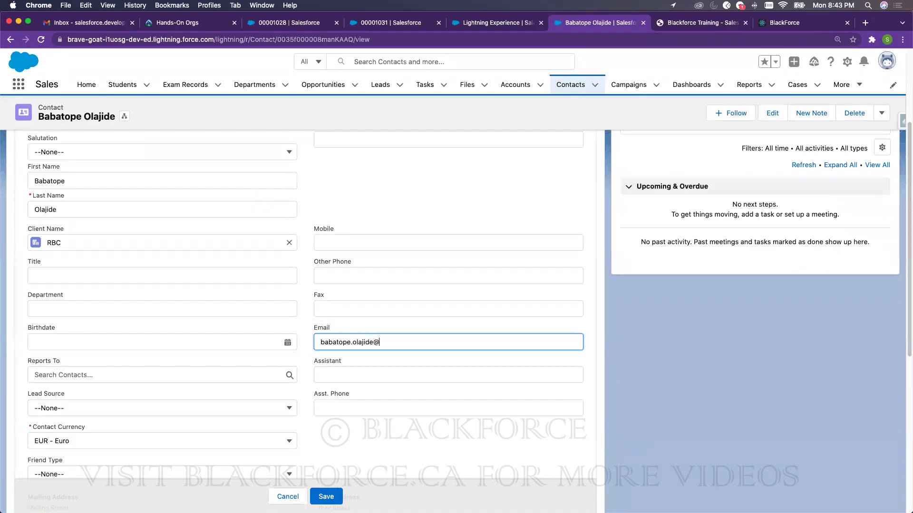
key("BackSpace")
key("BackSpace")
key("BackSpace")
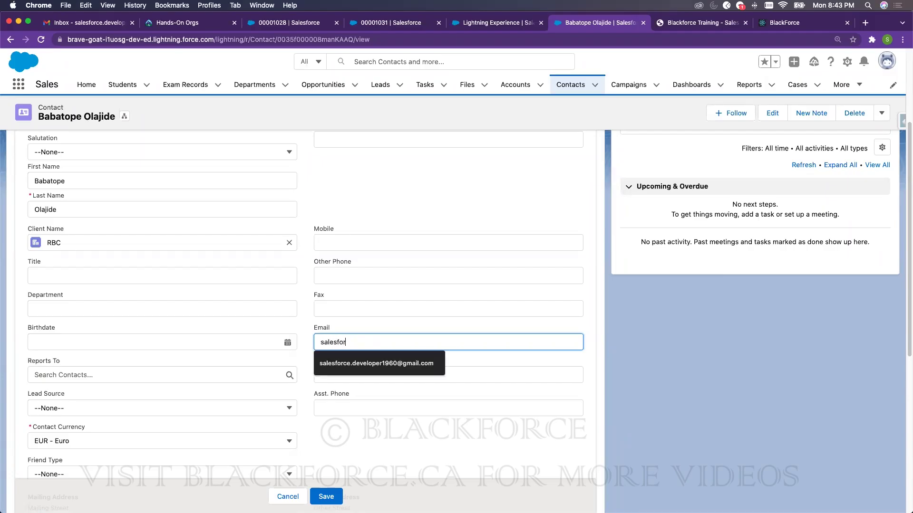
left_click(381, 363)
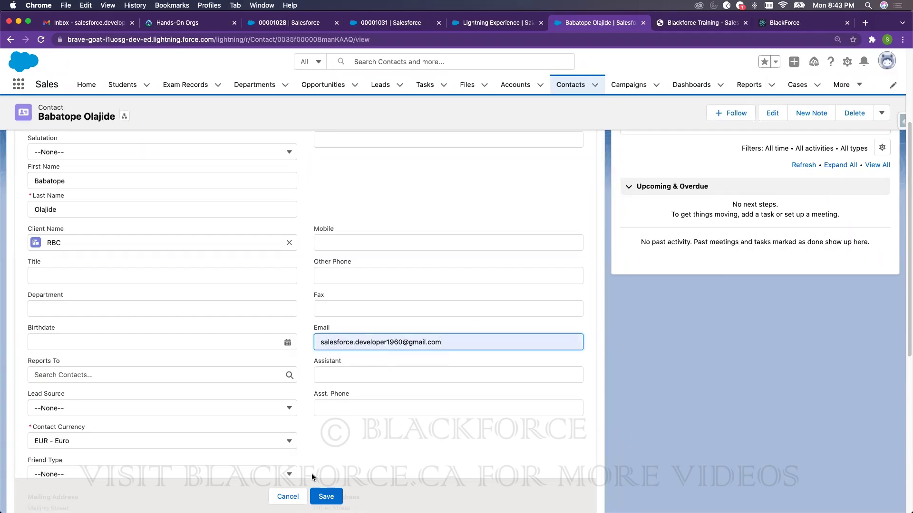
left_click(326, 496)
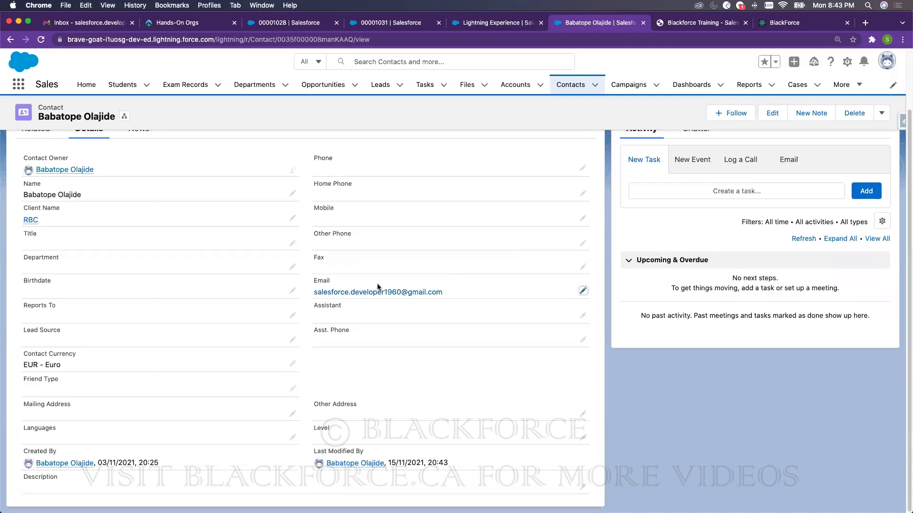
- Start a new Subscribers case with Status Working, Priority High and Origin Phone
left_click(798, 85)
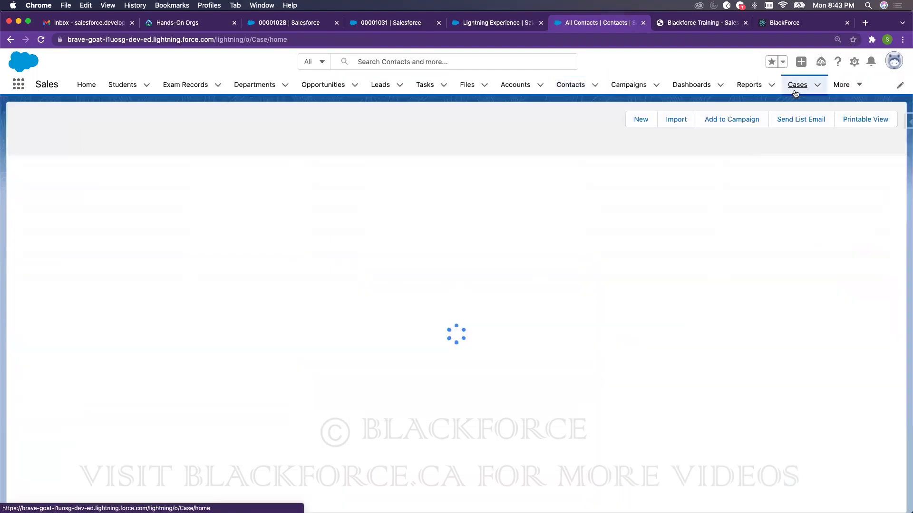
left_click(816, 119)
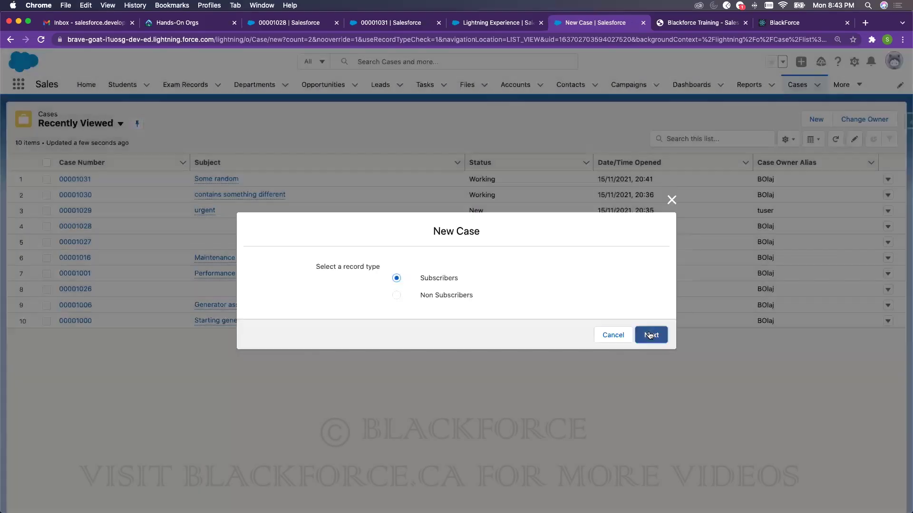
left_click(648, 332)
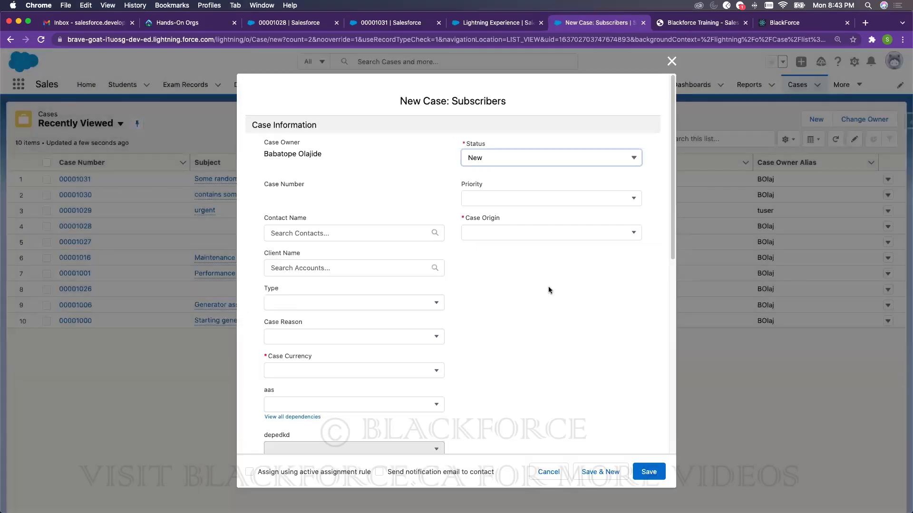
left_click(478, 157)
left_click(490, 209)
left_click(492, 199)
left_click(481, 237)
left_click(488, 235)
left_click(490, 265)
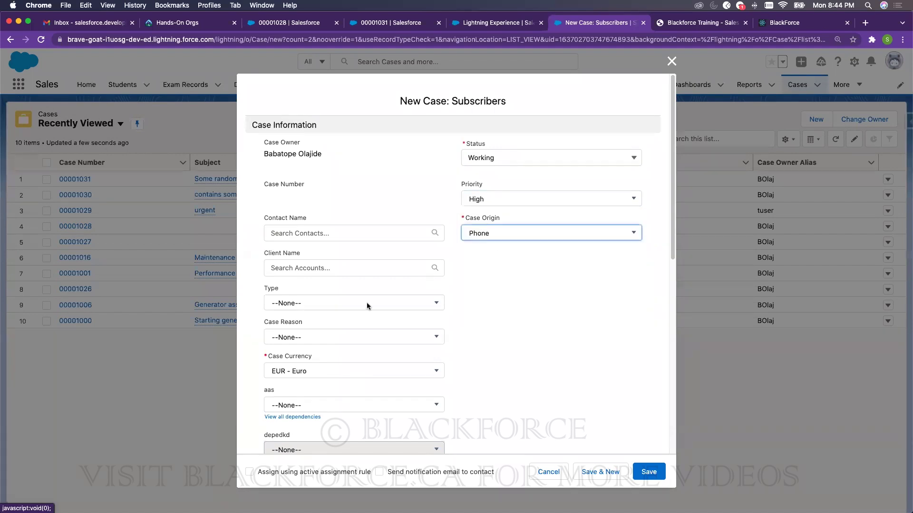
- Link the case to the RBC contact and set its Type to Mechanical
left_click(283, 239)
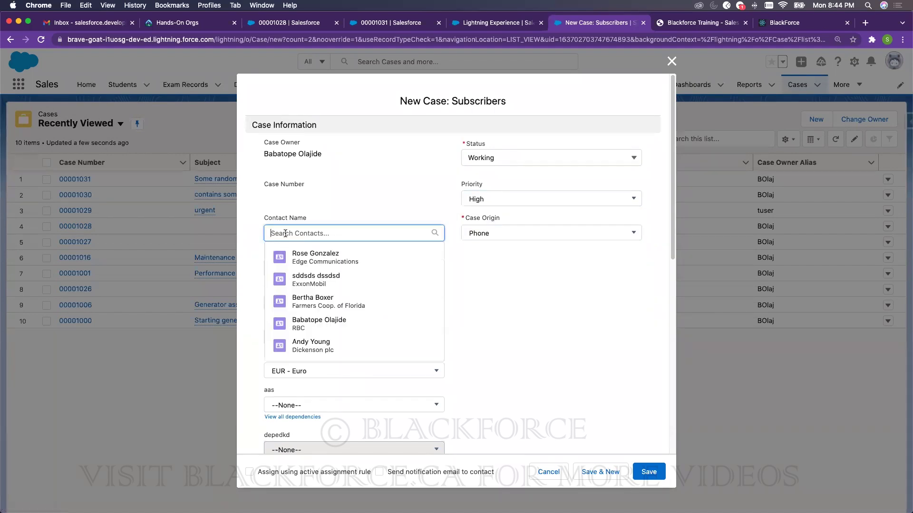
left_click(309, 324)
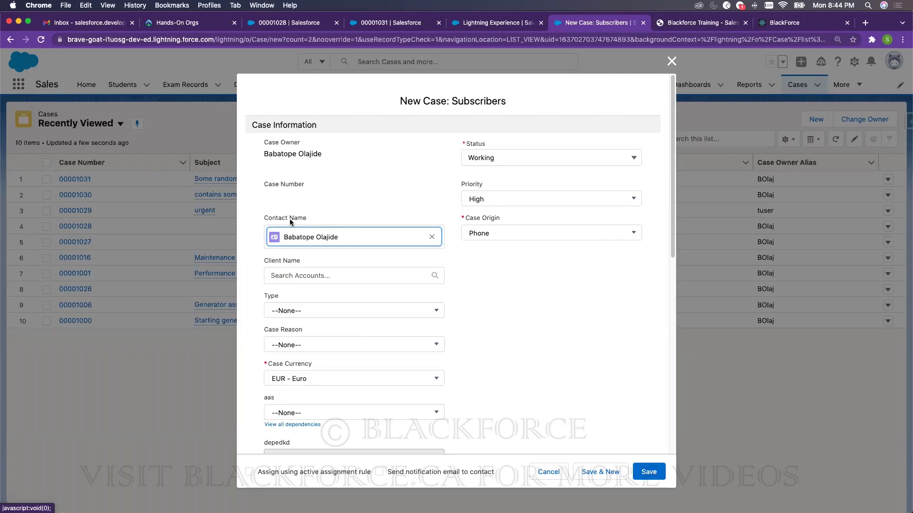
scroll(438, 266, "down", 8)
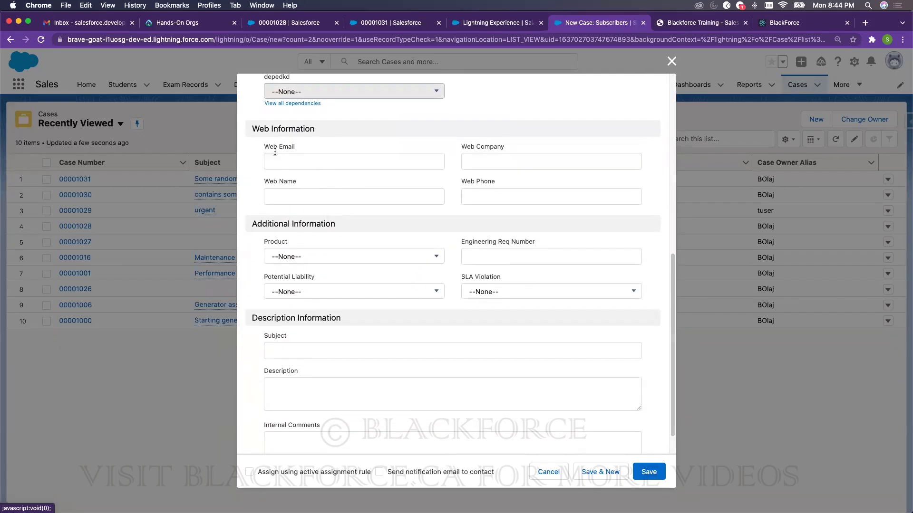
scroll(308, 175, "up", 5)
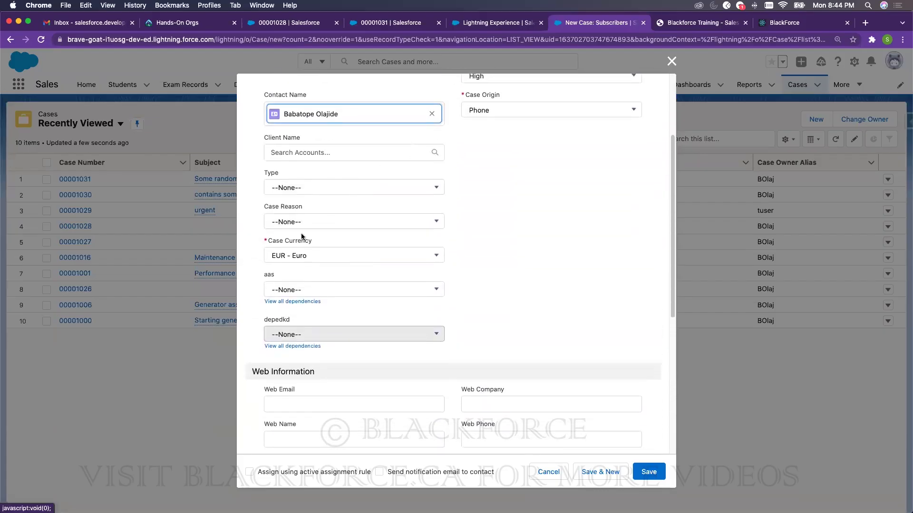
left_click(301, 188)
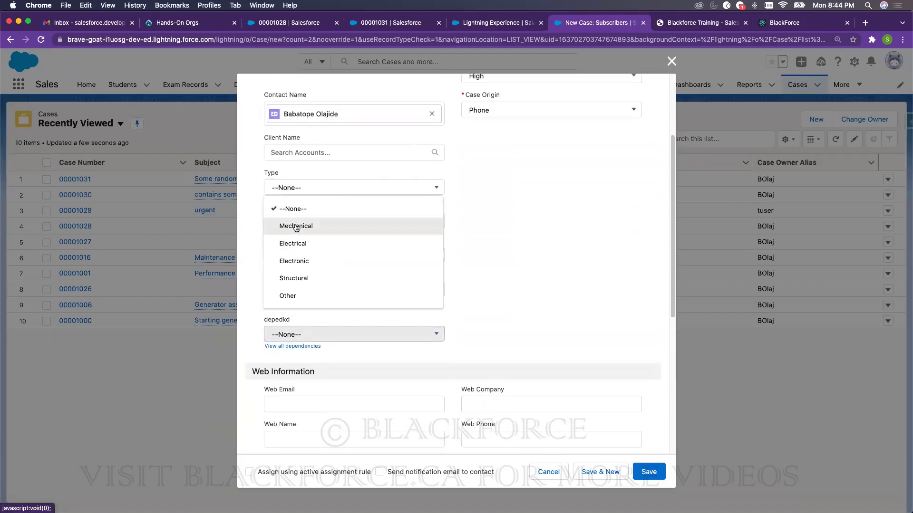
left_click(306, 226)
- Enter subject 'Sample subject' and description 'Sample Description' on the case form
scroll(408, 242, "down", 6)
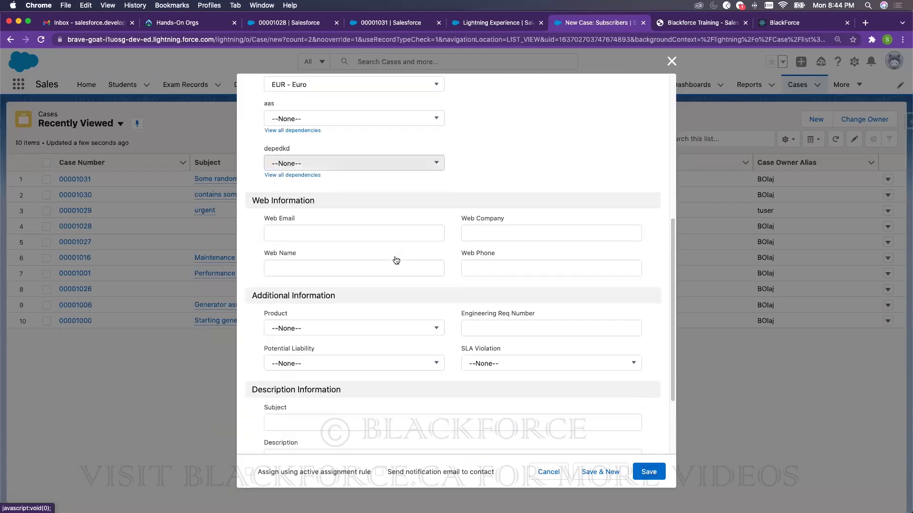
left_click(329, 320)
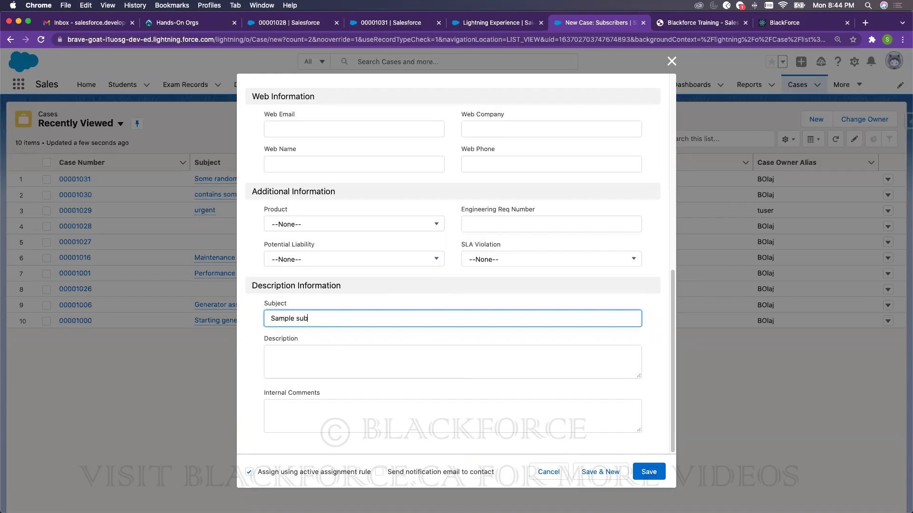
key("Tab")
type("S")
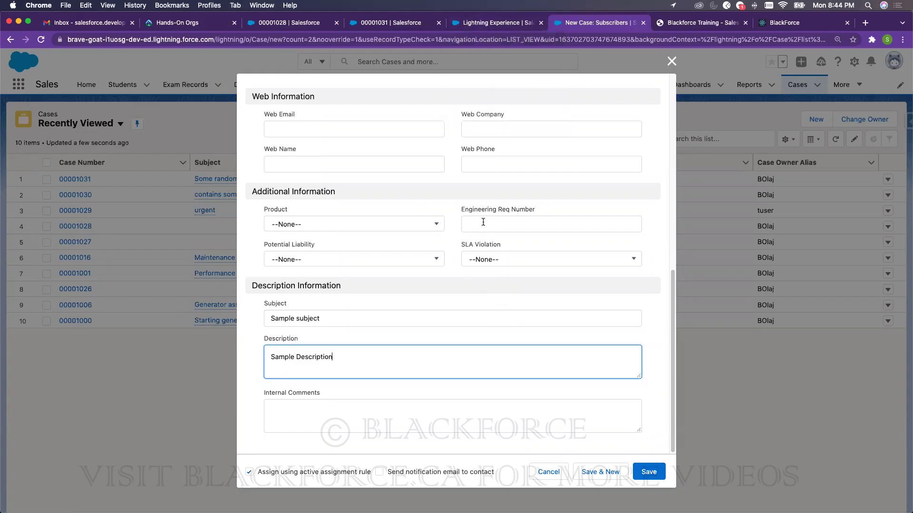
scroll(483, 222, "up", 5)
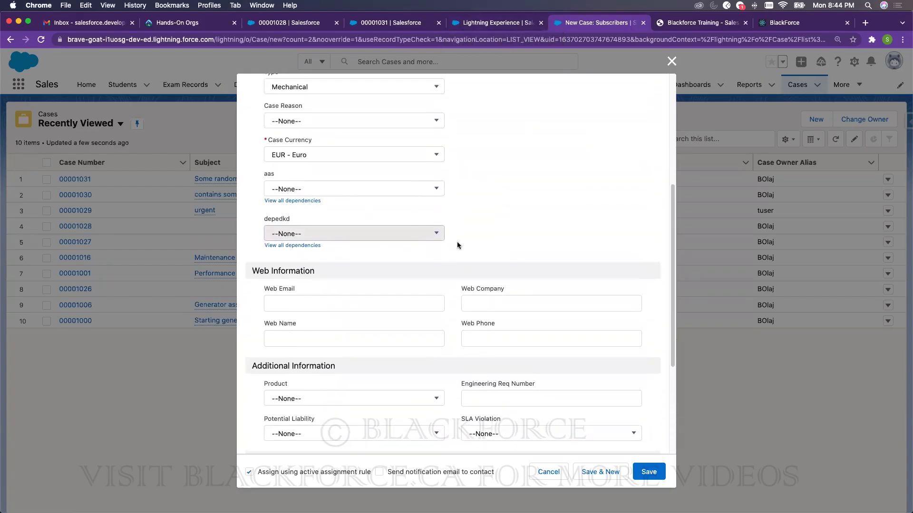
scroll(519, 254, "up", 4)
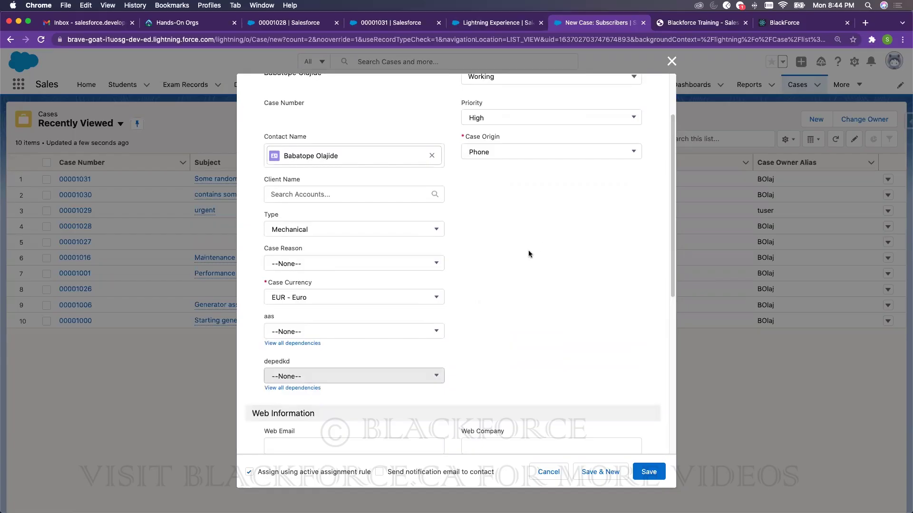
scroll(509, 248, "down", 8)
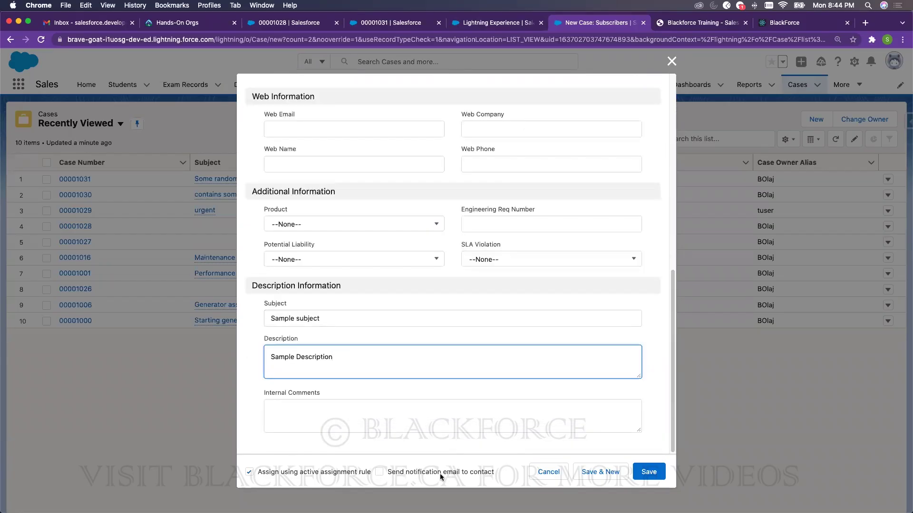
- Save case 00001032 'Sample subject' and reload its record page
left_click(650, 473)
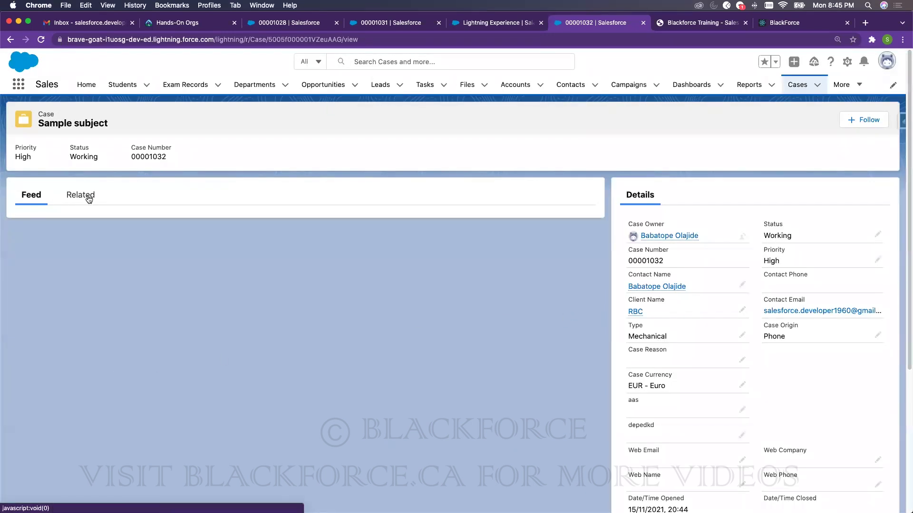
left_click(41, 39)
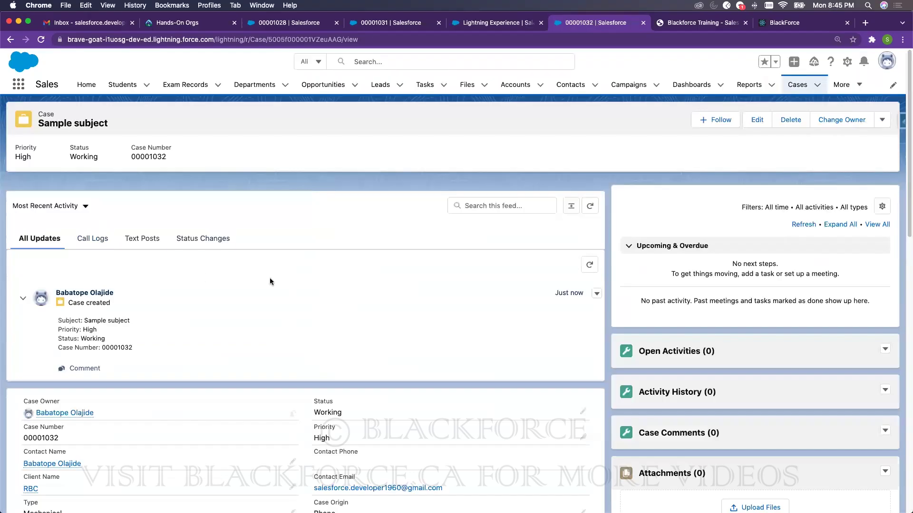
left_click(847, 65)
- Open the Case Record Page in Lightning App Builder, dismissing the performance analysis
left_click(799, 179)
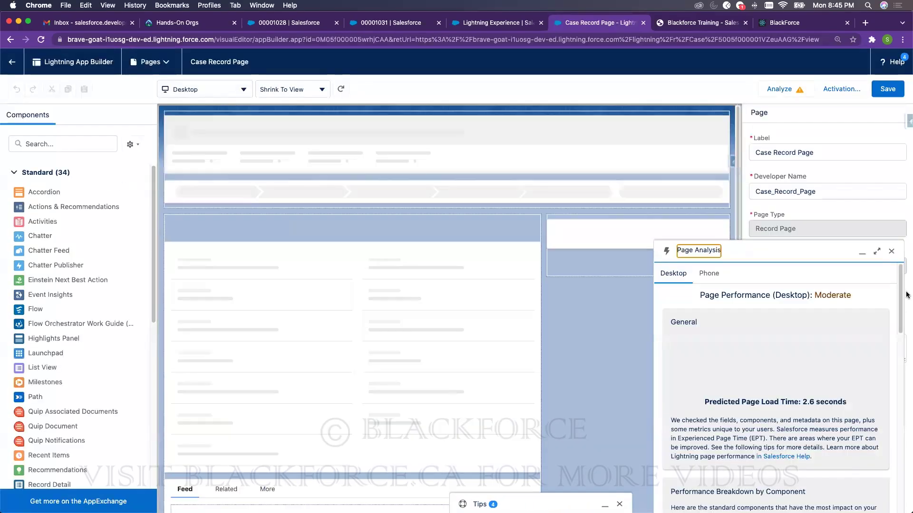
left_click(892, 251)
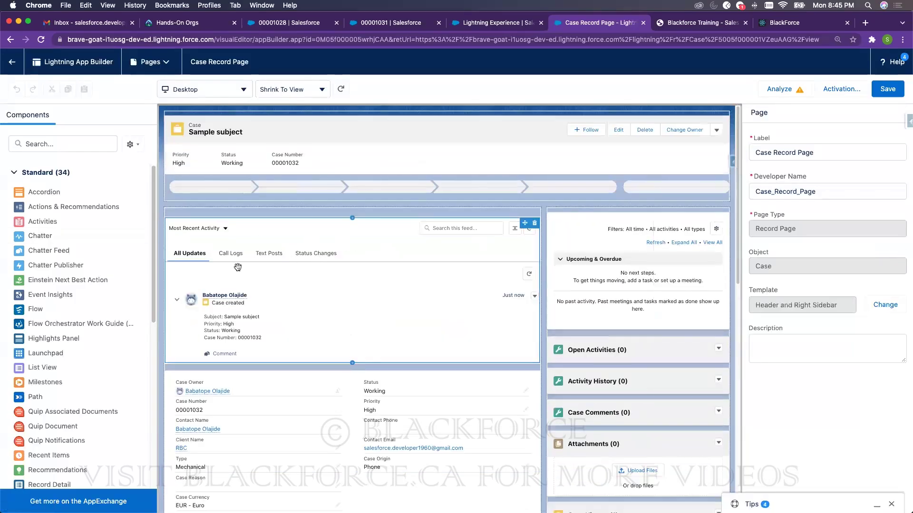
scroll(40, 266, "down", 5)
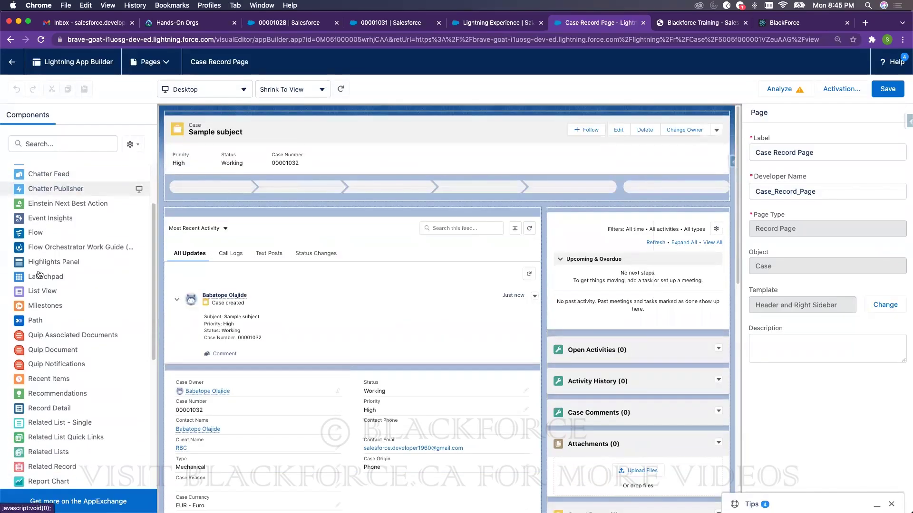
scroll(41, 273, "down", 5)
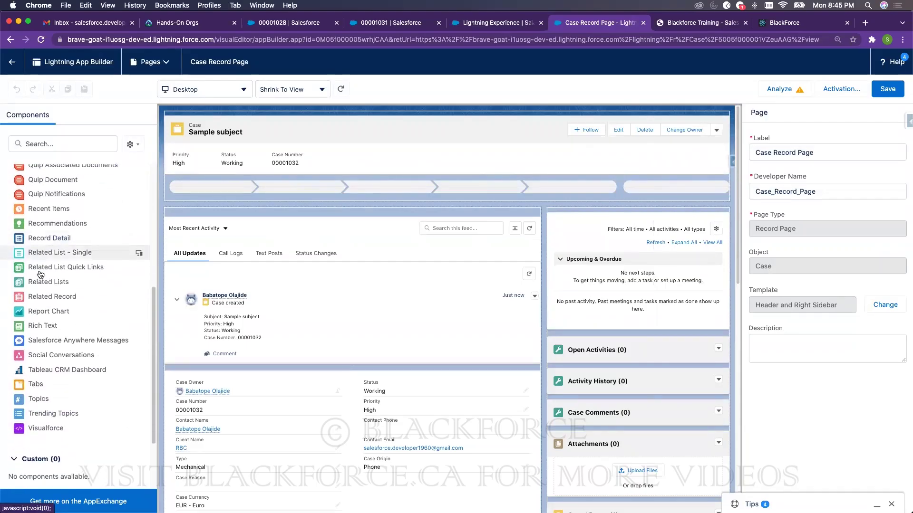
scroll(41, 279, "down", 3)
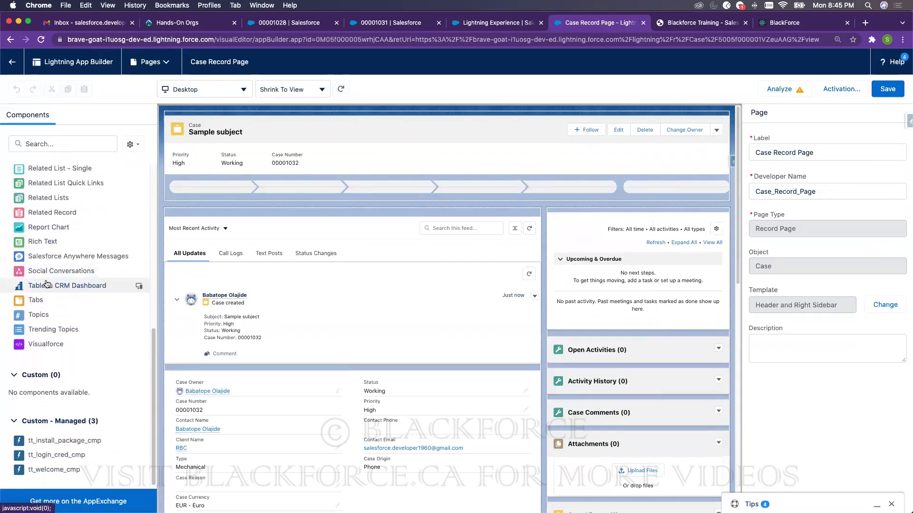
scroll(48, 285, "up", 13)
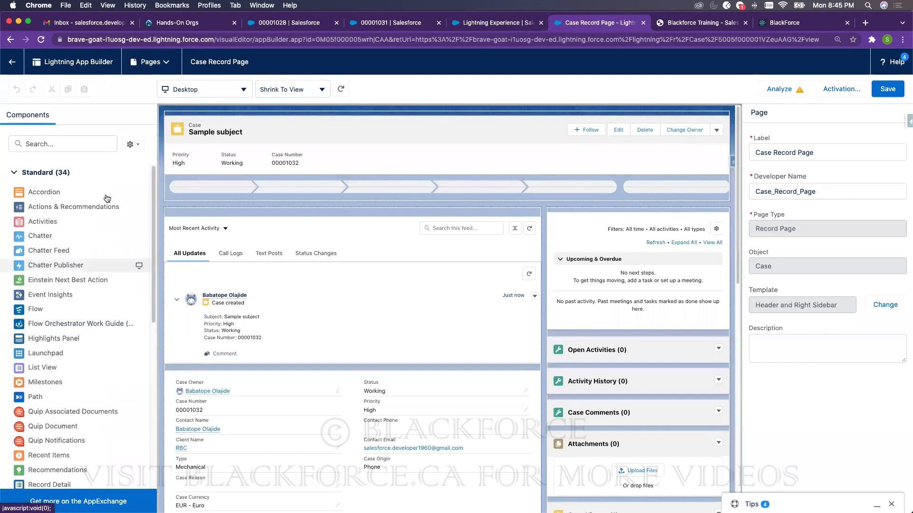
- Remove the Case Record Page as org default for desktop and save the activation
left_click(845, 92)
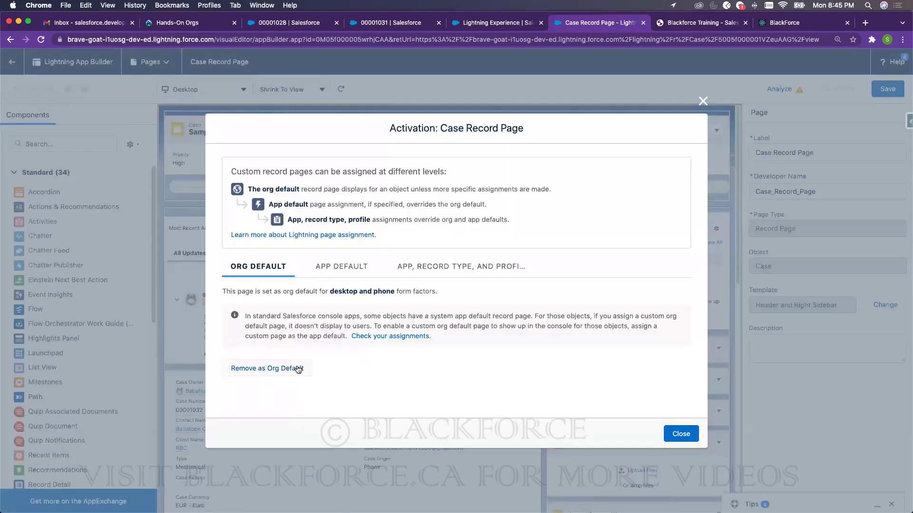
left_click(298, 374)
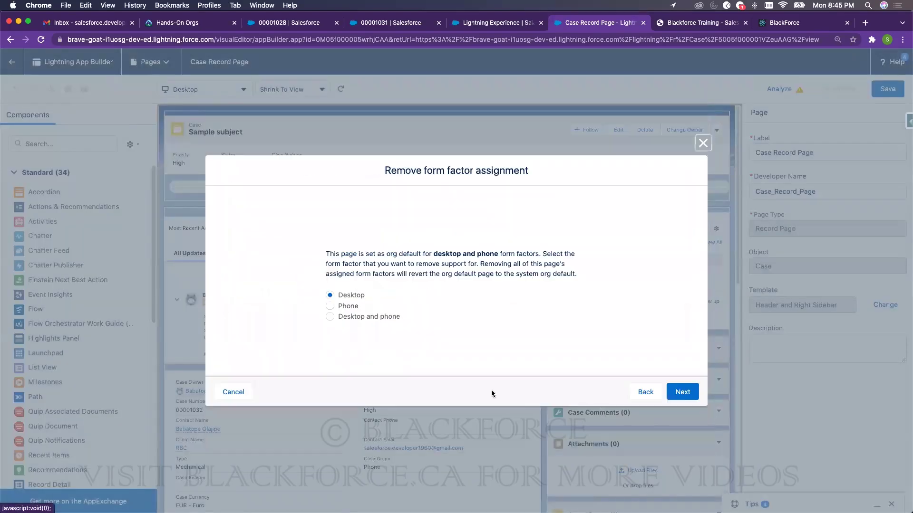
left_click(678, 392)
left_click(685, 350)
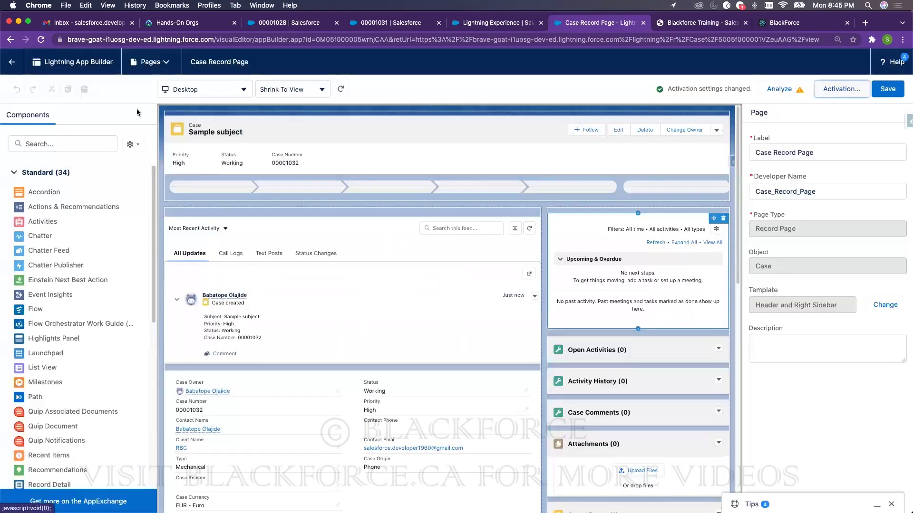
- Exit App Builder and refresh the Gmail inbox to check for an auto-response email
left_click(13, 66)
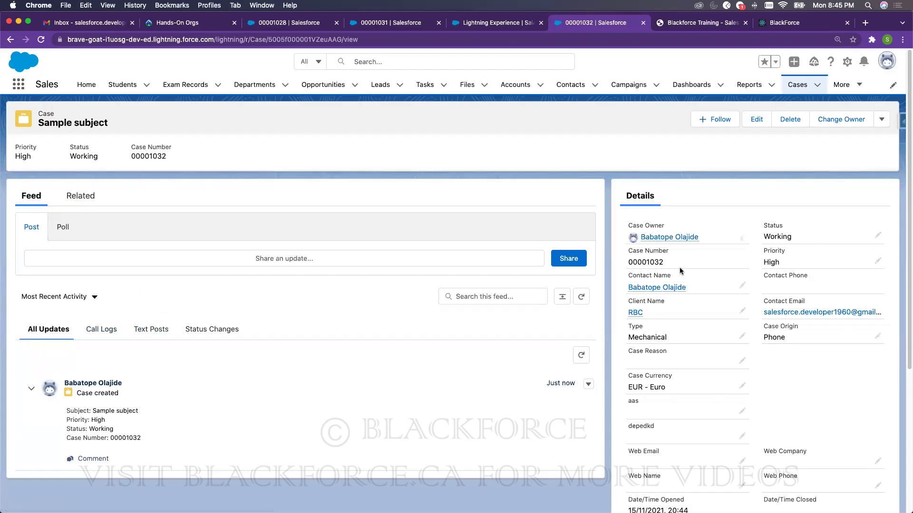
left_click(105, 24)
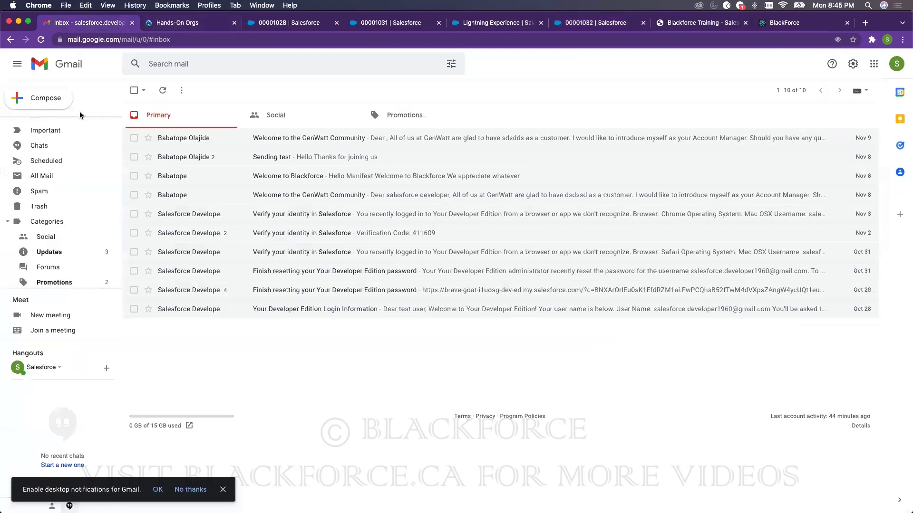
scroll(67, 152, "up", 3)
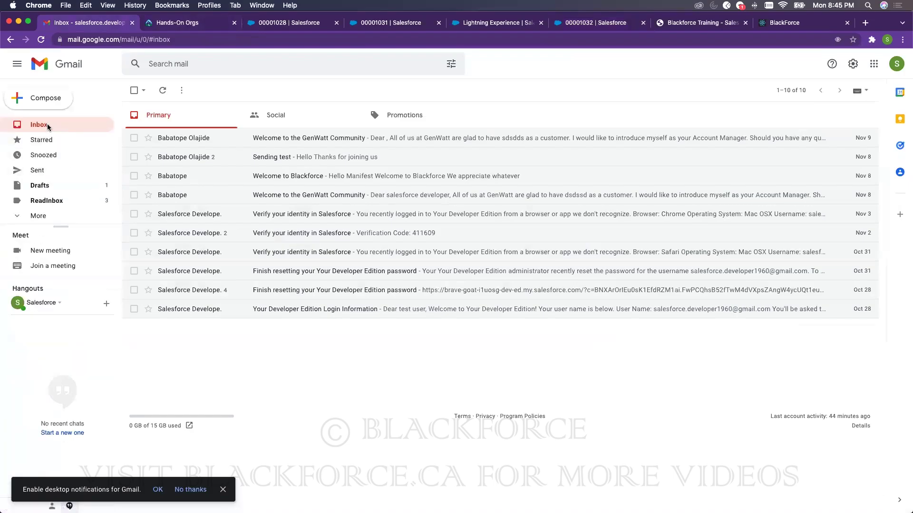
left_click(41, 40)
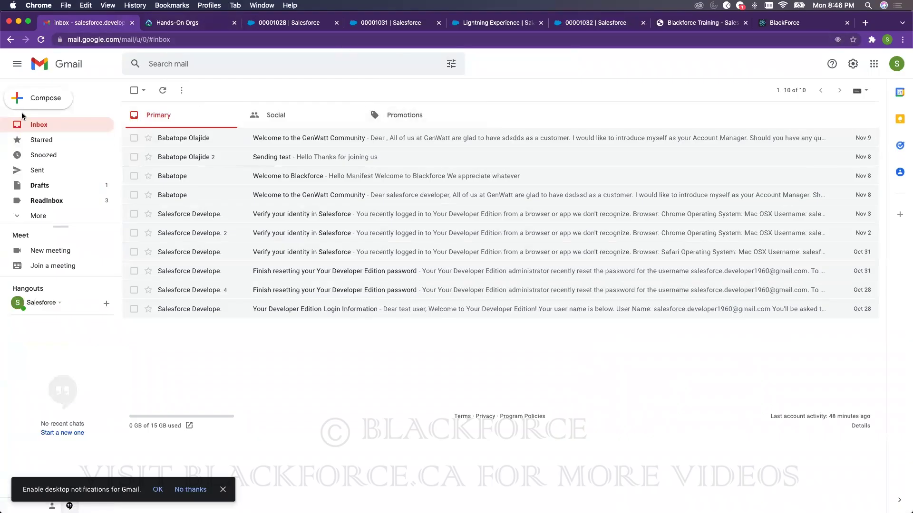
- Search Setup Quick Find for 'email -to' and open the Email-to-Case page under Service
left_click(523, 22)
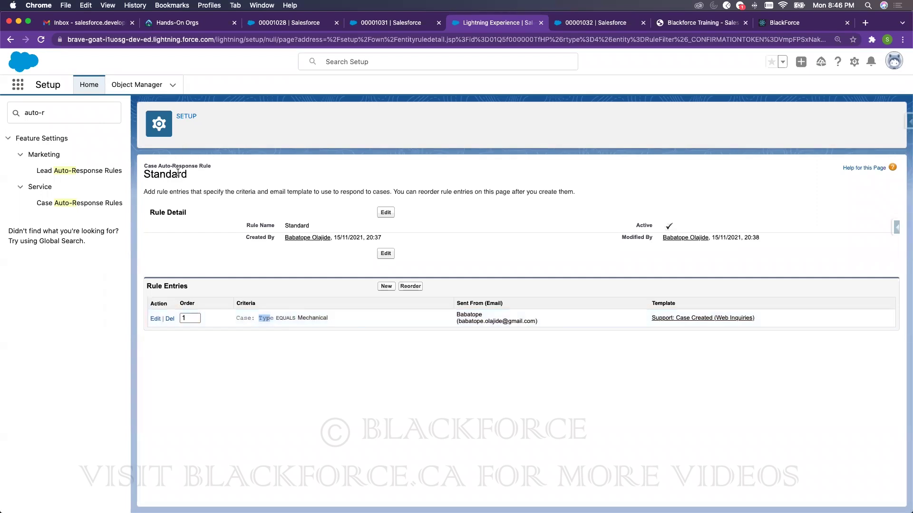
left_click(52, 113)
triple_click(87, 113)
type("email")
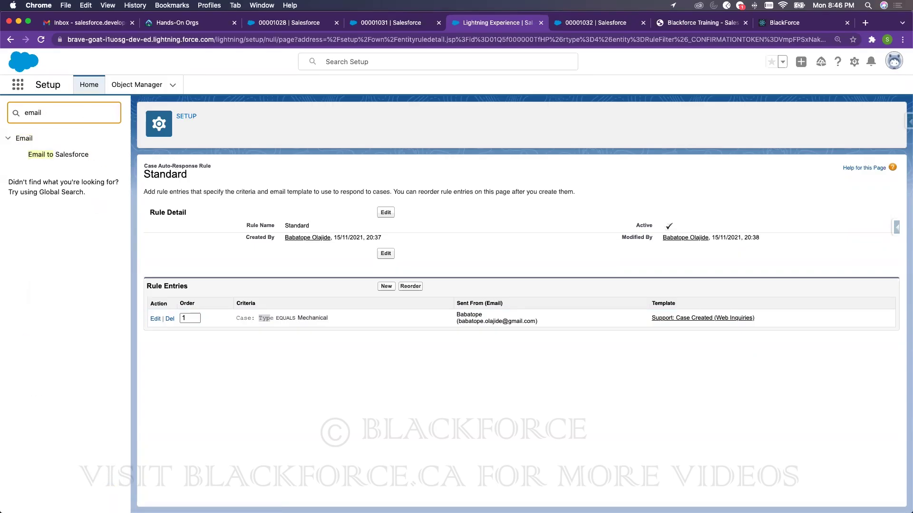
type(" -to")
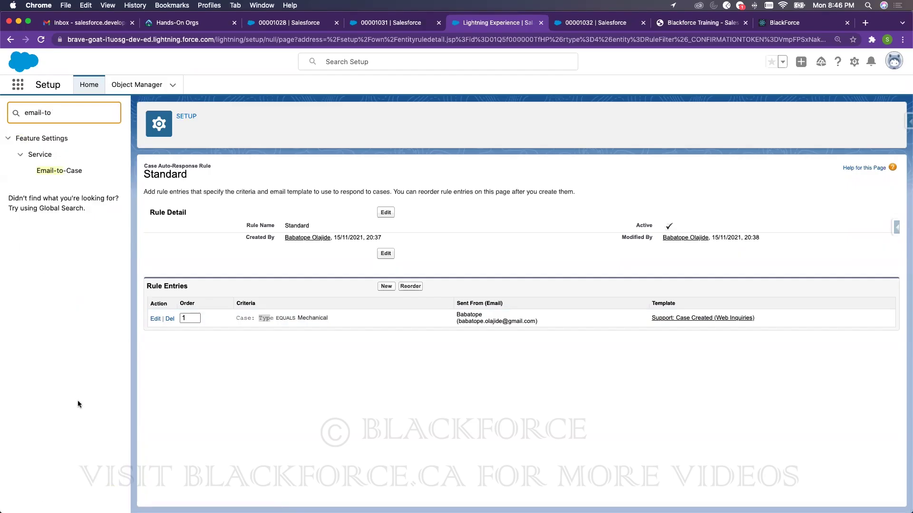
left_click(72, 172)
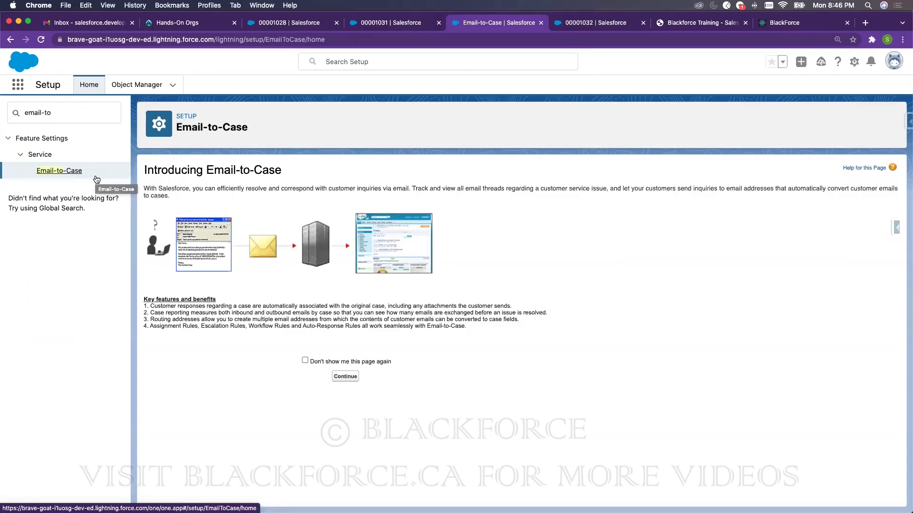
left_click(411, 24)
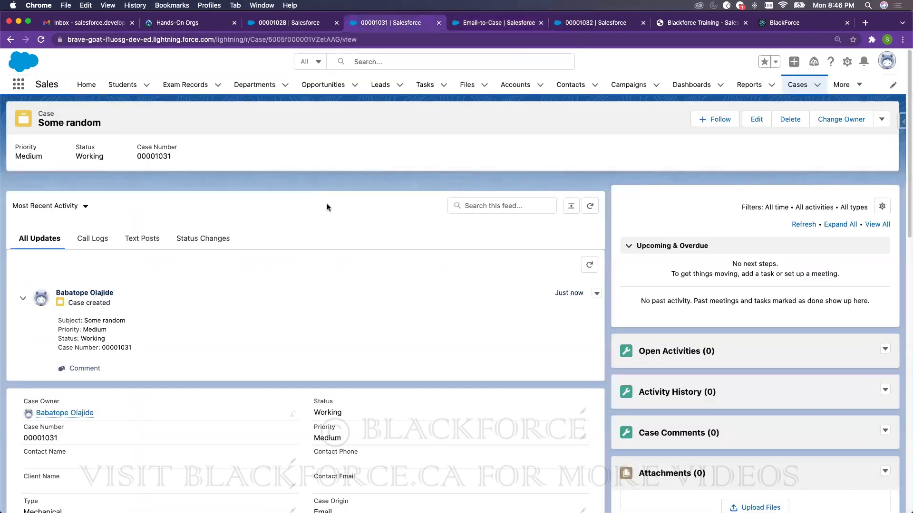
left_click(520, 24)
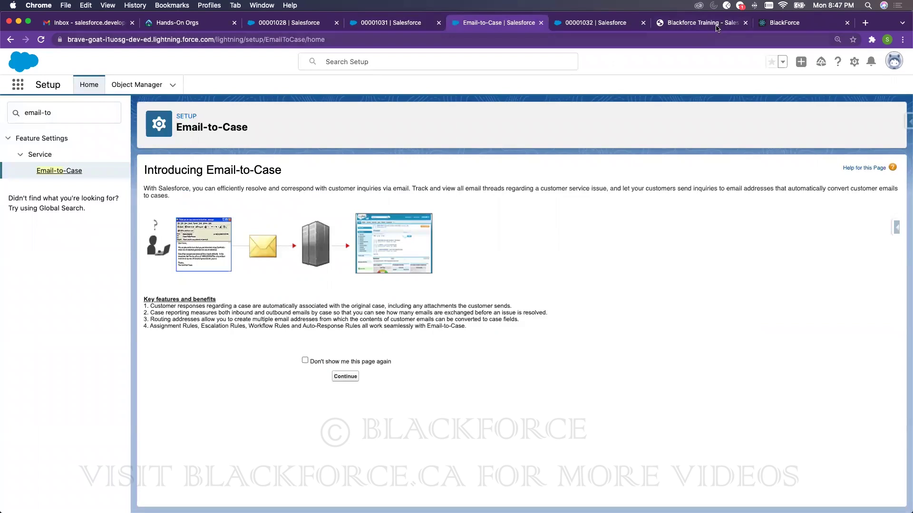
left_click(766, 23)
scroll(560, 272, "down", 10)
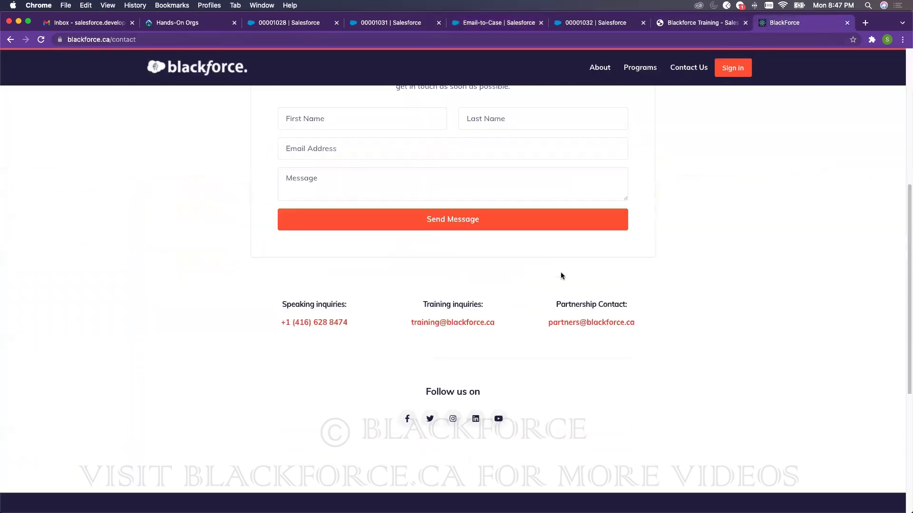
left_click_drag(503, 189, 399, 187)
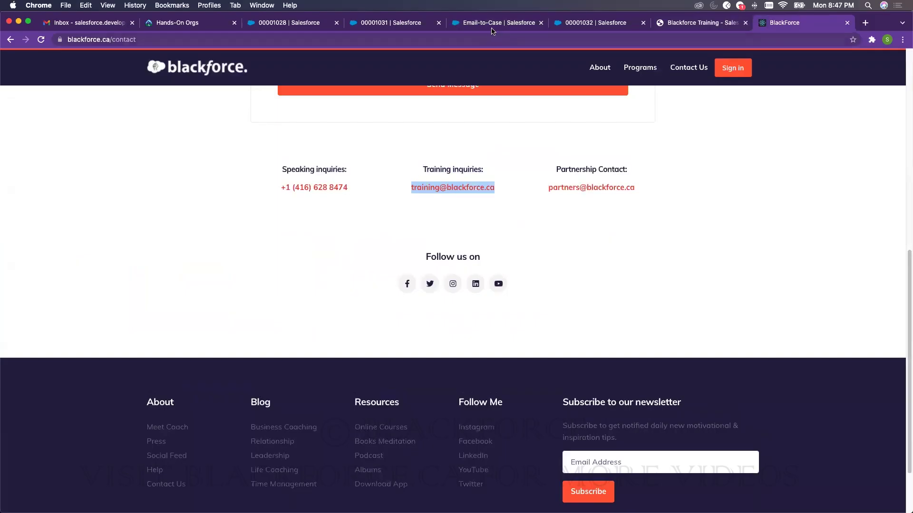
left_click(493, 25)
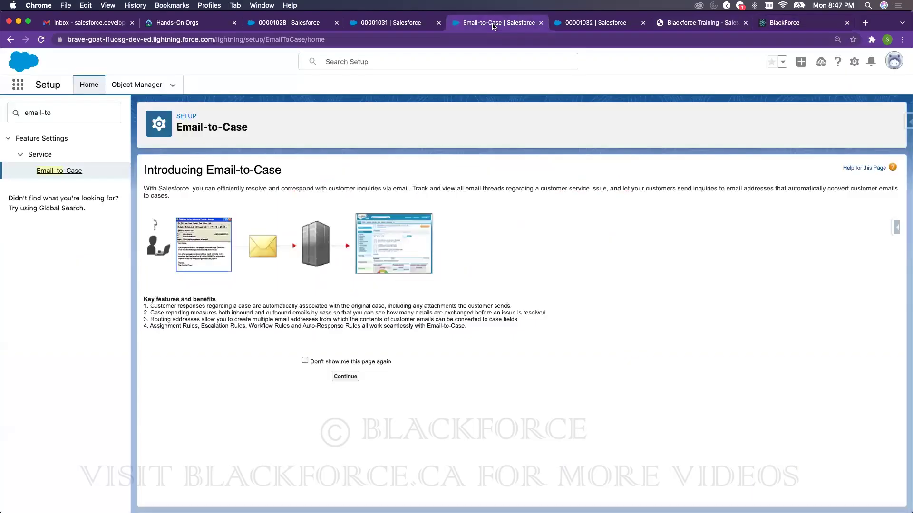
left_click(390, 24)
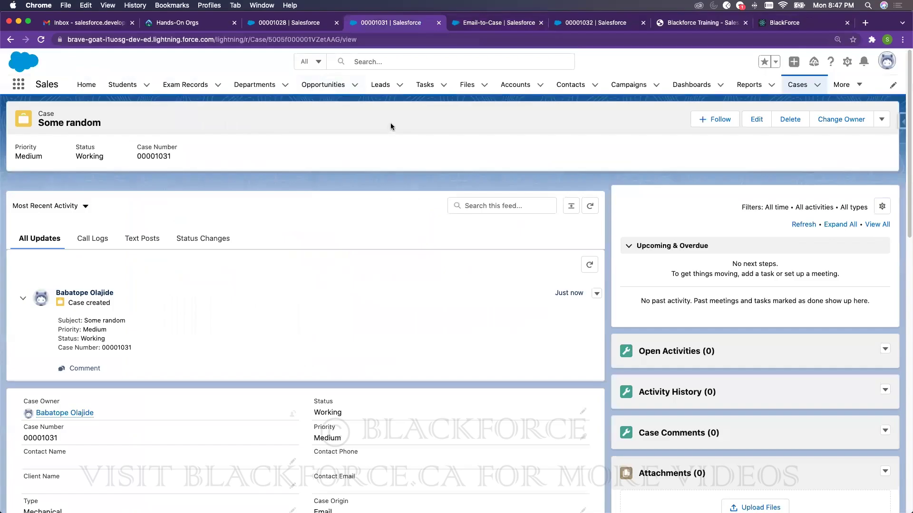
left_click(482, 25)
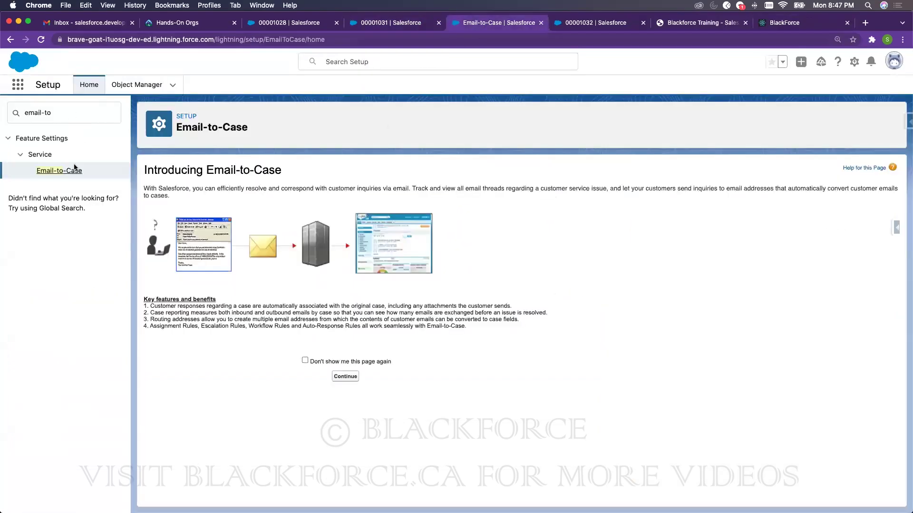
left_click(339, 378)
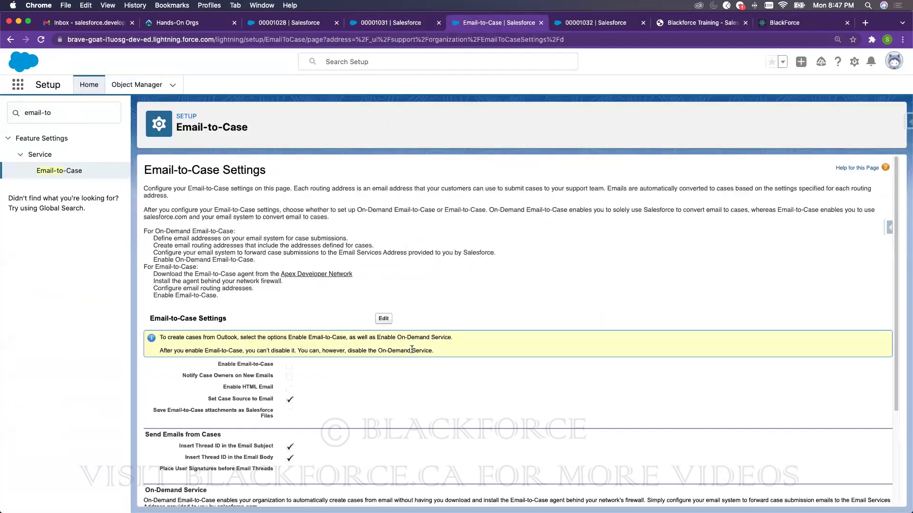
left_click(384, 319)
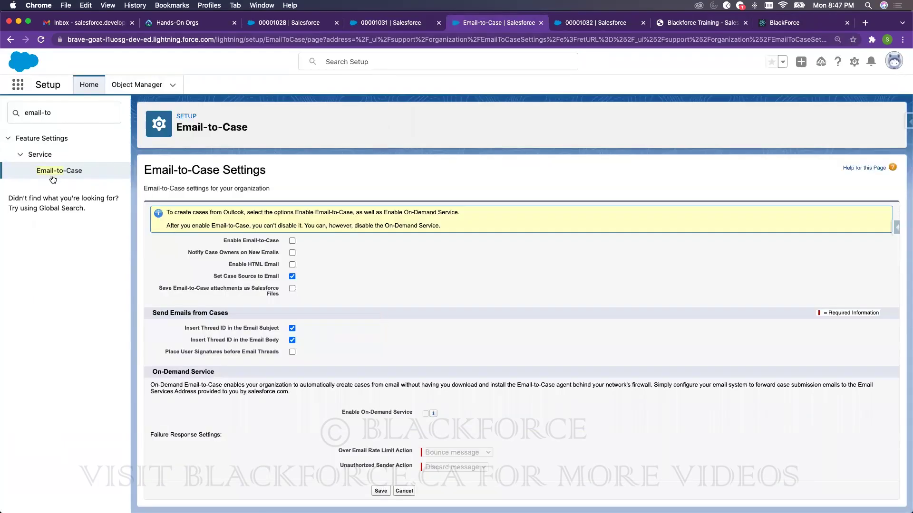
left_click_drag(24, 113, 54, 112)
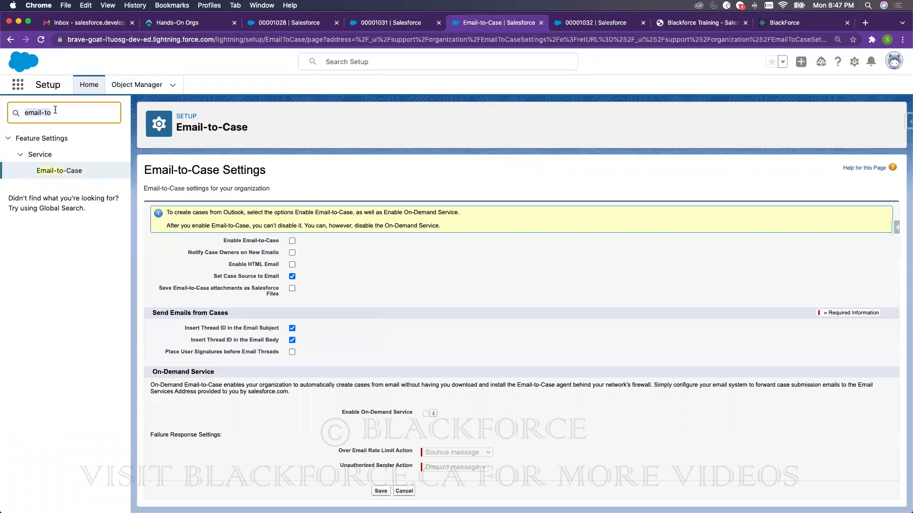
left_click(63, 174)
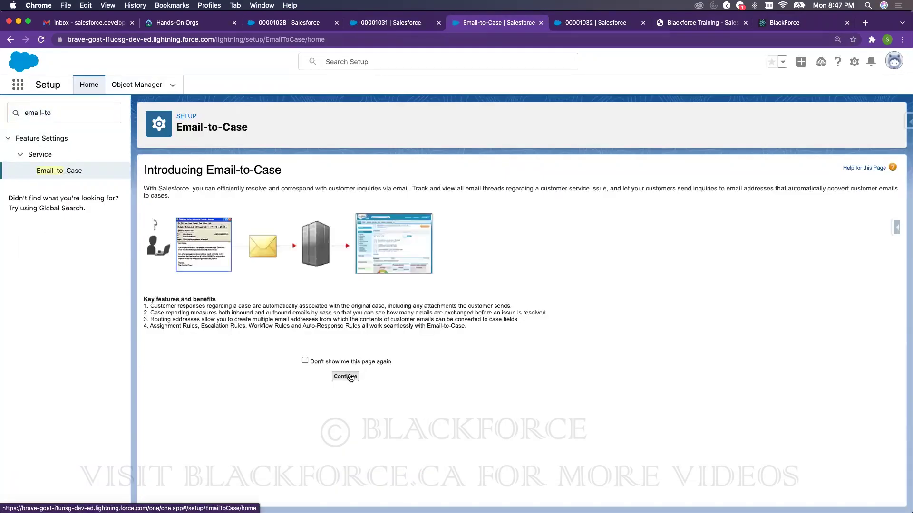
- Enable Email-to-Case, owner notifications and On-Demand Service, keeping default failure actions, and save
left_click(350, 377)
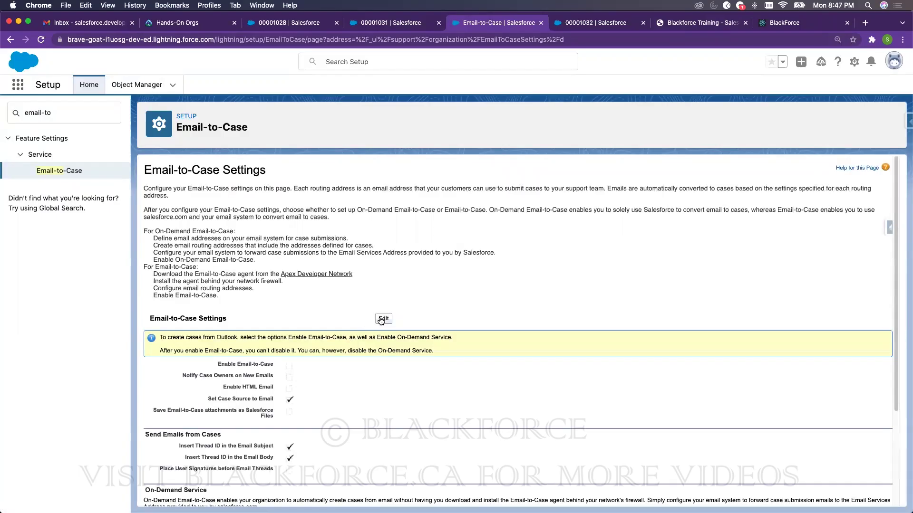
left_click(383, 319)
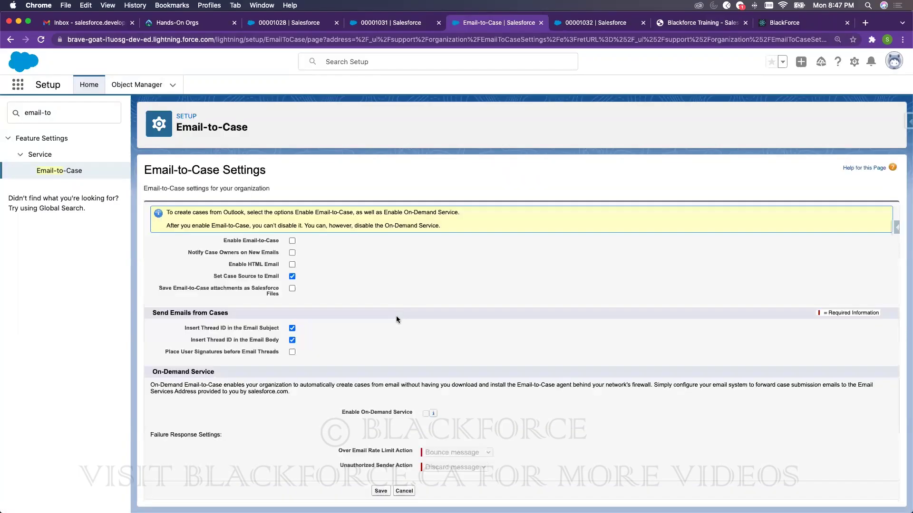
left_click(291, 241)
left_click(292, 252)
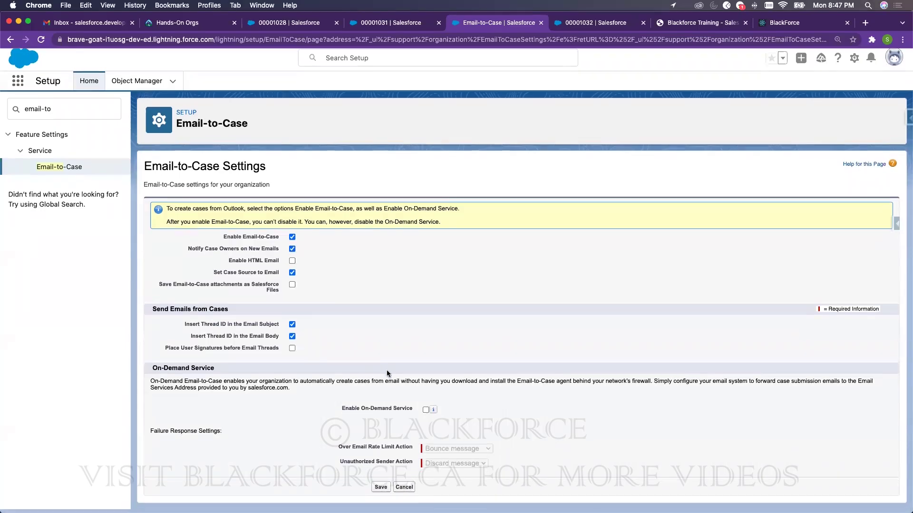
left_click(425, 413)
left_click(434, 455)
left_click(578, 403)
left_click(455, 466)
left_click(562, 438)
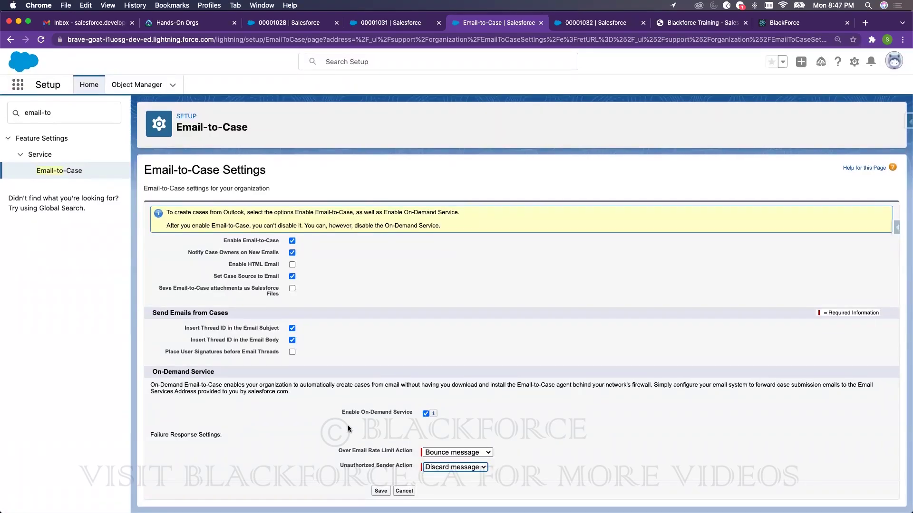
left_click(379, 492)
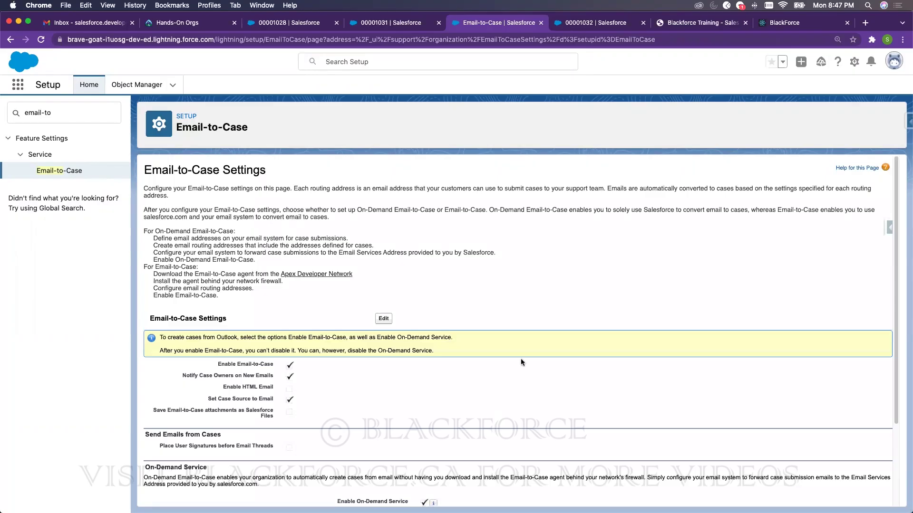
scroll(507, 357, "down", 3)
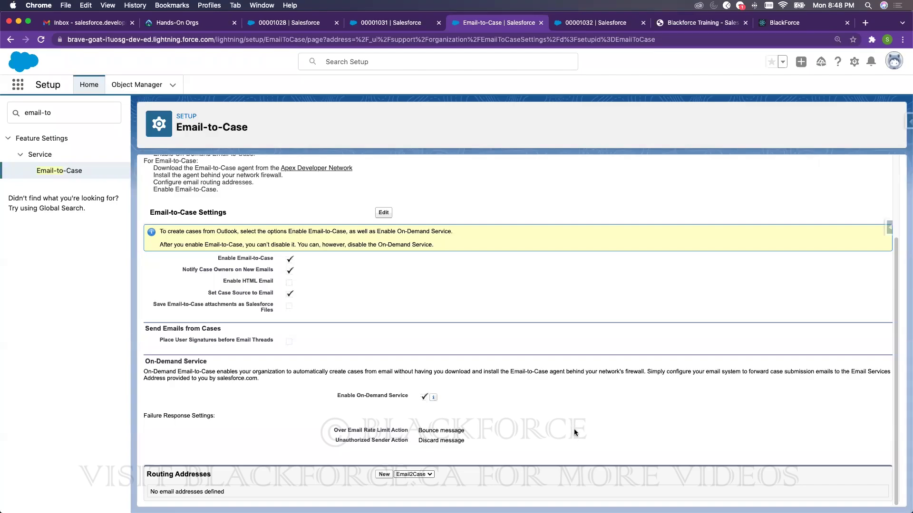
- Add a new routing address named 'Training Email to Case' with the user's Gmail address
left_click(384, 475)
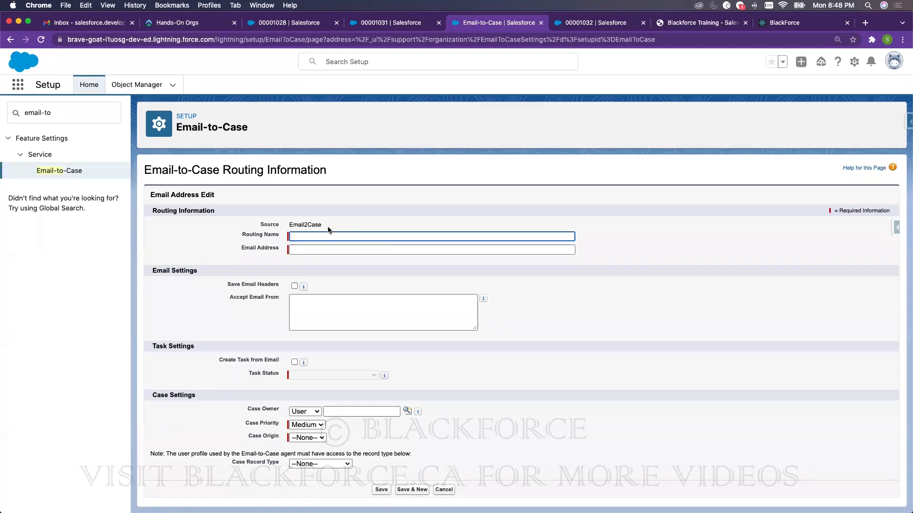
type("Training Email to Case")
left_click(451, 250)
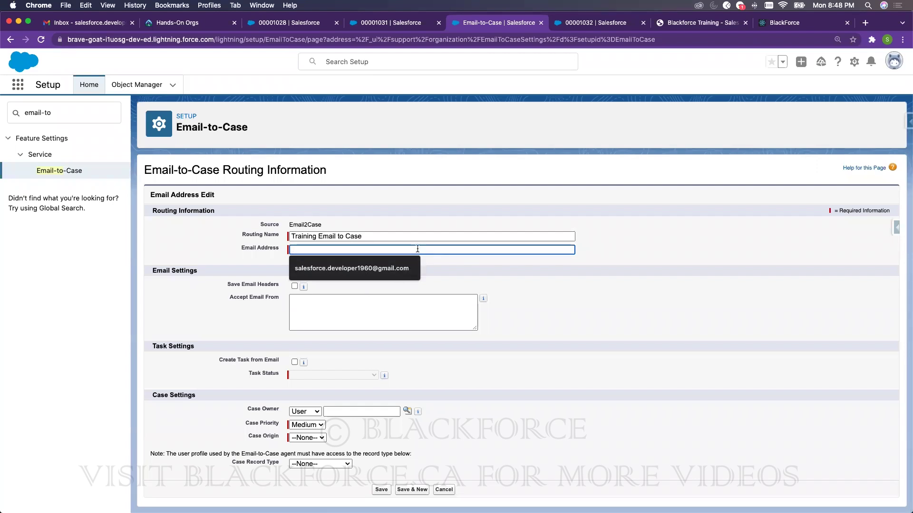
left_click(469, 289)
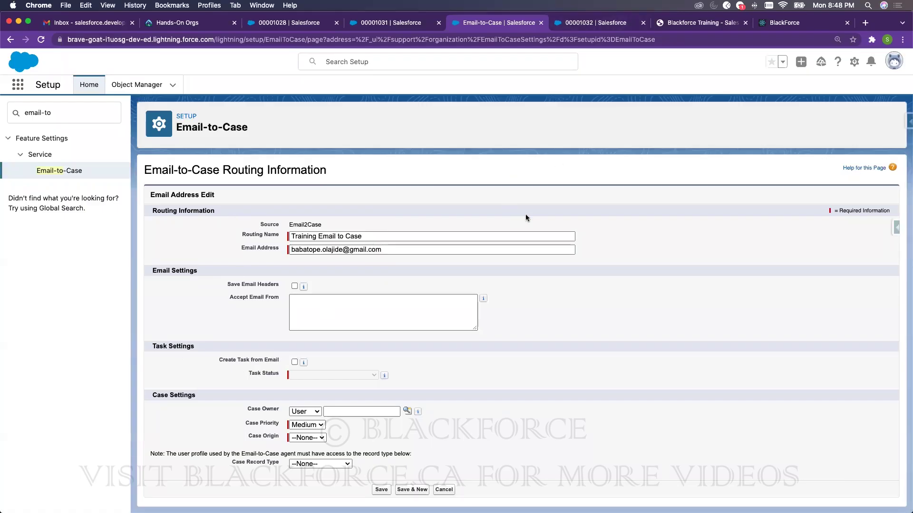
- Turn on Create Task from Email with status In Progress and make test user the case owner
left_click(294, 362)
left_click(297, 373)
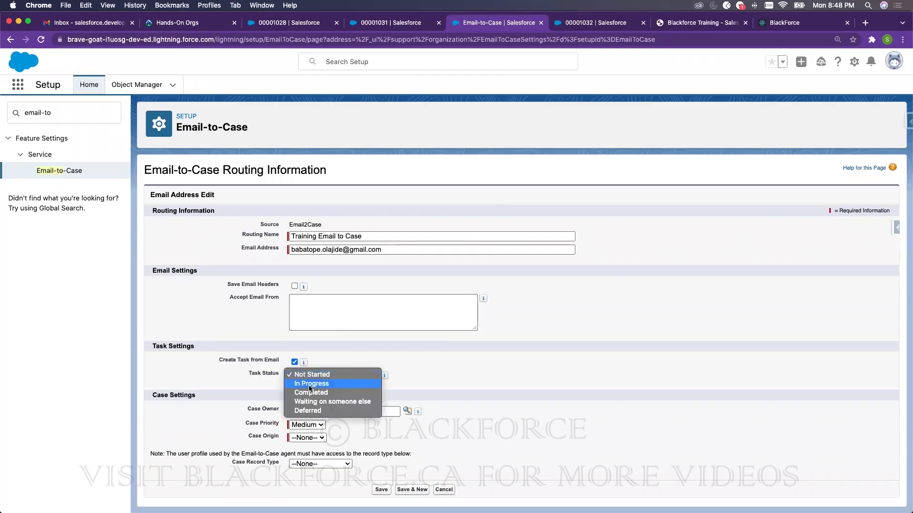
left_click(312, 387)
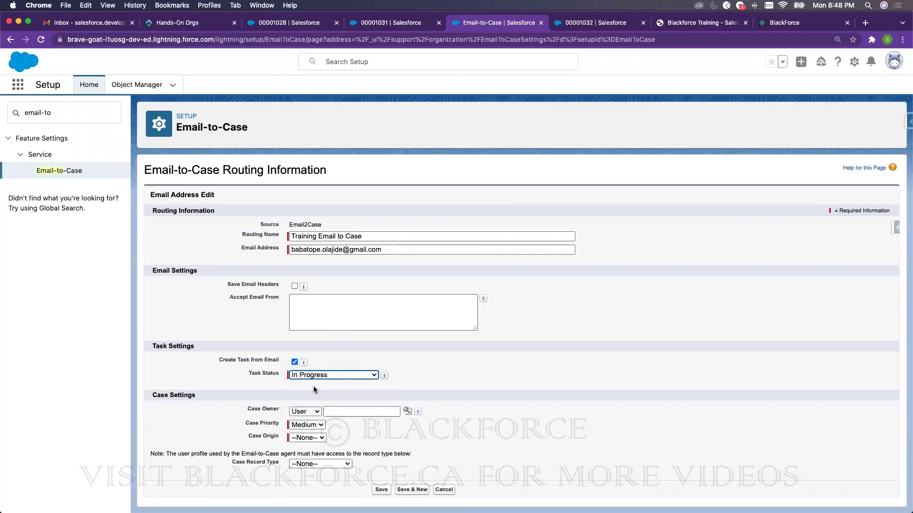
left_click(362, 376)
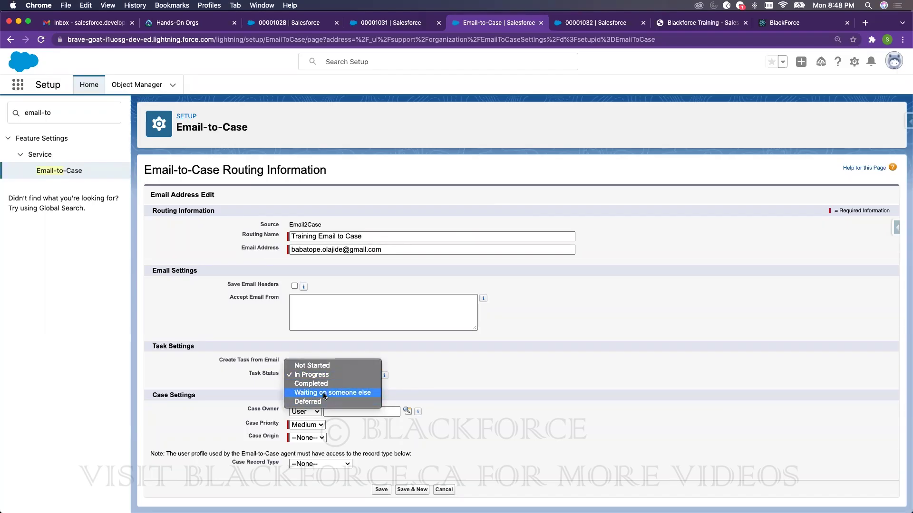
left_click(544, 361)
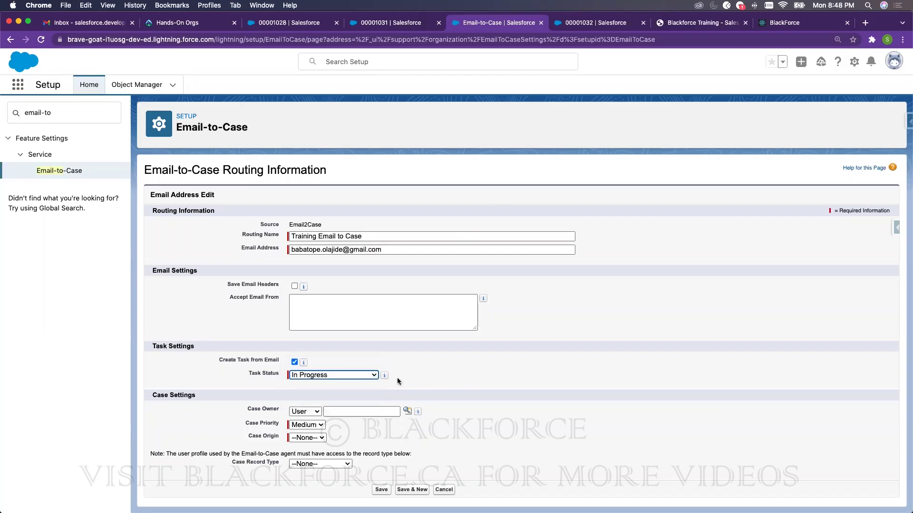
left_click(309, 412)
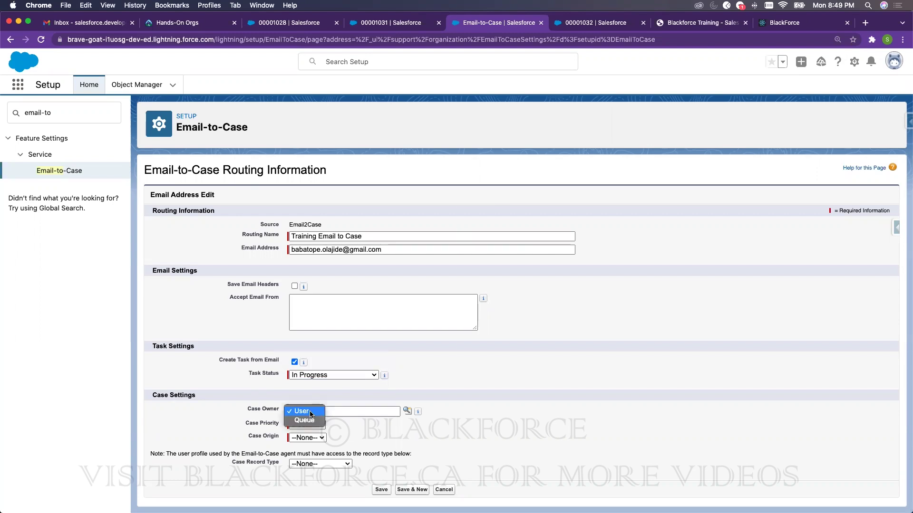
left_click(401, 417)
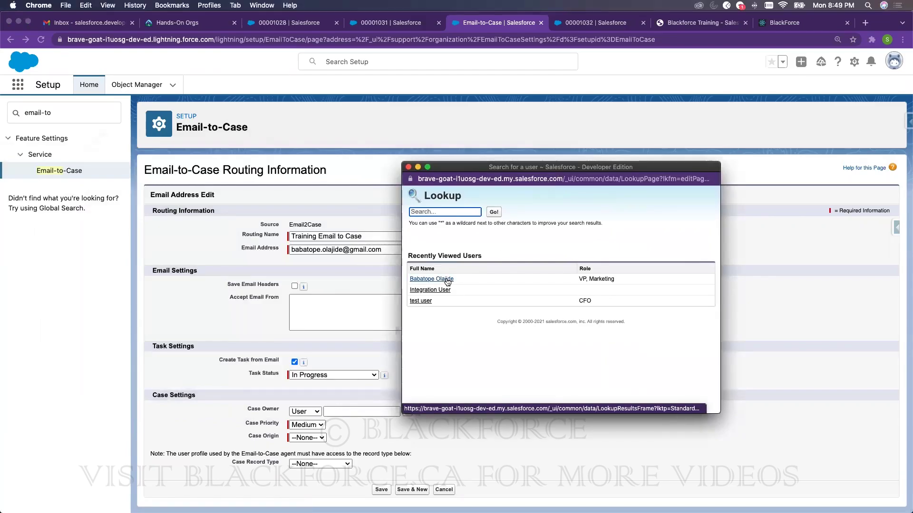
left_click(422, 301)
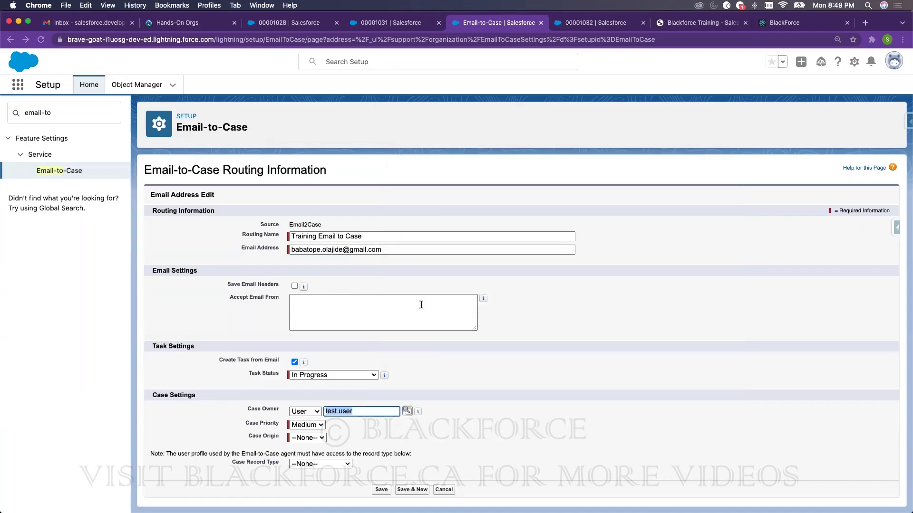
- Set case priority Low, origin Email and record type Subscribers, then try saving the routing address
left_click(316, 425)
left_click(332, 436)
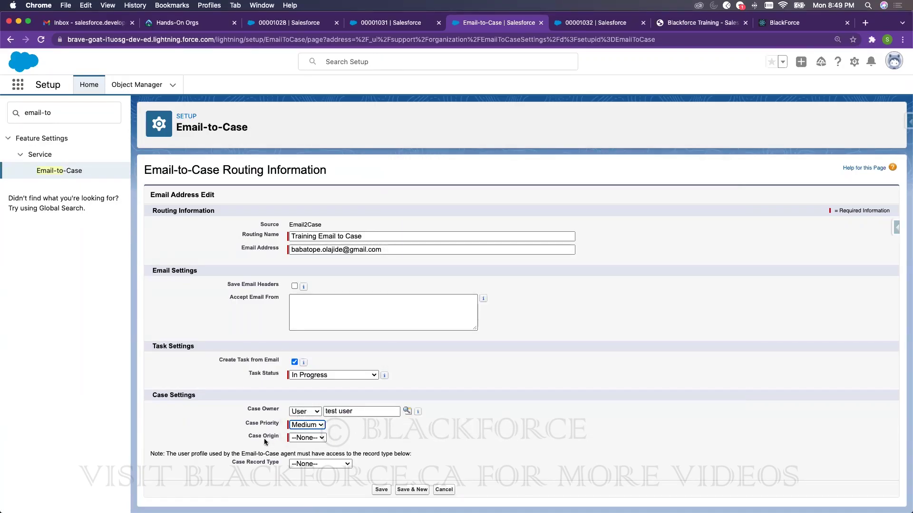
left_click(307, 438)
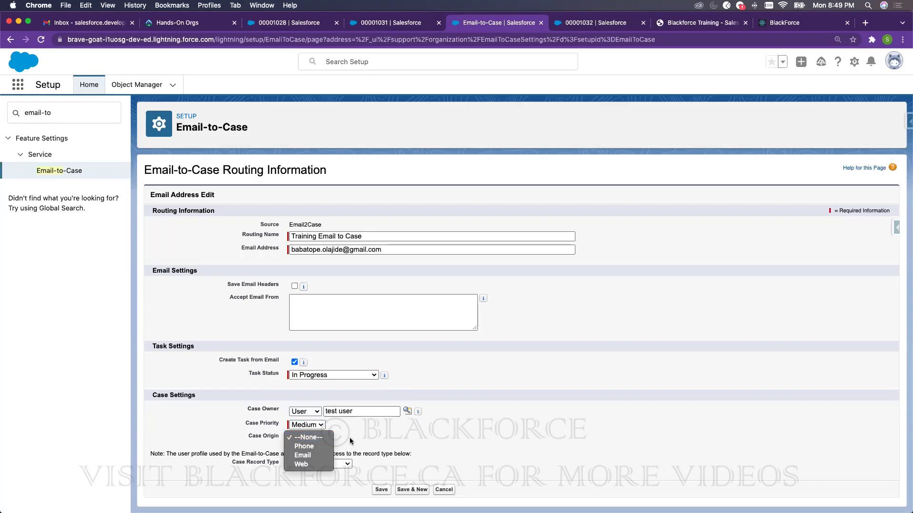
left_click(299, 456)
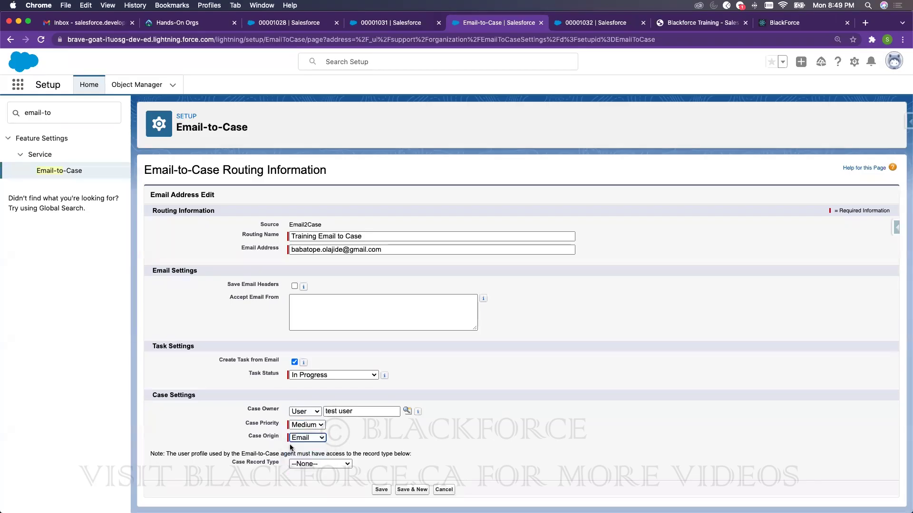
left_click(318, 425)
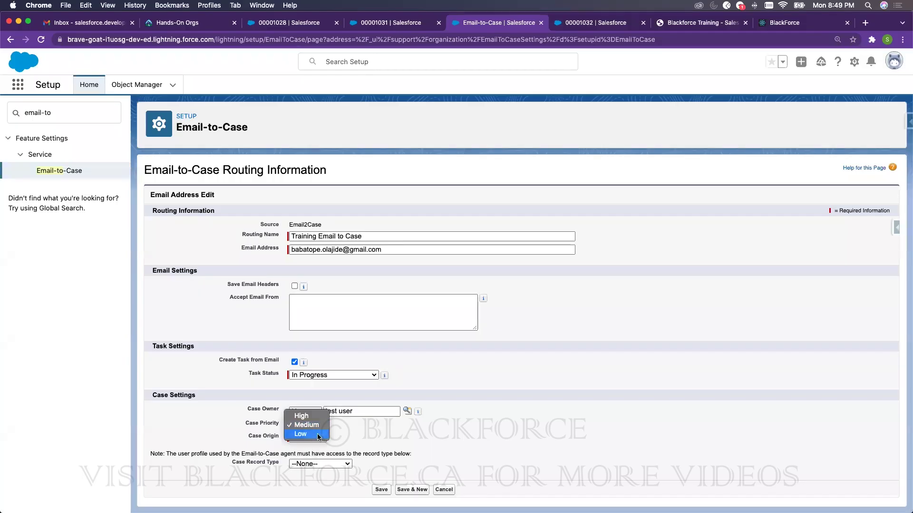
left_click(307, 436)
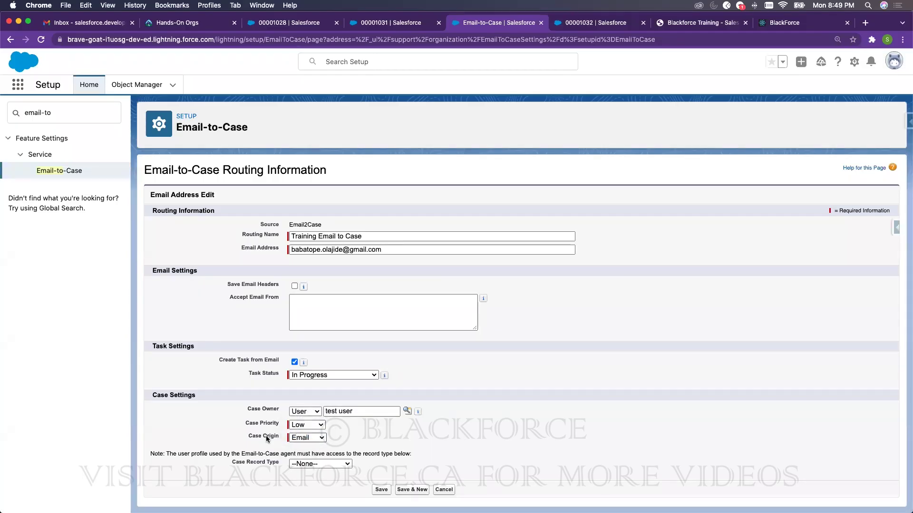
left_click(315, 464)
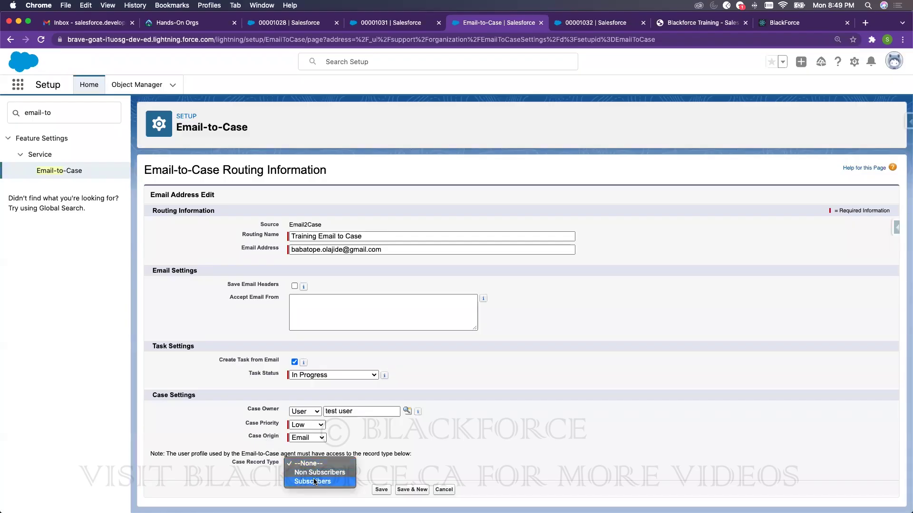
left_click(314, 482)
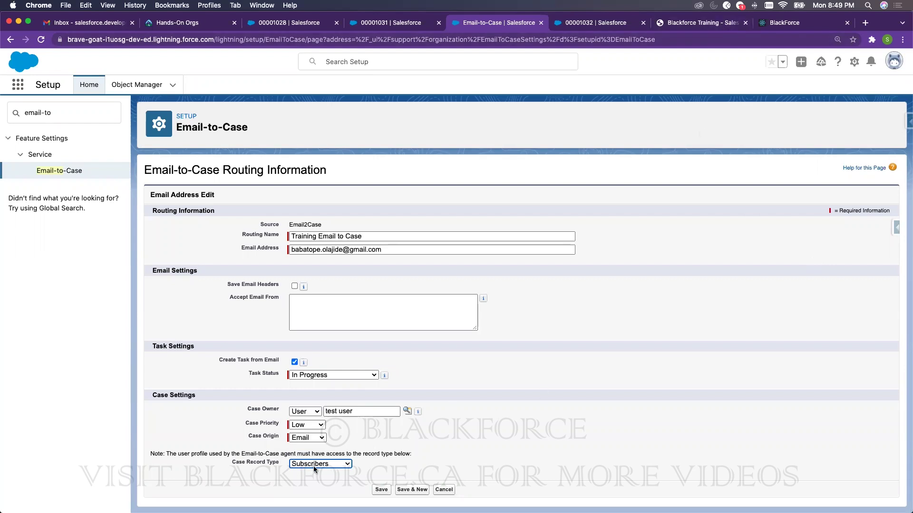
left_click(381, 490)
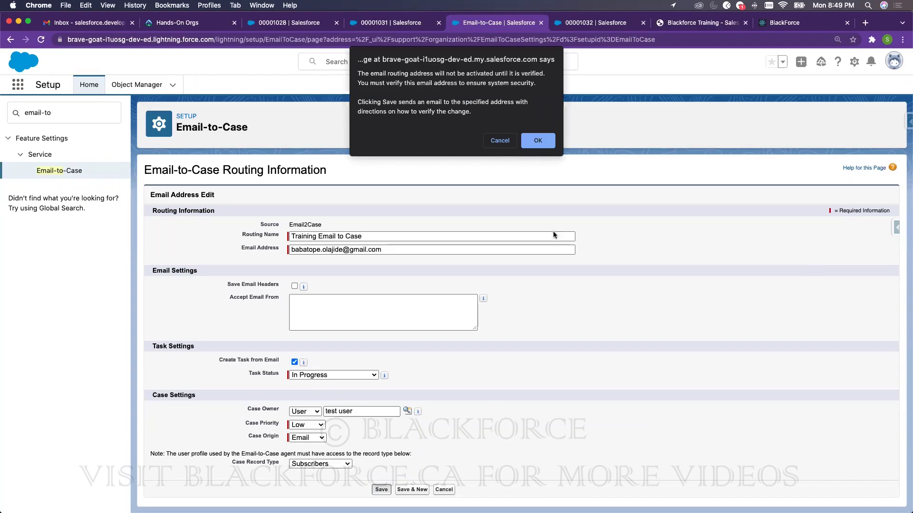
left_click(540, 139)
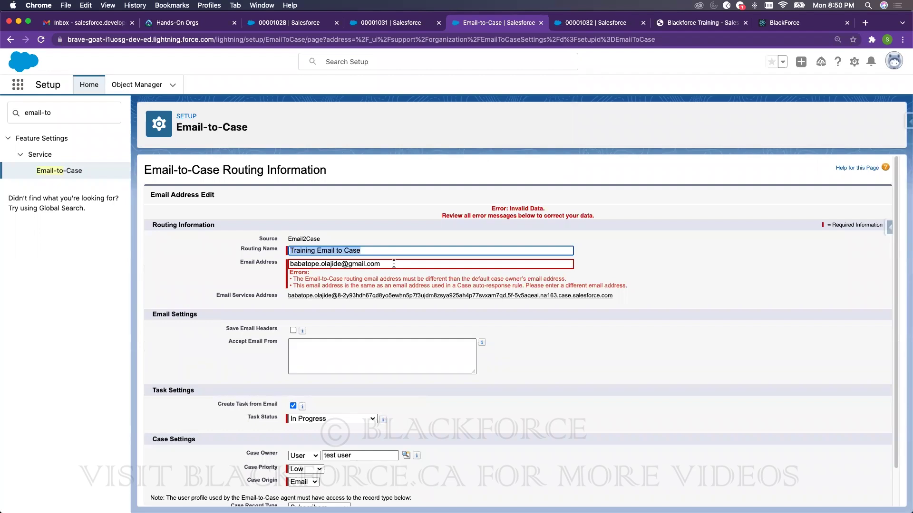
- Replace the routing address's email with a different company address, save, and confirm verification
left_click_drag(341, 263, 229, 260)
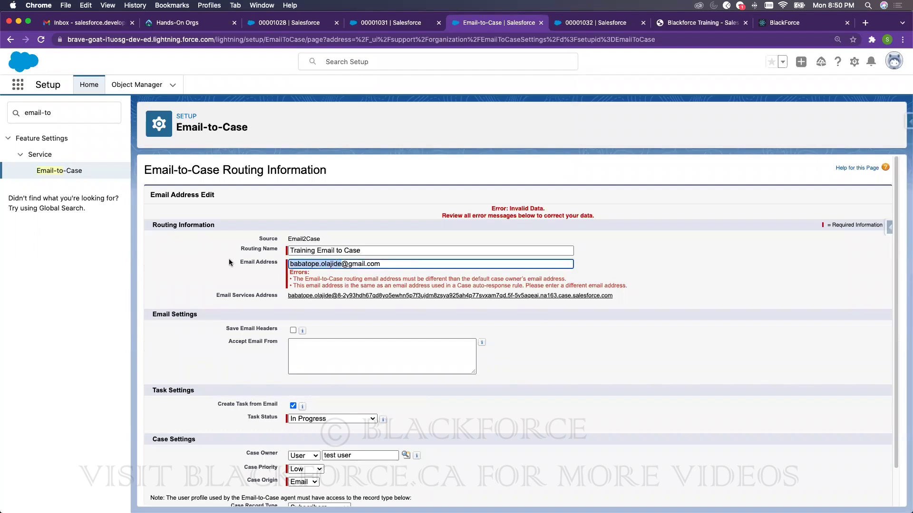
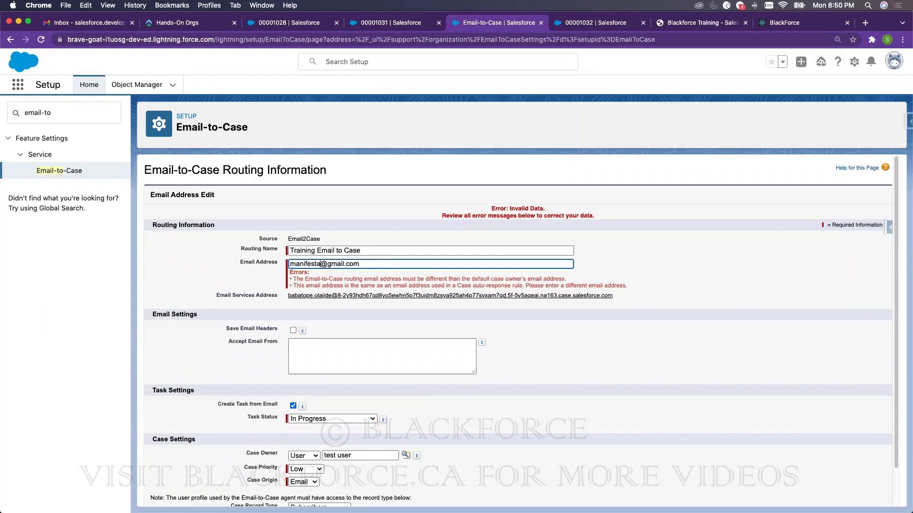
left_click(637, 374)
scroll(581, 337, "down", 2)
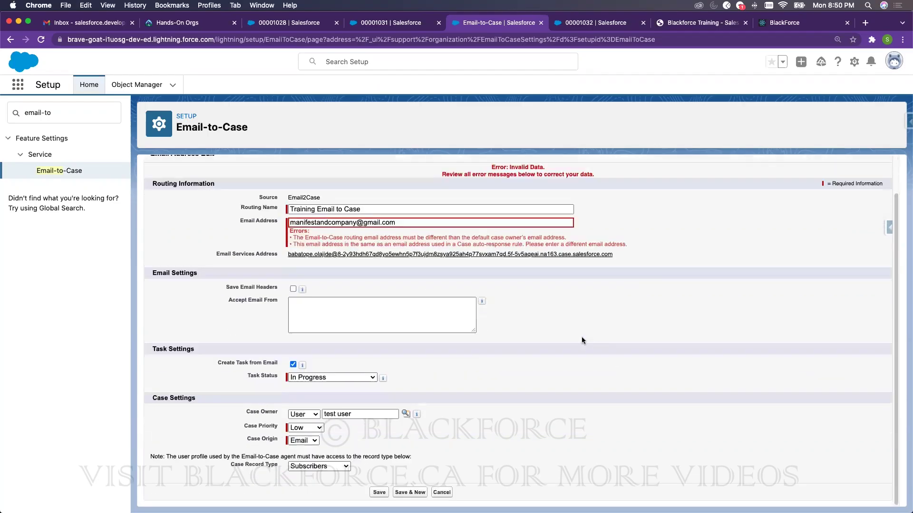
left_click(379, 492)
left_click(546, 136)
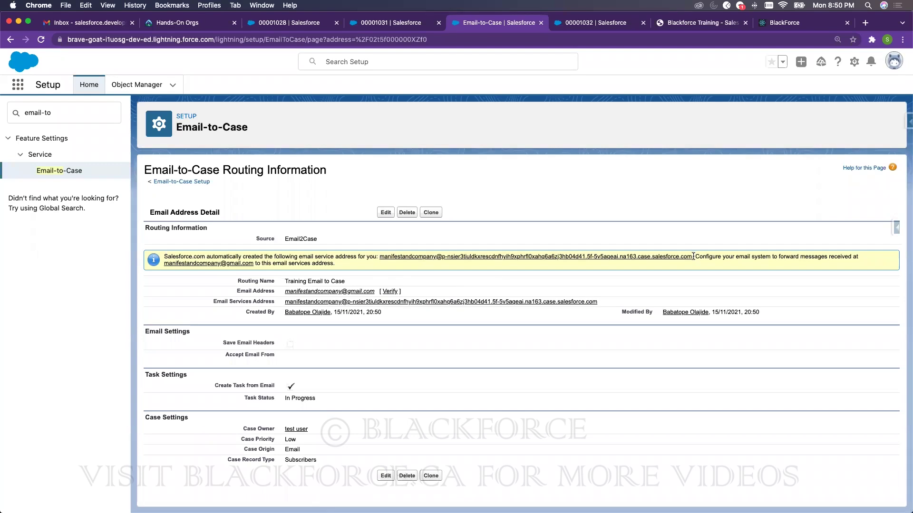
- Turn on Save Email Headers for the Training Email to Case routing address and save it
left_click_drag(693, 255, 379, 256)
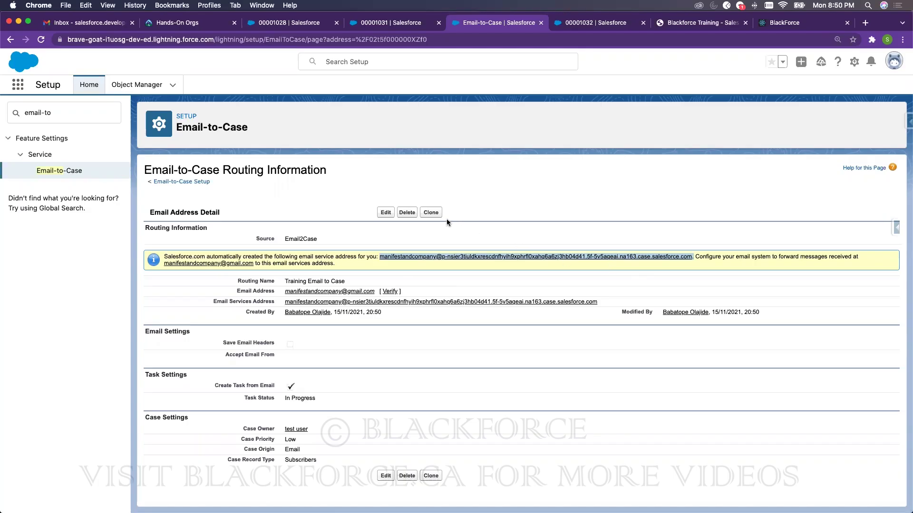
left_click(388, 213)
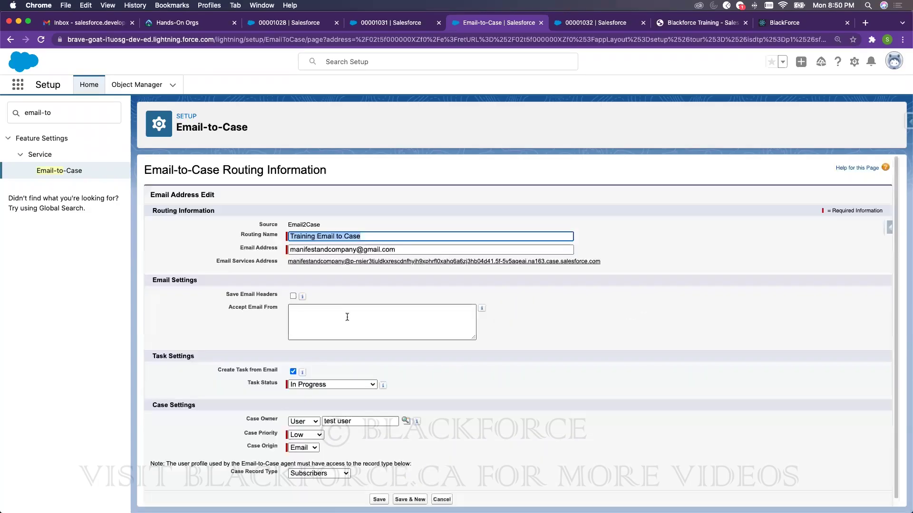
left_click(293, 296)
left_click(379, 499)
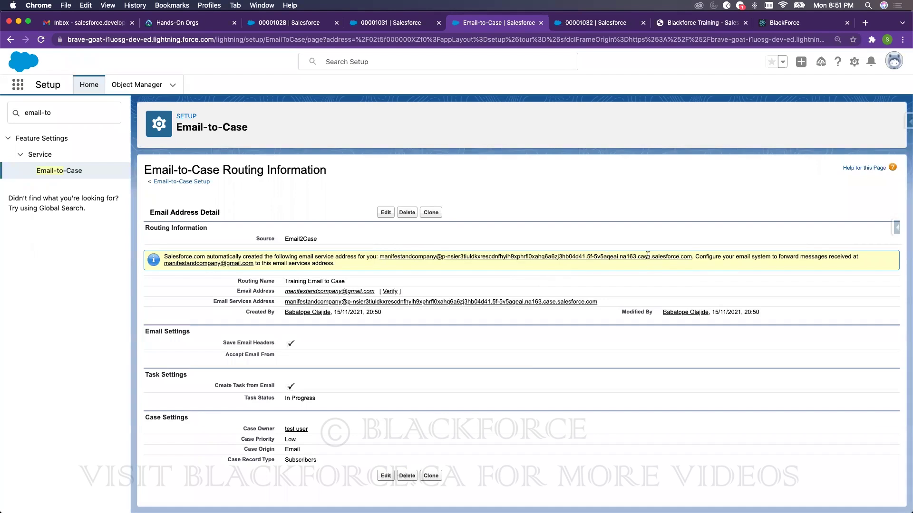
- Load bluehost.com in a new browser tab
left_click(864, 24)
type("b")
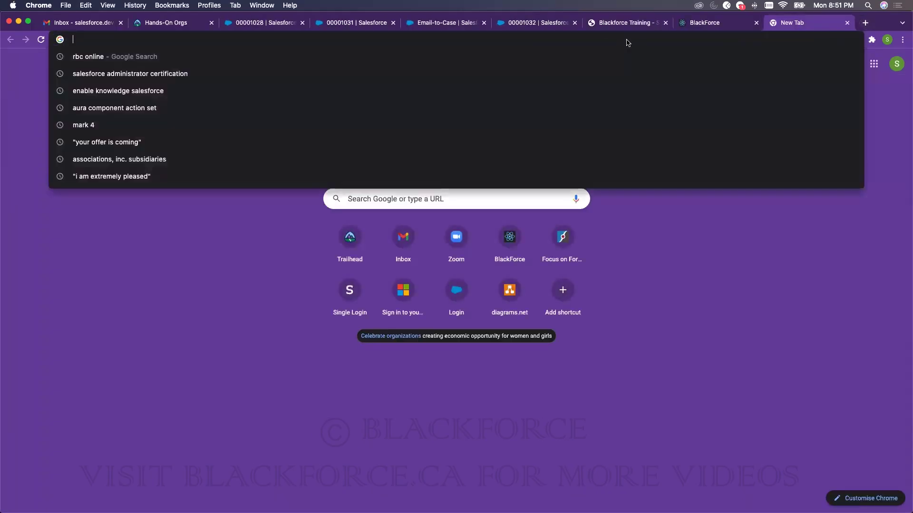
type("luehos")
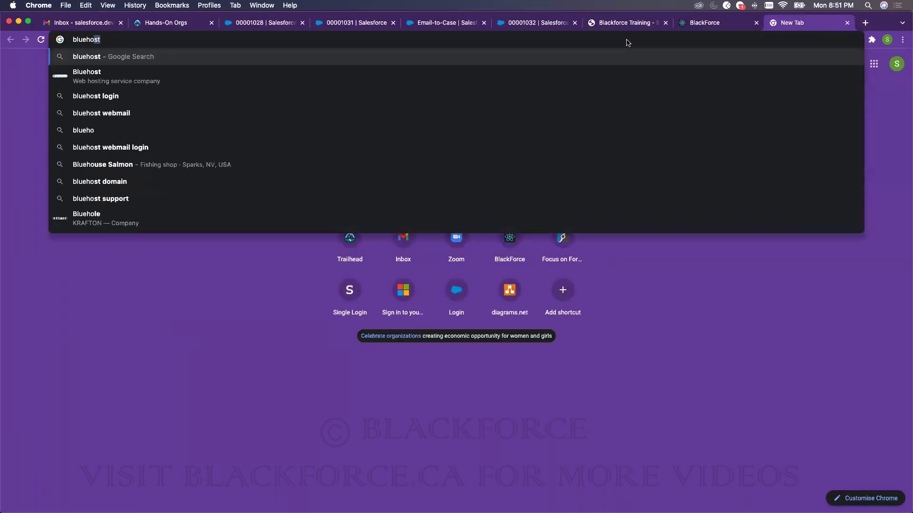
type("t.co")
key("Return")
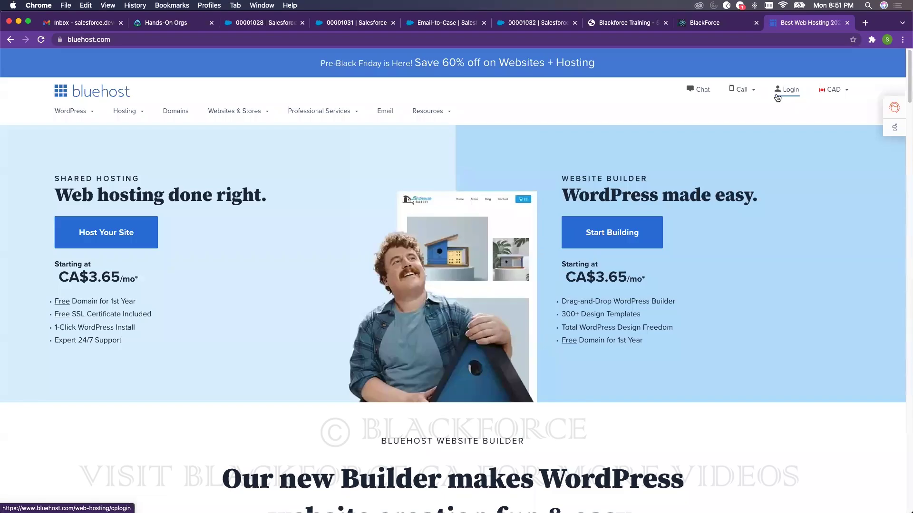
- Enter the company's email address in the address bar, then return to the Email-to-Case routing page
left_click(678, 42)
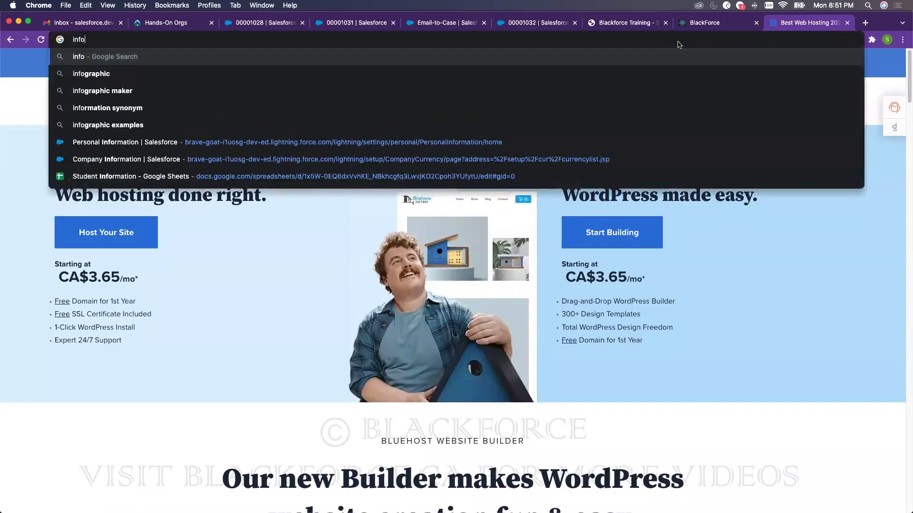
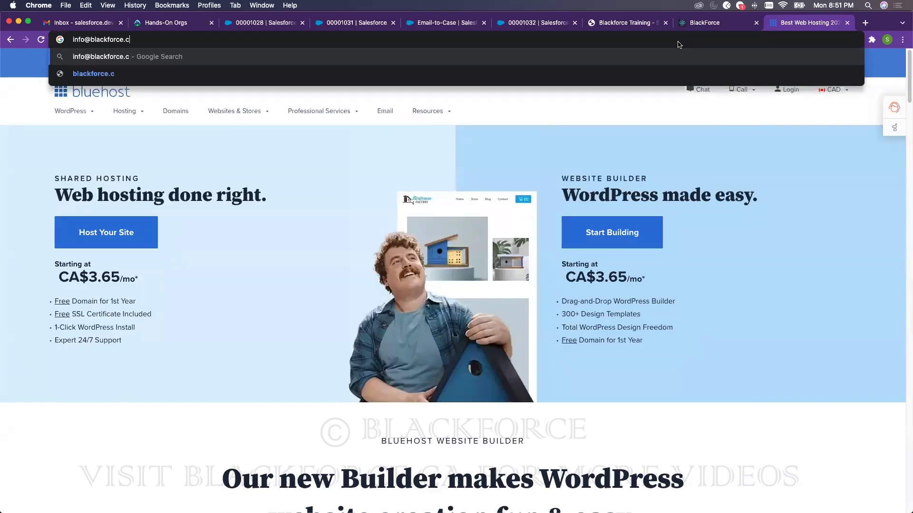
left_click_drag(140, 40, 69, 37)
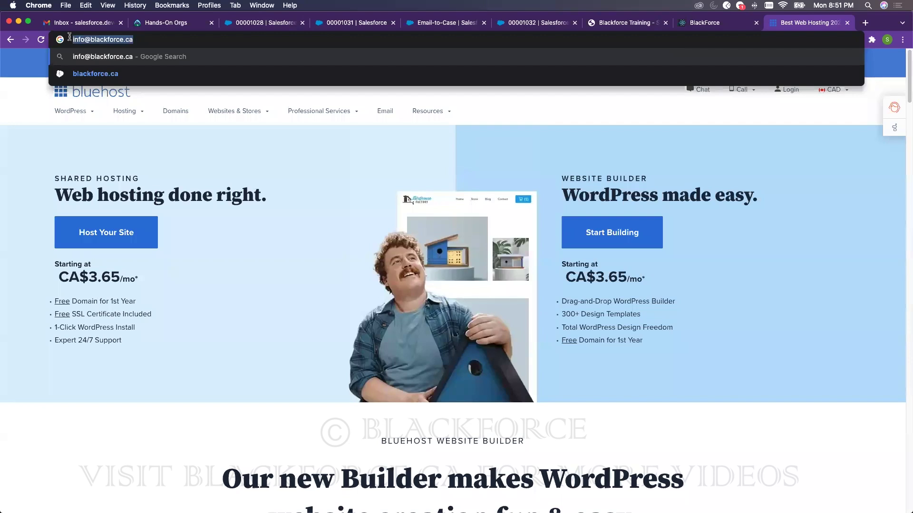
left_click(428, 23)
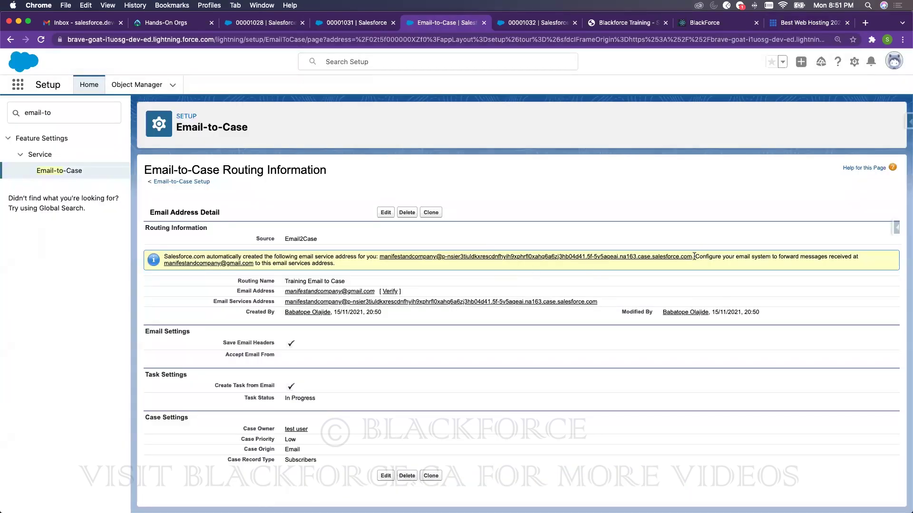
- Reload the Email-to-Case routing page to refresh the routing address's verification status
left_click_drag(693, 257, 380, 255)
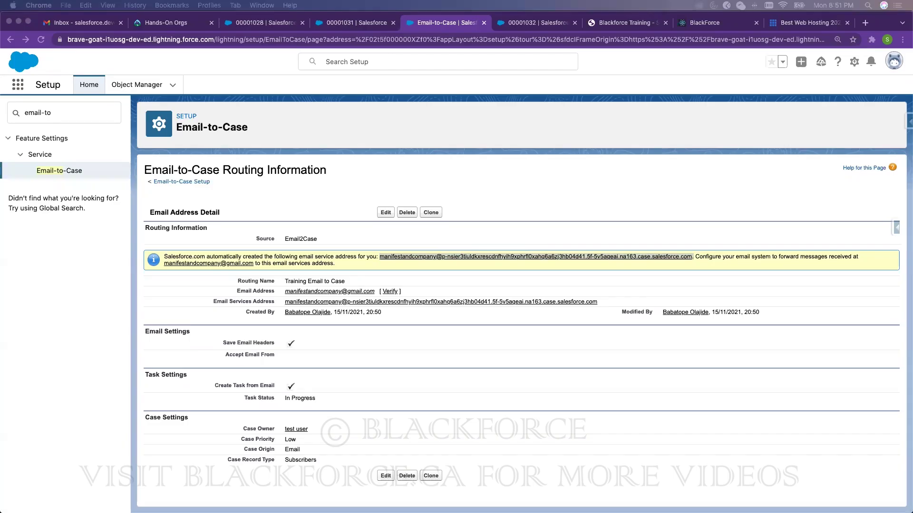
left_click(636, 273)
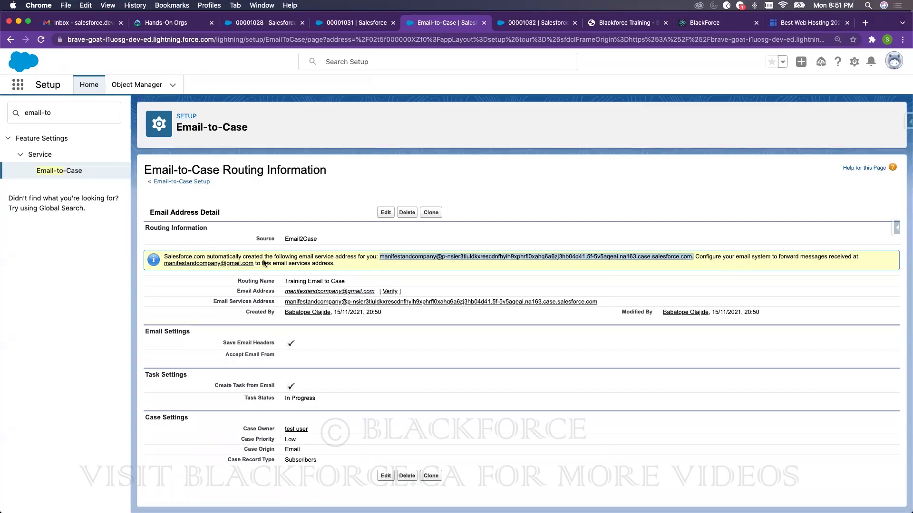
key("super+Tab")
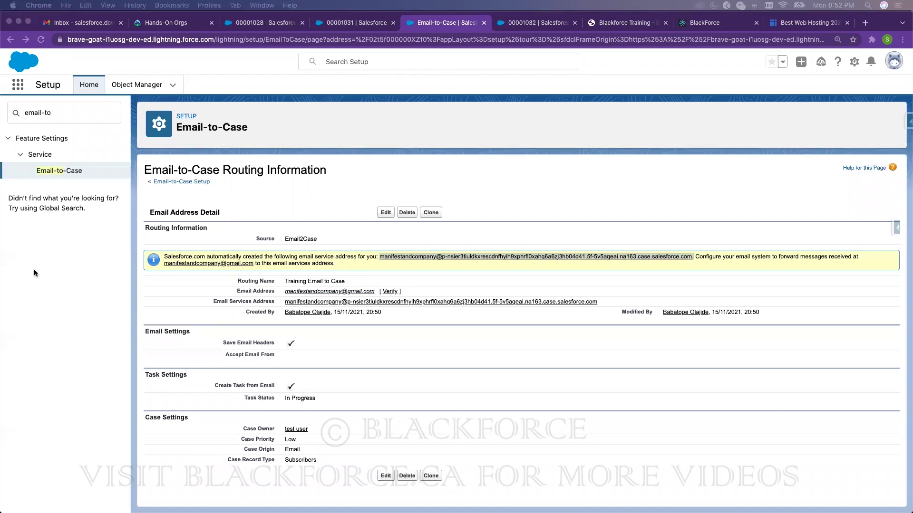
left_click(41, 42)
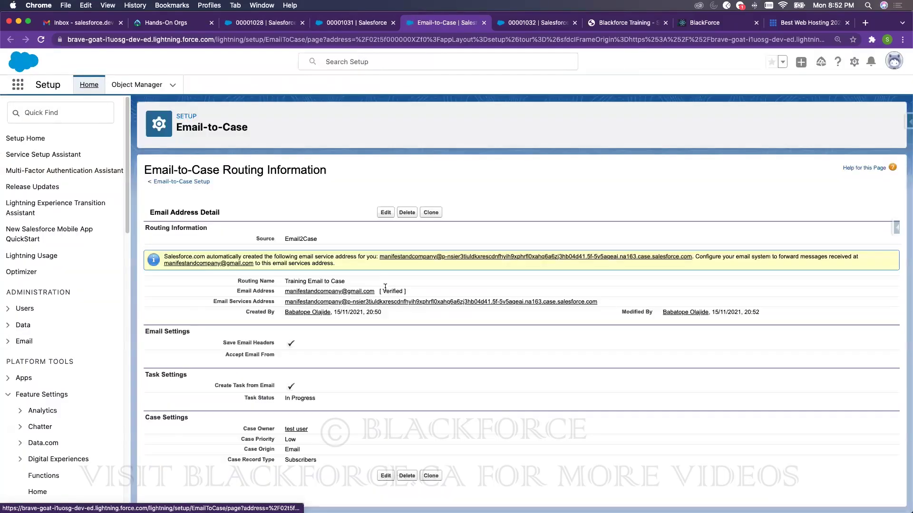
- Confirm the routing address shows Verified and copy the full email services address
double_click(392, 290)
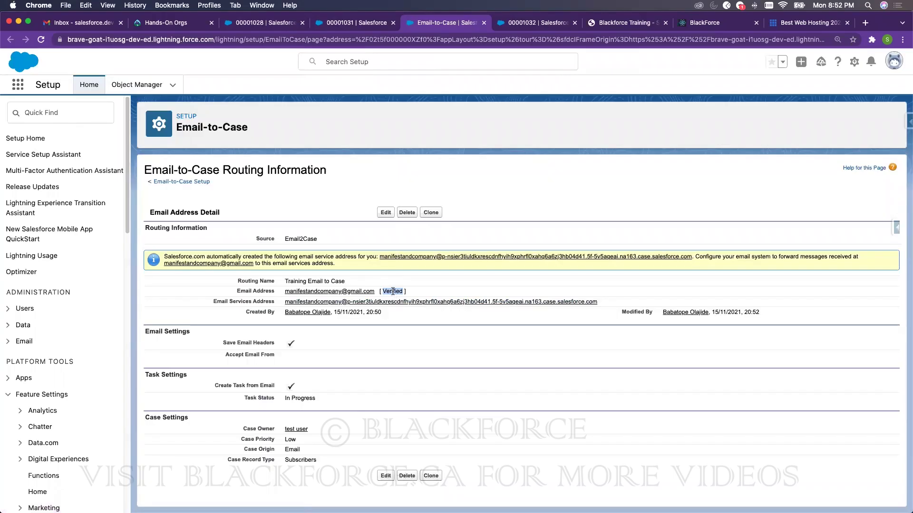
left_click(392, 289)
left_click_drag(690, 256, 381, 257)
key("super+c")
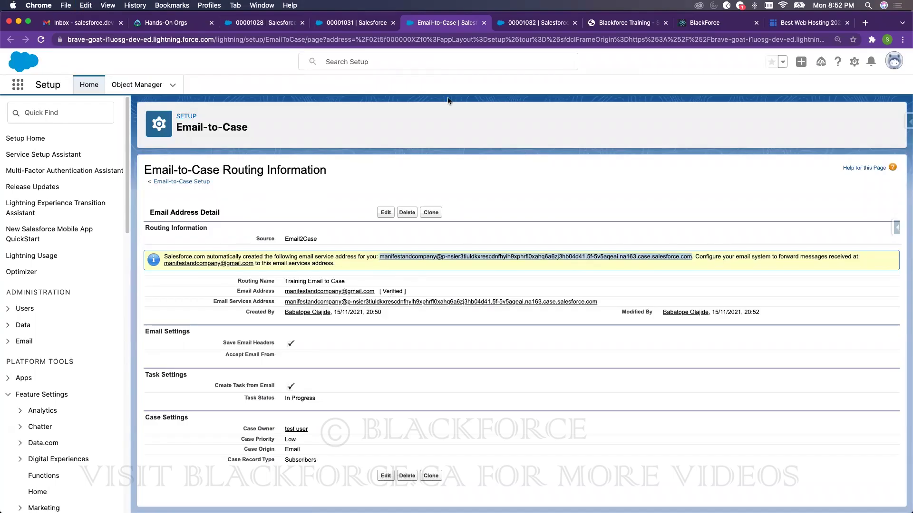
left_click(360, 27)
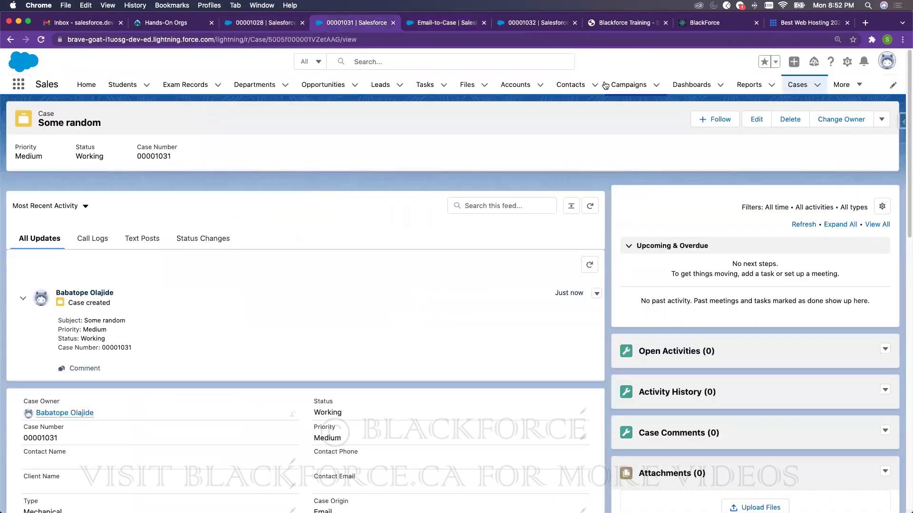
- Start a new Gmail message with the subject 'Sample Case from Email'
left_click(82, 22)
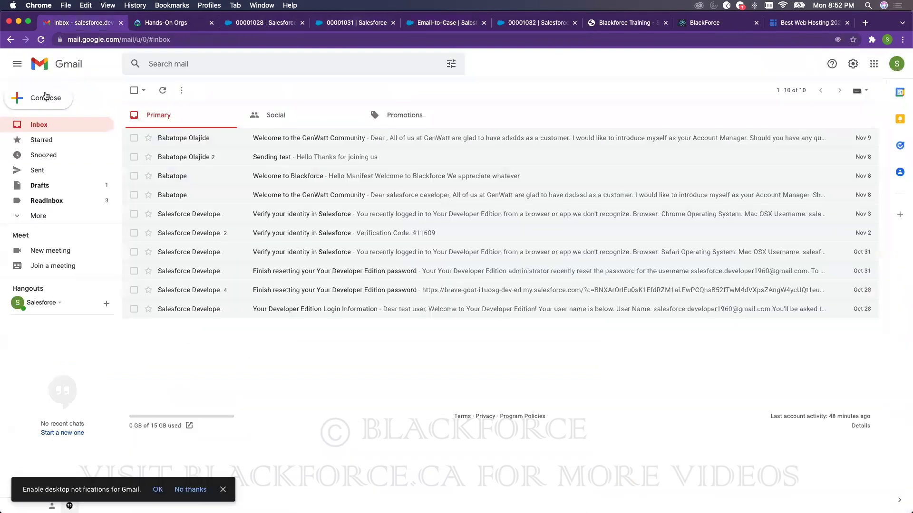
left_click(45, 97)
left_click(637, 269)
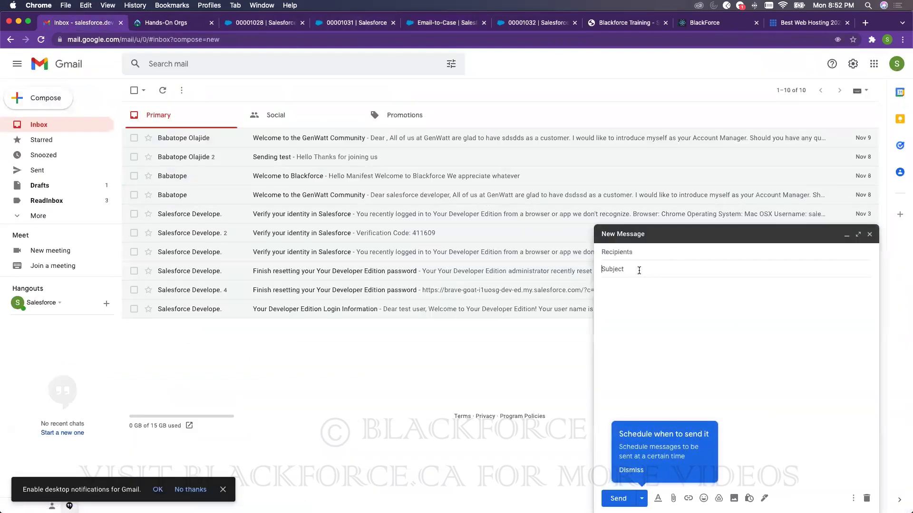
type("Sample Case from Emai")
- Paste the email services address as recipient, add body 'This is a case created from the email.', and send
left_click(652, 251)
key("super+v")
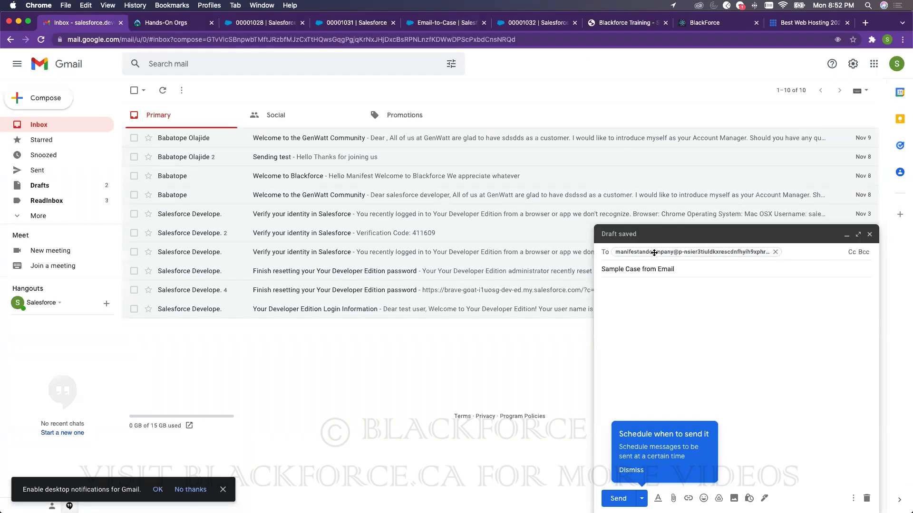
mouse_move(654, 253)
mouse_move(623, 252)
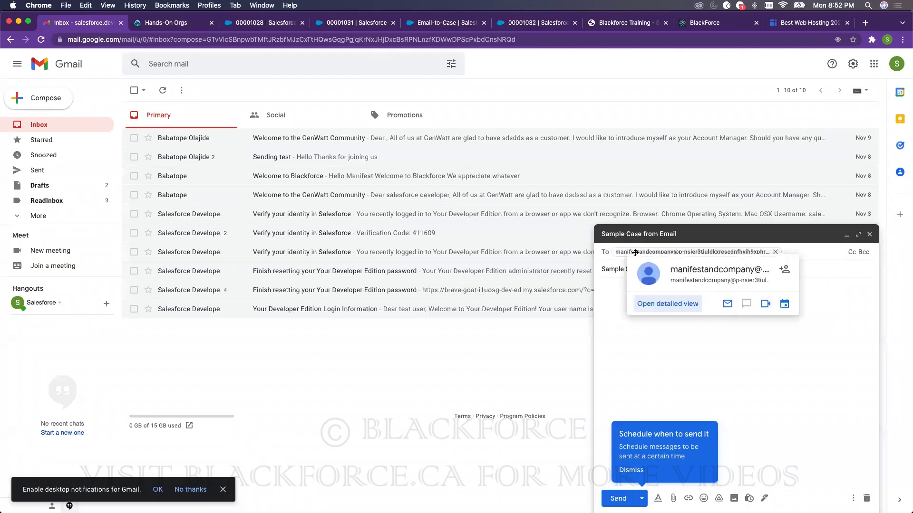
double_click(635, 252)
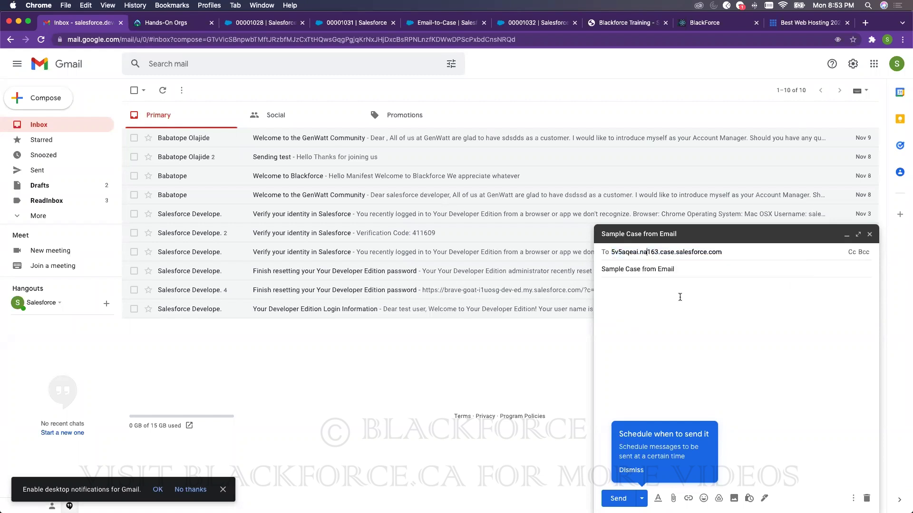
left_click(694, 323)
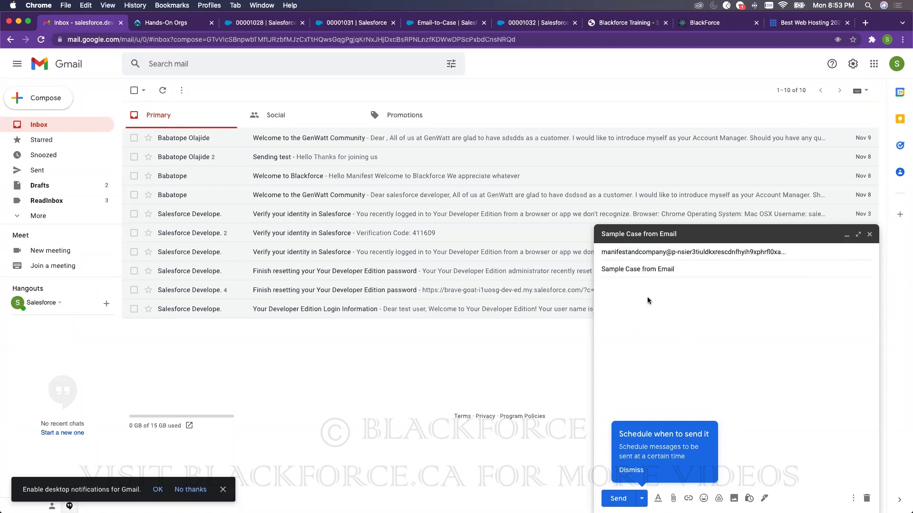
type("Th")
type("is is a case created fro")
type("m the ")
type("enmaikl")
type("mail.")
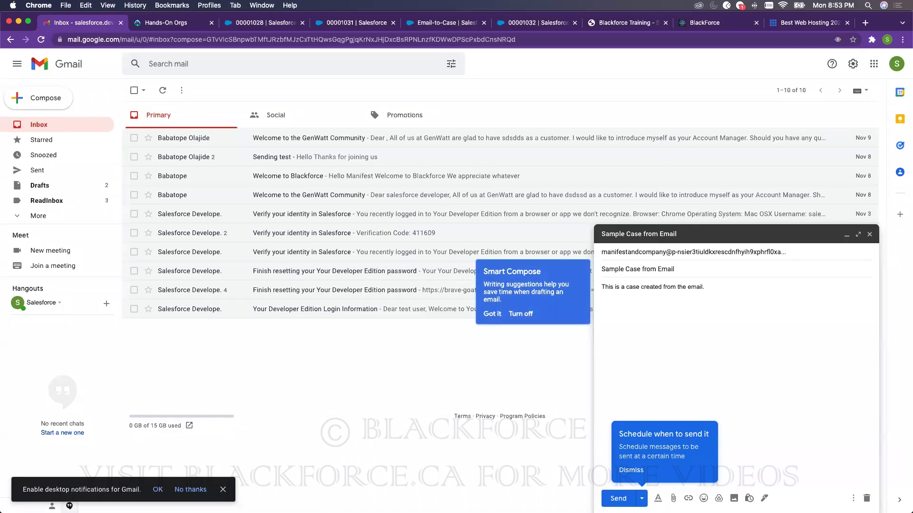
left_click(620, 497)
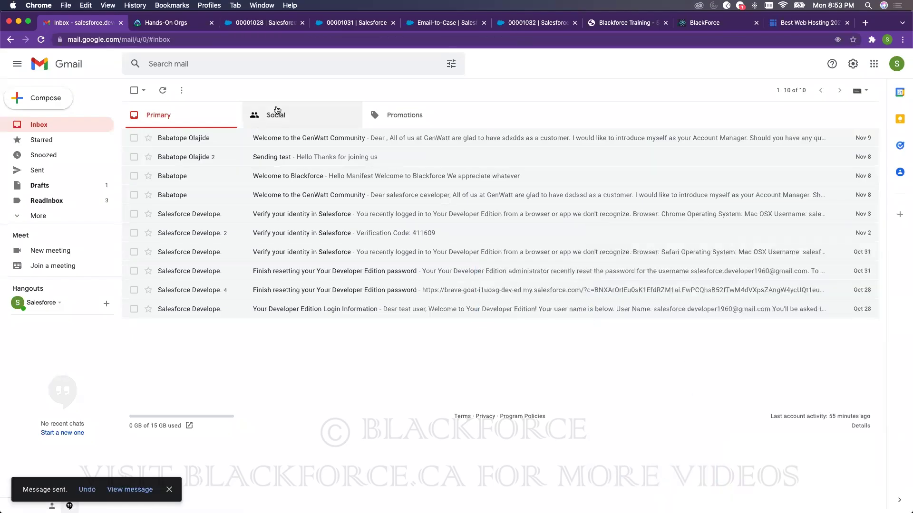
- Show the All Open Cases list view in Salesforce Cases
left_click(251, 26)
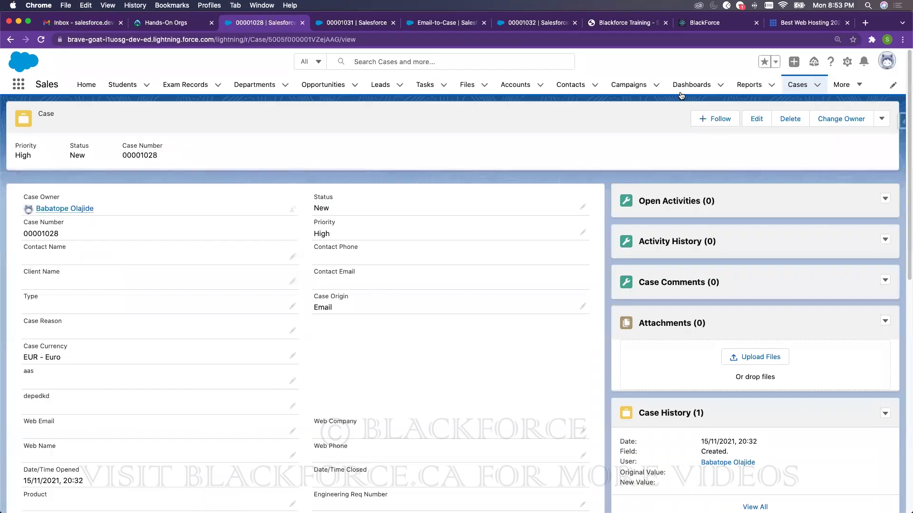
left_click(798, 85)
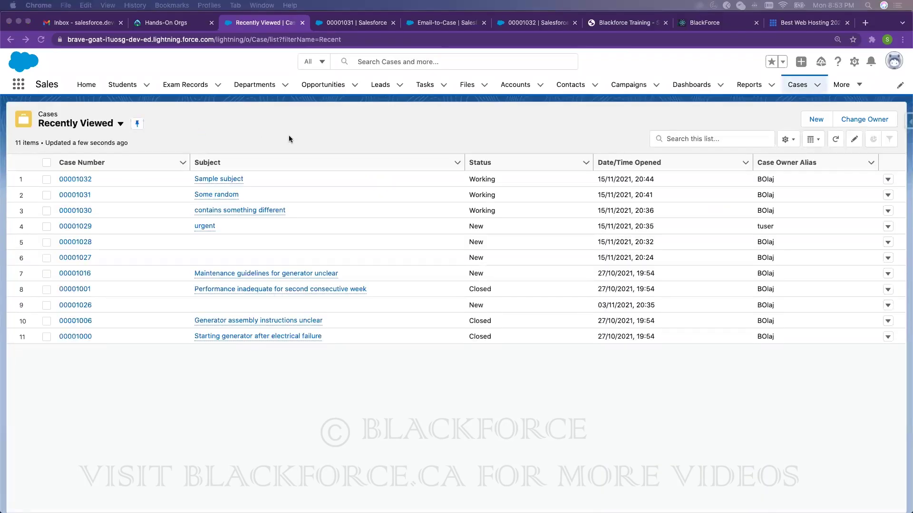
left_click(93, 125)
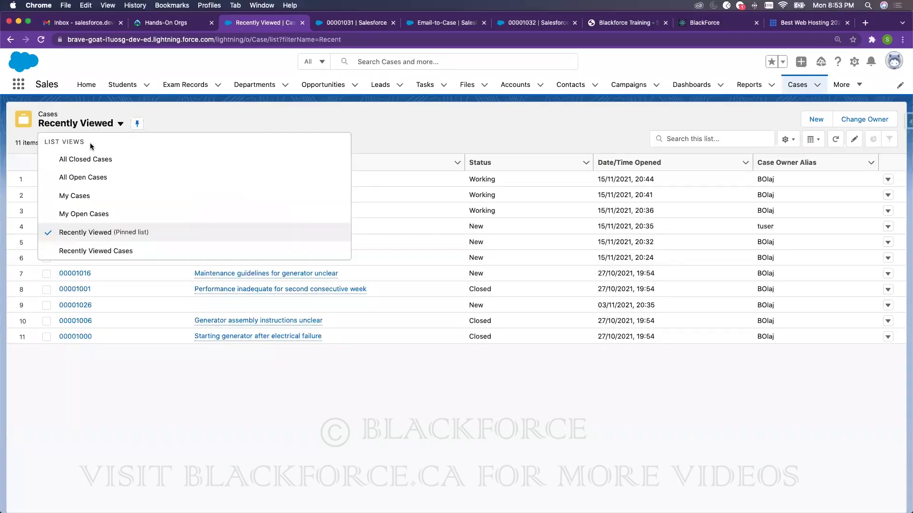
left_click(115, 175)
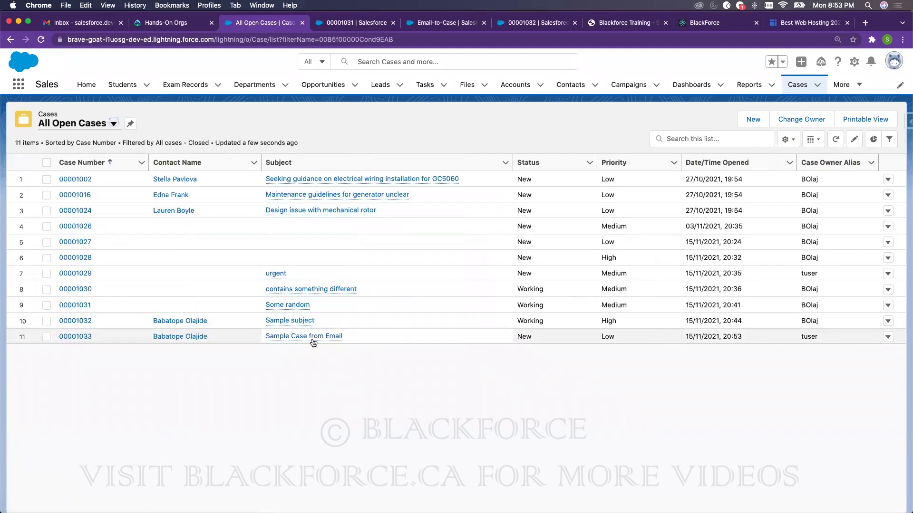
- Open case 00001033 'Sample Case from Email' and check the email text in its feed
left_click(304, 339)
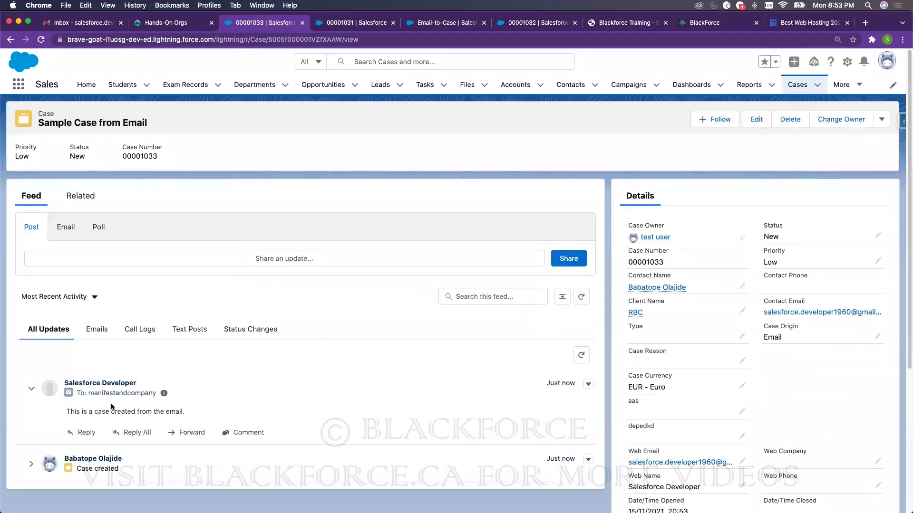
left_click_drag(67, 412, 185, 416)
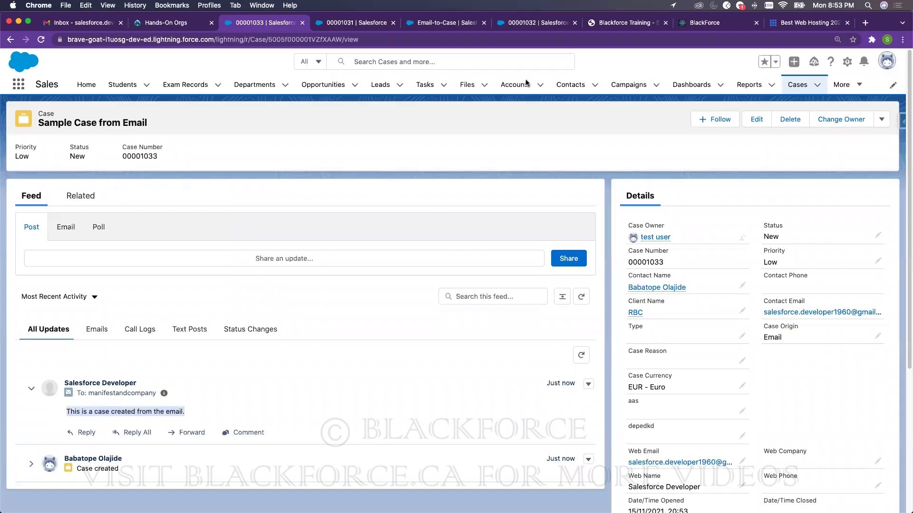
left_click(689, 24)
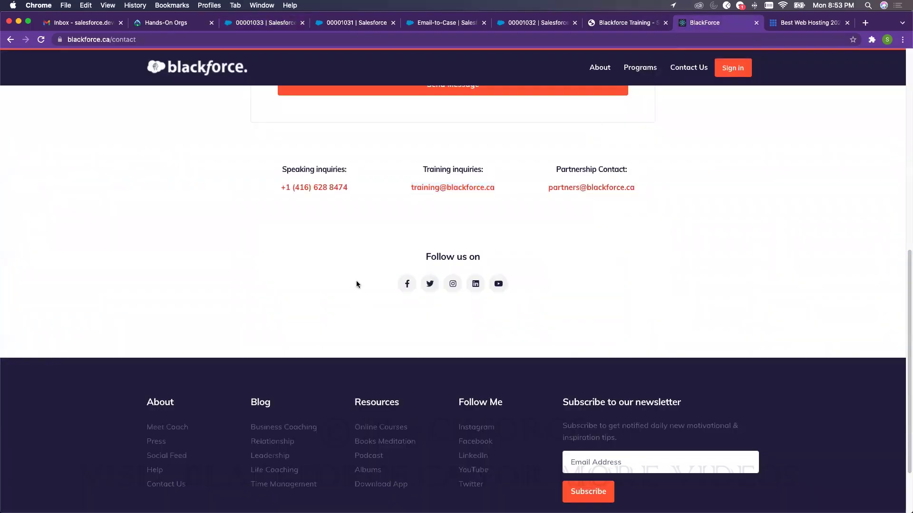
left_click_drag(509, 189, 409, 186)
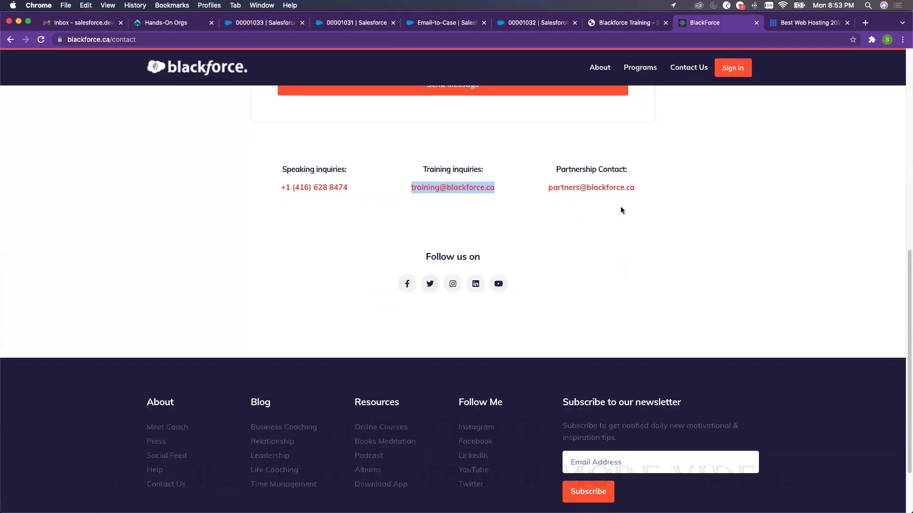
left_click_drag(640, 189, 548, 191)
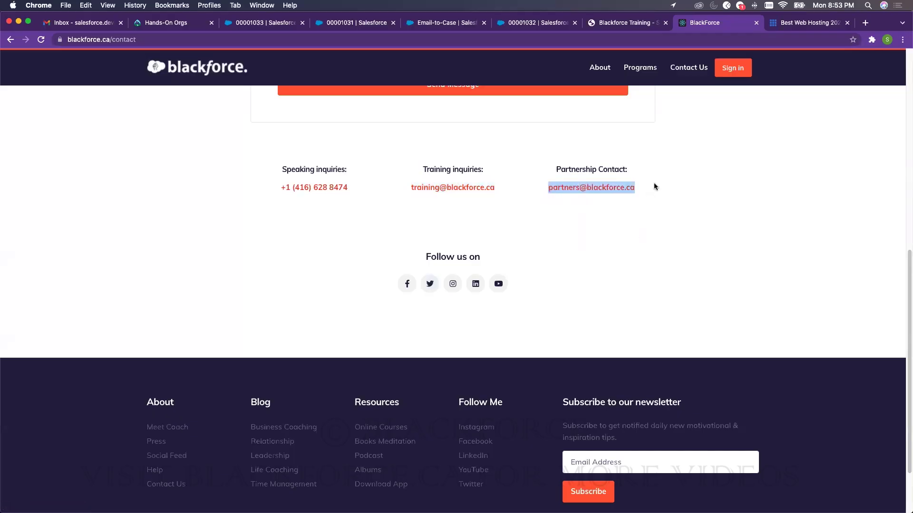
left_click(509, 186)
left_click_drag(507, 189, 421, 181)
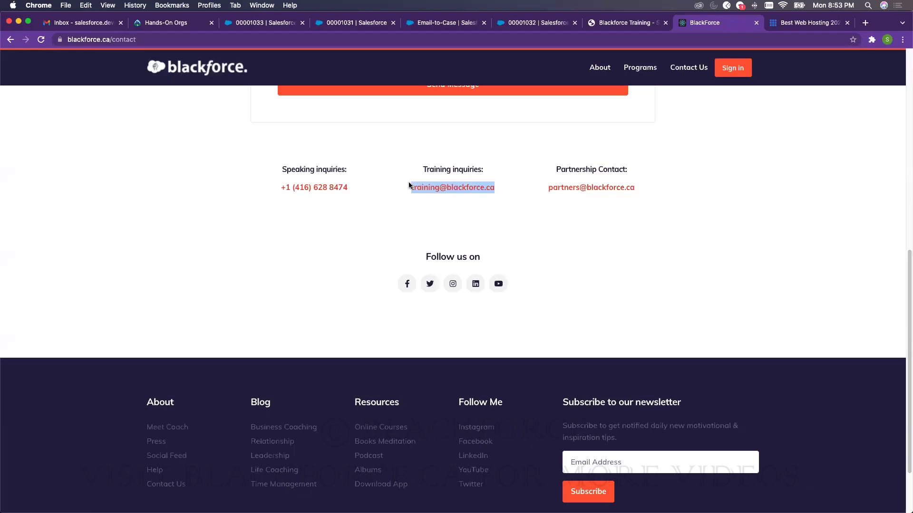
- Review the Sample Case from Email record, then return to the Training Email to Case routing details
left_click(442, 23)
left_click_drag(693, 257, 380, 258)
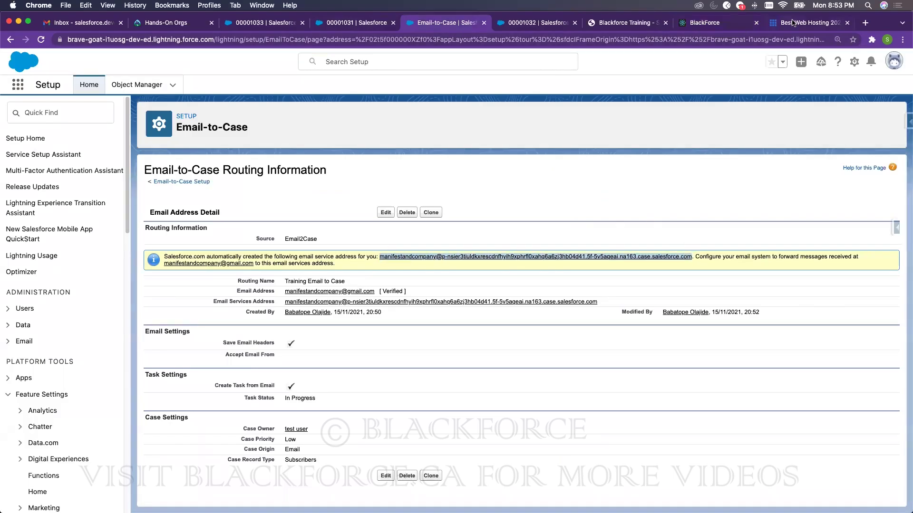
left_click(252, 22)
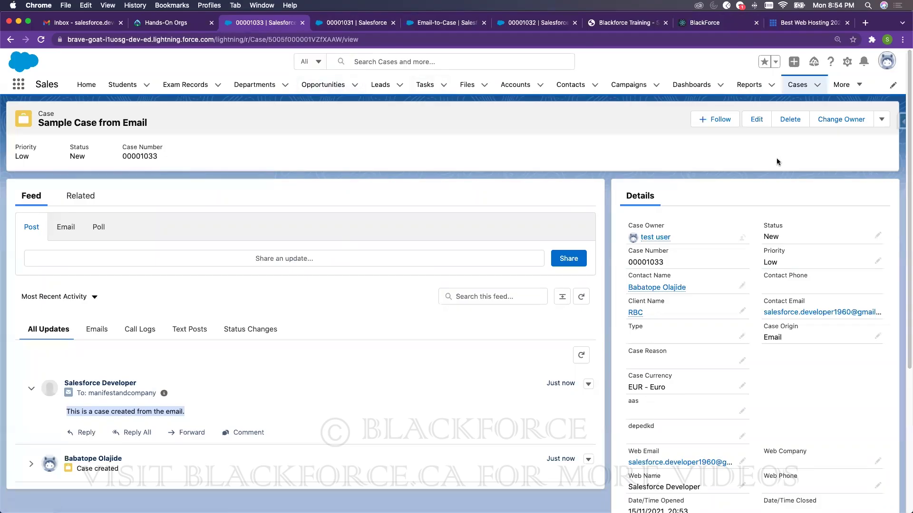
left_click(454, 24)
left_click_drag(230, 460, 270, 456)
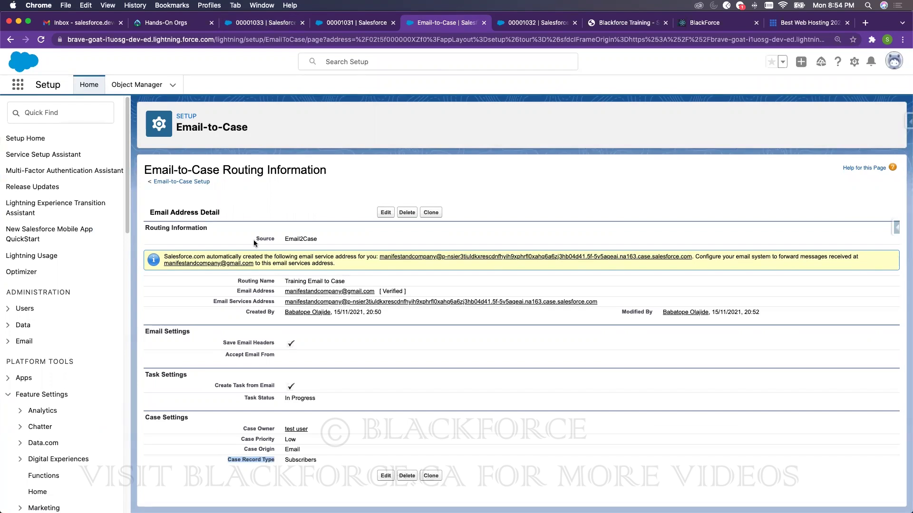
left_click(57, 113)
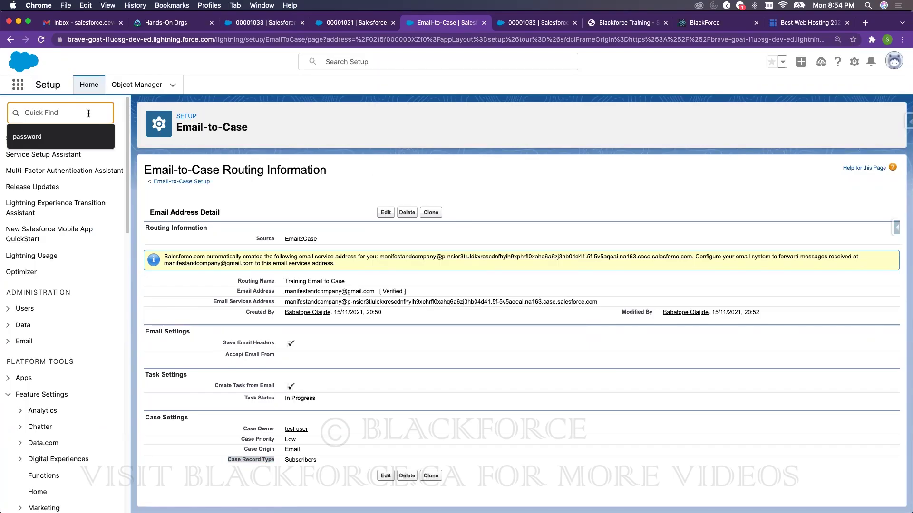
- Save Web-to-Case settings with the Support: Case Created template and go to the Web-to-Case HTML Generator
type("web")
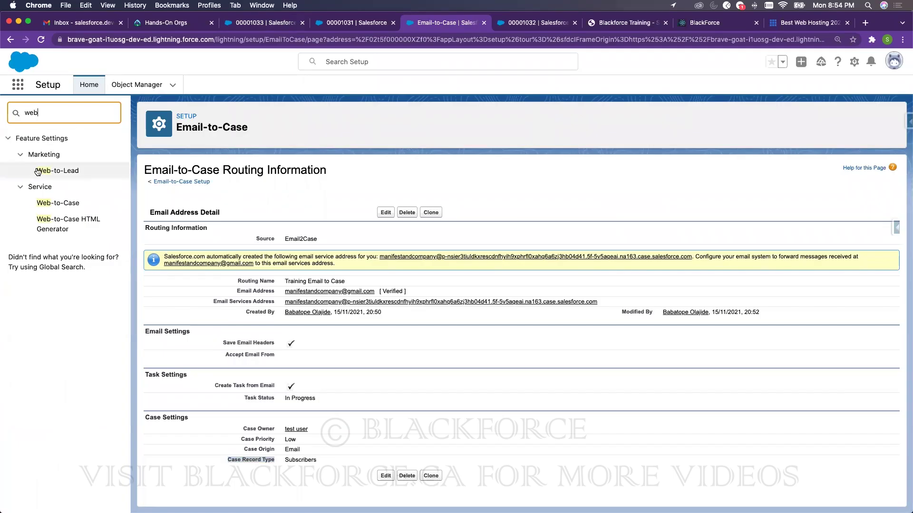
left_click(108, 204)
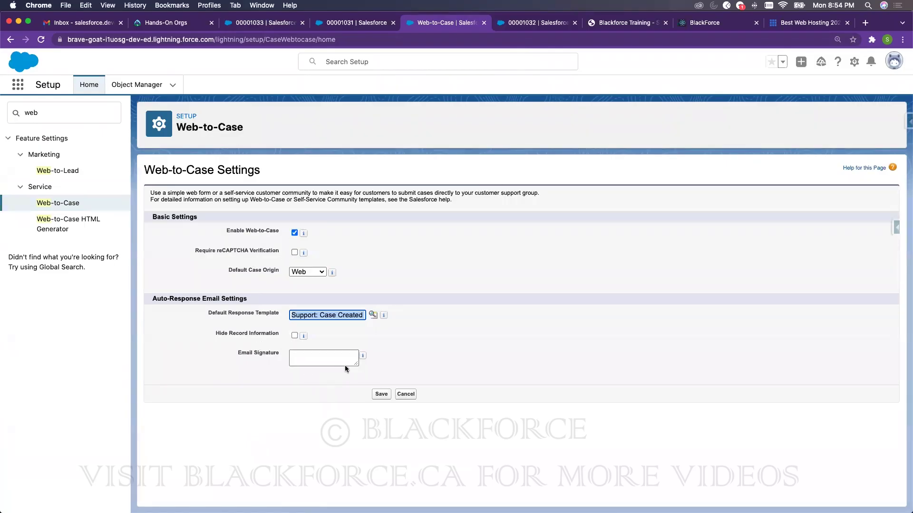
left_click(381, 394)
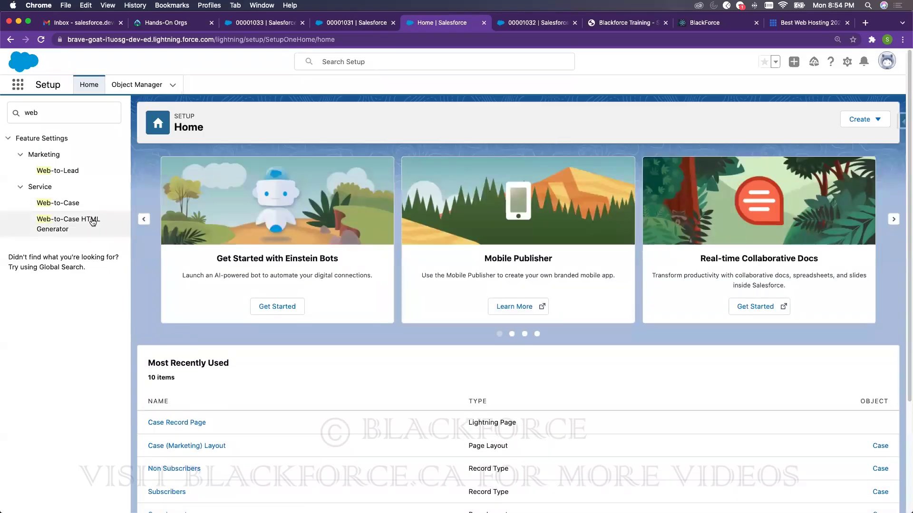
left_click(92, 221)
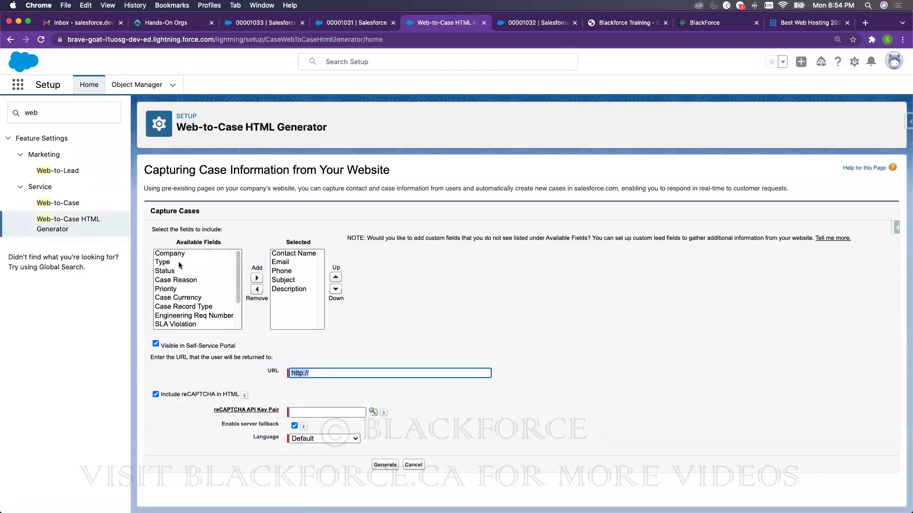
- Add the Type, Status and Priority fields to the Web-to-Case form's selected fields
left_click(178, 263)
left_click(257, 279)
left_click(169, 262)
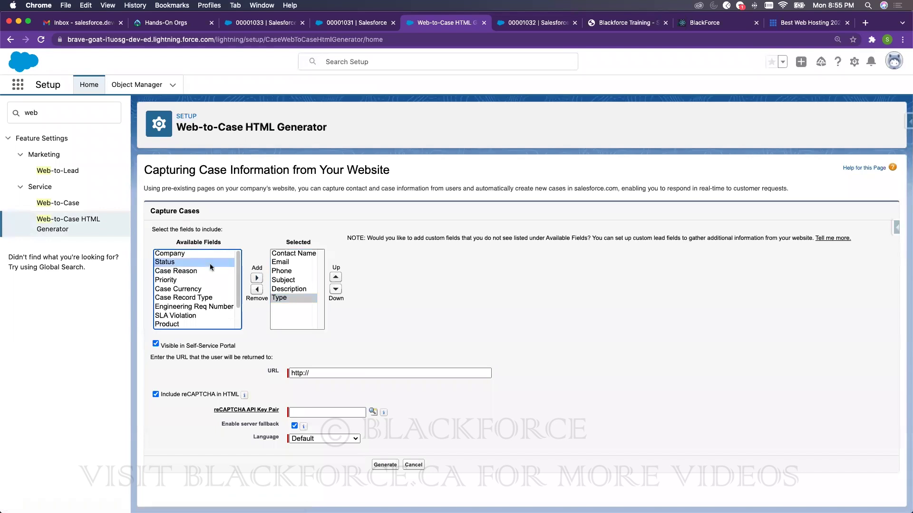
left_click(256, 278)
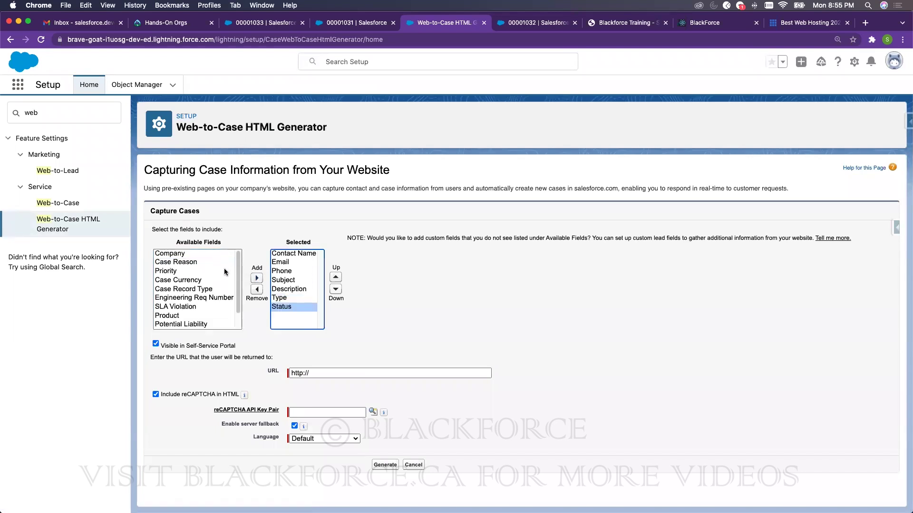
left_click(239, 266)
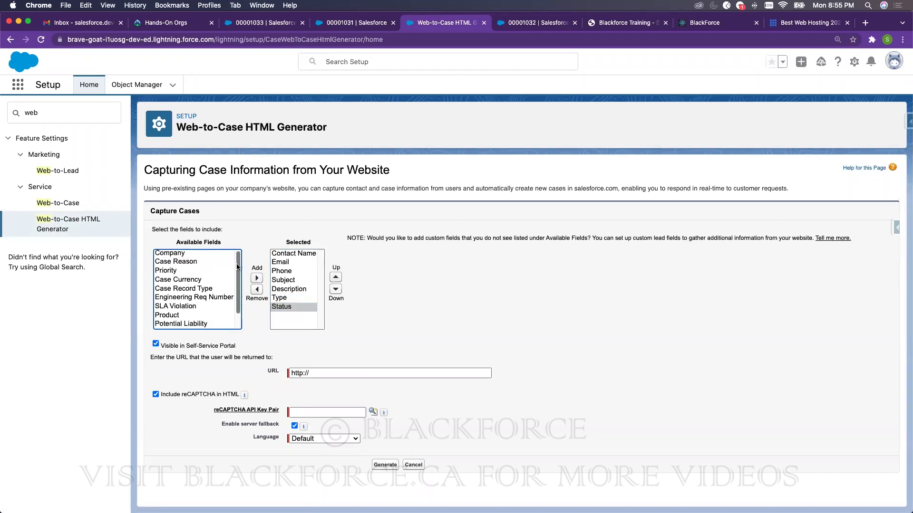
scroll(238, 265, "down", 1)
left_click(166, 268)
left_click(257, 279)
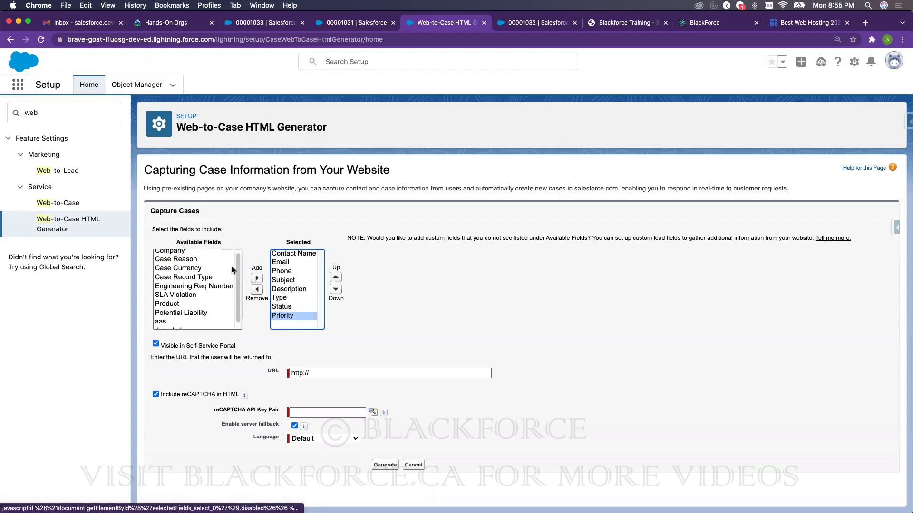
left_click(239, 310)
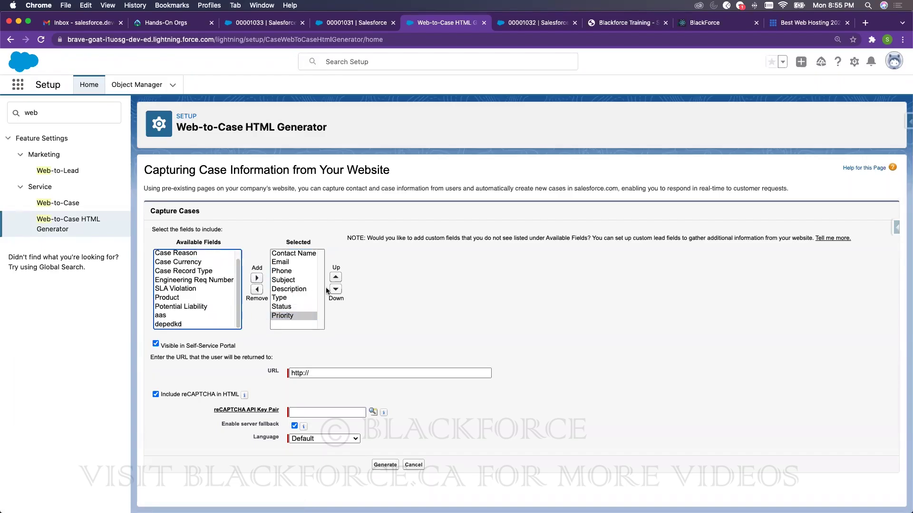
left_click(322, 372)
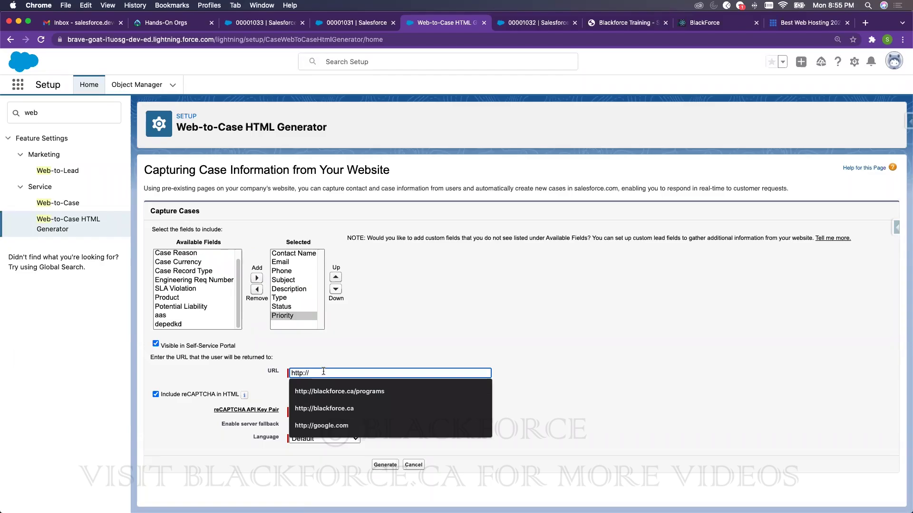
left_click(333, 389)
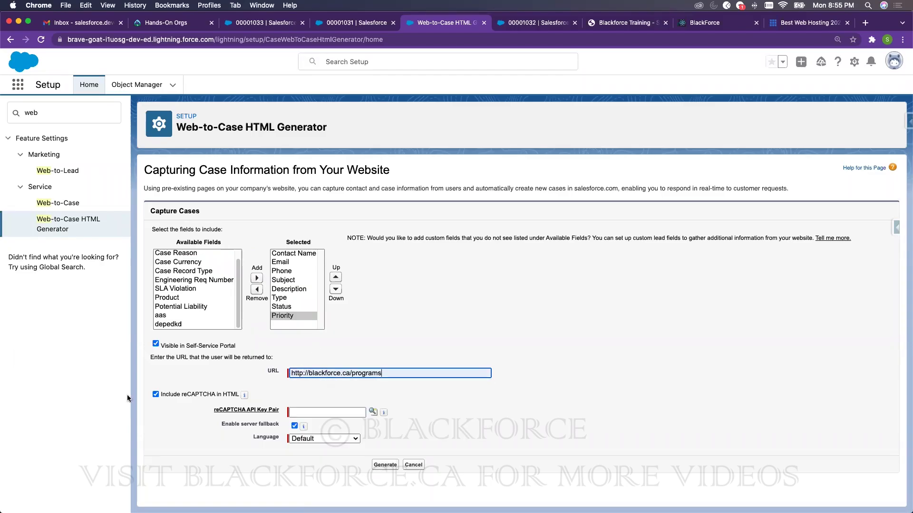
left_click(156, 394)
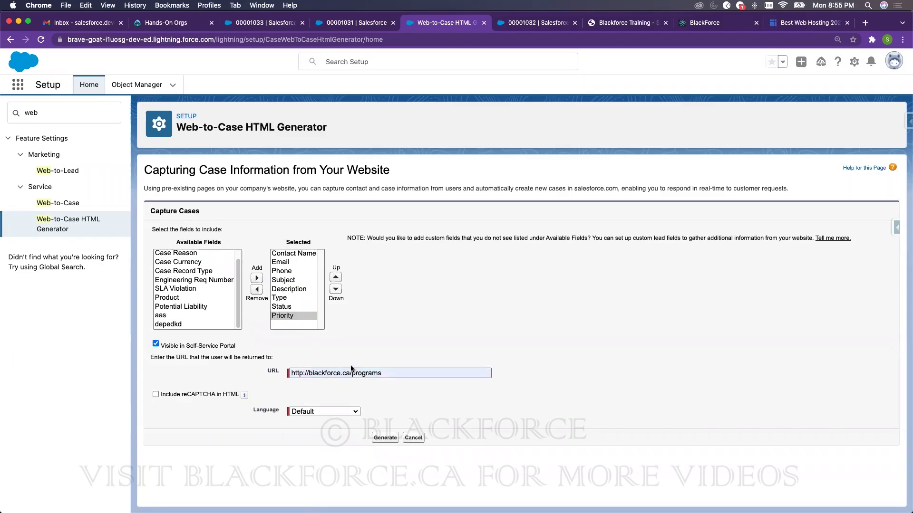
left_click(385, 438)
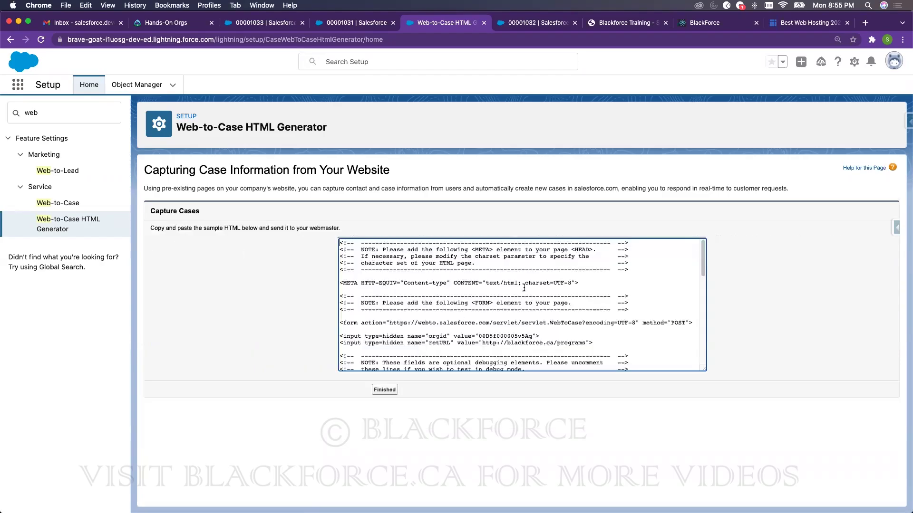
- Select all the generated Web-to-Case HTML and switch over to VS Code Insiders
left_click(596, 271)
key("super+a")
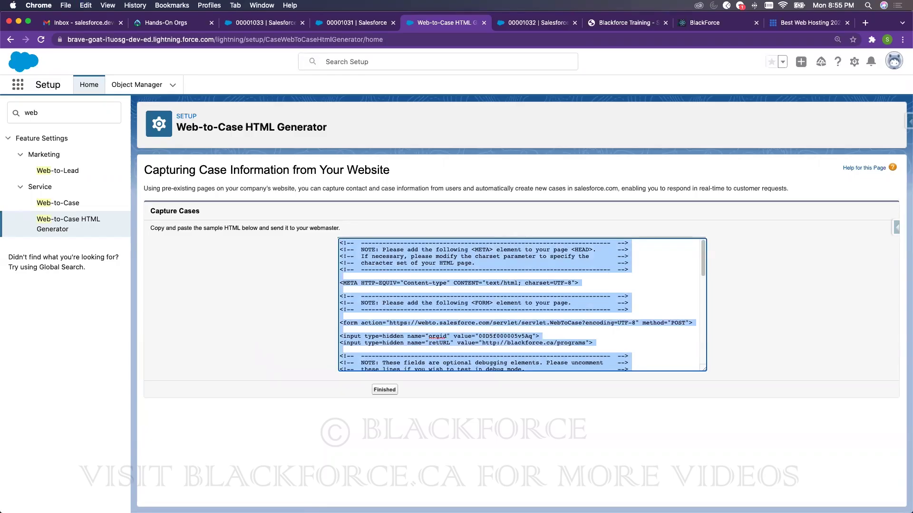
key("super+Tab")
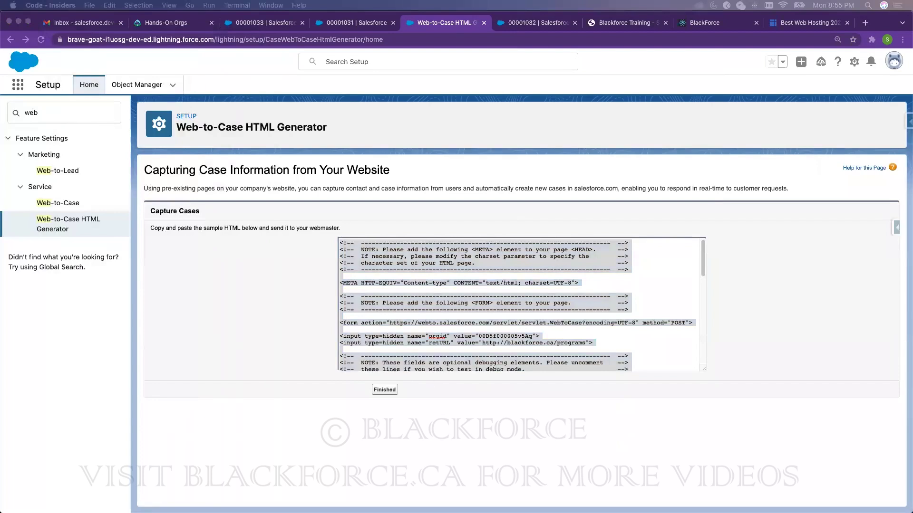
left_click_drag(1, 50, 376, 62)
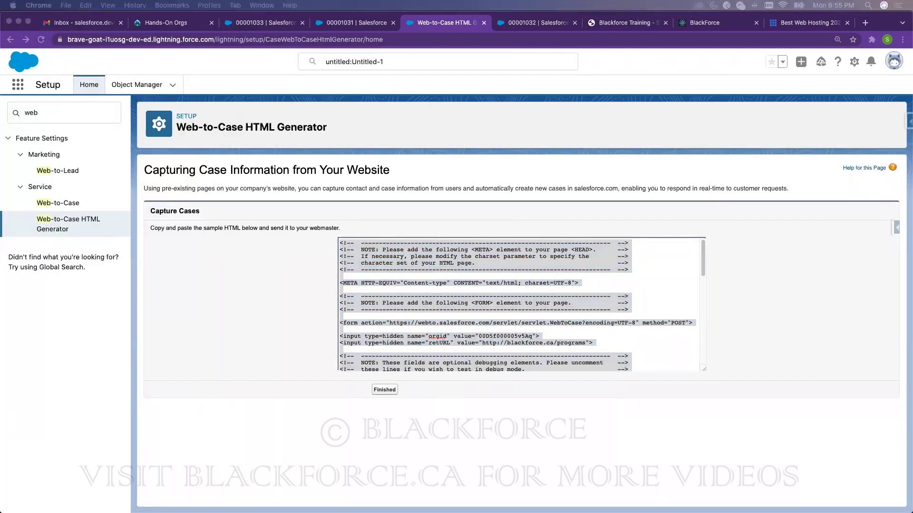
mouse_move(1, 40)
left_mouse_down()
mouse_move(489, 45)
mouse_move(1, 45)
left_mouse_up()
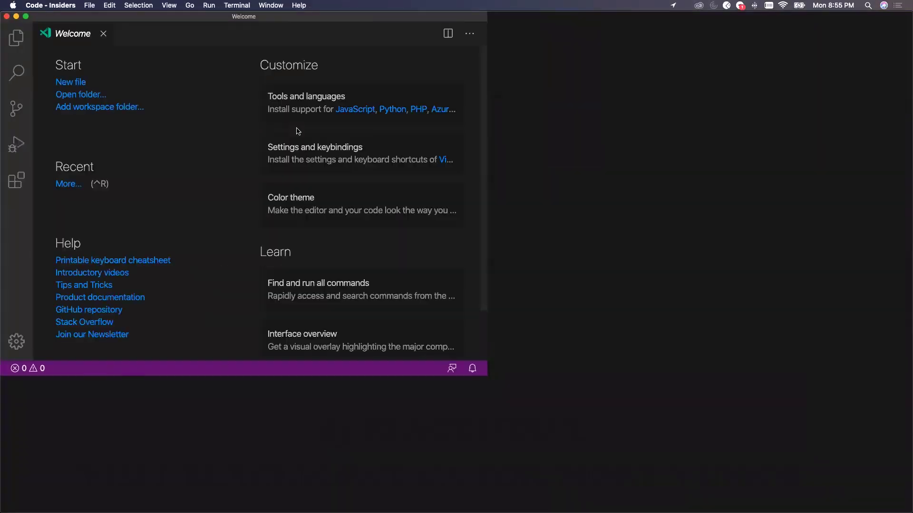
- Paste the Web-to-Case HTML into a new file and save it to the Desktop as web2case
key("super+n")
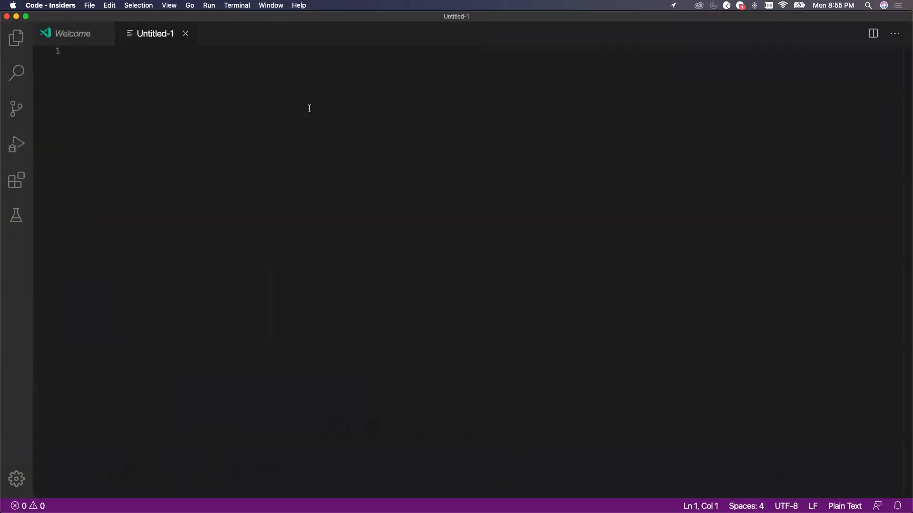
key("super+v")
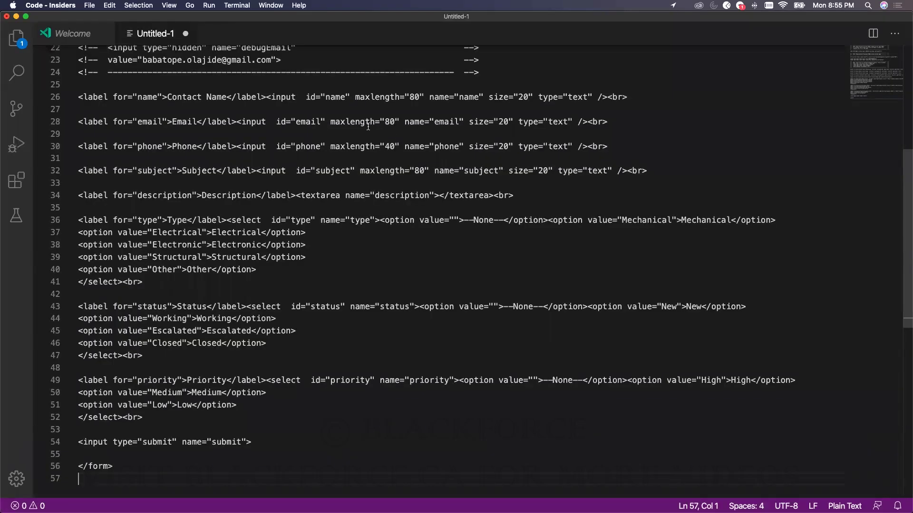
key("super+s")
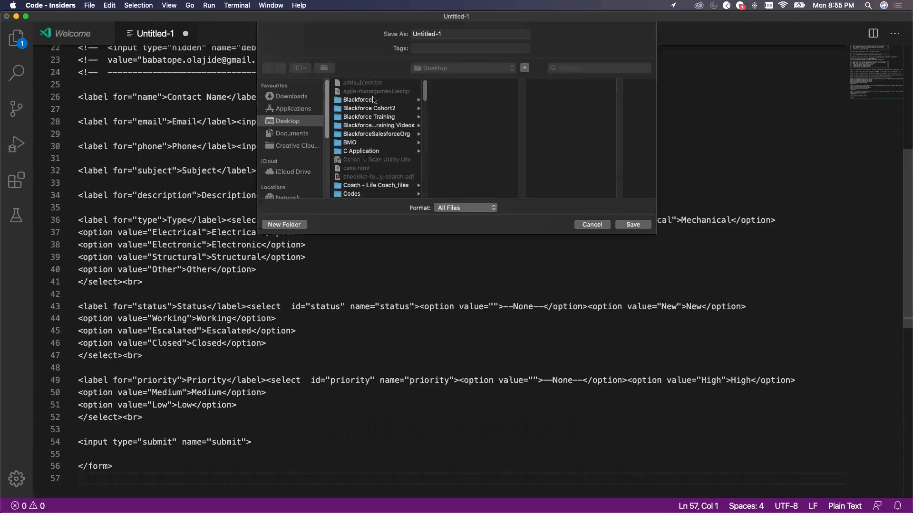
left_click(291, 122)
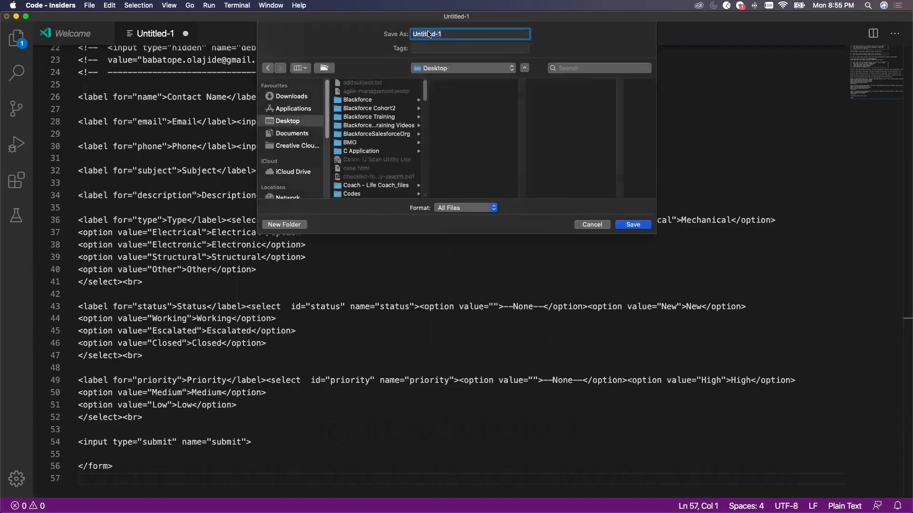
type("web2case.html")
left_click(633, 225)
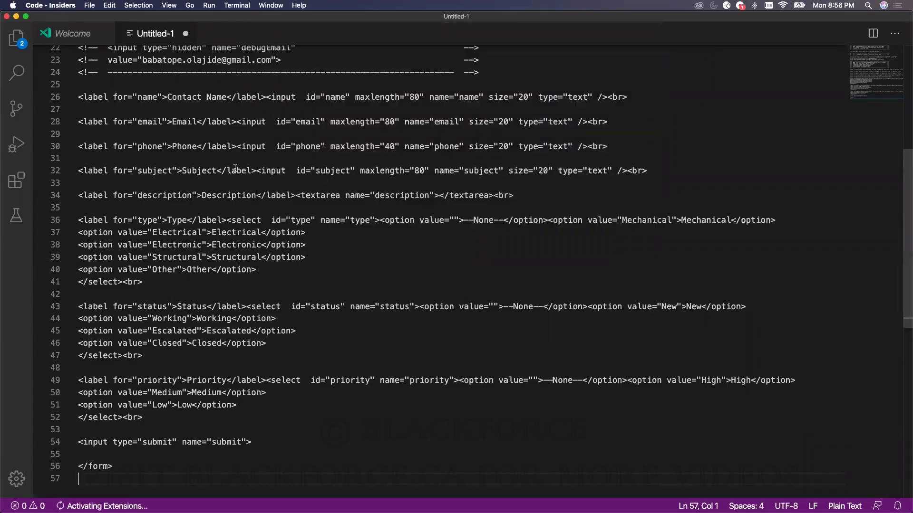
- Look over the unchanged web2case.html code, then bring up the local form in Chrome
left_click(304, 218)
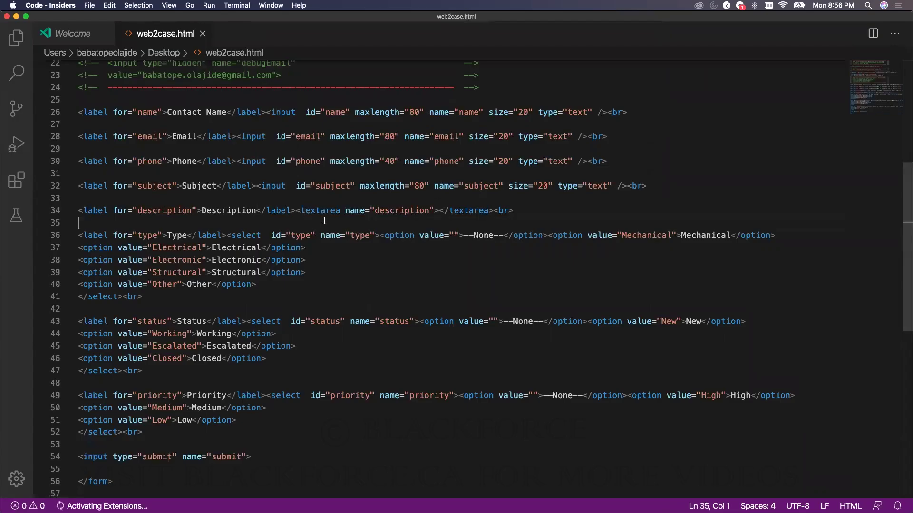
scroll(333, 216, "up", 10)
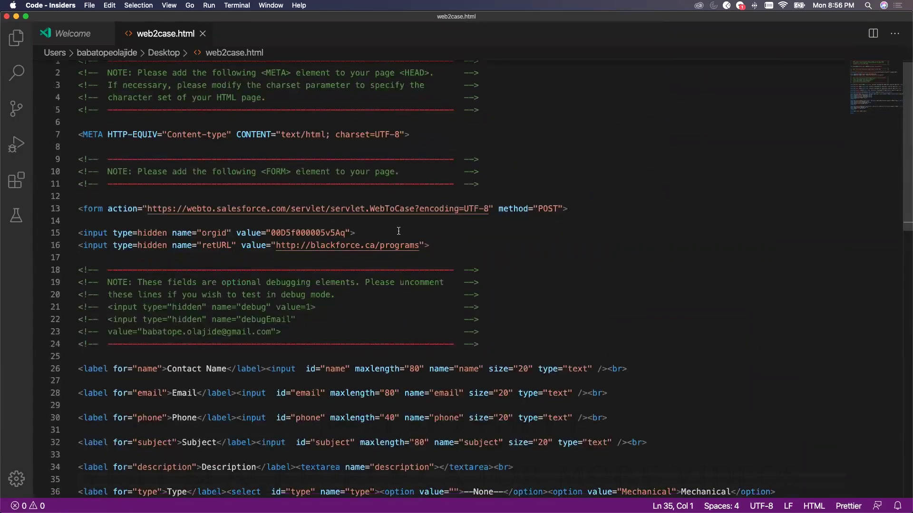
scroll(403, 217, "down", 15)
scroll(397, 285, "up", 5)
scroll(304, 258, "up", 3)
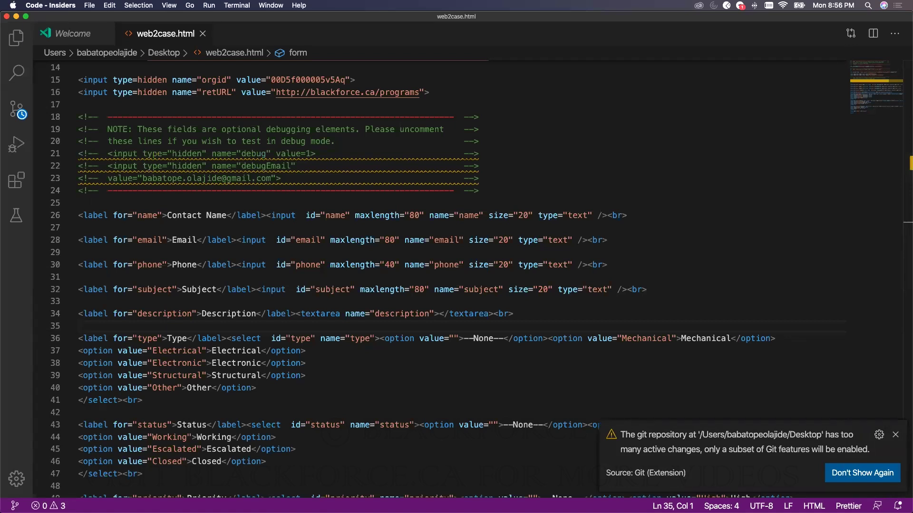
key("super+Tab")
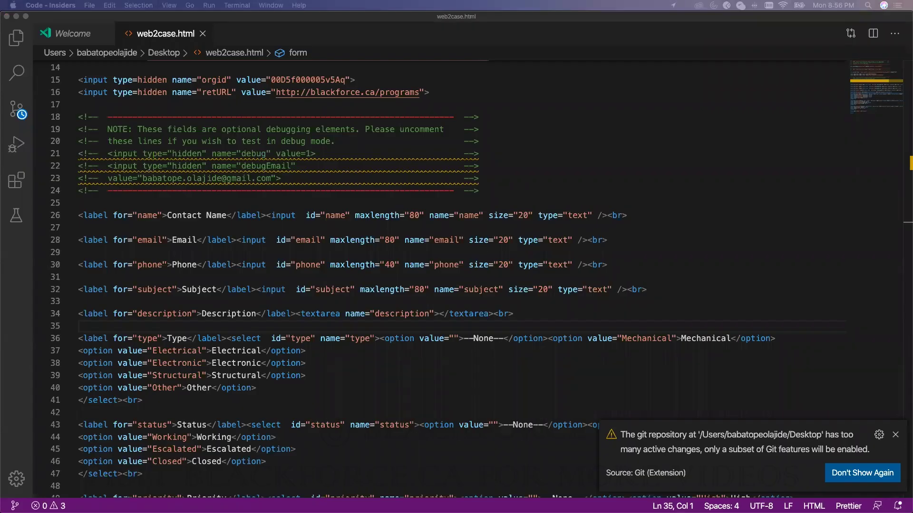
key("super+Tab")
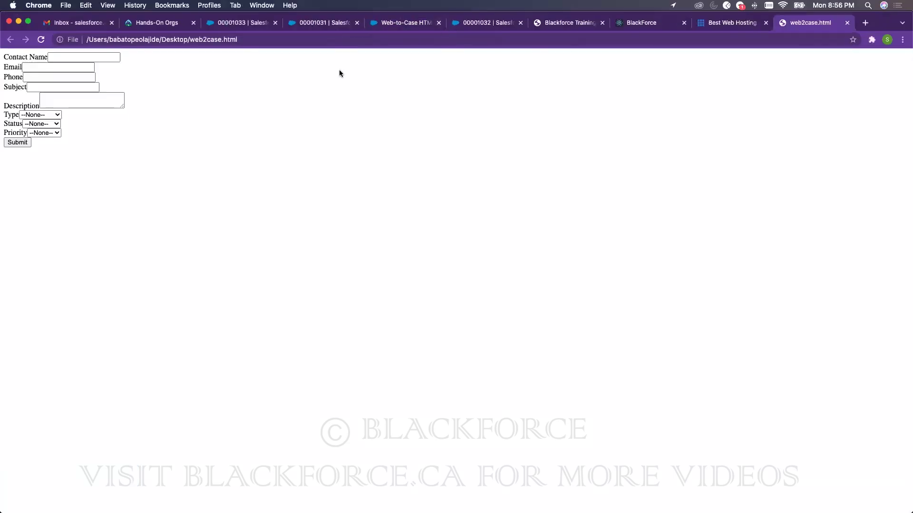
left_click_drag(190, 41, 242, 37)
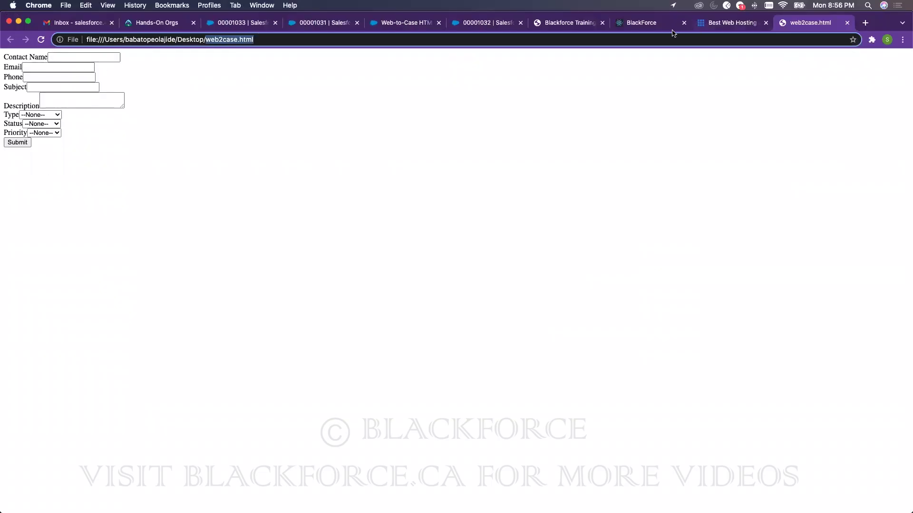
left_click(653, 27)
scroll(688, 193, "up", 5)
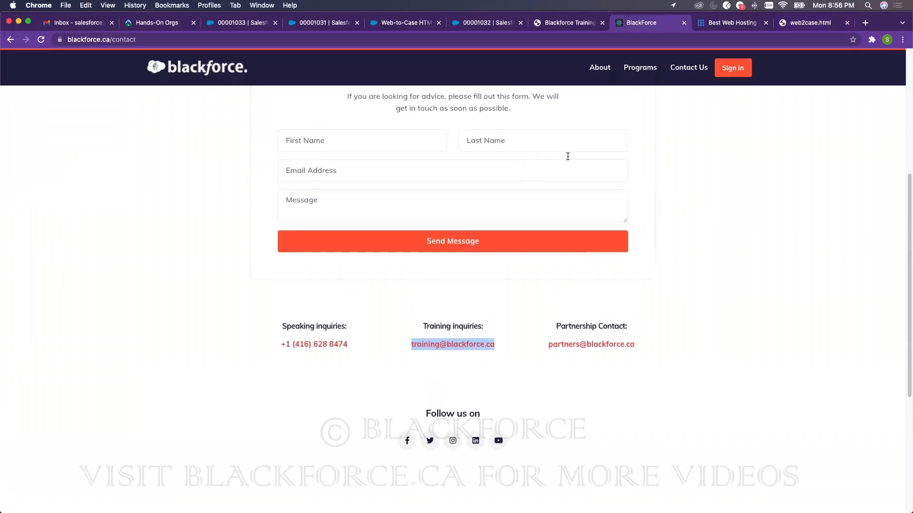
scroll(456, 148, "up", 1)
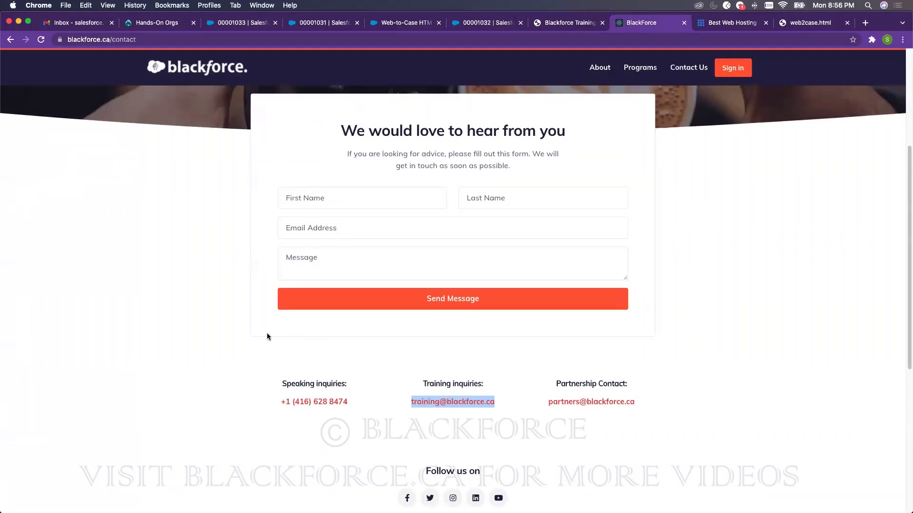
left_click(804, 23)
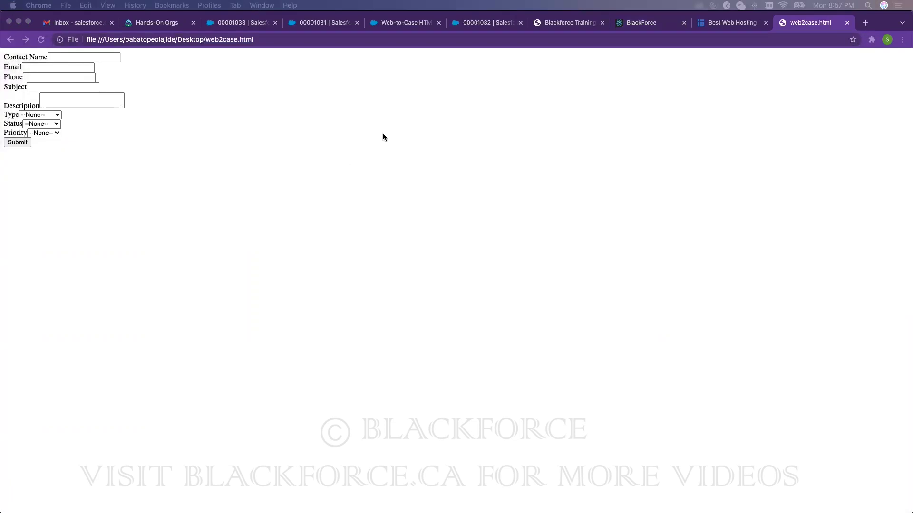
- Fill the web form's Contact Name with the contact's name, plus saved email and phone
key("super+Tab")
left_click(17, 15)
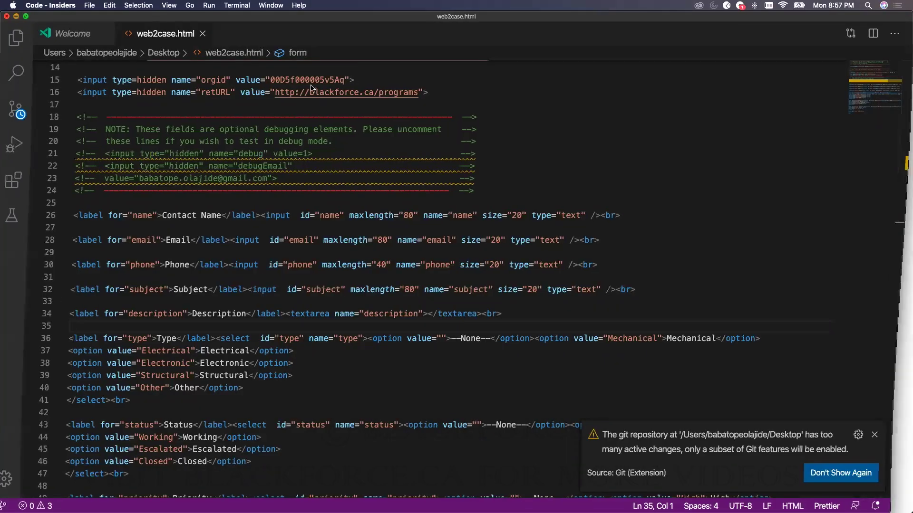
left_click(81, 57)
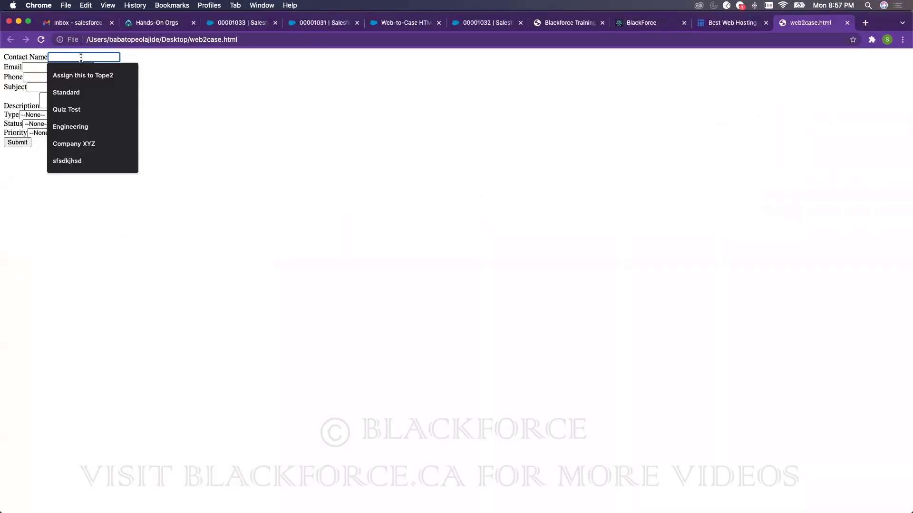
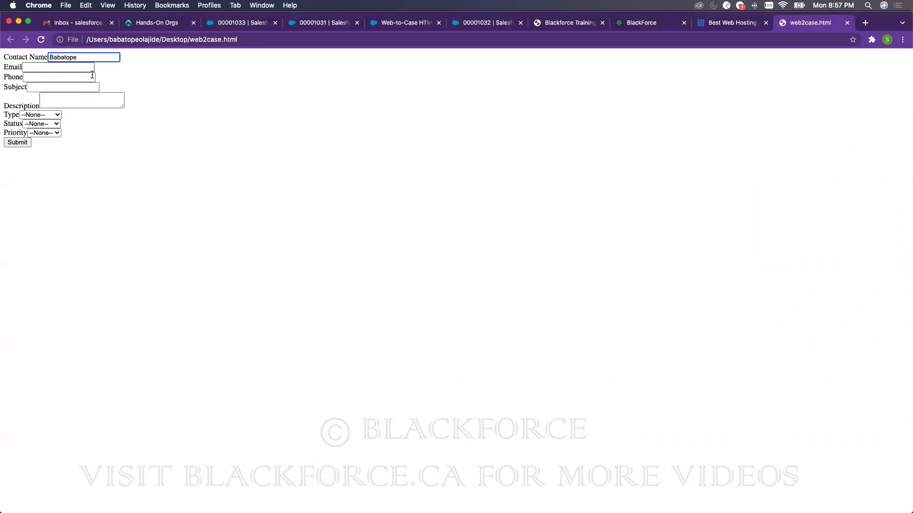
left_click(42, 67)
left_click(104, 82)
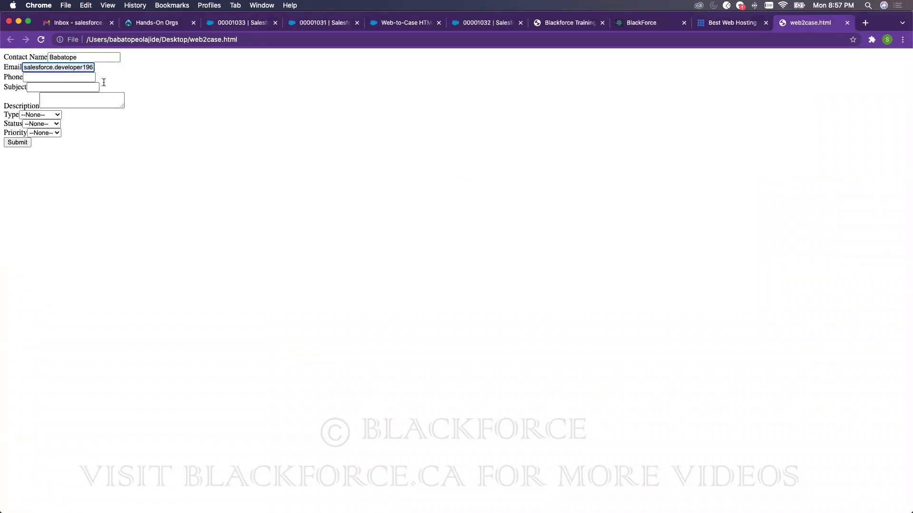
left_click(52, 77)
left_click(53, 89)
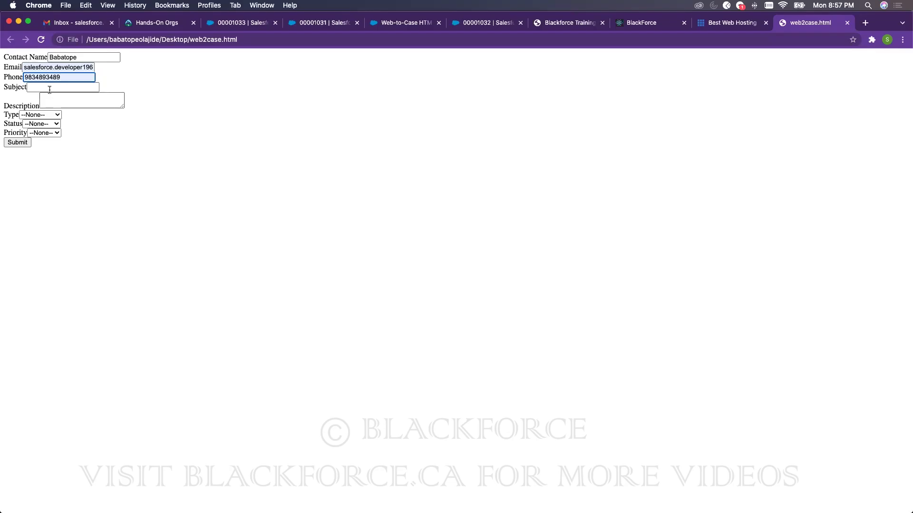
- Enter subject 'urgent' and description 'dsdsdsdsdsdsds', after checking the Sample subject case
left_click(50, 88)
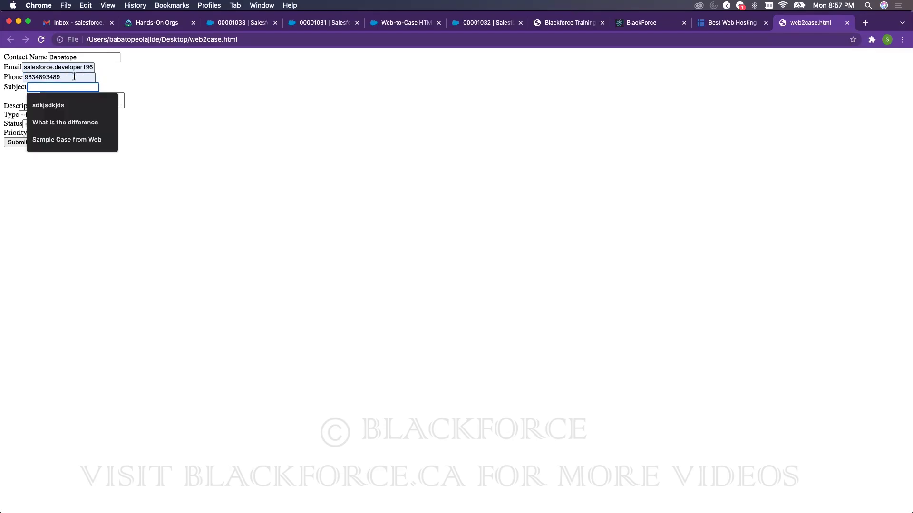
type("urgent")
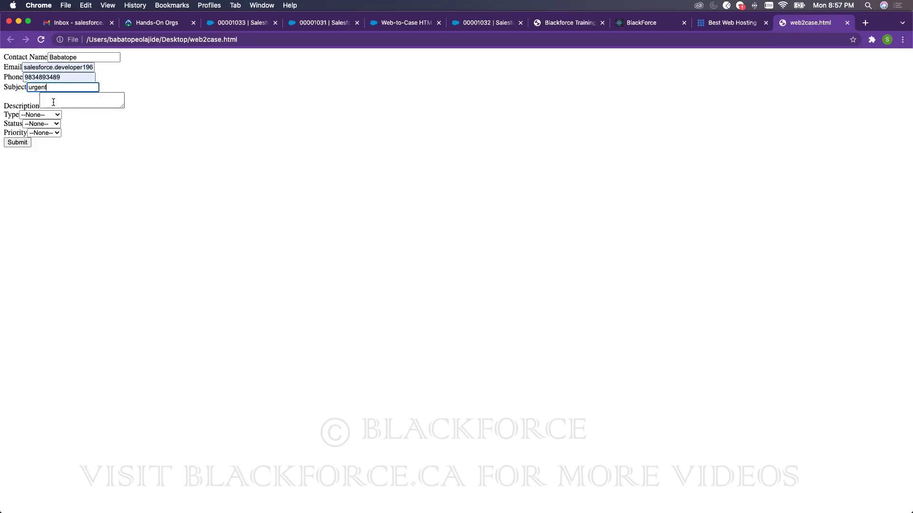
left_click(489, 23)
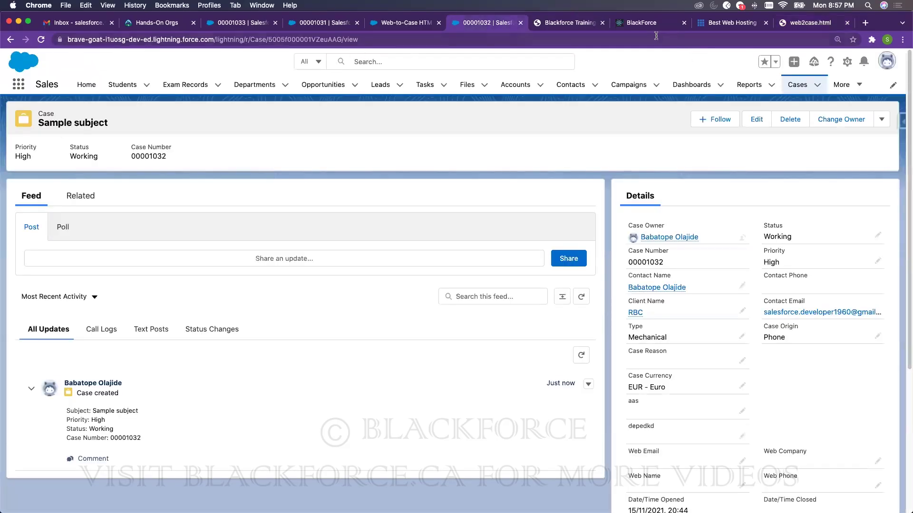
left_click(797, 23)
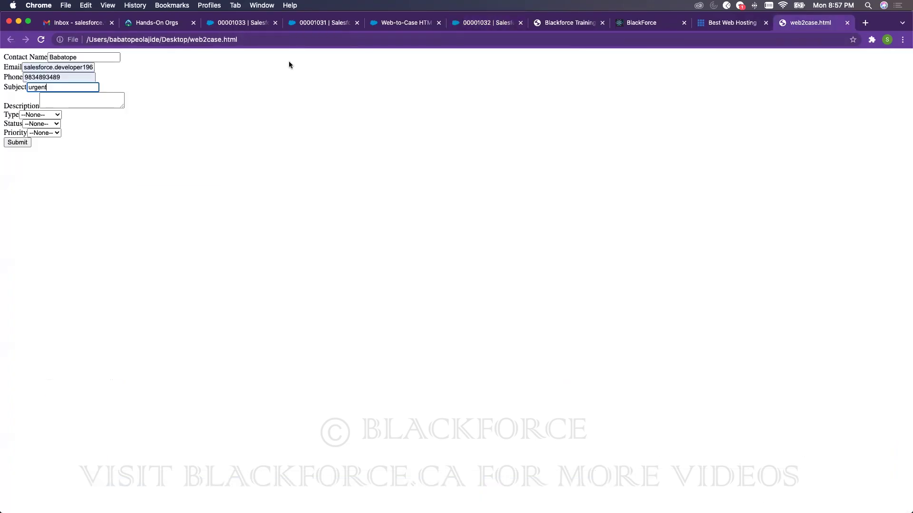
left_click(49, 105)
type("dsdsdsdsdsdsds")
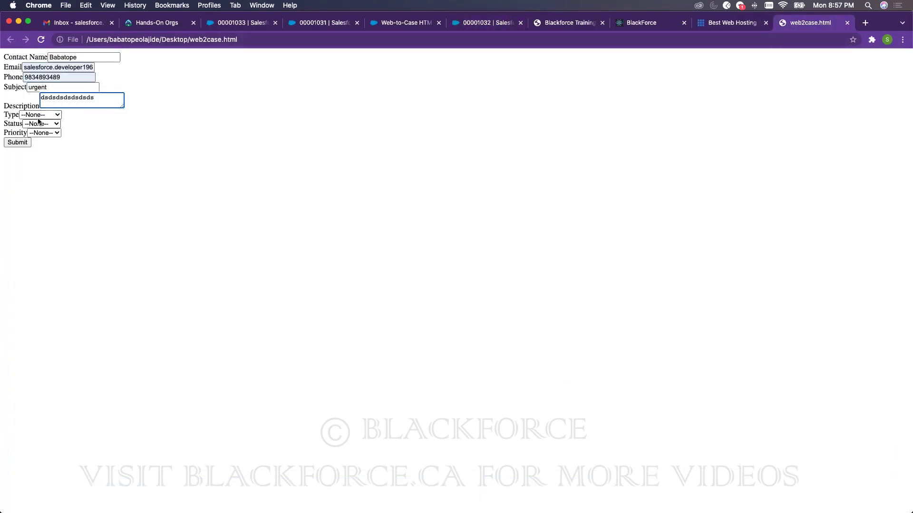
- Set Status to New and Type to Mechanical, then submit the Web-to-Case form
left_click(41, 124)
left_click(42, 134)
left_click(40, 133)
left_click(46, 133)
left_click(42, 115)
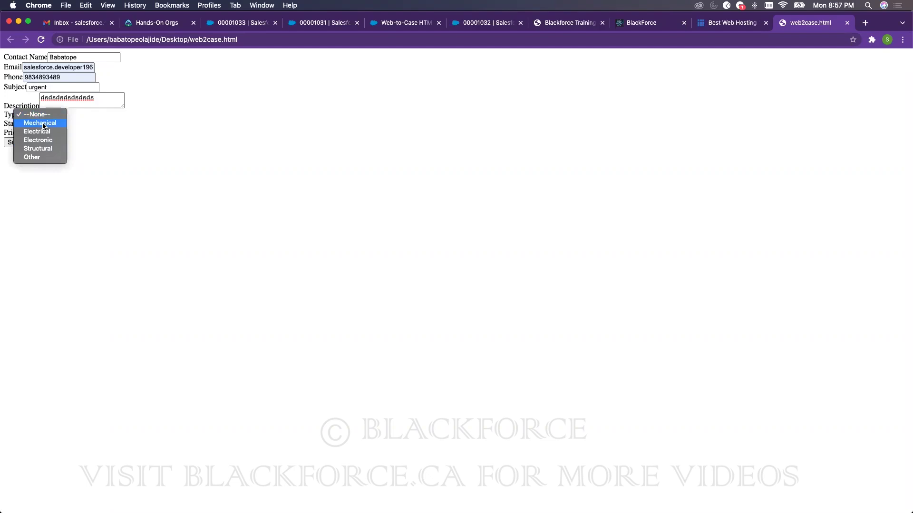
left_click(40, 123)
left_click(11, 143)
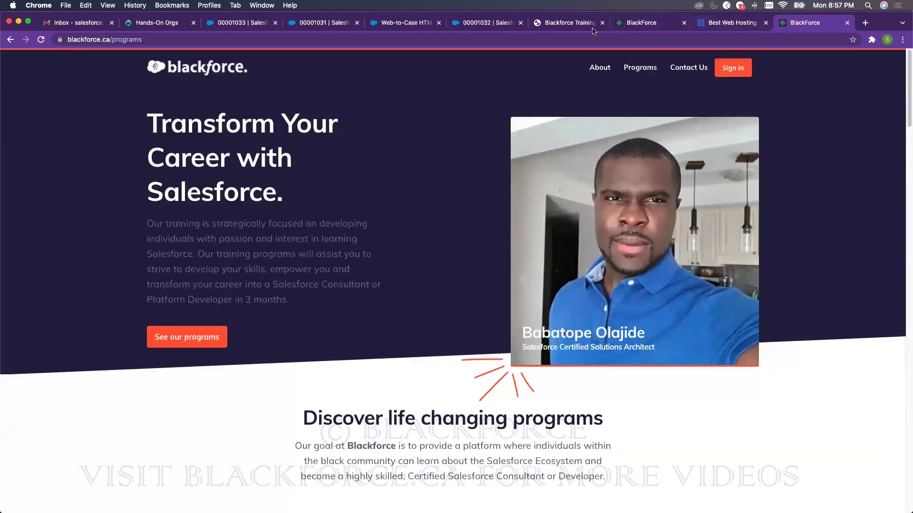
- Refresh All Open Cases to see new High-priority urgent case 00001034 auto-assigned, then return to Setup
left_click(486, 24)
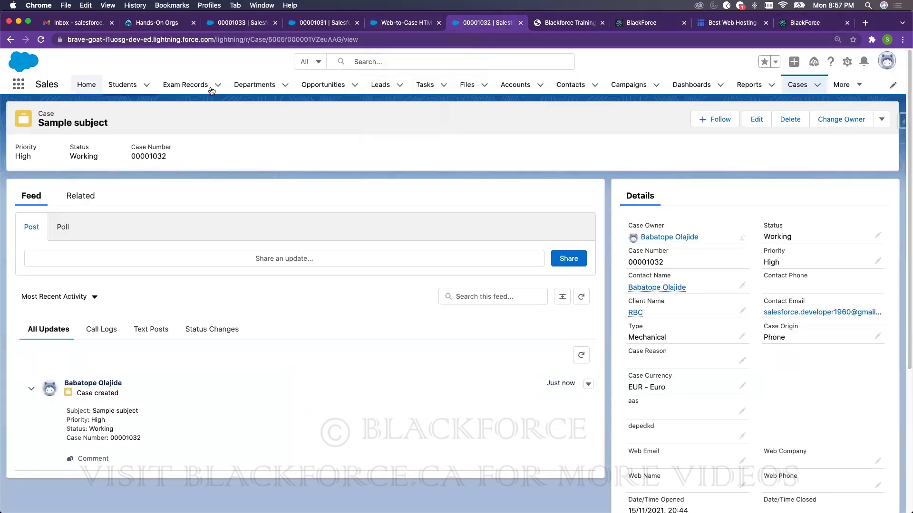
left_click(789, 88)
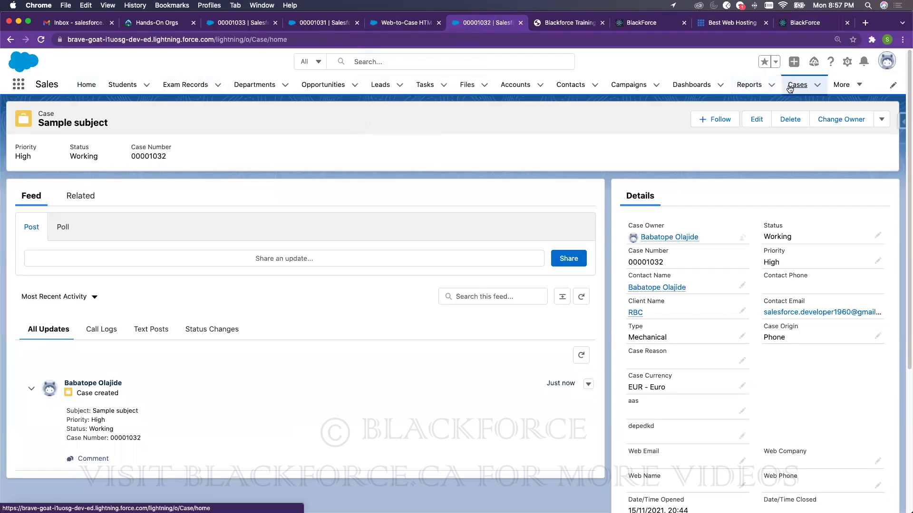
left_click(46, 40)
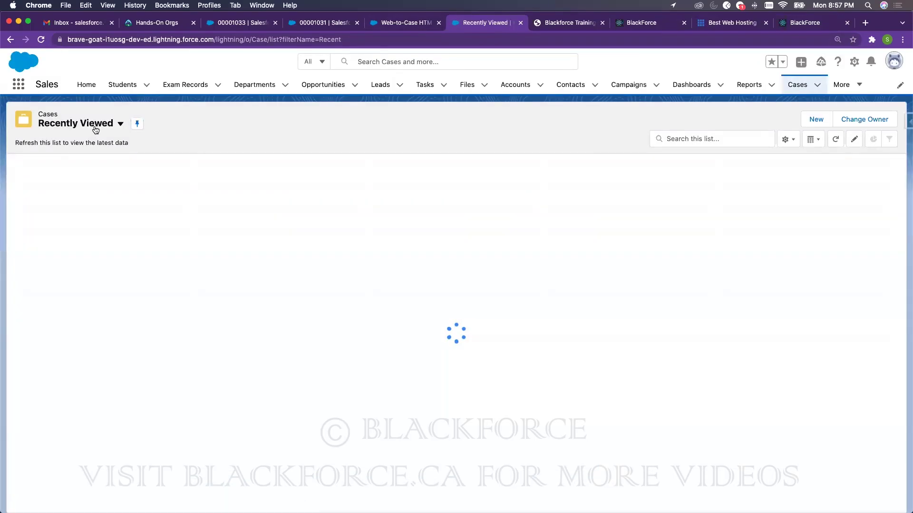
left_click(97, 124)
left_click(79, 177)
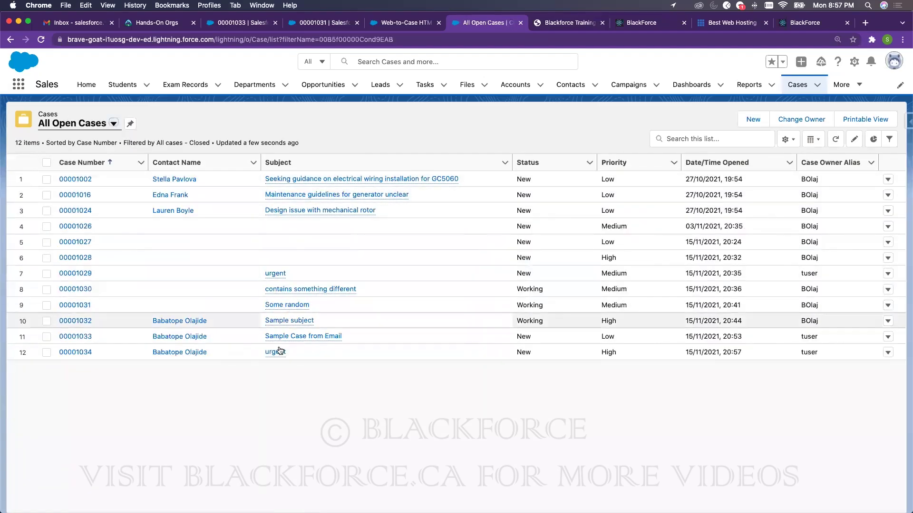
mouse_move(275, 353)
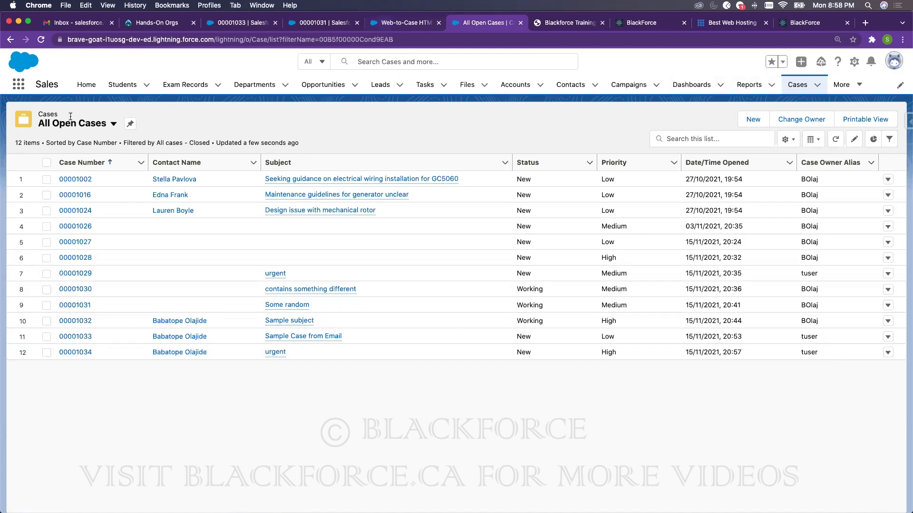
key("ctrl+shift+Tab")
- Search Setup for 'assignment' and review the Standard rule's 'Subject contains urgent' entry, then go to Gmail
double_click(34, 113)
type("assignment")
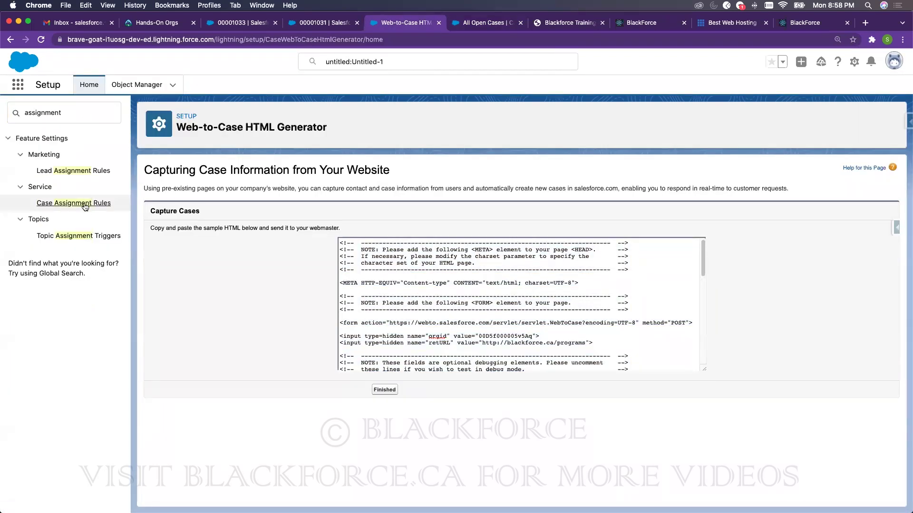
left_click(85, 205)
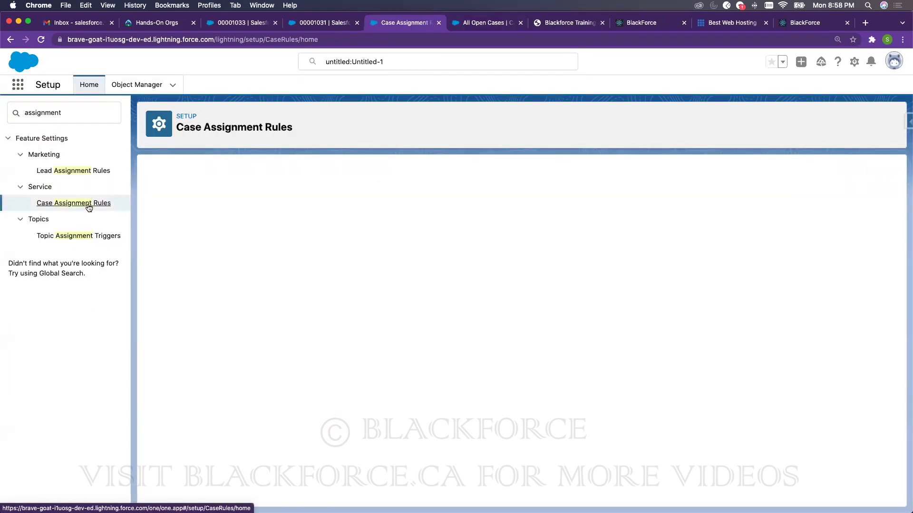
left_click(223, 252)
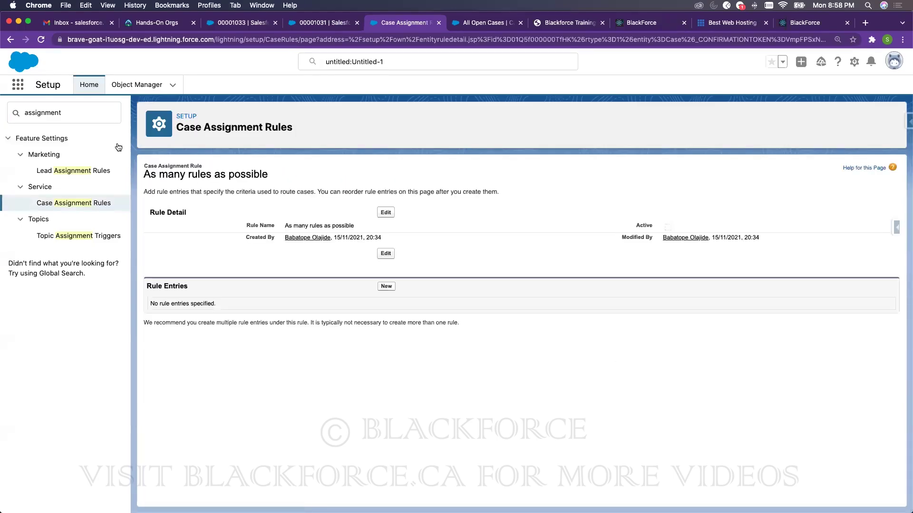
left_click(70, 201)
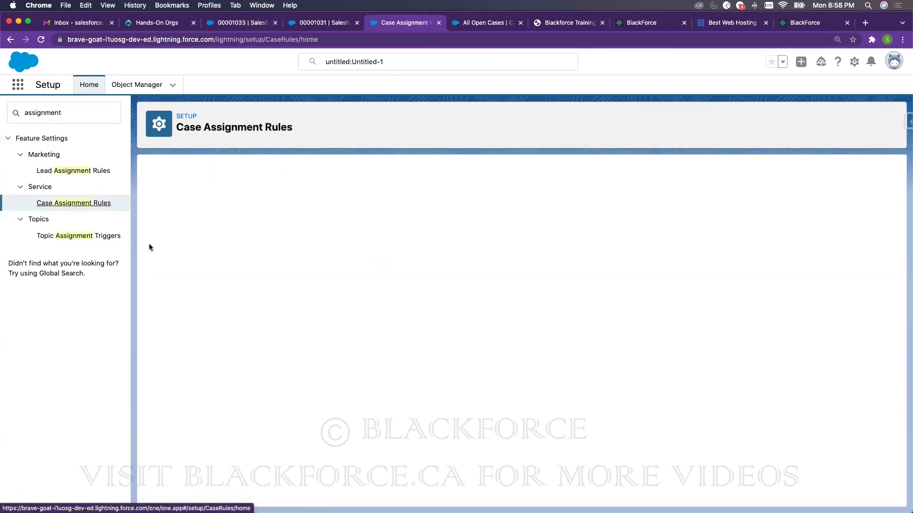
left_click(202, 265)
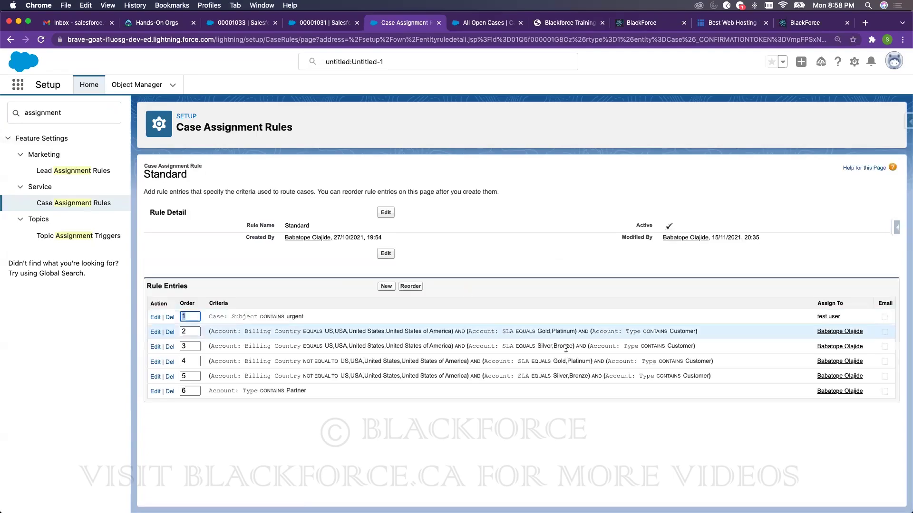
left_click_drag(231, 317, 292, 317)
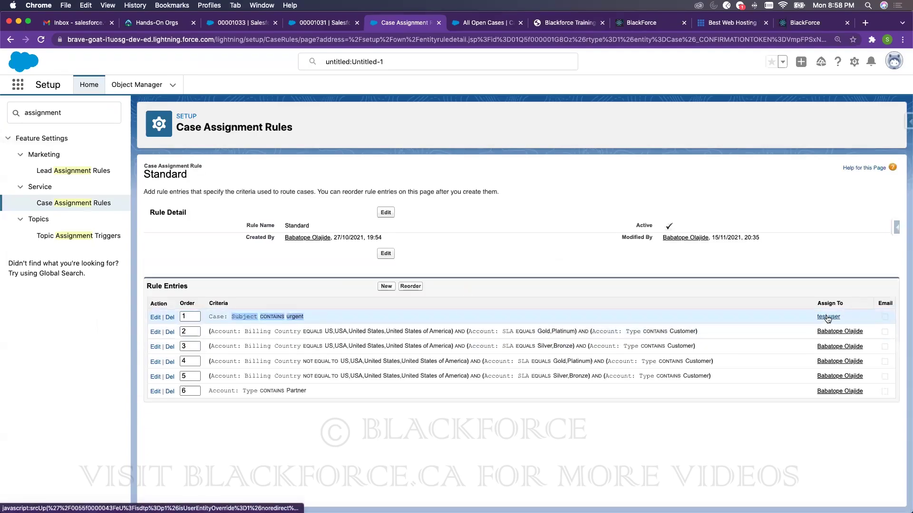
left_click(81, 23)
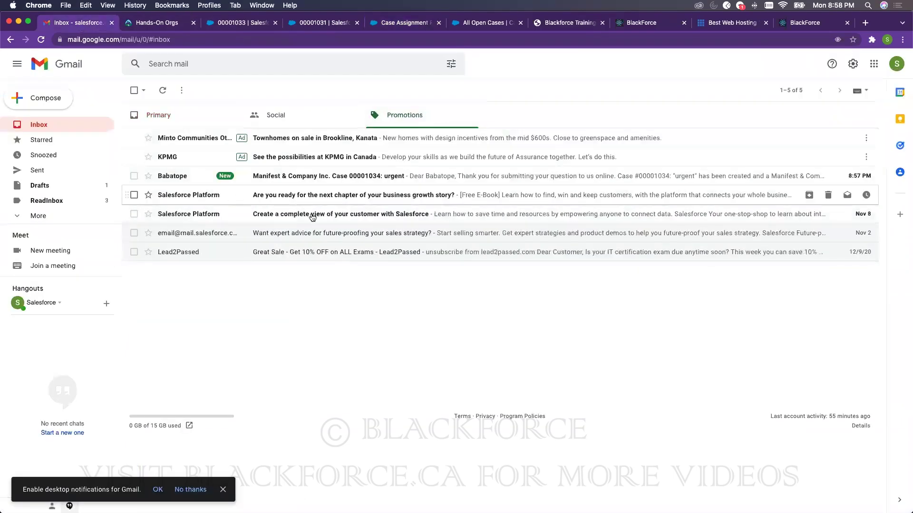
- Read the 'Case 00001034: urgent' auto-response and its via-salesforce sender, then return to Case Assignment Rules
left_click(292, 180)
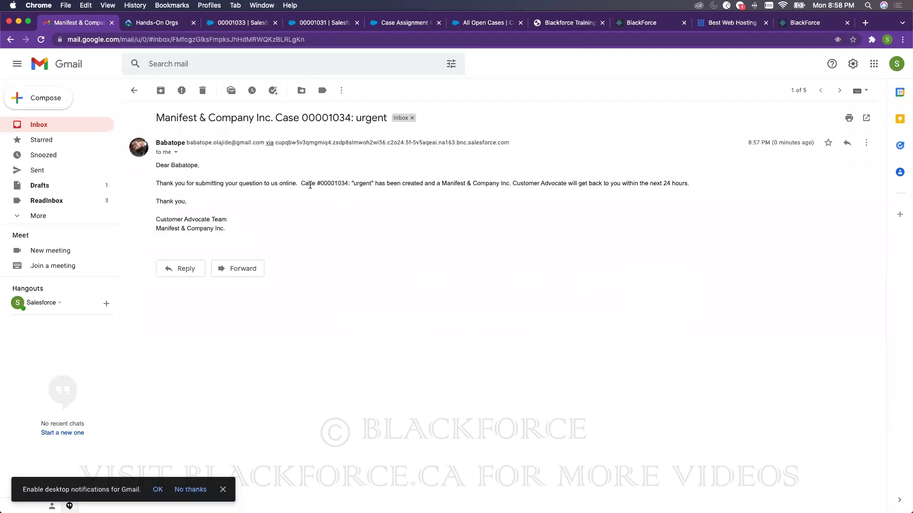
left_click_drag(223, 228, 167, 201)
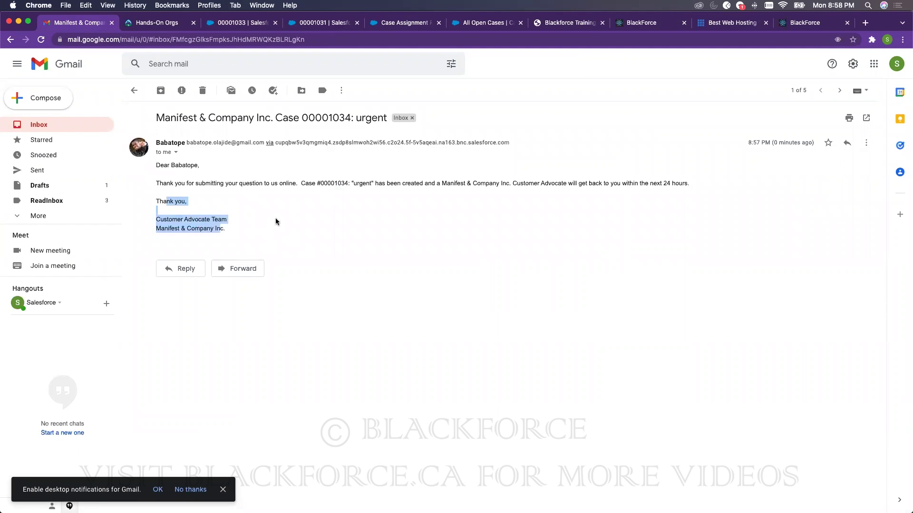
left_click(254, 221)
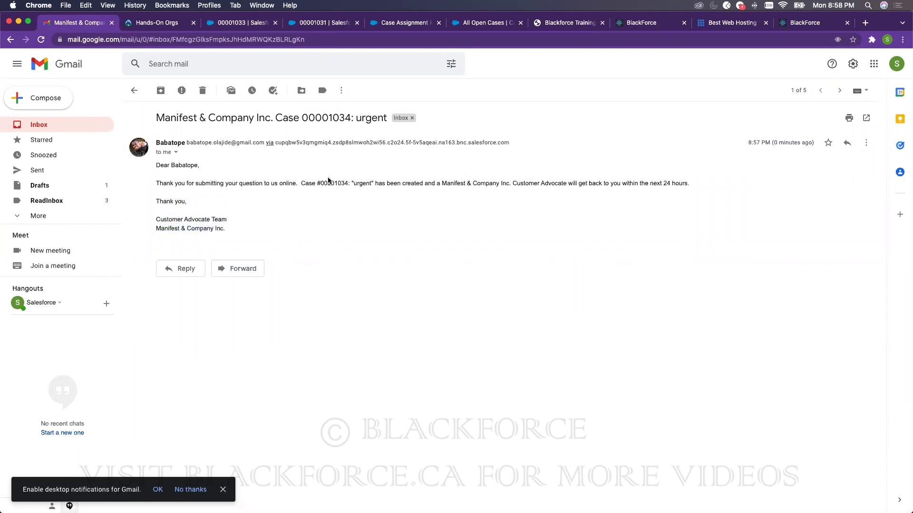
mouse_move(248, 230)
left_mouse_down()
mouse_move(153, 181)
mouse_move(147, 172)
mouse_move(181, 155)
mouse_move(233, 152)
mouse_move(189, 143)
left_mouse_up()
left_click(189, 142)
left_click_drag(510, 142, 304, 140)
left_click(499, 294)
left_click_drag(527, 145, 210, 142)
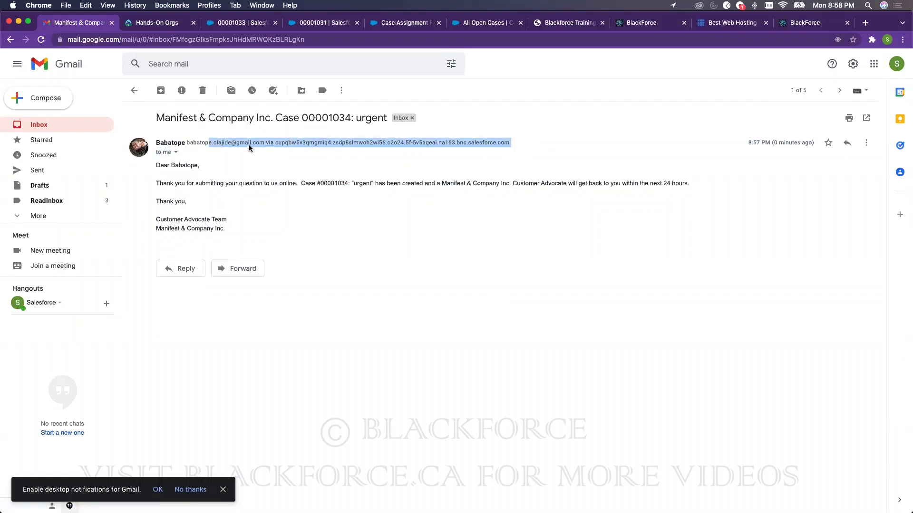
left_click(487, 23)
left_click(380, 23)
- Search Quick Find for 'org' and inspect the pending Organization-Wide Email Address, then return to Gmail
double_click(96, 116)
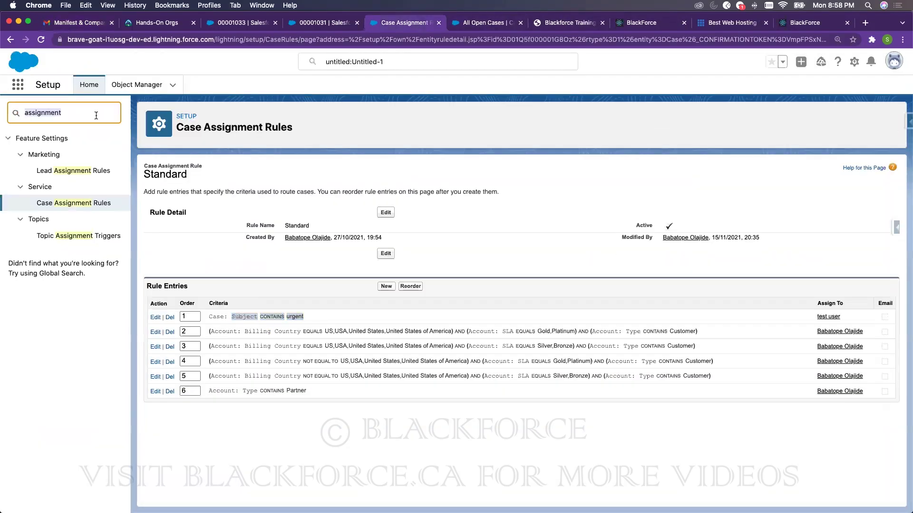
type("org-wid")
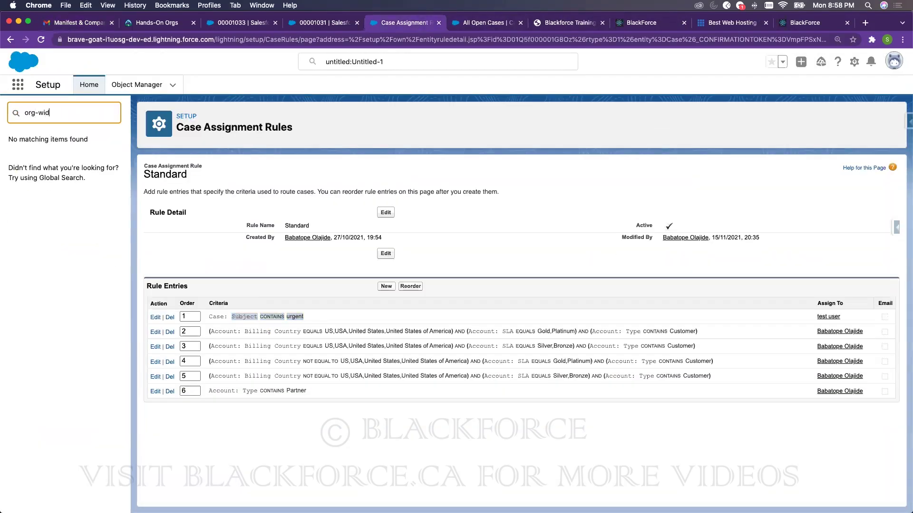
key("BackSpace")
key("BackSpace")
key("BackSpace")
key("BackSpace")
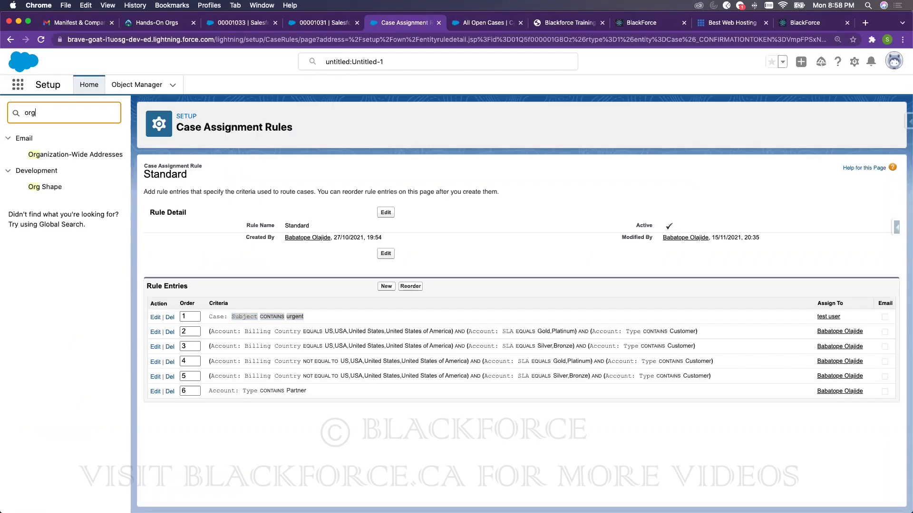
left_click(115, 154)
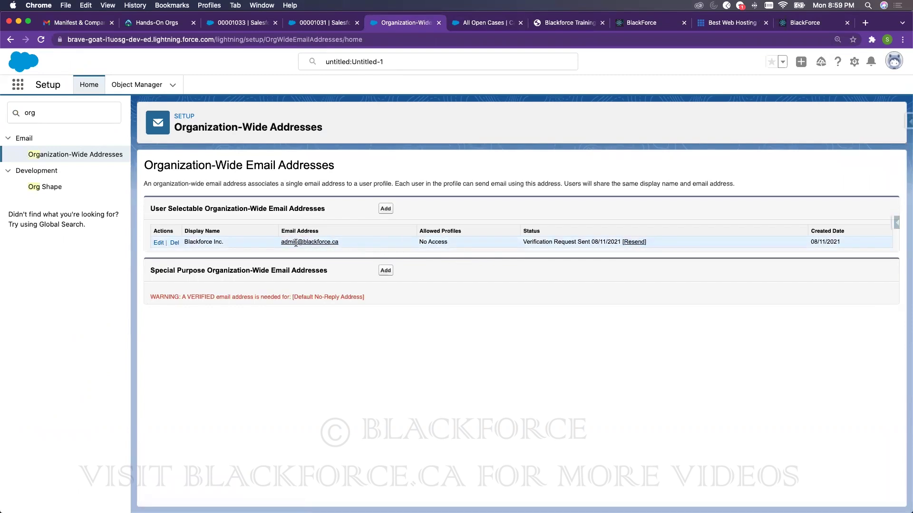
left_click_drag(339, 243, 282, 242)
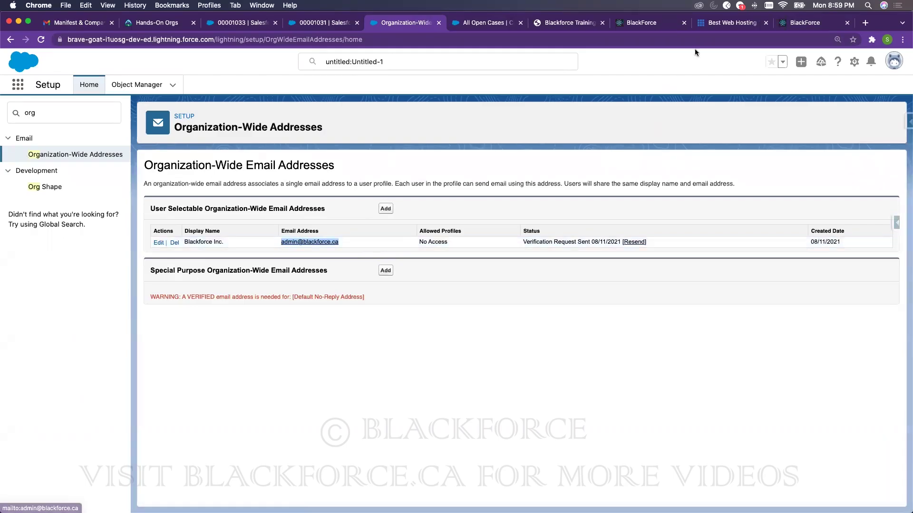
left_click(92, 24)
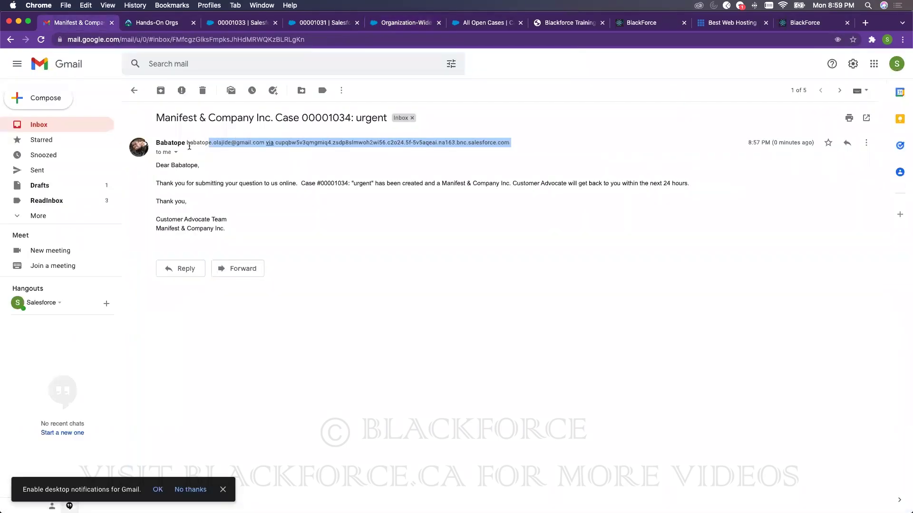
- Check the email's sender address, then go back to the local web2case.html form
left_click_drag(186, 143, 508, 140)
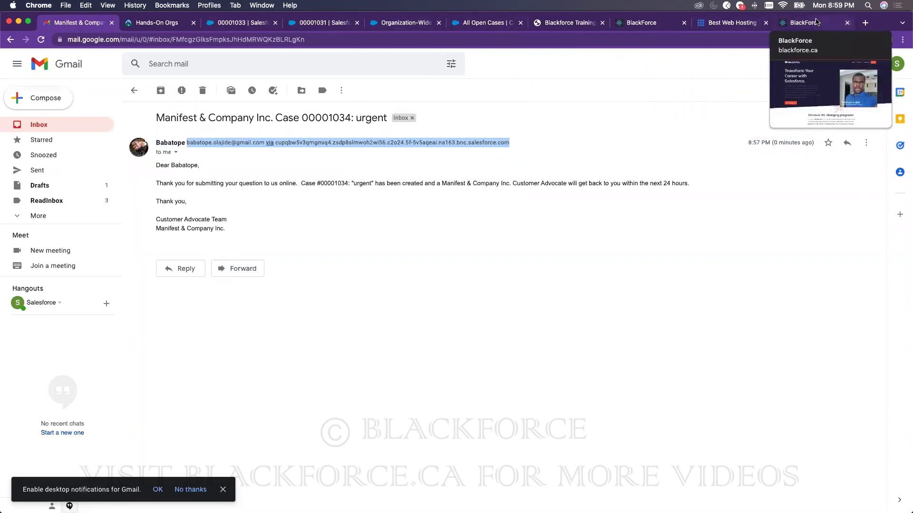
left_click(817, 22)
left_click(10, 39)
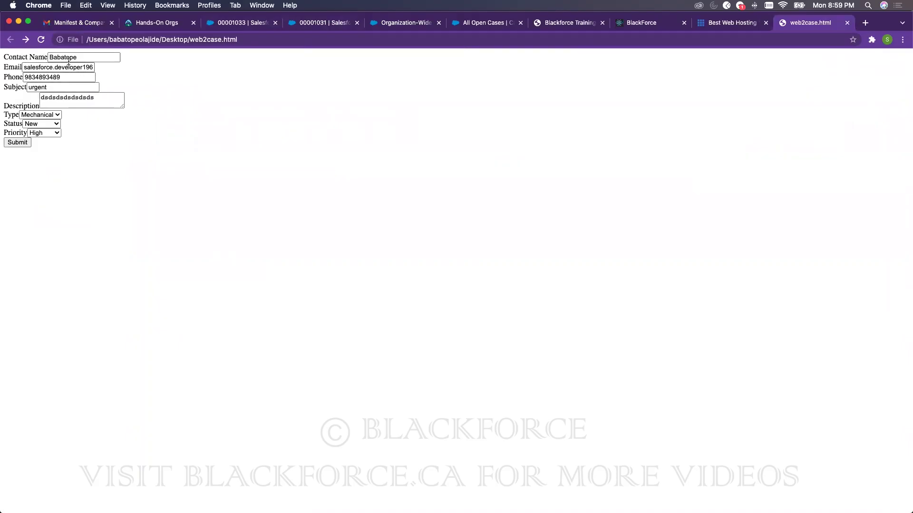
- Search Setup for 'email-to' then 'case', view the empty Case Team Roles, and switch to case 00001031
left_click(407, 24)
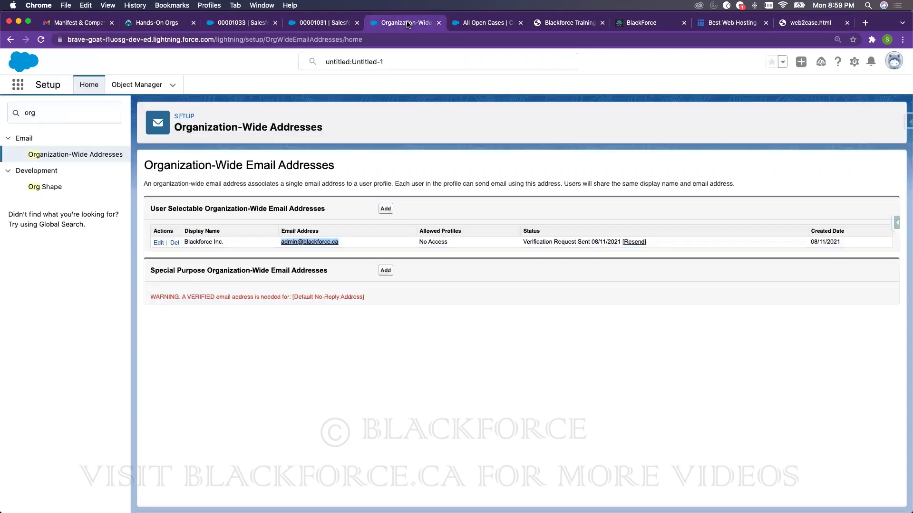
left_click(61, 115)
type("email")
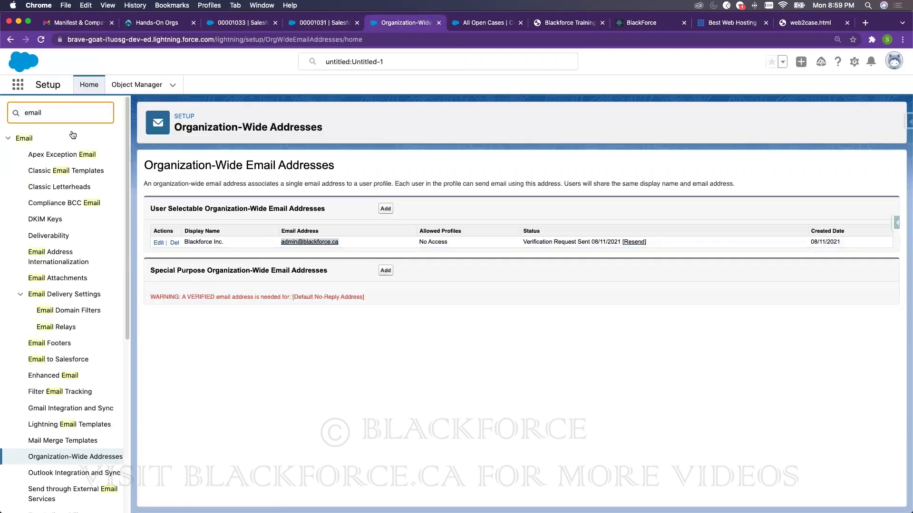
type("-to")
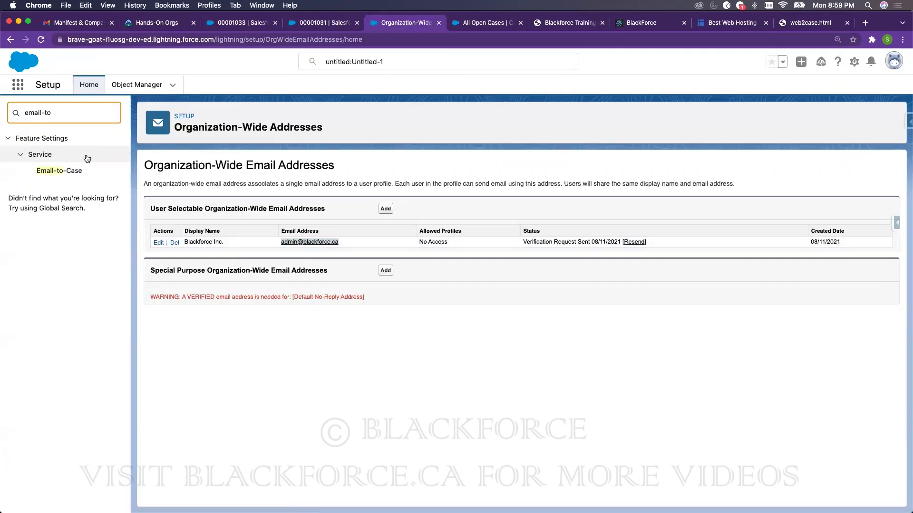
triple_click(59, 117)
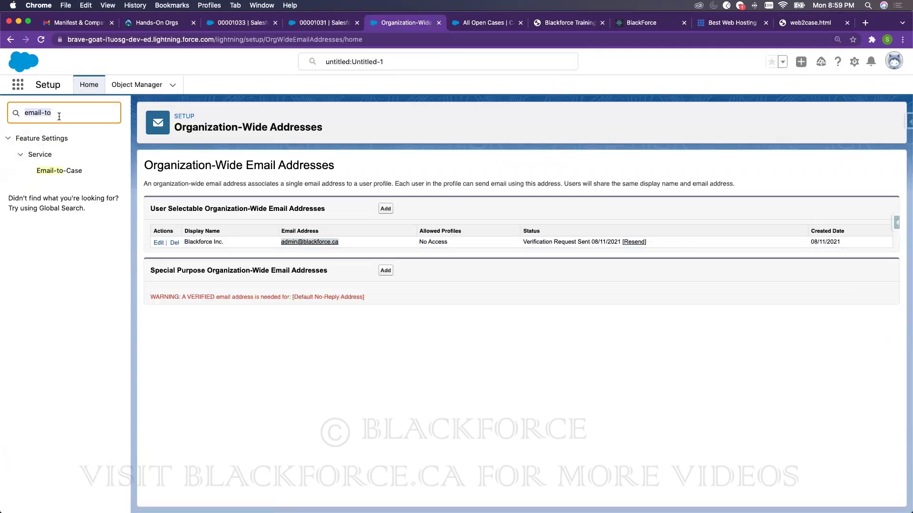
type("case")
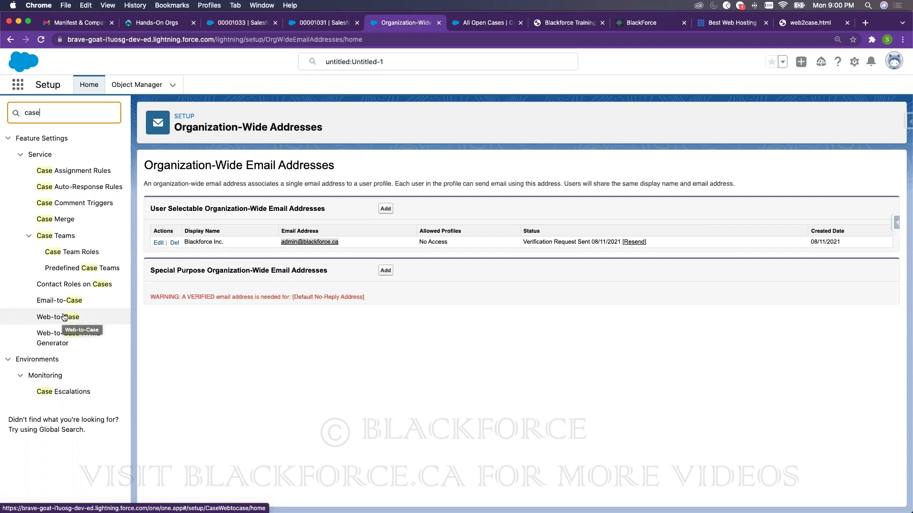
left_click(72, 252)
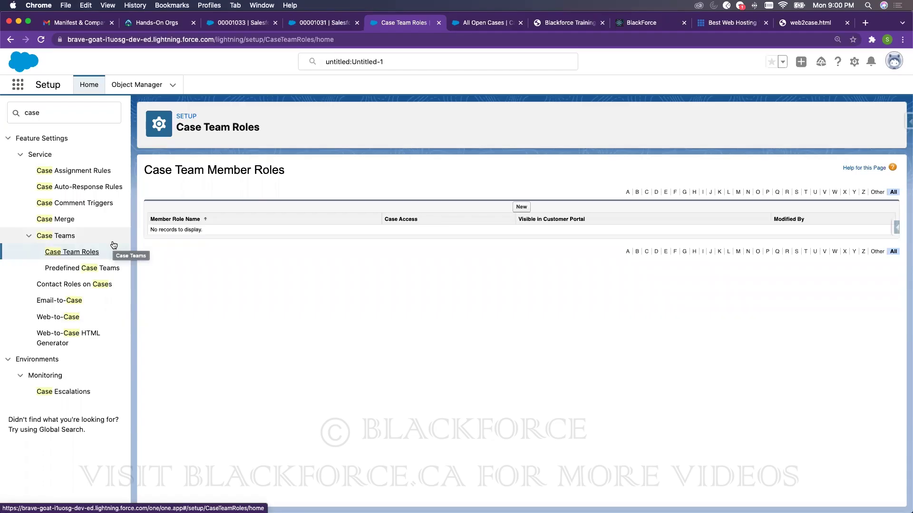
left_click(324, 23)
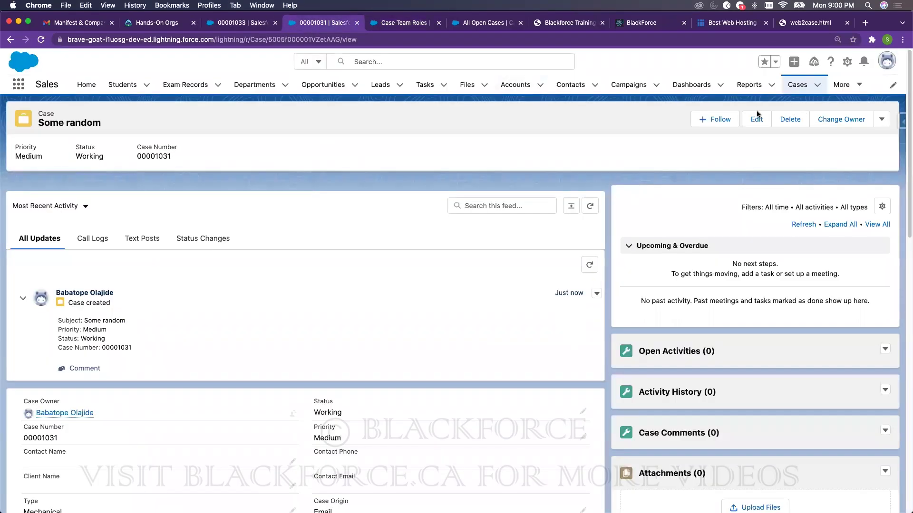
- Start a new Subscribers-type case from the Cases list and view the SLA Violation choices
left_click(796, 85)
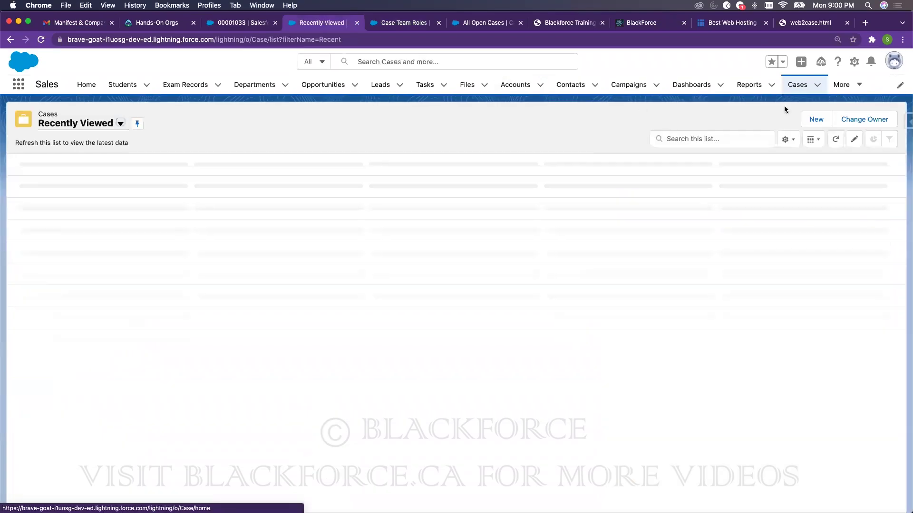
left_click(801, 120)
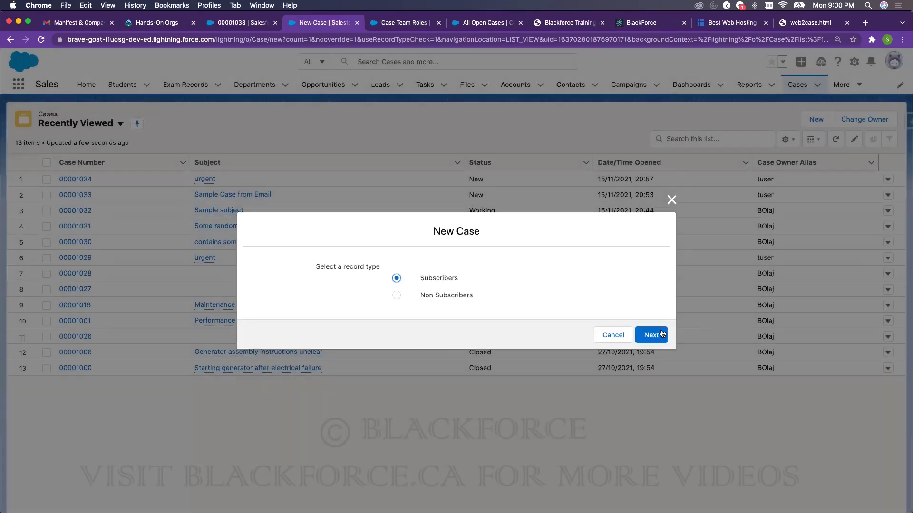
left_click(652, 334)
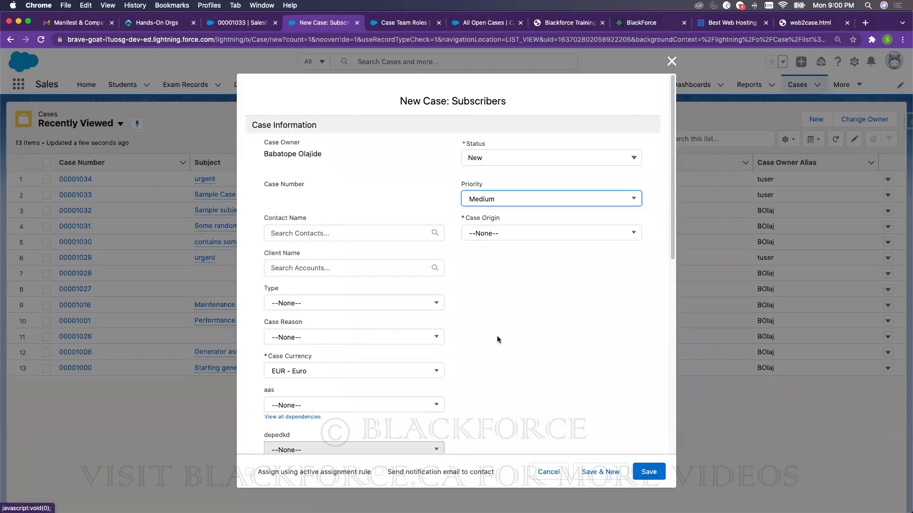
scroll(496, 339, "down", 5)
scroll(496, 339, "down", 5)
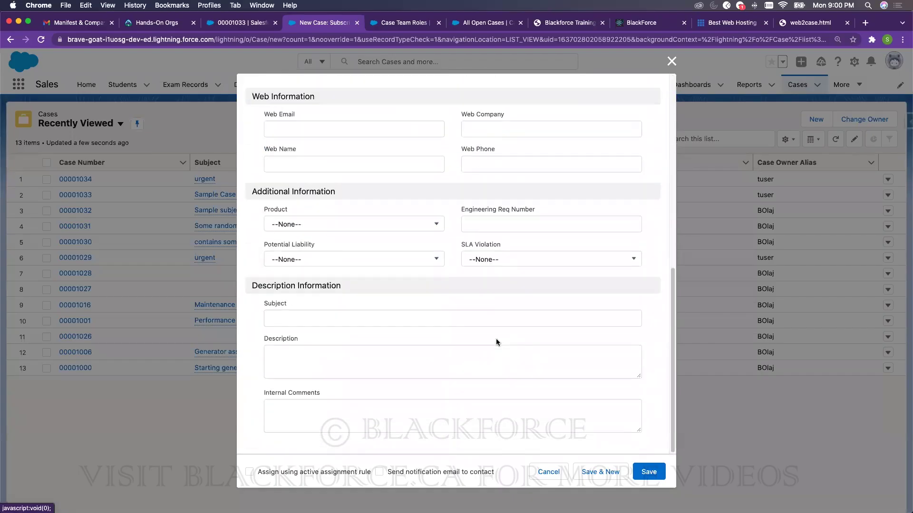
left_click(503, 265)
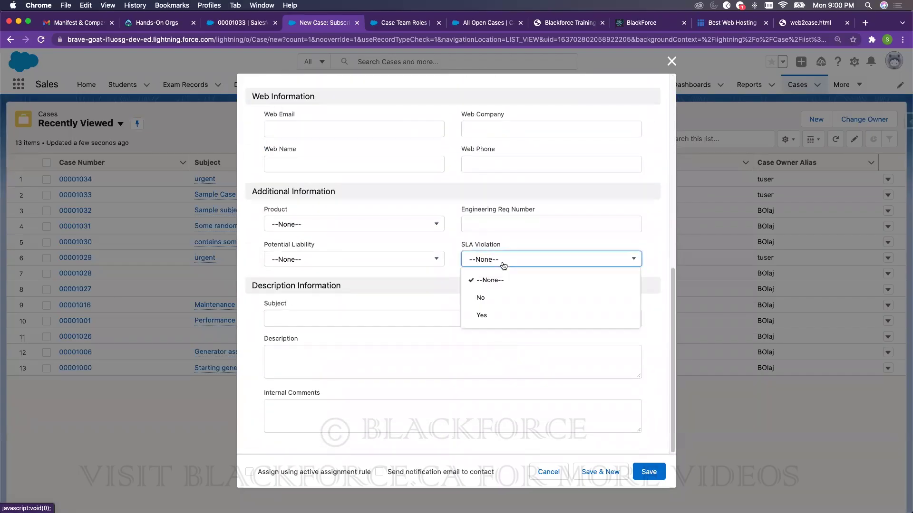
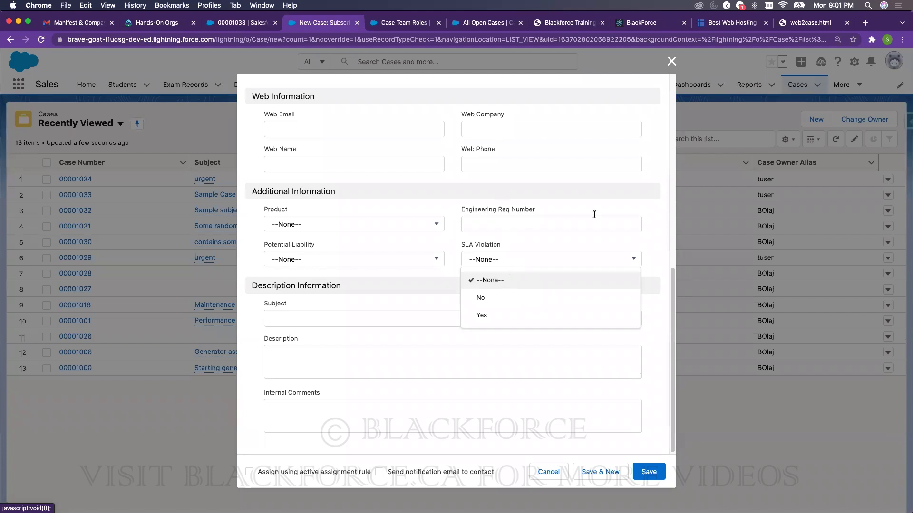
- Scroll through the unsaved New Case: Subscribers form and close it without saving
scroll(595, 214, "up", 10)
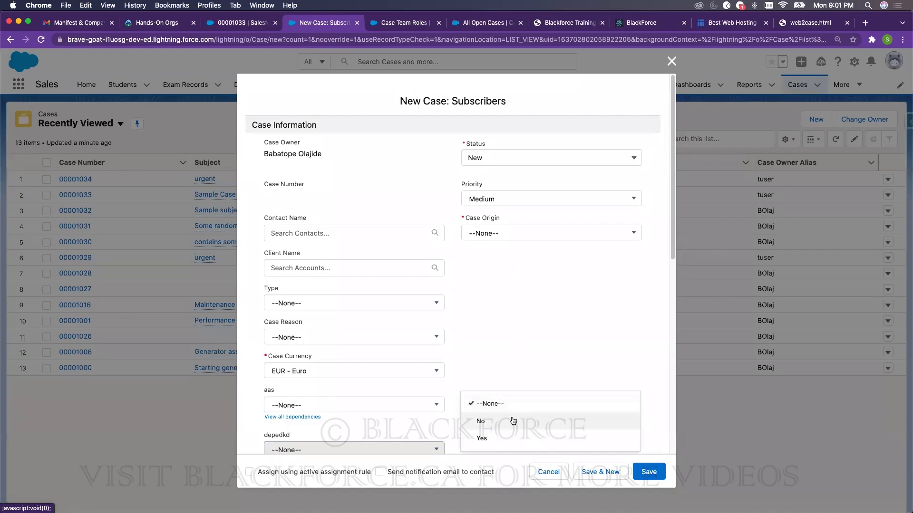
scroll(513, 422, "down", 10)
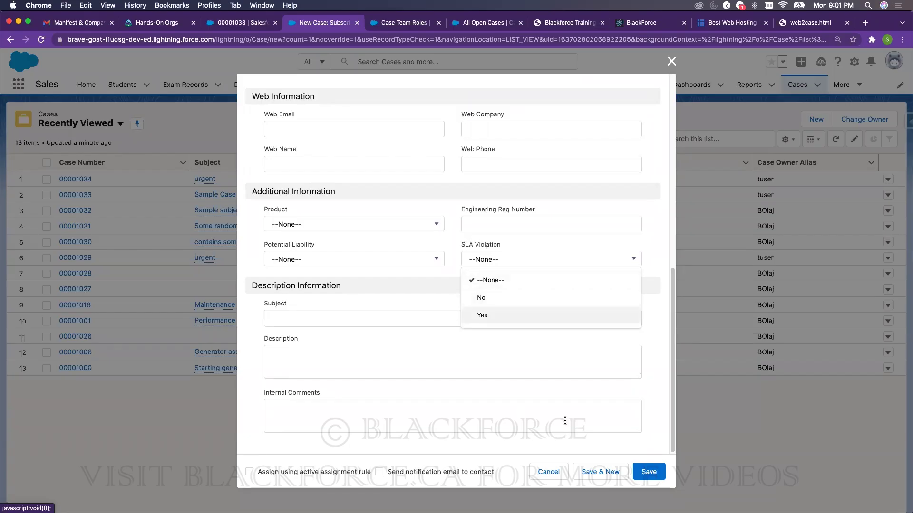
scroll(591, 183, "up", 10)
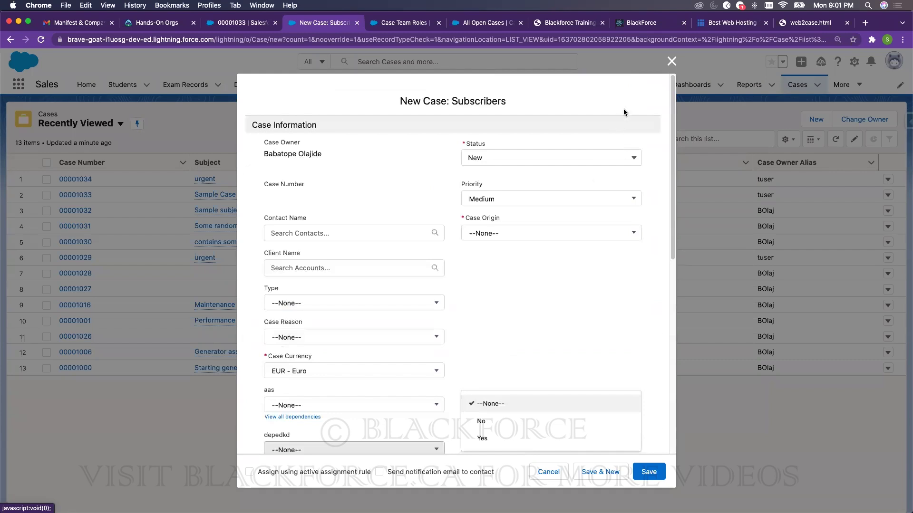
left_click(671, 61)
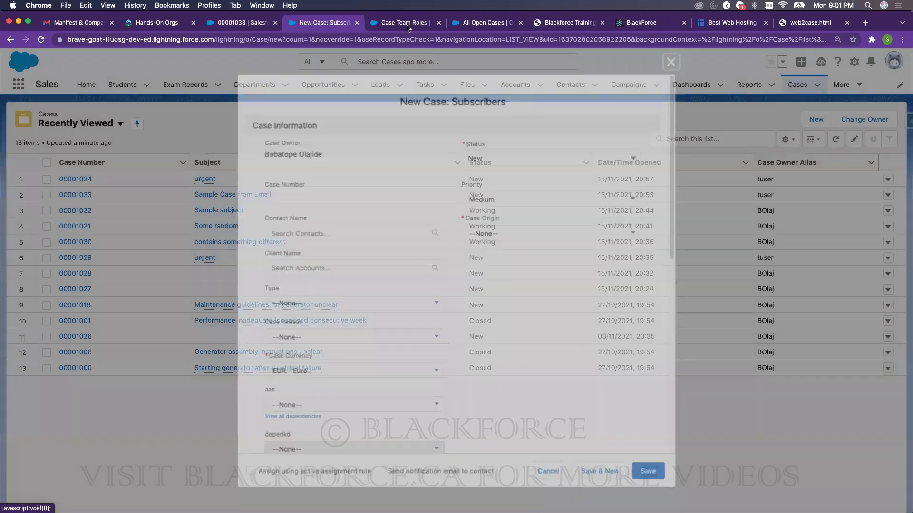
- Create a Manager case team role with Read/Write case access
key("ctrl+Tab")
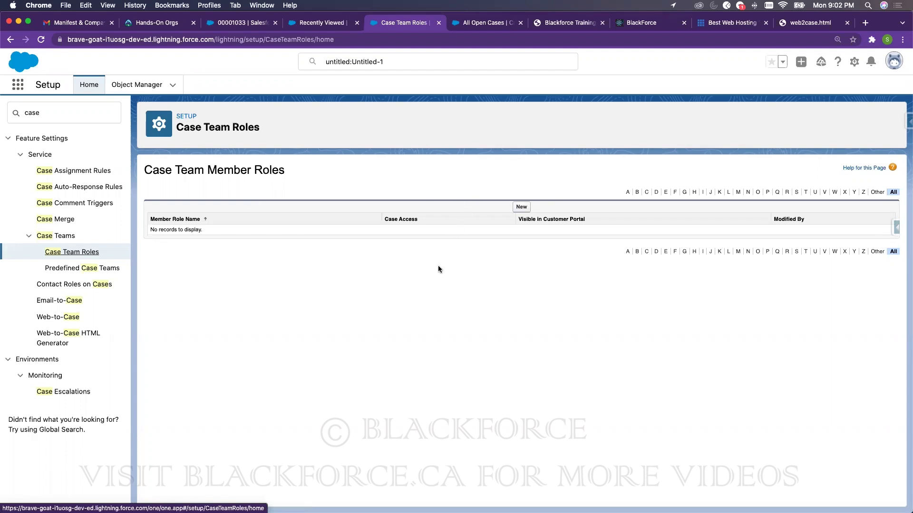
left_click(521, 208)
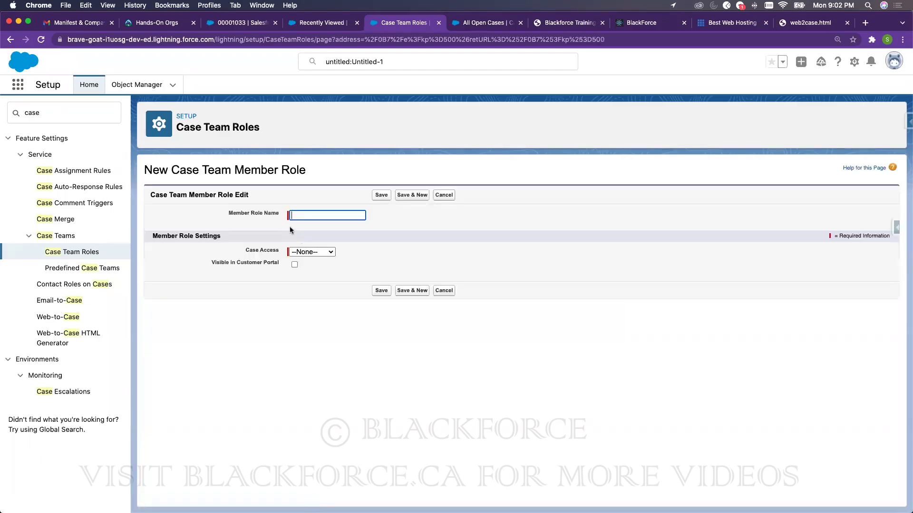
left_click(312, 252)
left_click(311, 216)
type("Manager")
left_click(313, 253)
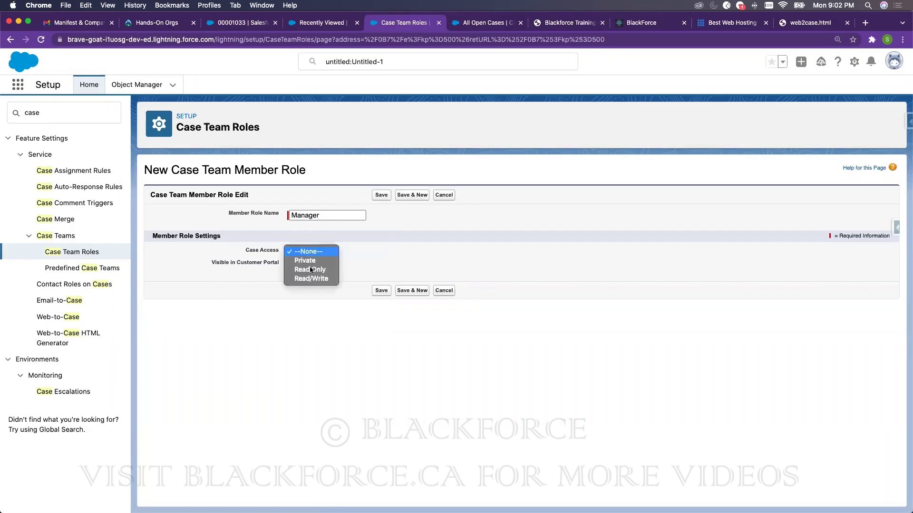
left_click(313, 280)
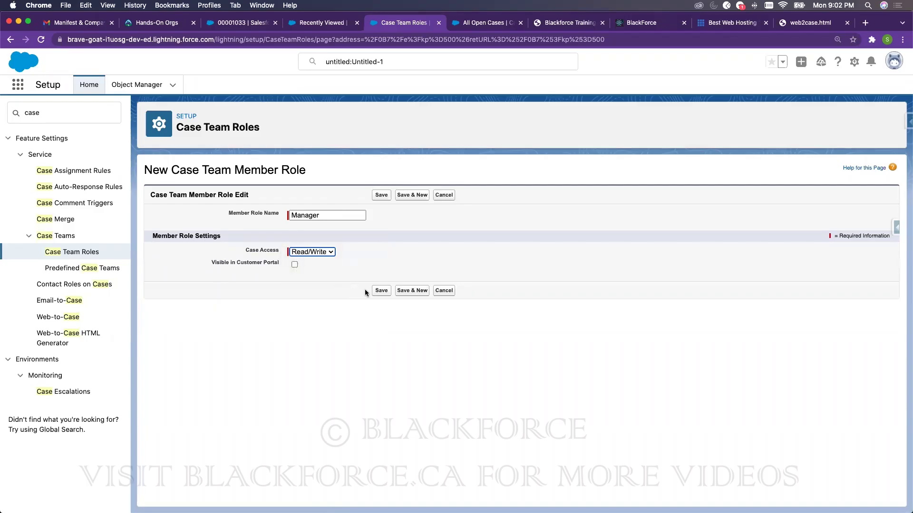
left_click(381, 289)
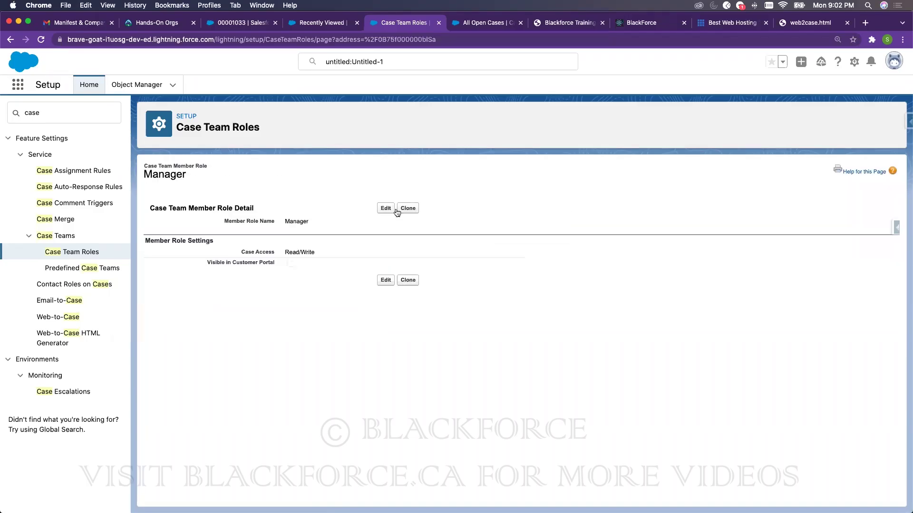
- Create an Assistant case team role with Read Only access, then go to Predefined Case Teams
left_click(71, 252)
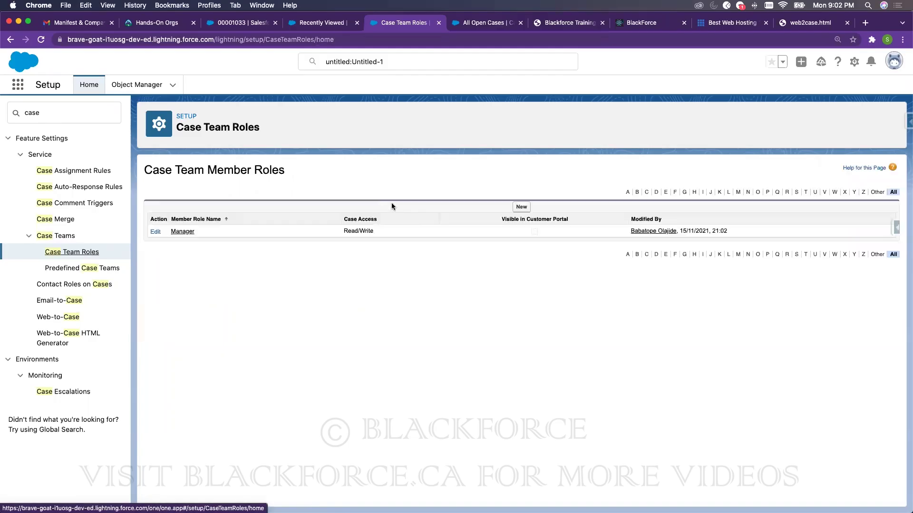
left_click(521, 207)
left_click(332, 216)
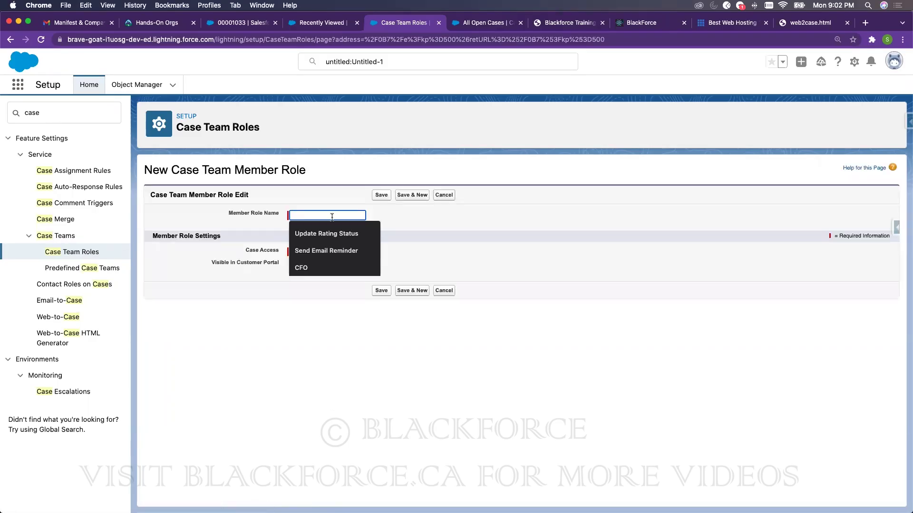
type("Assista")
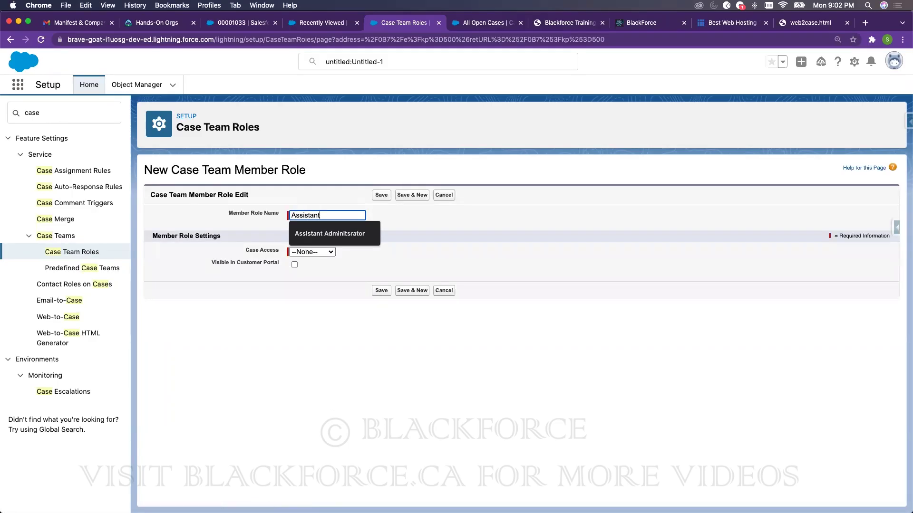
type("nt")
left_click(312, 252)
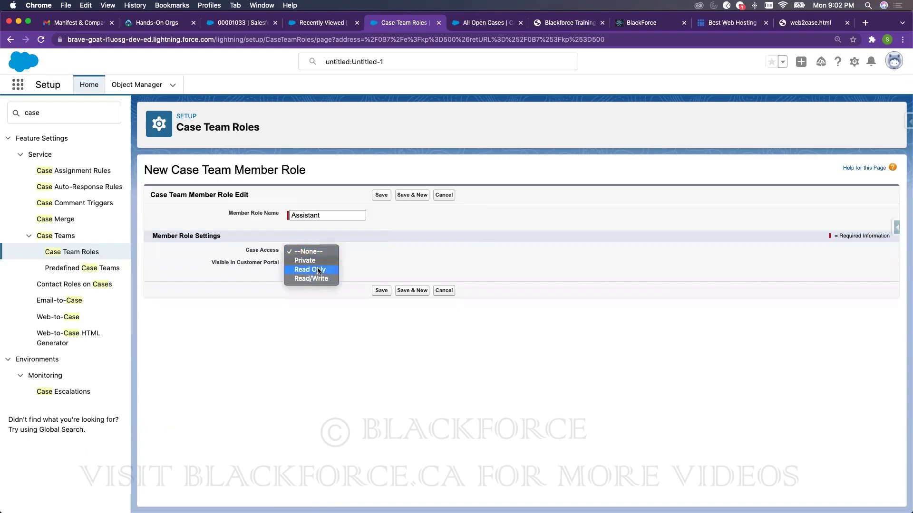
left_click(318, 270)
left_click(382, 291)
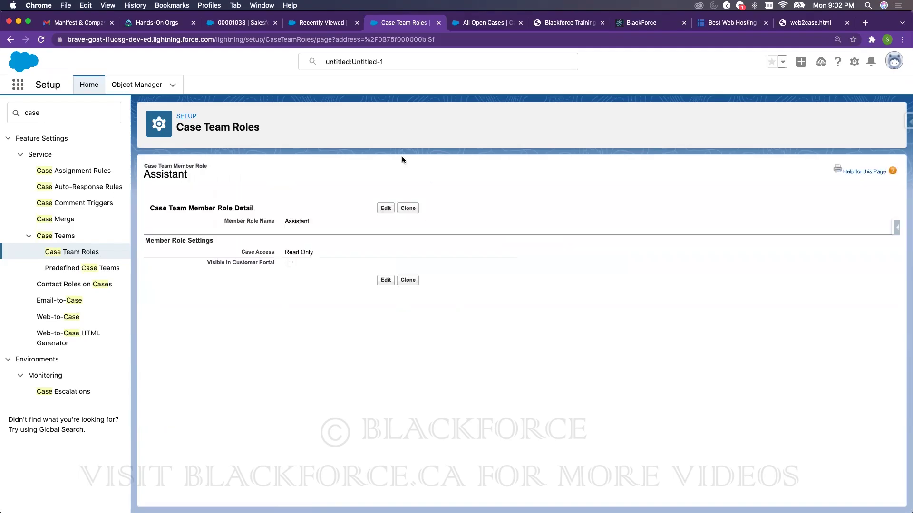
left_click(70, 269)
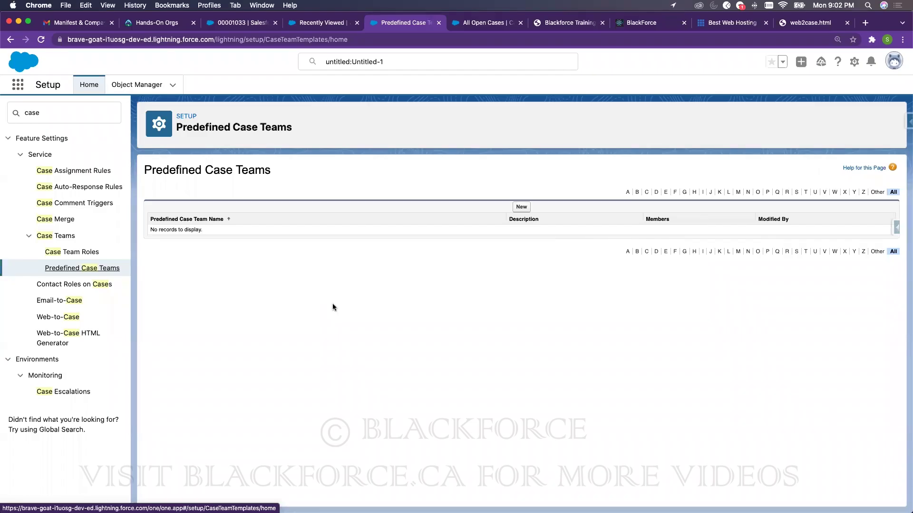
- Start a new predefined case team named 'High Value Customer'
left_click(521, 207)
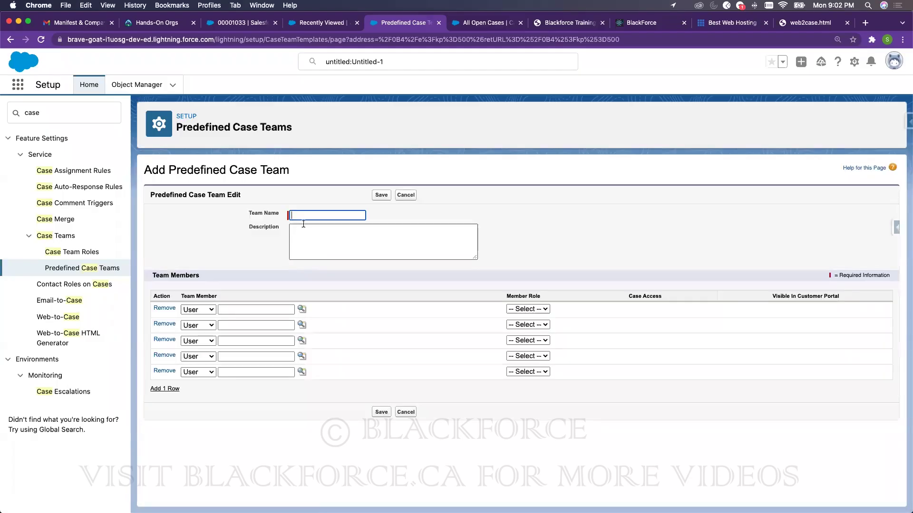
type("High Value Customer")
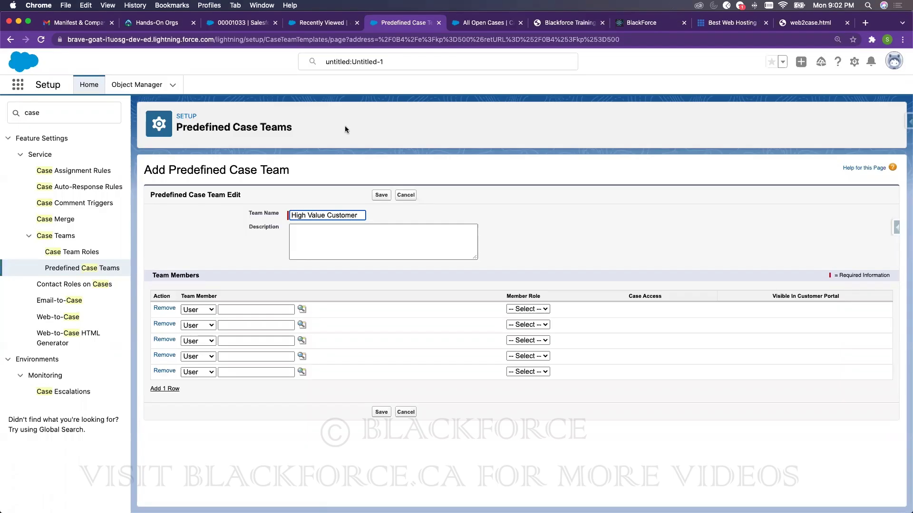
- Add a first team member from the lookup with the Manager role, initially as a contact
left_click(198, 310)
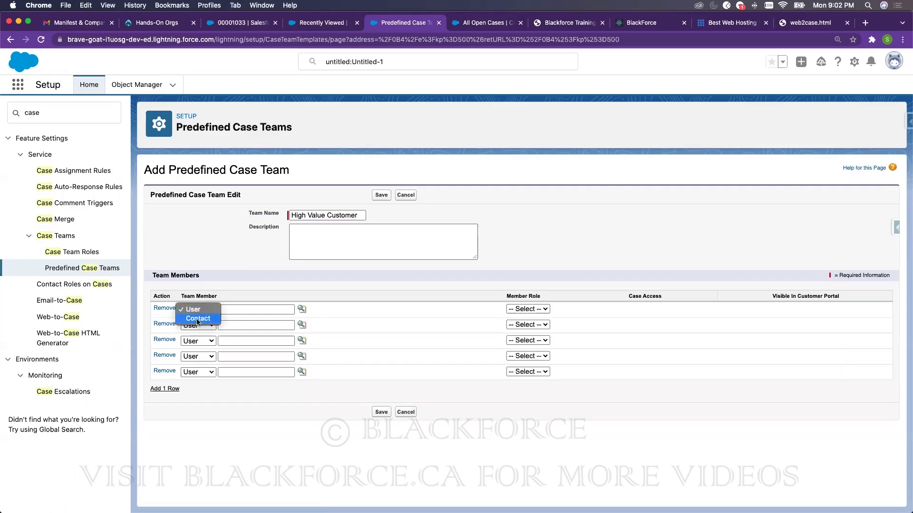
left_click(197, 319)
left_click(302, 310)
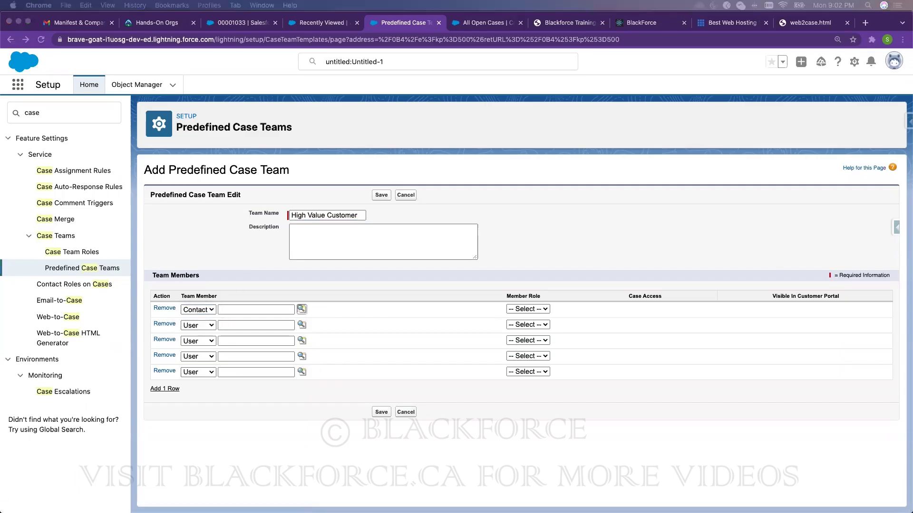
left_click(409, 237)
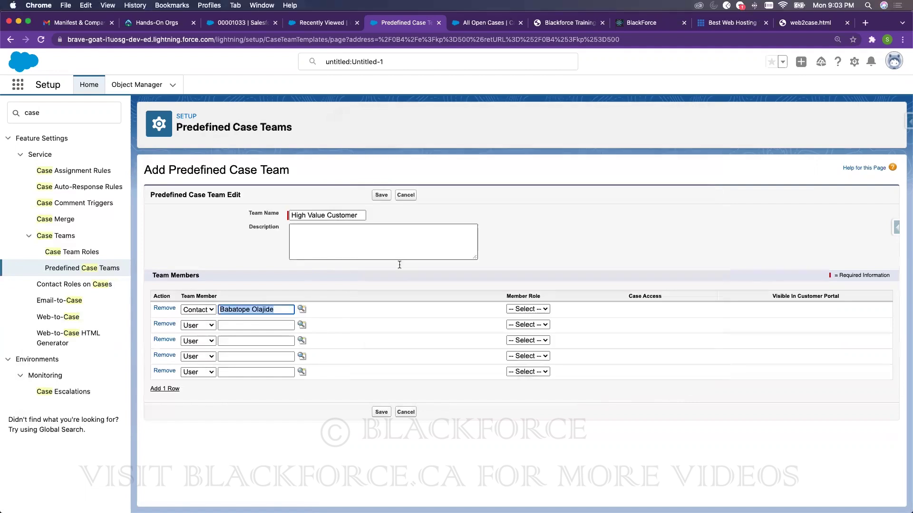
left_click(543, 310)
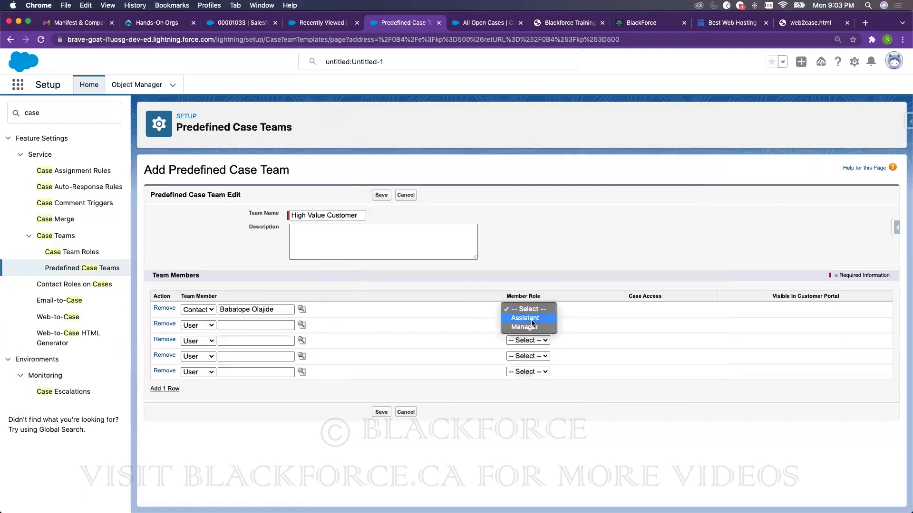
key("Return")
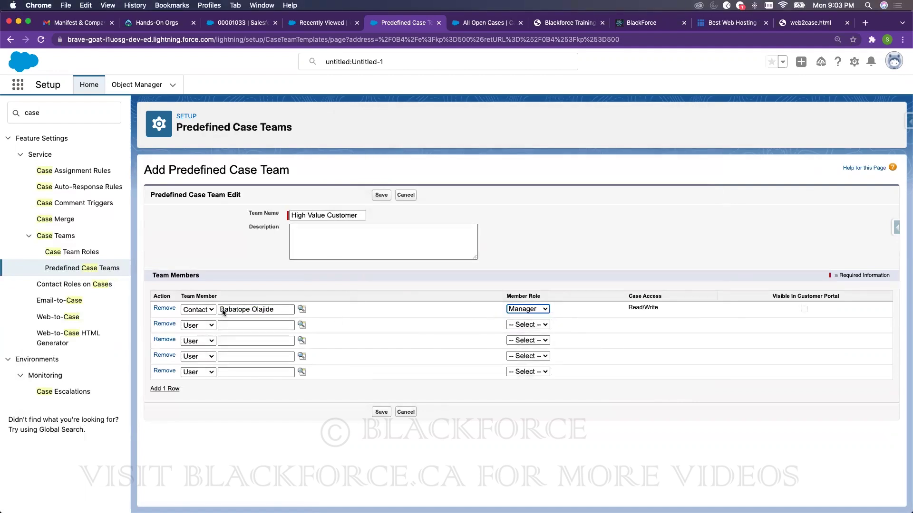
left_click(343, 245)
- Change the first member to a user picked from the lookup and save the team
left_click(202, 310)
left_click(193, 298)
left_click(301, 310)
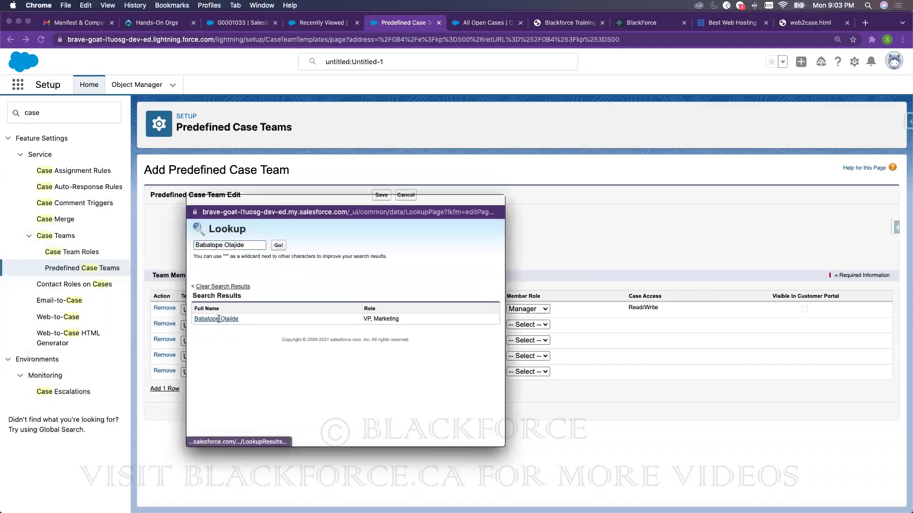
left_click(219, 319)
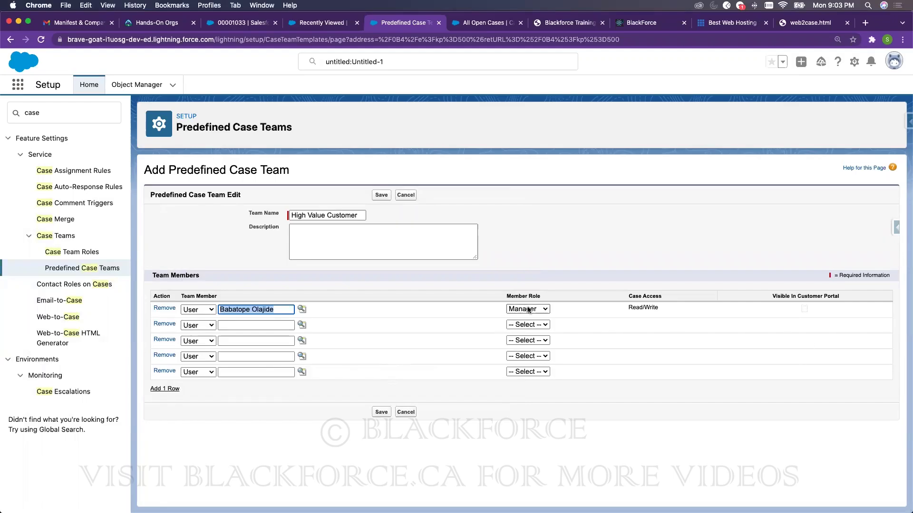
left_click(382, 412)
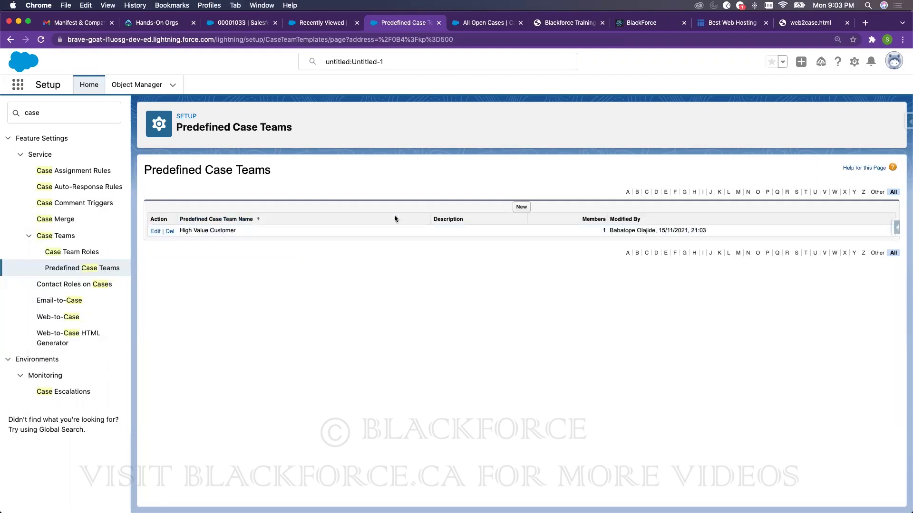
- View the High Value Customer team's details and its member's user record, then go back
left_click(193, 233)
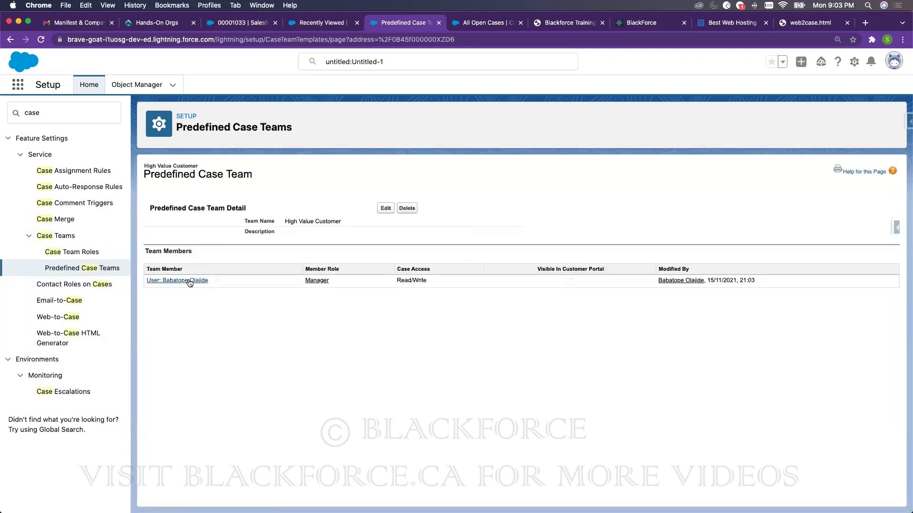
left_click(192, 281)
right_click(402, 106)
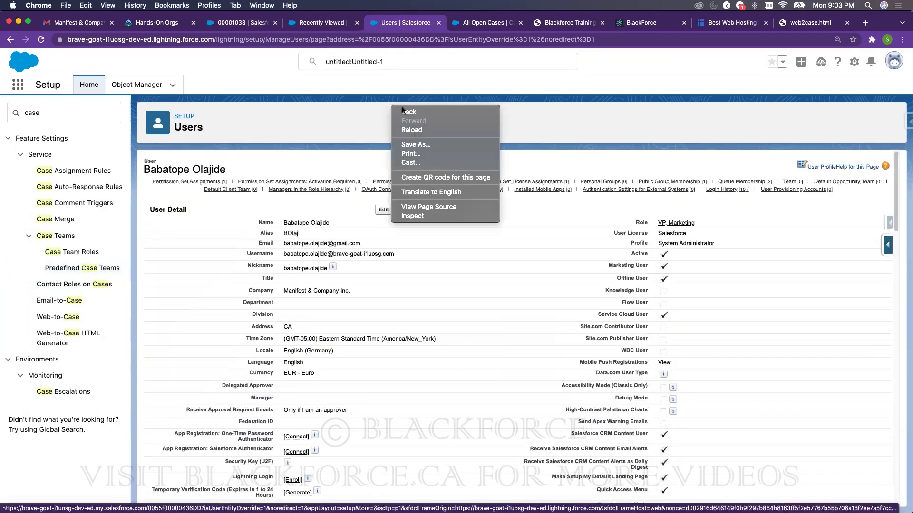
left_click(406, 111)
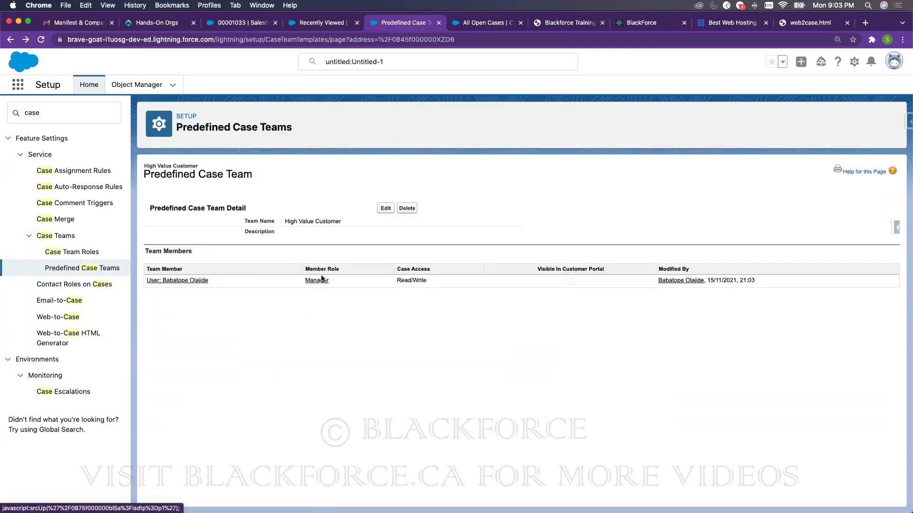
- Add test user to the team as a second member with the Assistant role and save
left_click(379, 210)
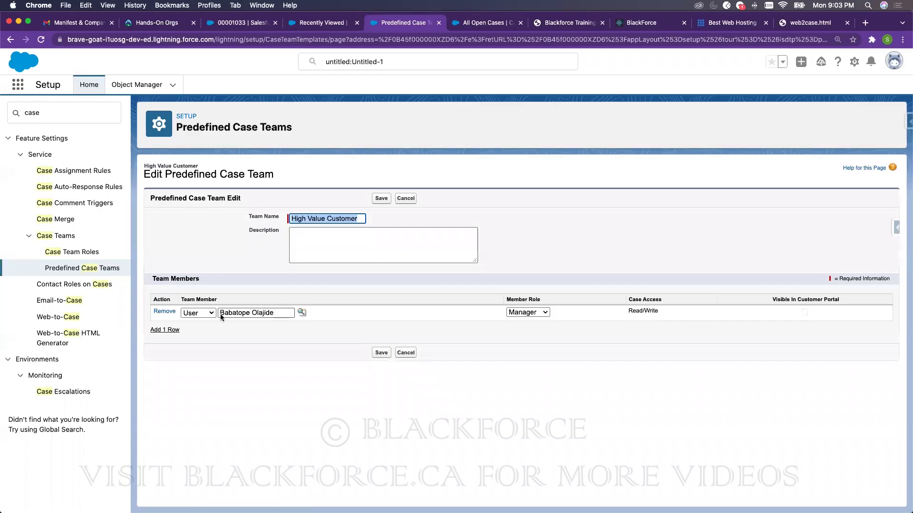
left_click(164, 330)
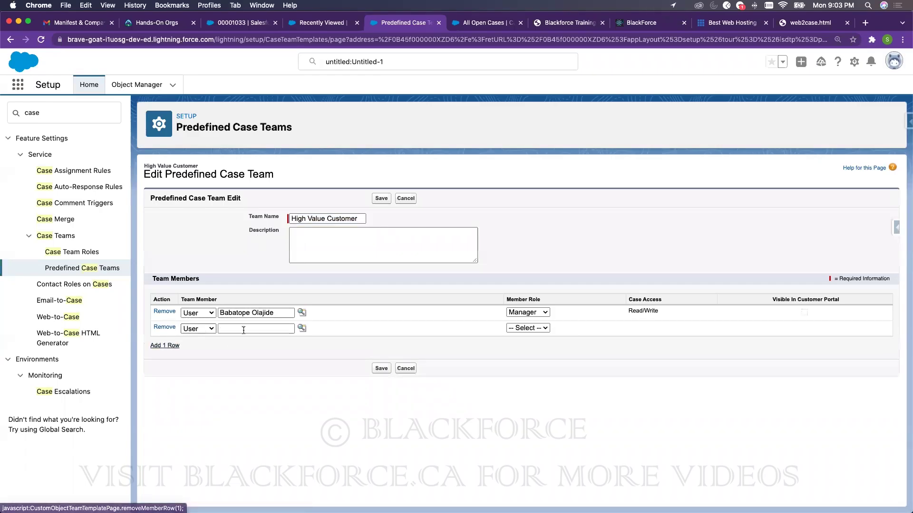
left_click(301, 329)
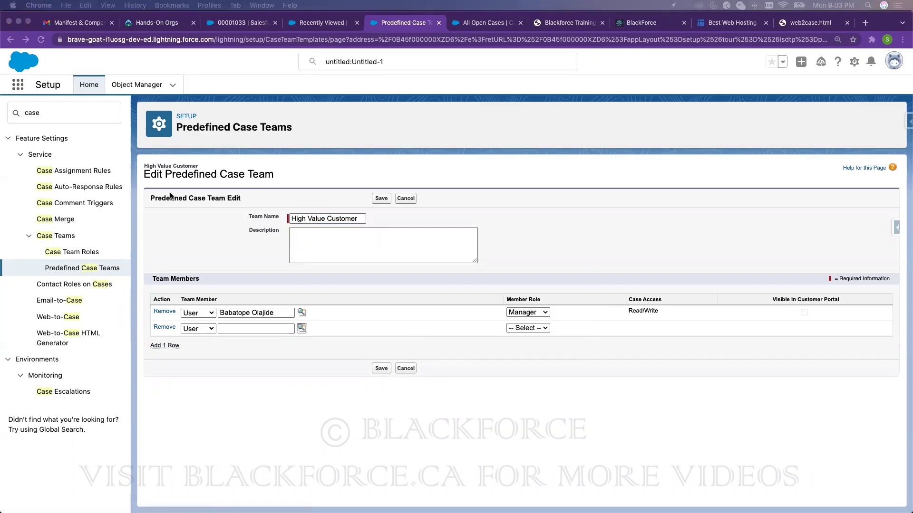
left_click(309, 204)
type("test")
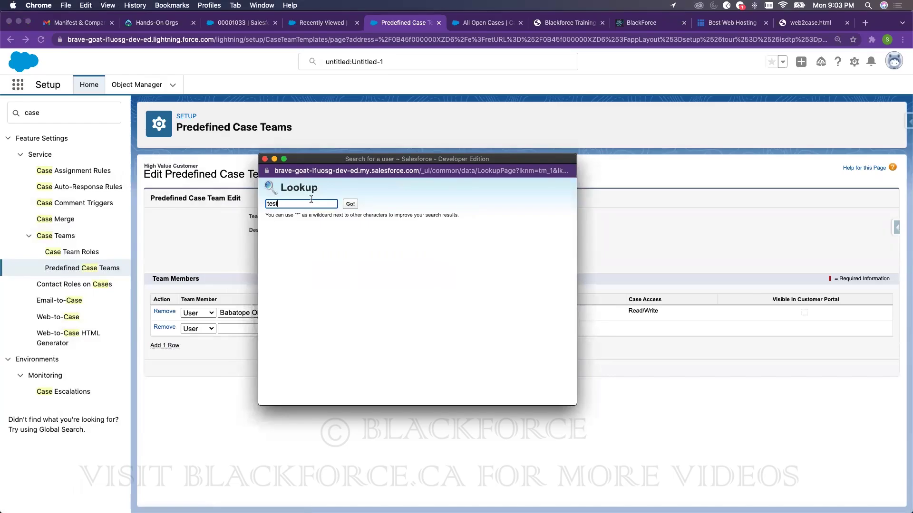
left_click(350, 204)
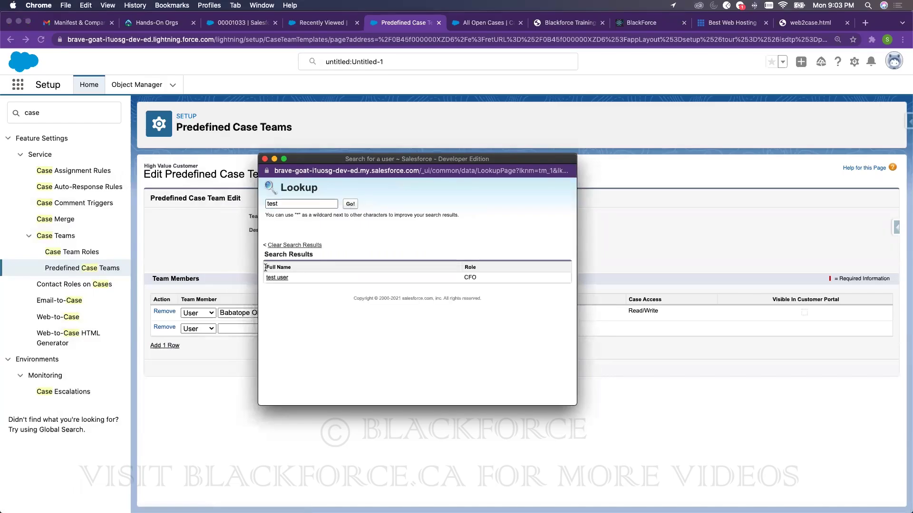
left_click(272, 278)
left_click(532, 329)
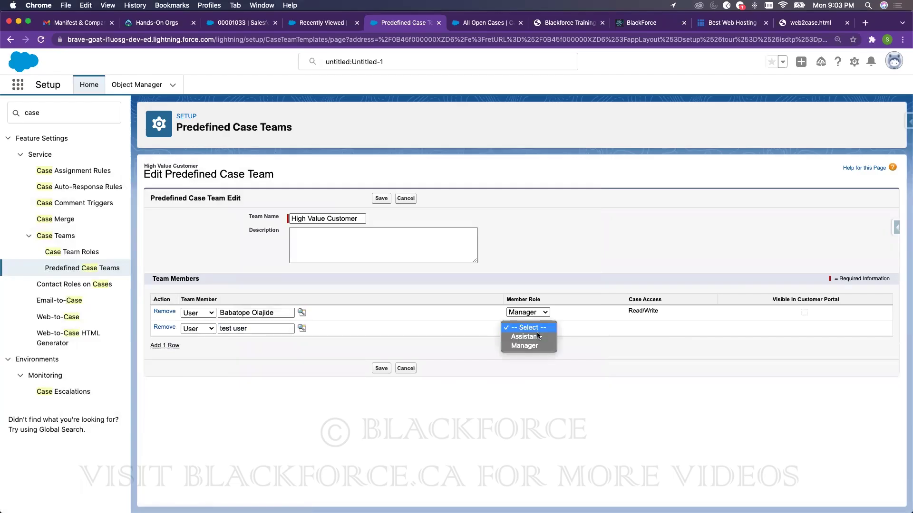
left_click(532, 337)
left_click(382, 369)
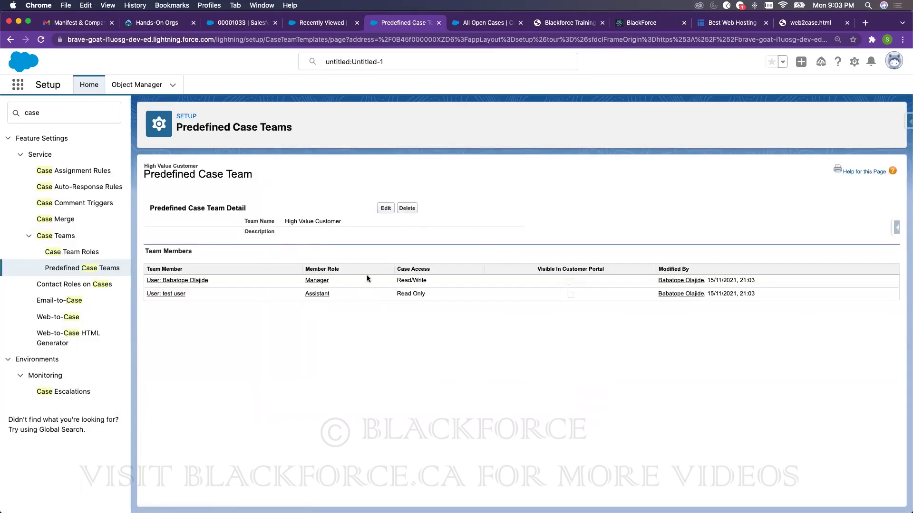
- Review case 00001034's related lists from the refreshed cases list, then open Setup in a new tab
left_click(324, 22)
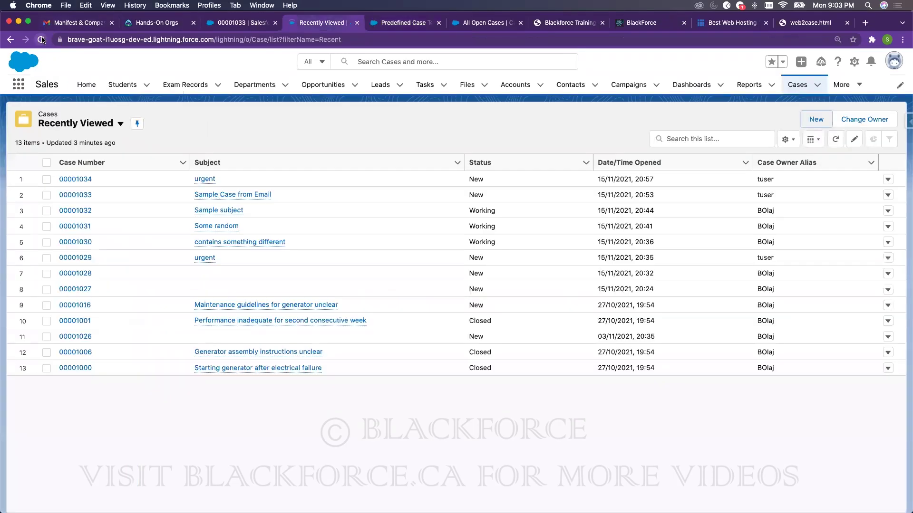
left_click(42, 39)
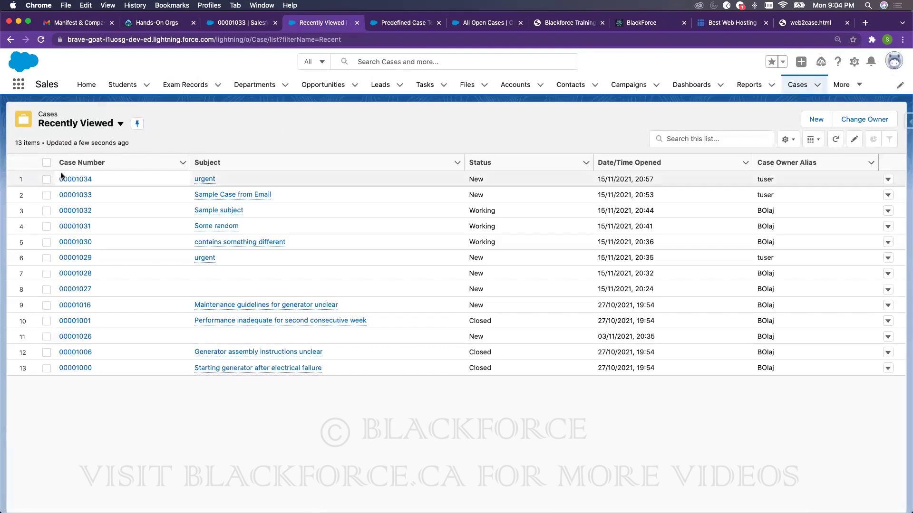
left_click(67, 178)
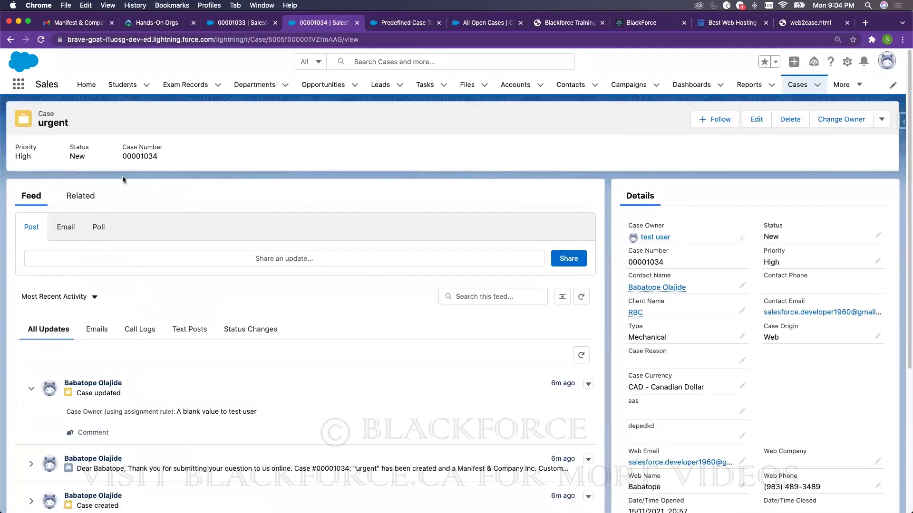
left_click(80, 196)
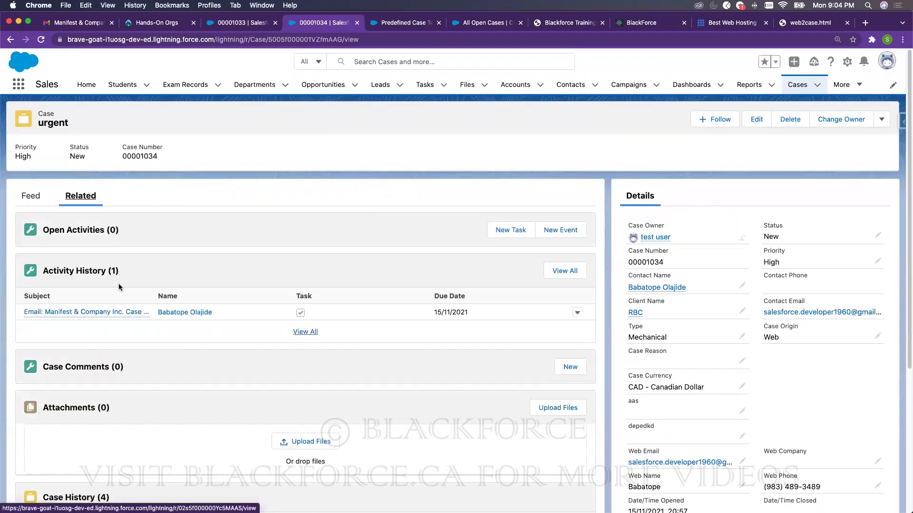
scroll(90, 355, "down", 3)
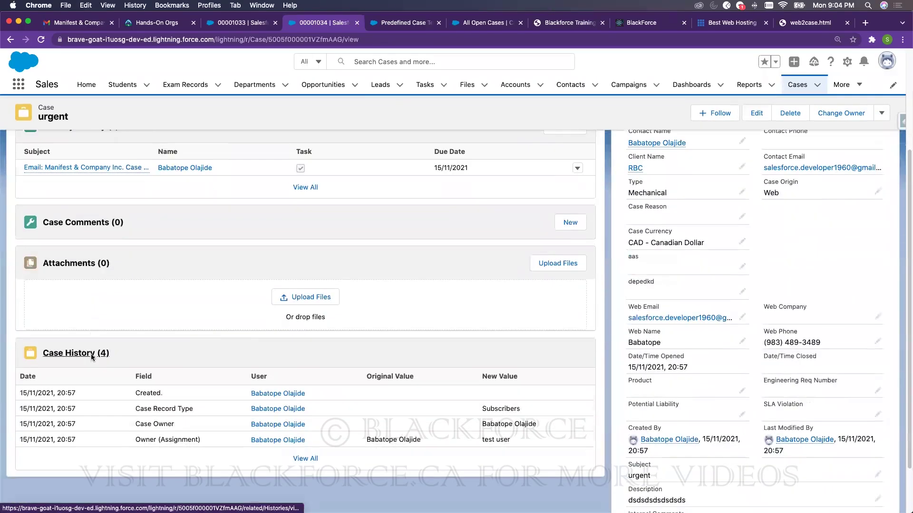
scroll(90, 354, "up", 5)
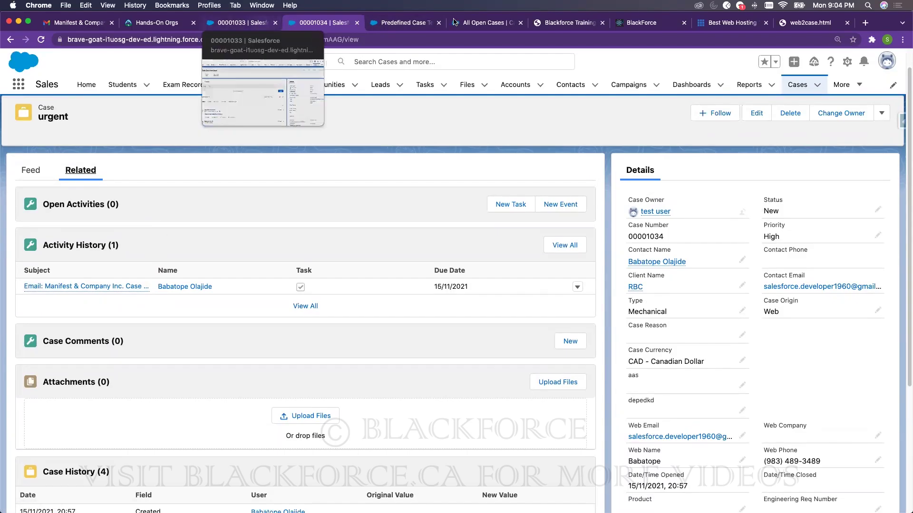
left_click(846, 61)
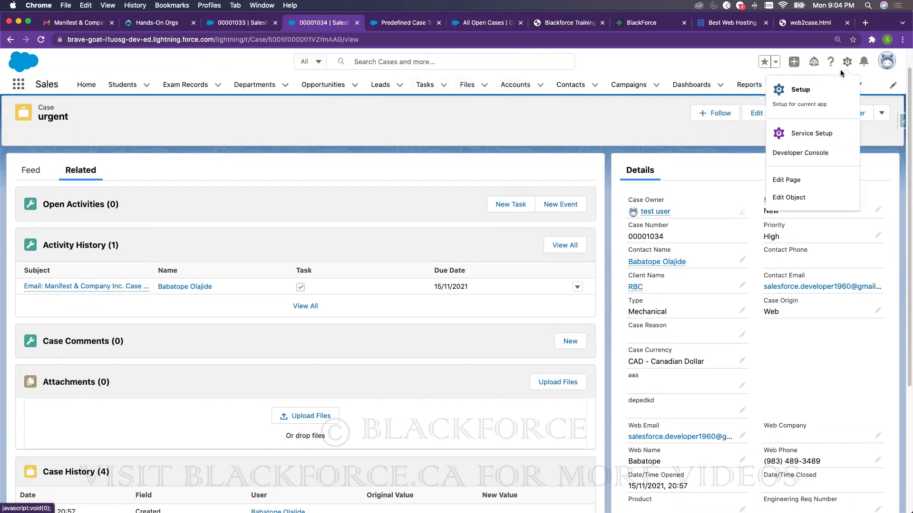
left_click(818, 94)
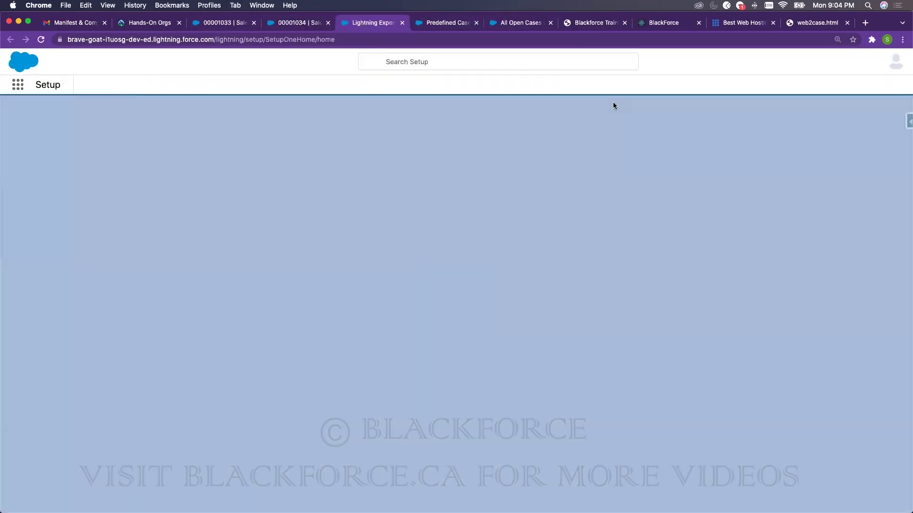
- In the Case object's Case Layout, add the Case Team related list above Solutions and save
left_click(151, 85)
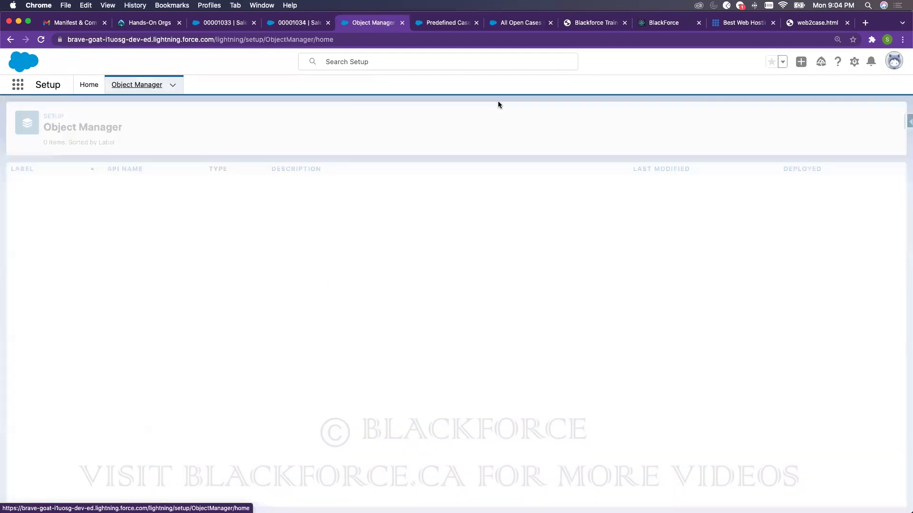
left_click(713, 119)
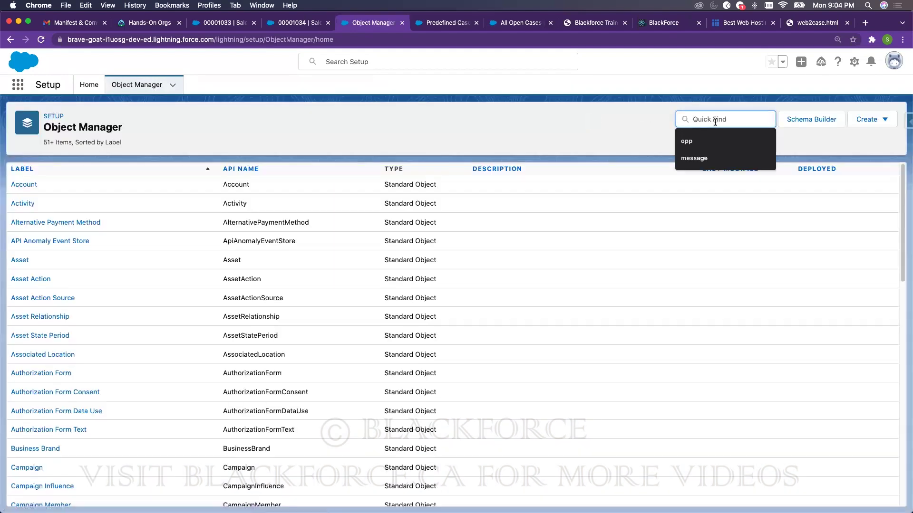
type("Case")
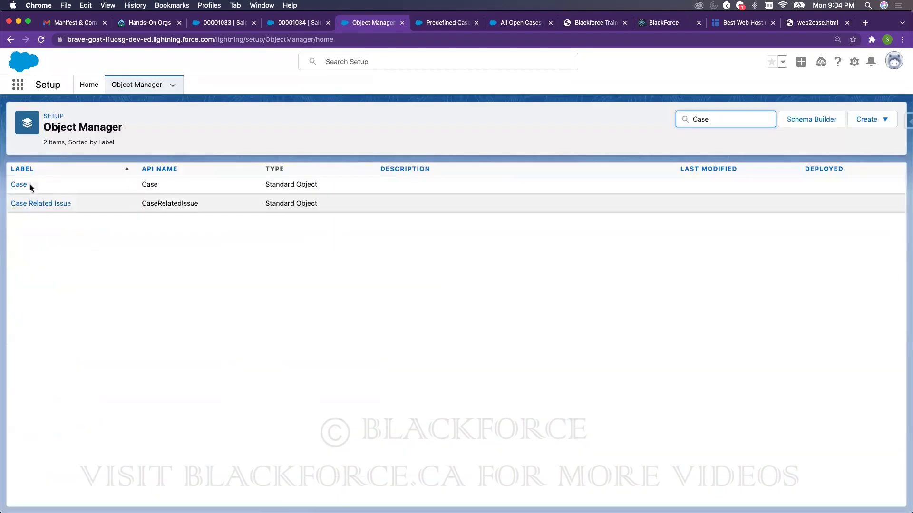
left_click(19, 185)
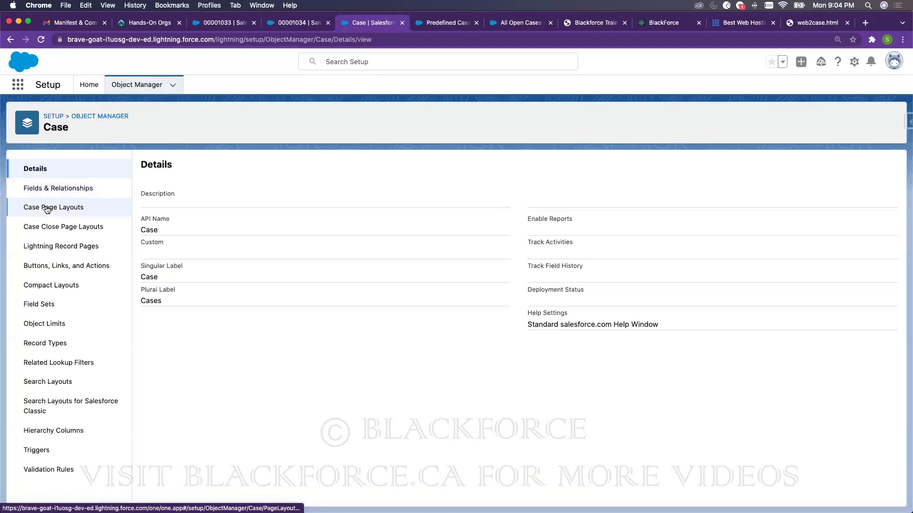
left_click(46, 209)
left_click(164, 290)
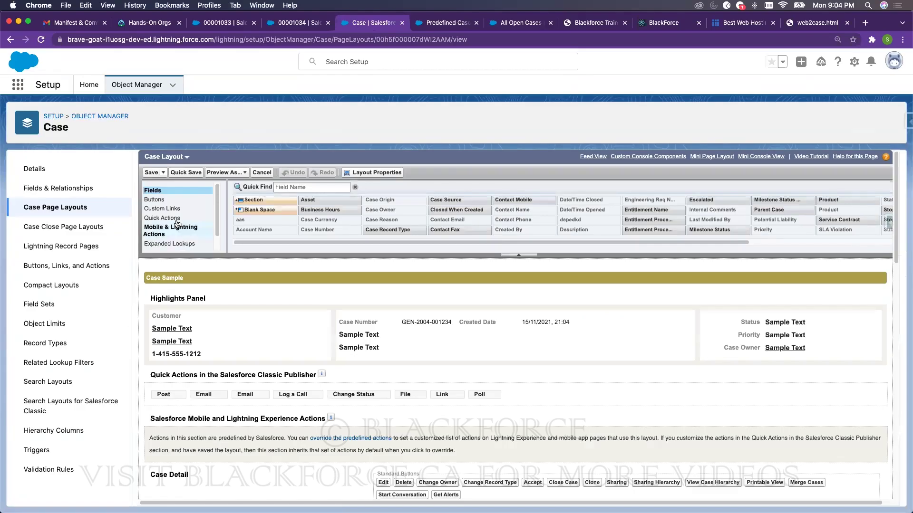
left_click(177, 233)
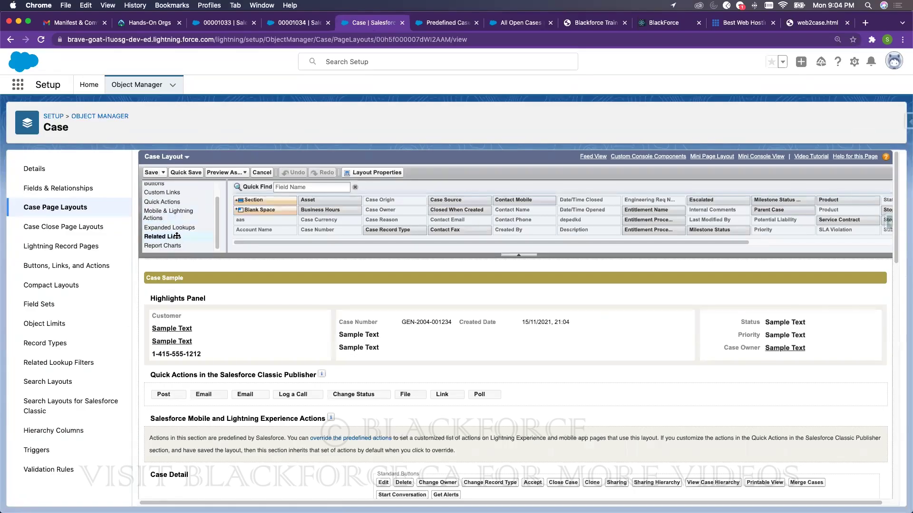
scroll(173, 238, "down", 15)
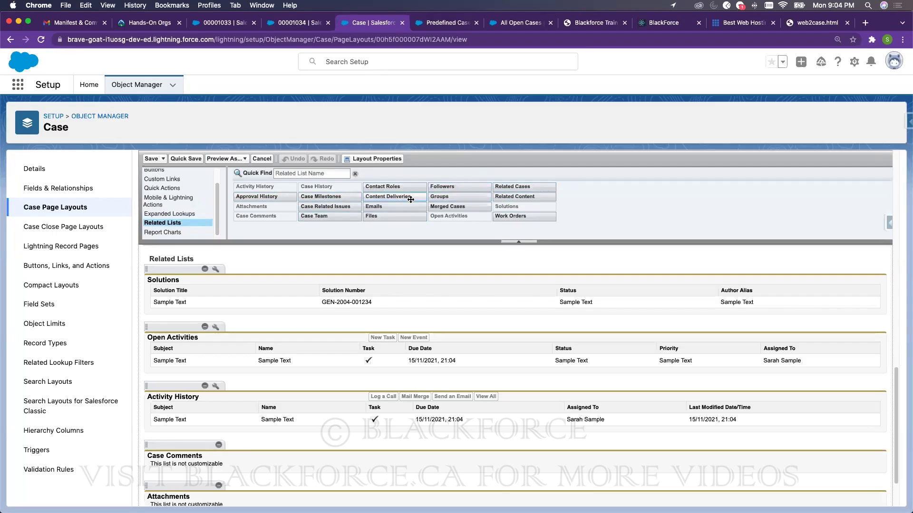
left_click_drag(329, 217, 162, 273)
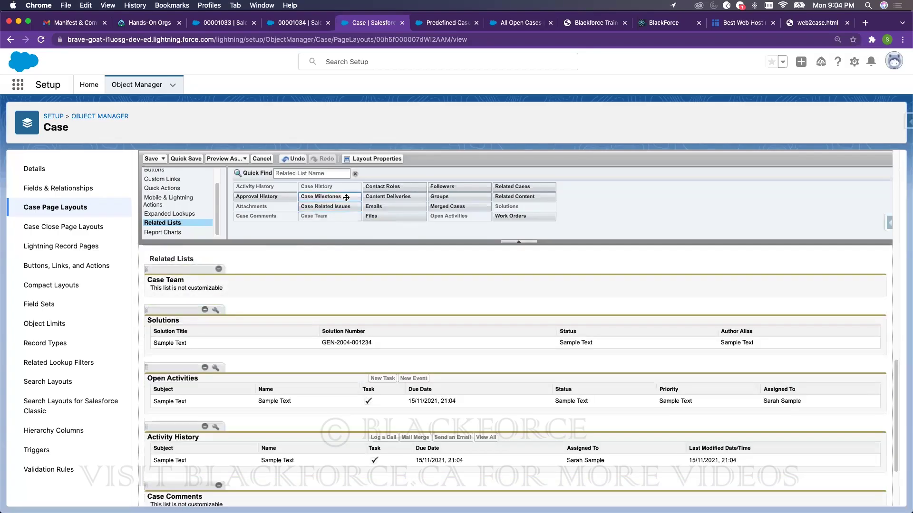
left_click(152, 161)
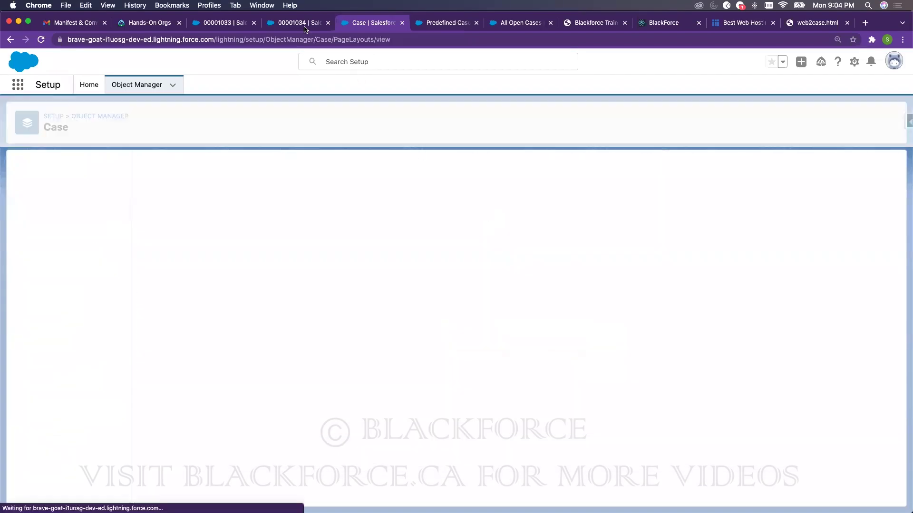
- Confirm the layout overwrite, then add the High Value Customer team to case 00001034
left_click(307, 26)
left_click(41, 40)
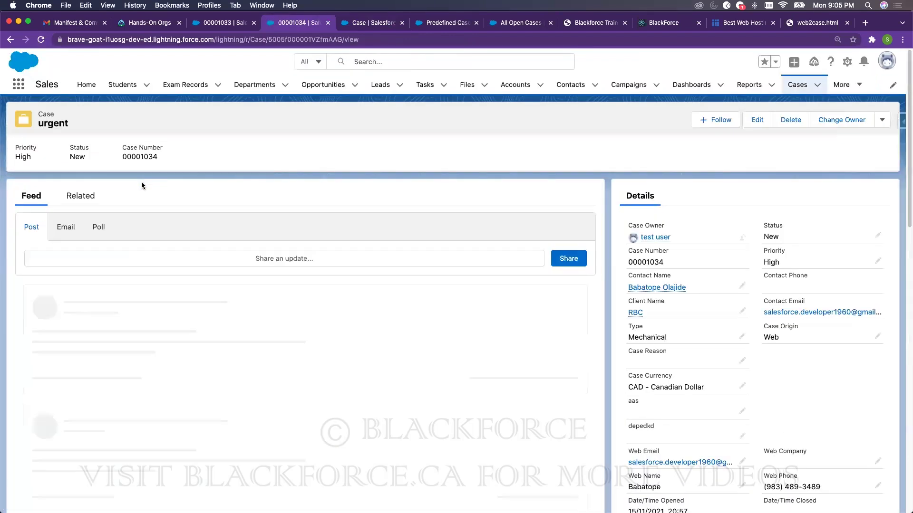
left_click(83, 200)
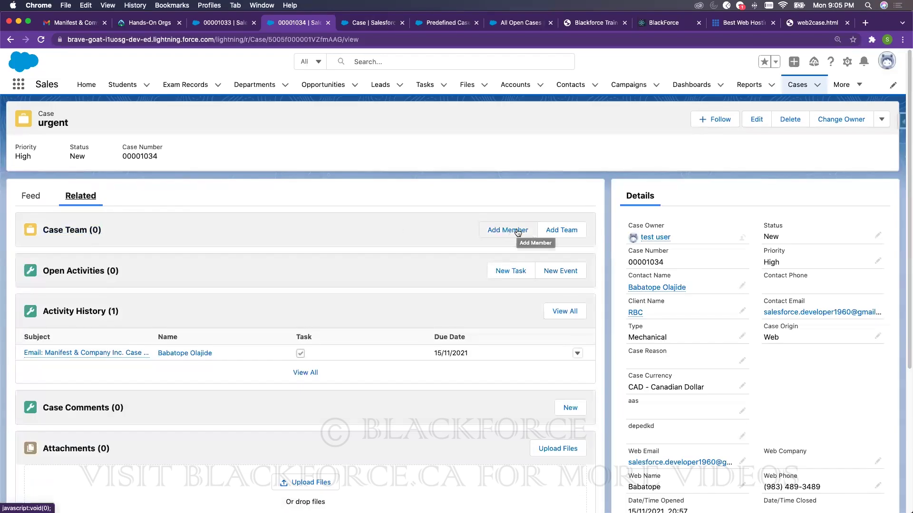
left_click(560, 232)
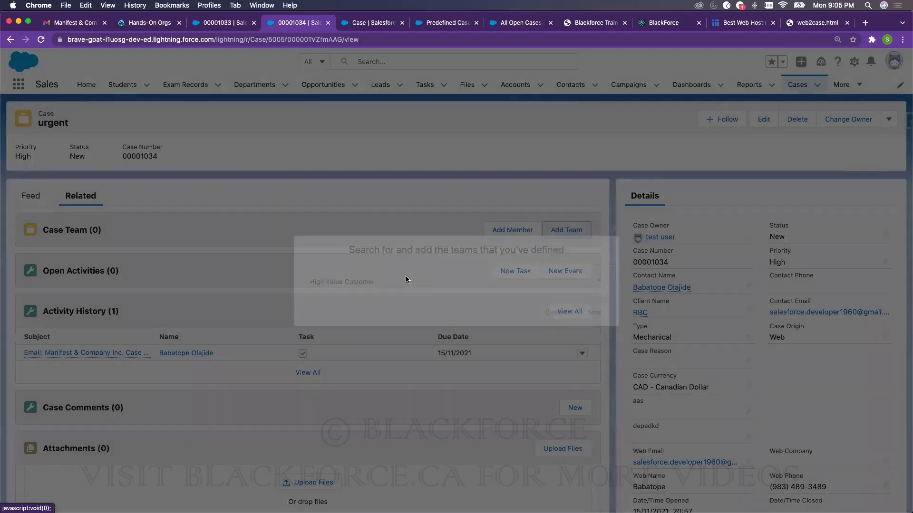
left_click(343, 281)
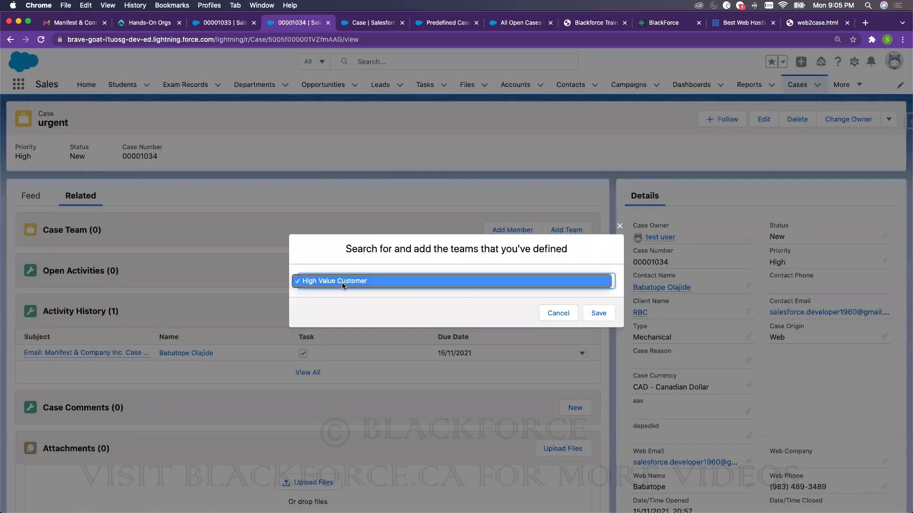
left_click(595, 312)
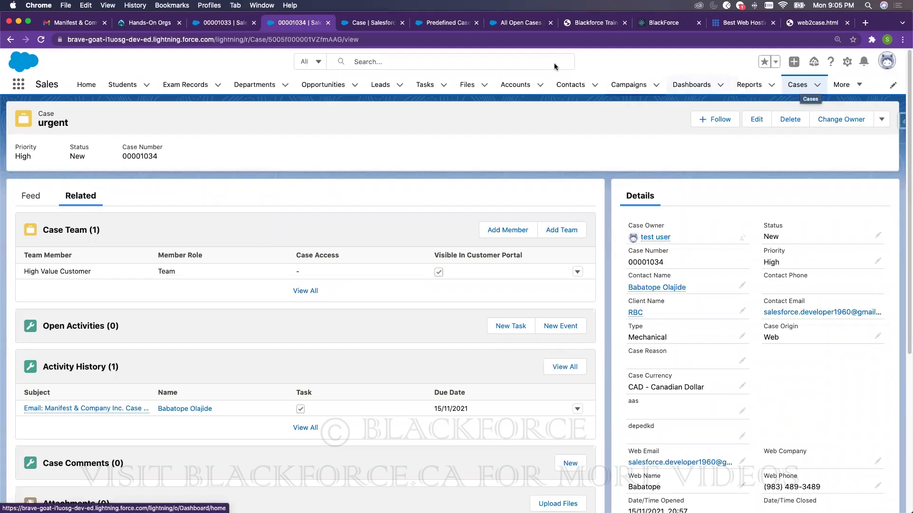
- Search Setup for 'case' and open the Case Merge settings page
left_click(367, 23)
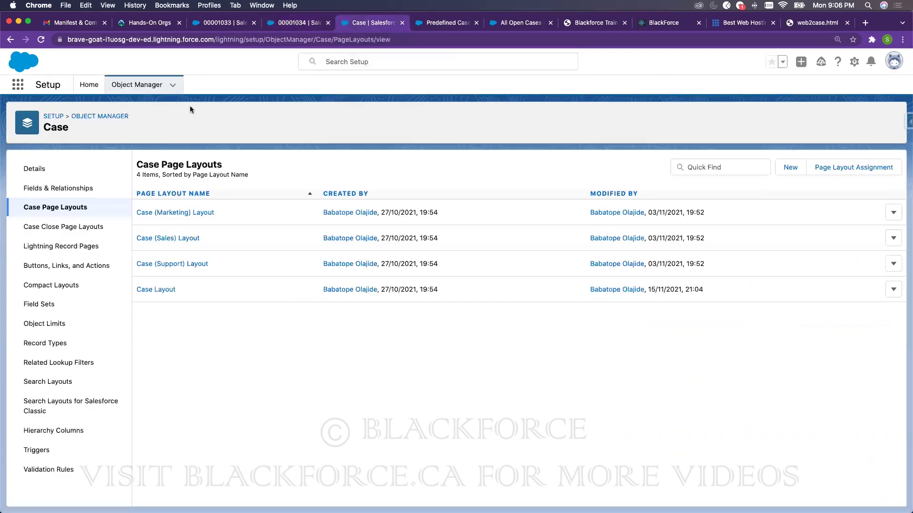
left_click(89, 85)
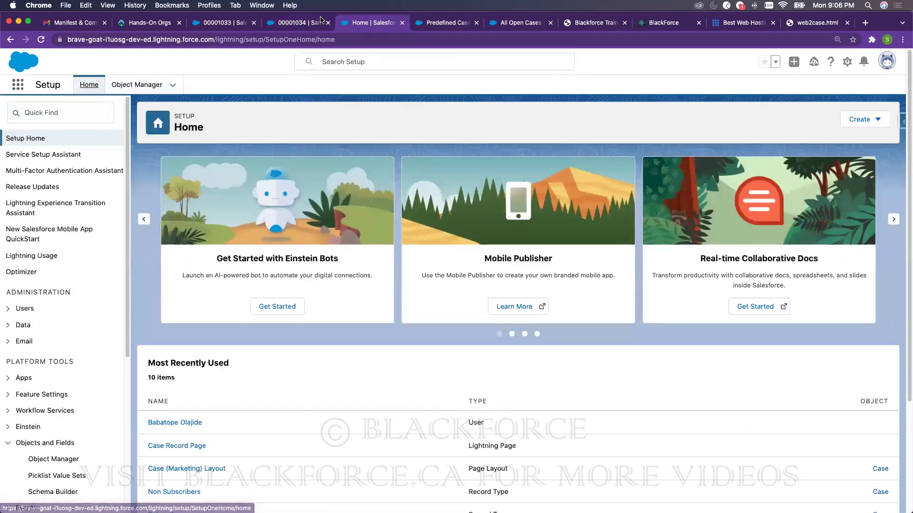
left_click(310, 23)
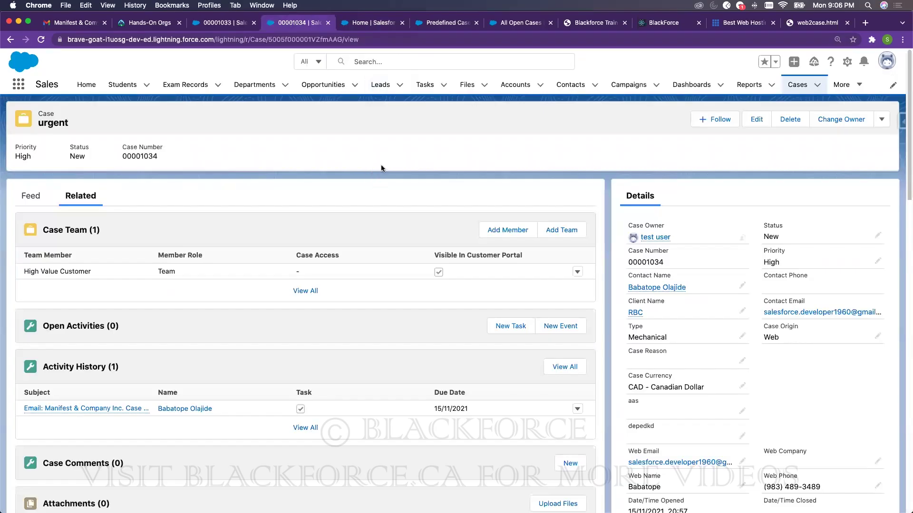
left_click(356, 23)
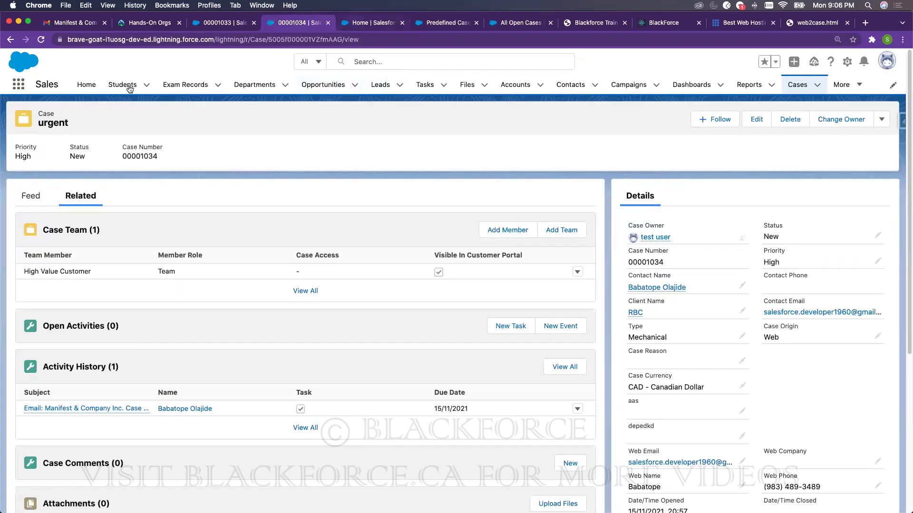
left_click(81, 112)
type("case")
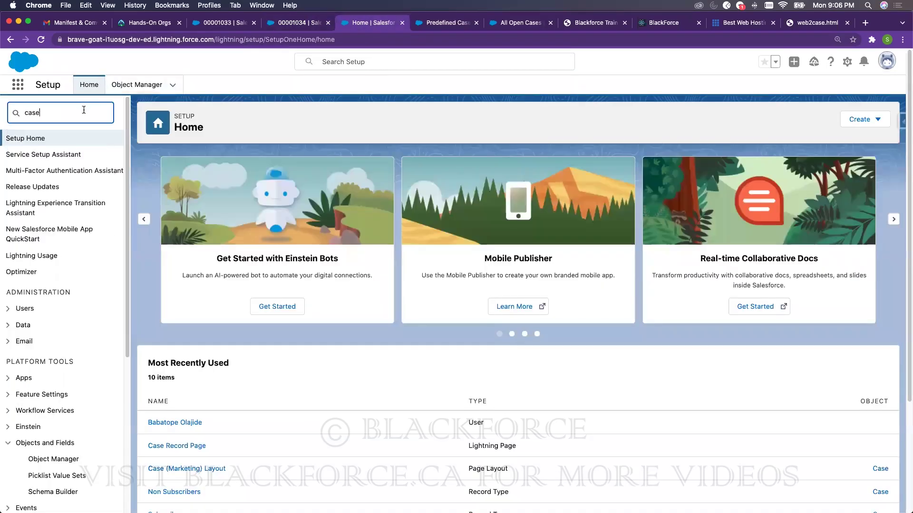
left_click(66, 219)
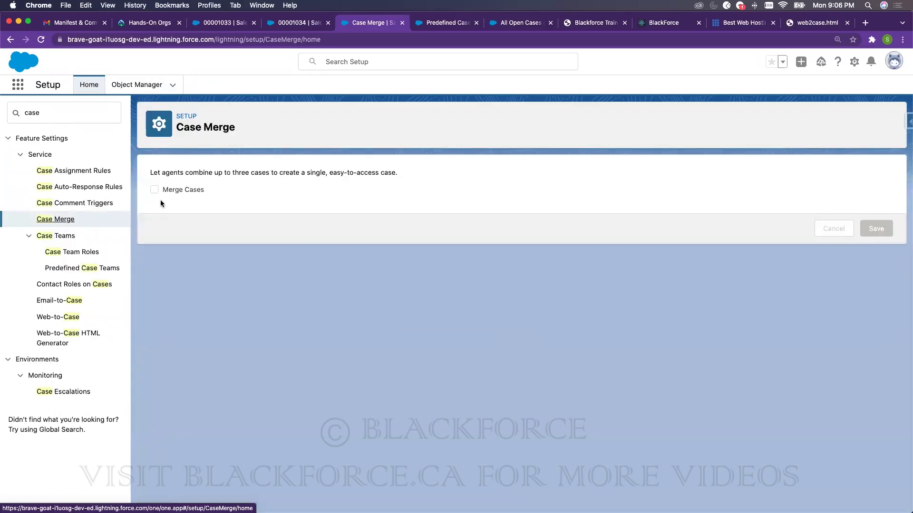
- Glance at the urgent case and Case Merge tabs, then switch to the Blackforce contact page
left_click(290, 23)
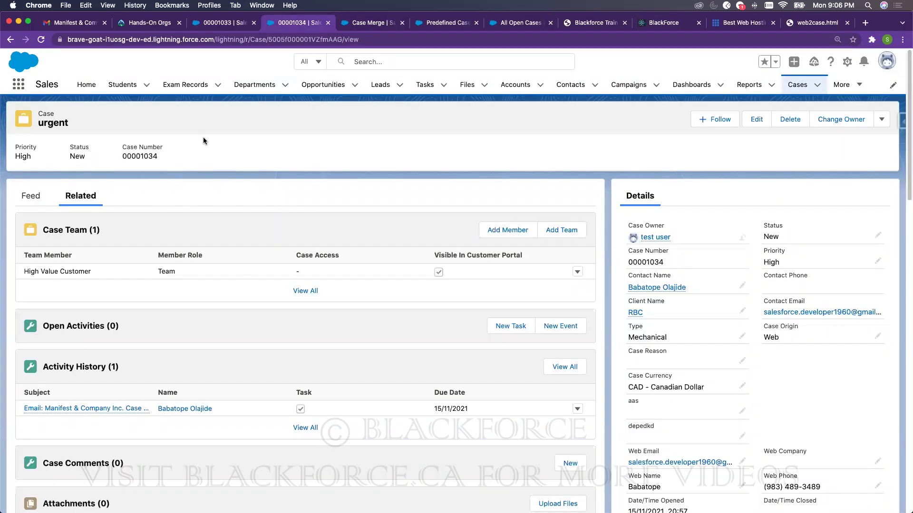
left_click(380, 25)
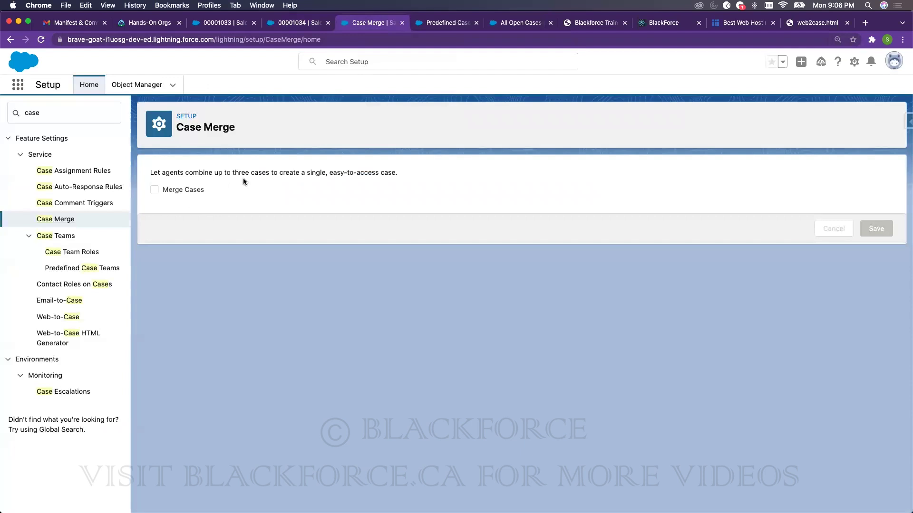
left_click(662, 23)
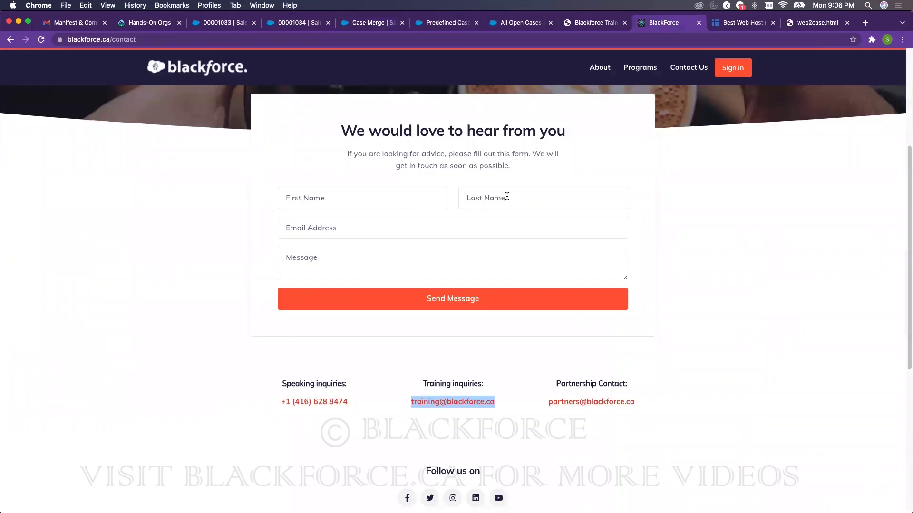
- Try the contact form's First Name field, dismiss autofill, and return to Case Merge
left_click(367, 211)
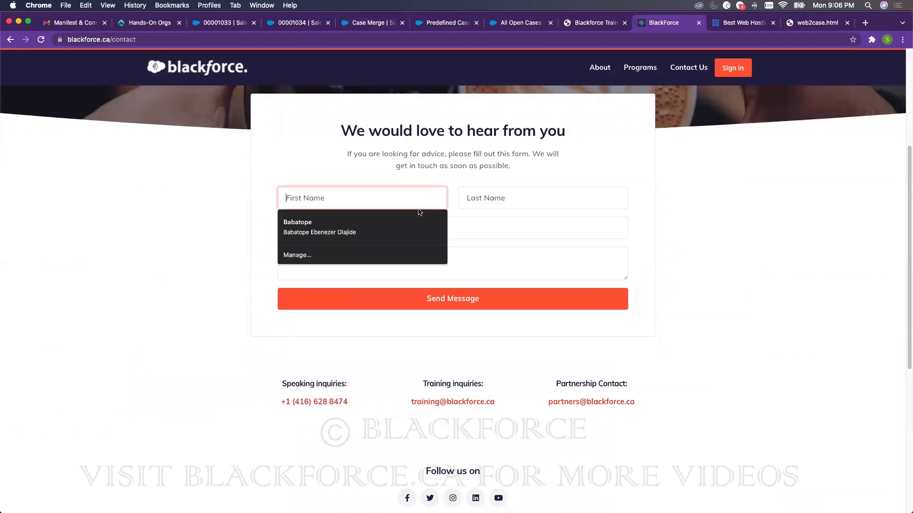
left_click(745, 204)
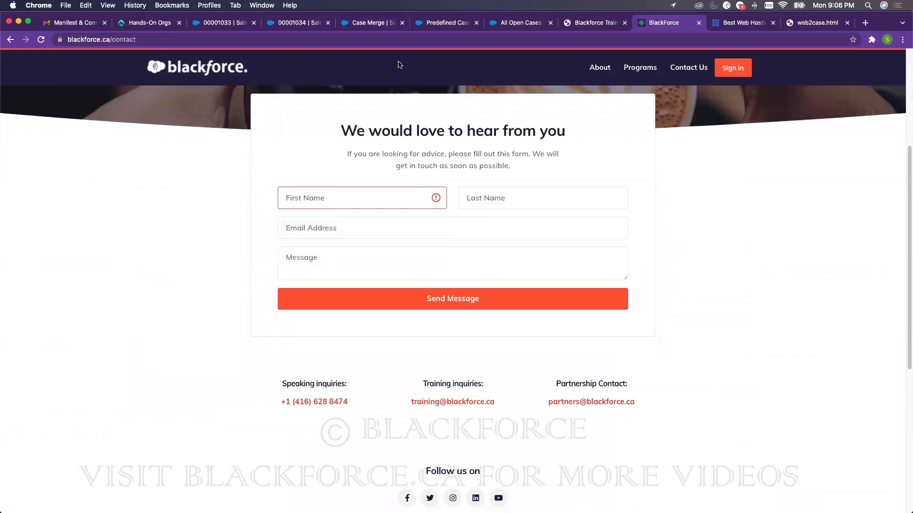
left_click(370, 25)
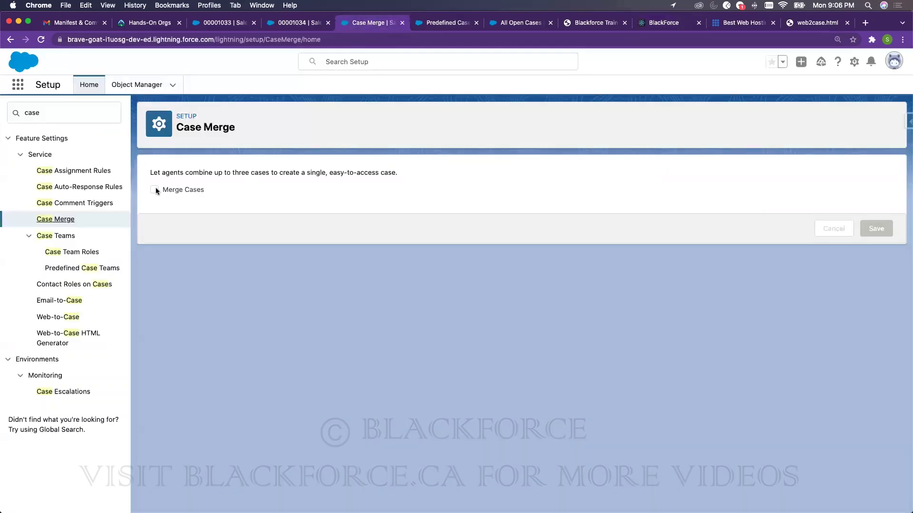
- Enable Merge Cases with Closed as the merged case status, save, and reload case 00001034
left_click(155, 190)
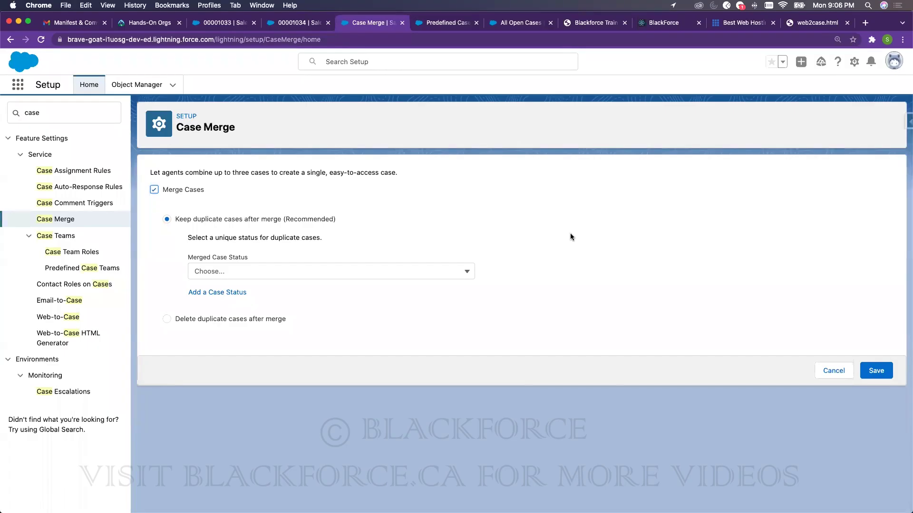
left_click(290, 275)
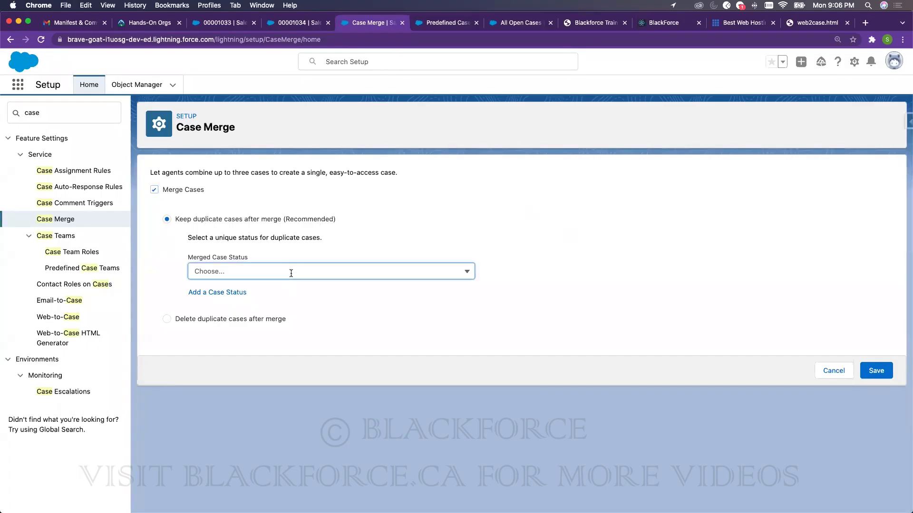
left_click(286, 289)
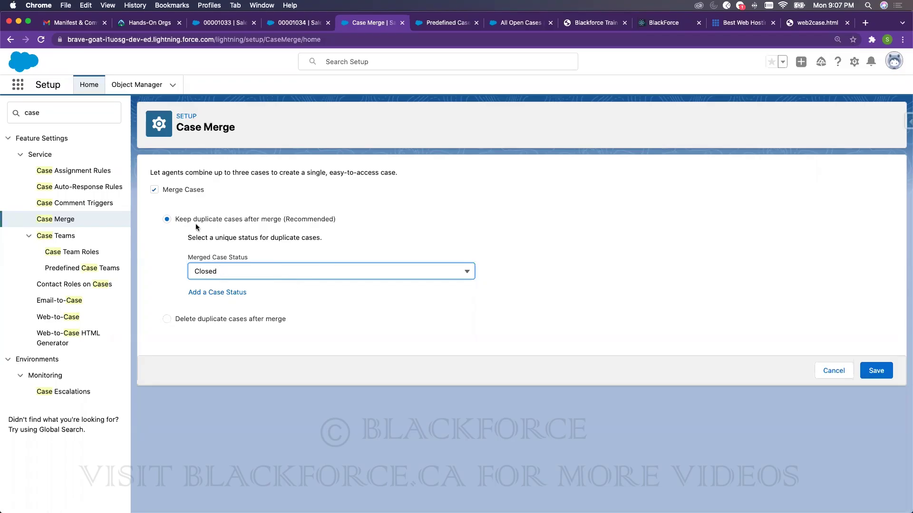
left_click(884, 370)
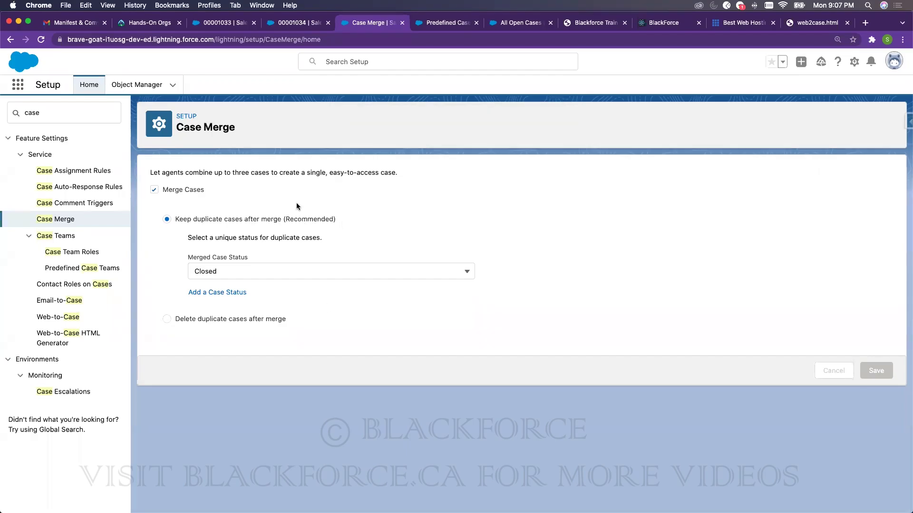
left_click(288, 23)
left_click(41, 40)
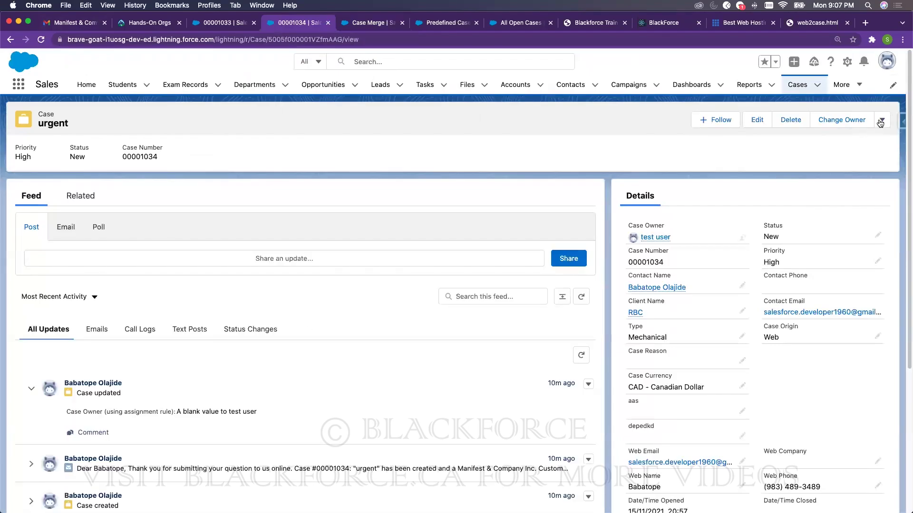
- Try merging case 00001034 with 00001032 and dismiss the currency mismatch error
left_click(880, 121)
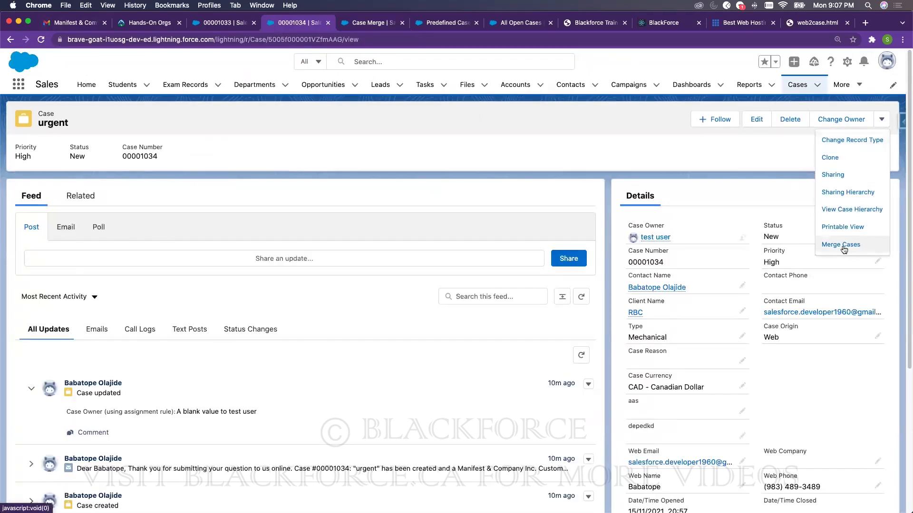
left_click(832, 246)
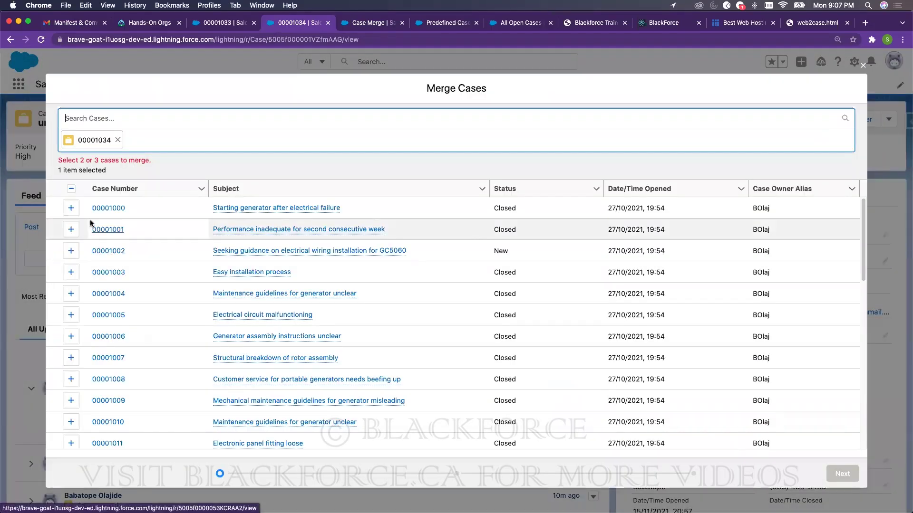
scroll(152, 313, "down", 10)
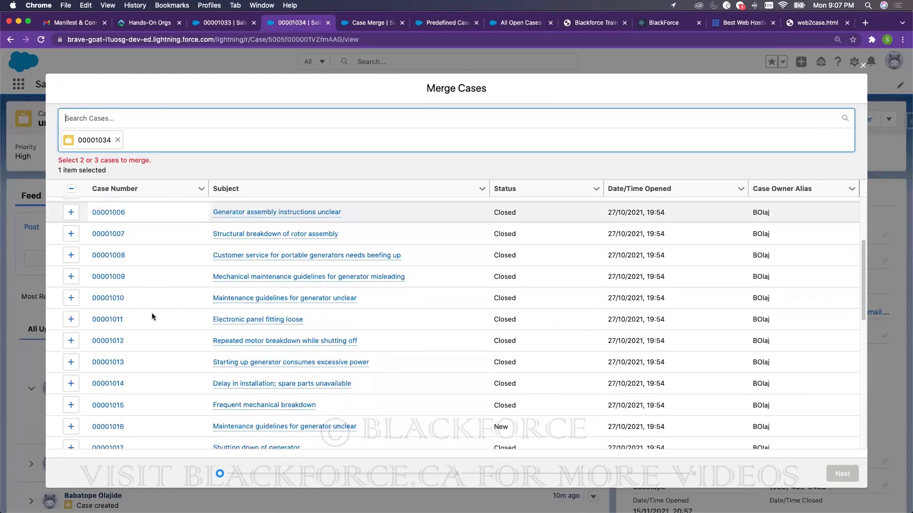
scroll(152, 316, "up", 10)
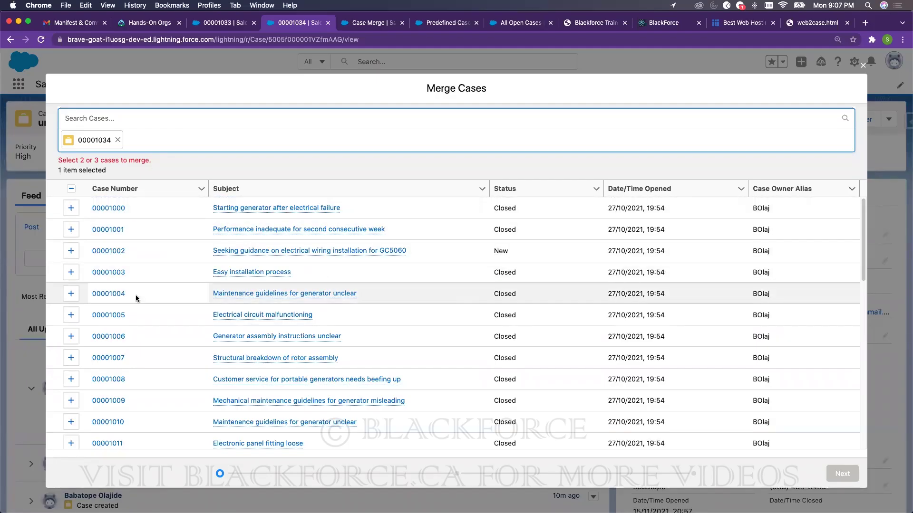
scroll(190, 381, "down", 10)
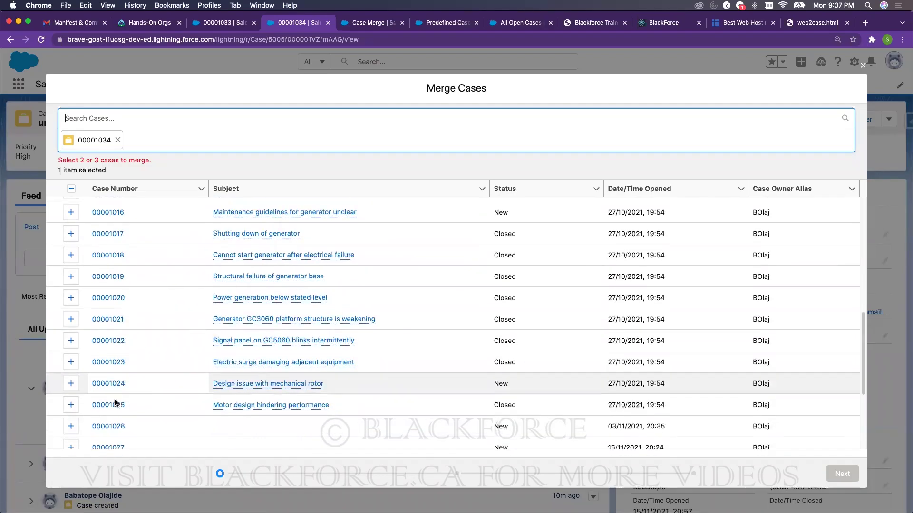
left_click(71, 396)
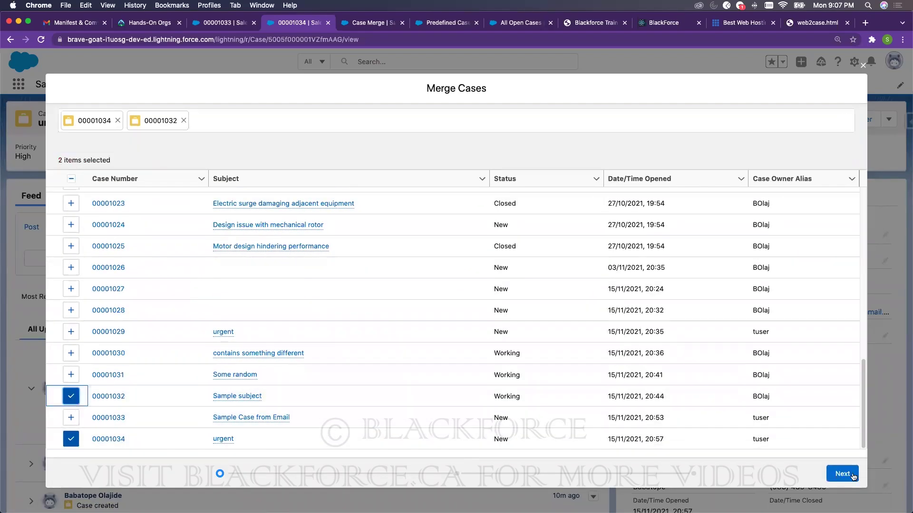
left_click(849, 473)
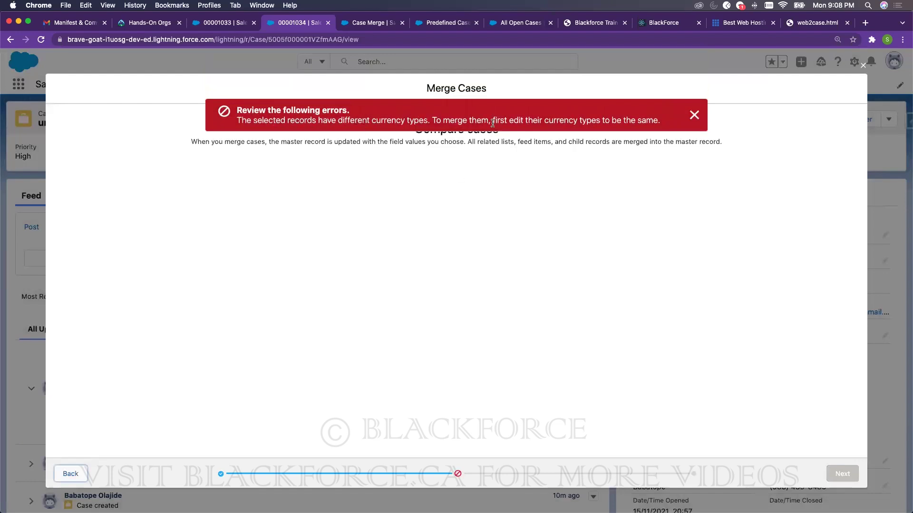
left_click(694, 115)
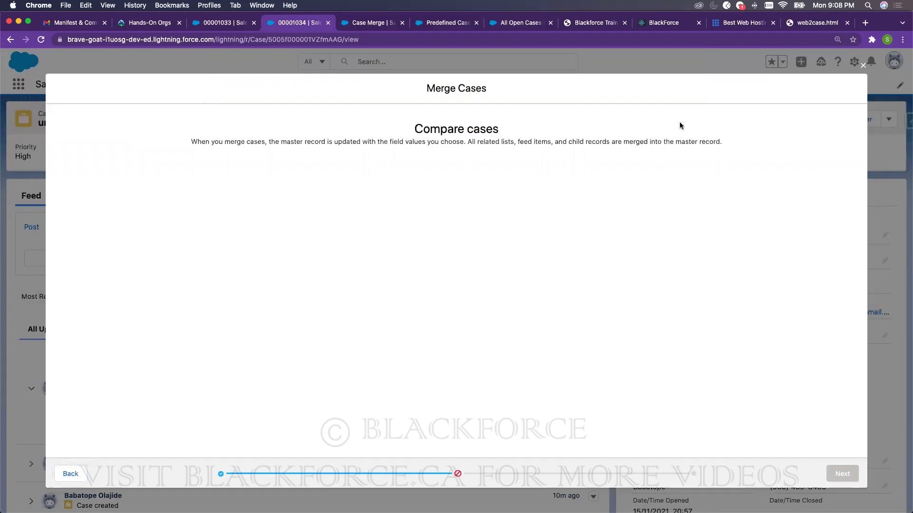
- Swap 00001032 for 00001033, hit the same currency error, and abandon the merge
left_click(85, 473)
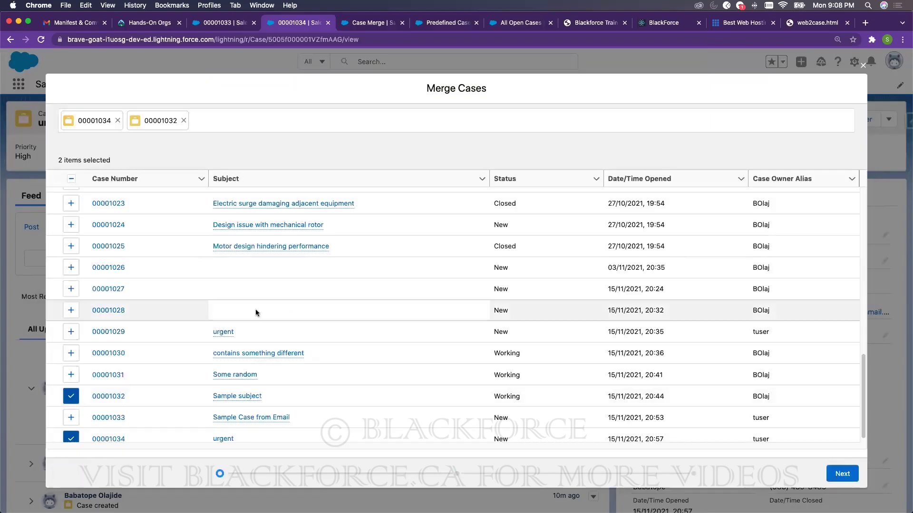
left_click(72, 399)
left_click(71, 419)
left_click(842, 473)
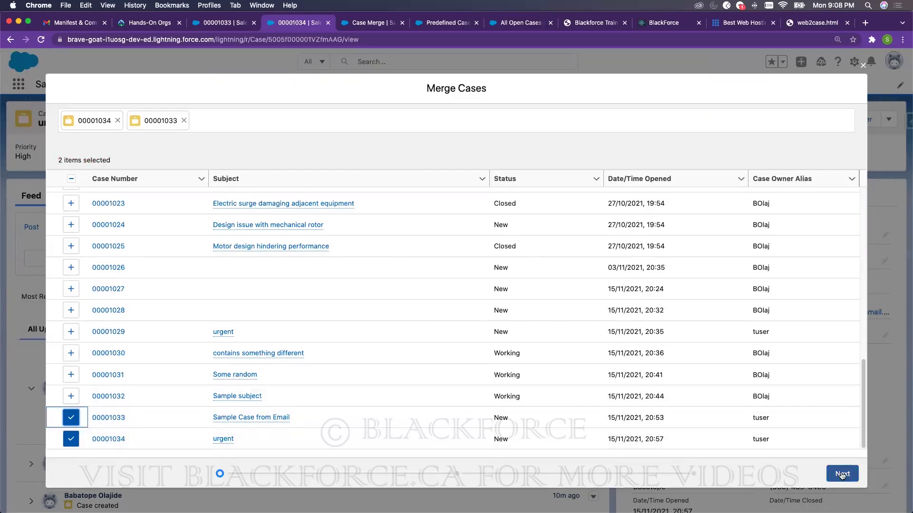
left_click(694, 114)
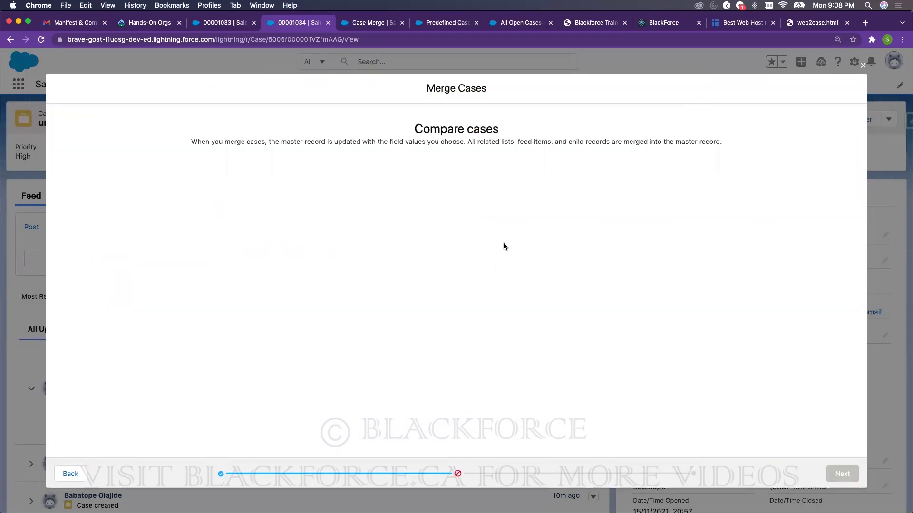
left_click(75, 472)
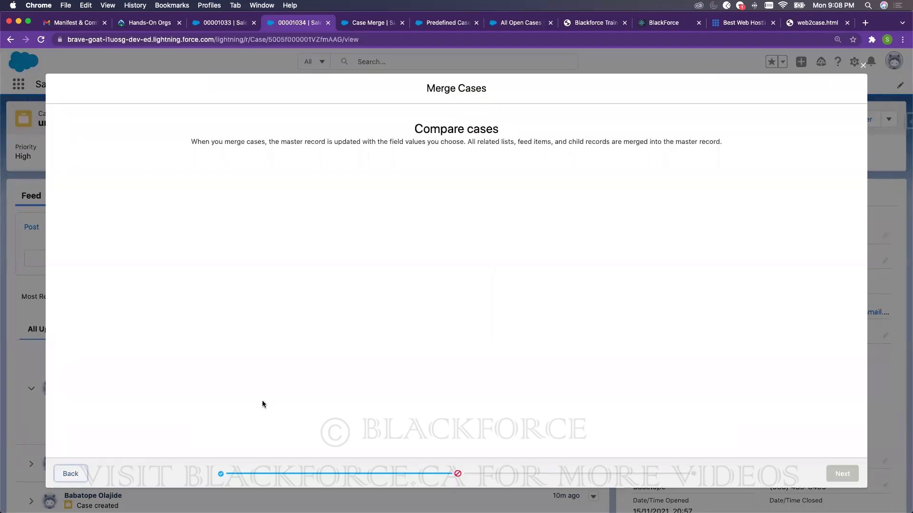
left_click(861, 74)
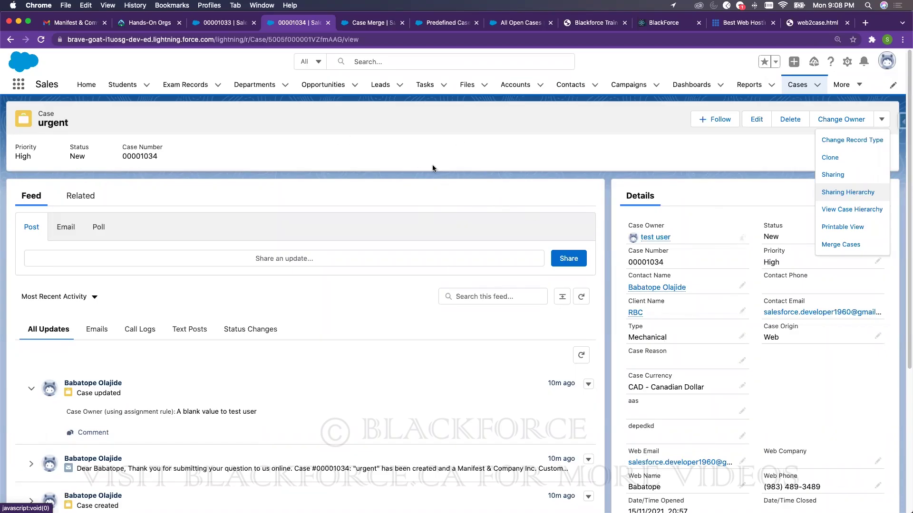
left_click(833, 193)
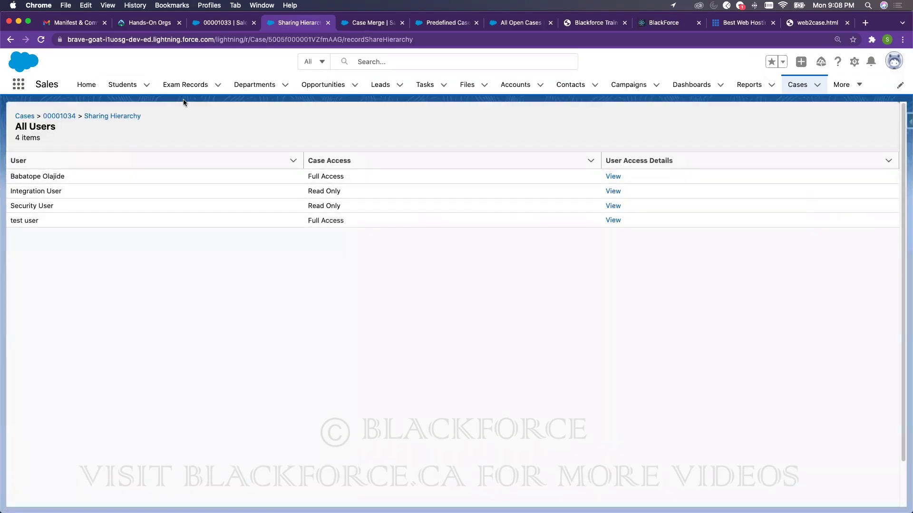
left_click(53, 116)
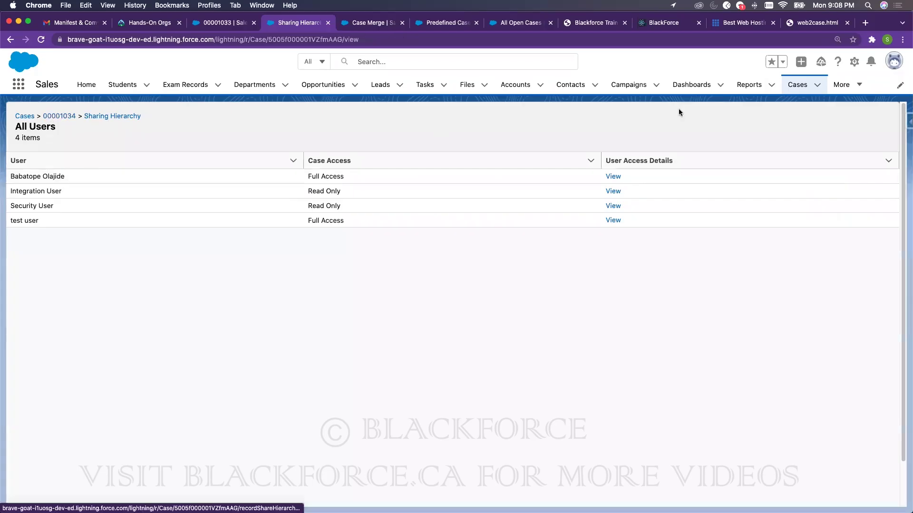
left_click(881, 119)
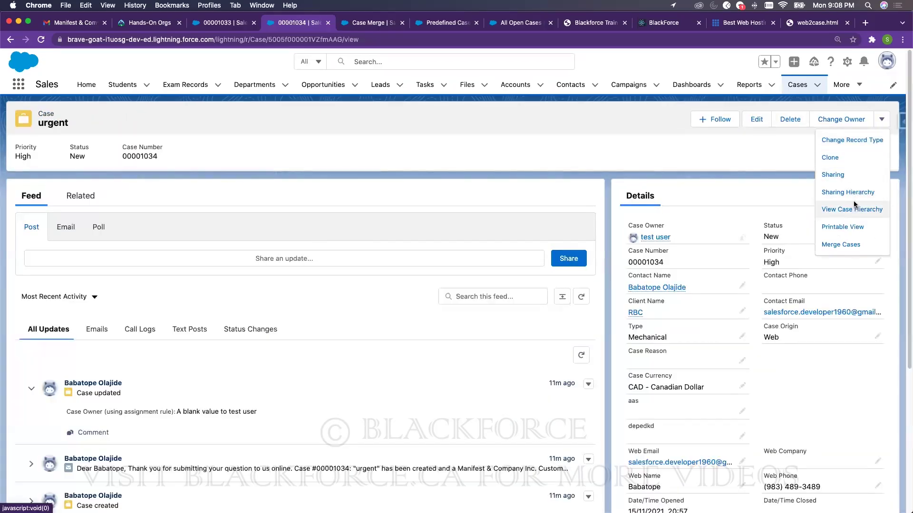
left_click(854, 209)
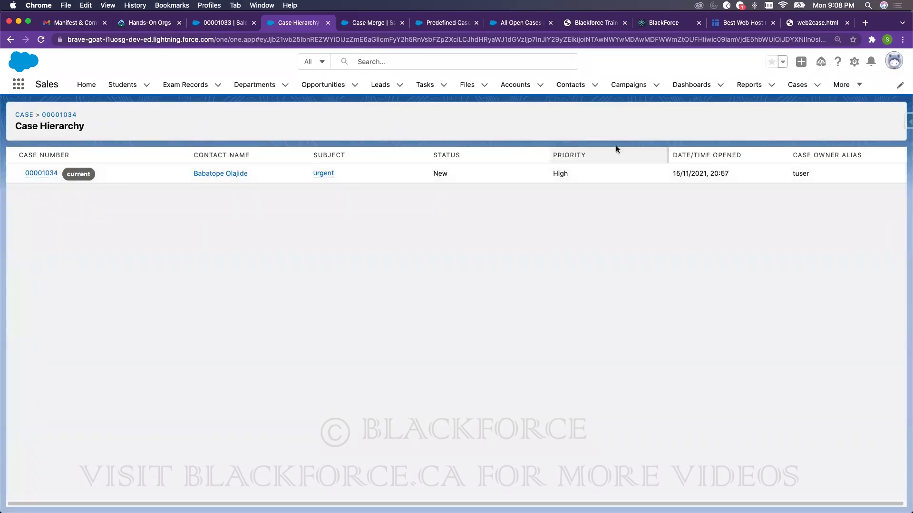
left_click(48, 116)
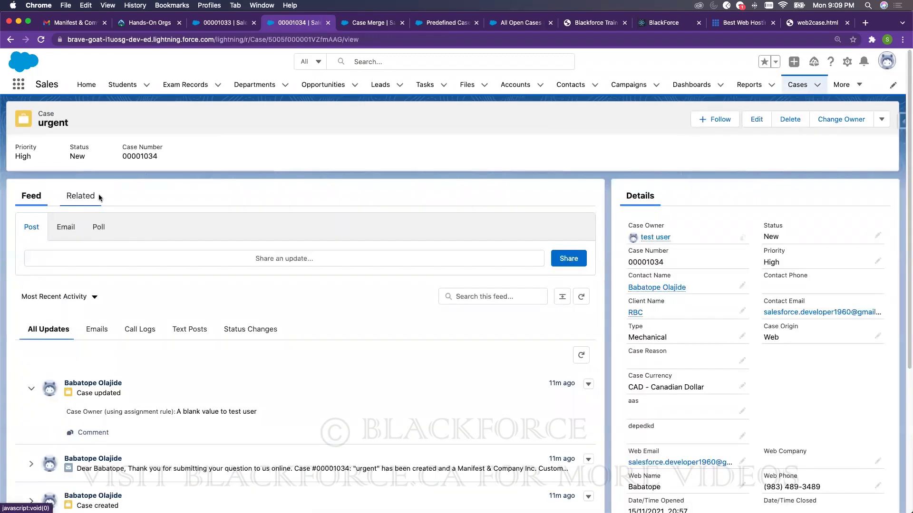
- Start a New Case: Subscribers form from Recently Viewed cases, then discard it unsaved
left_click(797, 84)
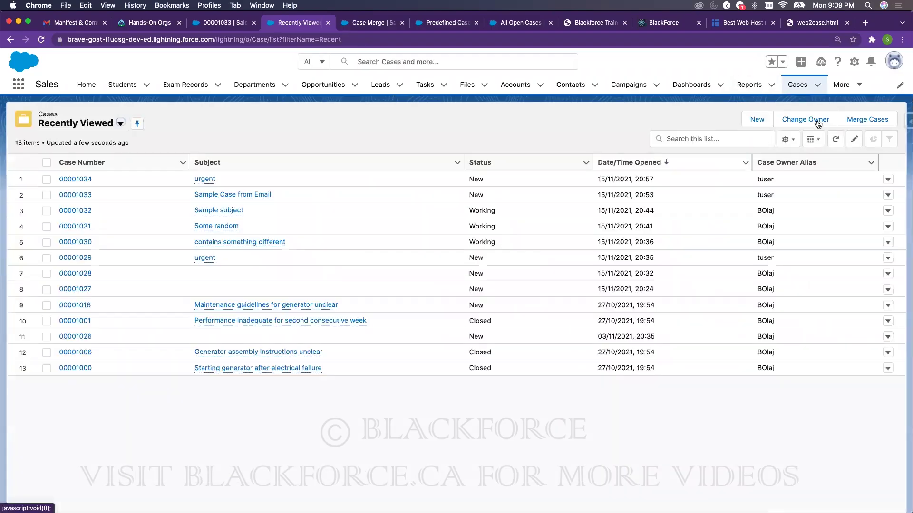
left_click(756, 119)
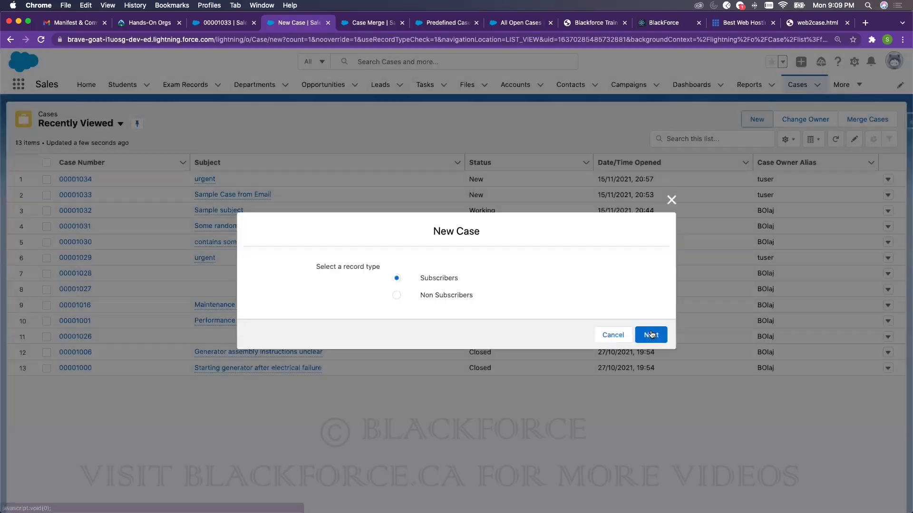
left_click(650, 334)
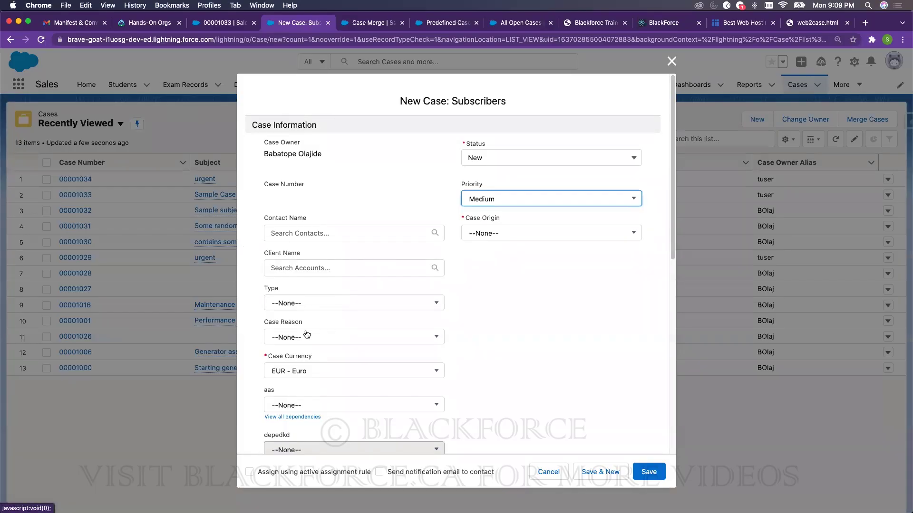
scroll(307, 335, "down", 10)
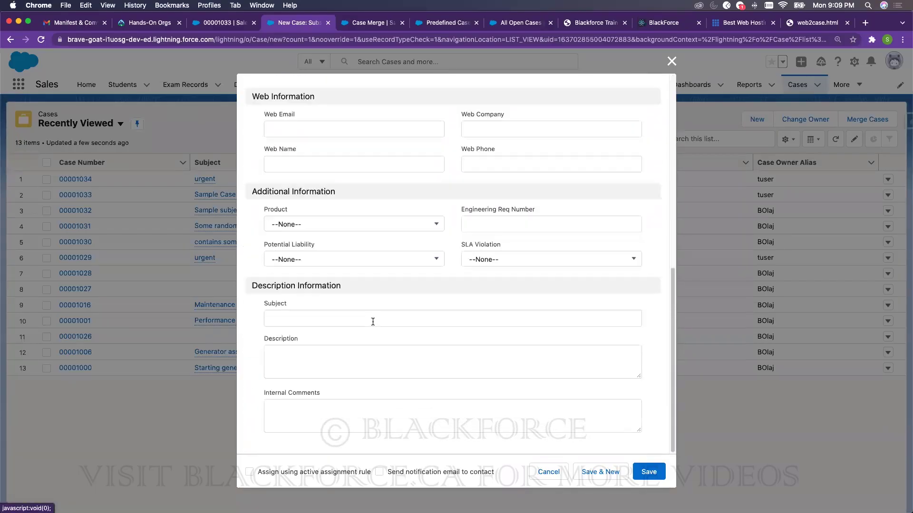
scroll(374, 321, "up", 10)
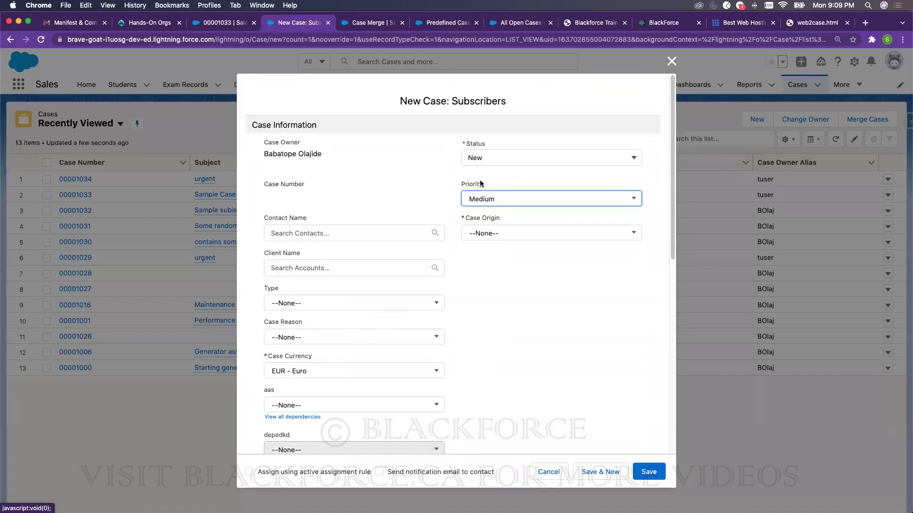
scroll(295, 235, "down", 1)
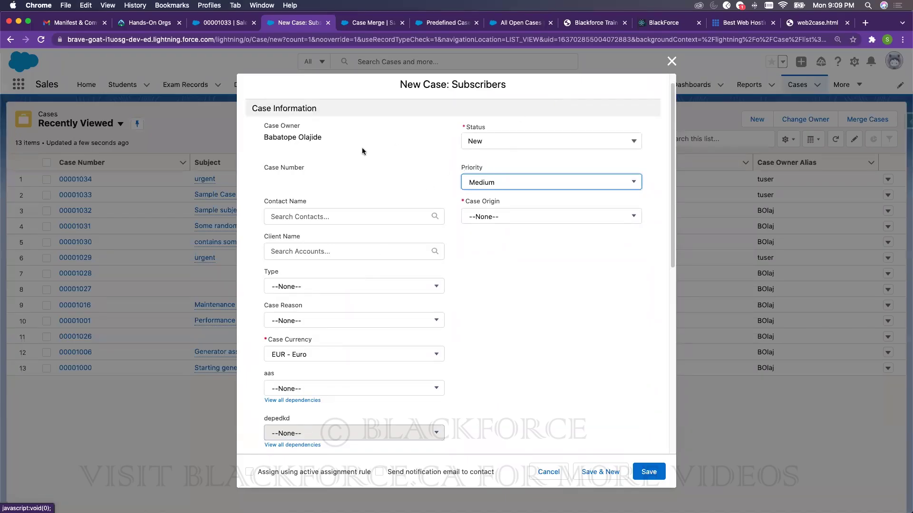
left_click(670, 62)
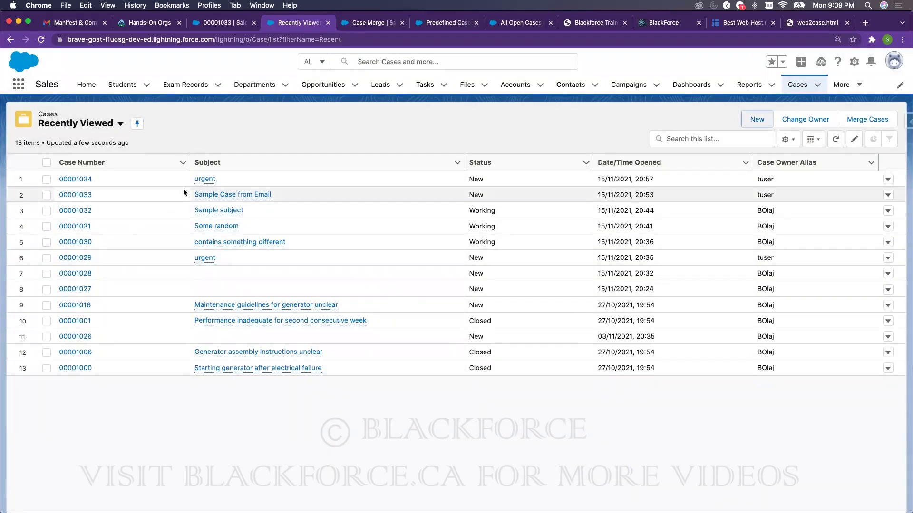
- Find Queues in Setup Quick Find with 'queu' and start a new queue
left_click(363, 23)
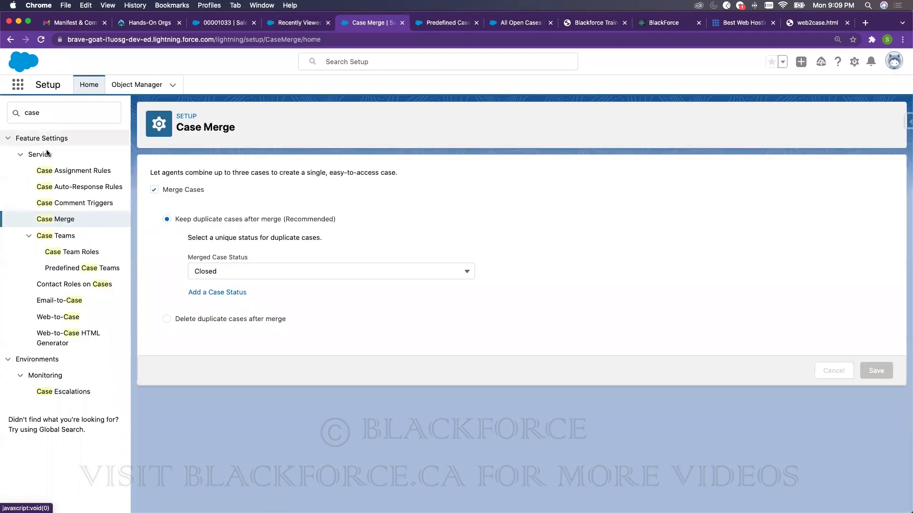
left_click(43, 117)
type("queu")
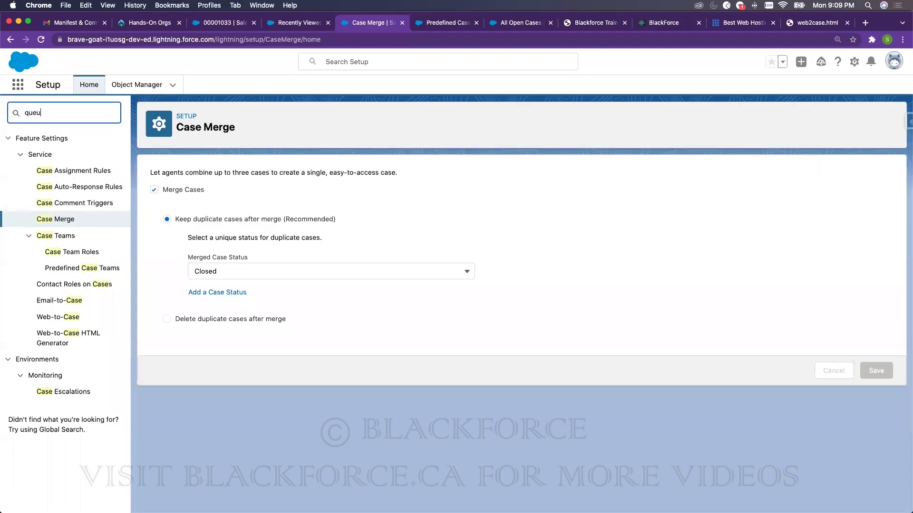
left_click(44, 161)
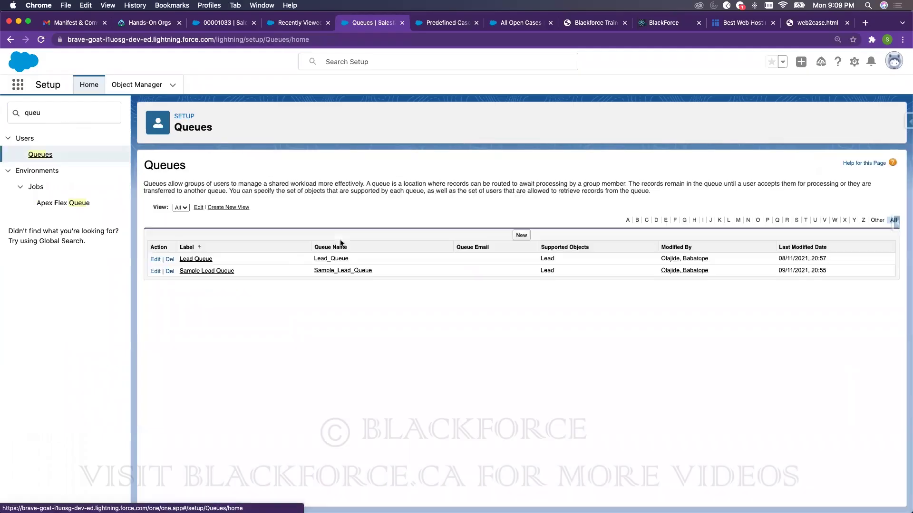
left_click(521, 236)
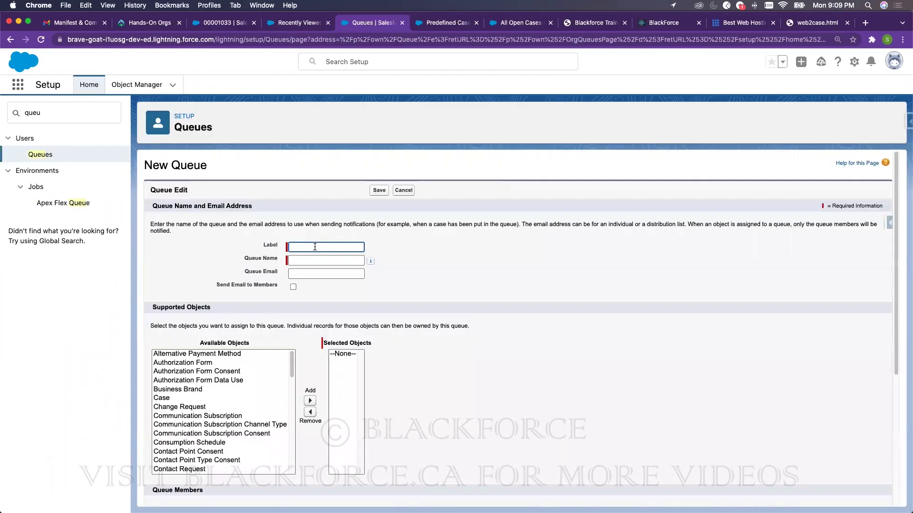
- Label the queue Case Queue, support Case records, add two users including Integration User, and save
left_click(315, 247)
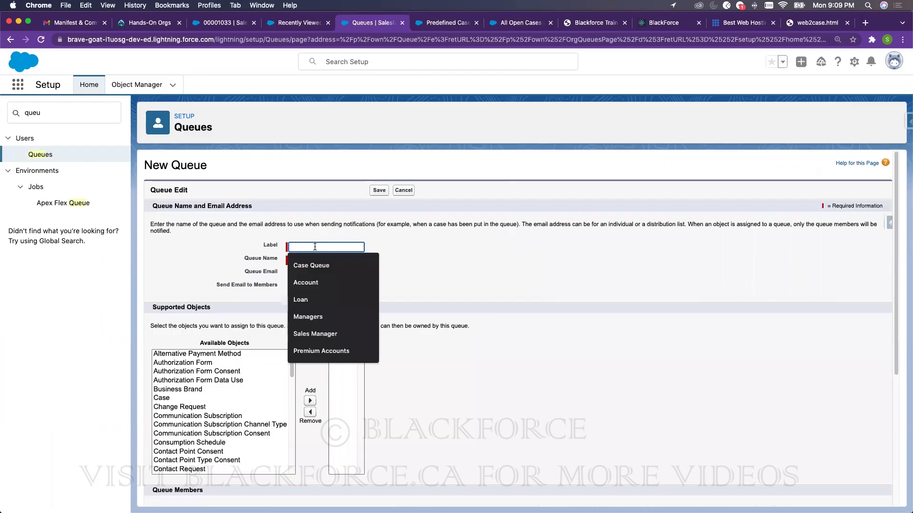
type("Case")
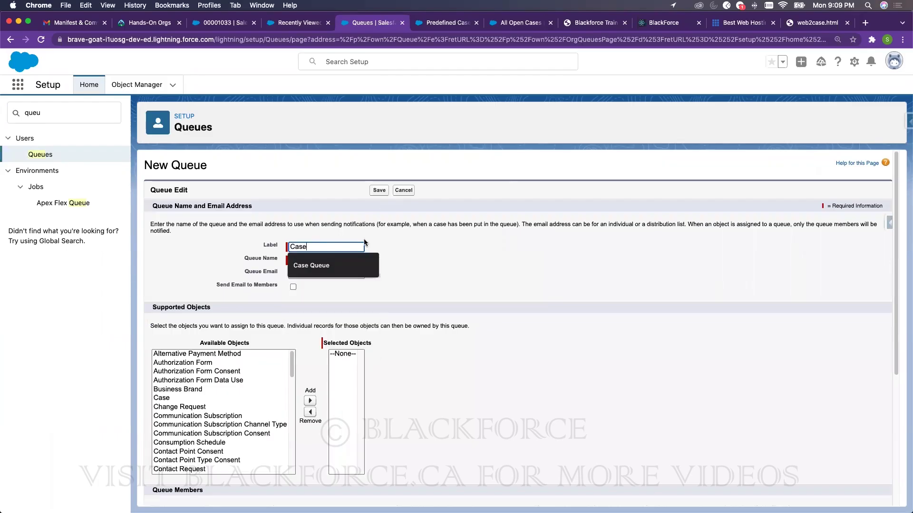
left_click(352, 268)
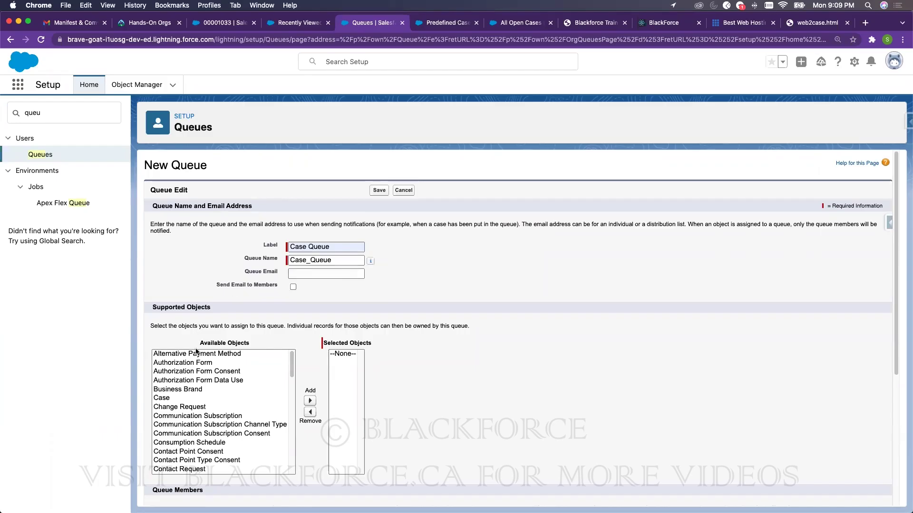
left_click(176, 398)
left_click(310, 400)
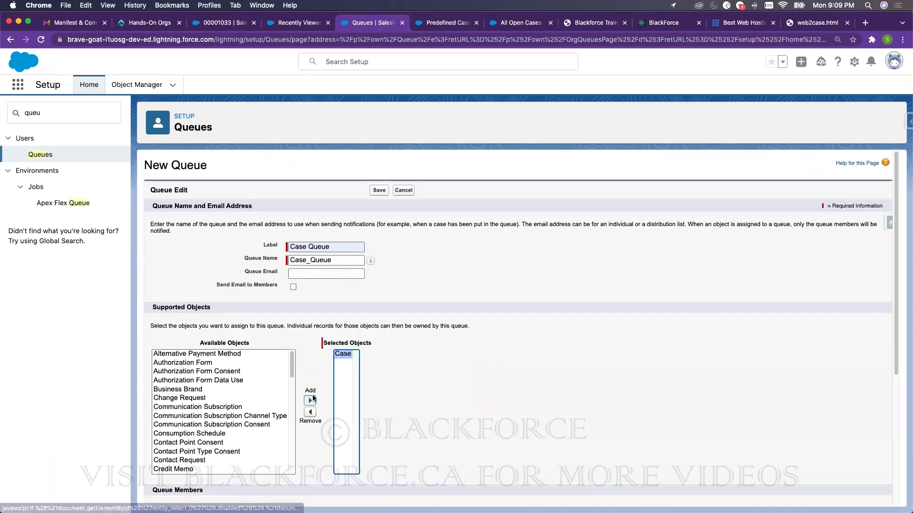
scroll(383, 384, "down", 5)
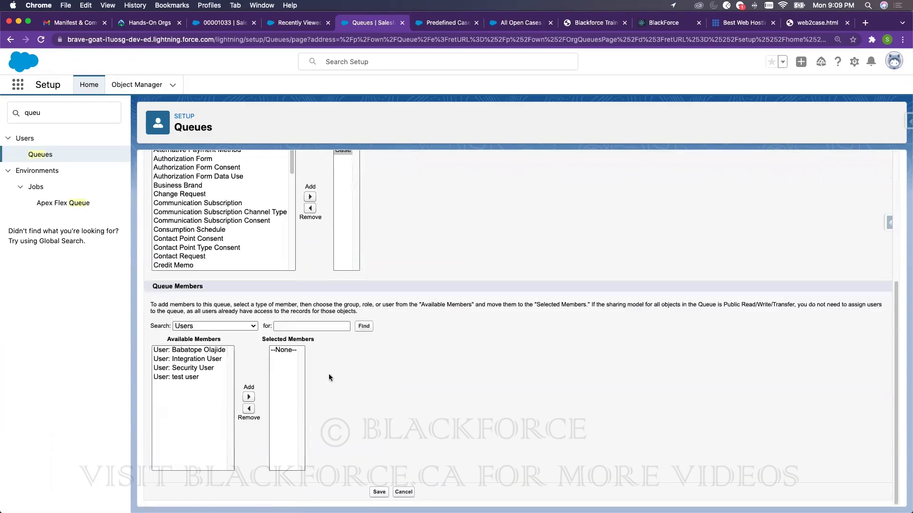
left_click(190, 352)
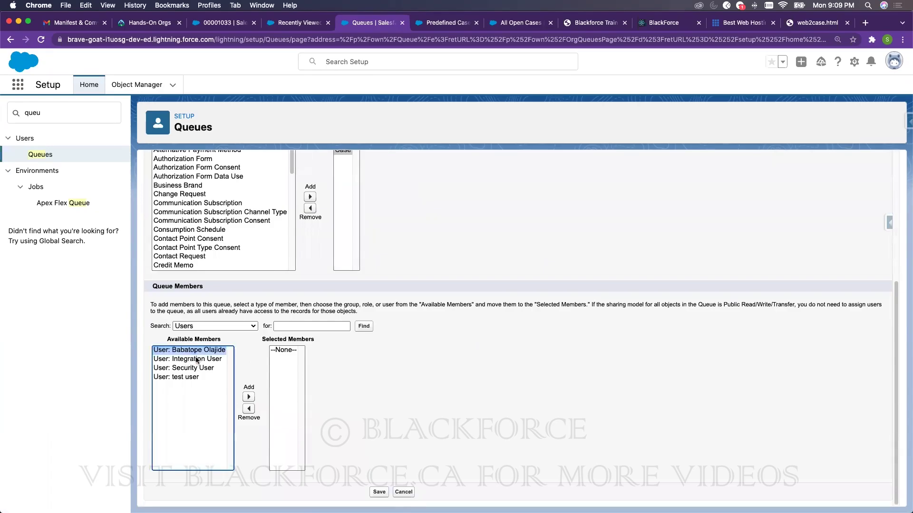
left_click(197, 360, "super")
left_click(248, 396)
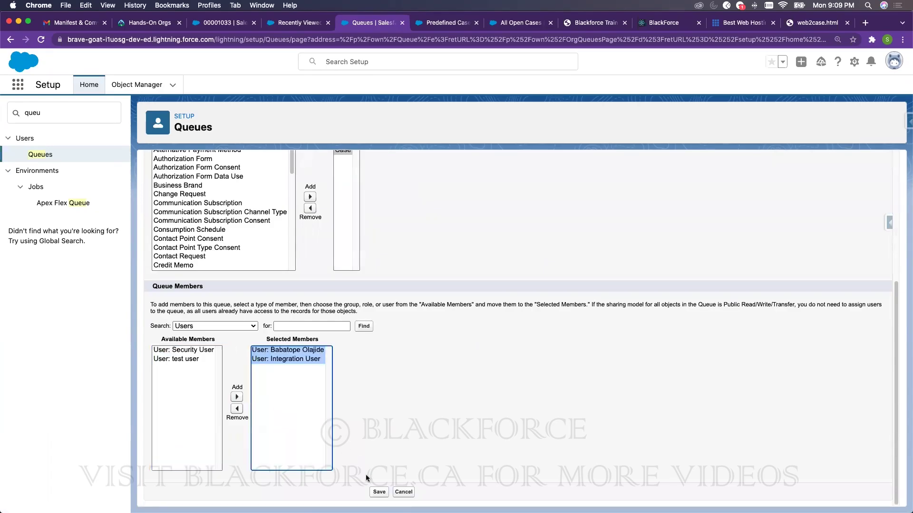
left_click(381, 492)
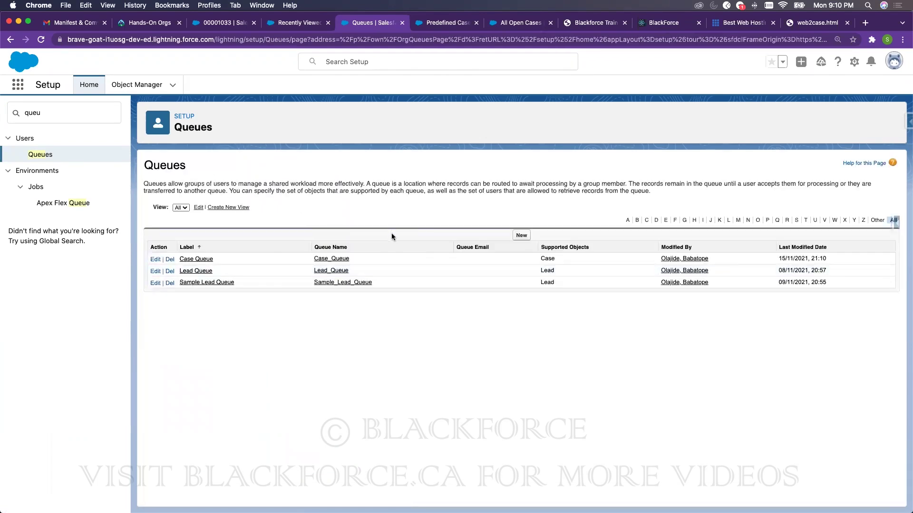
- Search 'assign' and edit the Standard case assignment rule's first entry for urgent subjects
left_click(74, 113)
type("as")
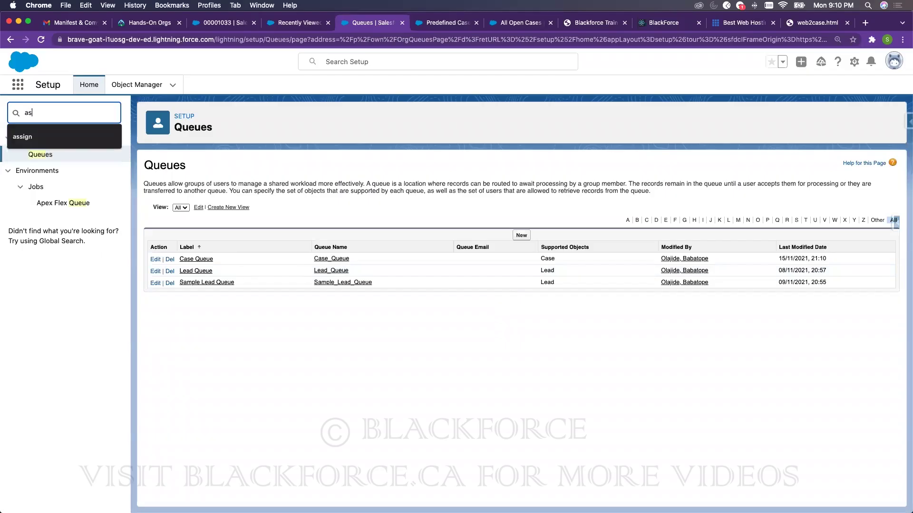
type("s")
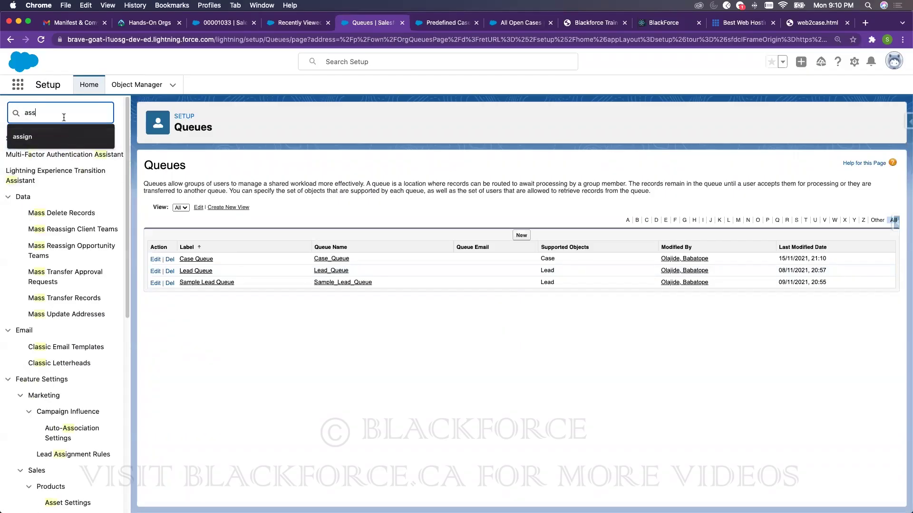
type("ign")
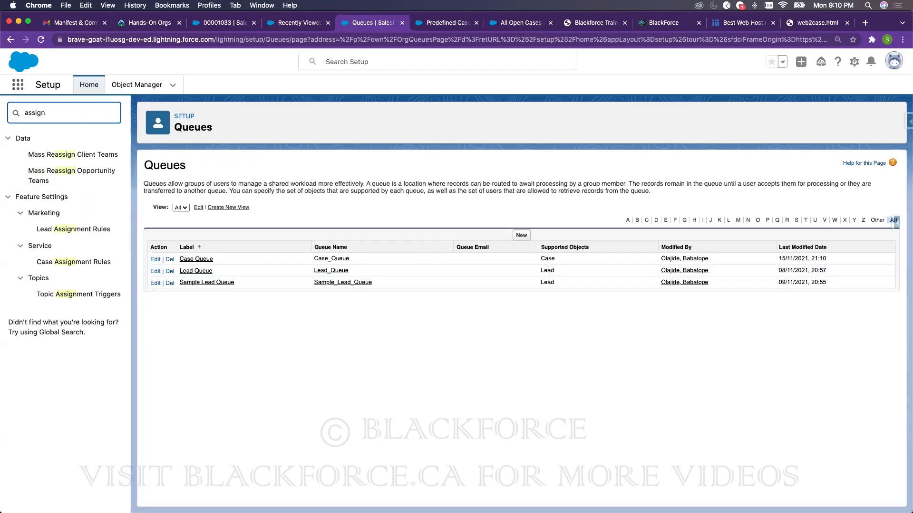
left_click(80, 262)
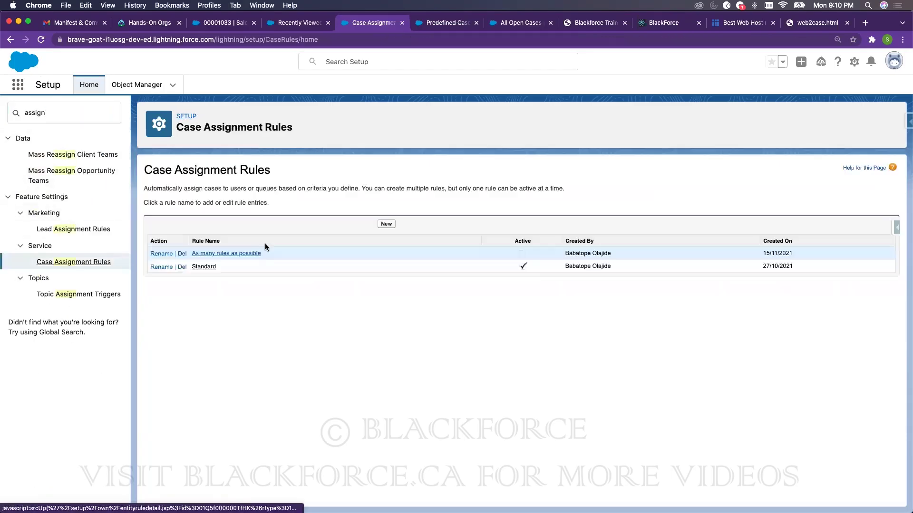
left_click(204, 266)
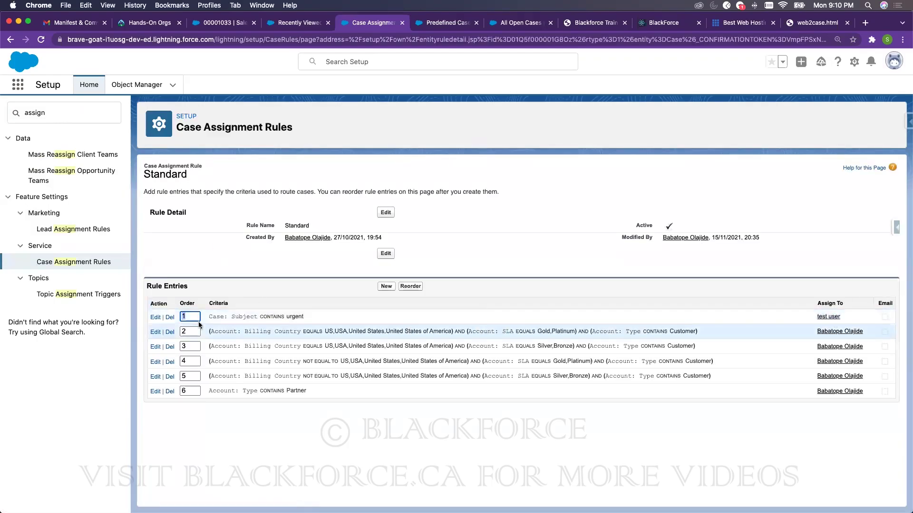
left_click(156, 317)
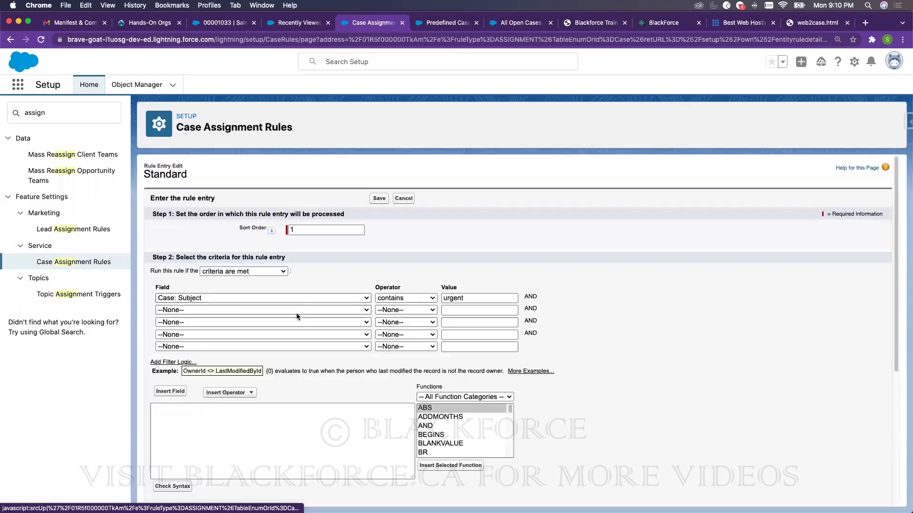
- Change the entry's assignee to the queue Case Queue and save it
left_click(270, 397)
left_click(262, 406)
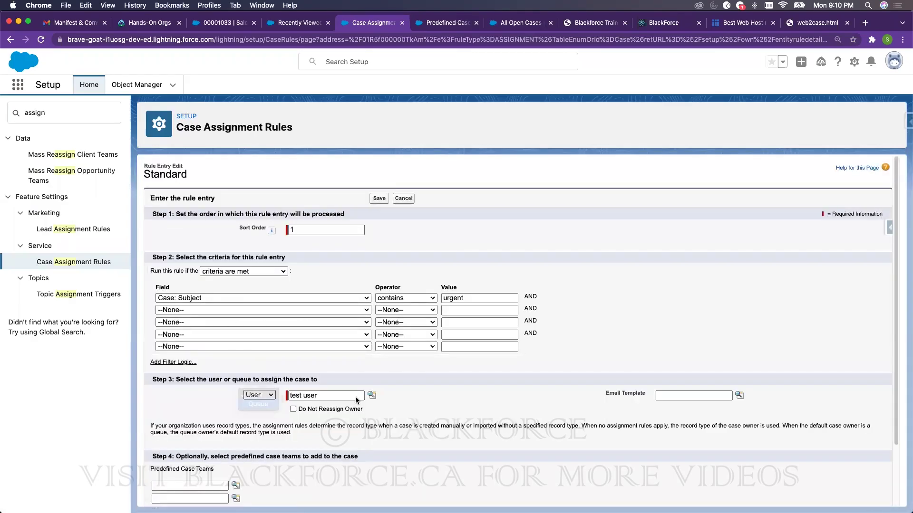
triple_click(352, 396)
key("BackSpace")
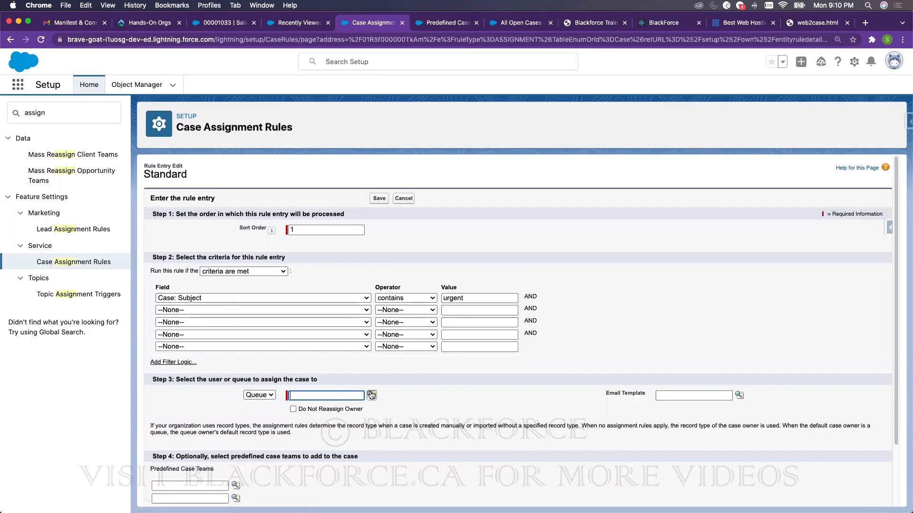
left_click(372, 396)
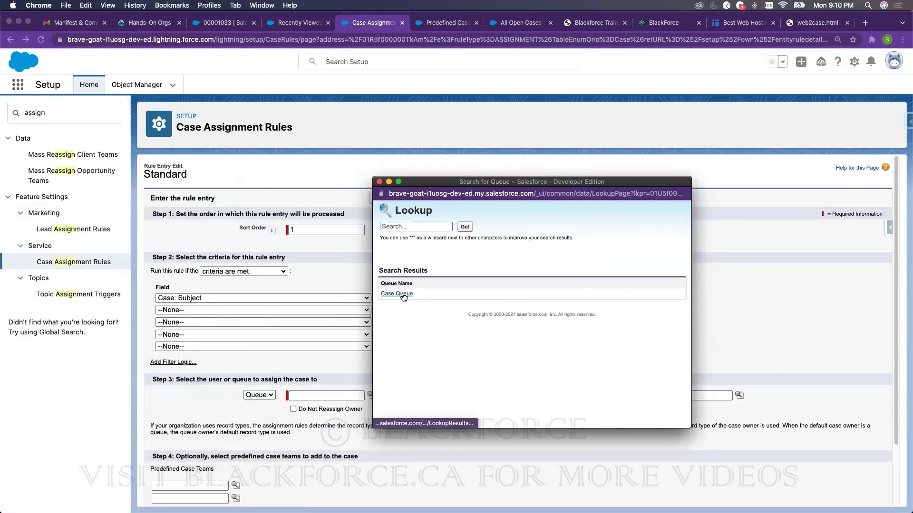
left_click(396, 294)
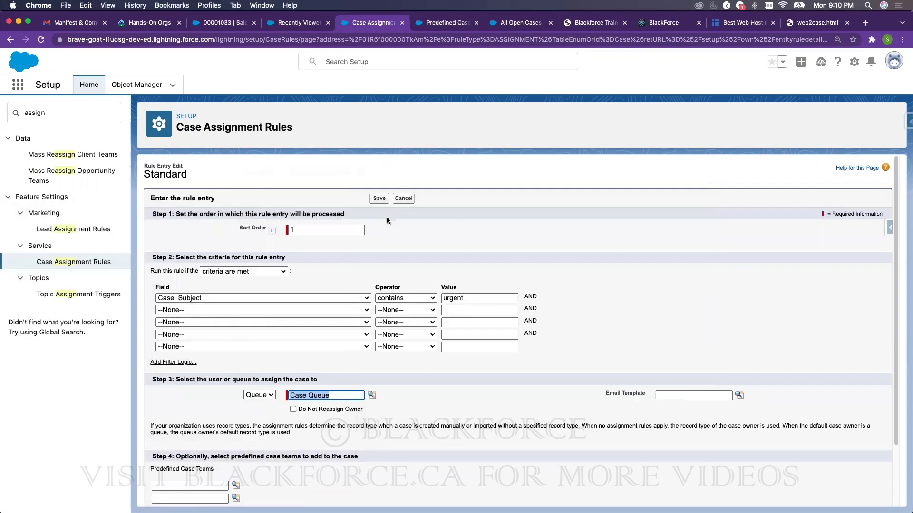
key("Return")
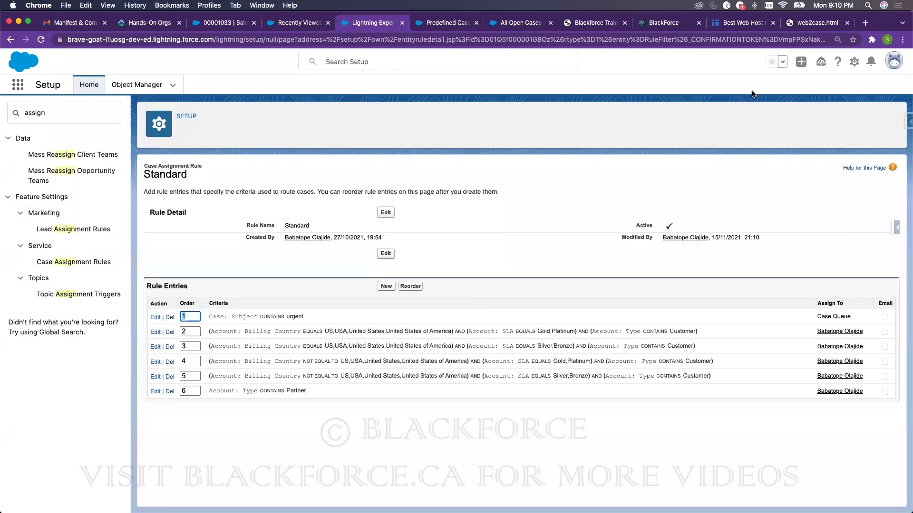
left_click(809, 23)
- Submit the web-to-case form with subject 'urgent' and reload the Salesforce case page
left_click(43, 87)
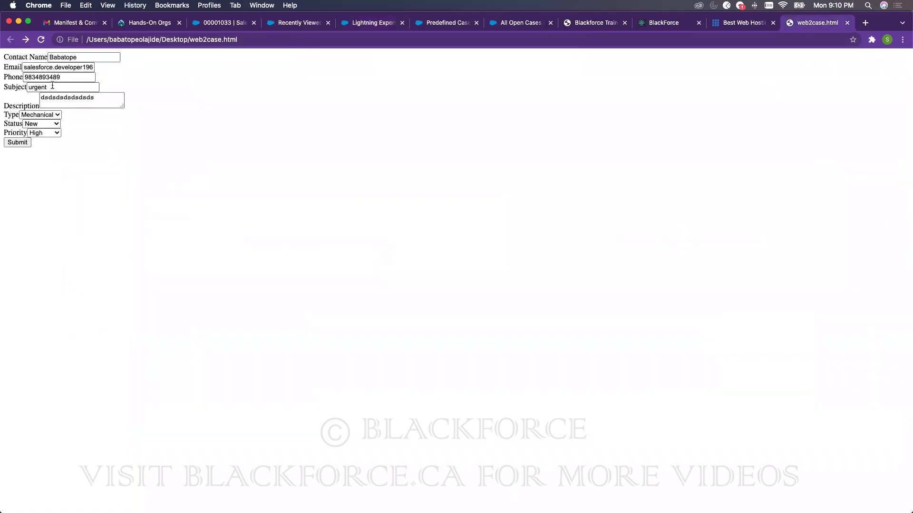
double_click(44, 87)
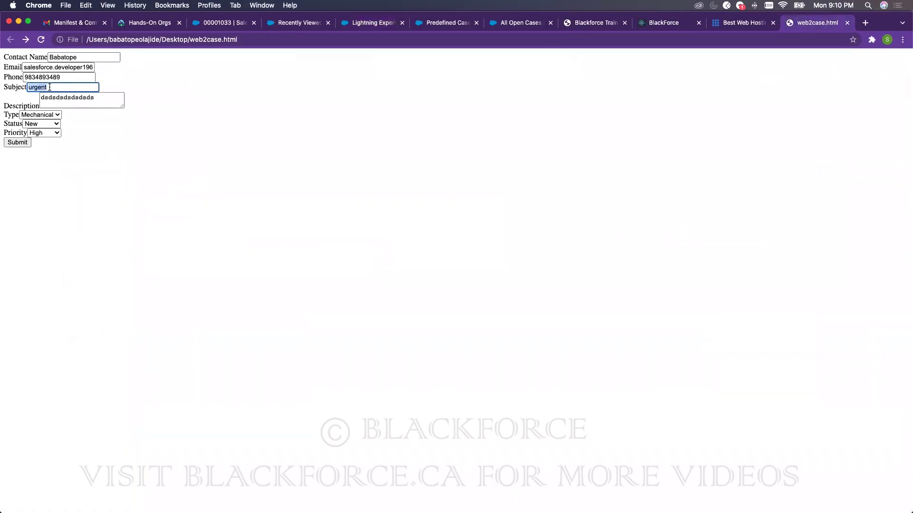
left_click(18, 143)
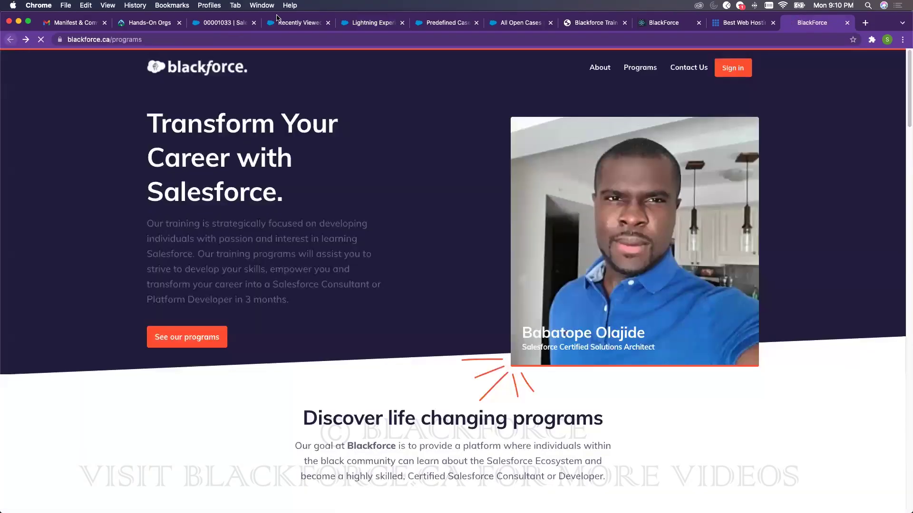
left_click(10, 40)
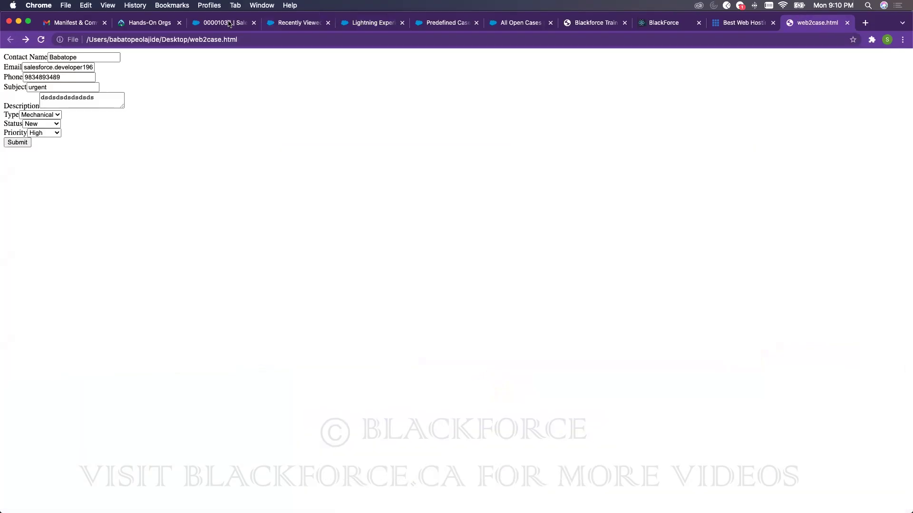
left_click(224, 23)
left_click(42, 40)
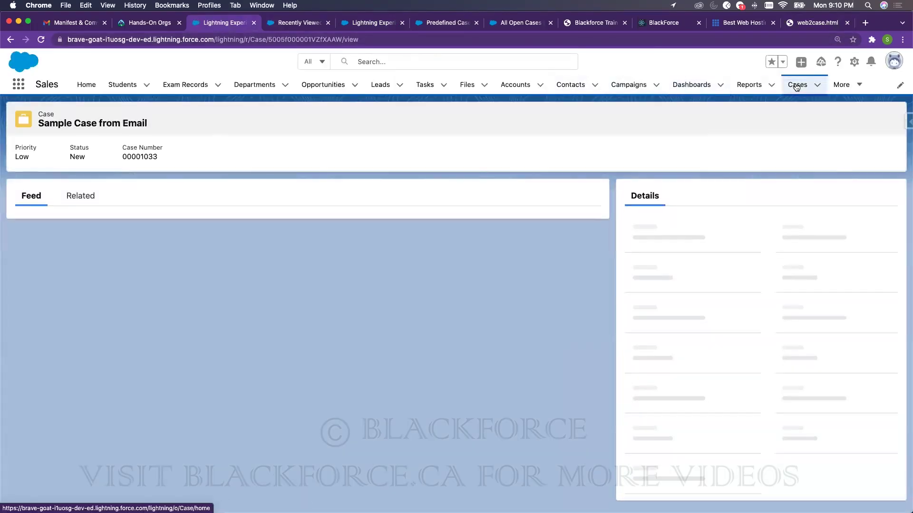
- Show the Case Queue cases list view and bring up link options for case 00001035
left_click(797, 85)
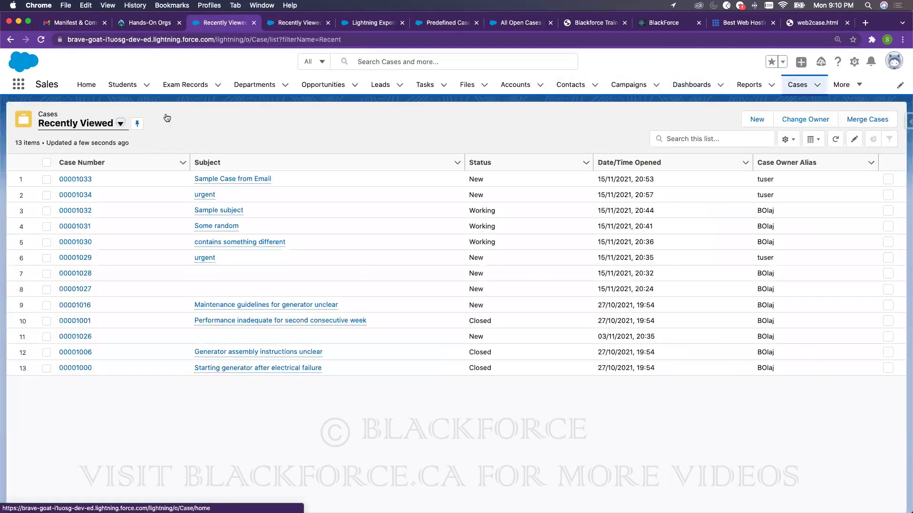
left_click(120, 123)
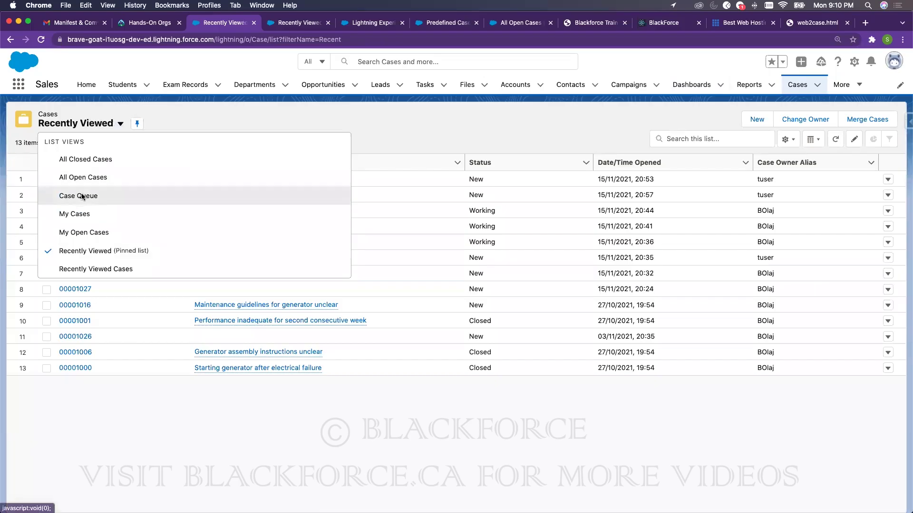
left_click(81, 195)
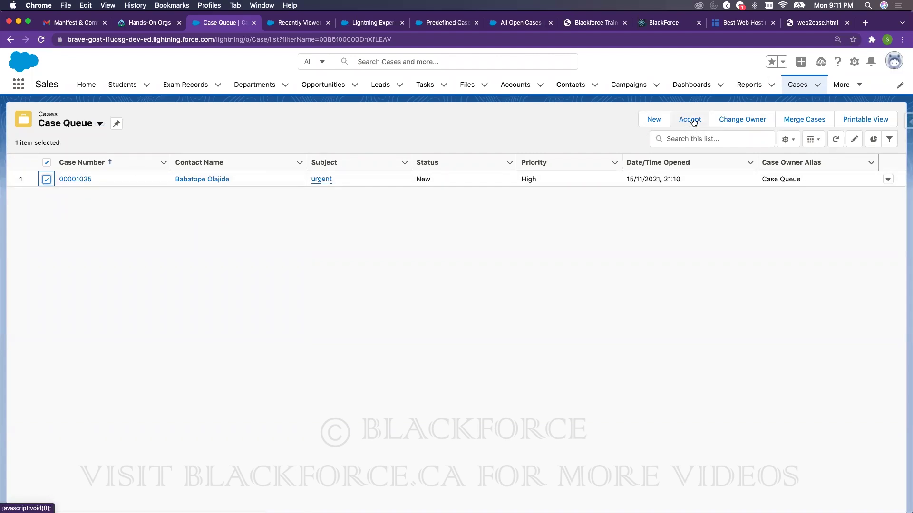
right_click(89, 178)
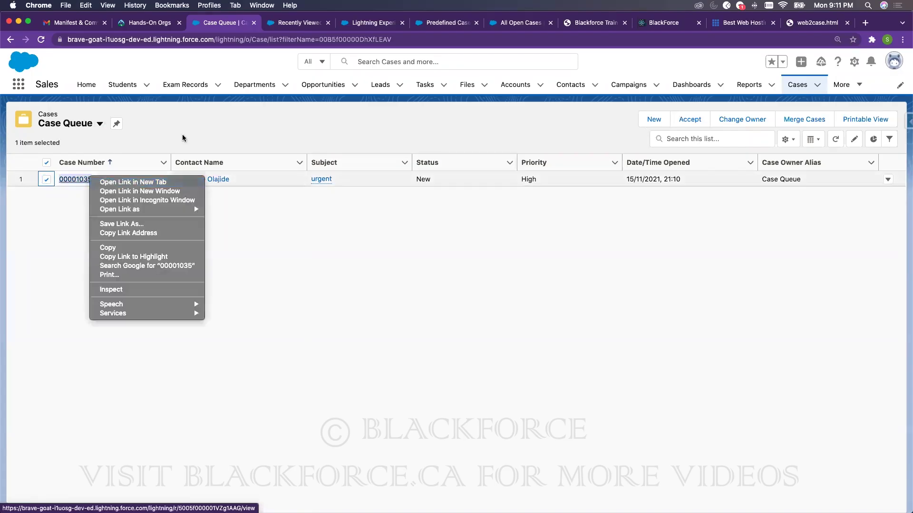
- Open case 00001035 in a new tab, accept it from Case Queue, and reload it
left_click(134, 182)
left_click(275, 23)
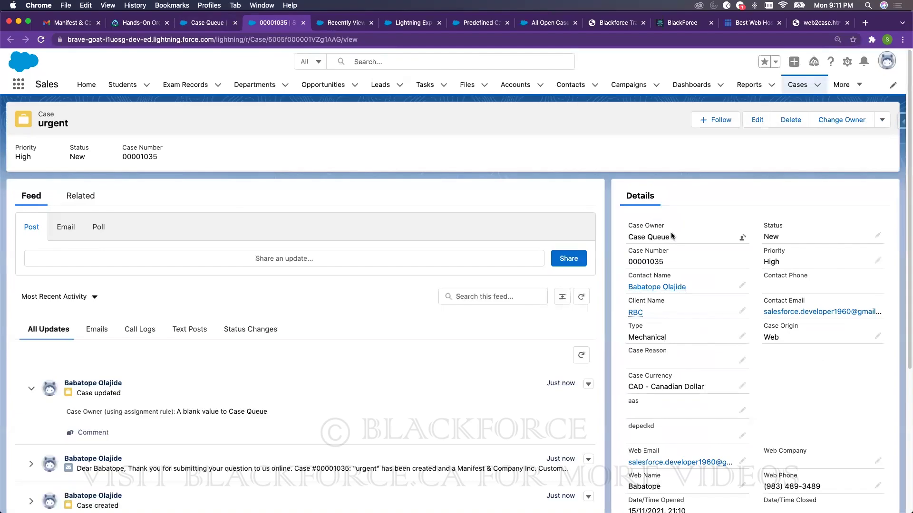
left_click_drag(670, 236, 633, 227)
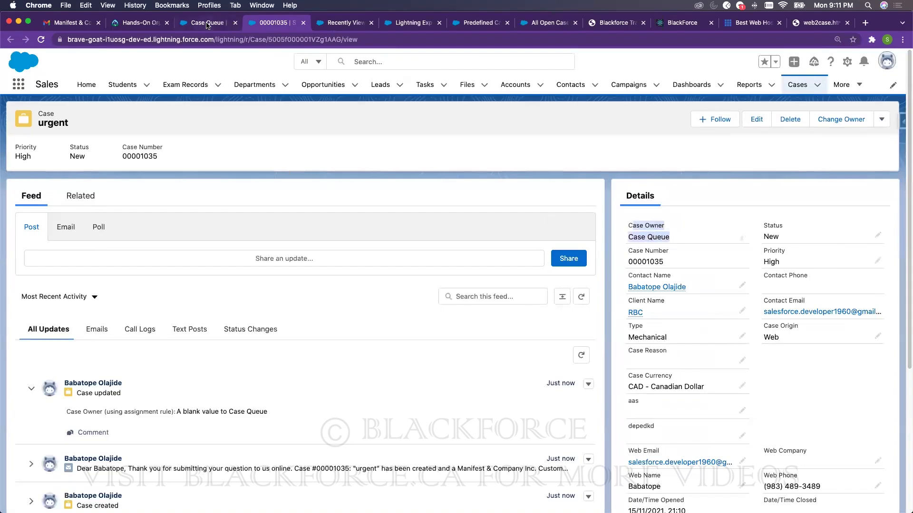
left_click(207, 23)
left_click(689, 120)
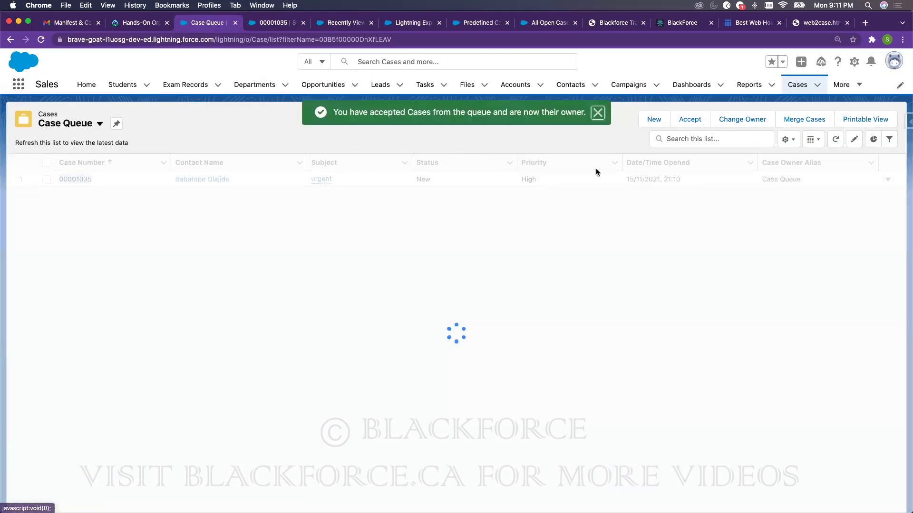
left_click(273, 24)
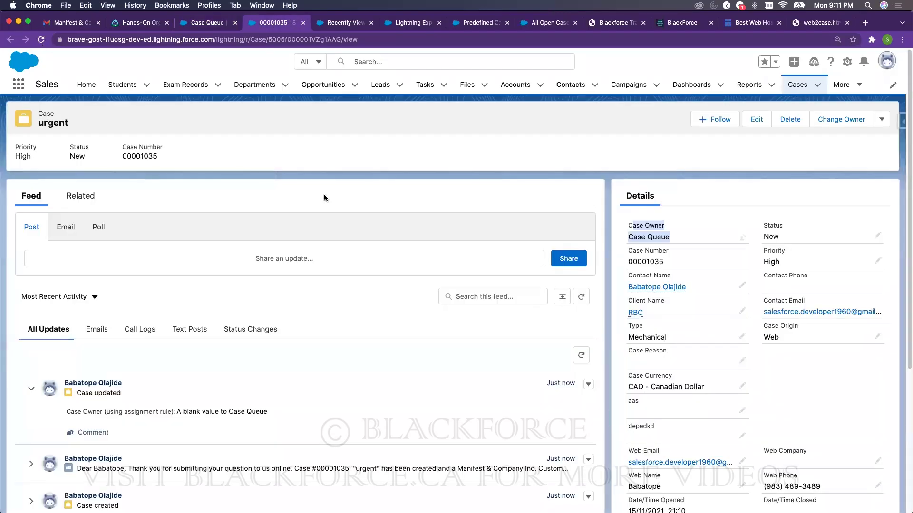
key("super+r")
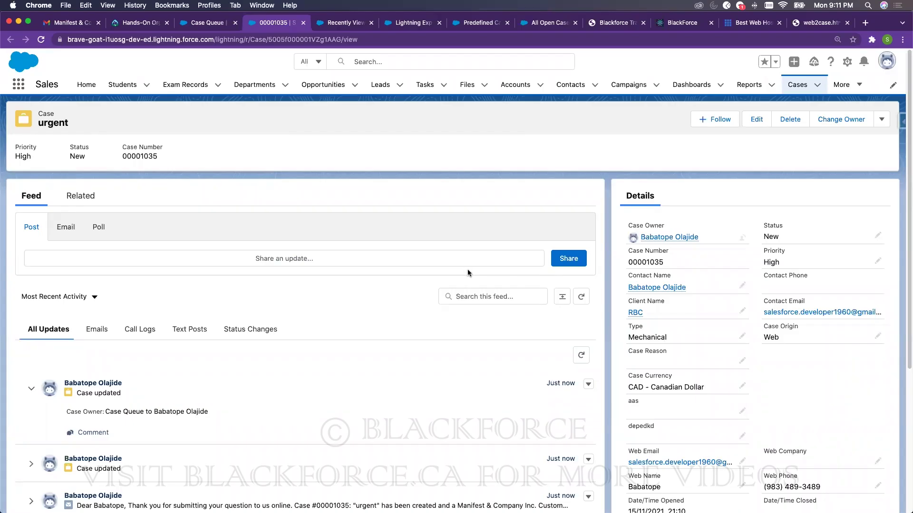
left_click(76, 228)
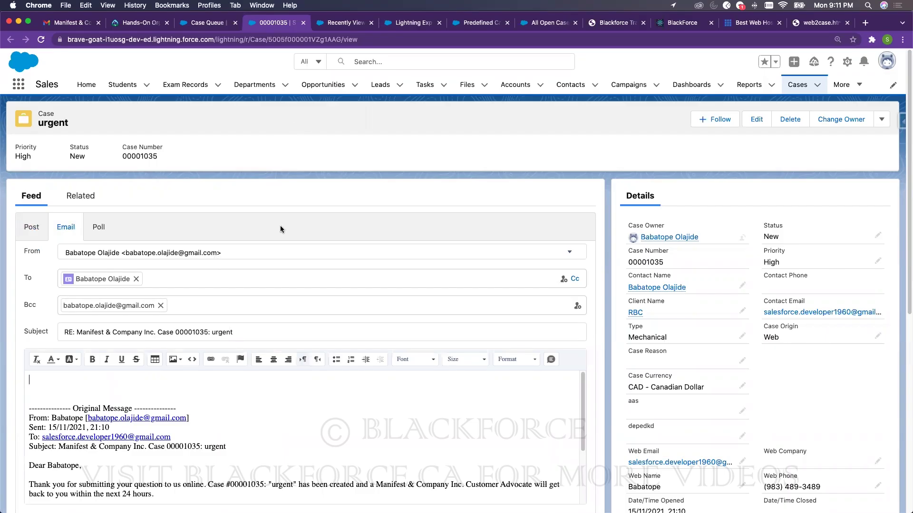
left_click(113, 90)
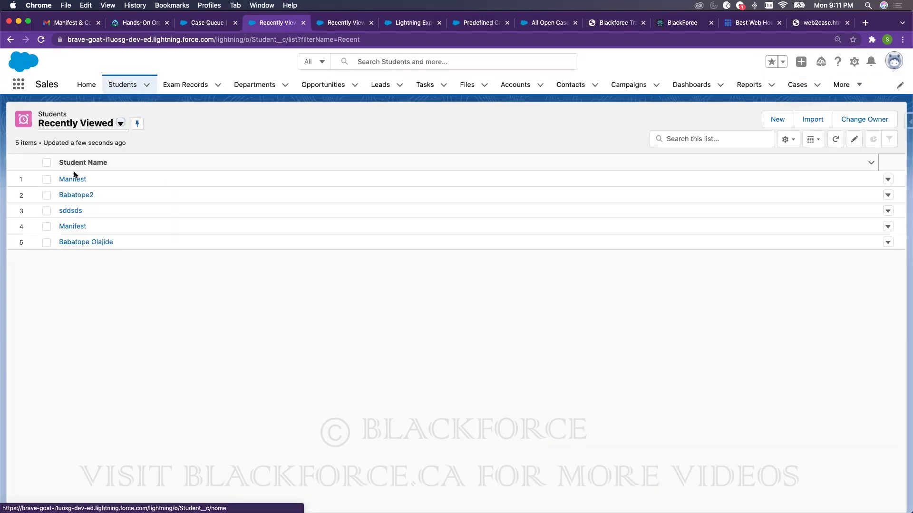
left_click(72, 180)
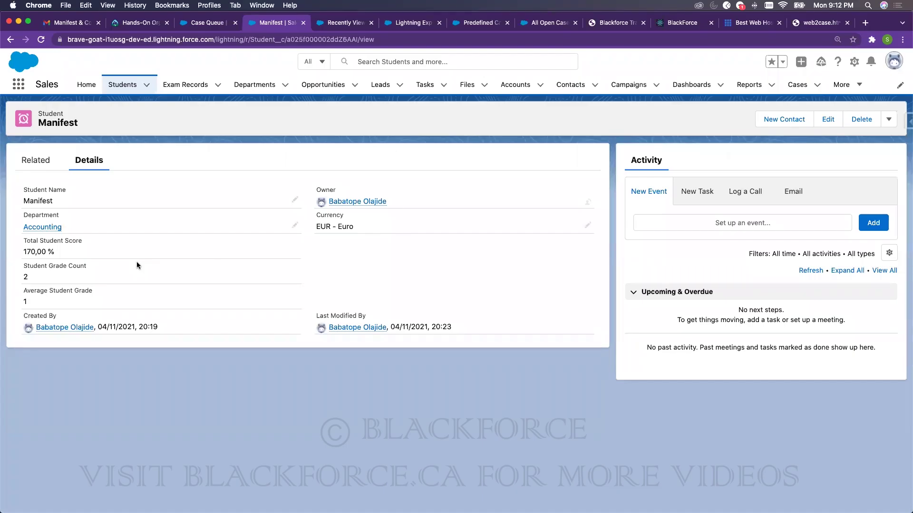
left_click(798, 85)
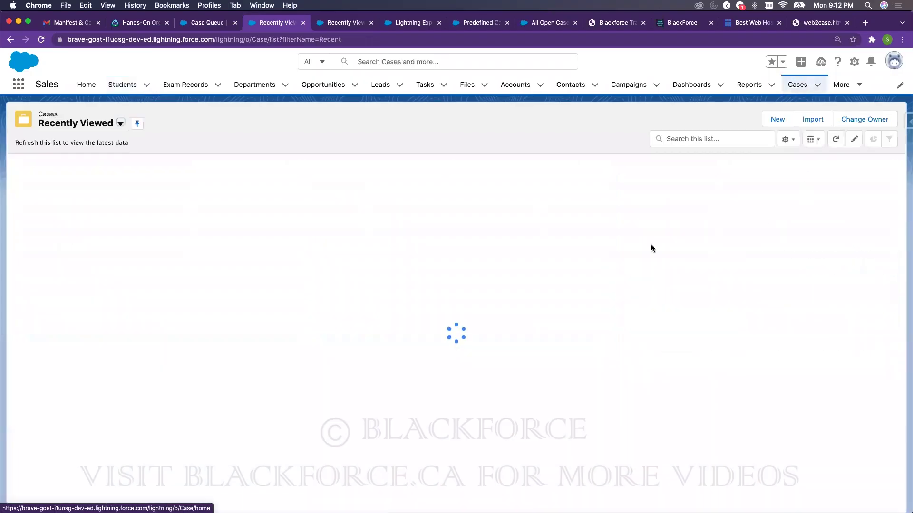
left_click(88, 179)
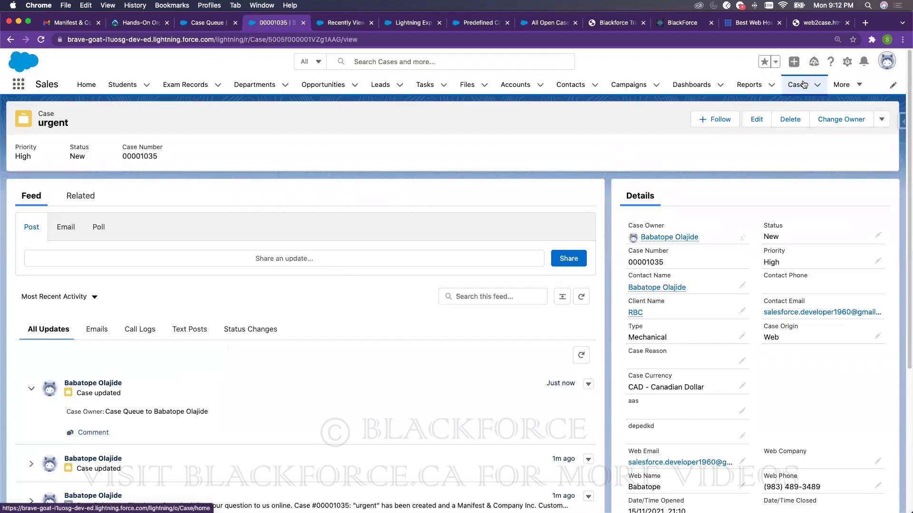
- Email the reply 'Try to see the benefits of the case object' from case 00001035
left_click(65, 228)
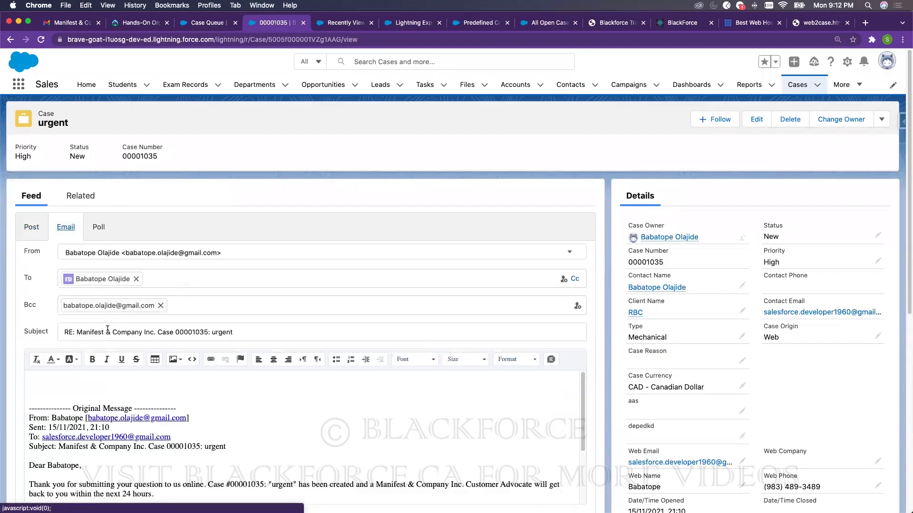
left_click(107, 376)
type("Try to see the be")
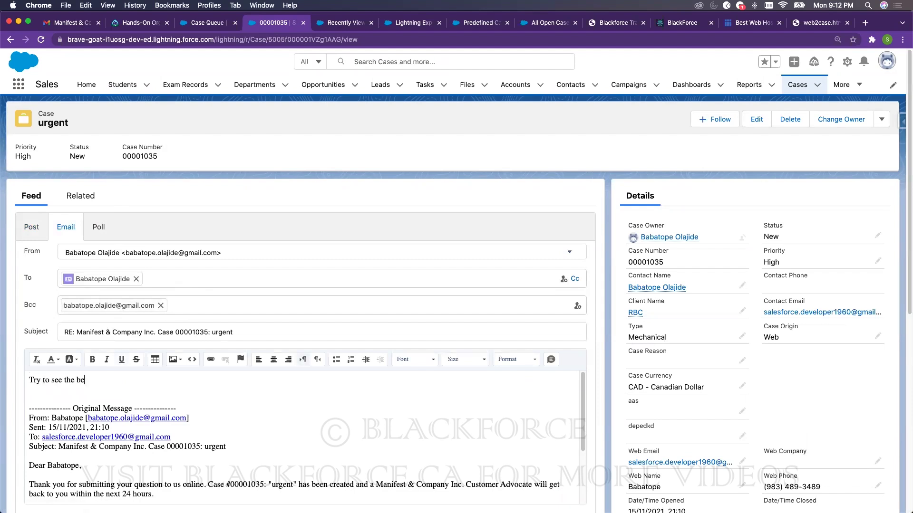
type("nefits of the case object")
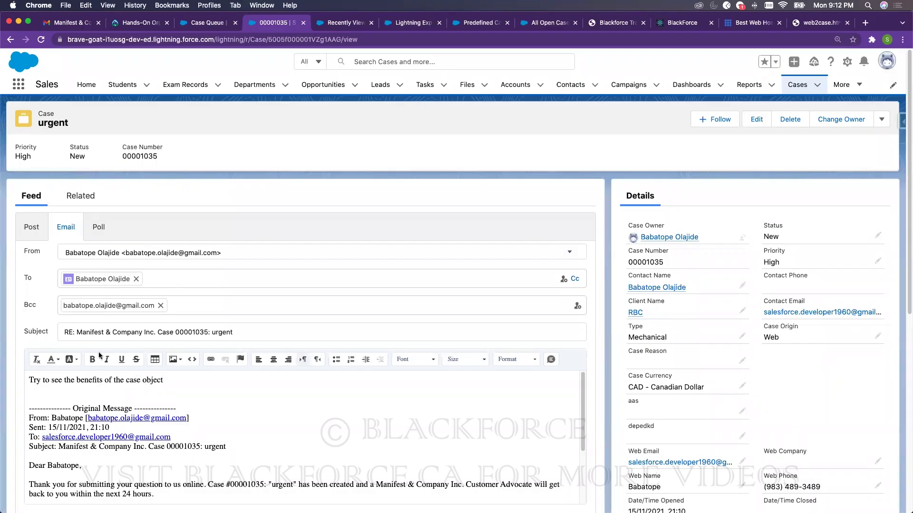
scroll(556, 333, "down", 7)
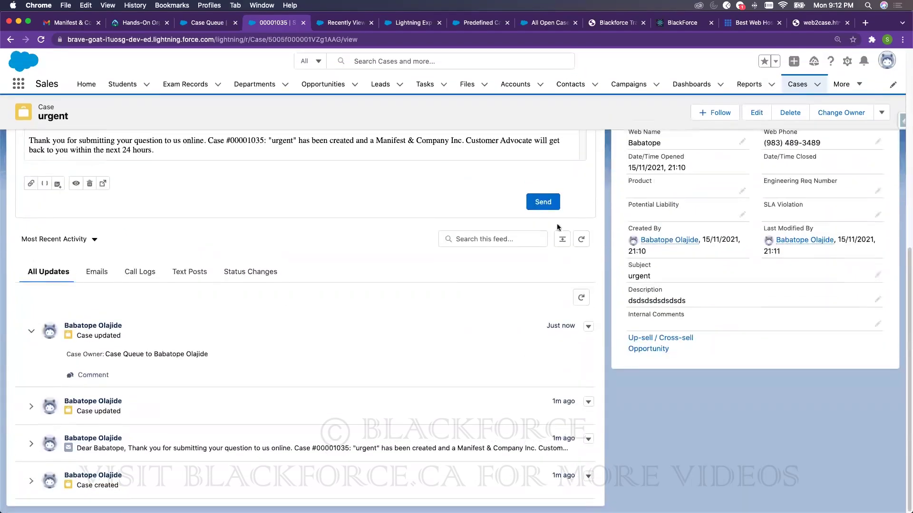
left_click(546, 202)
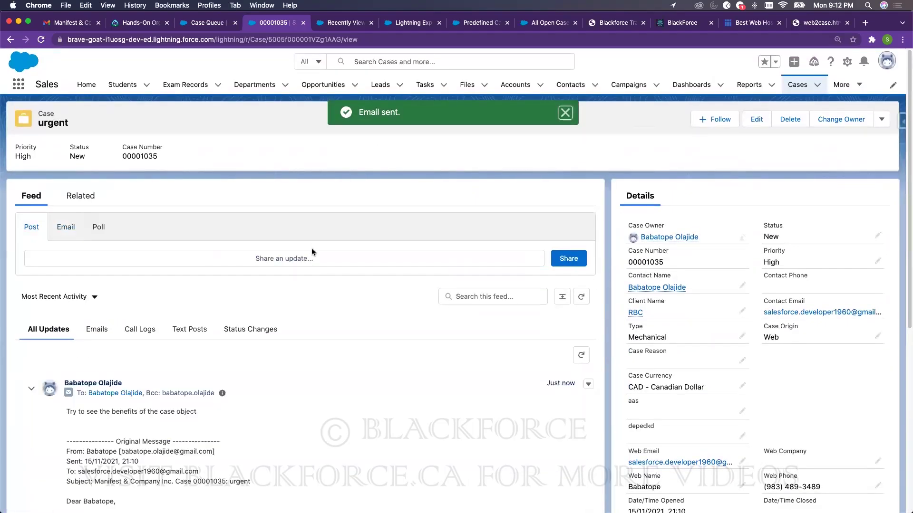
- Open the feed's post box, keeping the sort at Most Recent Activity, and browse the feed
left_click(87, 257)
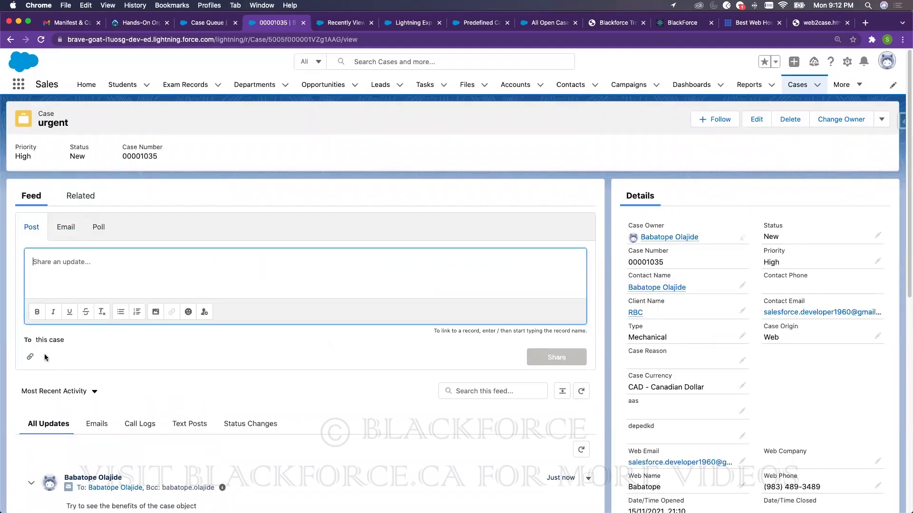
left_click(88, 393)
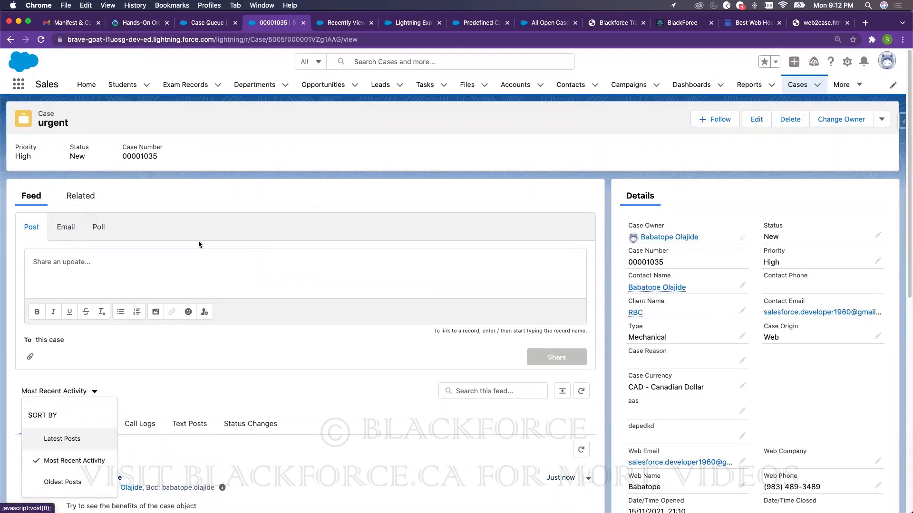
left_click(270, 233)
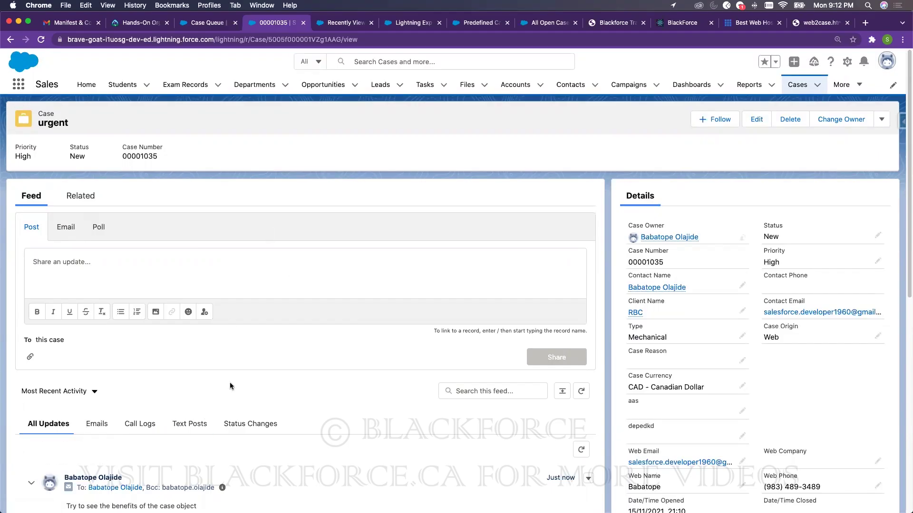
scroll(228, 382, "down", 3)
scroll(189, 371, "down", 6)
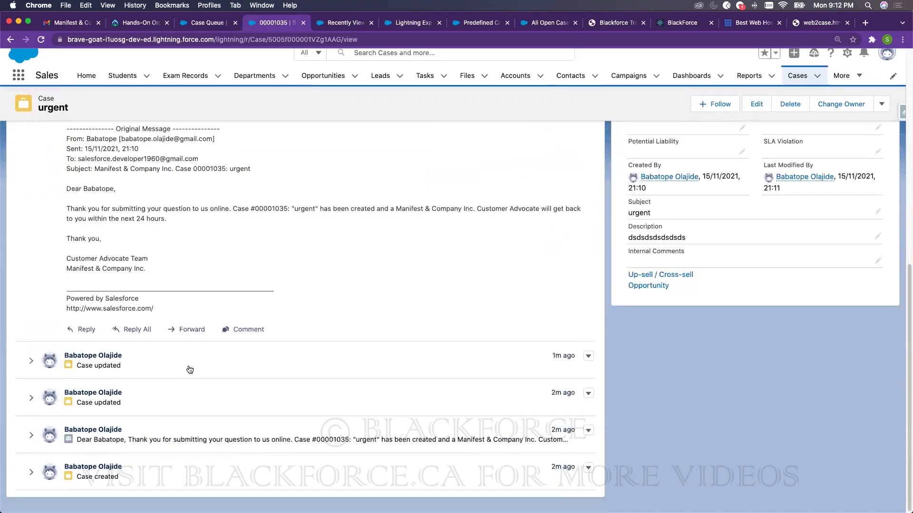
scroll(189, 368, "up", 8)
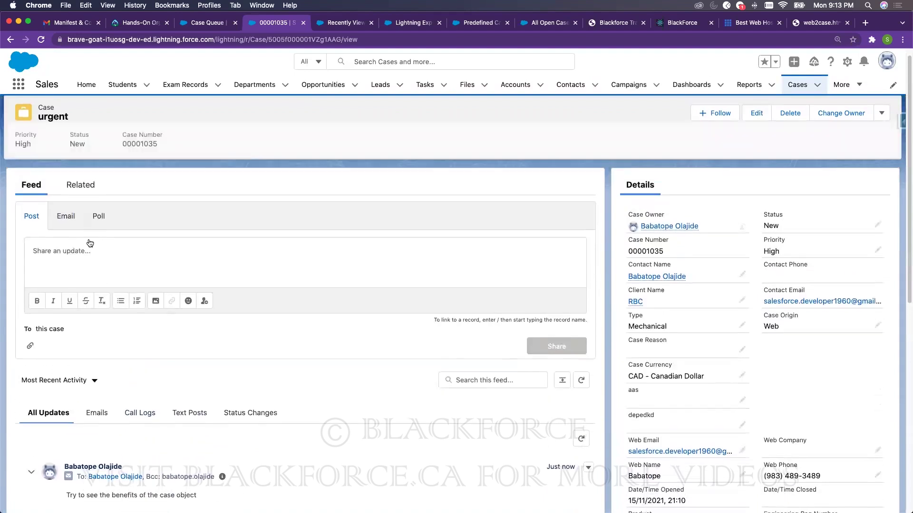
left_click(68, 269)
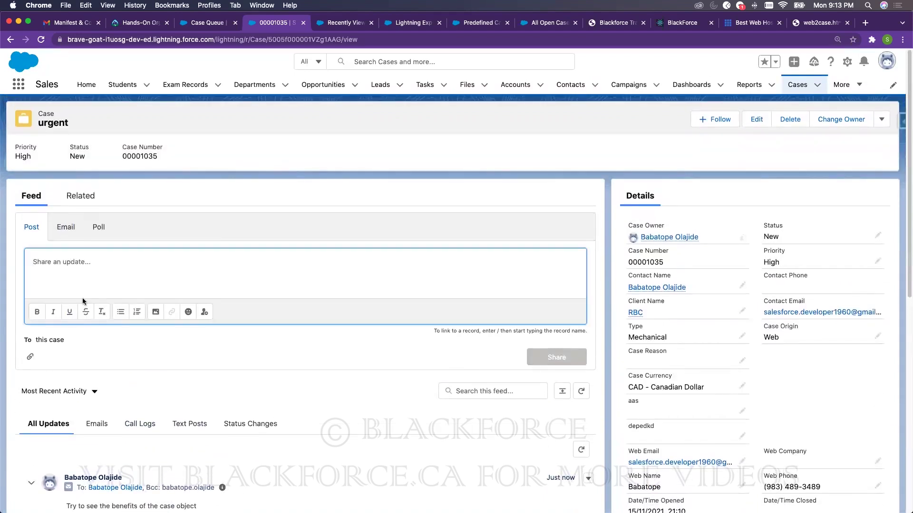
- Add the case comment 'sffsdsdds' from the Related tab's Case Comments list
left_click(70, 204)
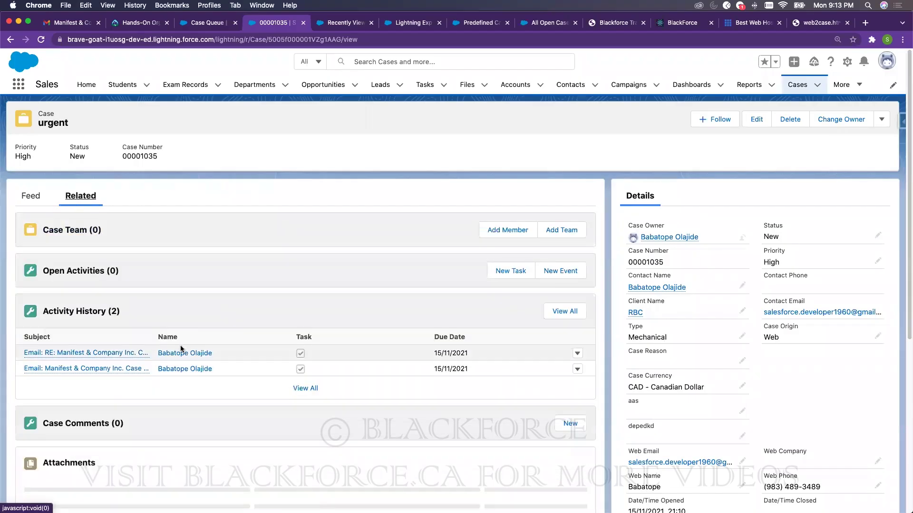
scroll(178, 346, "down", 3)
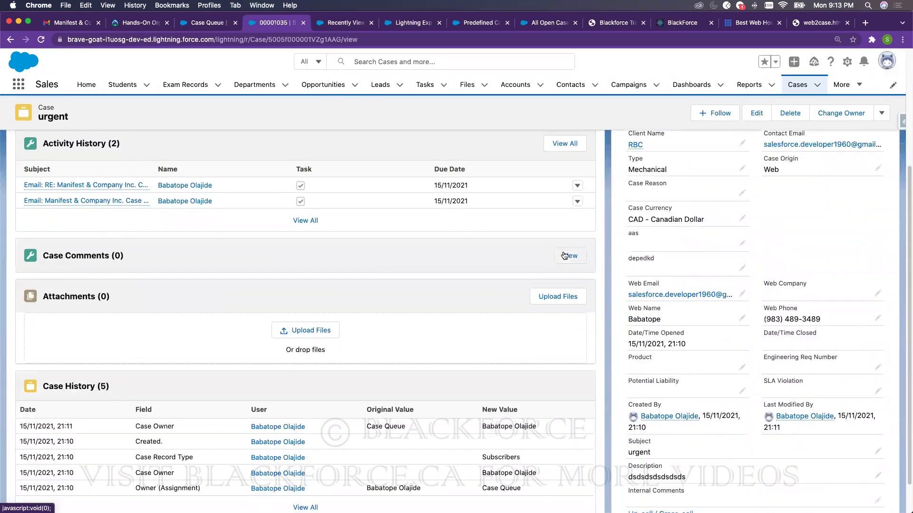
left_click(564, 255)
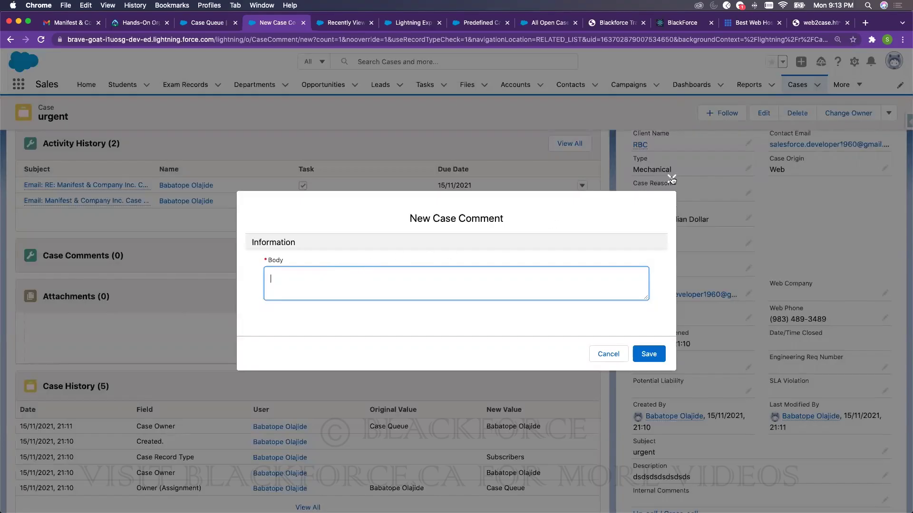
type("sffsdsdds")
left_click(648, 354)
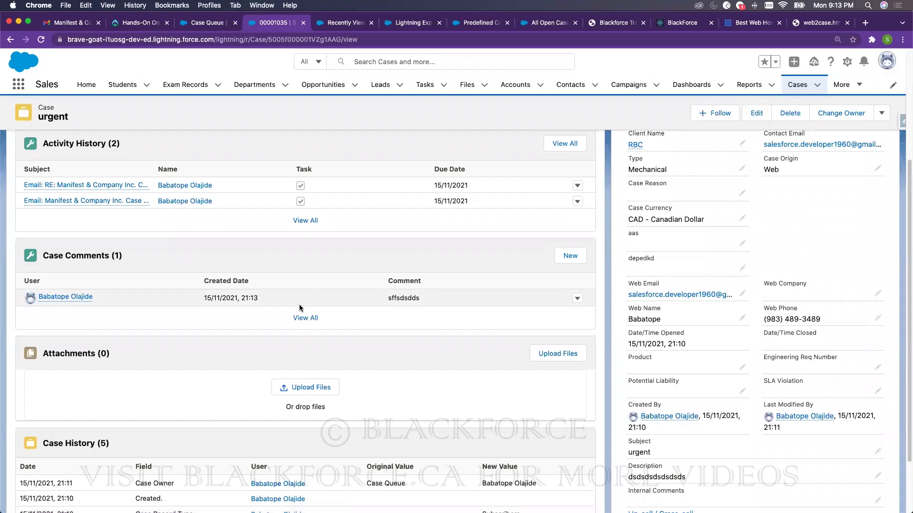
scroll(326, 293, "up", 4)
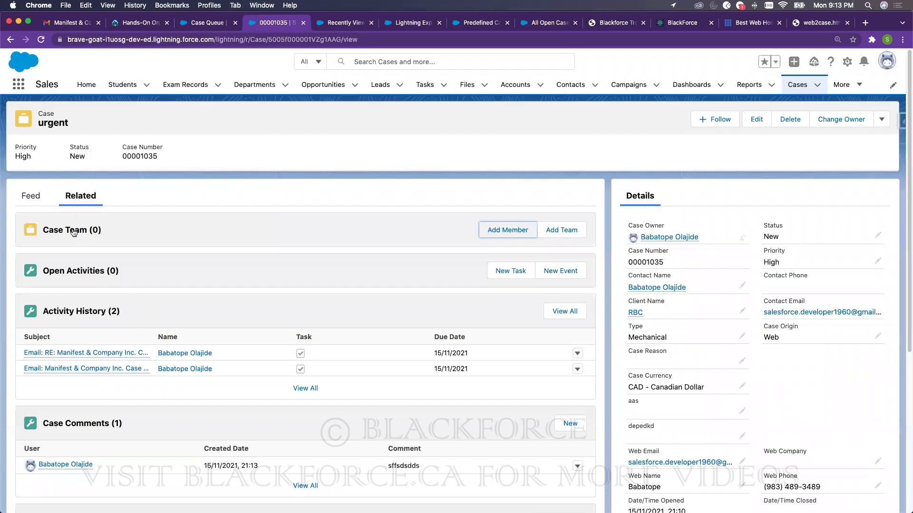
scroll(111, 423, "down", 5)
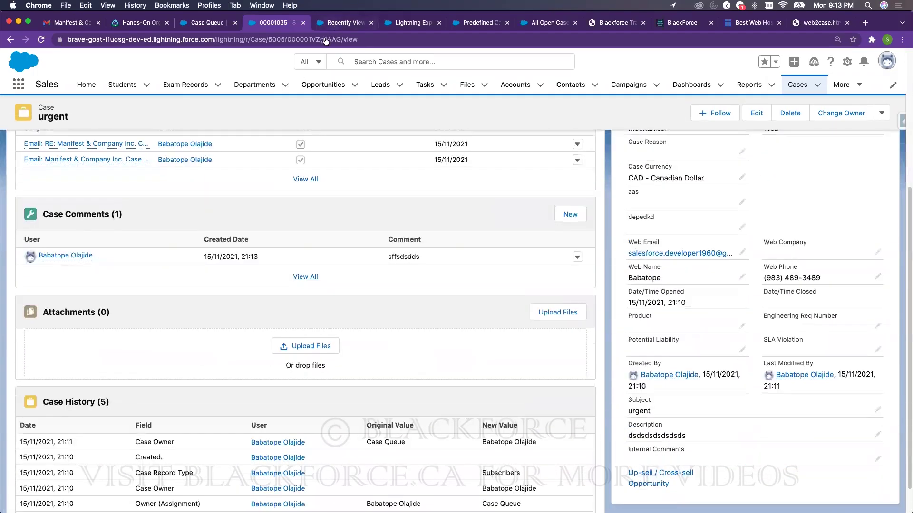
- Open the Case object's Case Layout for editing from Setup's Object Manager
left_click(339, 23)
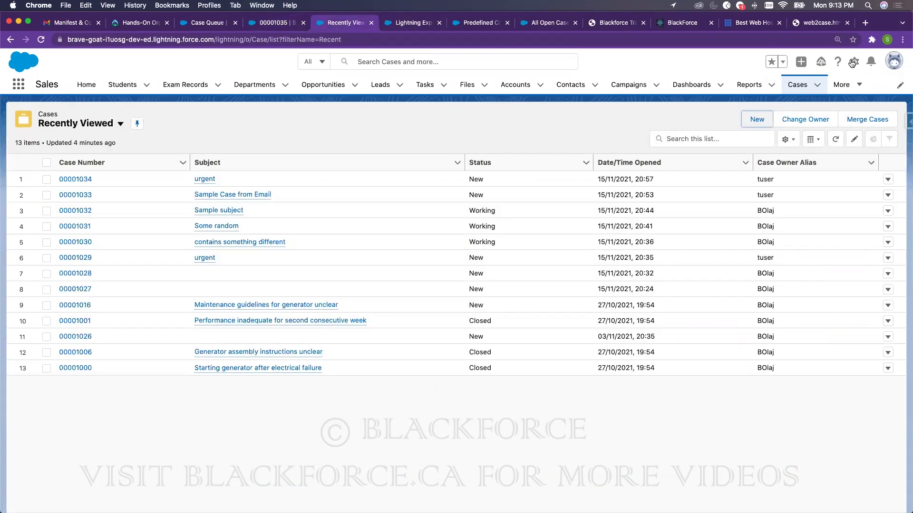
left_click(854, 62)
left_click(822, 93)
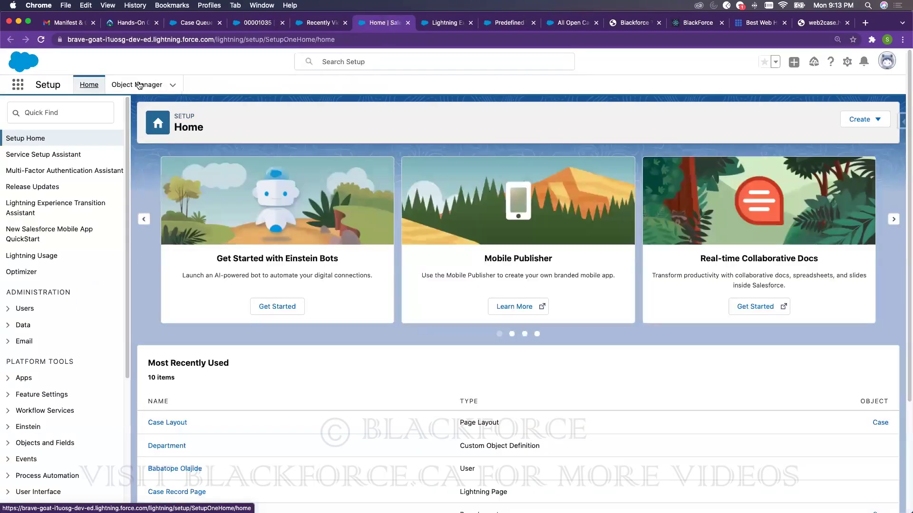
left_click(138, 85)
left_click(686, 121)
type("Case")
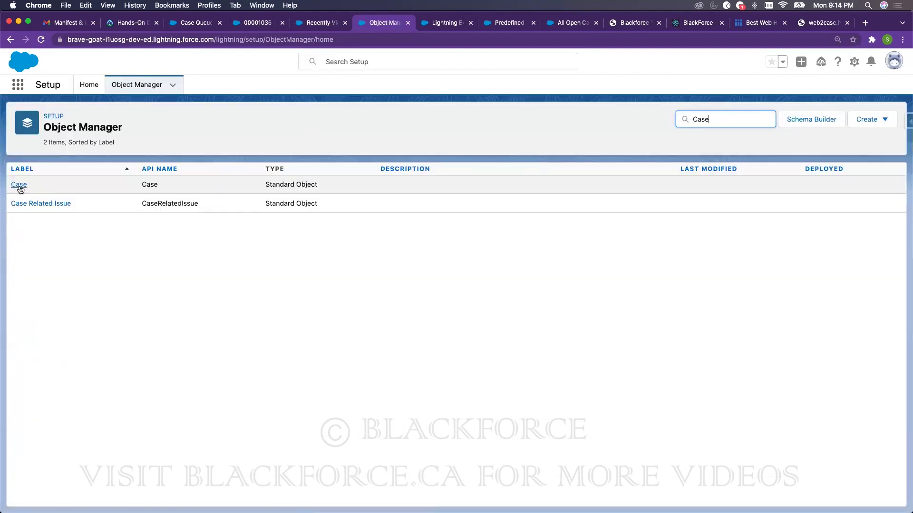
left_click(17, 186)
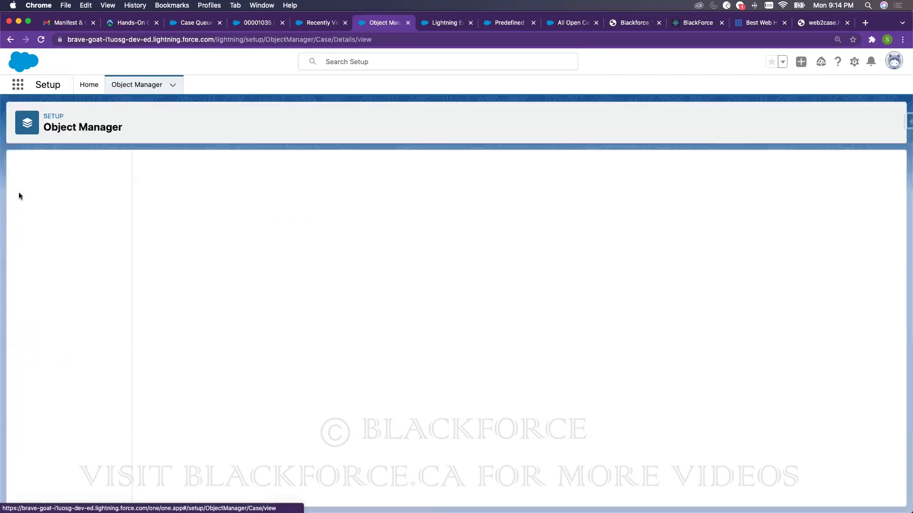
left_click(48, 208)
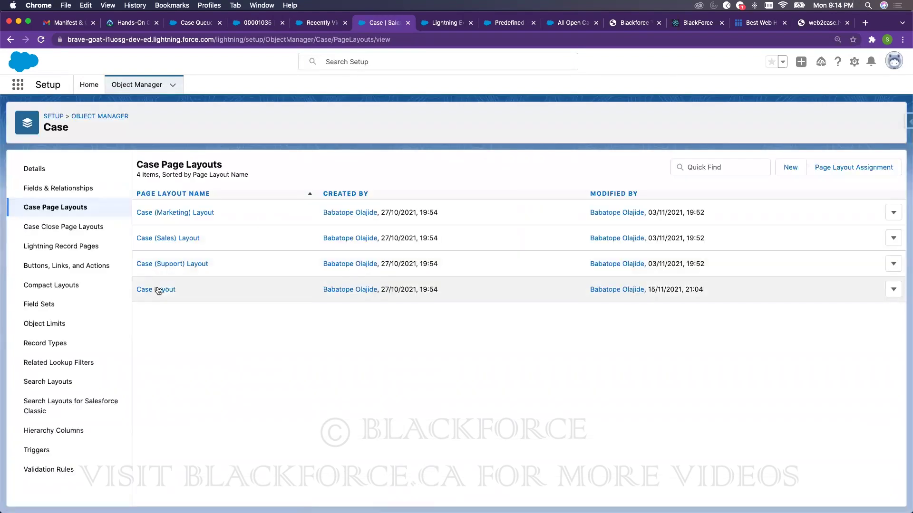
left_click(157, 289)
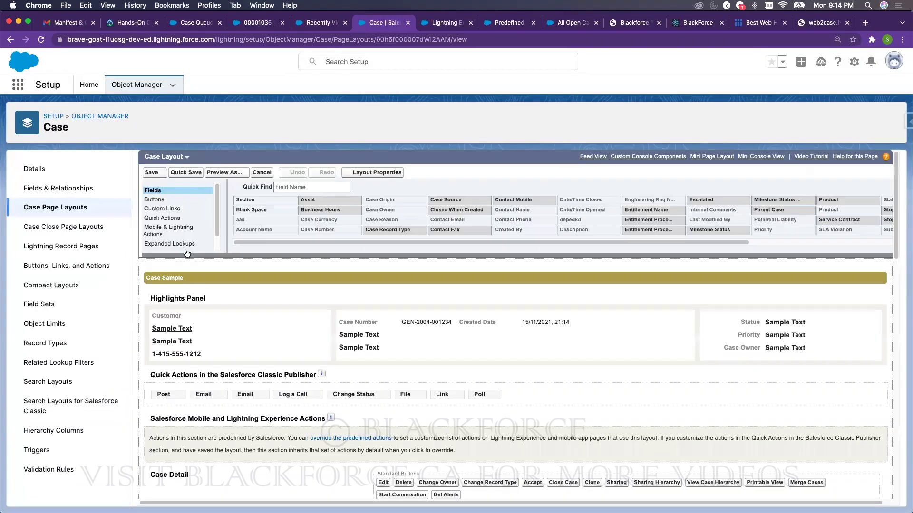
- Drag Work Orders to the top of the layout's Related Lists, then return to the Case Queue list
scroll(183, 236, "down", 3)
scroll(250, 192, "down", 12)
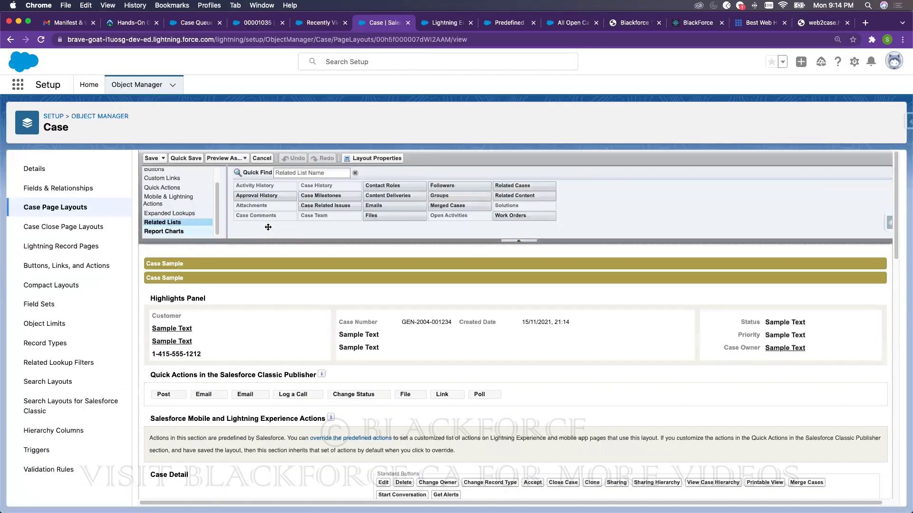
scroll(390, 202, "down", 5)
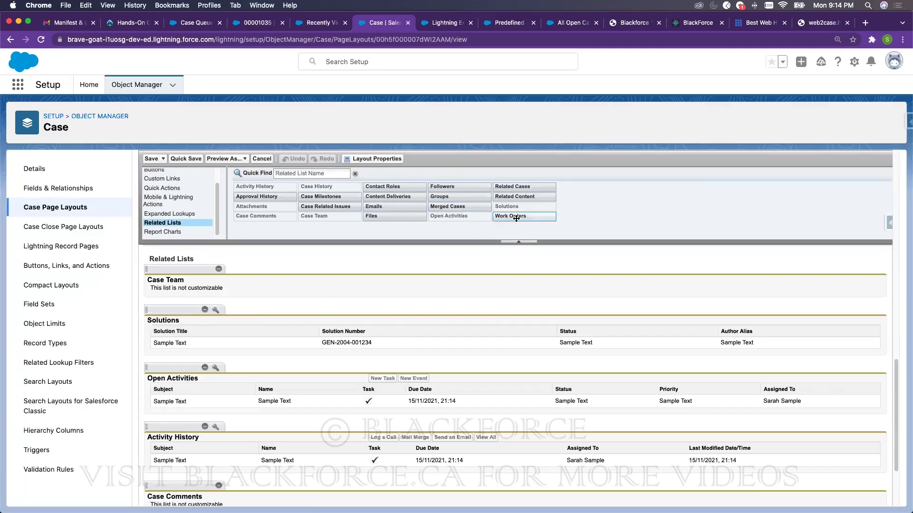
left_click_drag(511, 218, 193, 272)
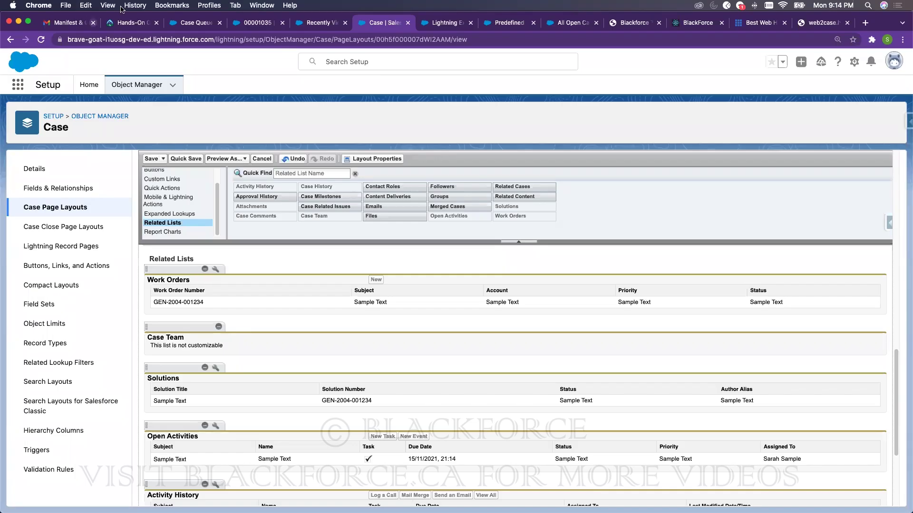
key("super+3")
- Start a new Subscribers case to review the Type picklist values, then return to the layout editor
left_click(798, 85)
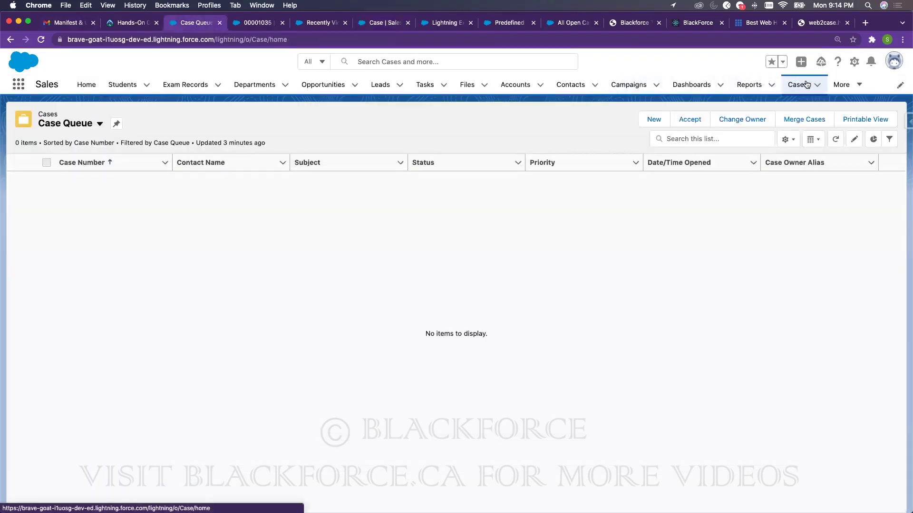
left_click(749, 120)
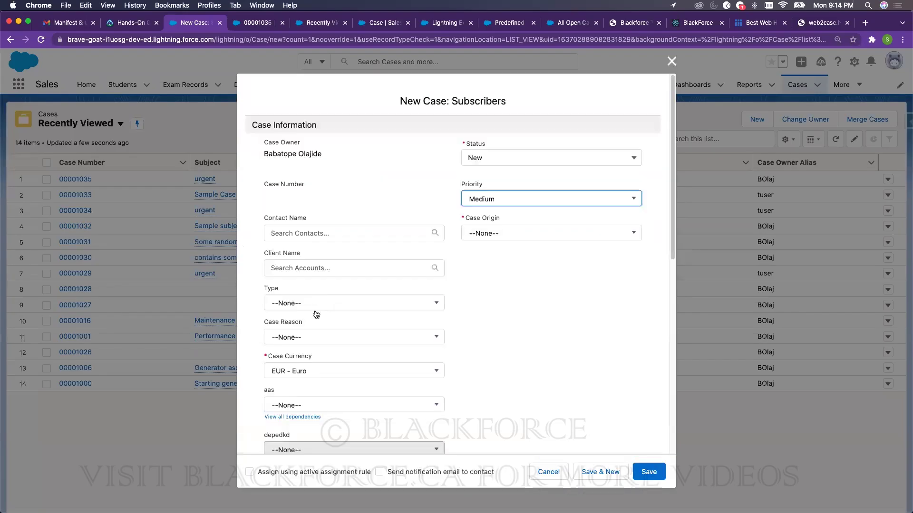
left_click(297, 306)
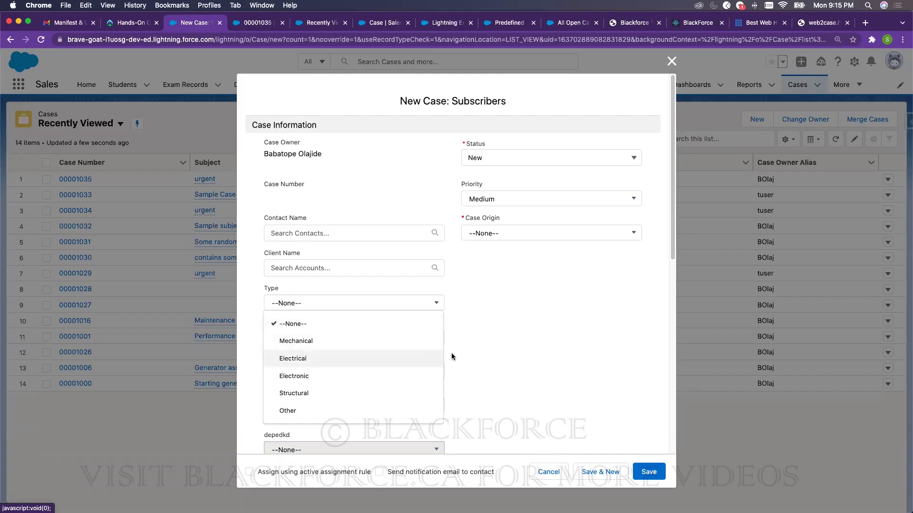
left_click(375, 45)
left_click(383, 22)
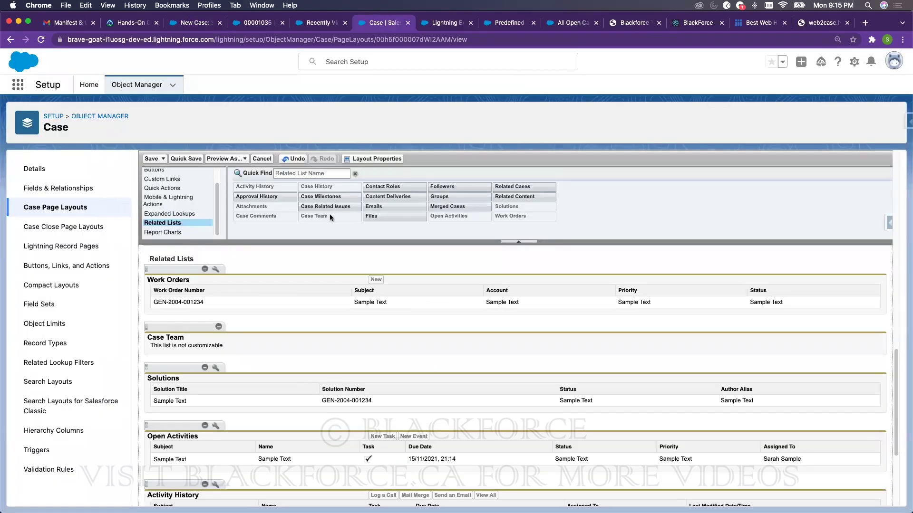
- Review the Case Type picklist field's values in Fields & Relationships, opened in a new tab
right_click(78, 188)
left_click(102, 189)
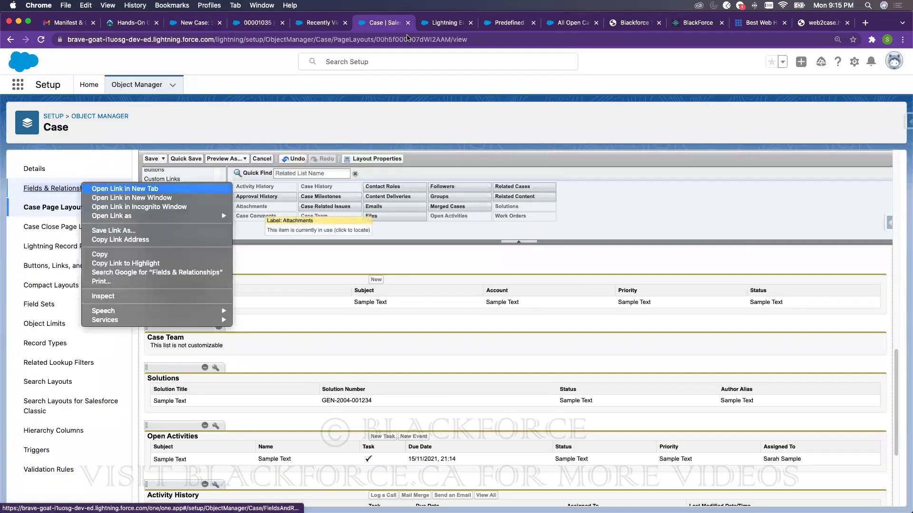
left_click(421, 22)
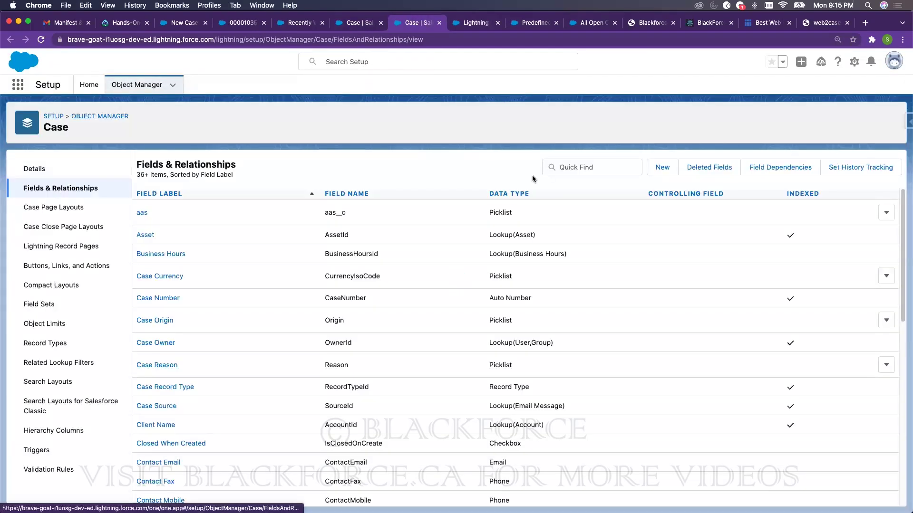
left_click(572, 165)
type("type")
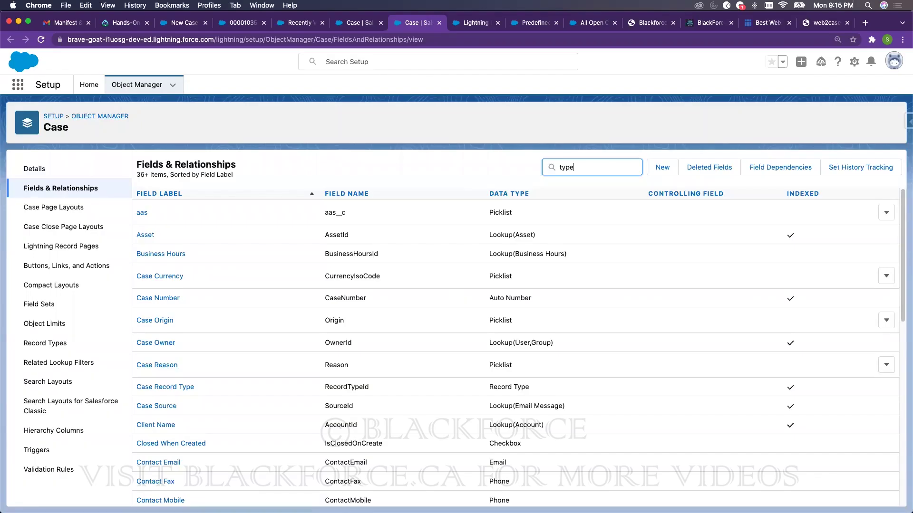
left_click(141, 231)
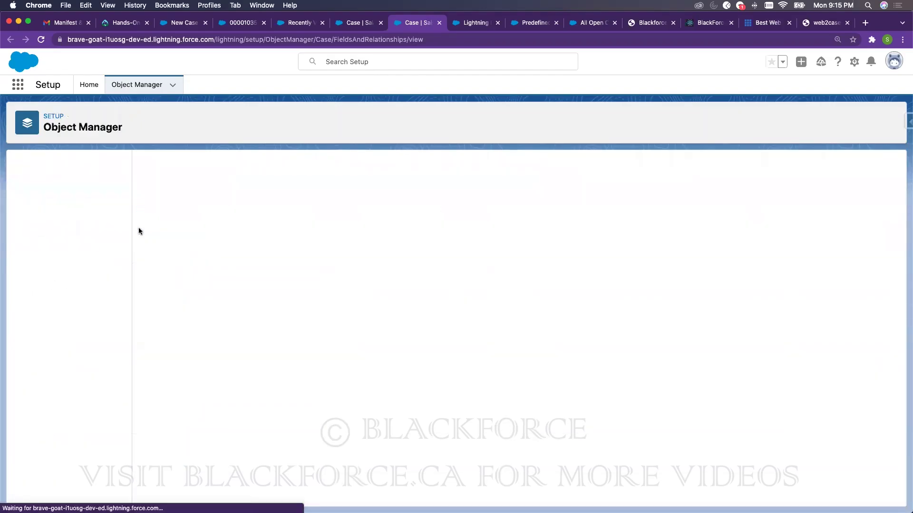
scroll(234, 383, "down", 3)
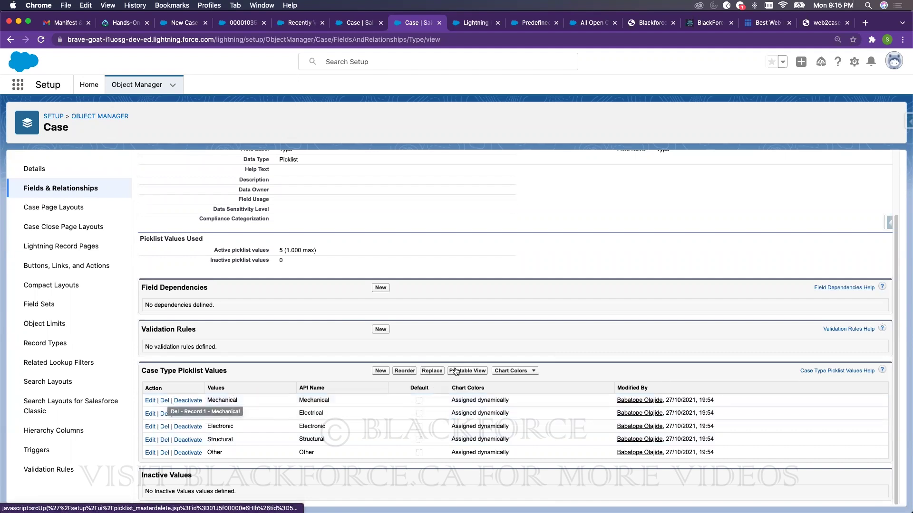
- Save the Case Layout changes for all users and bring up case 00001035
left_click(351, 23)
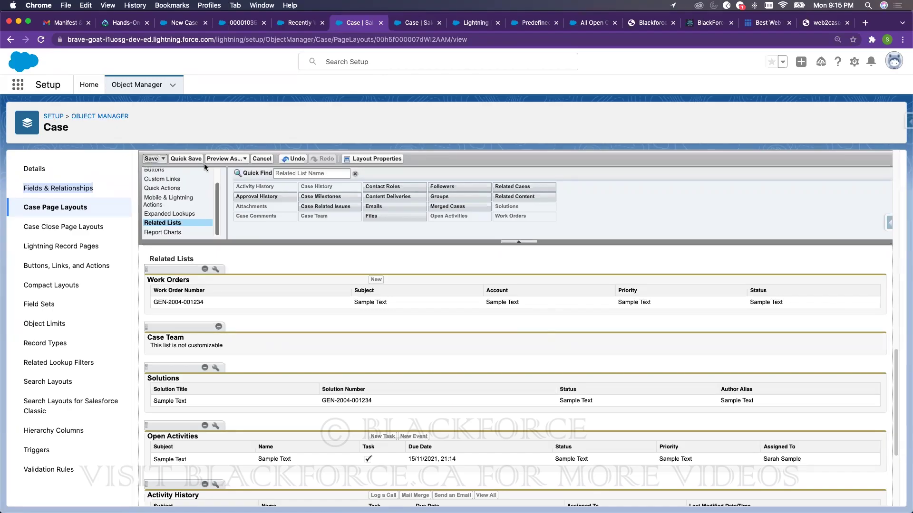
left_click(151, 159)
left_click(471, 365)
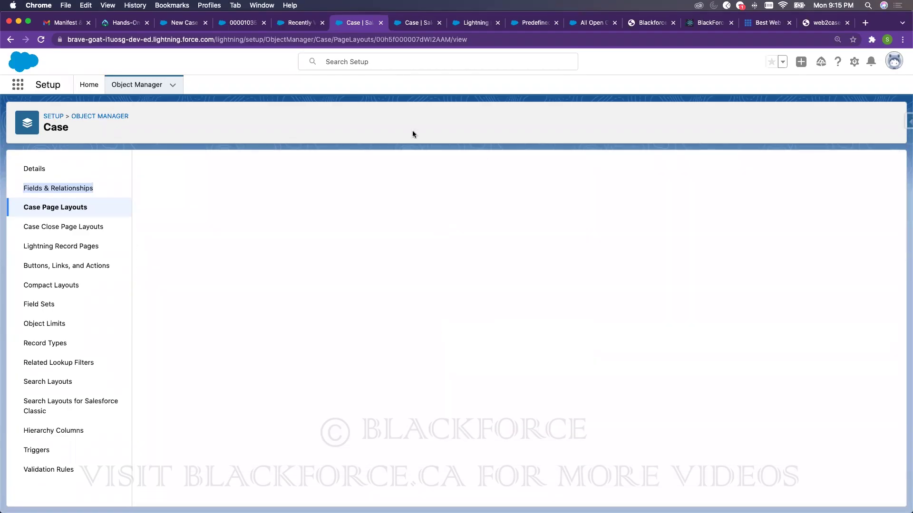
left_click(412, 23)
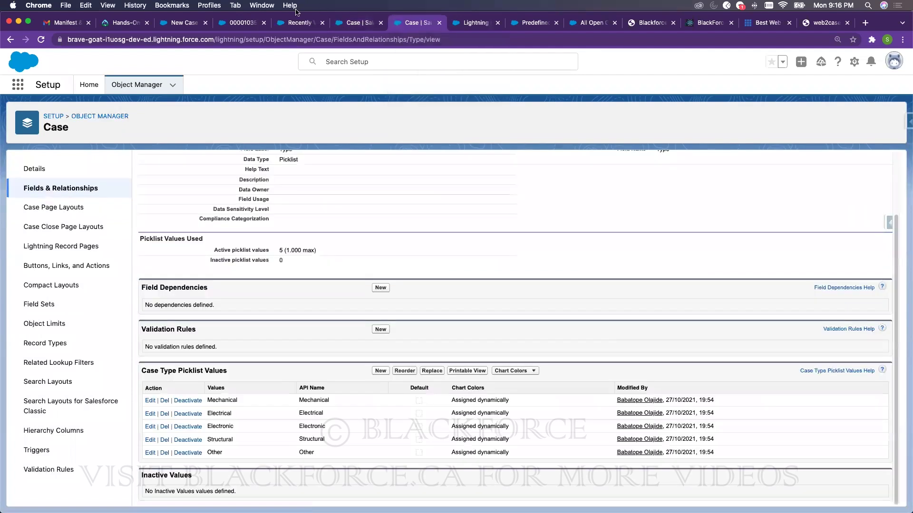
left_click(236, 24)
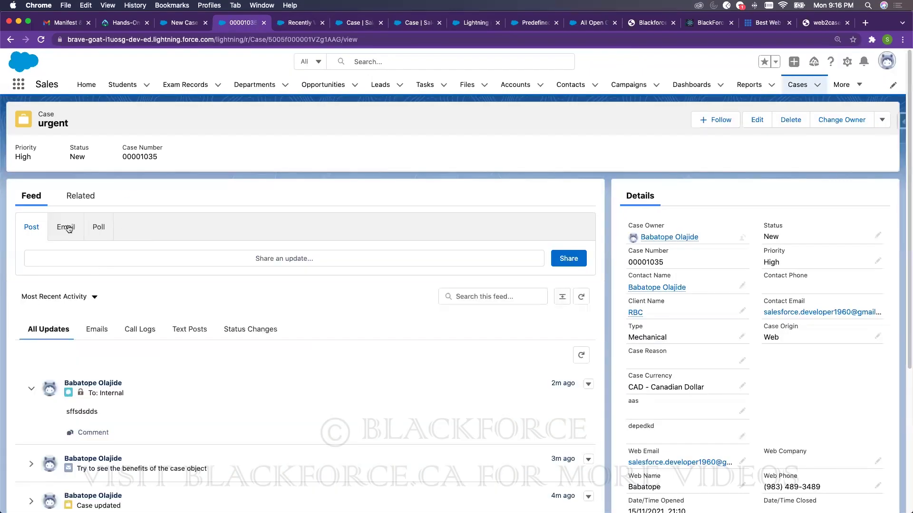
- Check case 00001035's related lists, now including Work Orders, then return to Case Page Layouts
left_click(79, 204)
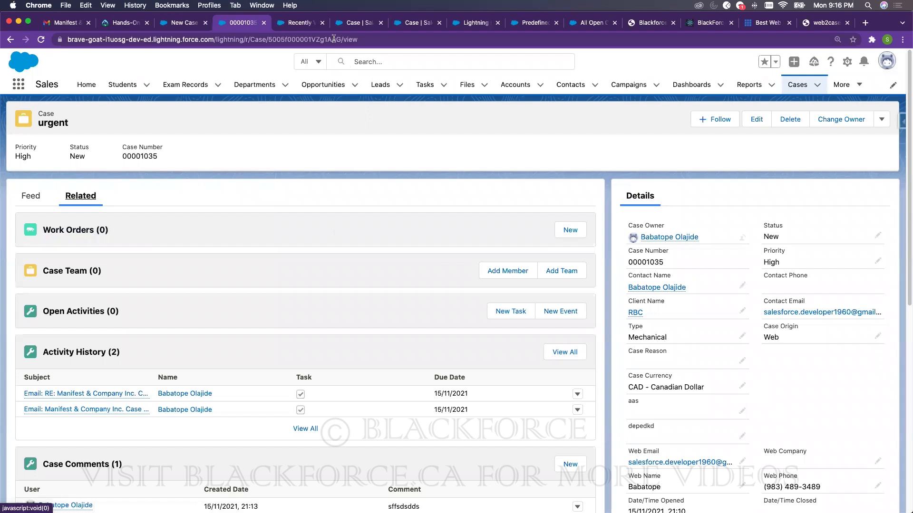
left_click(309, 22)
- Add Contact Roles above Work Orders in the Case Layout's Related Lists and save for all users
left_click(363, 23)
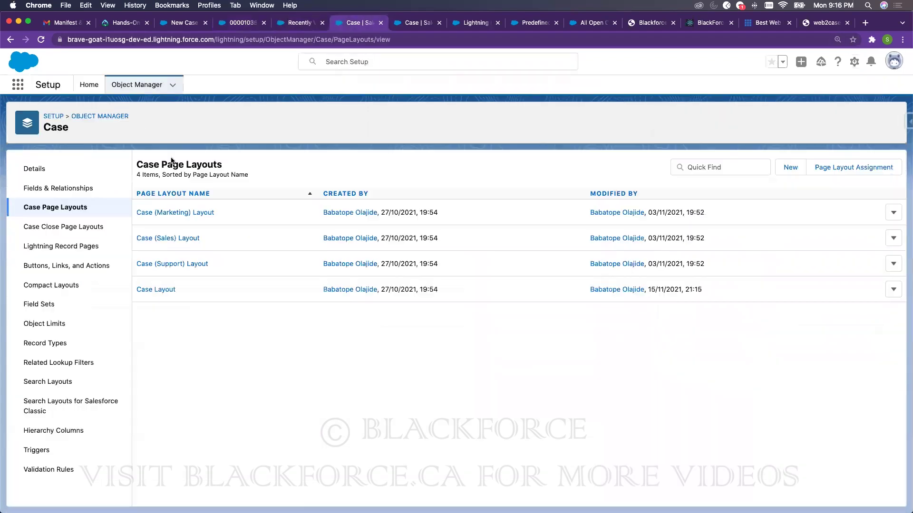
left_click(161, 290)
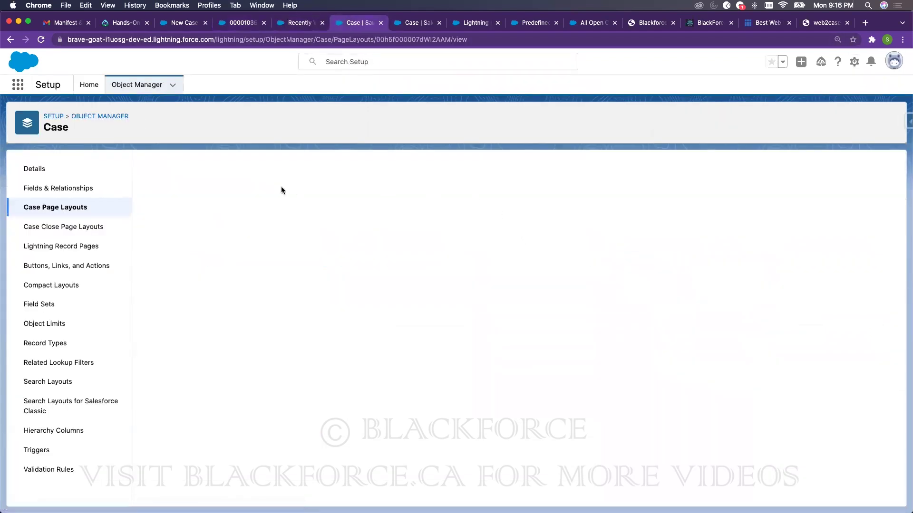
scroll(185, 239, "down", 1)
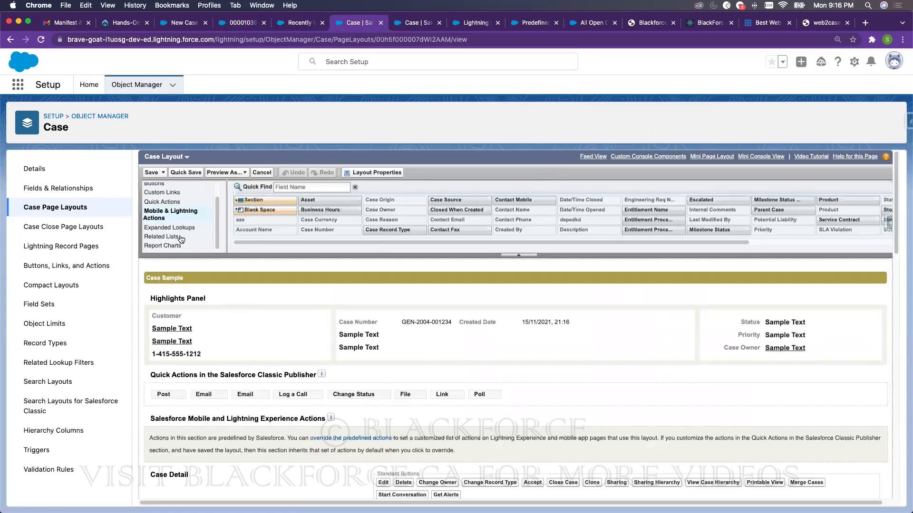
scroll(405, 188, "down", 12)
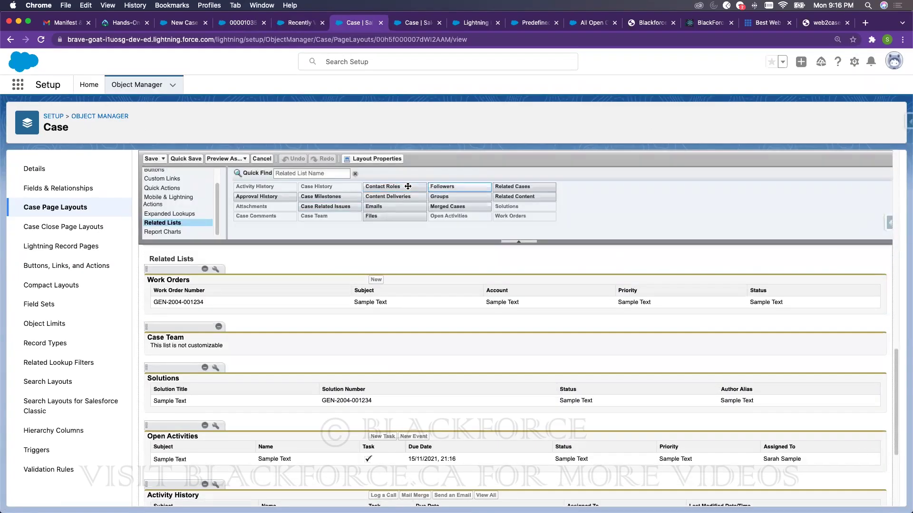
left_click_drag(383, 187, 264, 284)
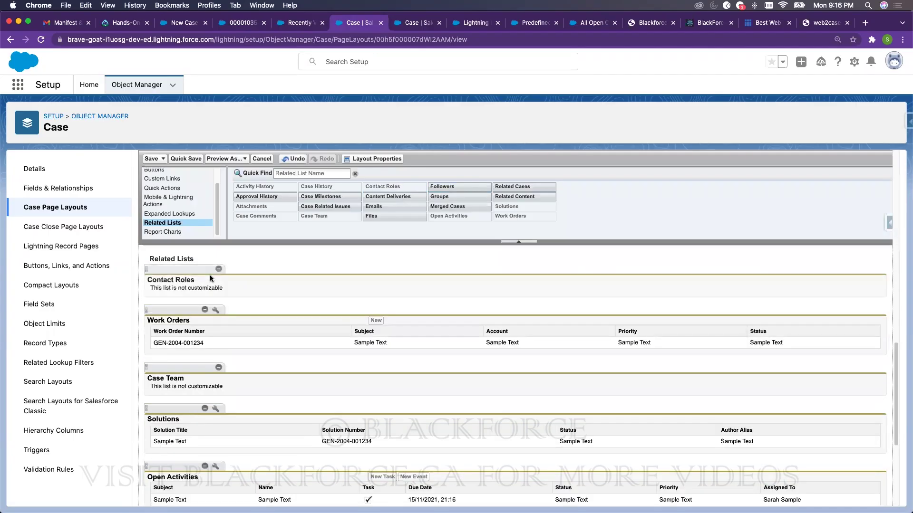
left_click(147, 160)
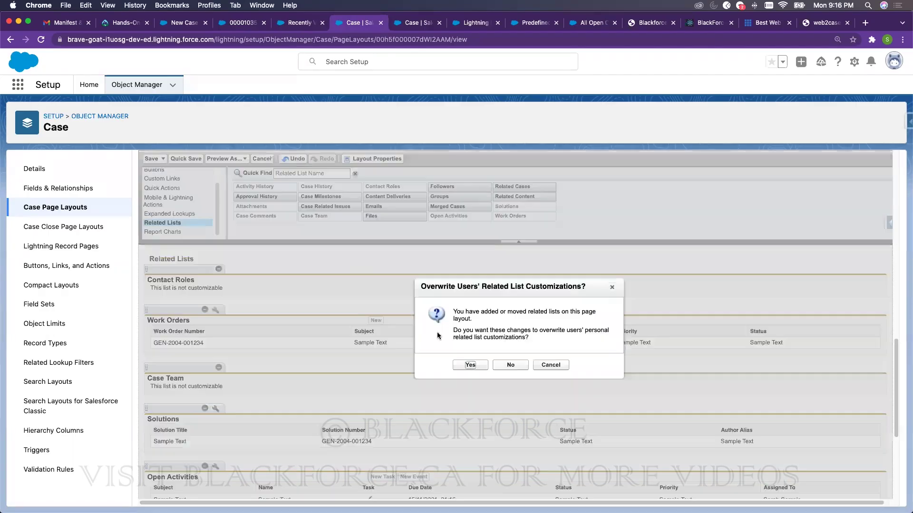
left_click(476, 365)
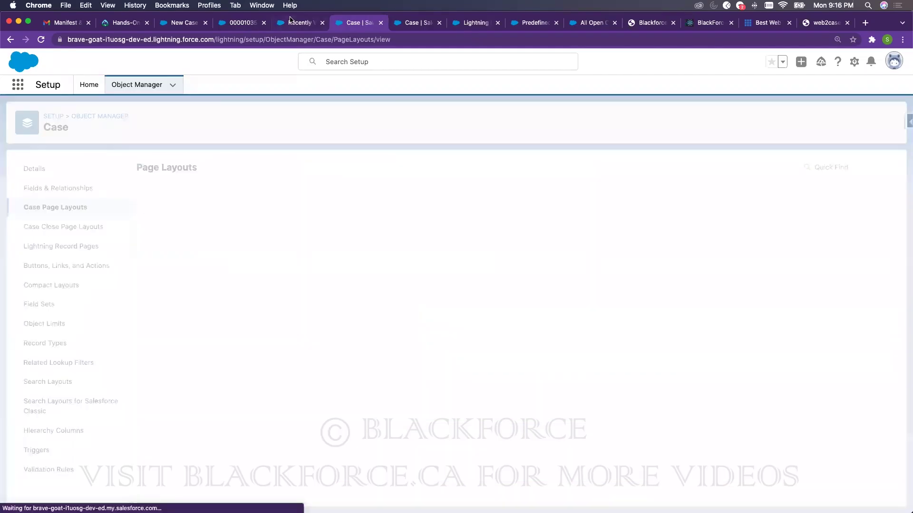
left_click(289, 21)
- On case 00001035, add a contact role with the role Technical Contact
left_click(42, 41)
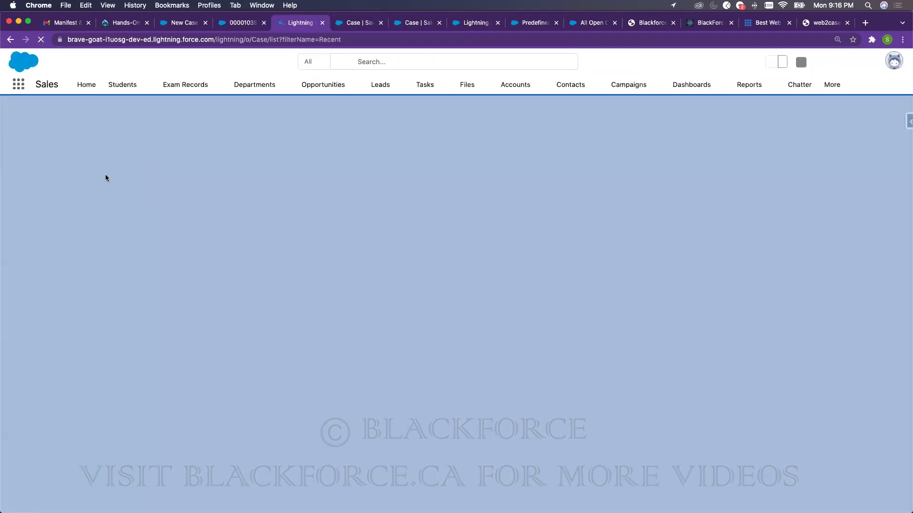
left_click(85, 191)
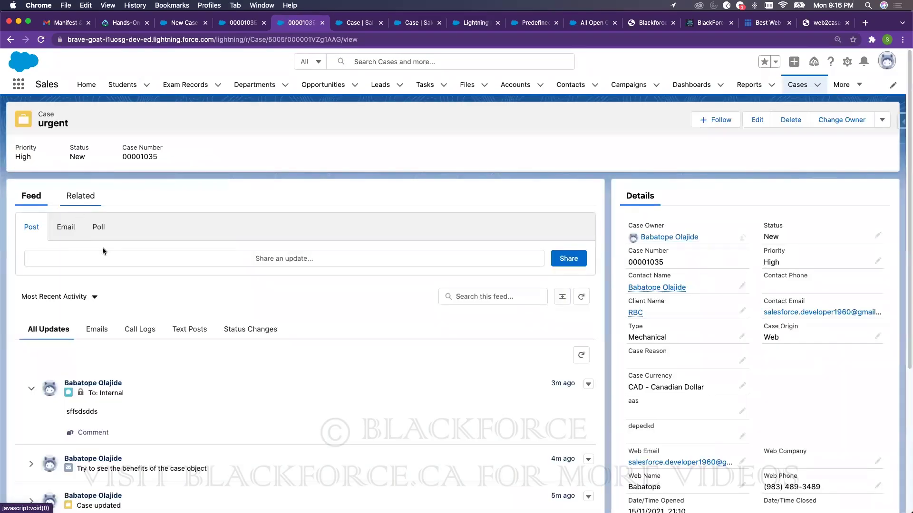
left_click(81, 196)
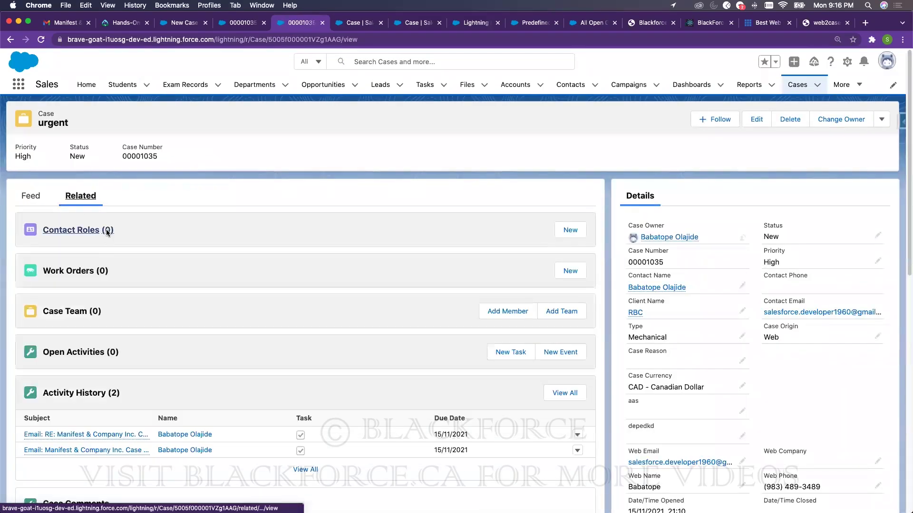
left_click(570, 231)
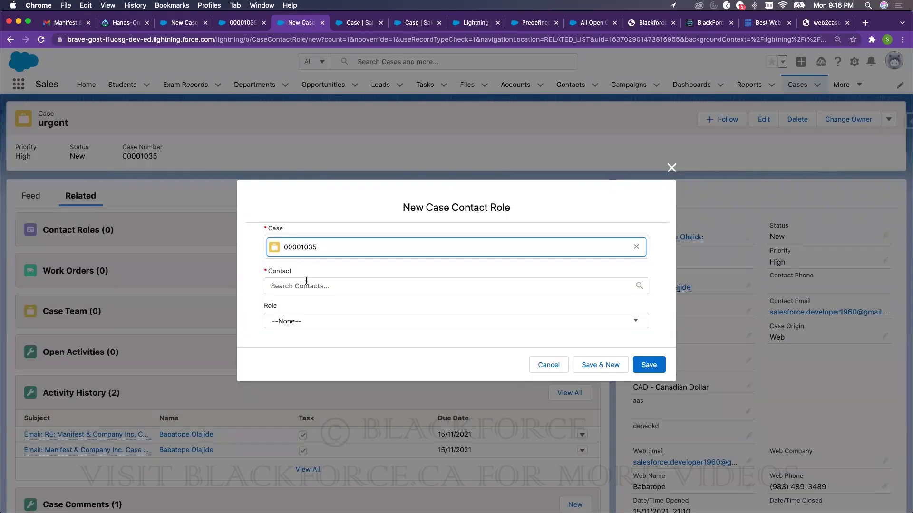
left_click(307, 284)
left_click(310, 314)
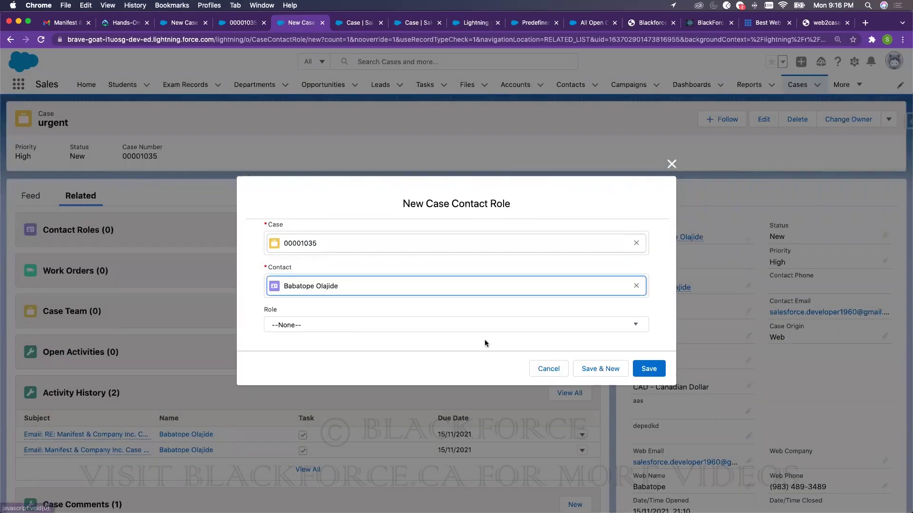
left_click(352, 326)
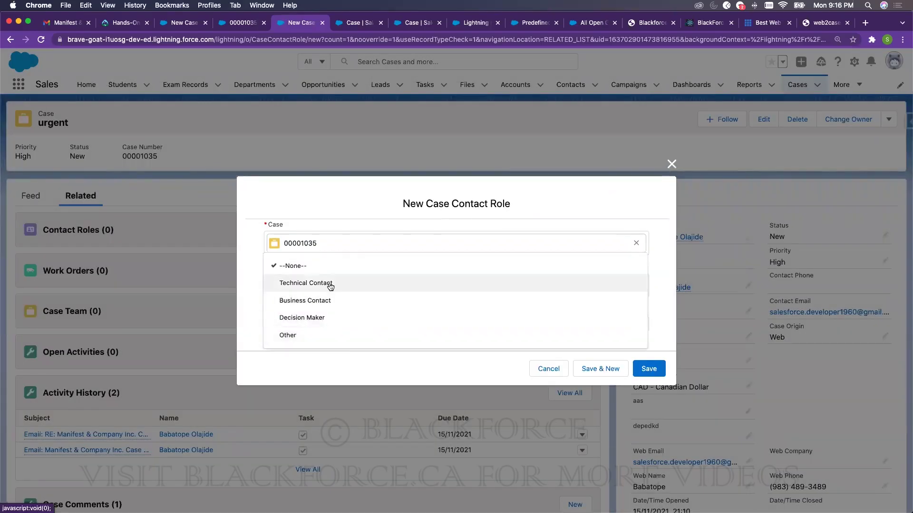
left_click(331, 284)
left_click(349, 326)
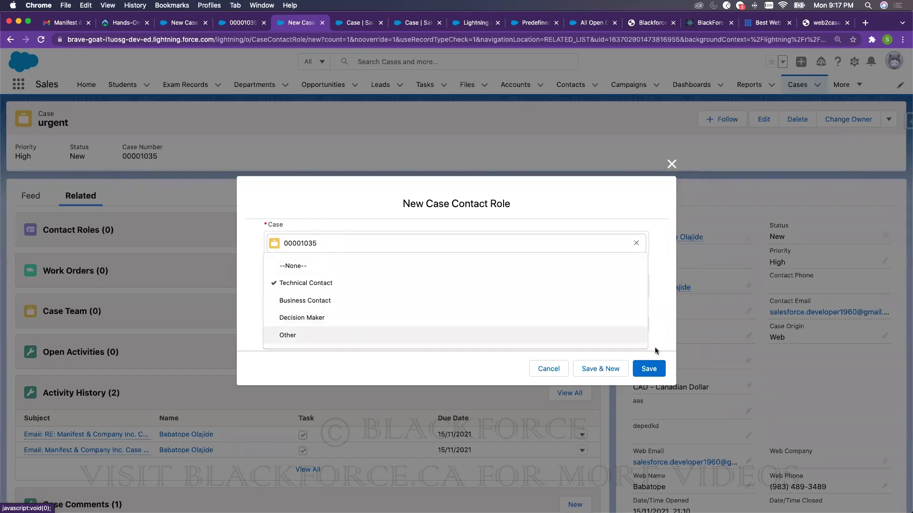
left_click(649, 369)
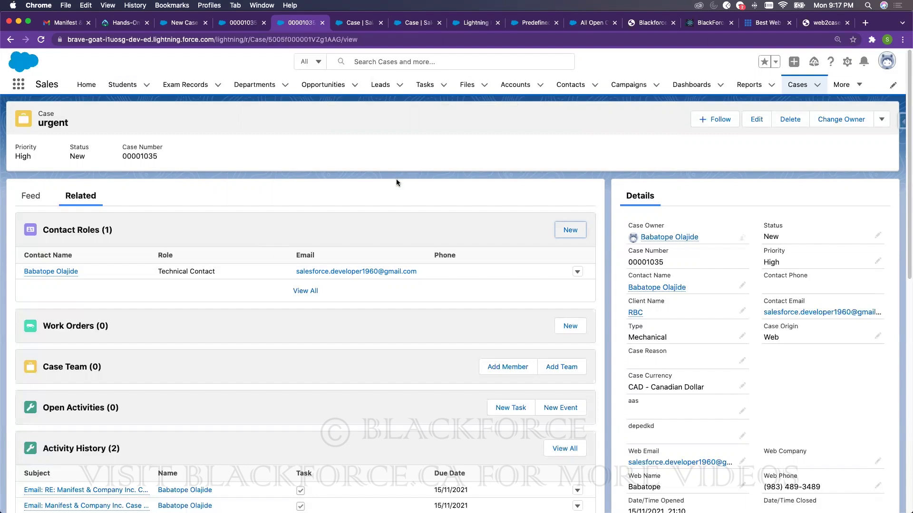
- Open Setup's All Users list via Quick Find 'Us', then switch to the Blackforce contact form
left_click(362, 24)
left_click(89, 85)
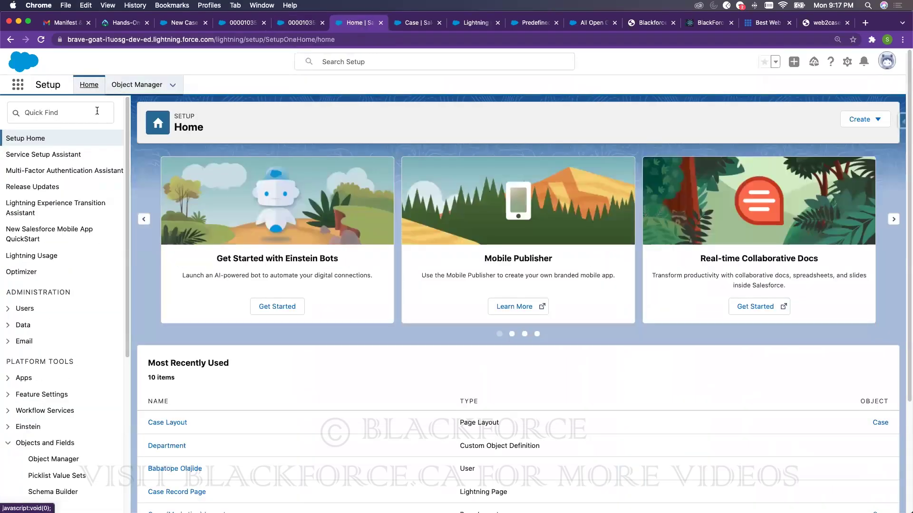
left_click(96, 111)
type("User")
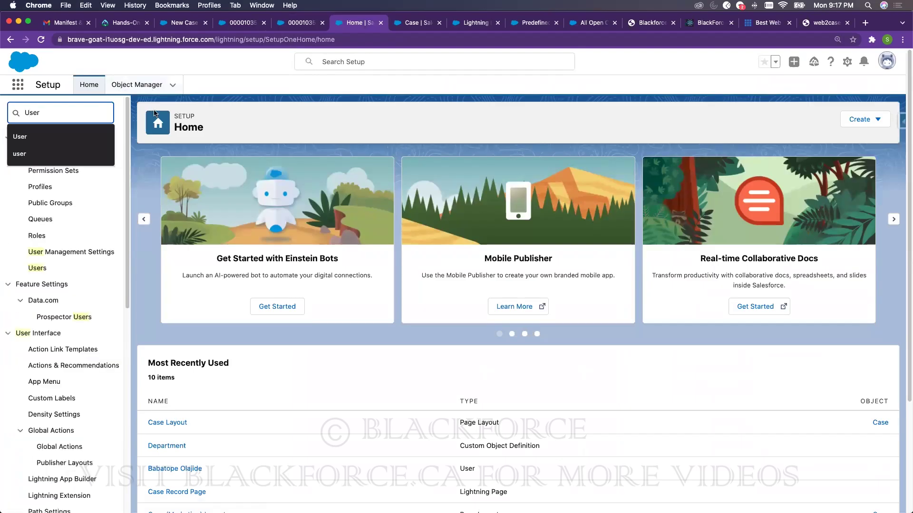
left_click(37, 270)
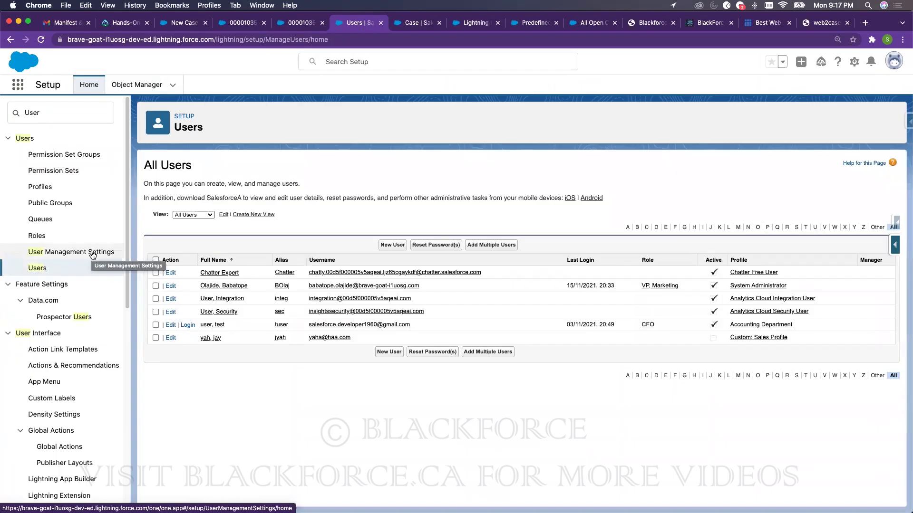
left_click(284, 23)
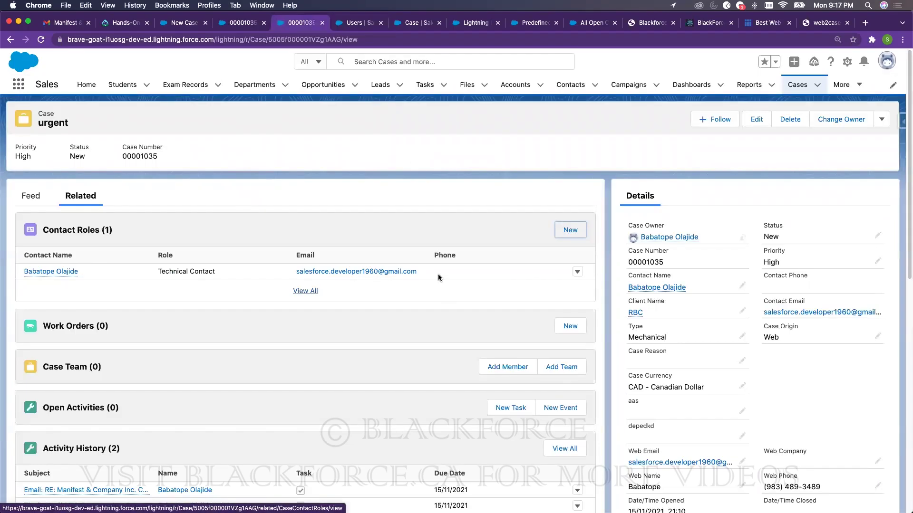
left_click(709, 27)
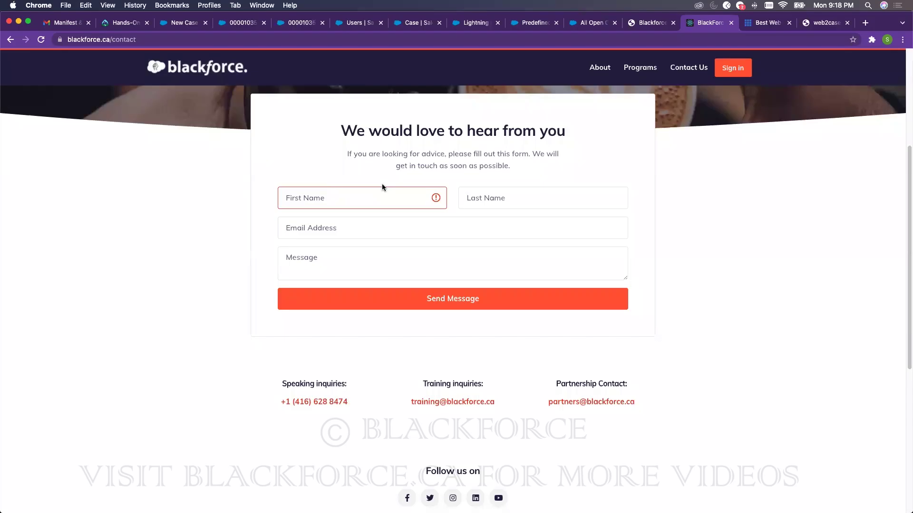
- Switch from the Blackforce contact form back to Salesforce case 00001035
left_click(296, 25)
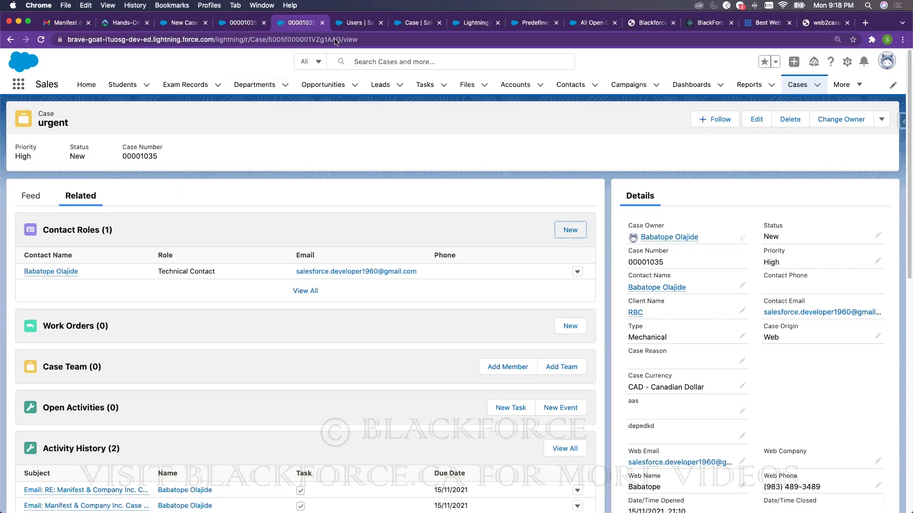
- Discard the unsaved New Case: Subscribers form and search the App Launcher for 'know'
left_click(344, 22)
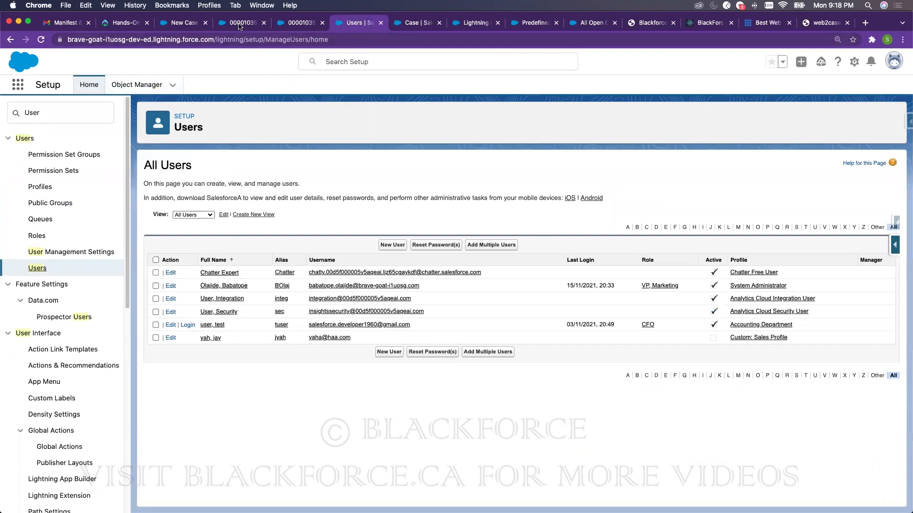
left_click(181, 25)
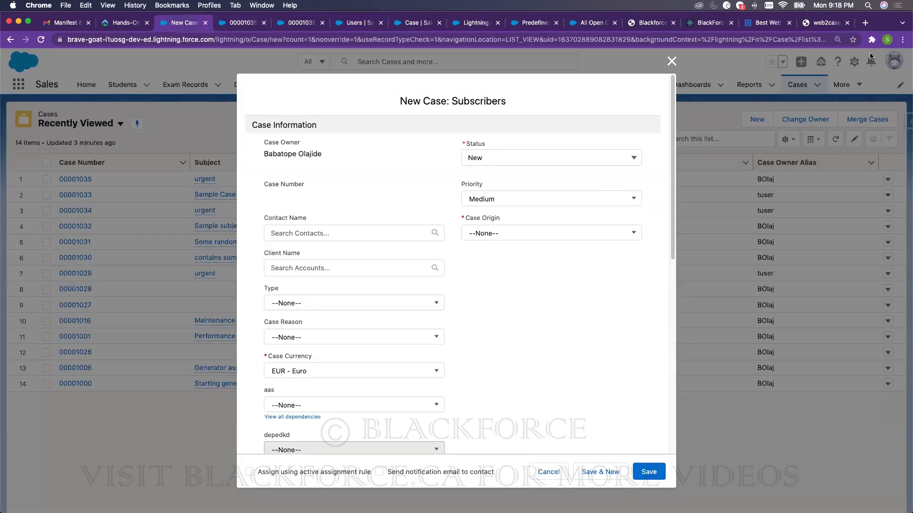
left_click(671, 61)
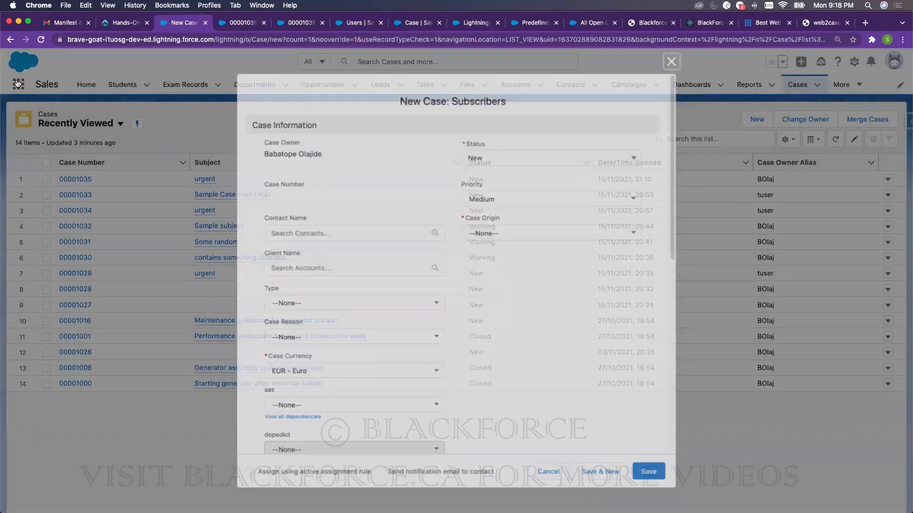
left_click(18, 84)
type("know")
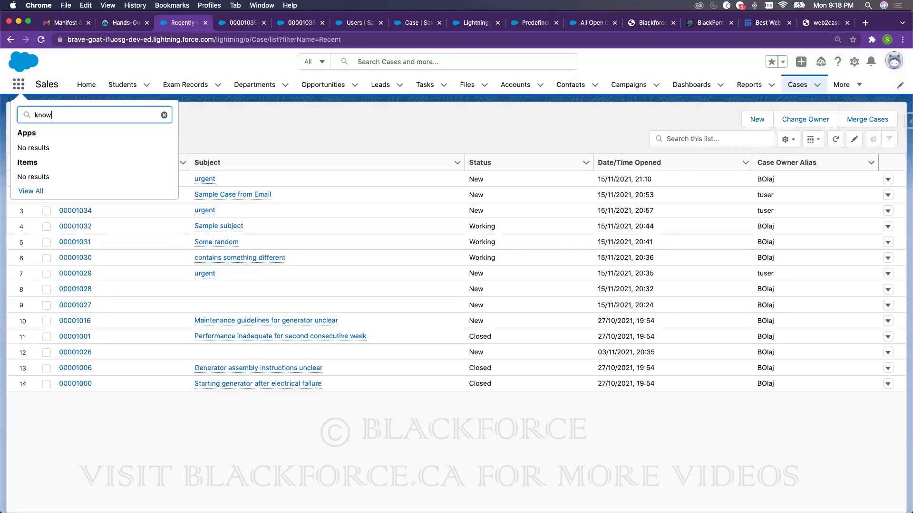
left_click(251, 22)
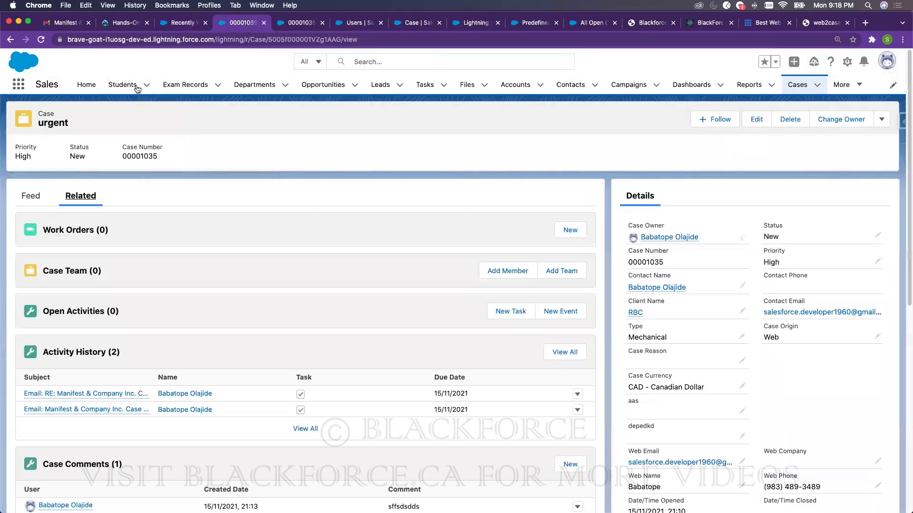
- Replace the Setup Quick Find term with 'us' and open the All Users page
left_click(337, 26)
left_click(59, 113)
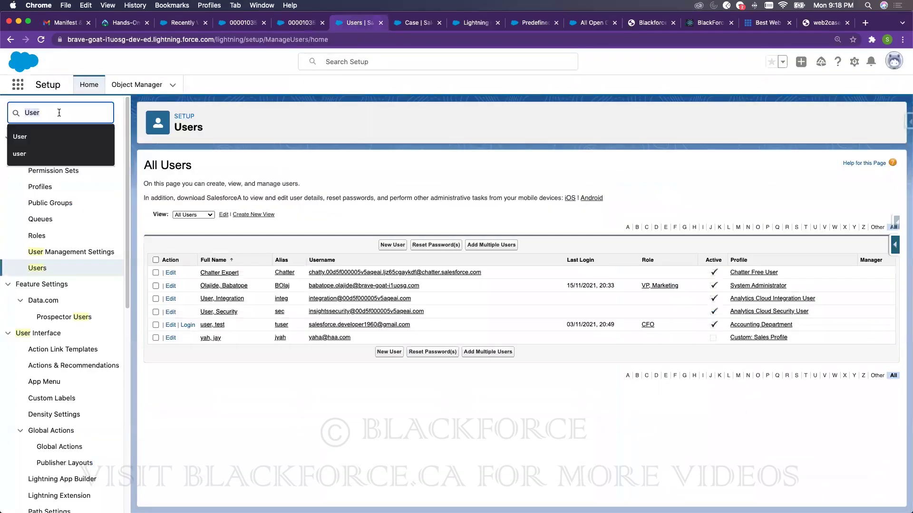
key("BackSpace")
type("know")
key("super+a")
type("us")
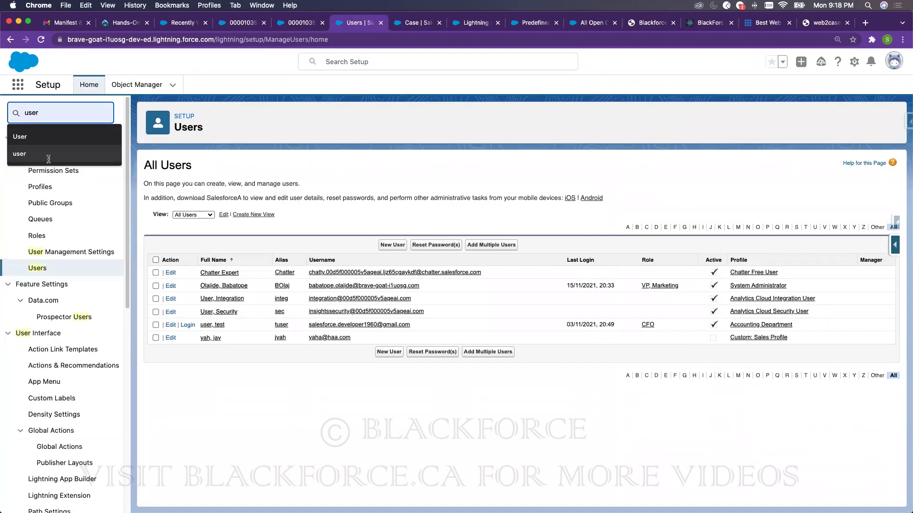
left_click(44, 269)
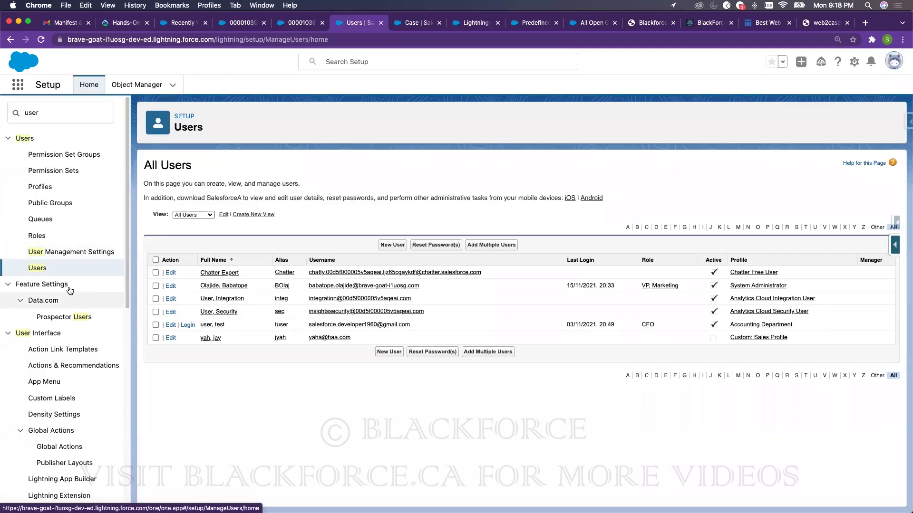
- Edit the System Administrator user, enable Knowledge User, save, and reload the Users page
left_click(171, 287)
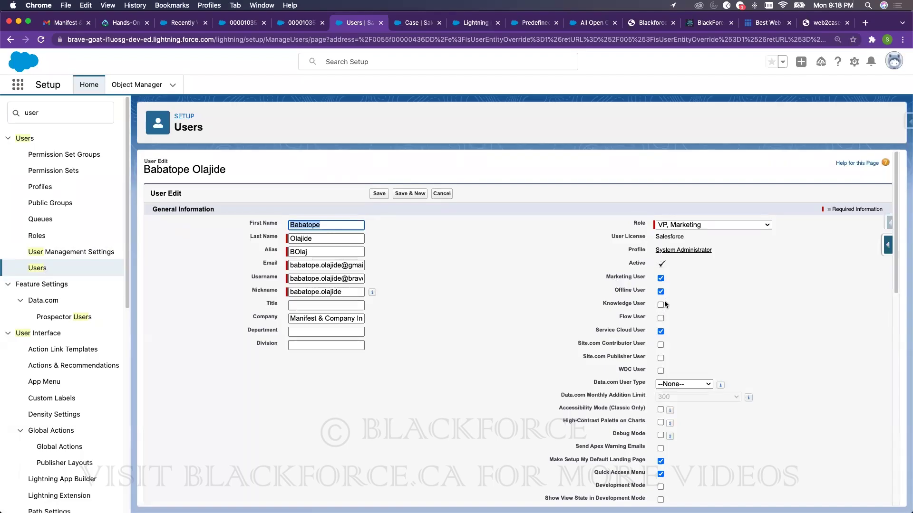
left_click(661, 305)
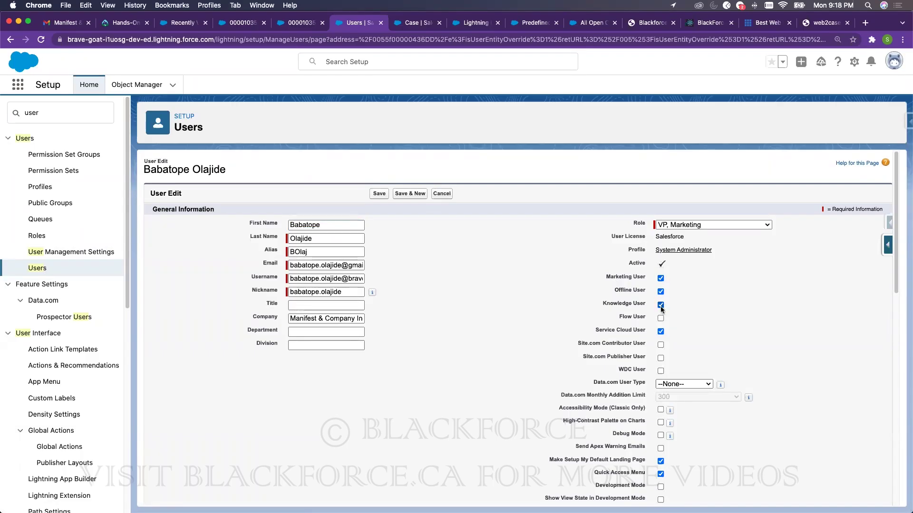
left_click(379, 194)
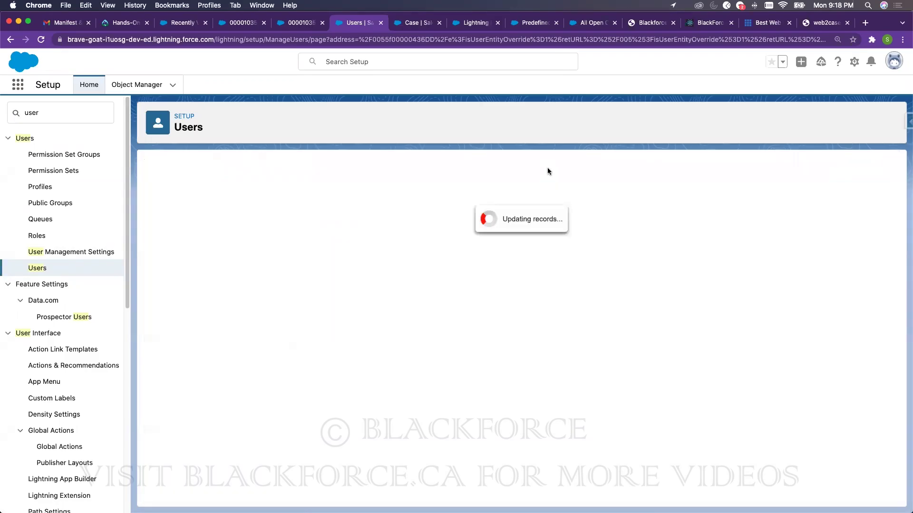
left_click(41, 40)
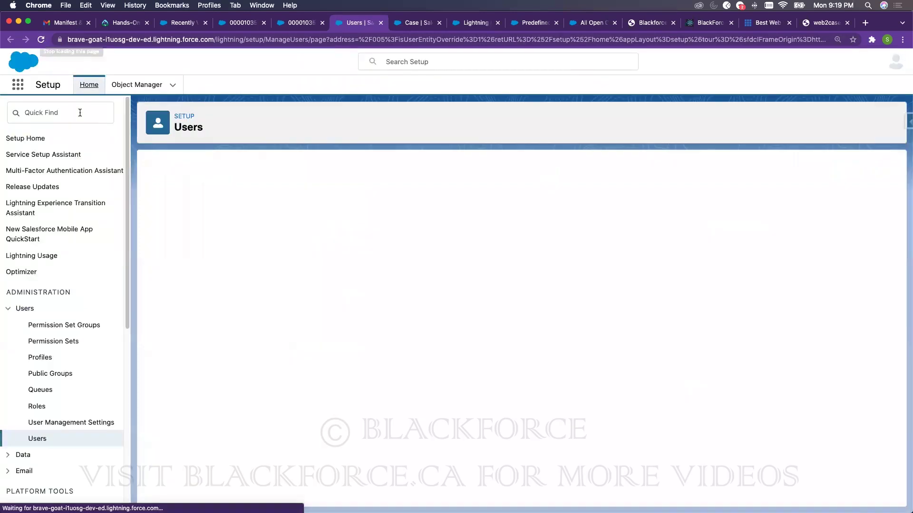
- From Knowledge Settings, acknowledge the impact and enable Salesforce Knowledge
left_click(81, 113)
type("know")
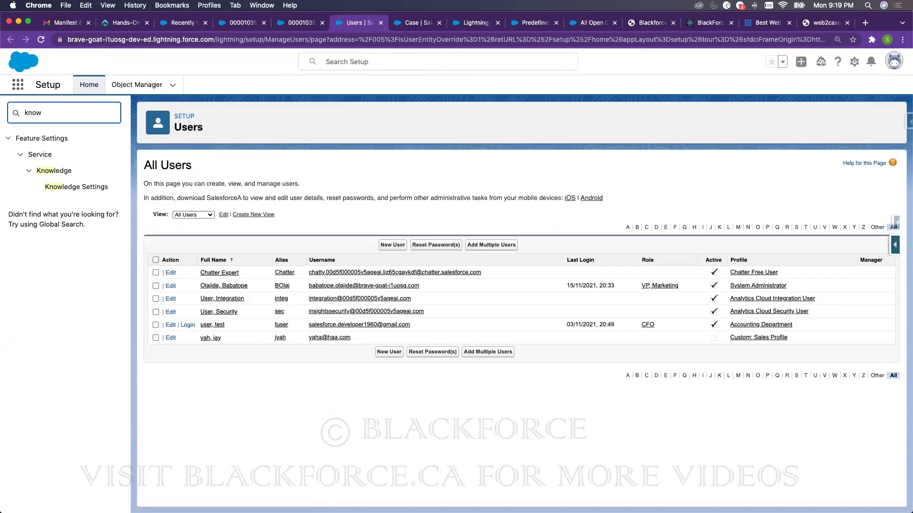
left_click(77, 189)
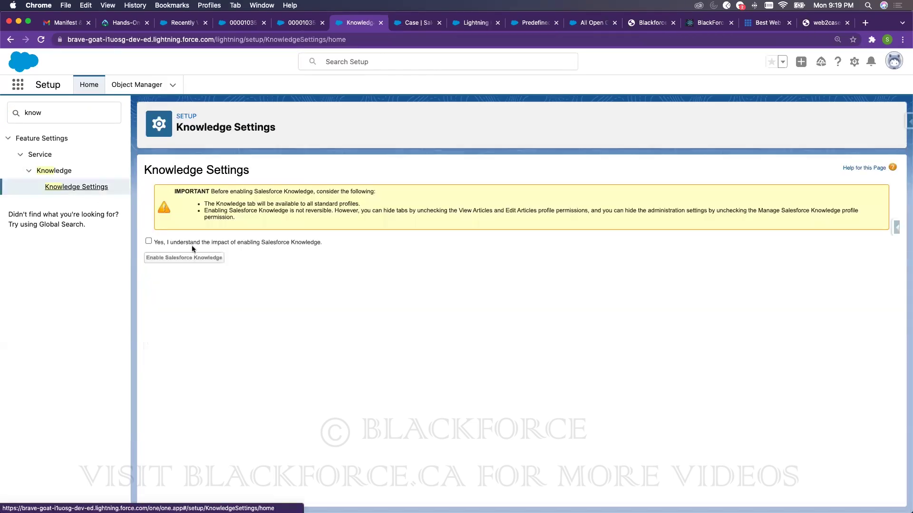
left_click(149, 241)
left_click(167, 259)
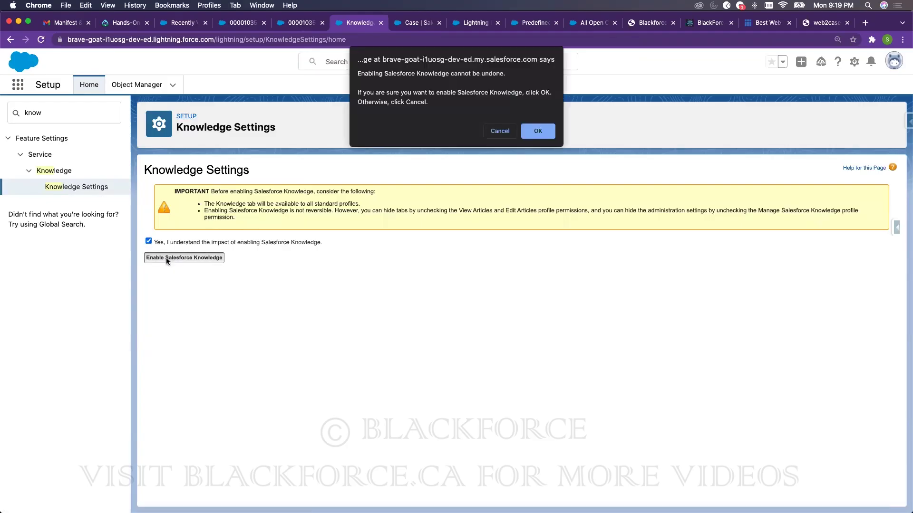
left_click(539, 133)
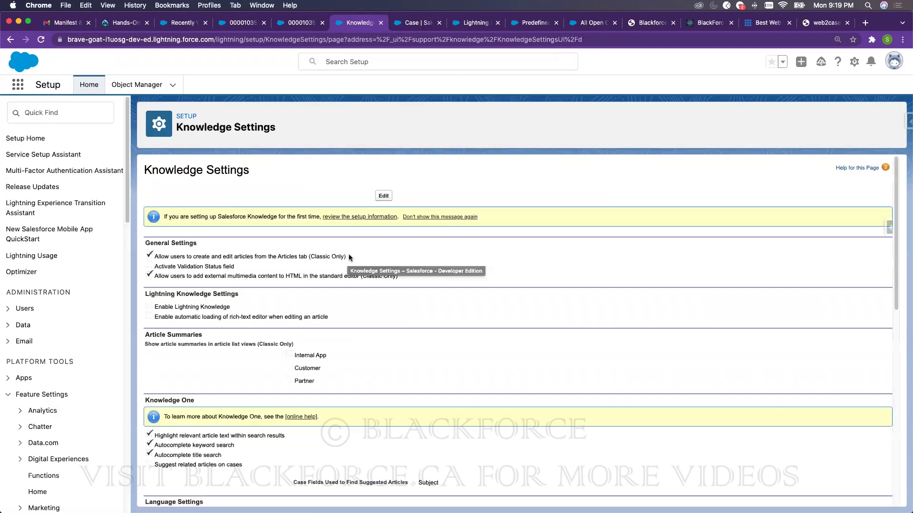
- Turn on Lightning Knowledge and automatic rich-text editor loading, and save the Knowledge settings
left_click(384, 196)
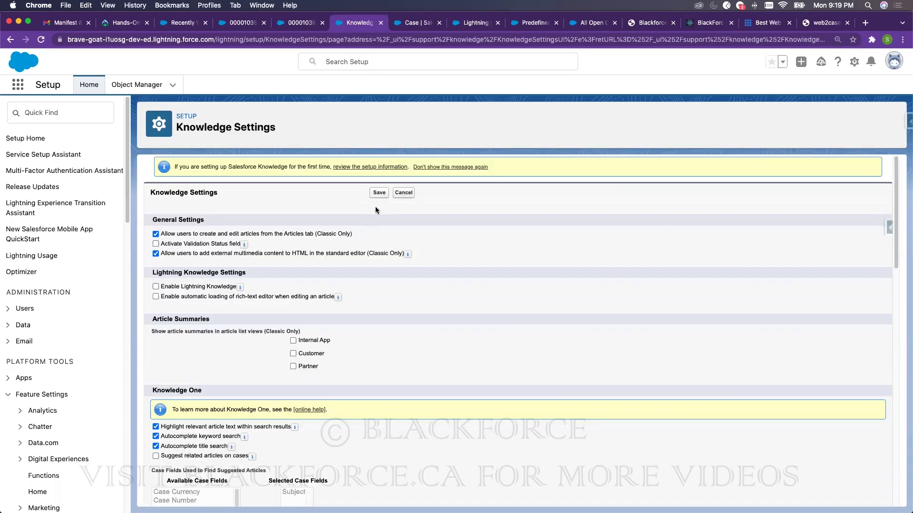
left_click(301, 23)
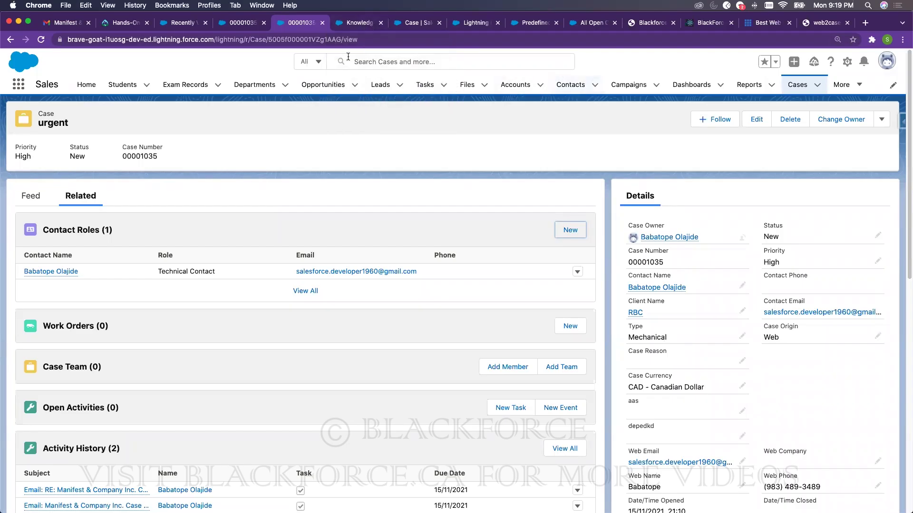
left_click(372, 26)
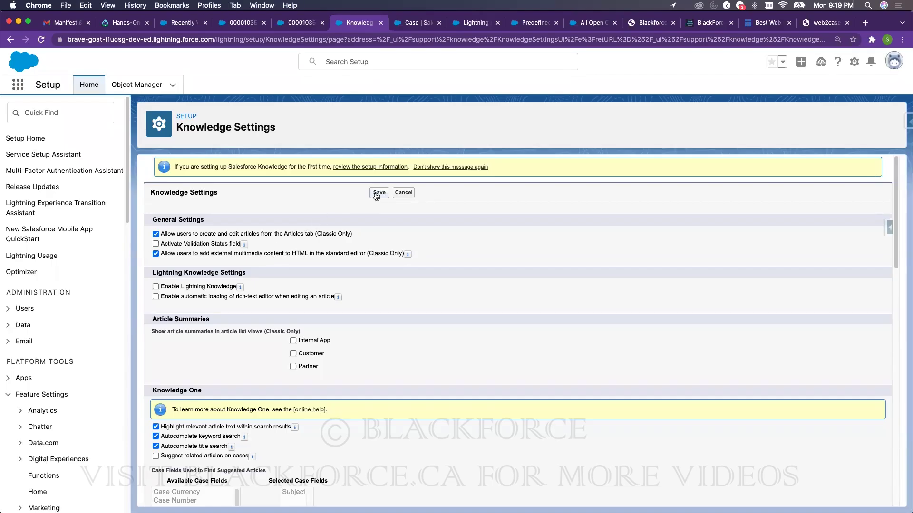
left_click(155, 286)
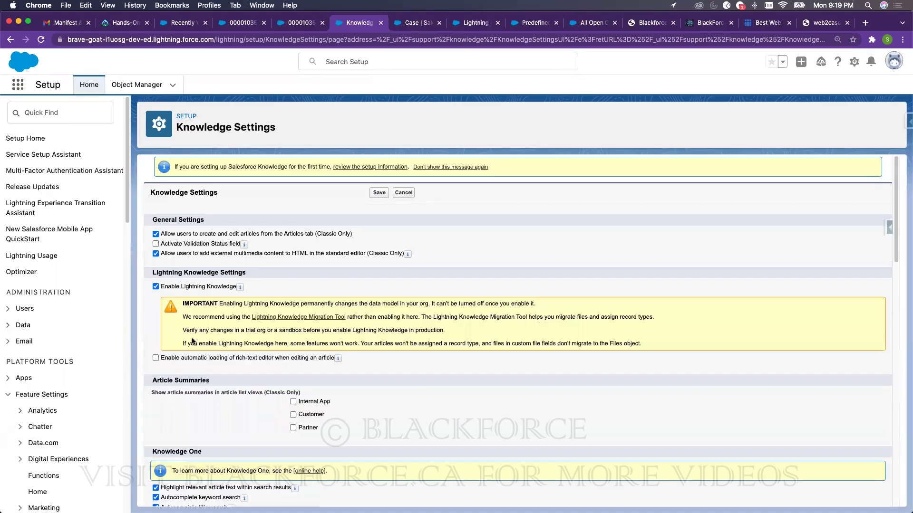
left_click(156, 358)
left_click(381, 193)
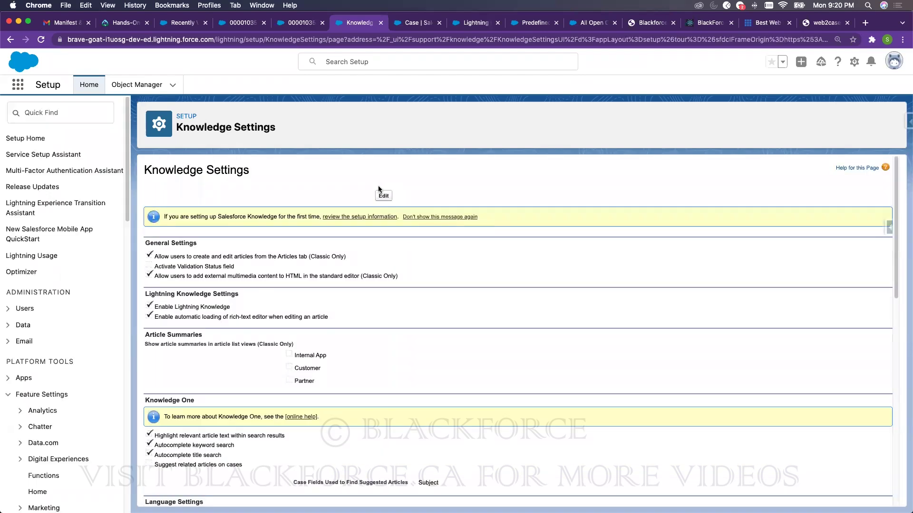
left_click(99, 108)
- Open the Standard case auto-response rule and start a new rule entry
type("auto-re")
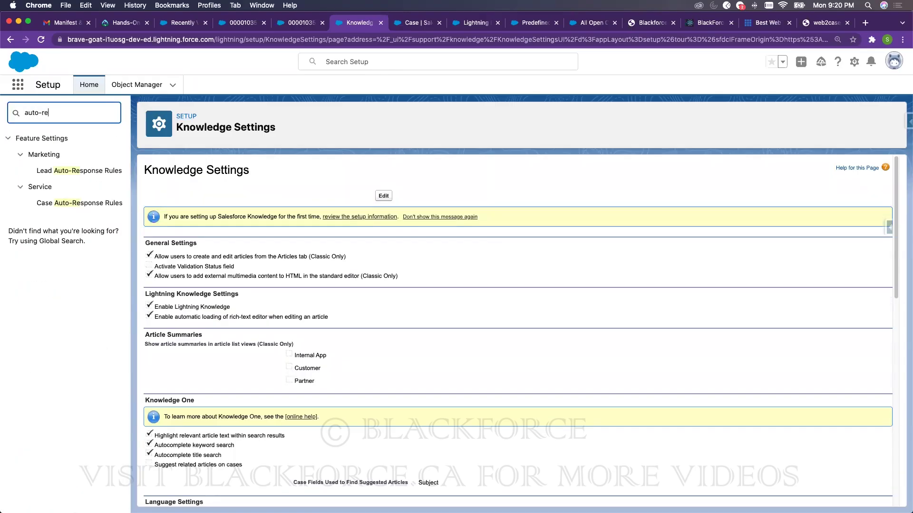
left_click(72, 209)
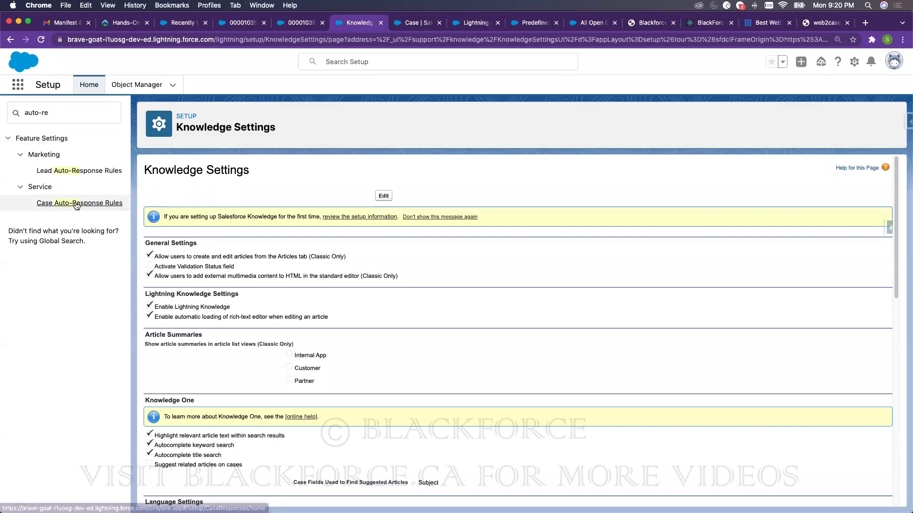
left_click(198, 241)
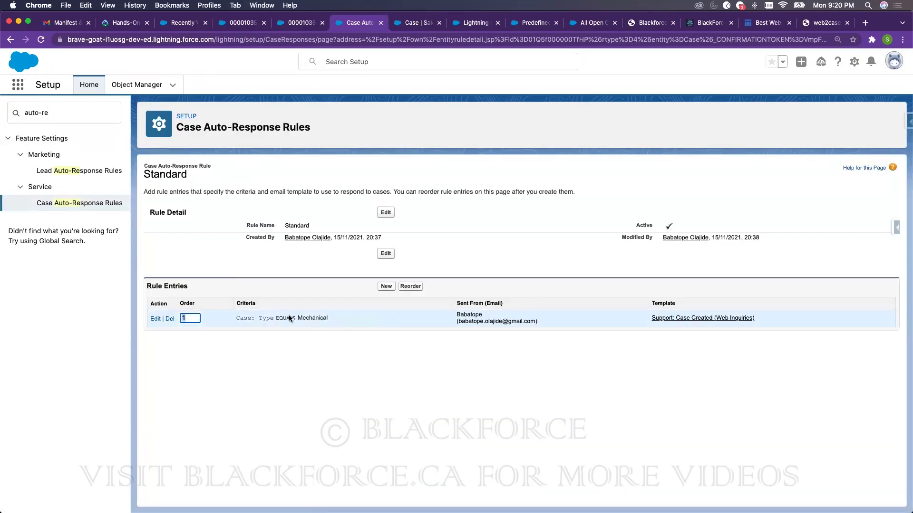
left_click(386, 286)
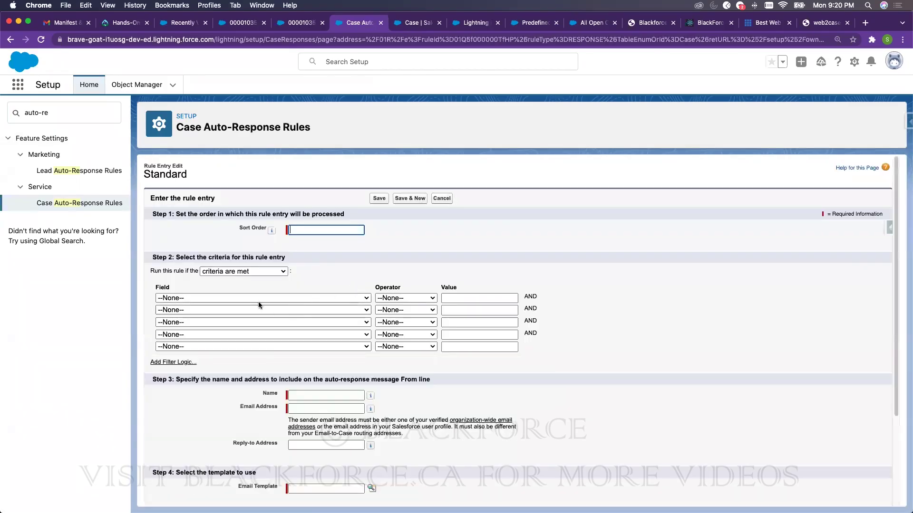
- Set the entry's first criterion to Case: Subject contains 'access'
left_click(258, 298)
scroll(247, 352, "down", 5)
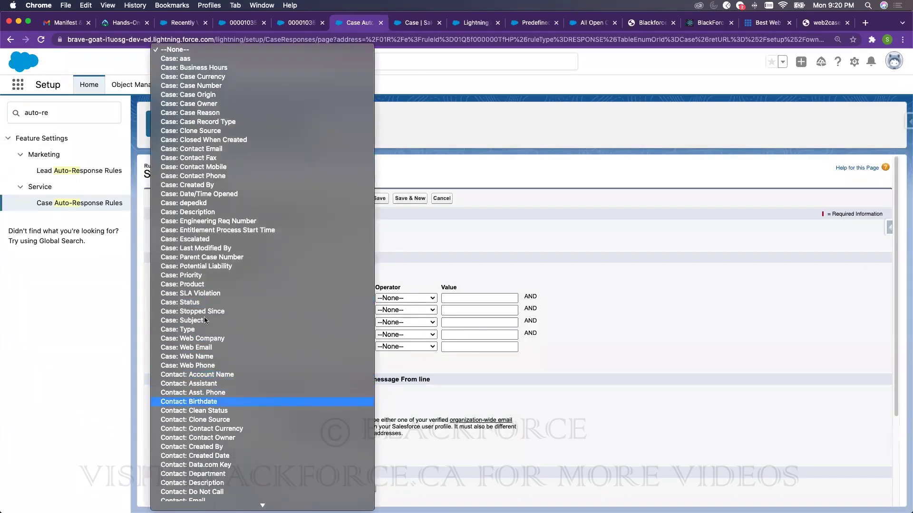
left_click(196, 321)
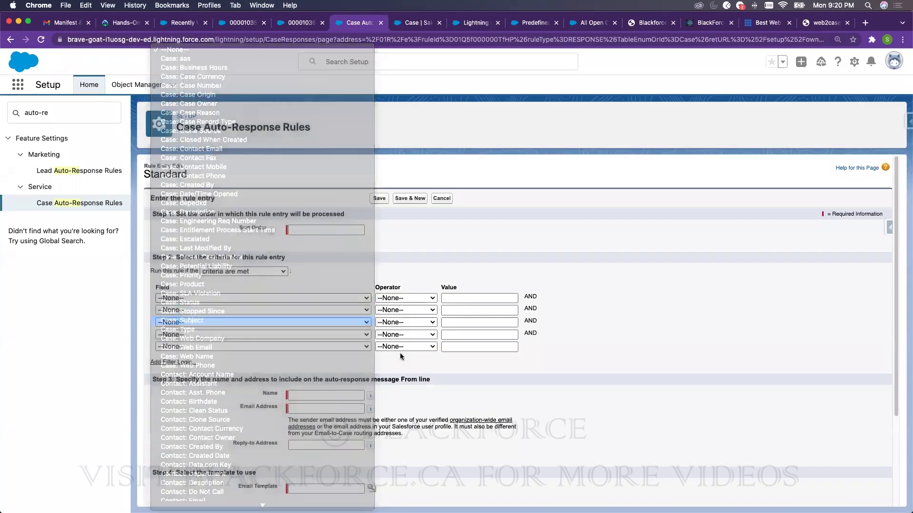
left_click(405, 298)
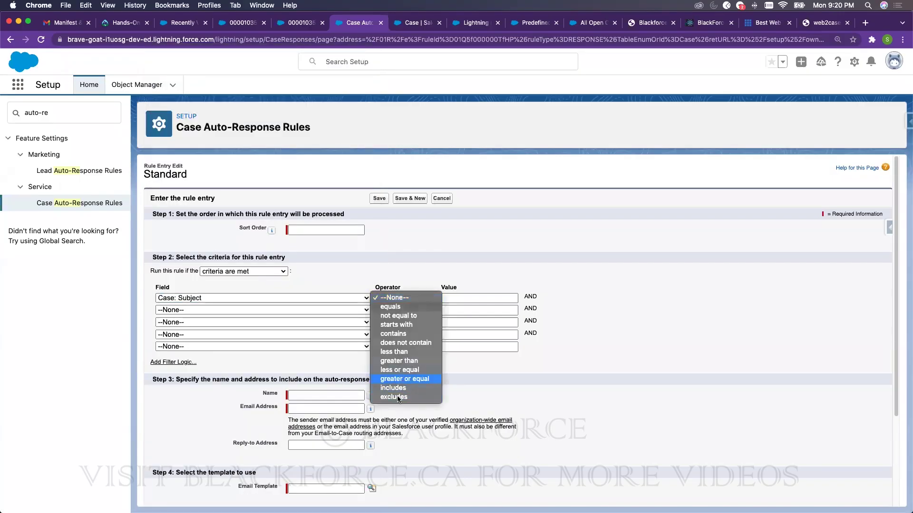
left_click(425, 333)
left_click(477, 298)
type("access")
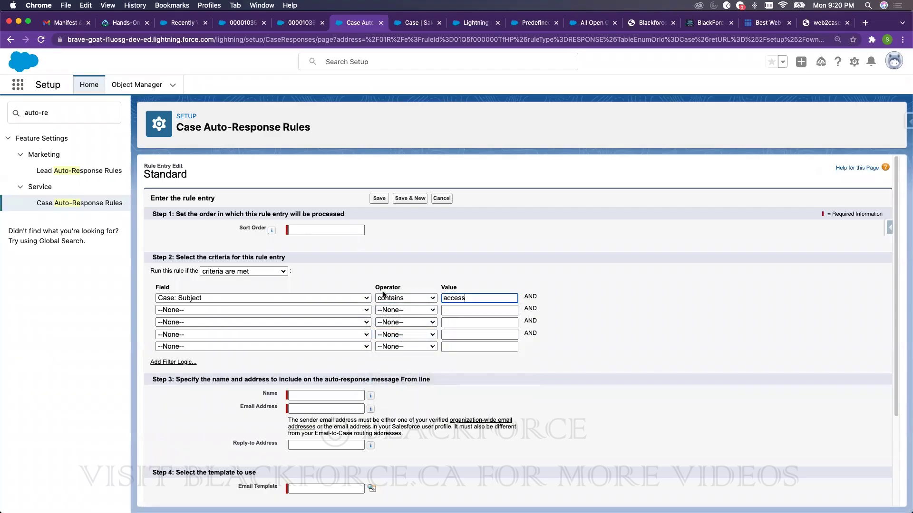
double_click(454, 298)
scroll(418, 410, "down", 3)
scroll(417, 410, "down", 3)
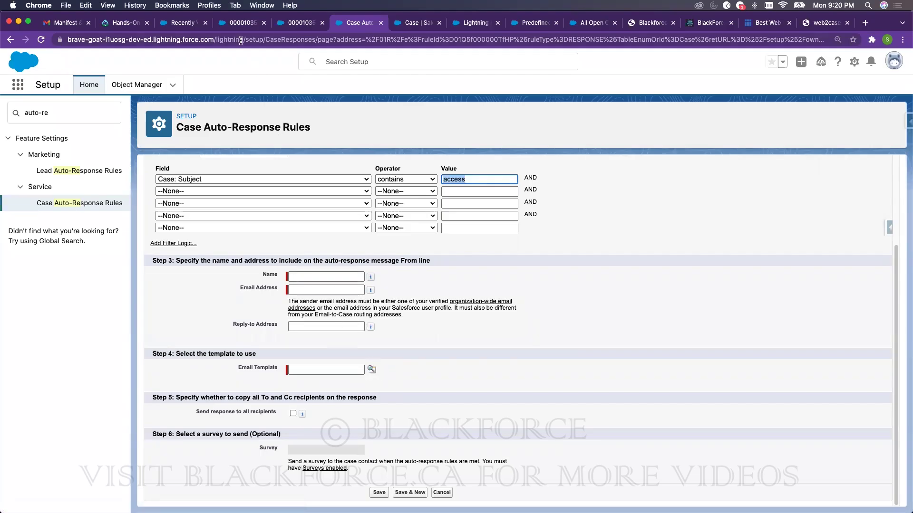
- Reload case 00001035 and open the Knowledge articles list through the App Launcher
key("ctrl+shift+Tab")
key("ctrl+shift+Tab")
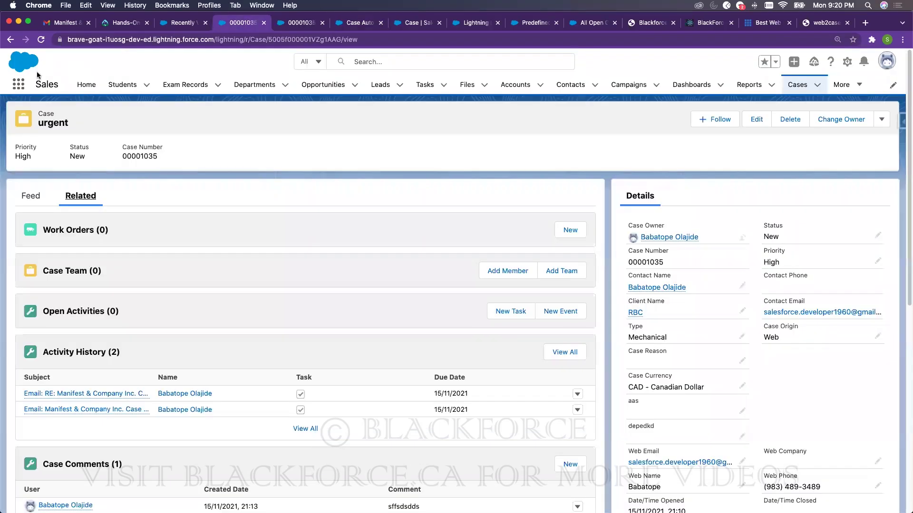
left_click(41, 40)
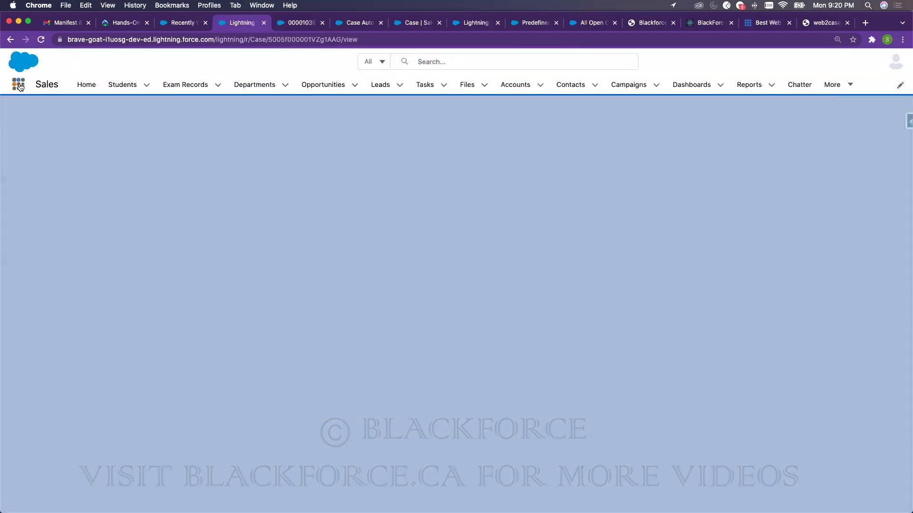
left_click(19, 84)
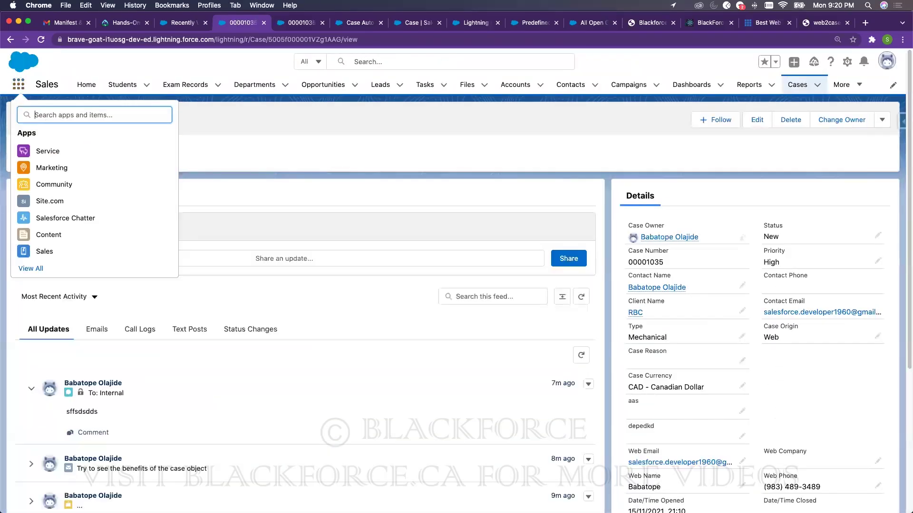
type("know")
left_click(55, 178)
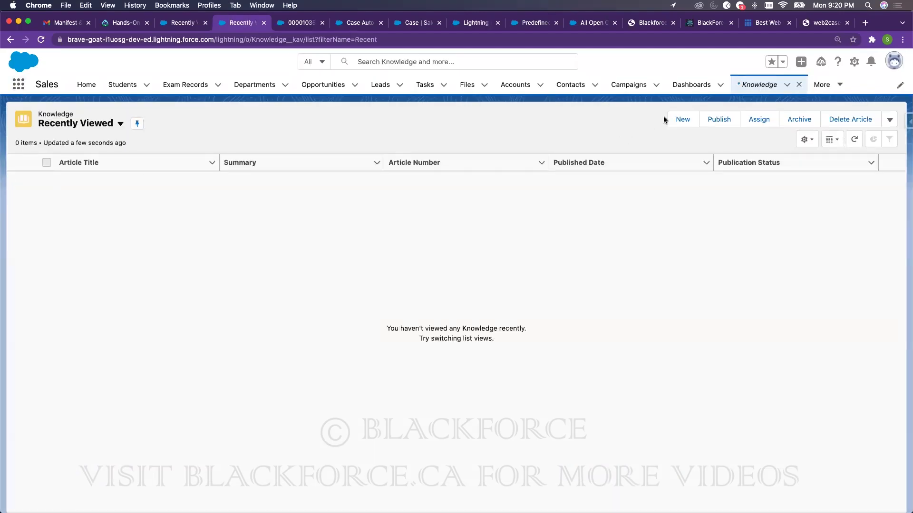
- Create and save the article 'How to login into Blackforce' with URL name How-to-login-into-Blackforce
left_click(681, 119)
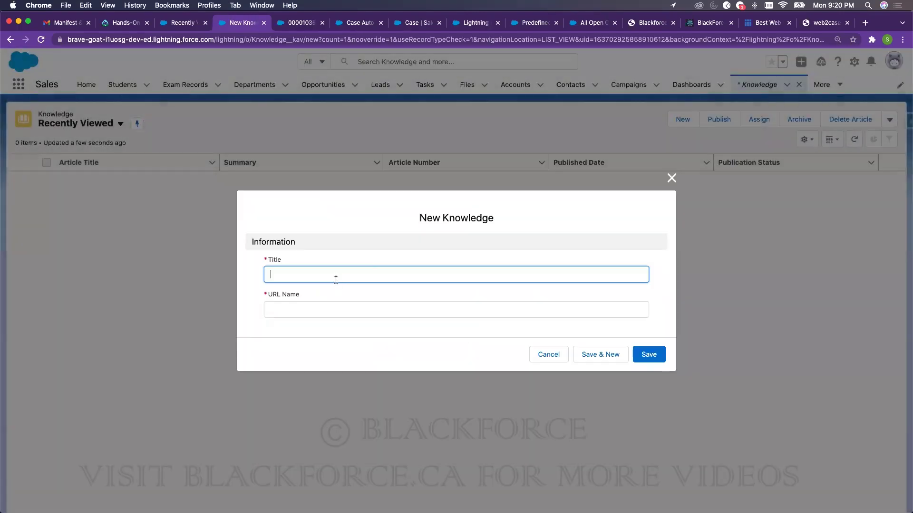
type("ow to login into Blackford")
type("e")
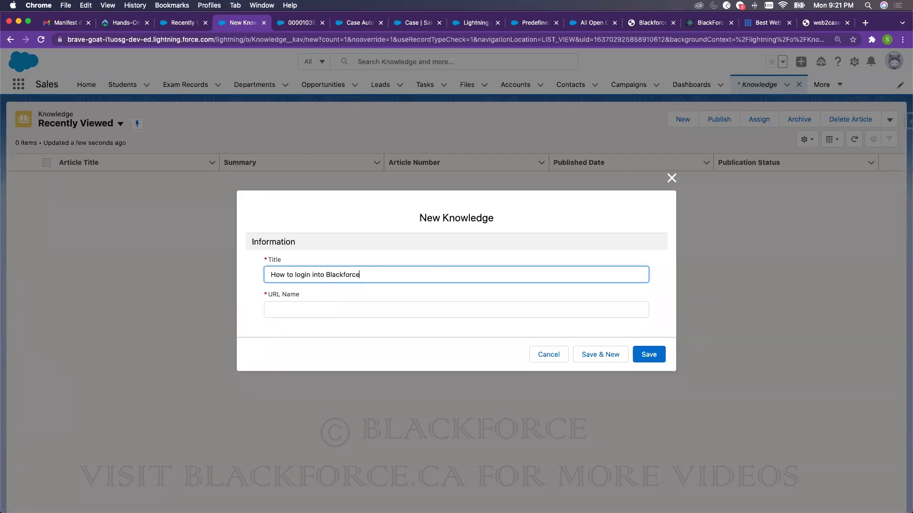
left_click(383, 300)
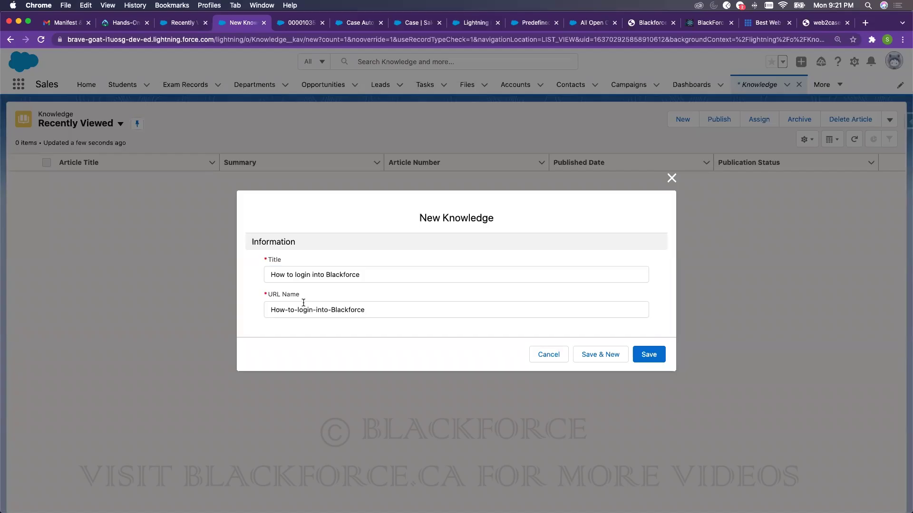
left_click(648, 354)
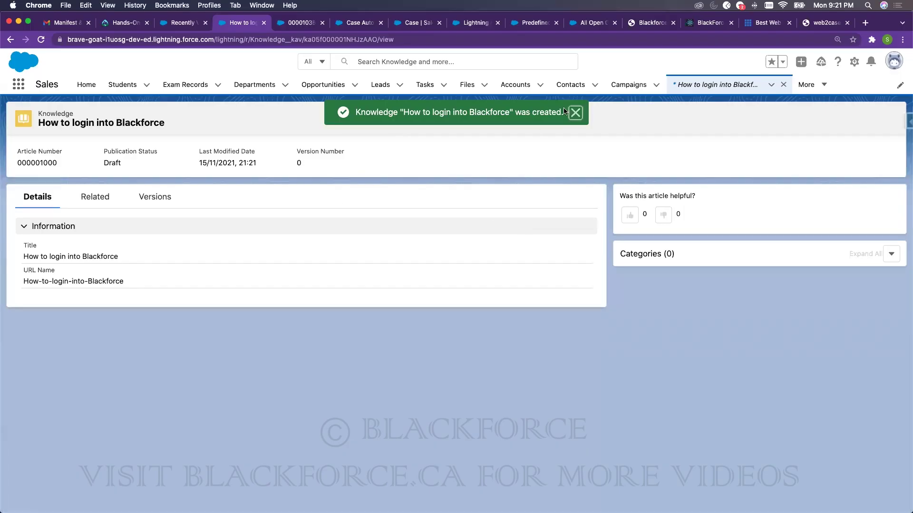
- Review the article's Related and Versions tabs, then close its workspace tab
left_click(93, 199)
left_click(48, 198)
left_click(147, 196)
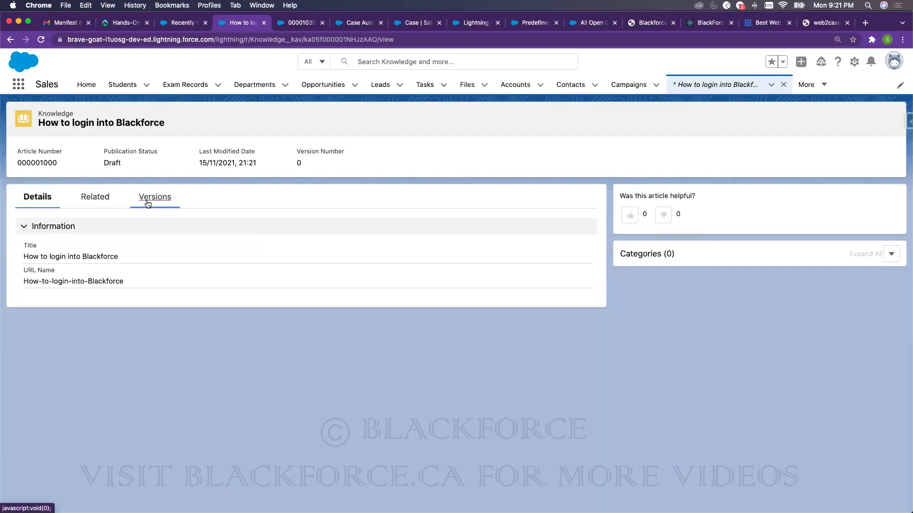
left_click(66, 243)
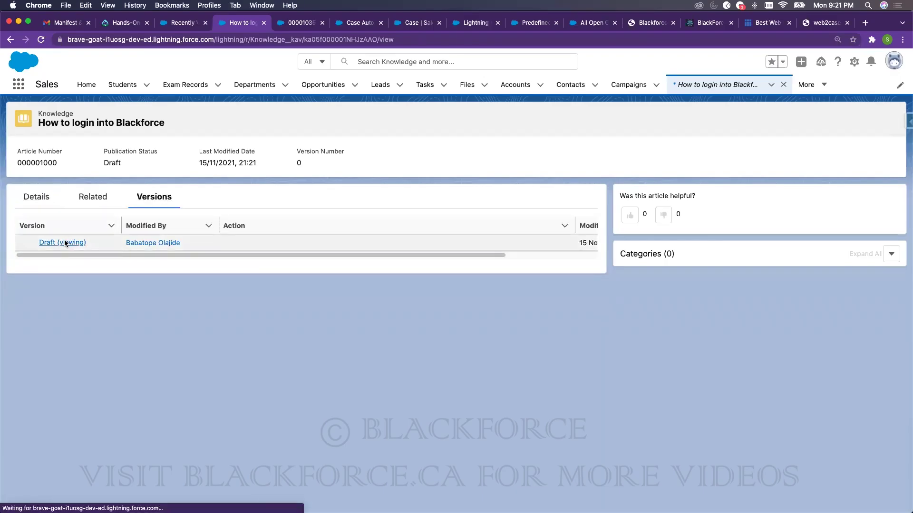
left_click(772, 84)
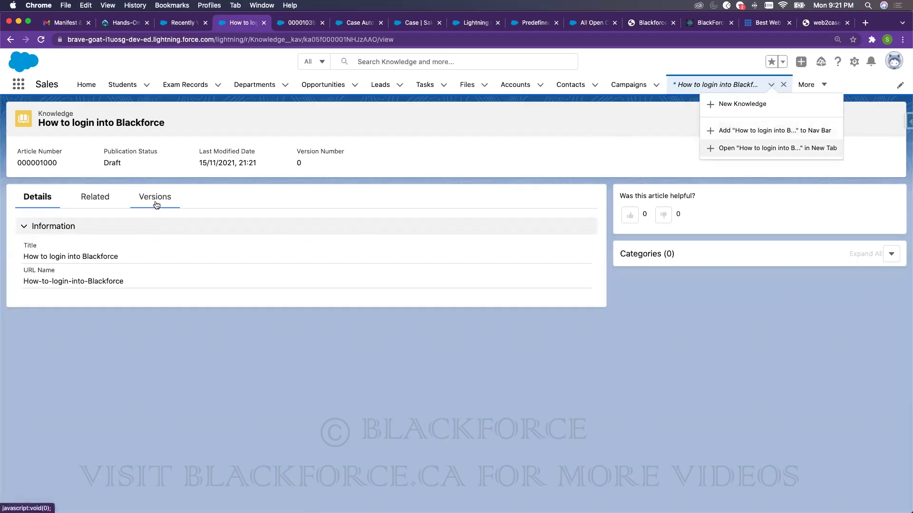
left_click(101, 199)
left_click(44, 200)
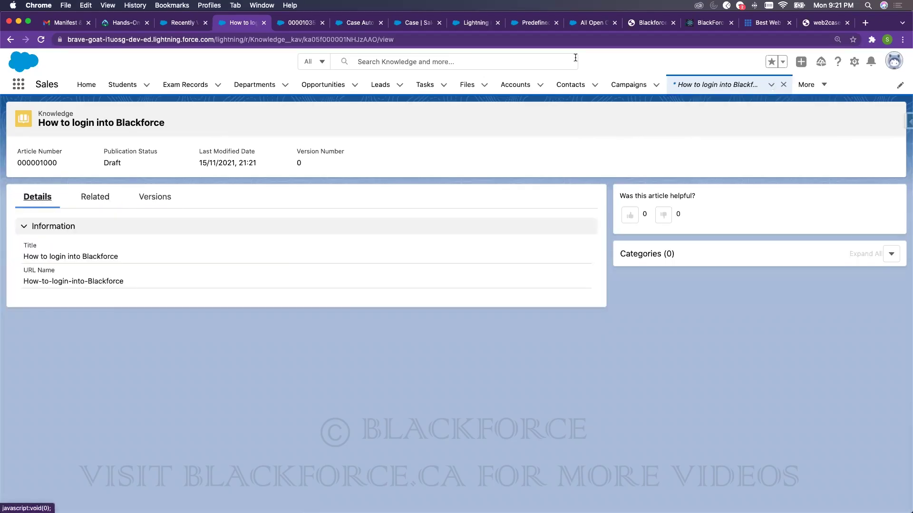
left_click(783, 85)
- Reopen the Knowledge articles list via the App Launcher and open its list view picker
left_click(837, 85)
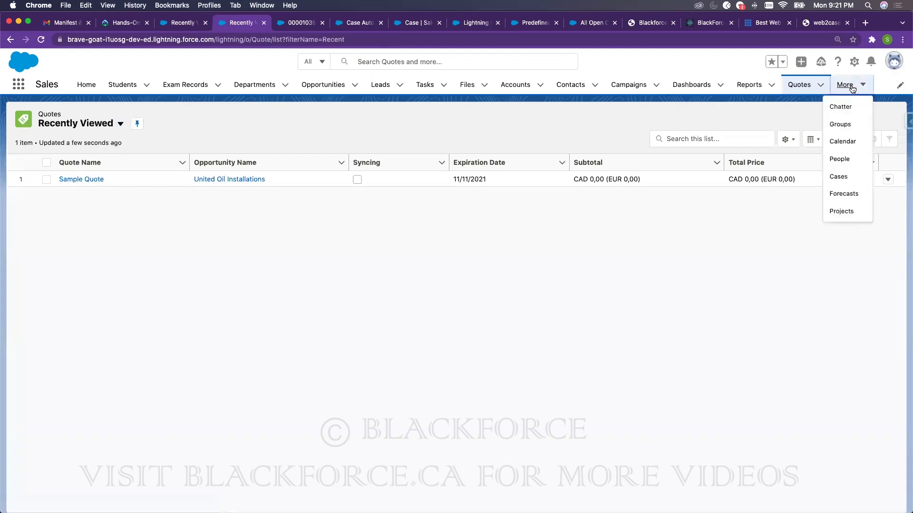
left_click(71, 124)
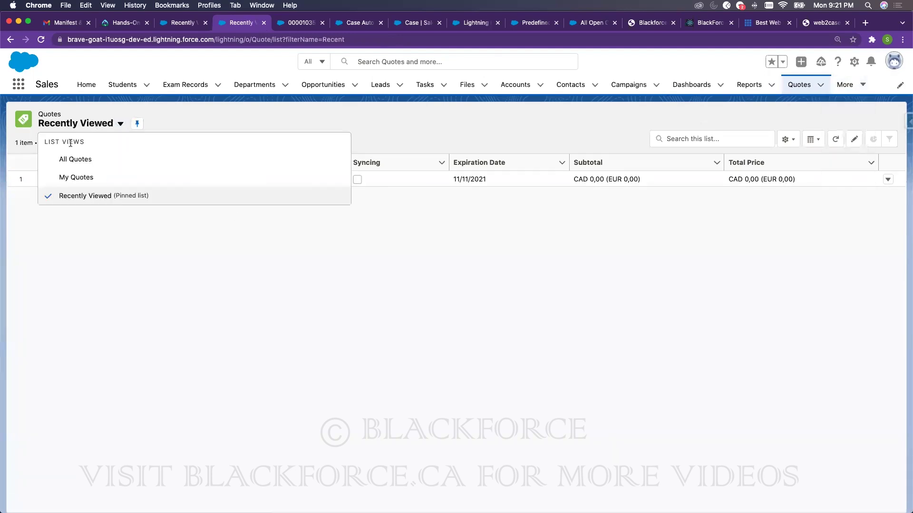
left_click(834, 89)
left_click(839, 86)
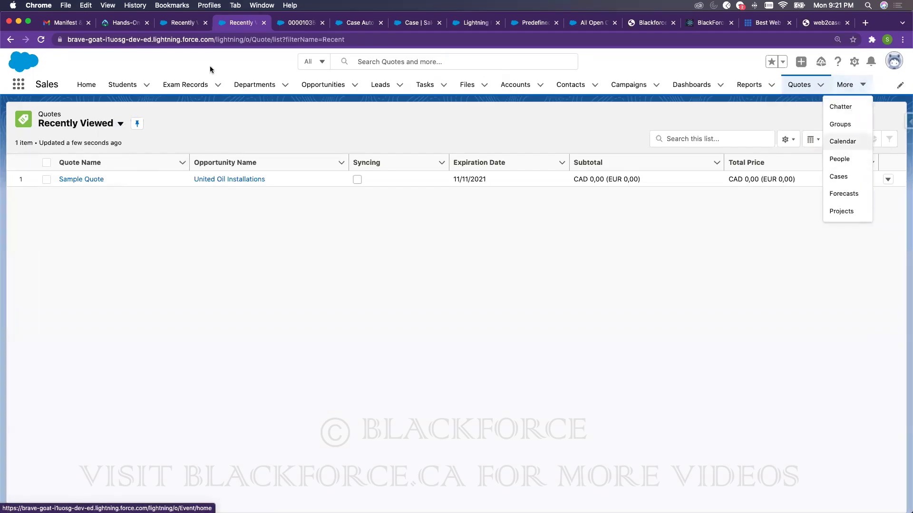
left_click(18, 85)
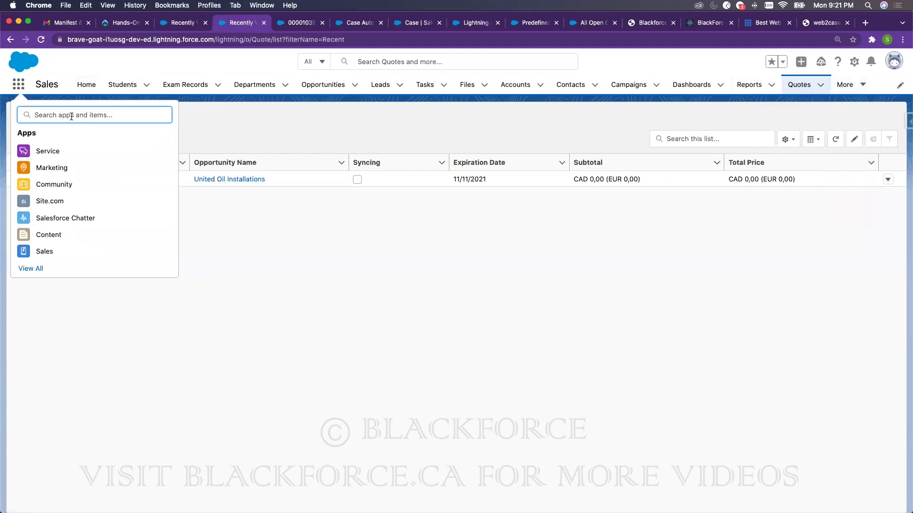
type("know")
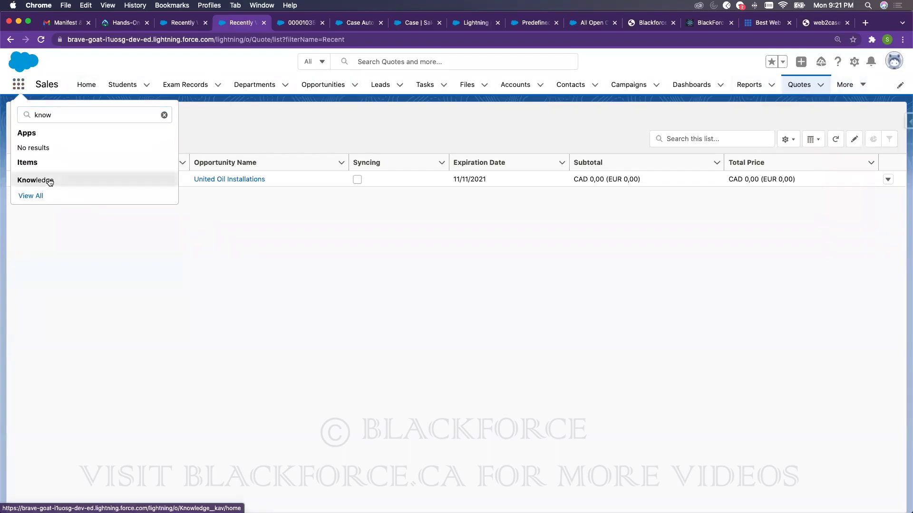
left_click(50, 181)
left_click(88, 128)
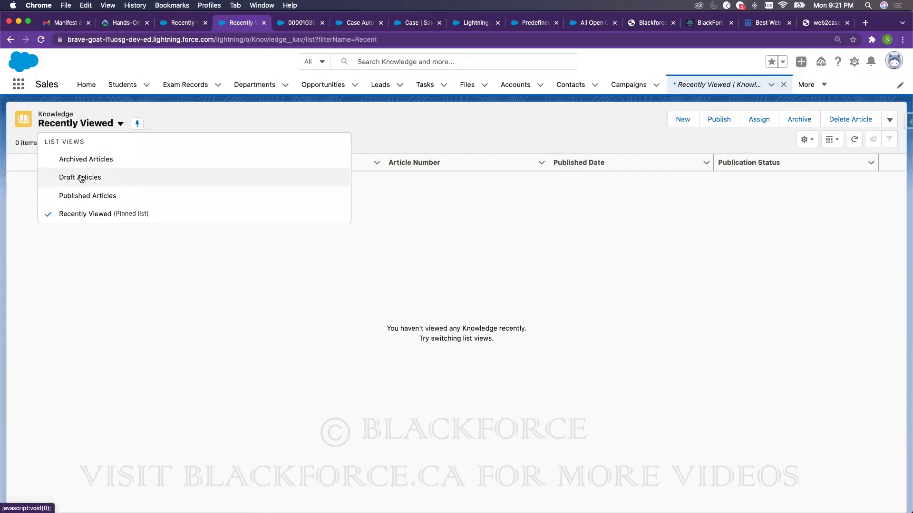
- Publish the draft article 'How to login into Blackforce' immediately from Draft Articles
left_click(83, 177)
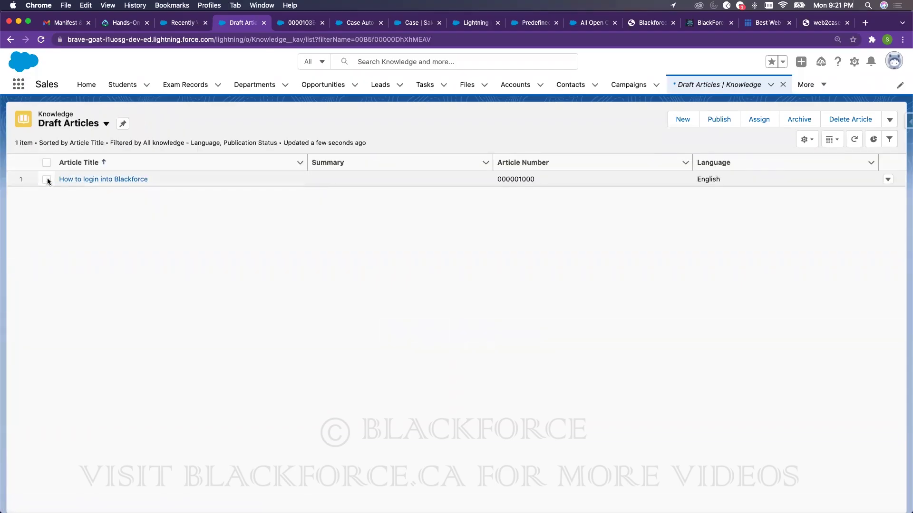
left_click(46, 179)
left_click(711, 122)
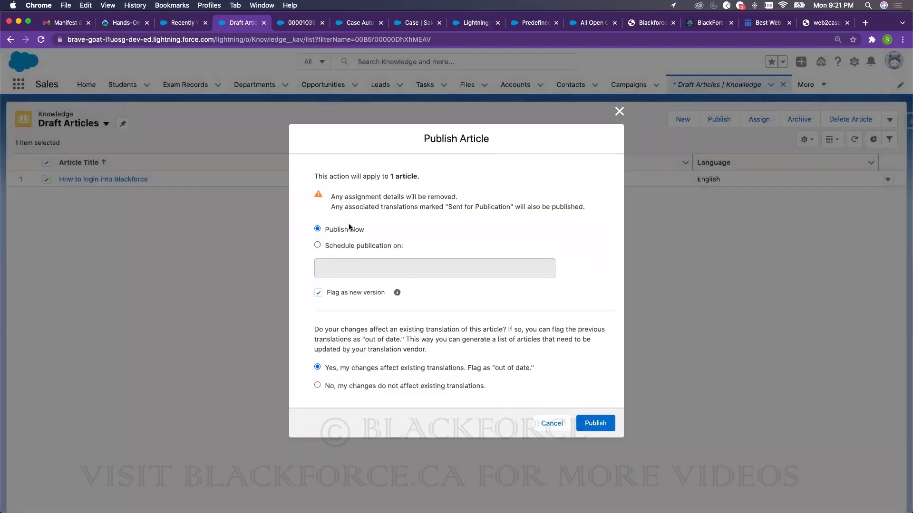
left_click(594, 424)
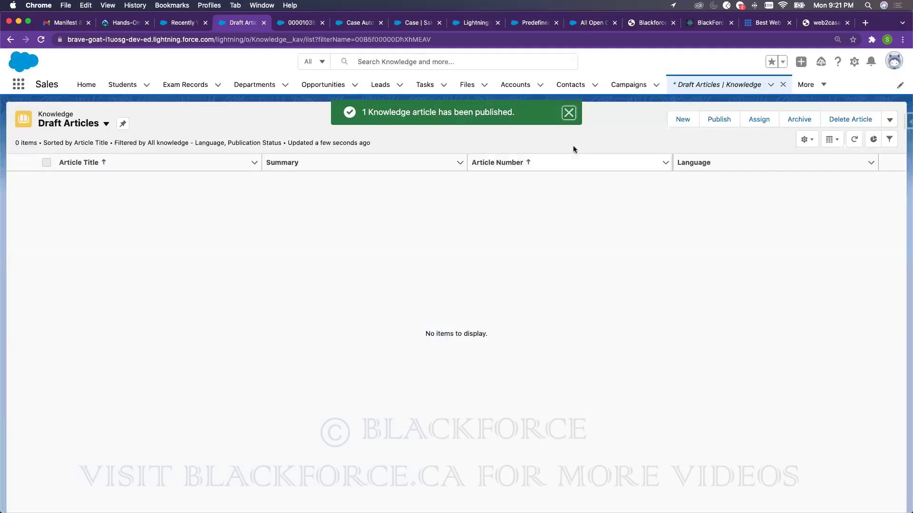
- Open the article from Published Articles, then return to case 00001035
left_click(80, 125)
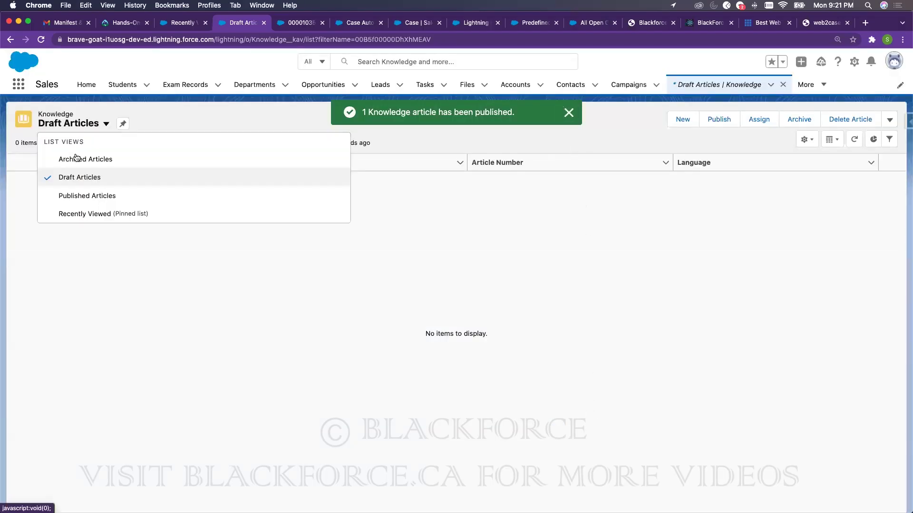
left_click(76, 195)
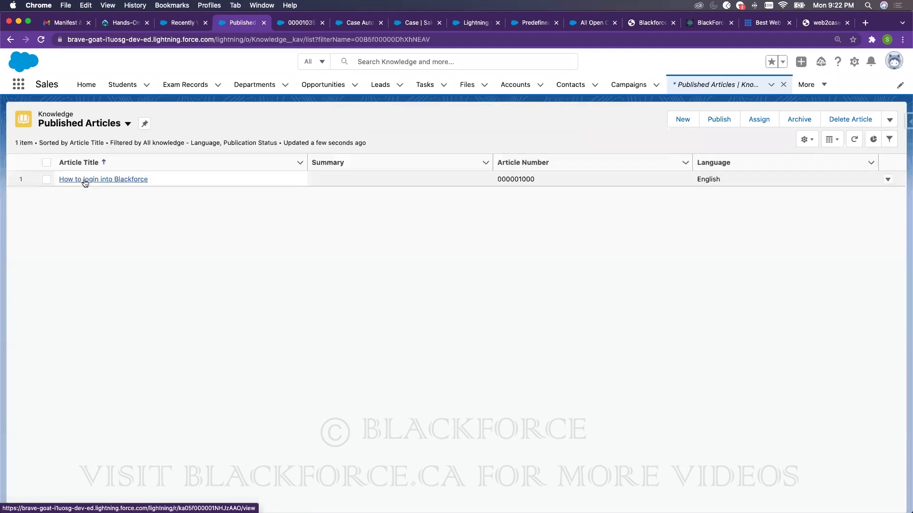
left_click(87, 179)
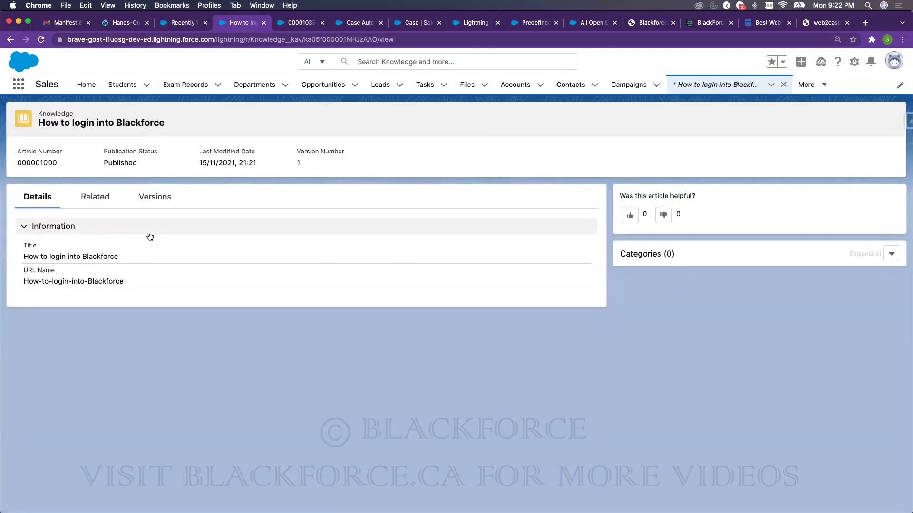
left_click(301, 25)
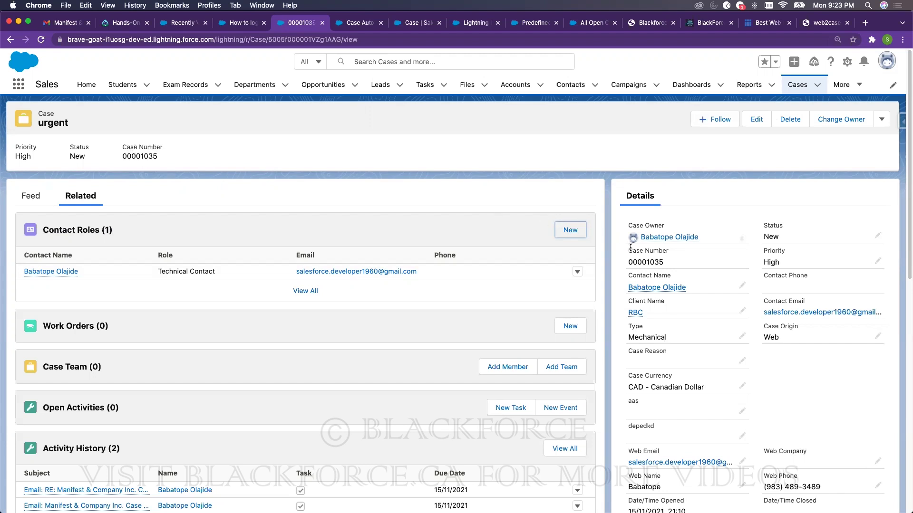
- Select case number 00001035 and inline-edit its Status field, which is still New
left_click(668, 261)
left_click_drag(668, 261, 622, 265)
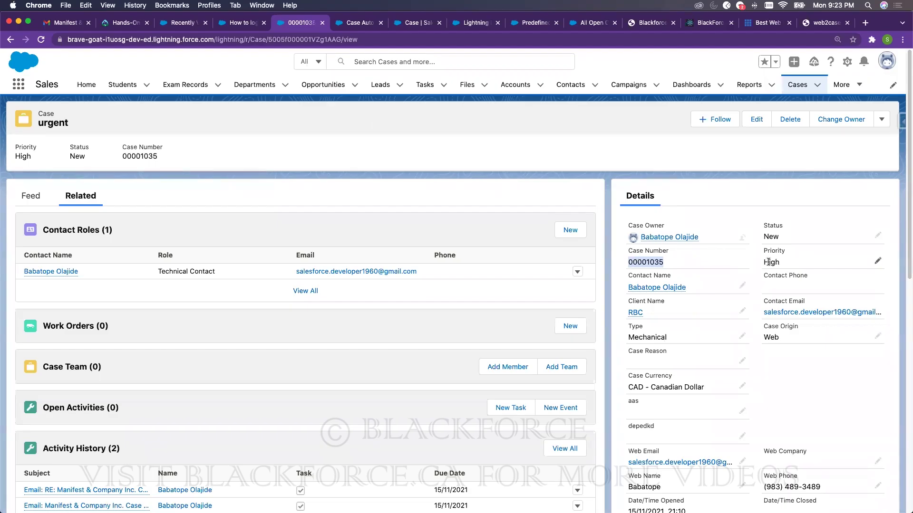
left_click(874, 237)
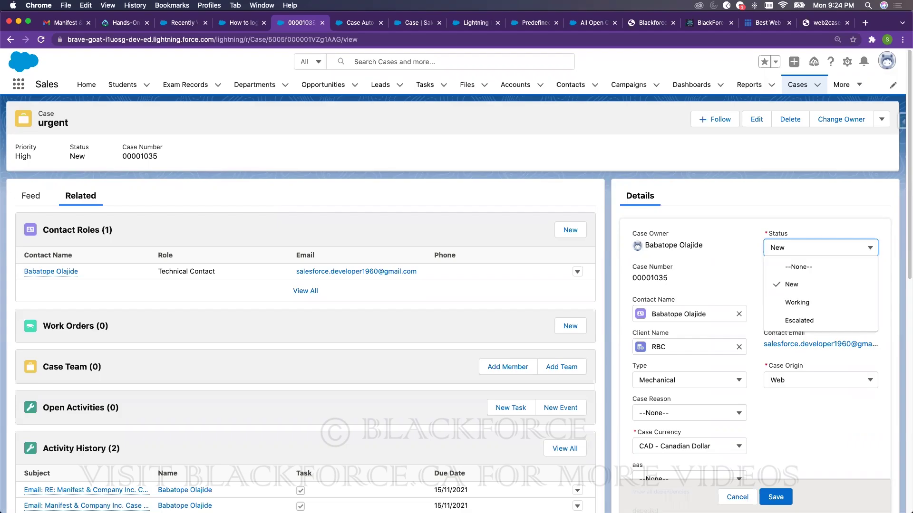
- Leave the case Status as New and switch to the Service app
left_click(381, 109)
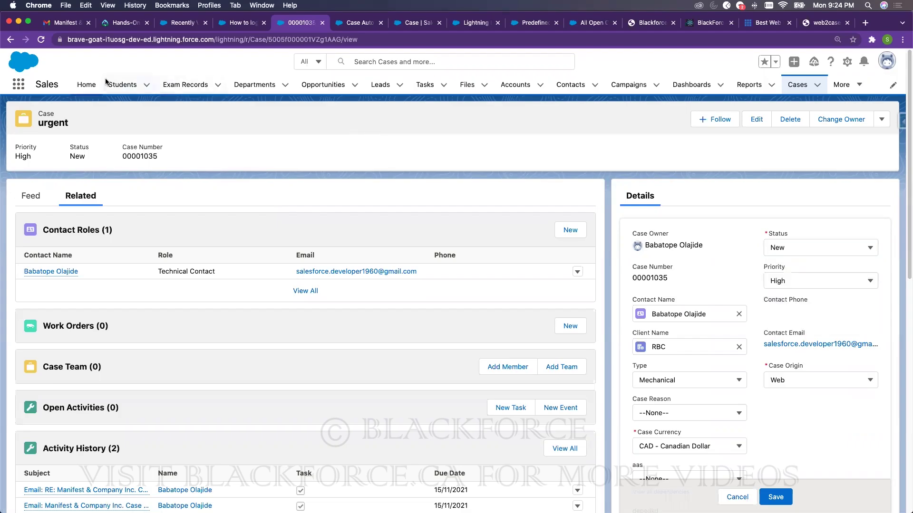
left_click(19, 85)
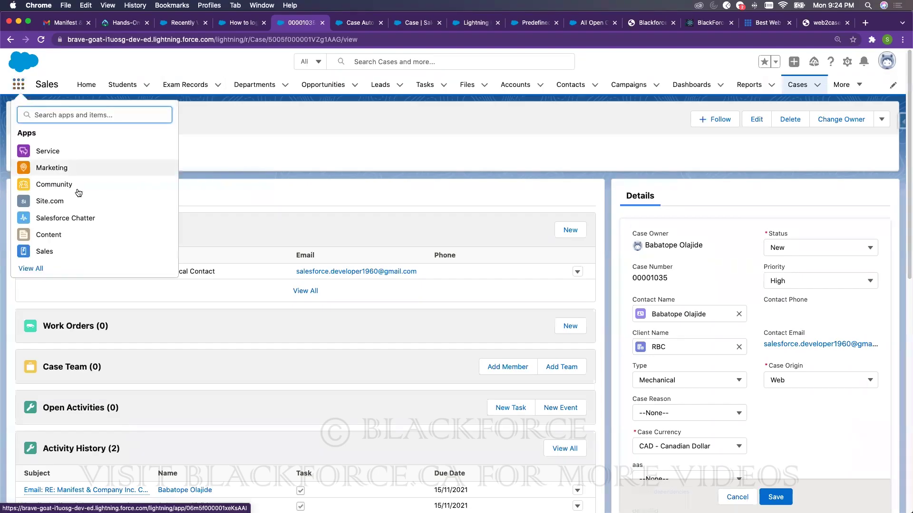
left_click(53, 152)
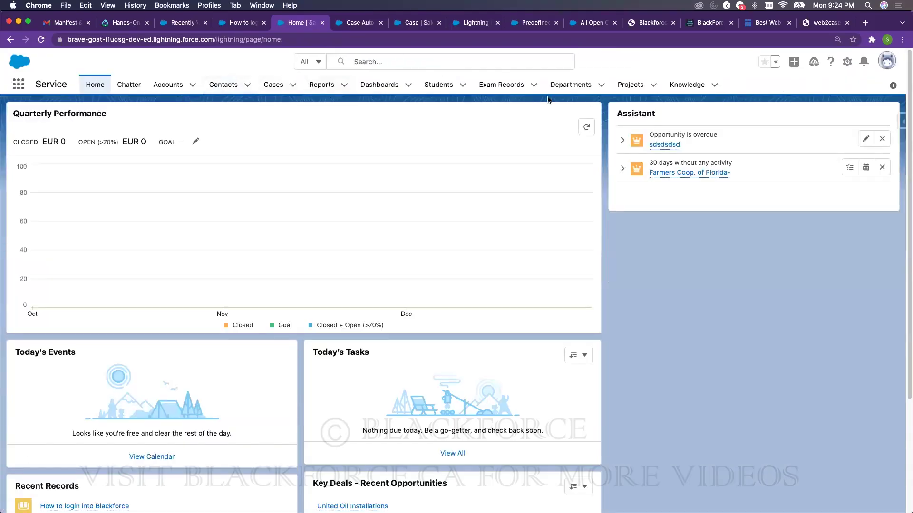
- Switch to Sales, open and close its nav-bar editor unchanged, then return to Service
left_click(22, 86)
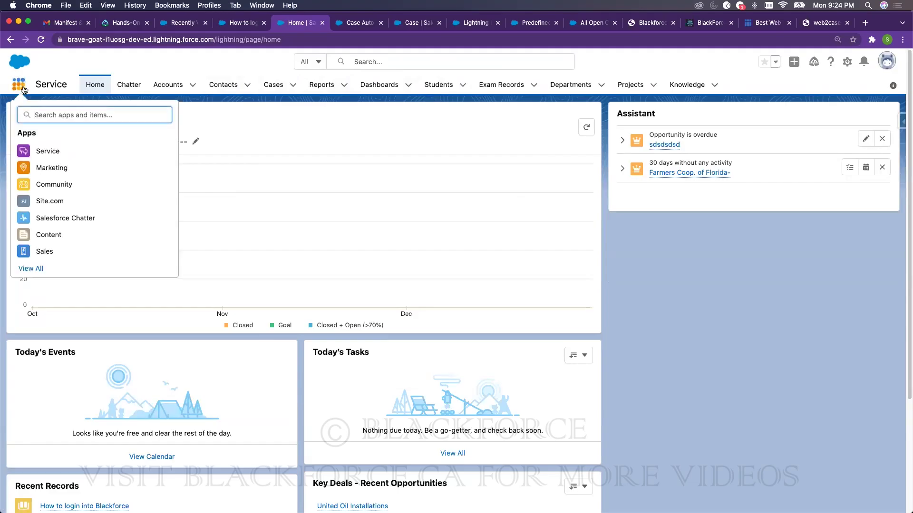
left_click(52, 247)
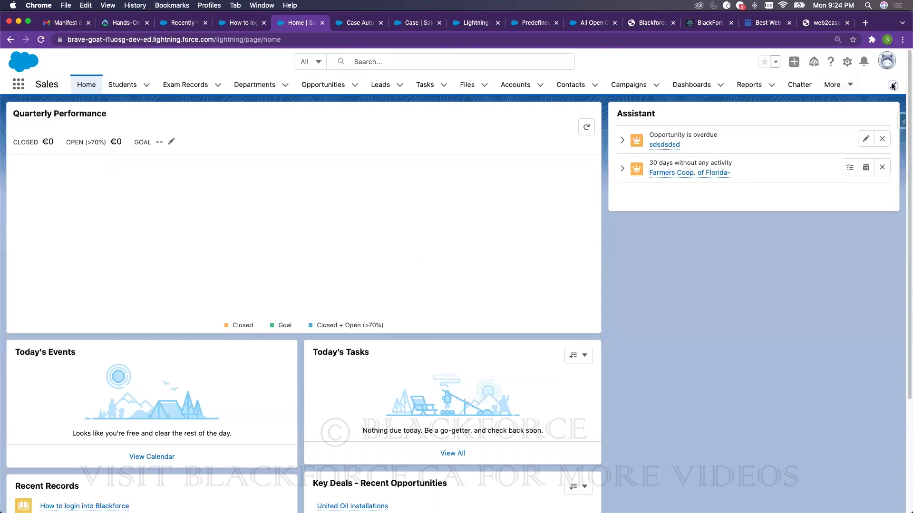
left_click(900, 85)
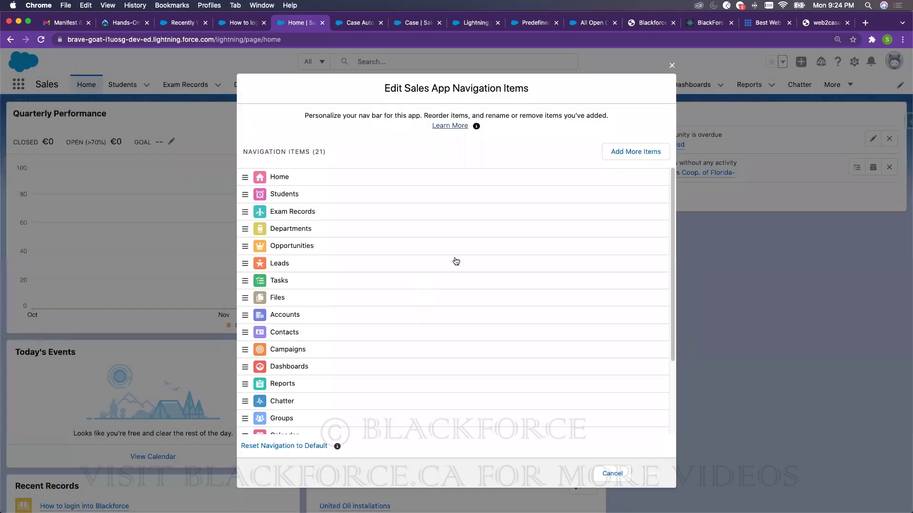
left_click(673, 65)
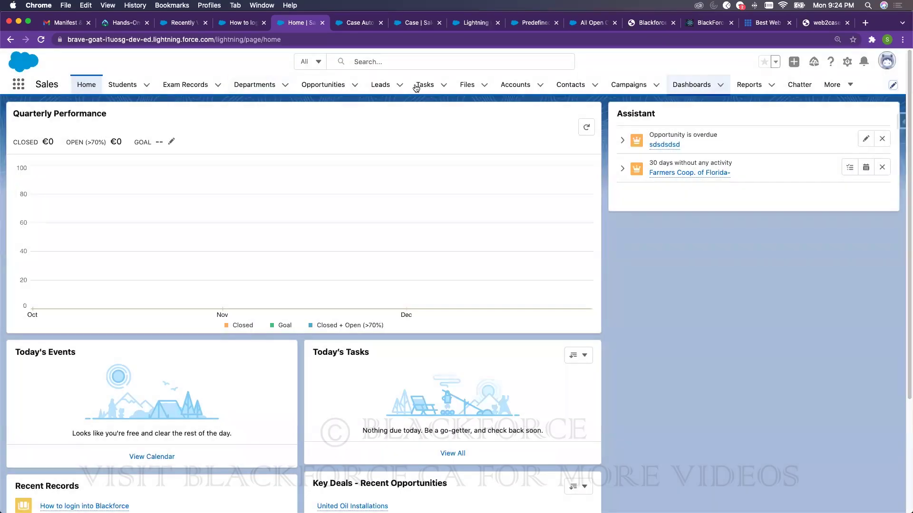
left_click(18, 84)
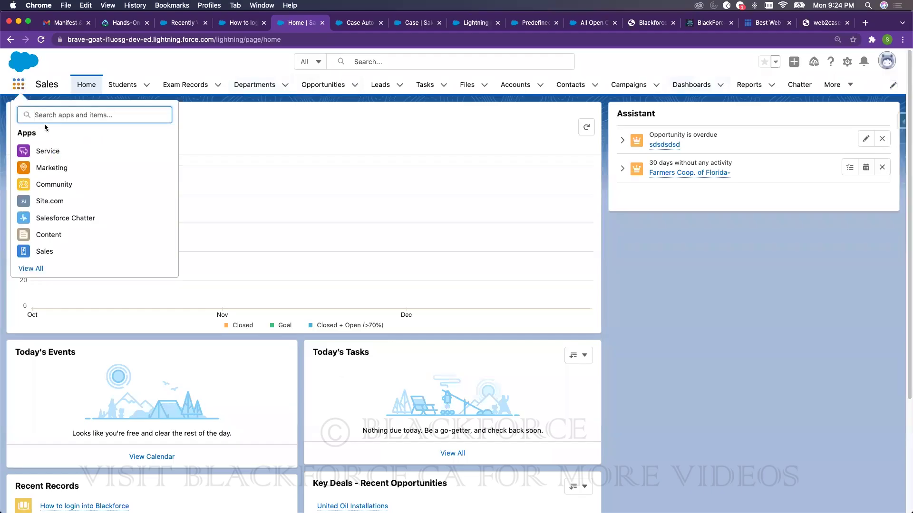
left_click(104, 156)
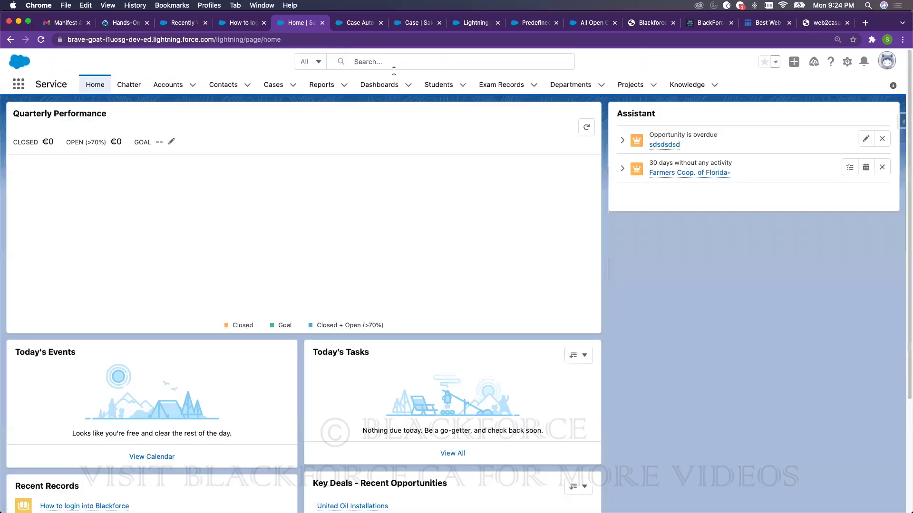
left_click(340, 23)
- Find App Manager with Quick Find 'app' and review the Sales Lightning app's Navigation Items
left_click(55, 109)
key("super+a")
type("a")
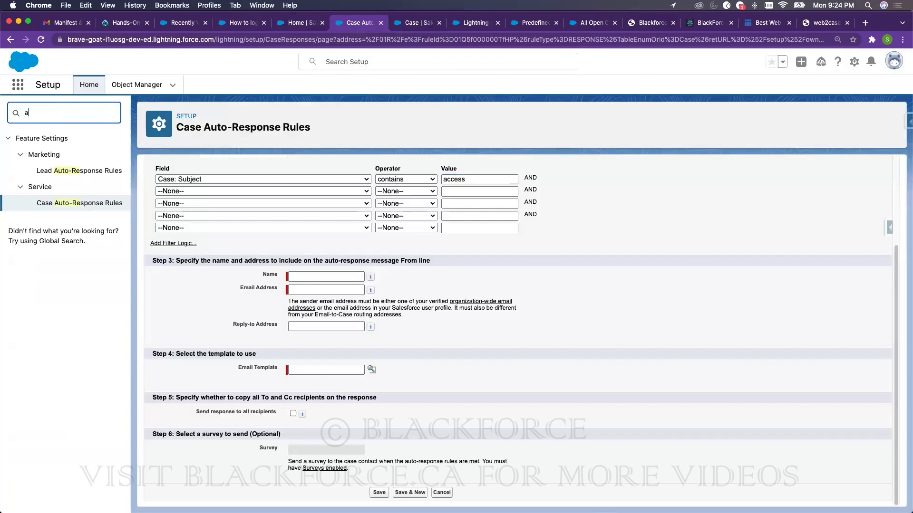
type("pp")
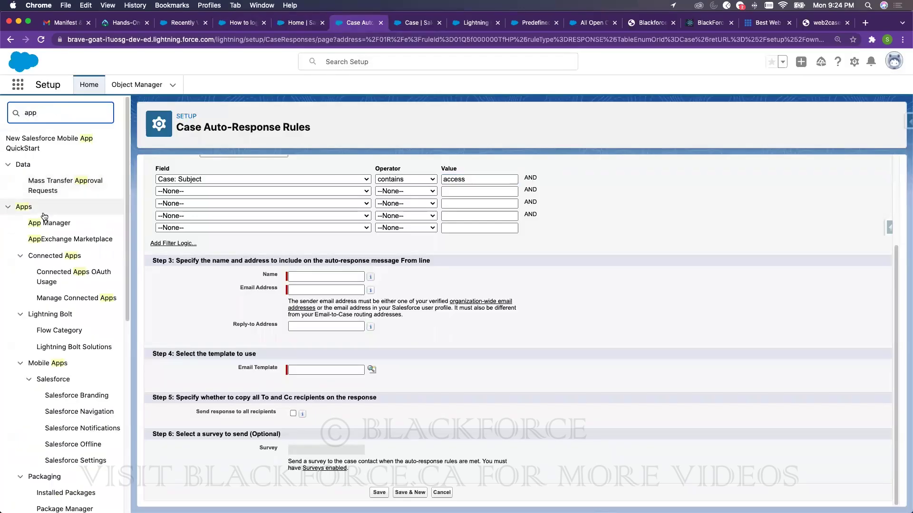
left_click(47, 223)
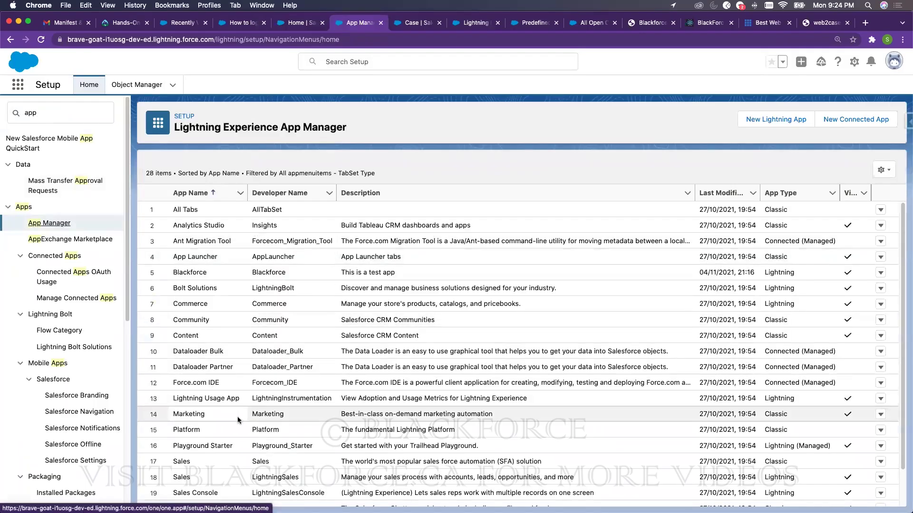
left_click(880, 477)
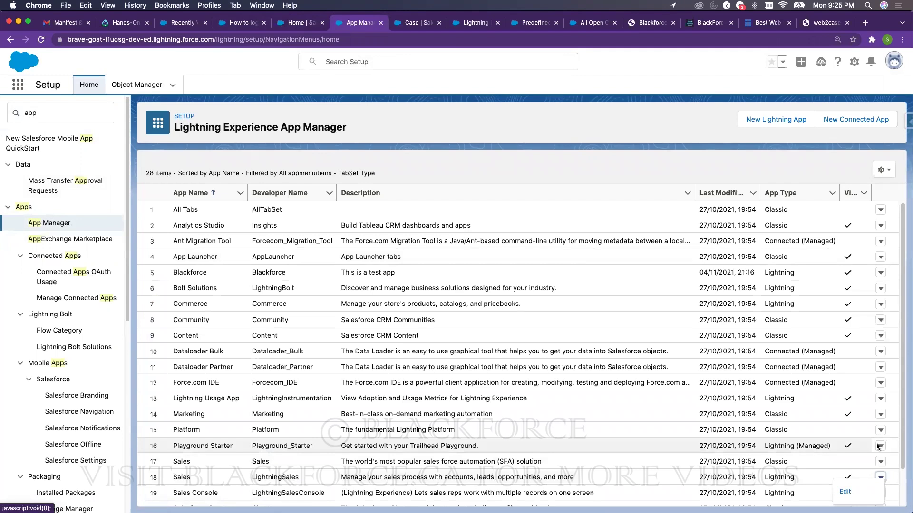
scroll(870, 438, "down", 3)
left_click(855, 426)
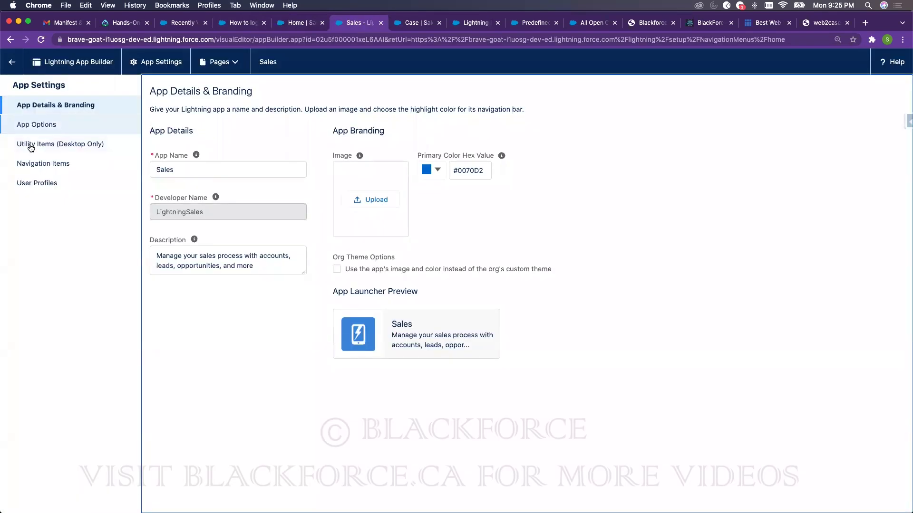
left_click(35, 164)
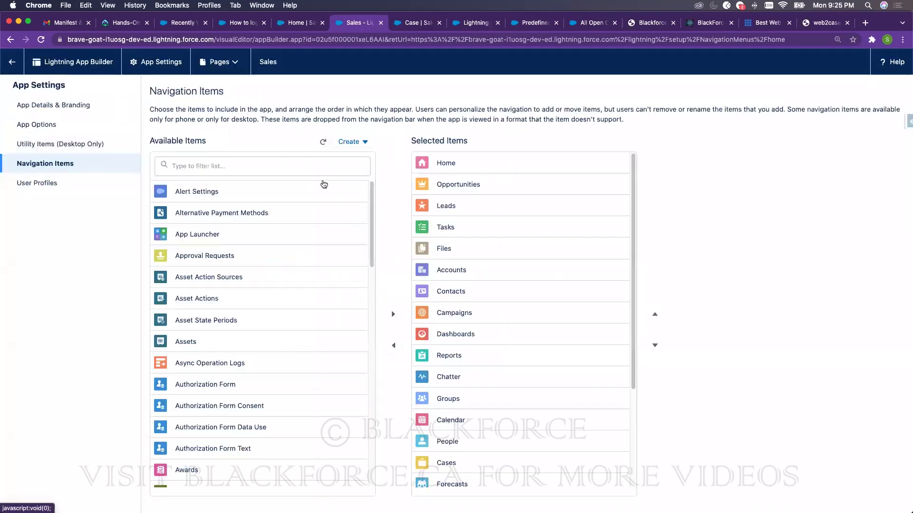
mouse_move(634, 173)
left_mouse_down()
mouse_move(628, 288)
mouse_move(634, 156)
left_mouse_up()
left_click(12, 62)
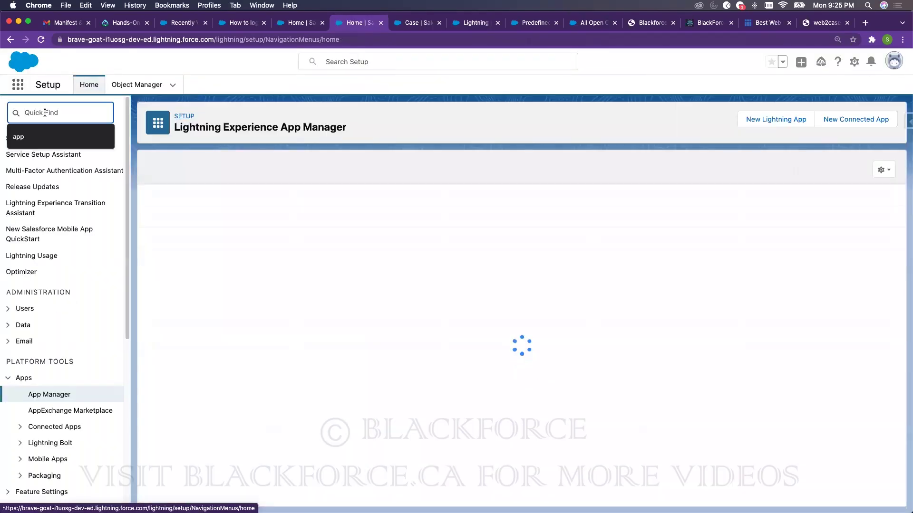
- Reopen and scroll the Sales app's Navigation Items, then go back to App Manager
type("app")
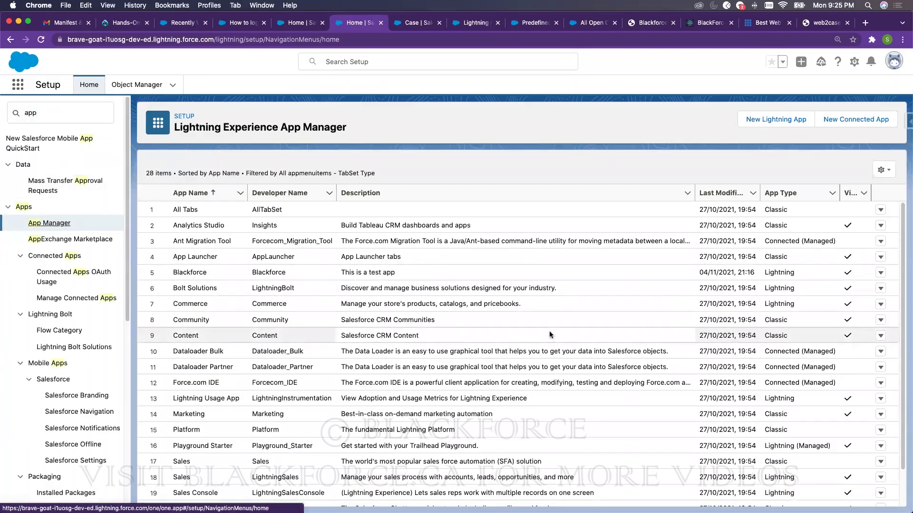
scroll(868, 476, "down", 1)
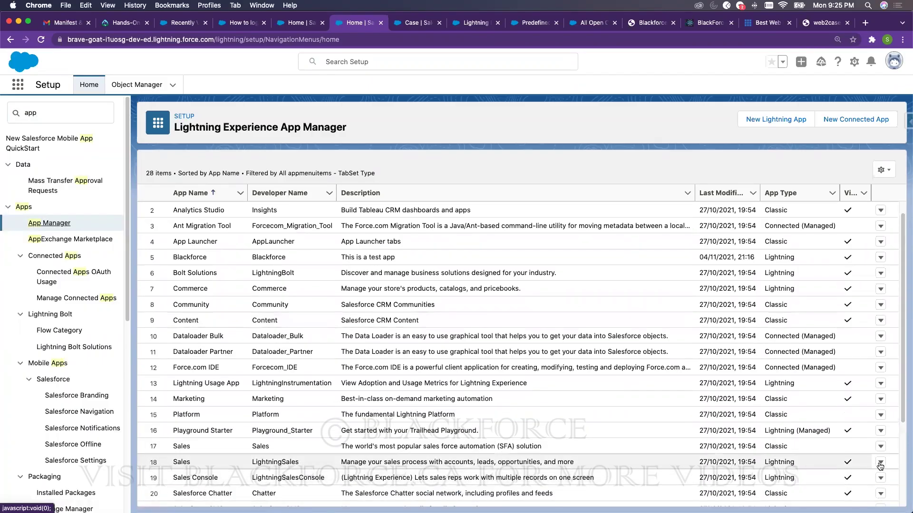
left_click(881, 462)
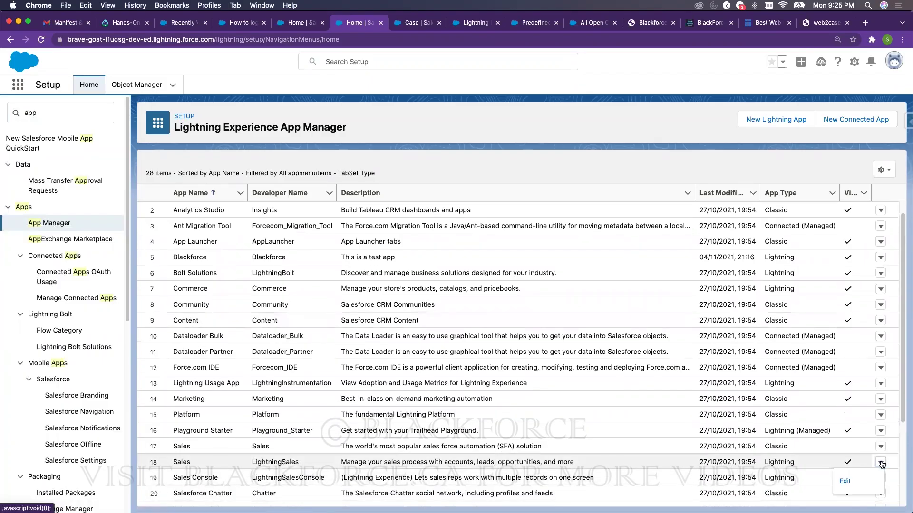
left_click(847, 479)
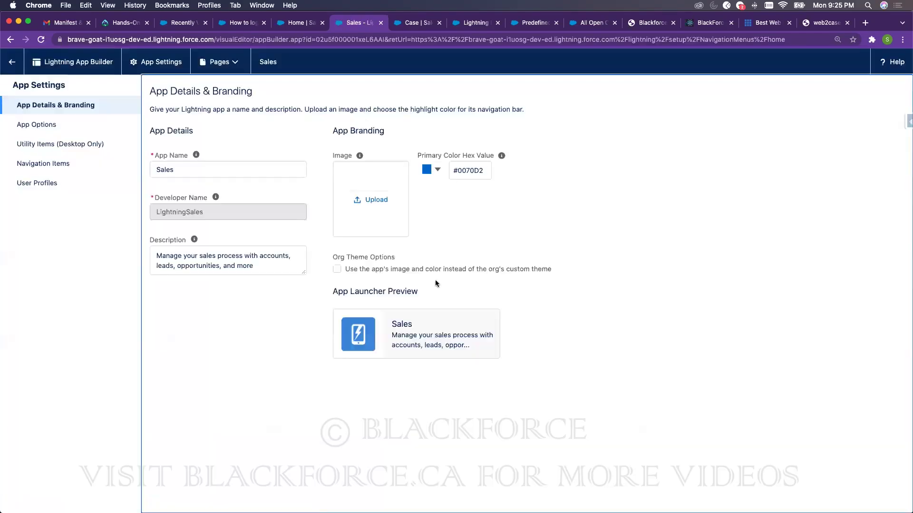
left_click(19, 164)
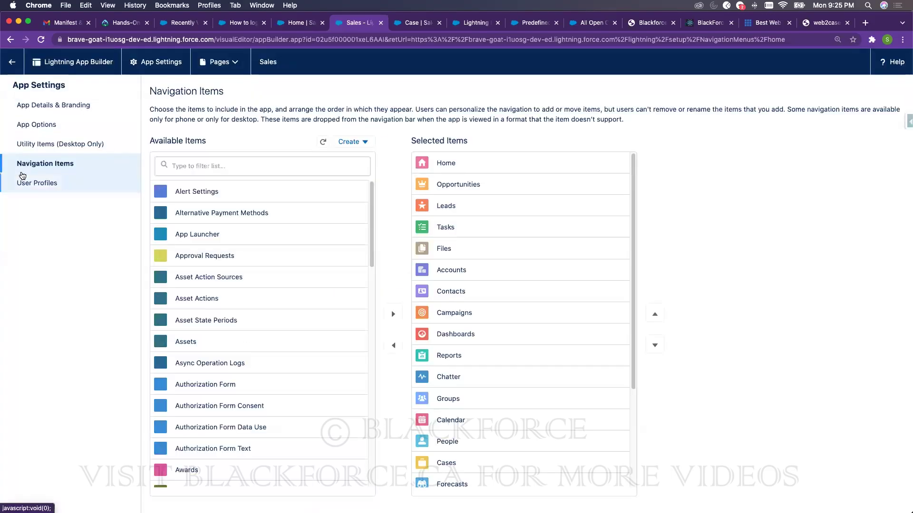
scroll(259, 286, "down", 2)
scroll(259, 286, "down", 20)
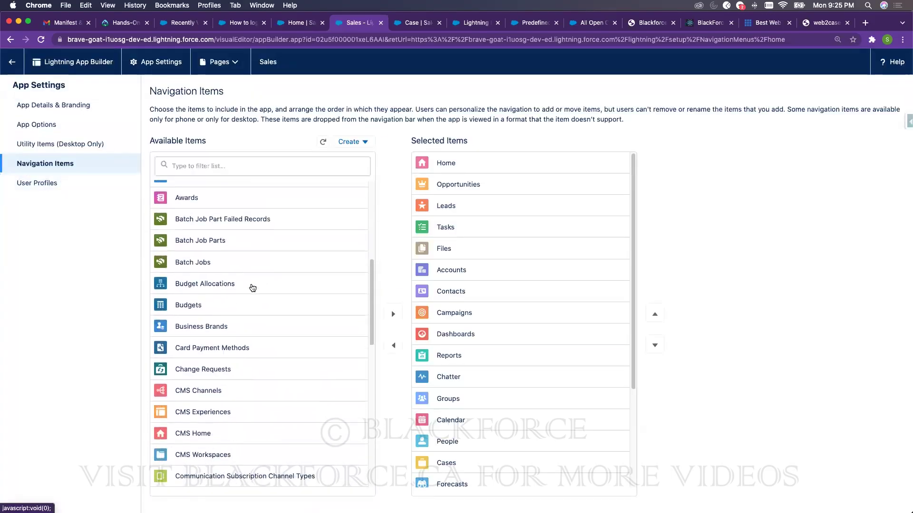
scroll(237, 318, "down", 5)
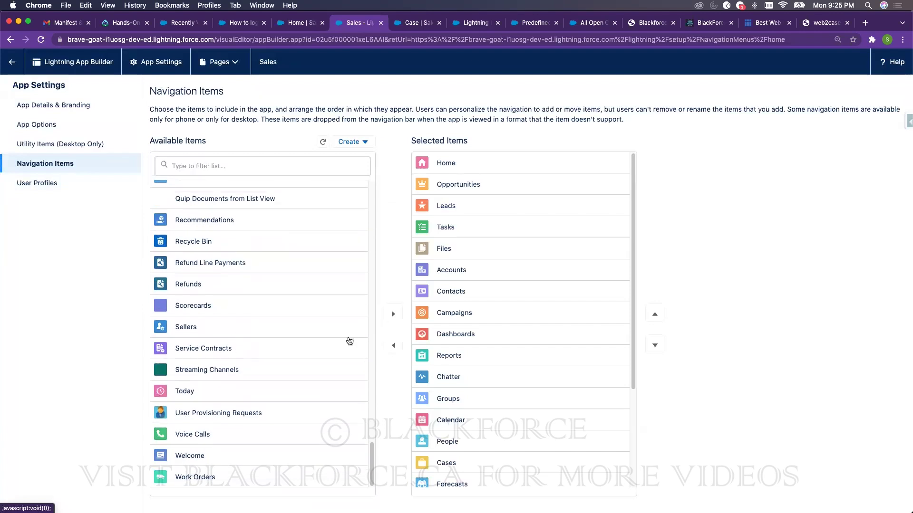
scroll(607, 295, "down", 3)
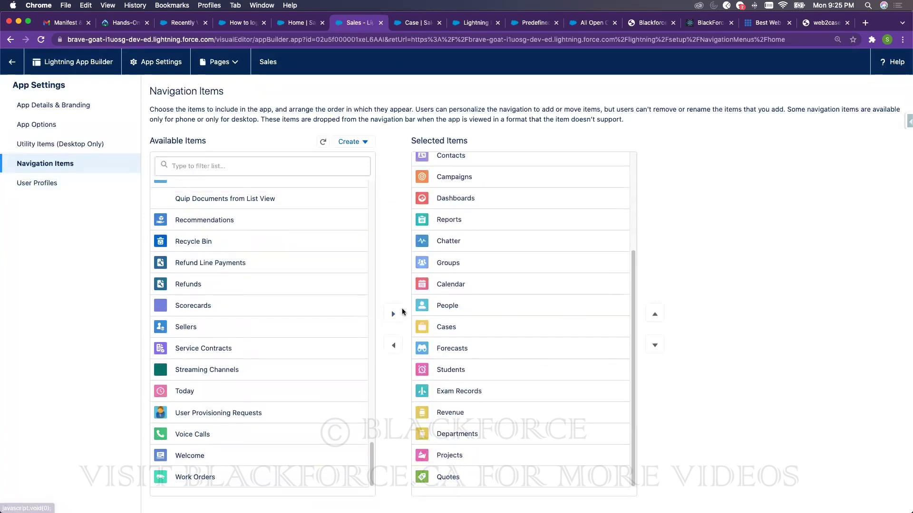
scroll(522, 273, "up", 3)
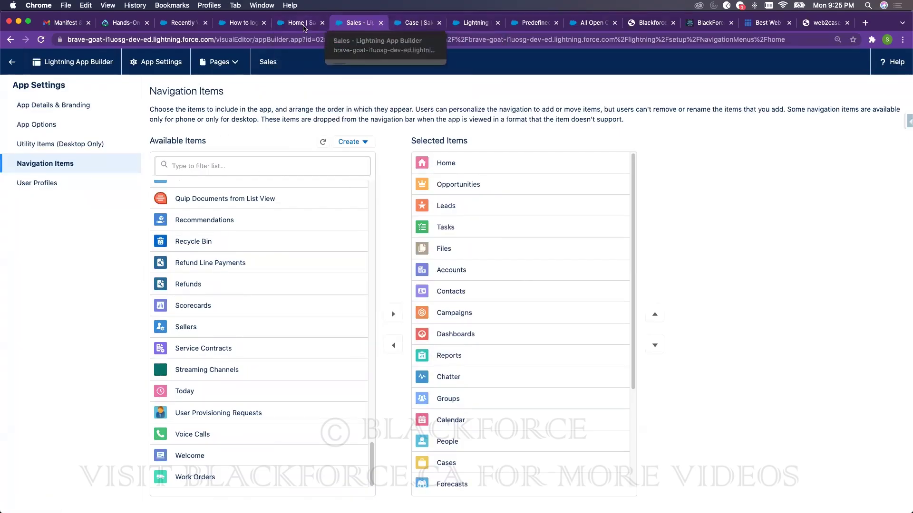
left_click(296, 24)
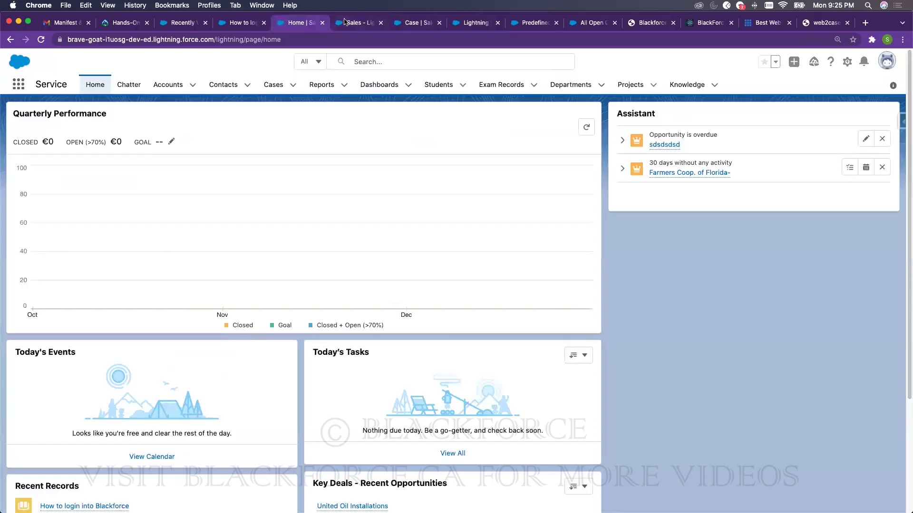
left_click(355, 22)
left_click(12, 62)
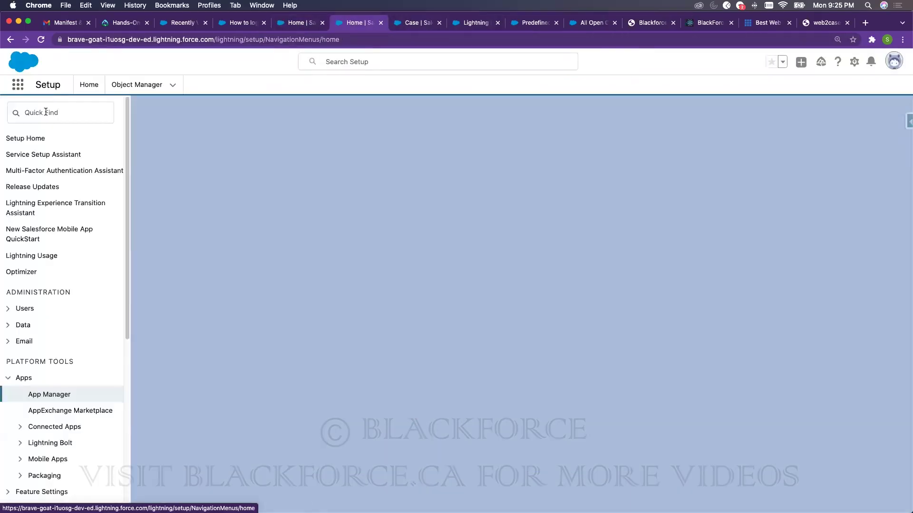
left_click(47, 111)
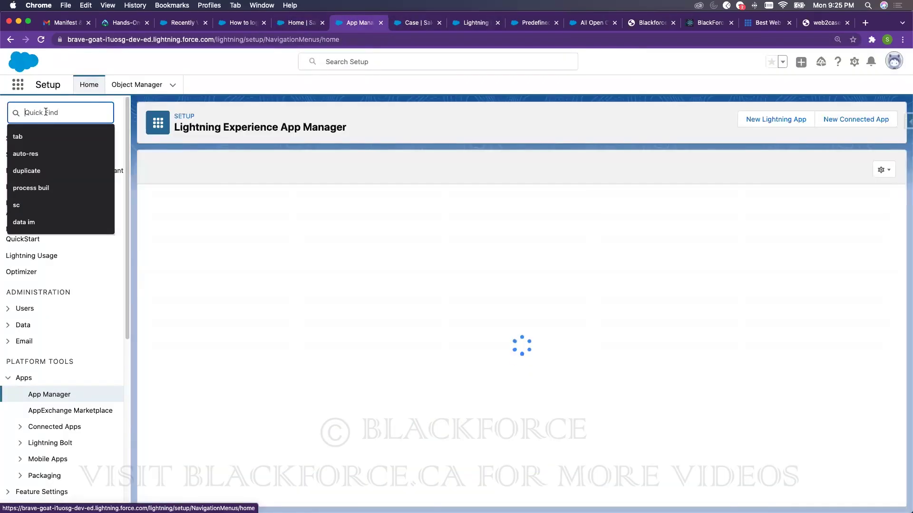
- Open Tabs from Quick Find, then edit and save the Students custom tab unchanged
left_click(17, 136)
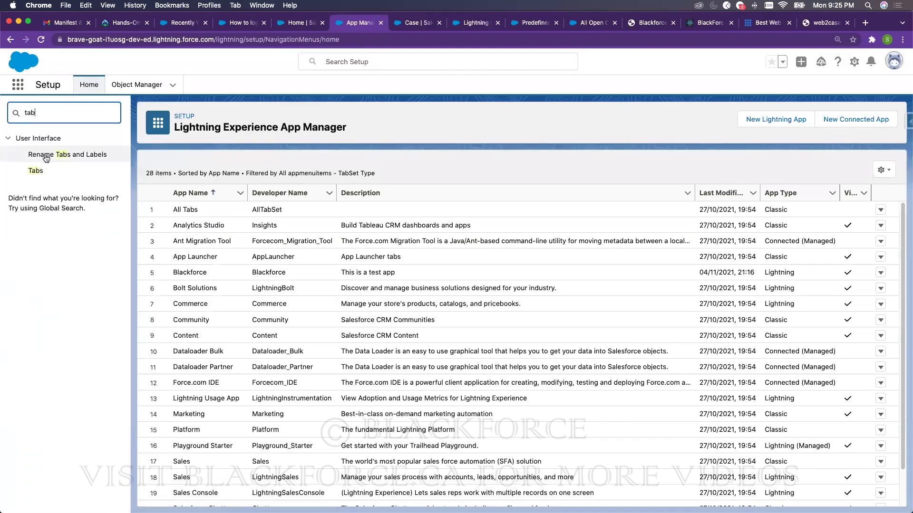
left_click(36, 172)
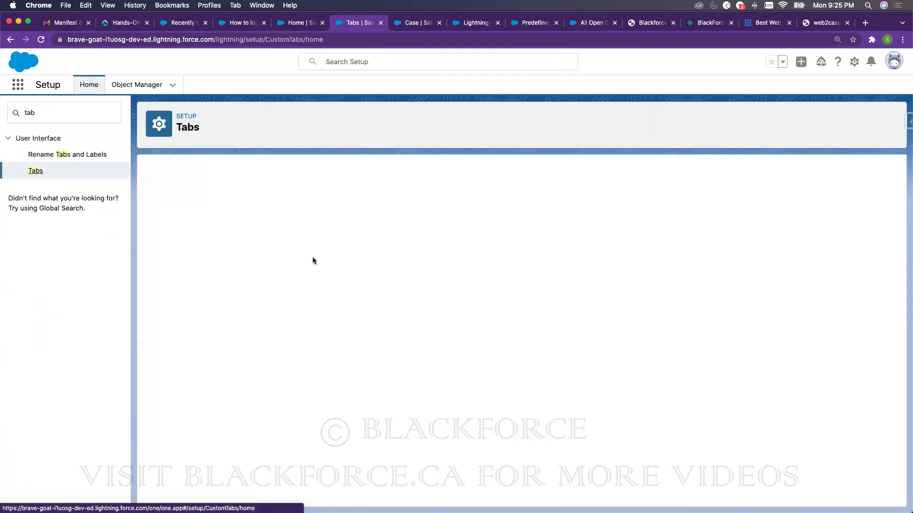
left_click(199, 342)
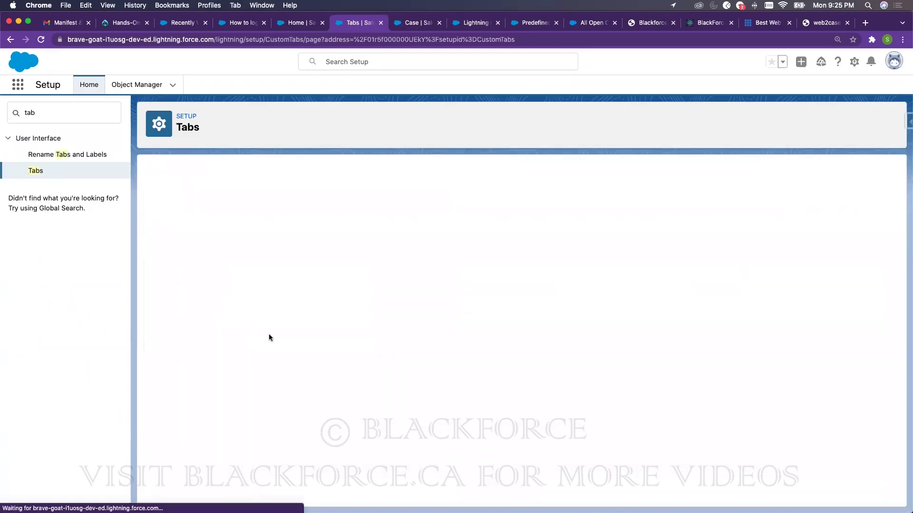
left_click(385, 230)
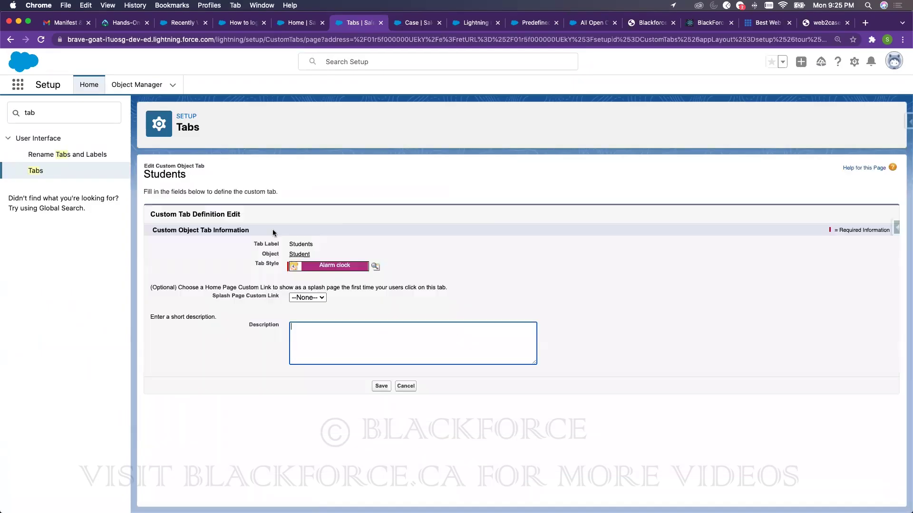
left_click(382, 387)
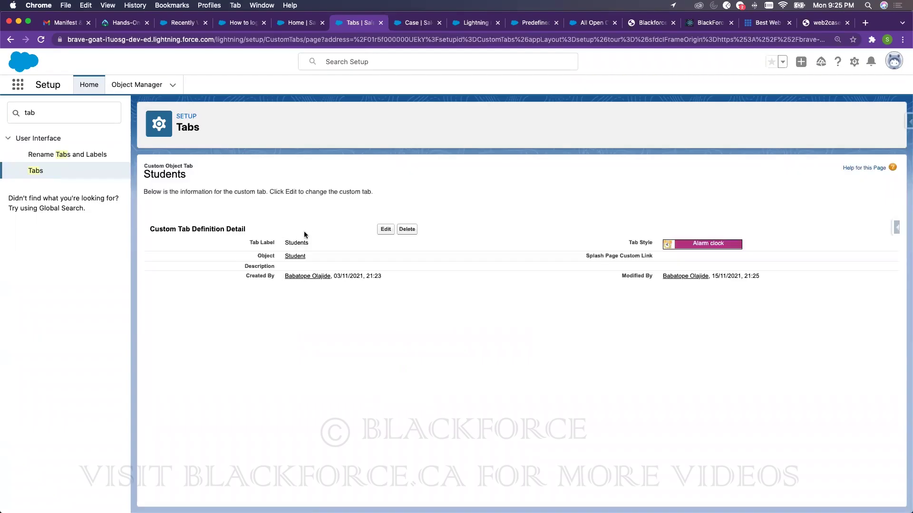
left_click(29, 172)
- Start a new custom object tab for Employee with the Alarm clock tab style
left_click(383, 237)
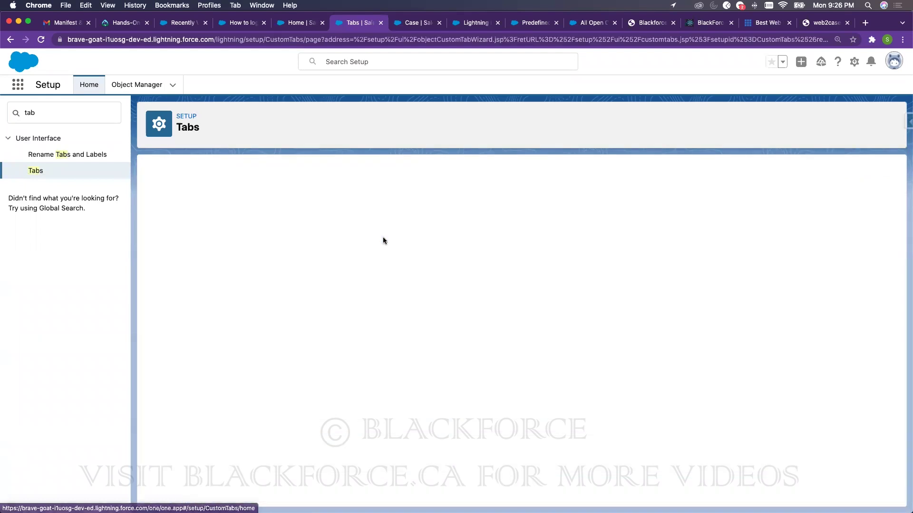
left_click(308, 253)
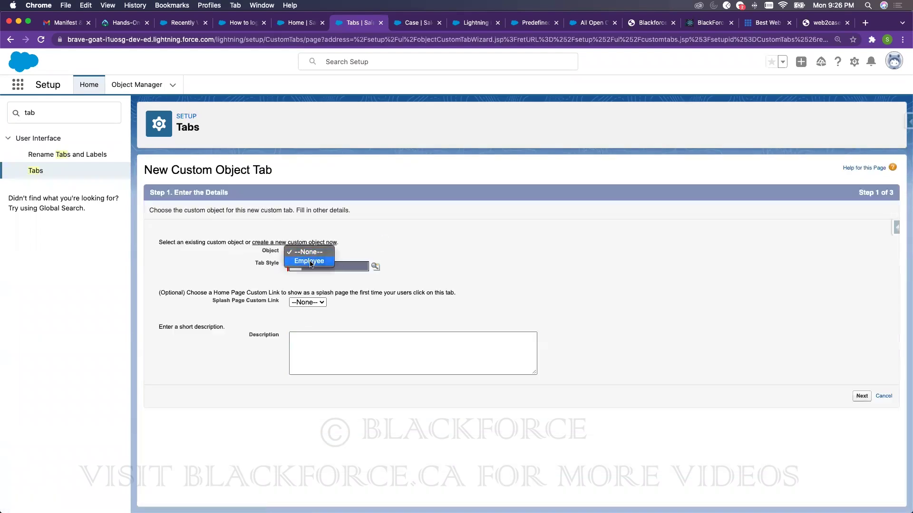
left_click(310, 261)
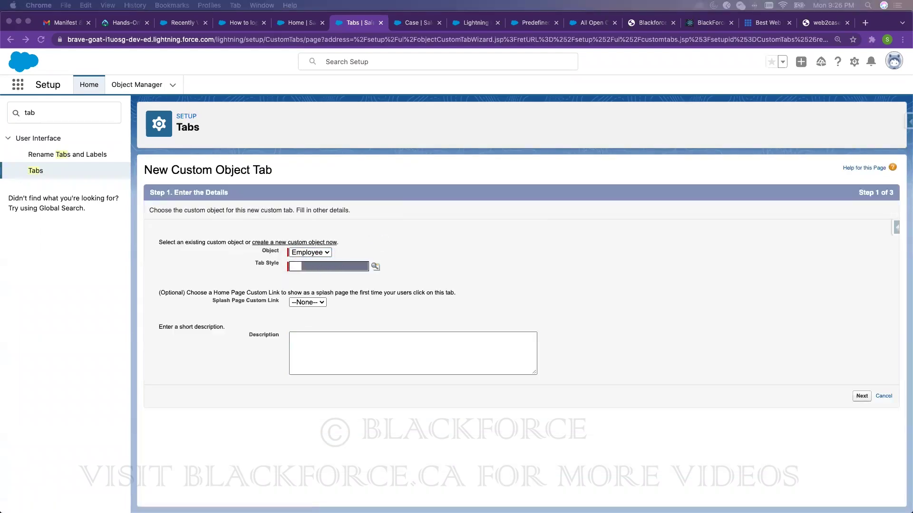
left_click(376, 267)
left_click(288, 78)
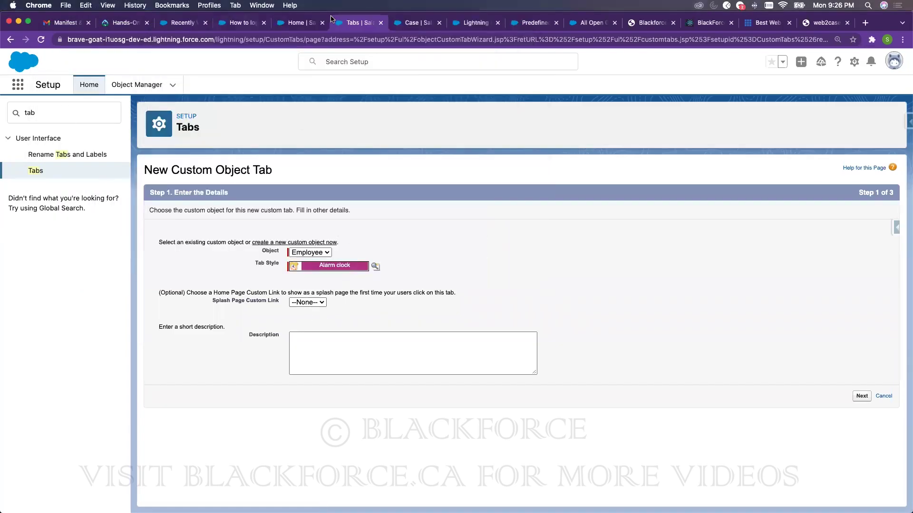
left_click(312, 22)
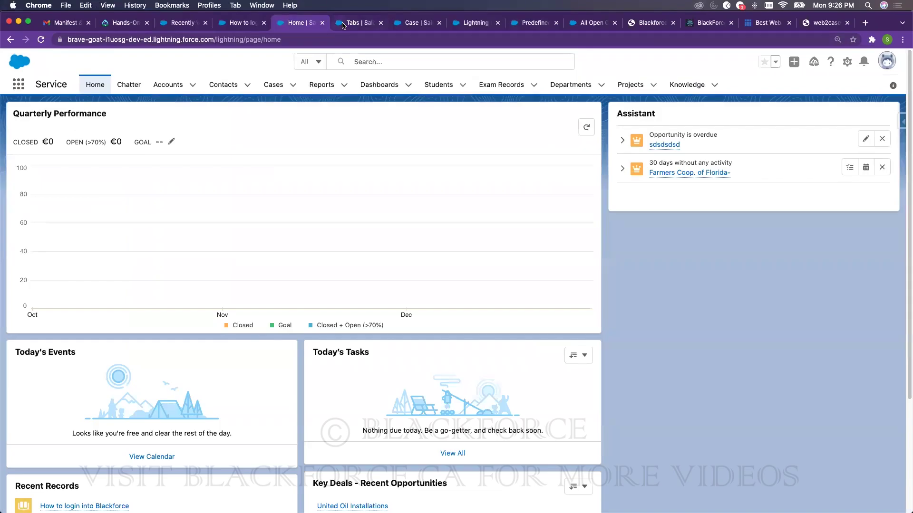
left_click(343, 24)
left_click(862, 396)
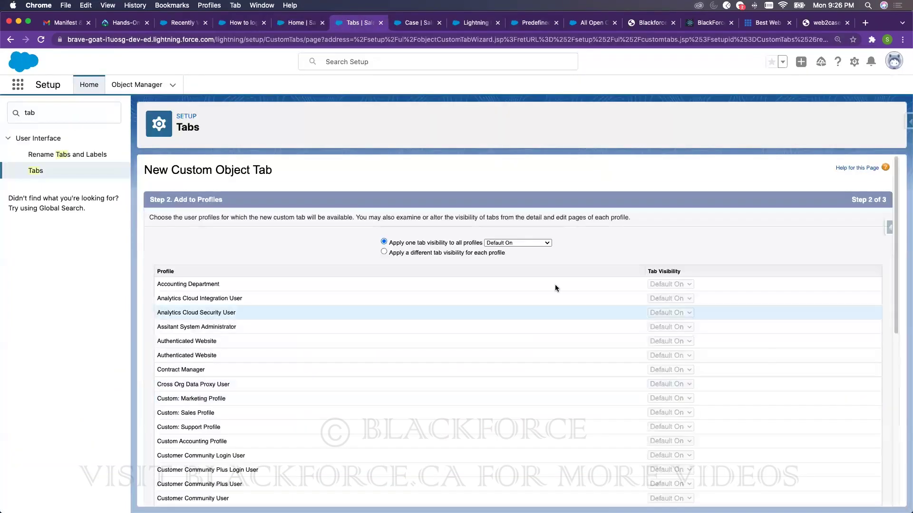
- Set the new tab's visibility per profile and exclude it from the Sales app
left_click(430, 252)
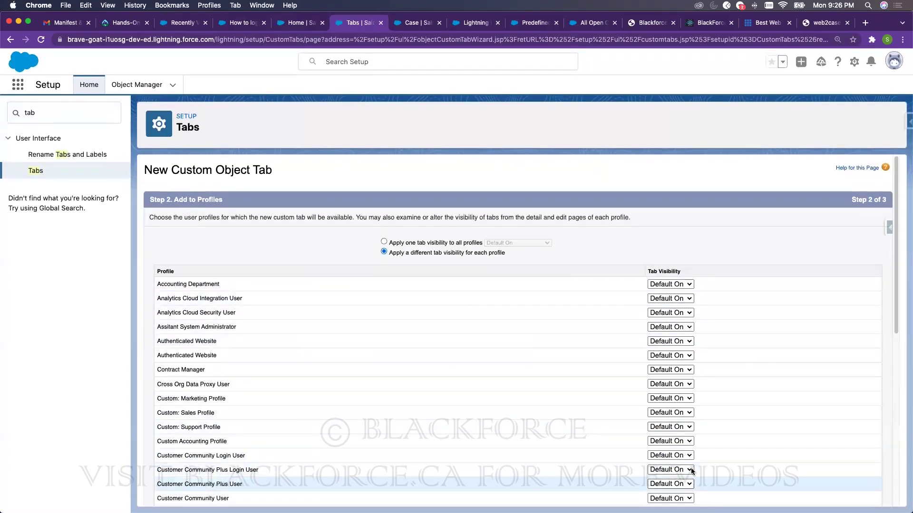
scroll(771, 410, "down", 10)
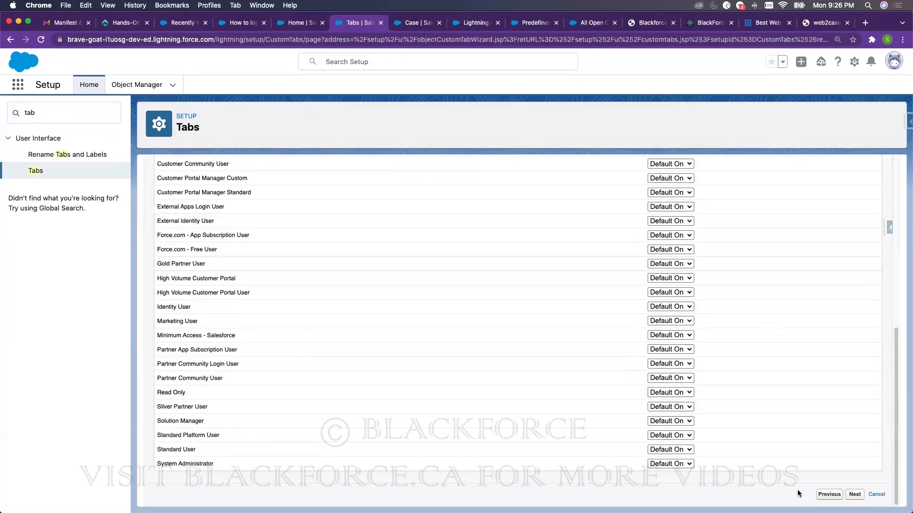
left_click(854, 494)
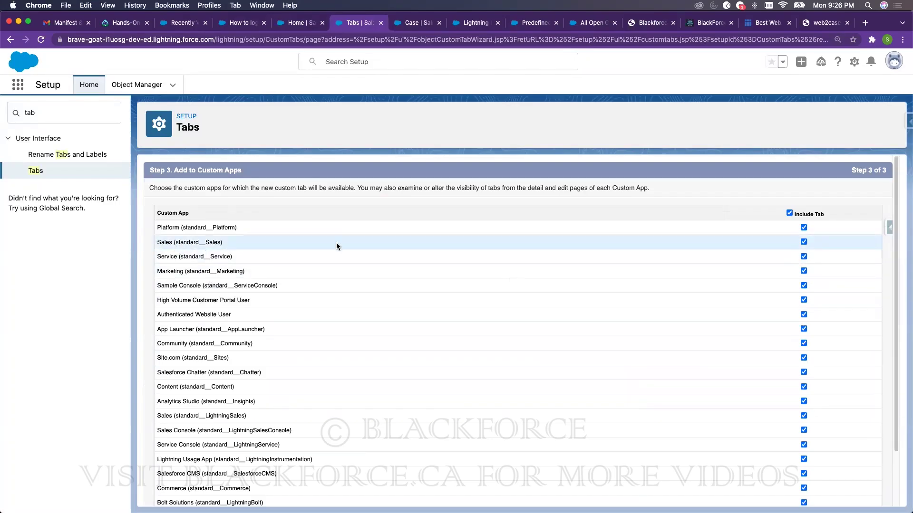
left_click(804, 241)
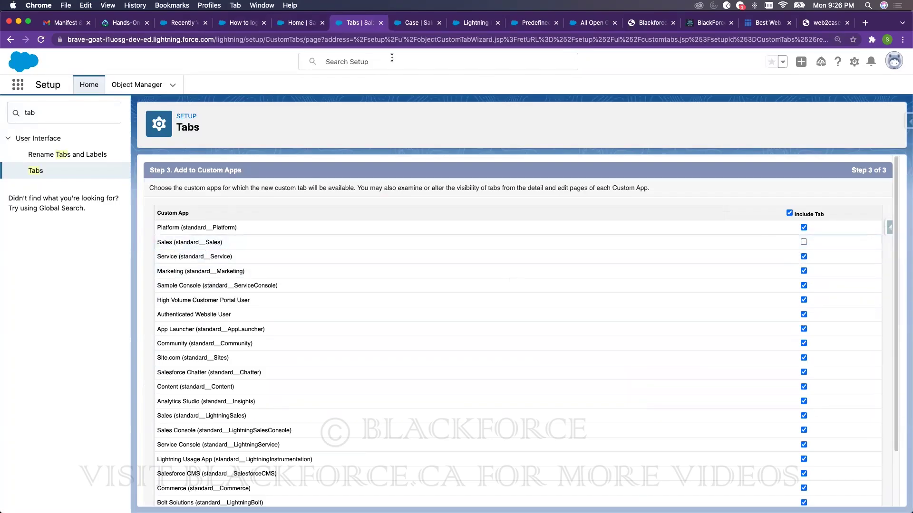
- Switch the other browser tab to the Sales app, then cancel the new tab wizard
left_click(295, 22)
left_click(18, 84)
left_click(40, 250)
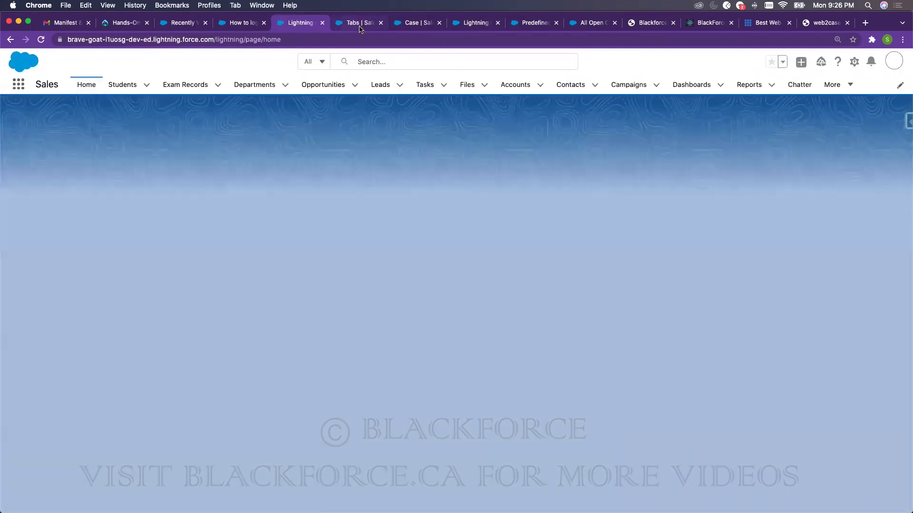
left_click(360, 26)
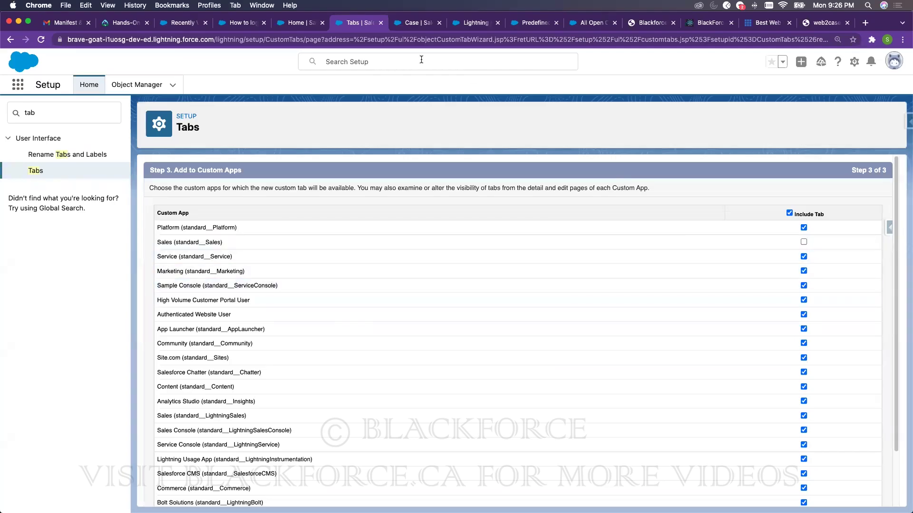
left_click(294, 25)
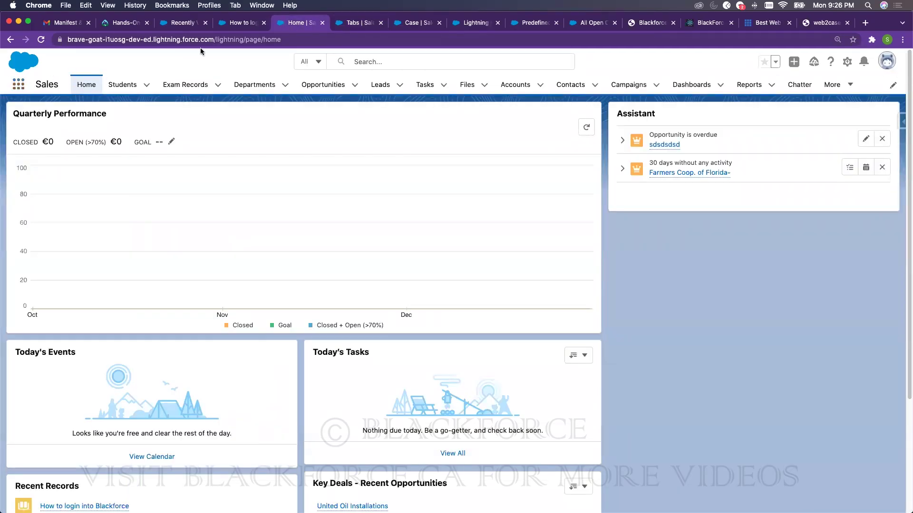
left_click(362, 22)
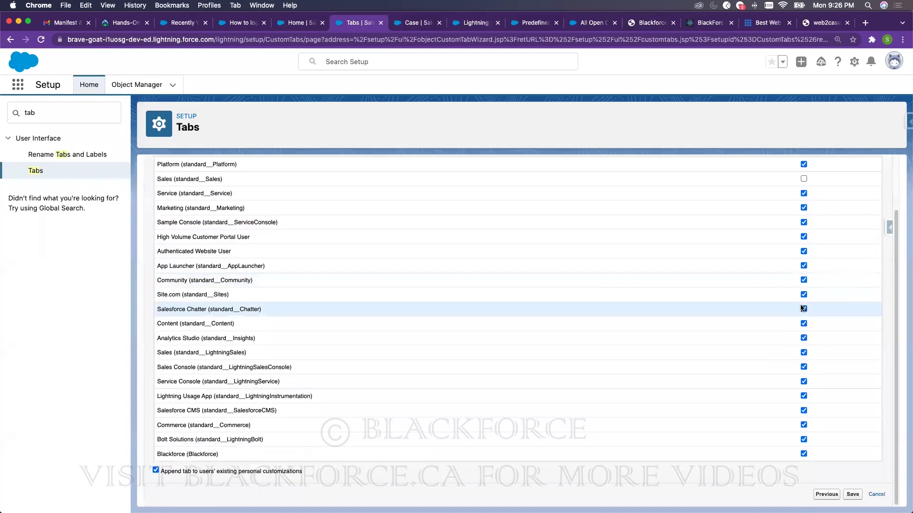
scroll(799, 266, "up", 2)
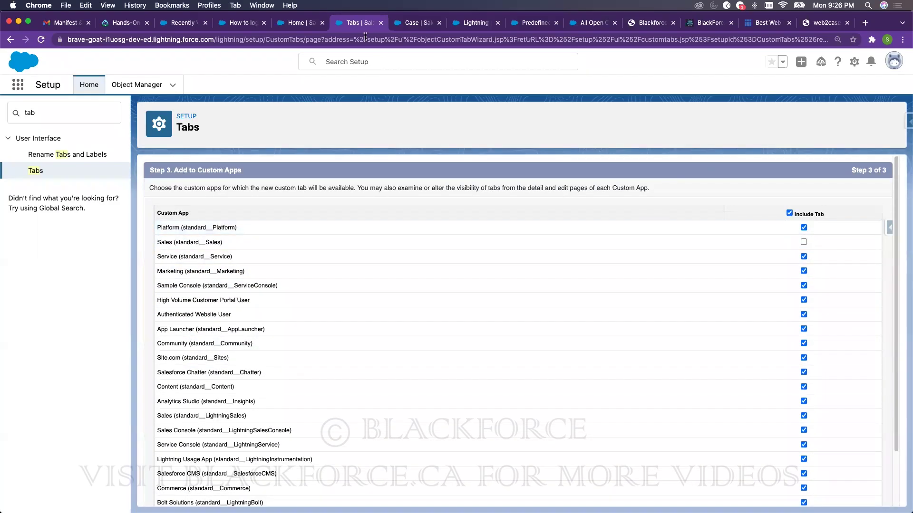
scroll(751, 276, "down", 2)
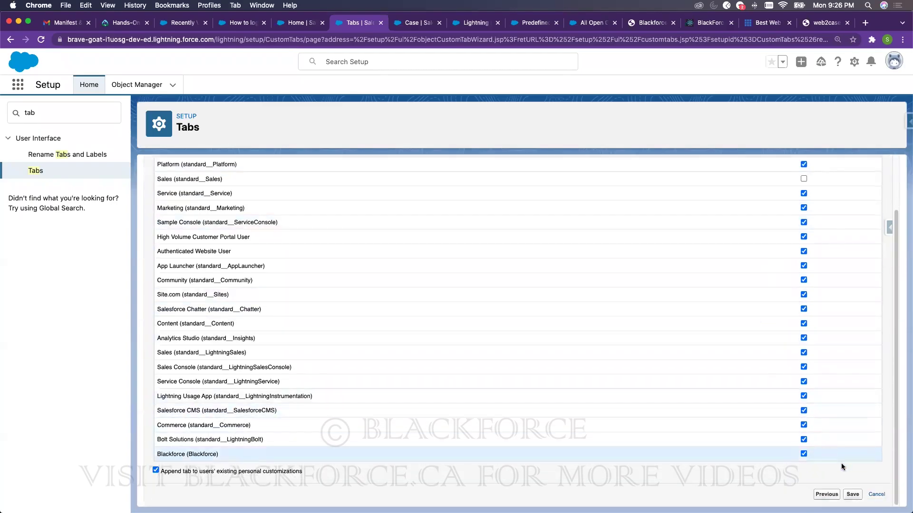
left_click(881, 495)
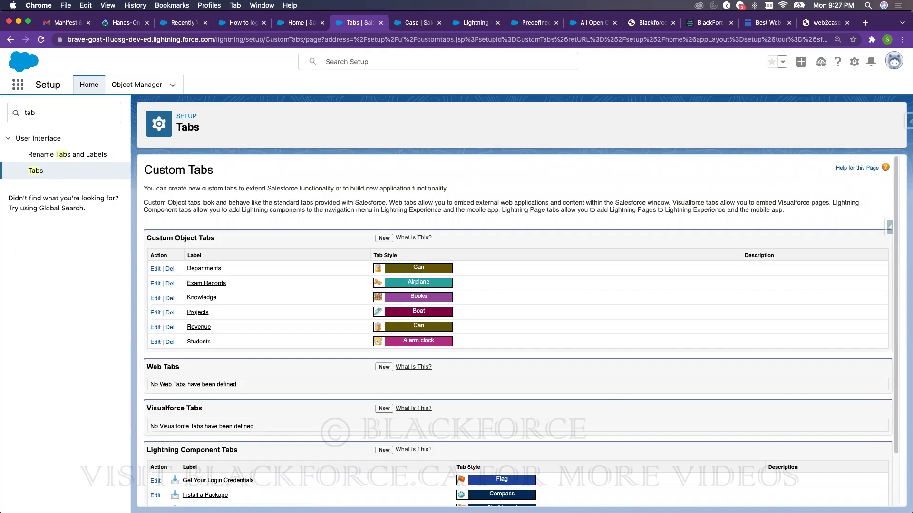
- Bring up the 'Home | Salesforce' browser tab showing the Sales app home page
left_click(298, 23)
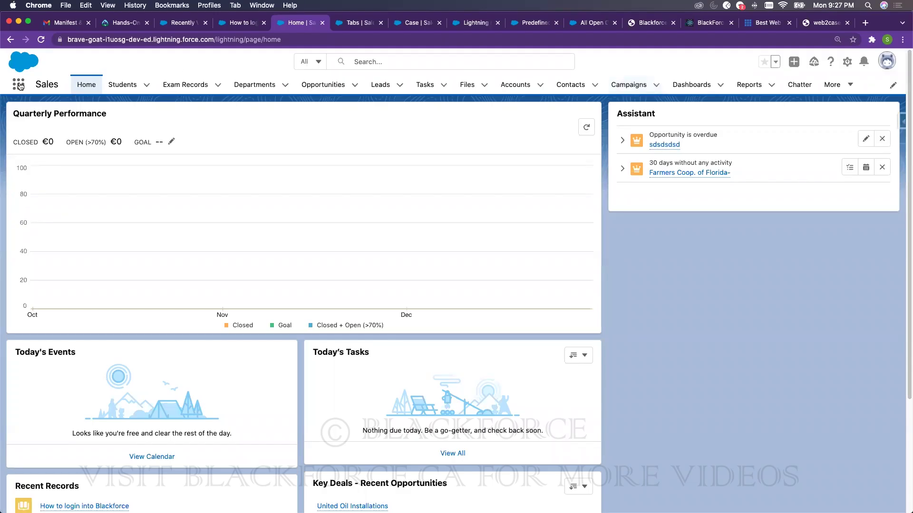
- Open Orders via an 'orde' search, cancel a new order, then open Setup's Object Manager
type("order")
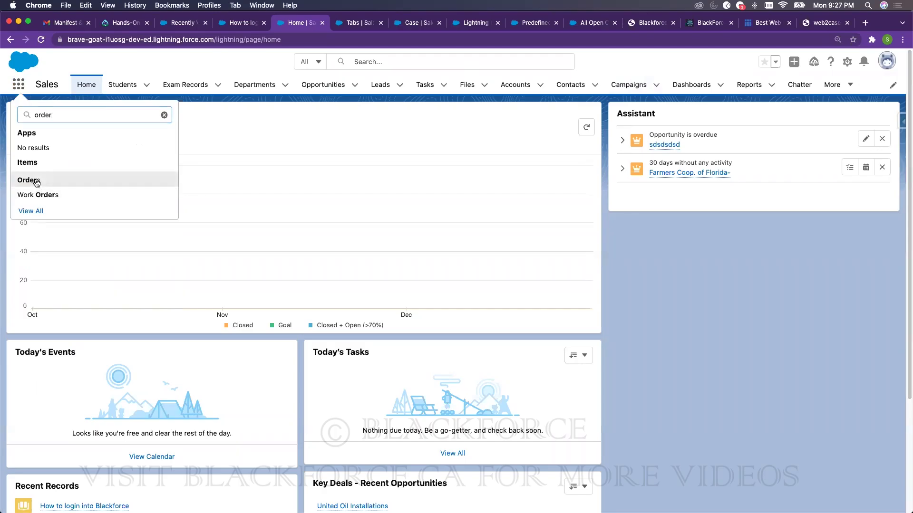
left_click(35, 180)
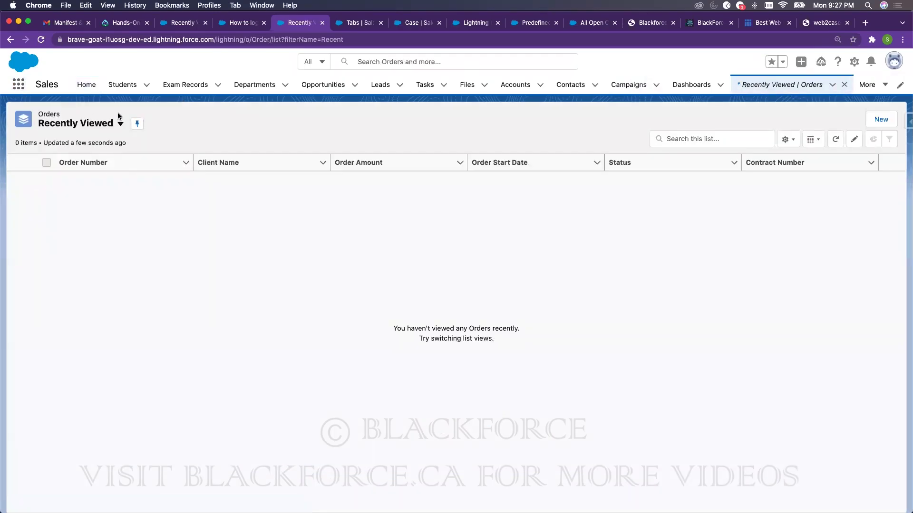
left_click(881, 120)
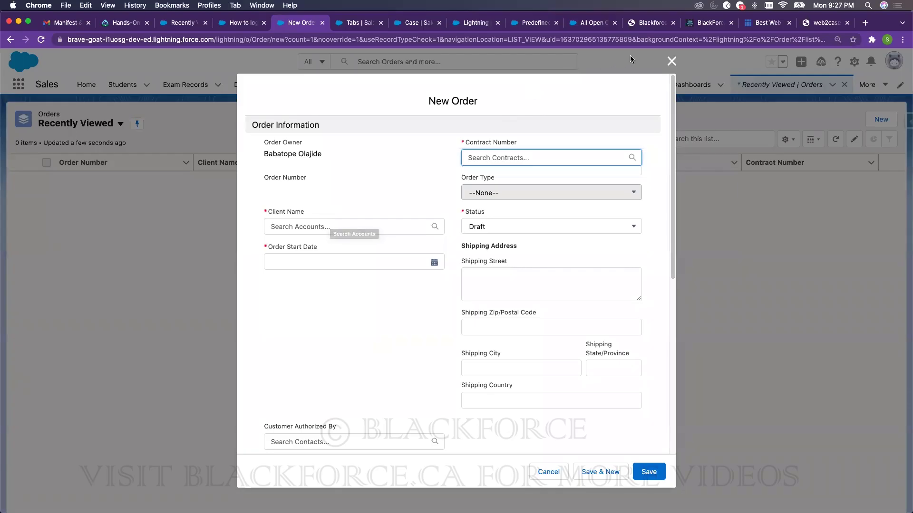
left_click(671, 60)
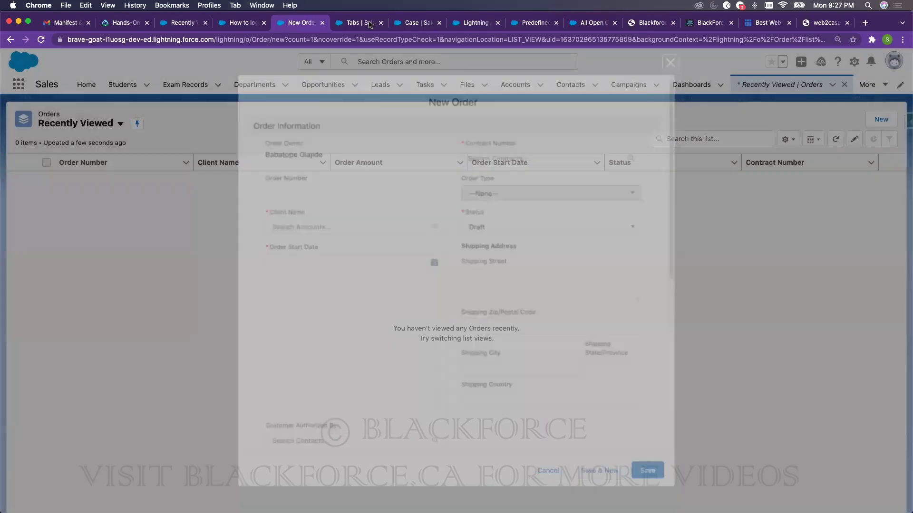
left_click(363, 23)
left_click(151, 85)
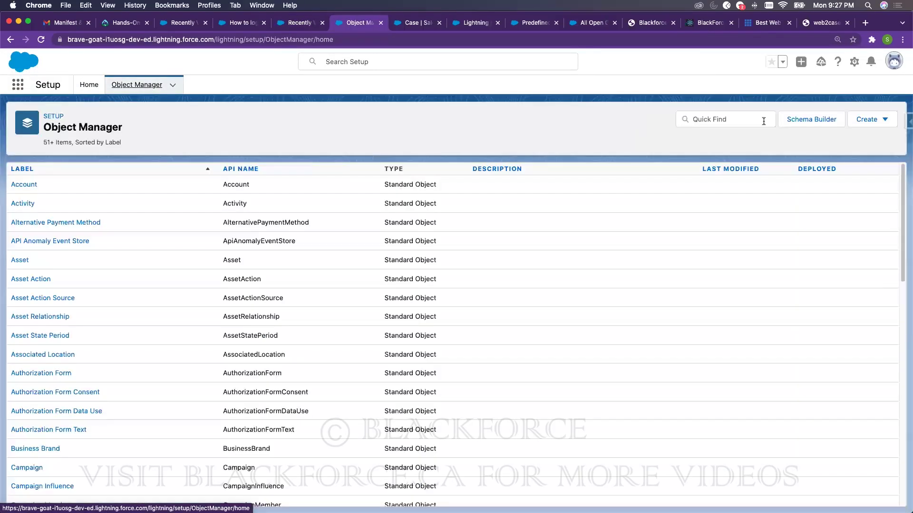
- Filter Object Manager by 'order' and highlight the Work Order Line Item label
left_click(723, 120)
type("Pru")
key("BackSpace")
key("BackSpace")
type("urc")
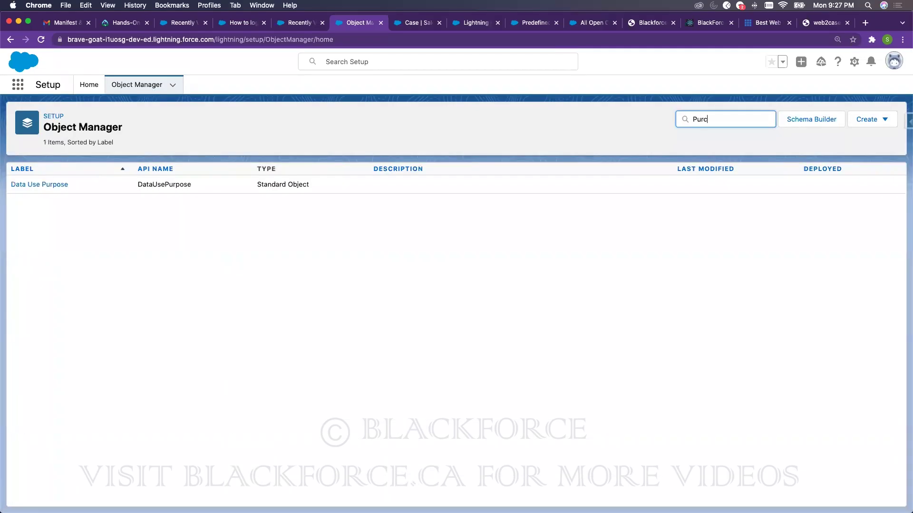
key("BackSpace")
key("BackSpace")
key("BackSpace")
key("BackSpace")
type("order")
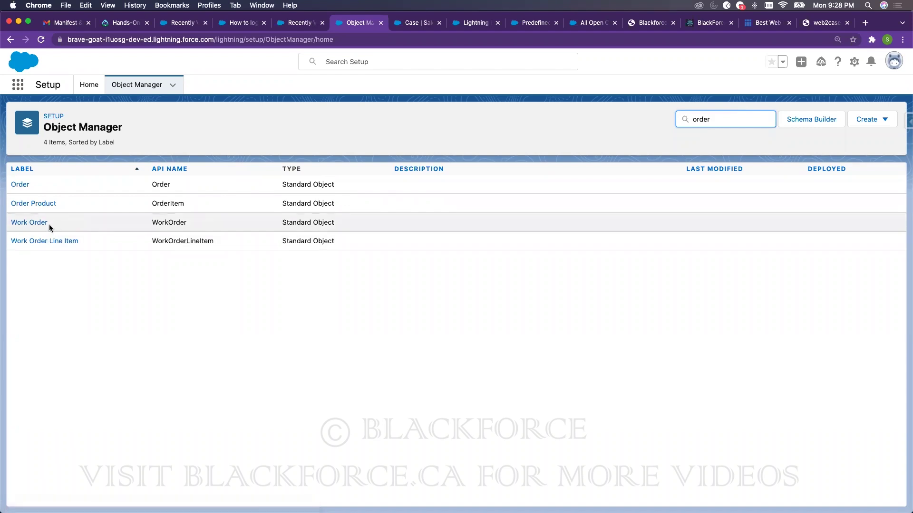
left_click_drag(81, 238, 18, 240)
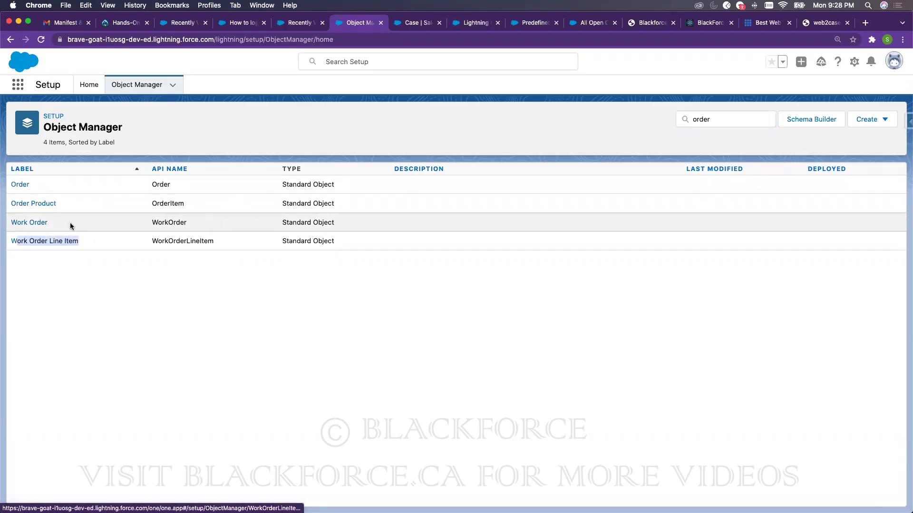
left_click_drag(84, 241, 18, 240)
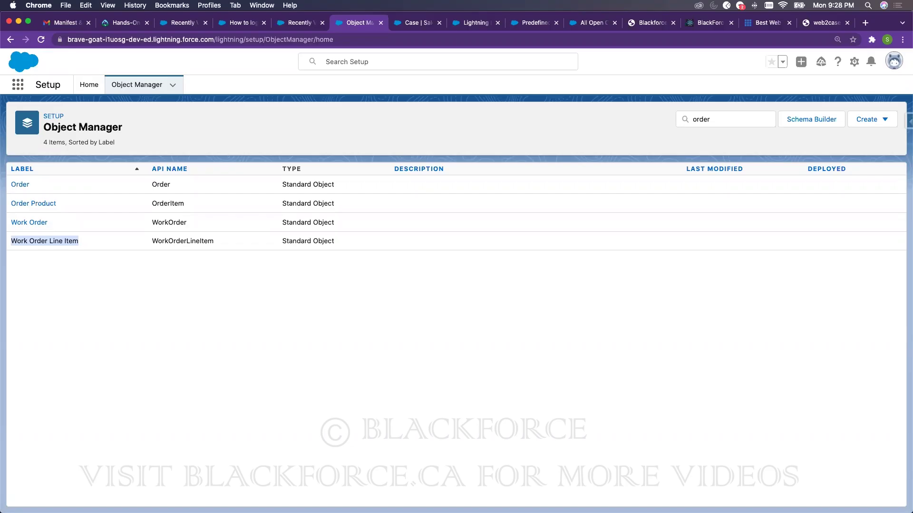
- Switch between the Orders and Object Manager browser tabs, ending on Orders with the App Launcher open
left_click(309, 24)
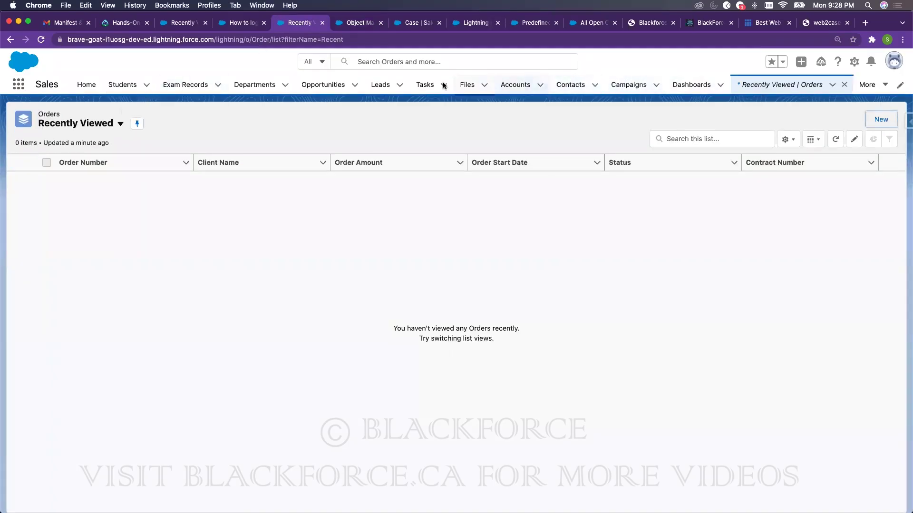
left_click(354, 23)
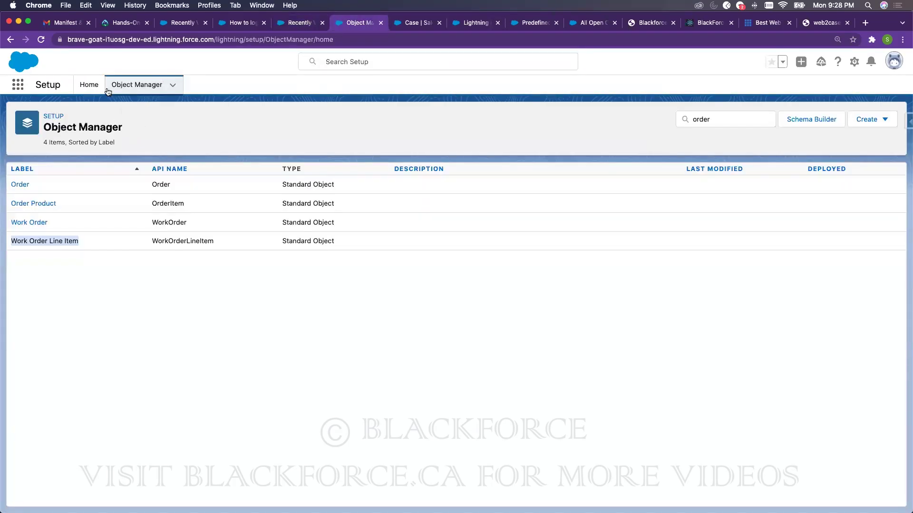
left_click(299, 23)
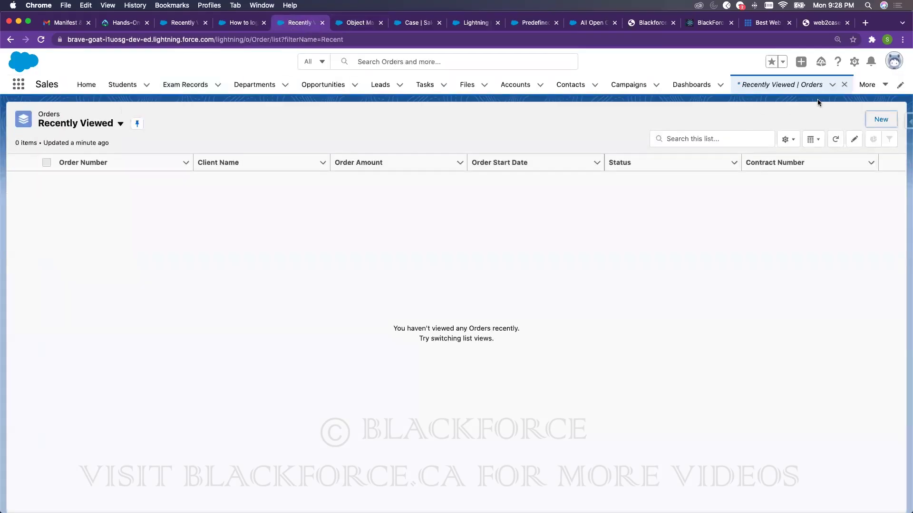
left_click(19, 83)
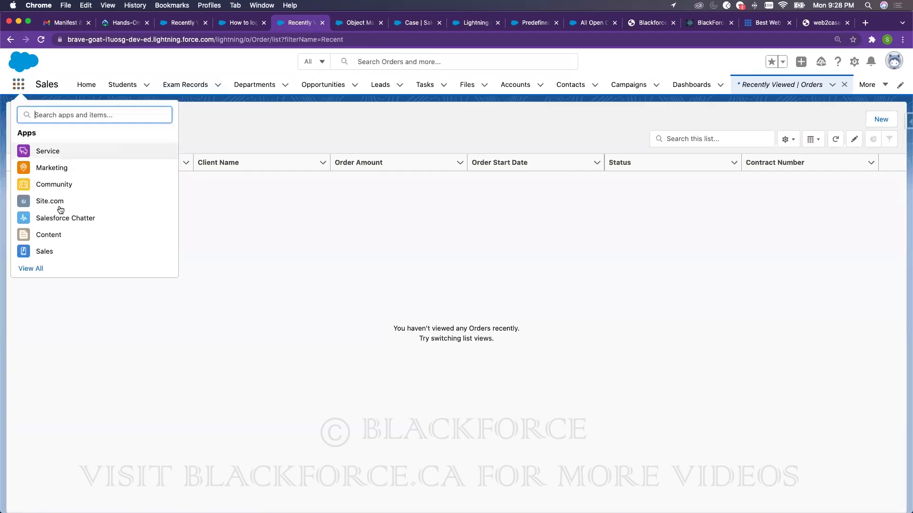
- In the Sales app, open case 00001035 from Cases under More
left_click(45, 252)
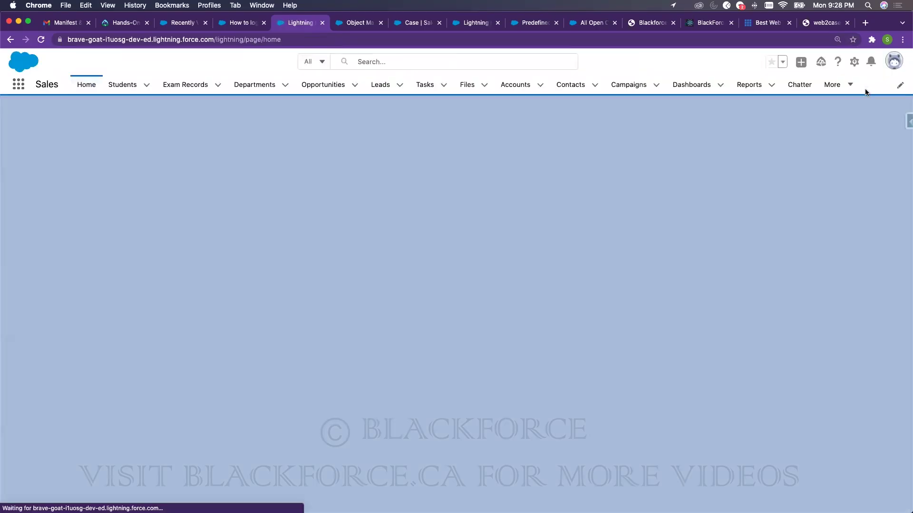
left_click(840, 85)
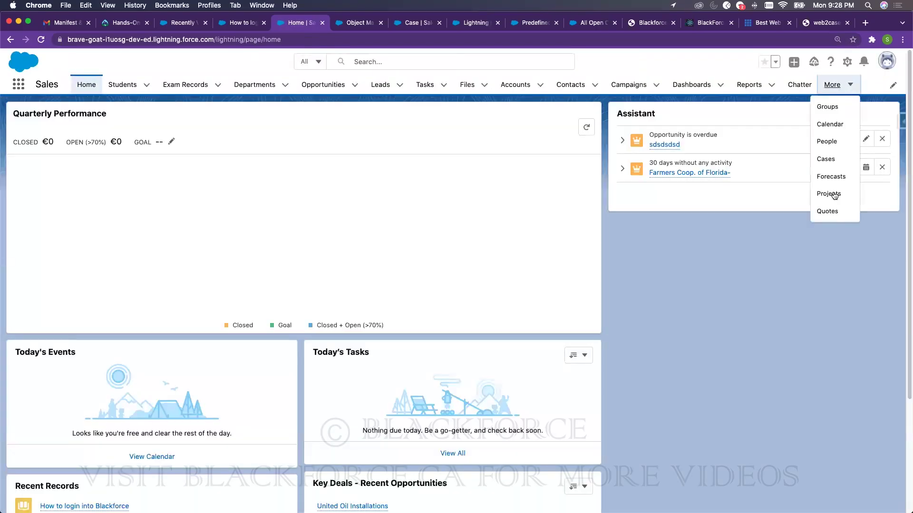
left_click(827, 159)
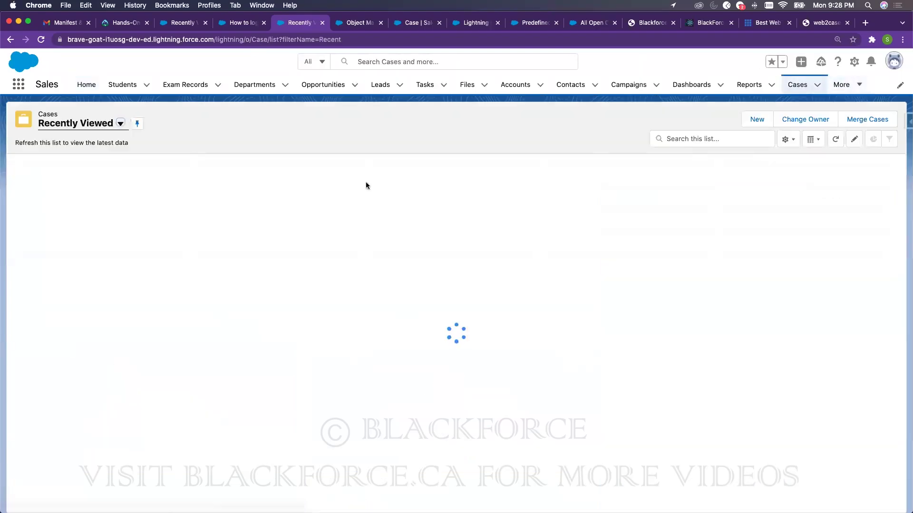
left_click(62, 180)
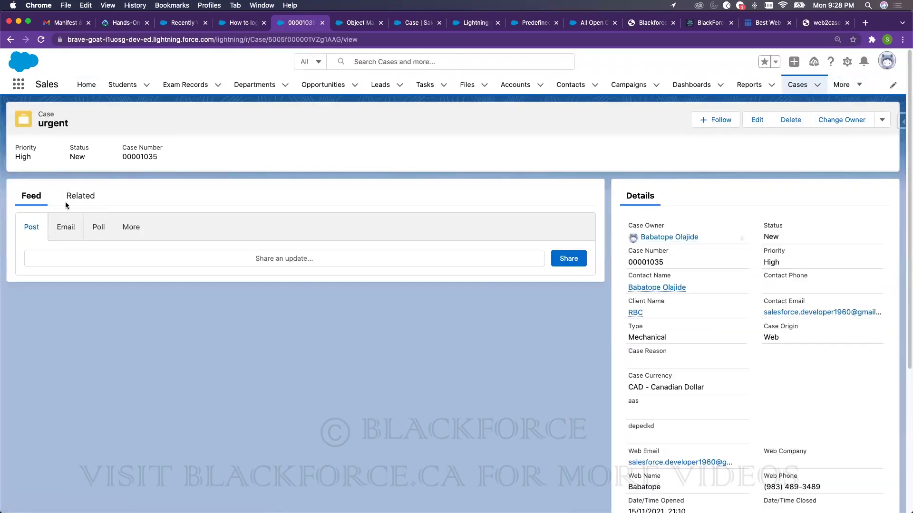
- Start a new Case Contact Role with the suggested contact, then go to Setup Home
left_click(87, 199)
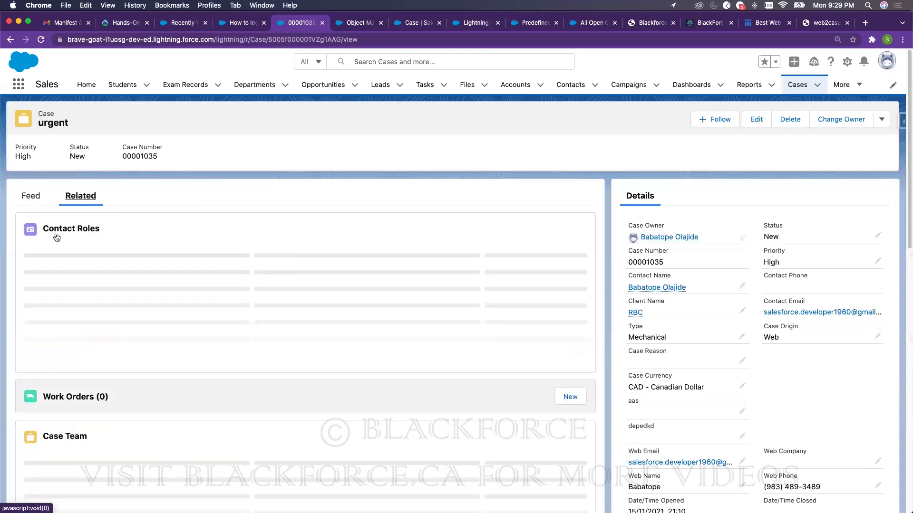
left_click(573, 230)
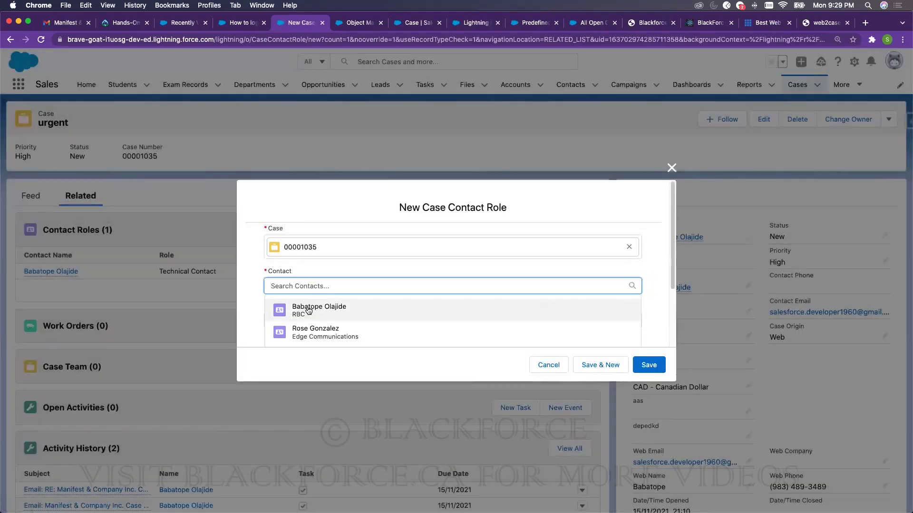
left_click(314, 306)
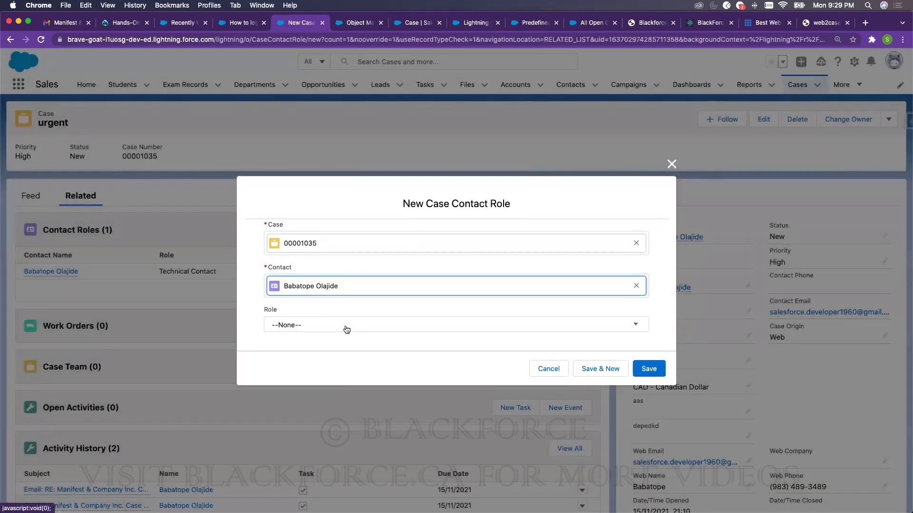
left_click(347, 325)
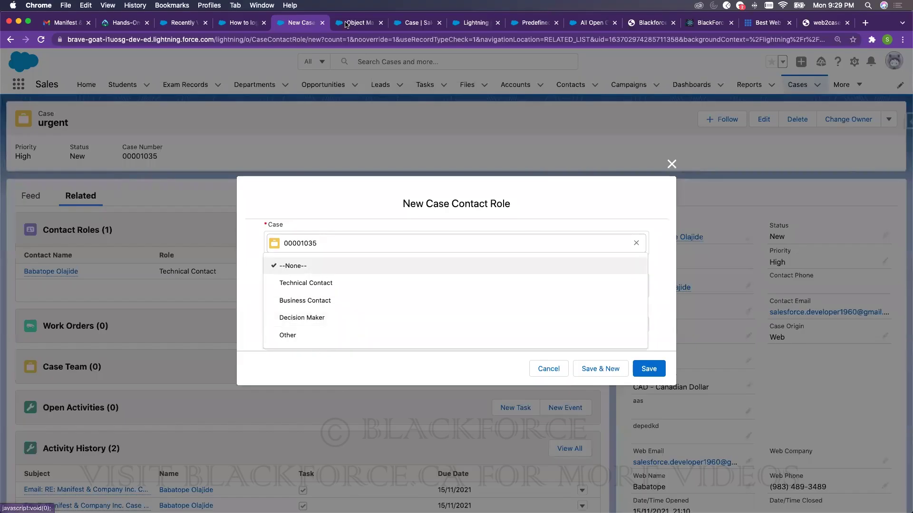
left_click(349, 23)
left_click(89, 85)
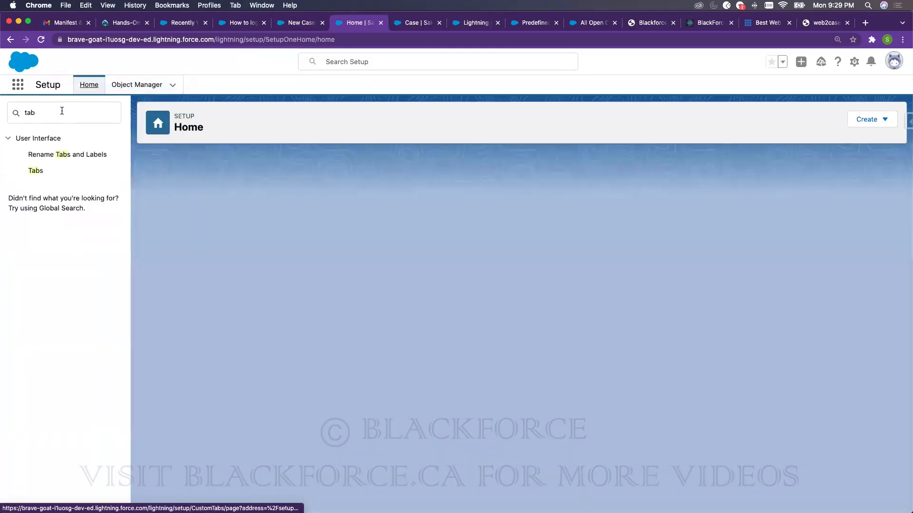
- Check the Contact Roles on Cases picklist values via Quick Find 'contact', then return to the form
type("contact")
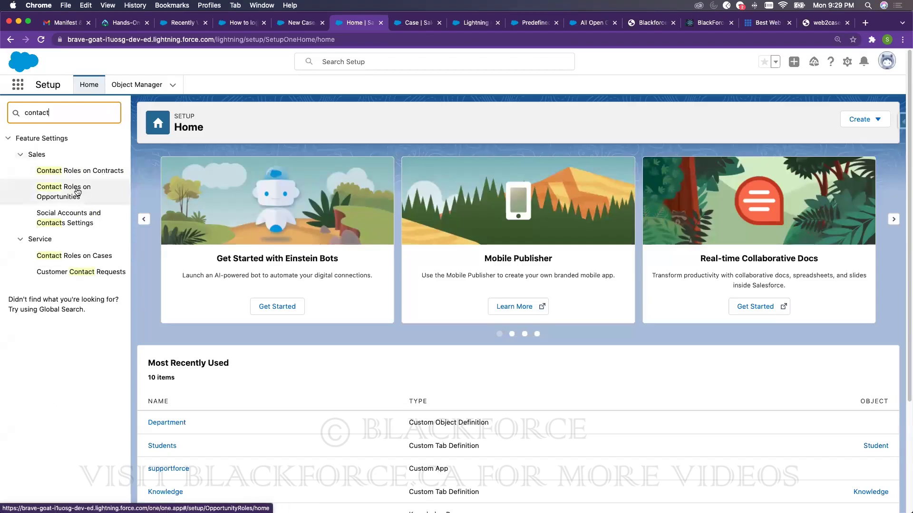
left_click(76, 257)
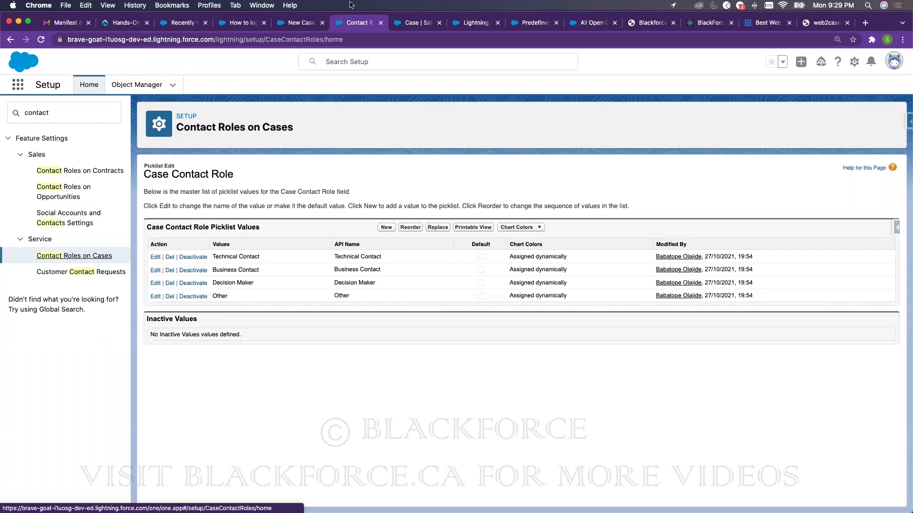
left_click(295, 23)
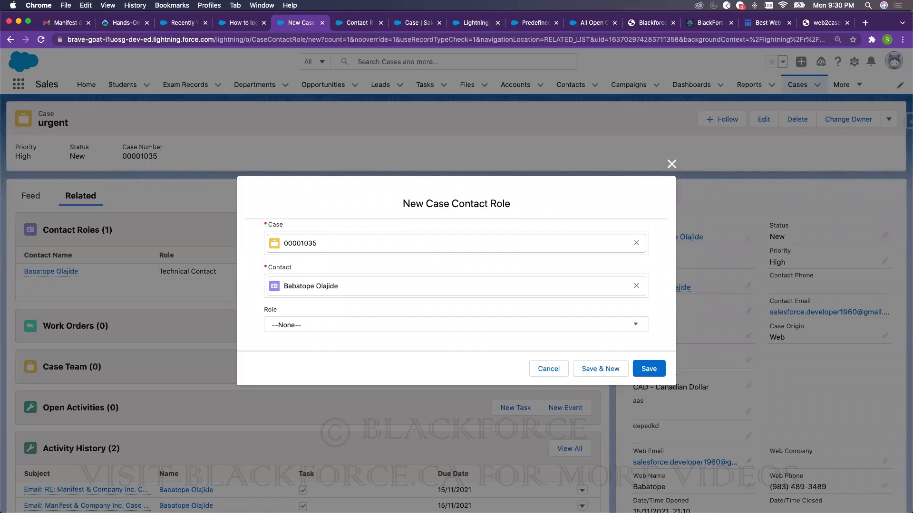
- Cancel the contact role form, then open the case Feed and start a new post
left_click(671, 164)
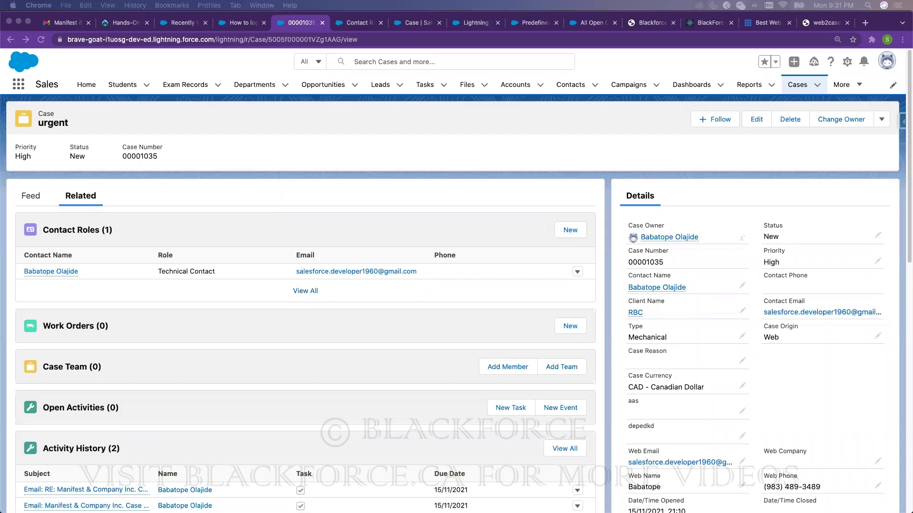
left_click(433, 175)
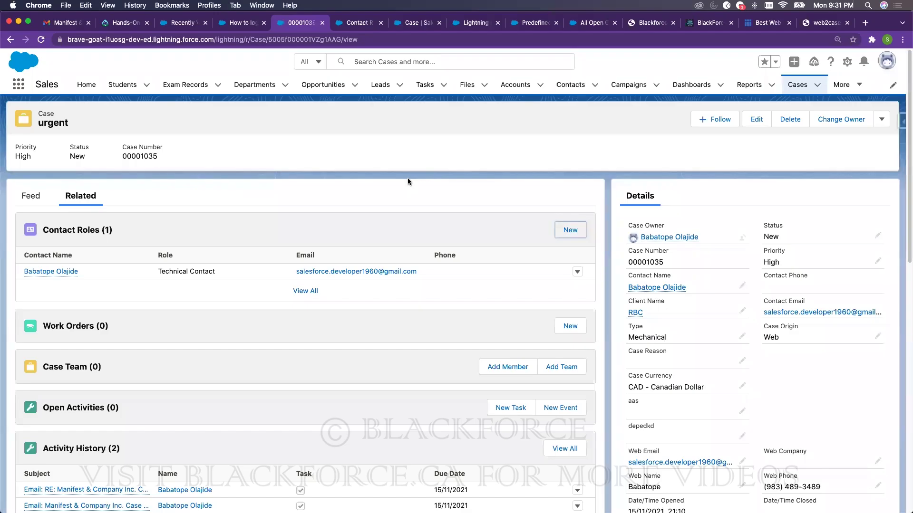
left_click(34, 198)
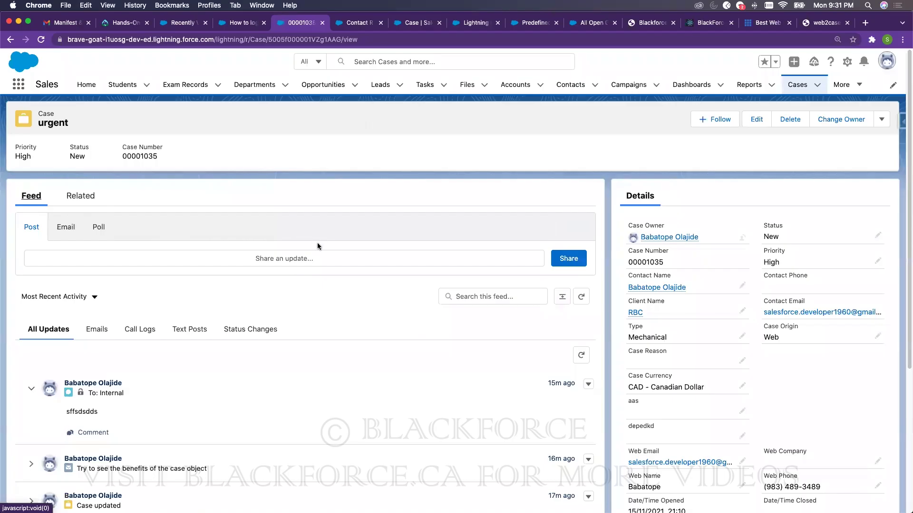
left_click(281, 258)
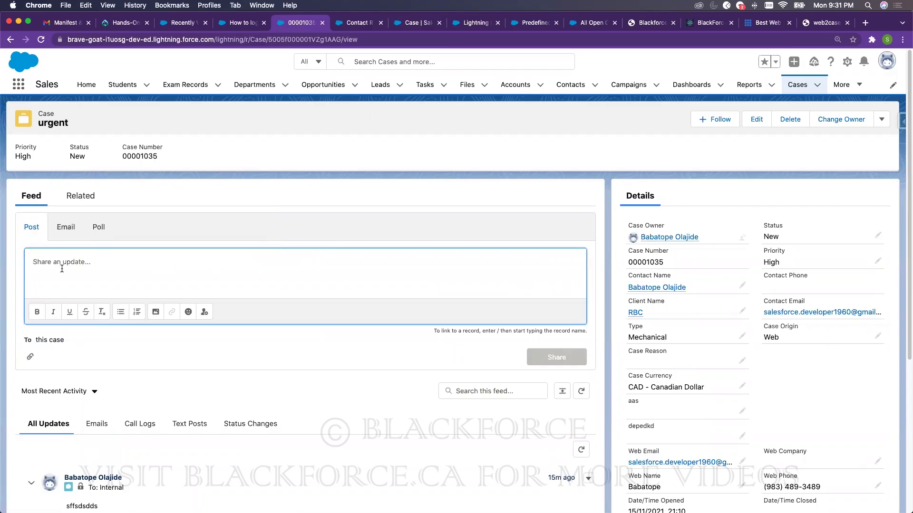
type("@")
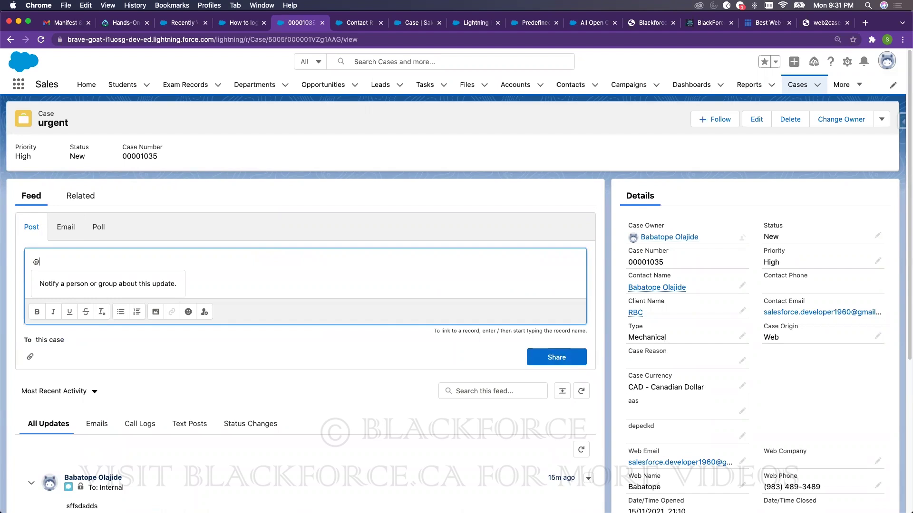
type("baba")
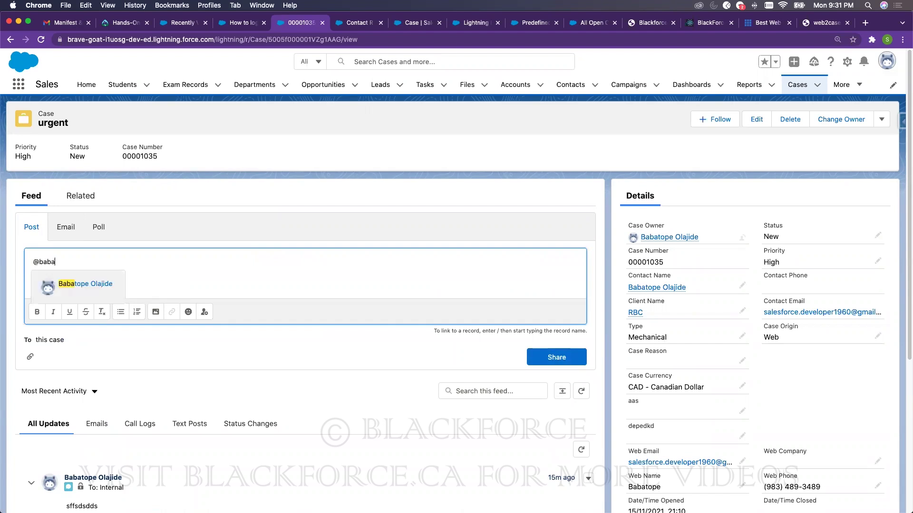
left_click(93, 285)
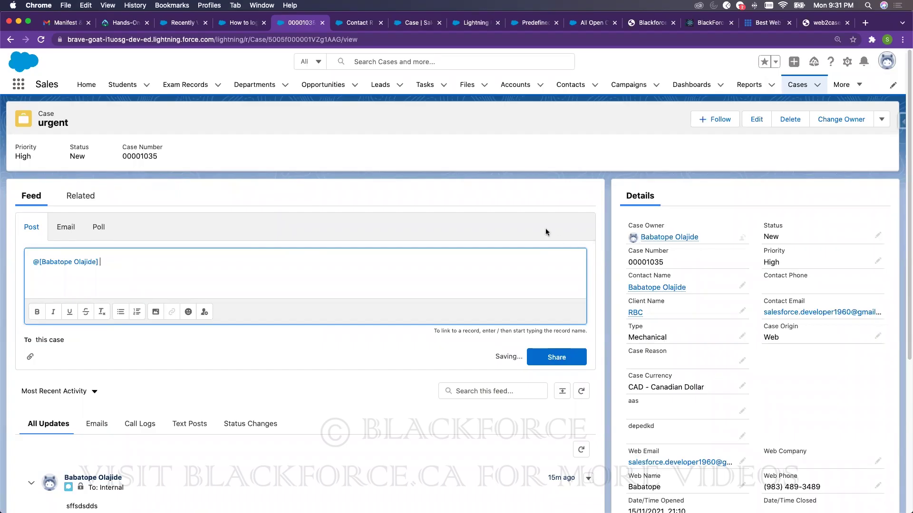
- Check Company Information in Setup (Chatter Free: 5,000 total, 4,999 remaining), then return to the case
left_click(367, 25)
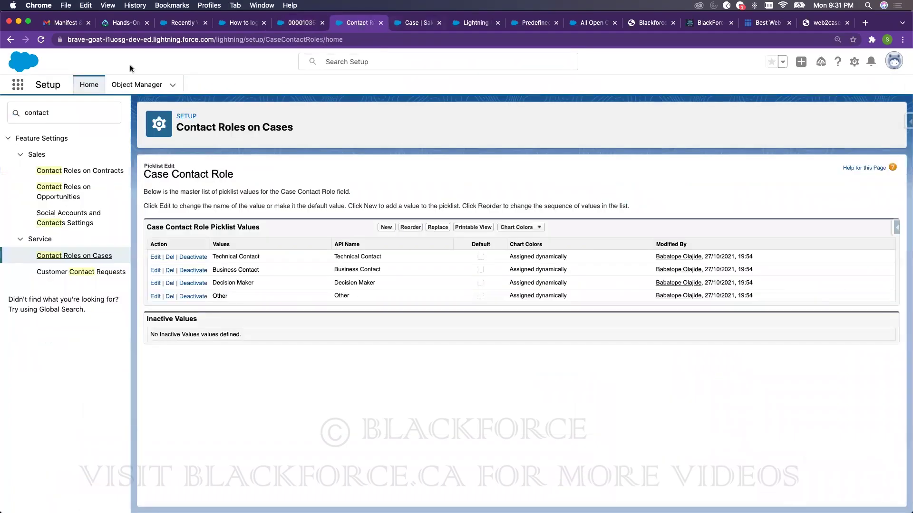
double_click(84, 110)
type("contact")
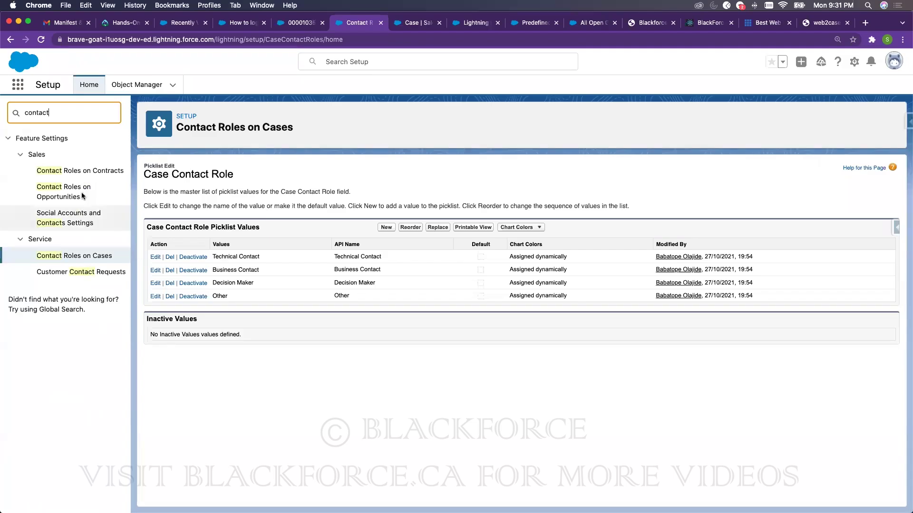
double_click(62, 110)
type("company")
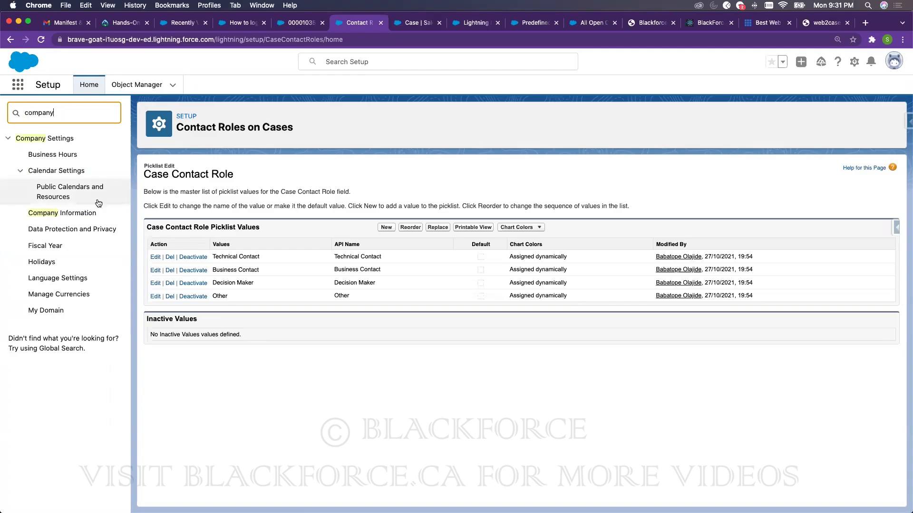
left_click(76, 214)
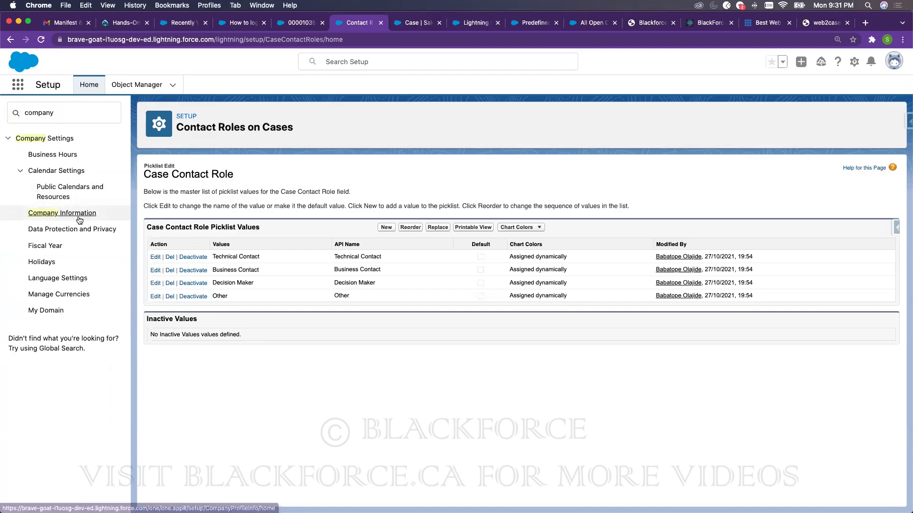
scroll(591, 401, "down", 5)
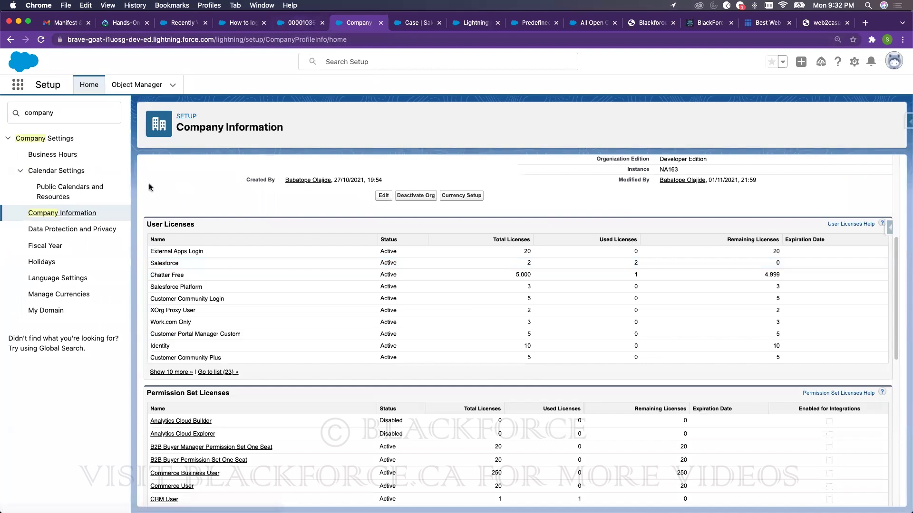
key("ctrl+shift+Tab")
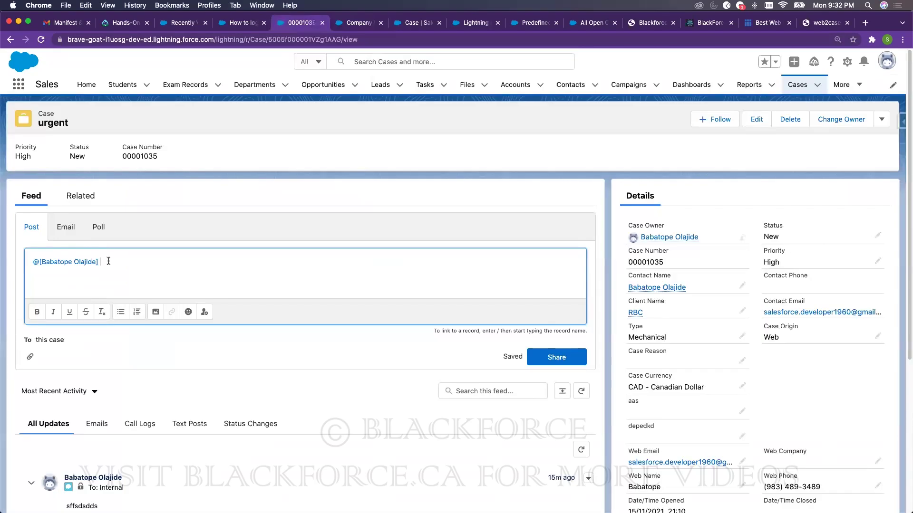
left_click_drag(103, 261, 32, 248)
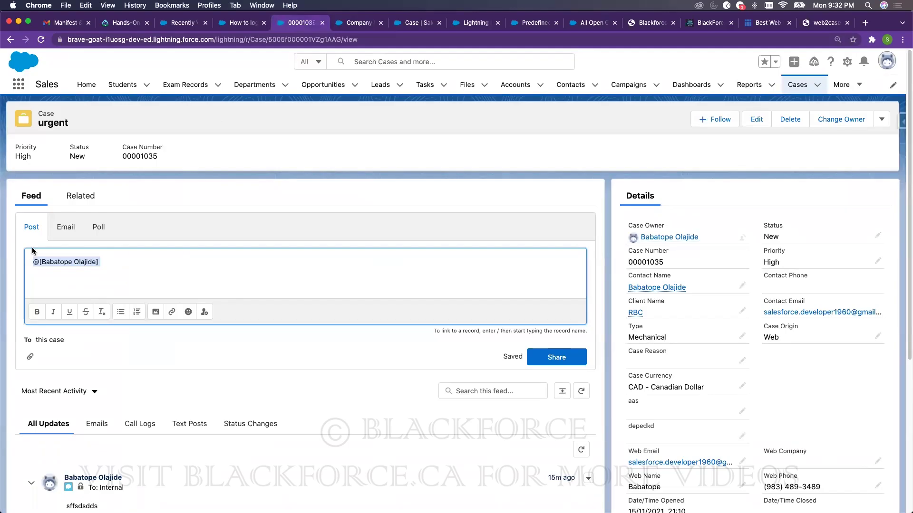
key("BackSpace")
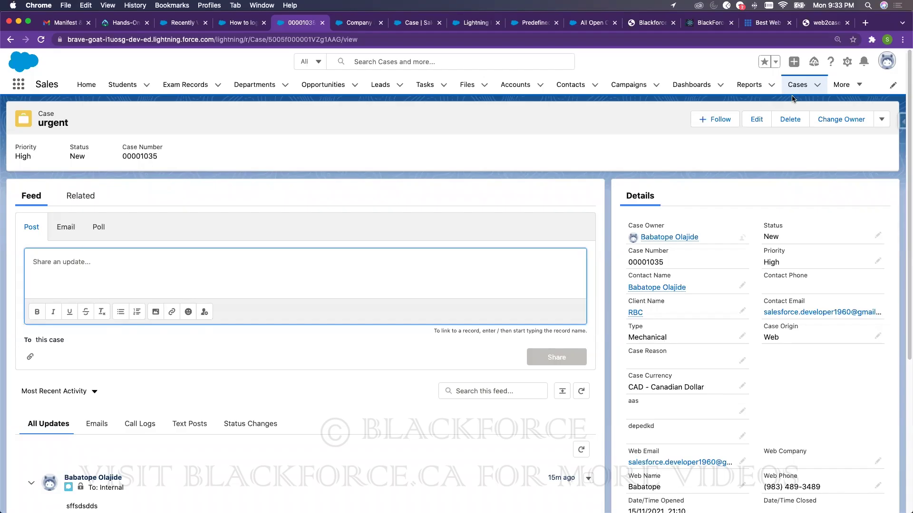
- Open Chatter from the More navigation menu and reload its empty Company Highlights feed
left_click(845, 85)
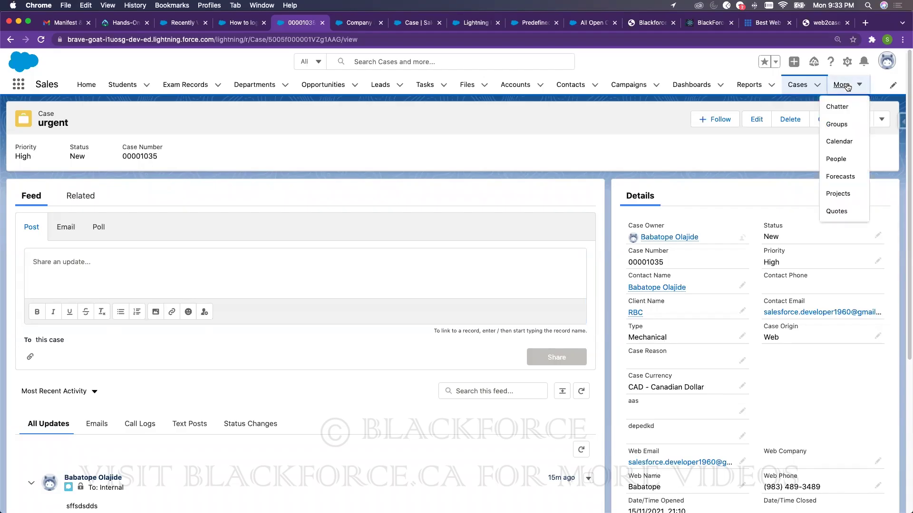
left_click(837, 107)
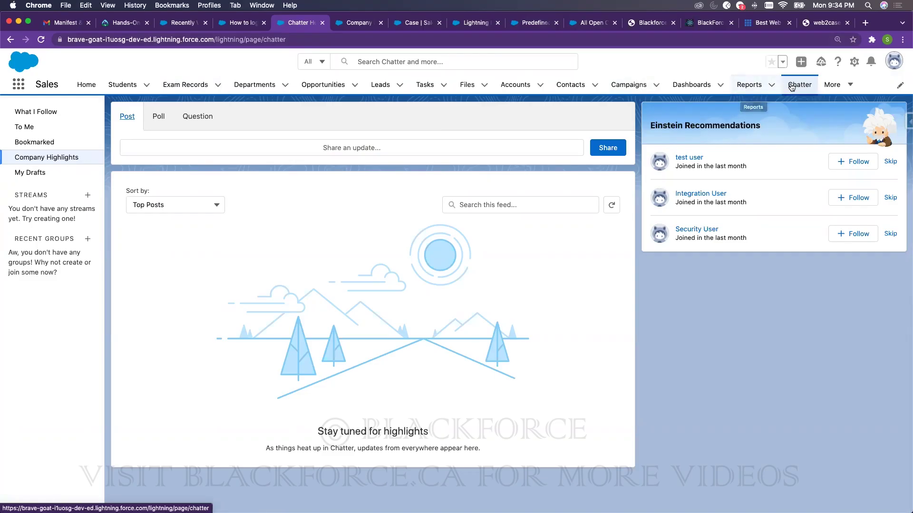
left_click(792, 87)
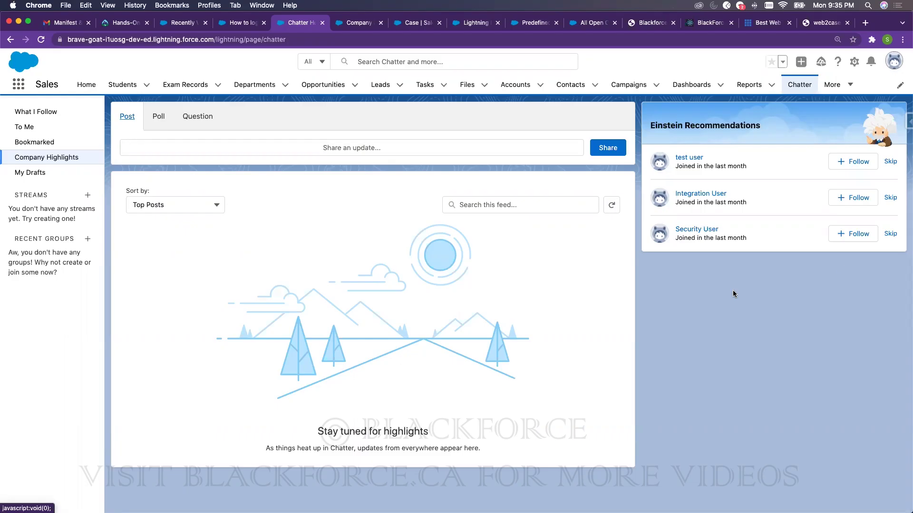
- Google 'sales cloud licence' and open the Salesforce Sales Cloud Pricing & Editions result
left_click(824, 27)
left_click(733, 39)
type("sales cloud licence")
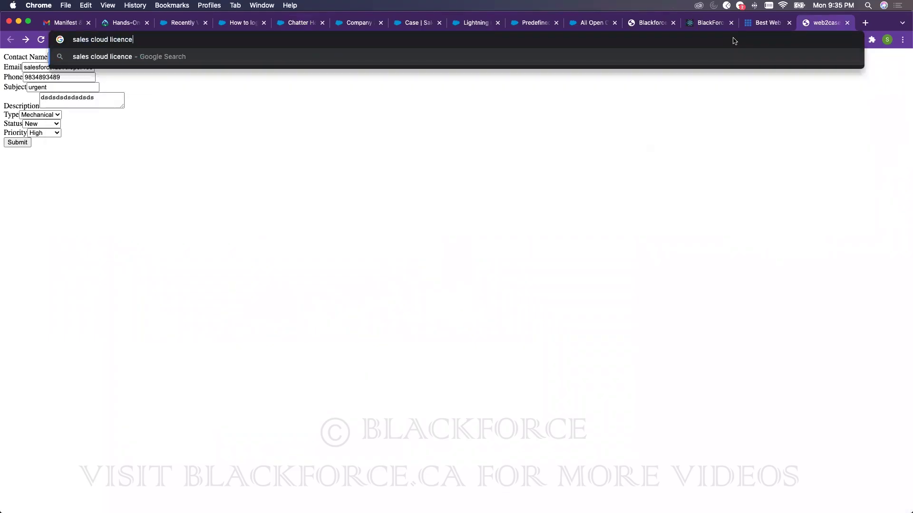
key("Return")
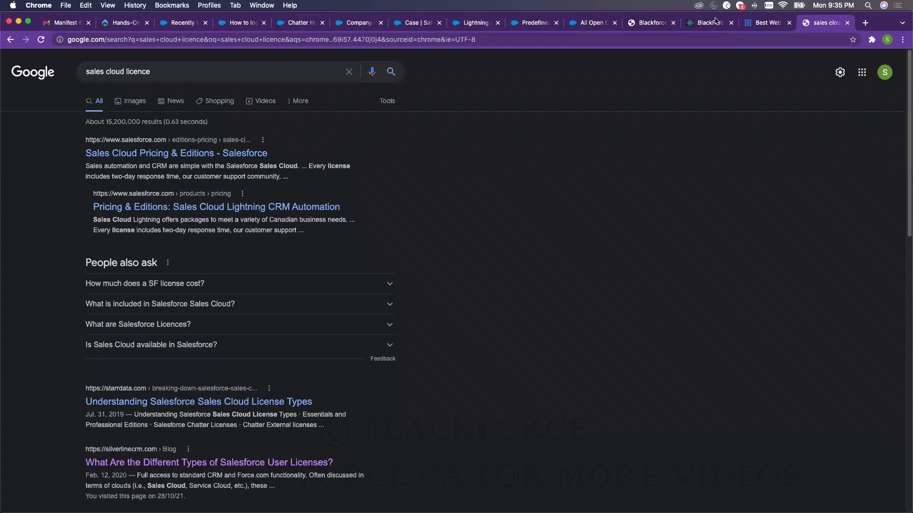
left_click(145, 158)
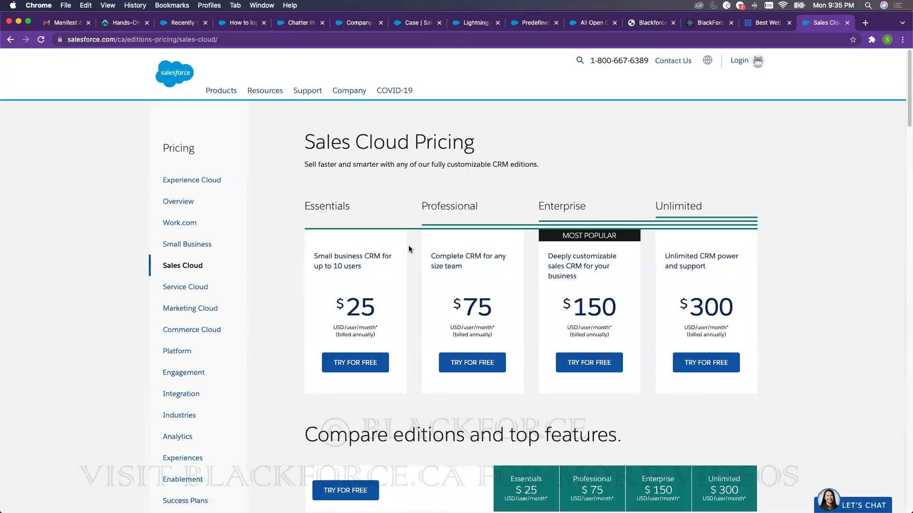
- Highlight the Essentials $25 per user per month price and scroll down to the comparison table
mouse_move(346, 307)
left_mouse_down()
mouse_move(375, 302)
mouse_move(352, 302)
left_mouse_up()
left_click(374, 304)
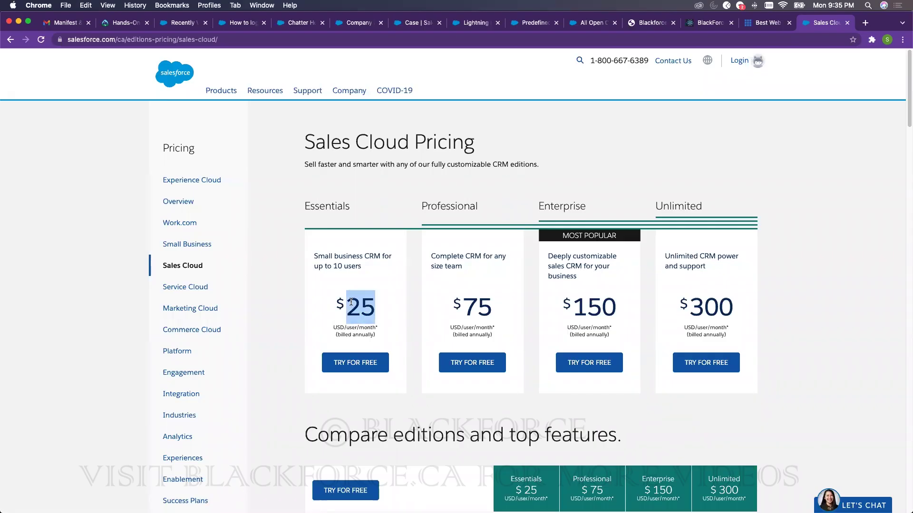
scroll(375, 309, "down", 5)
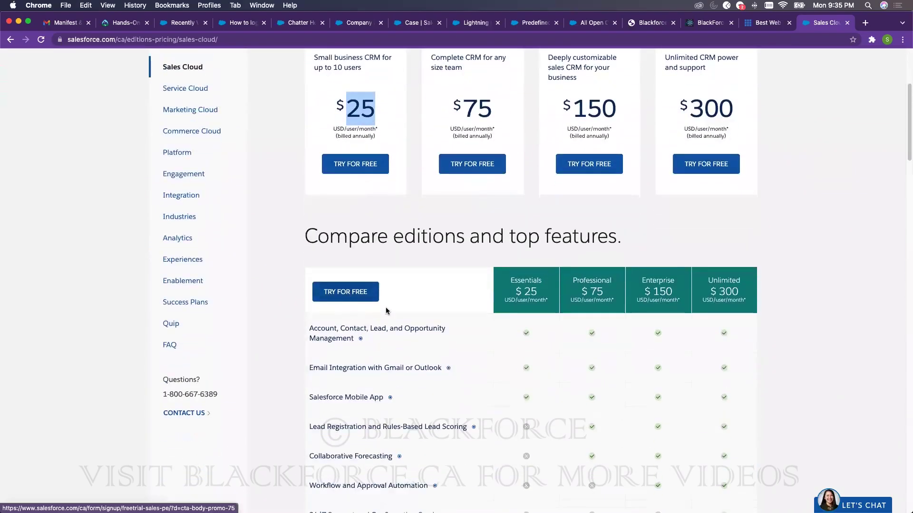
scroll(386, 311, "down", 2)
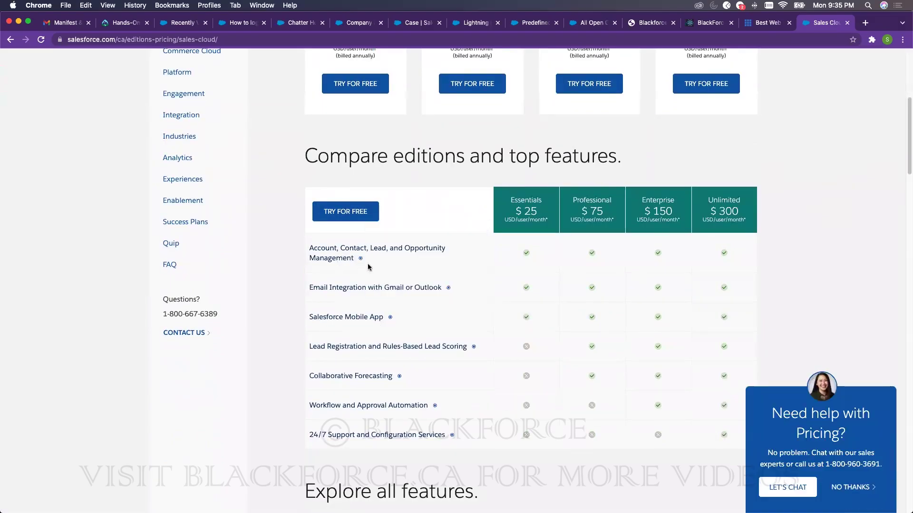
scroll(375, 290, "down", 2)
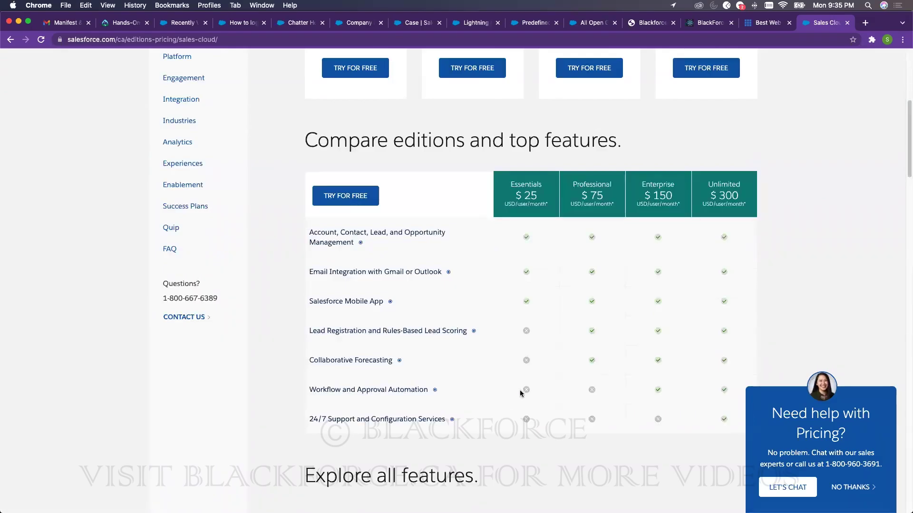
scroll(520, 383, "down", 2)
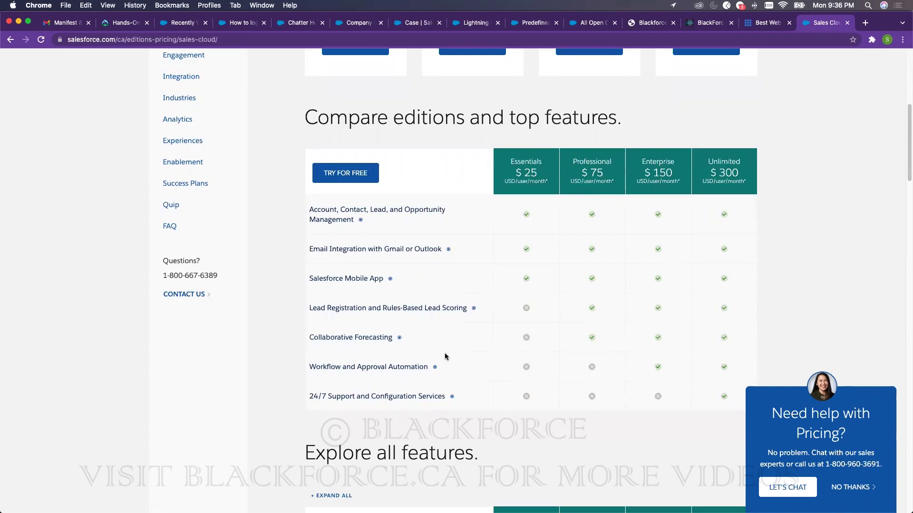
scroll(447, 354, "down", 5)
scroll(455, 348, "down", 3)
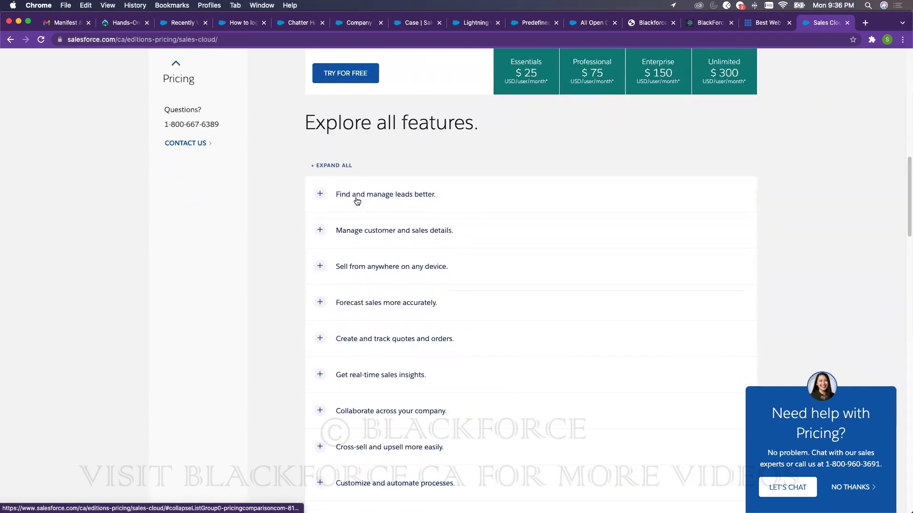
- Expand the 'Find and manage leads better' features per edition, then scroll back up
left_click(357, 199)
scroll(455, 228, "down", 5)
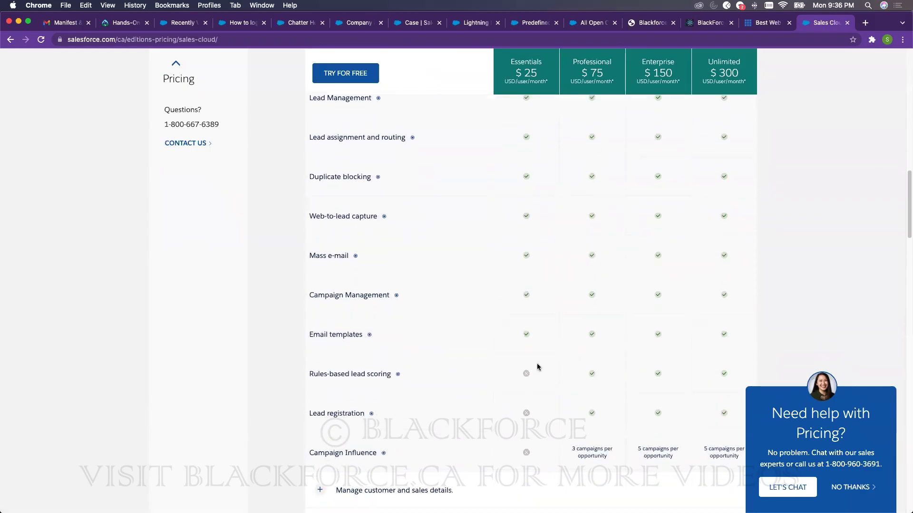
scroll(569, 217, "down", 1)
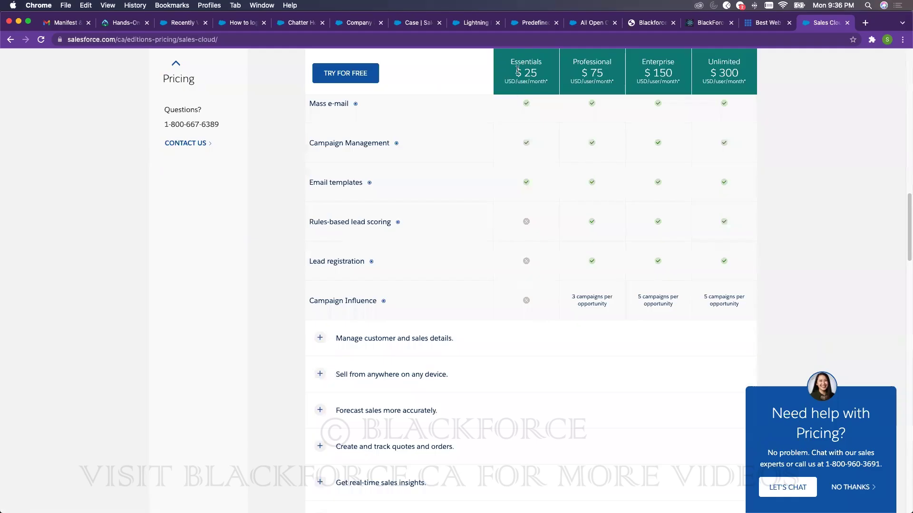
scroll(518, 281, "down", 10)
scroll(507, 280, "up", 15)
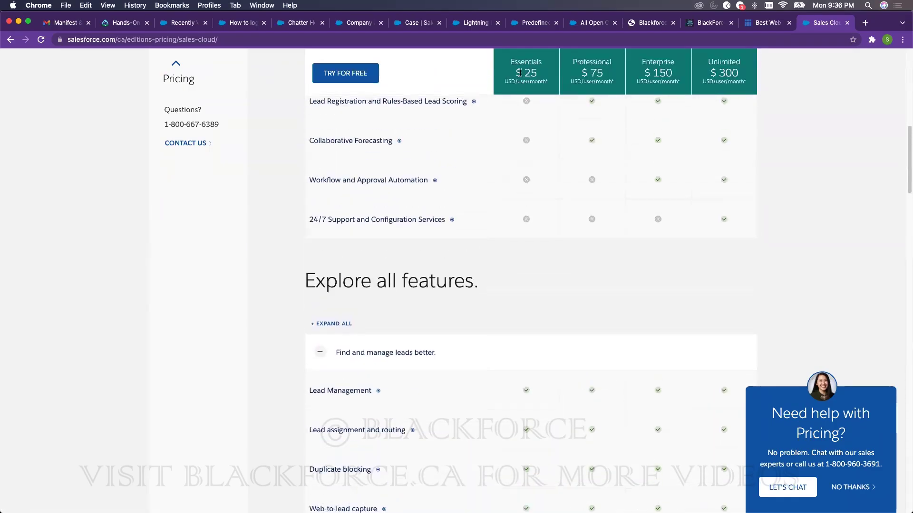
scroll(521, 187, "up", 10)
scroll(519, 180, "up", 2)
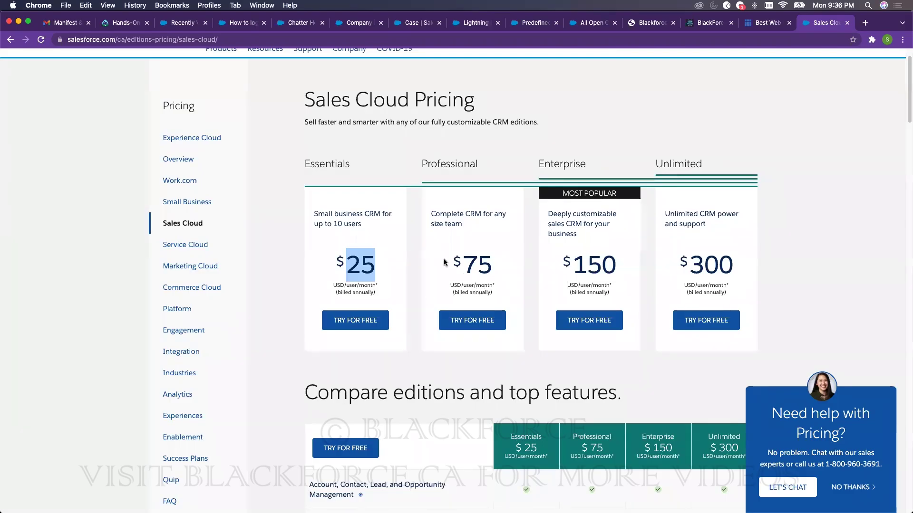
double_click(335, 212)
triple_click(334, 213)
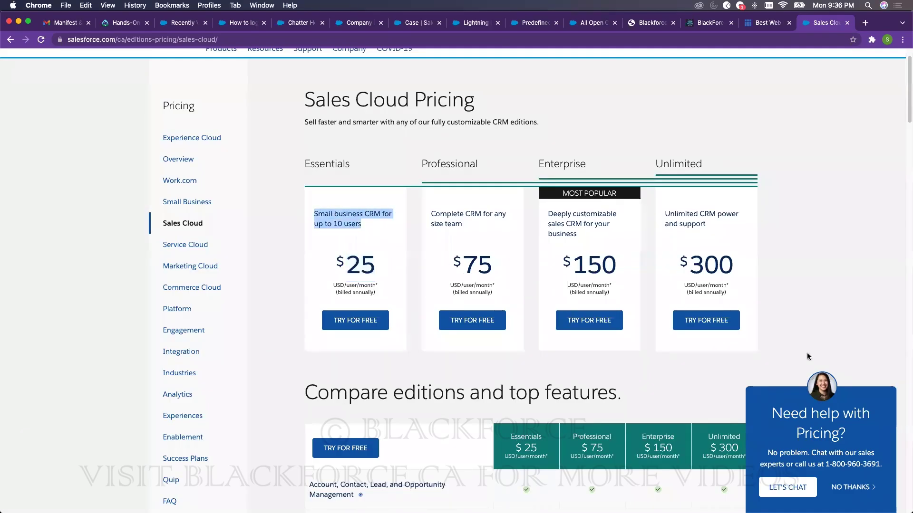
left_click(836, 487)
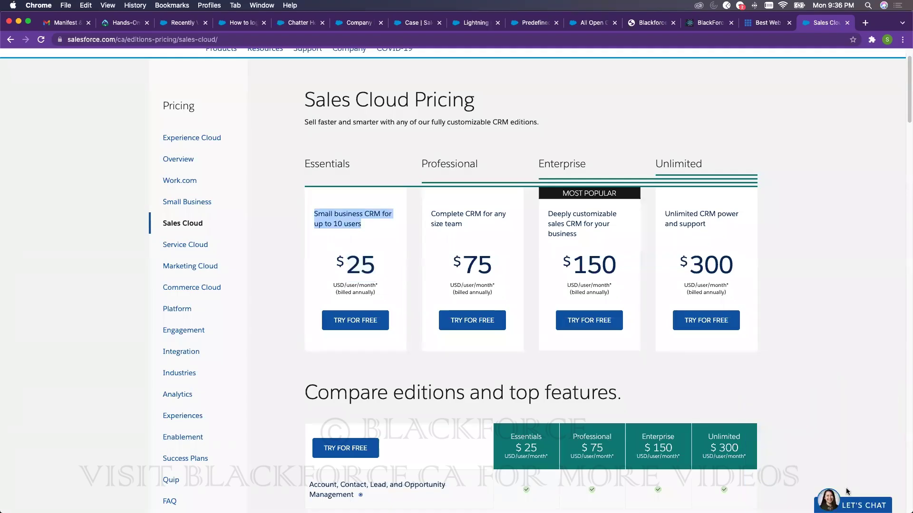
left_click(350, 222)
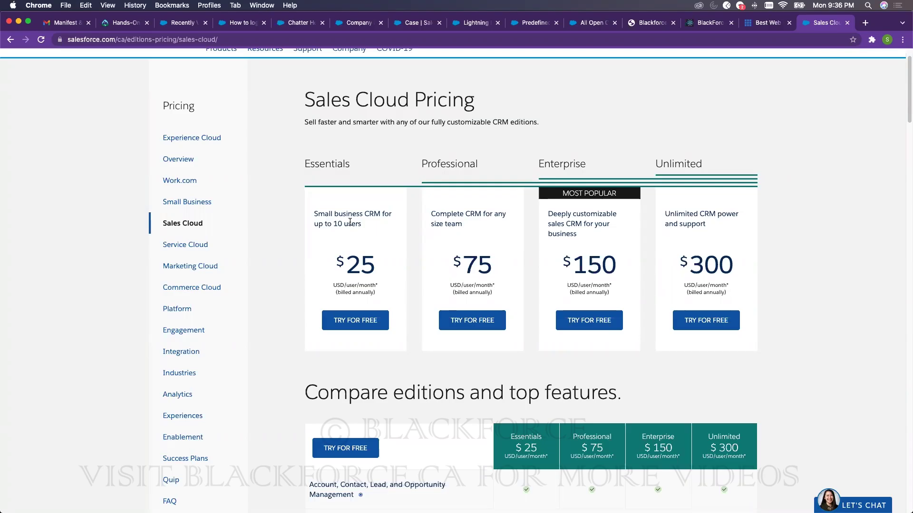
left_click_drag(375, 263, 347, 261)
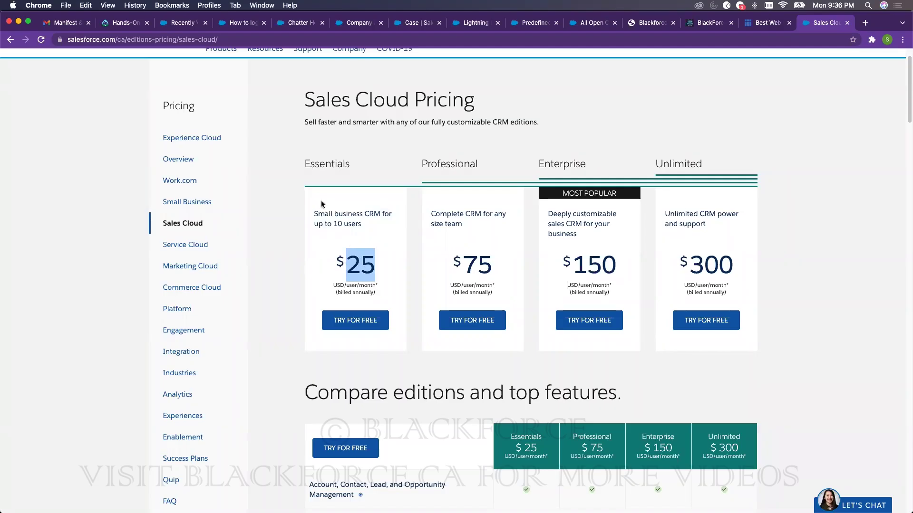
left_click_drag(298, 89, 798, 229)
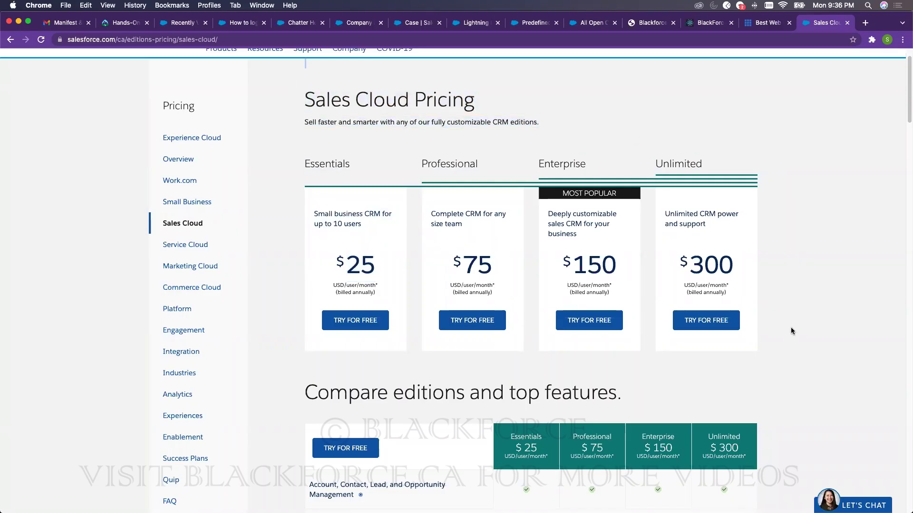
left_click_drag(792, 330, 745, 333)
left_click(779, 303)
left_click_drag(462, 262, 484, 261)
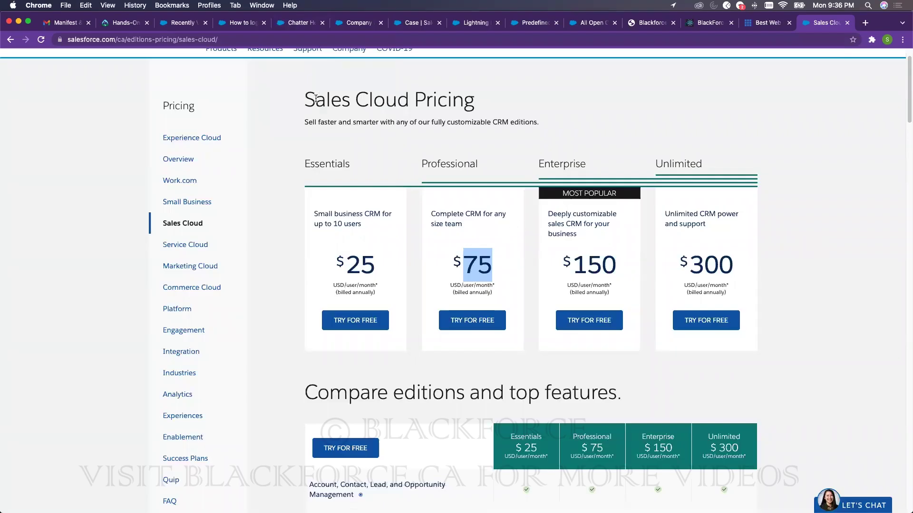
left_click_drag(304, 98, 736, 259)
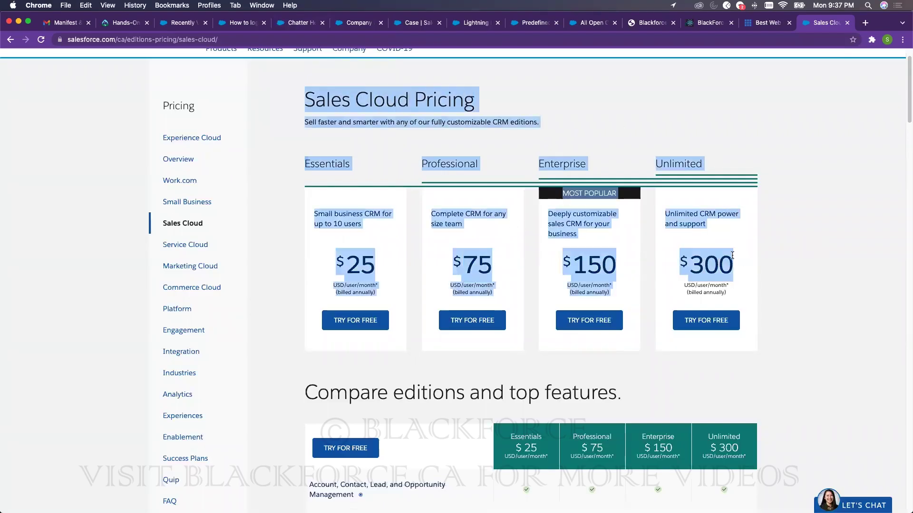
left_click(374, 161)
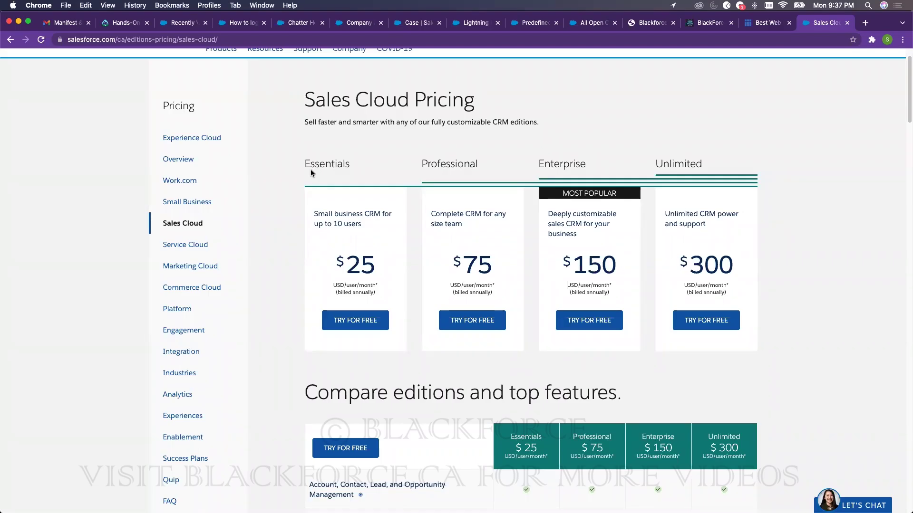
double_click(321, 162)
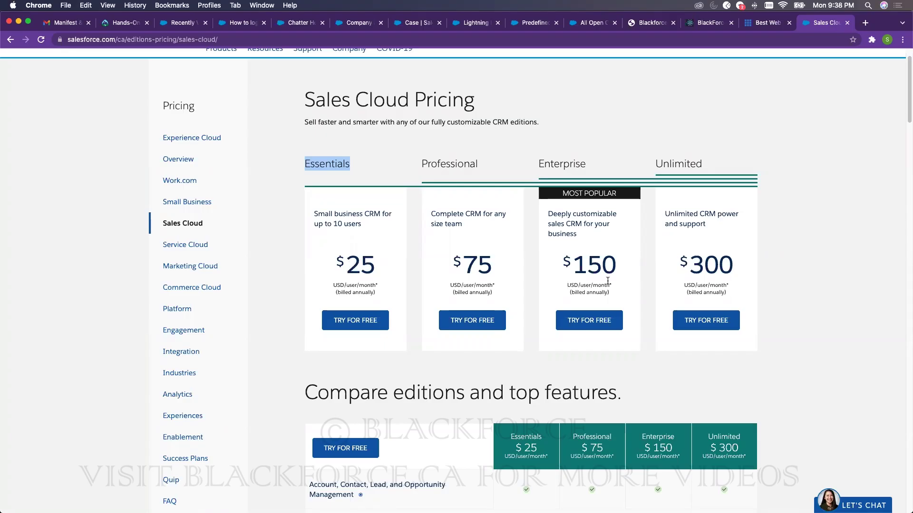
left_click_drag(692, 265, 728, 265)
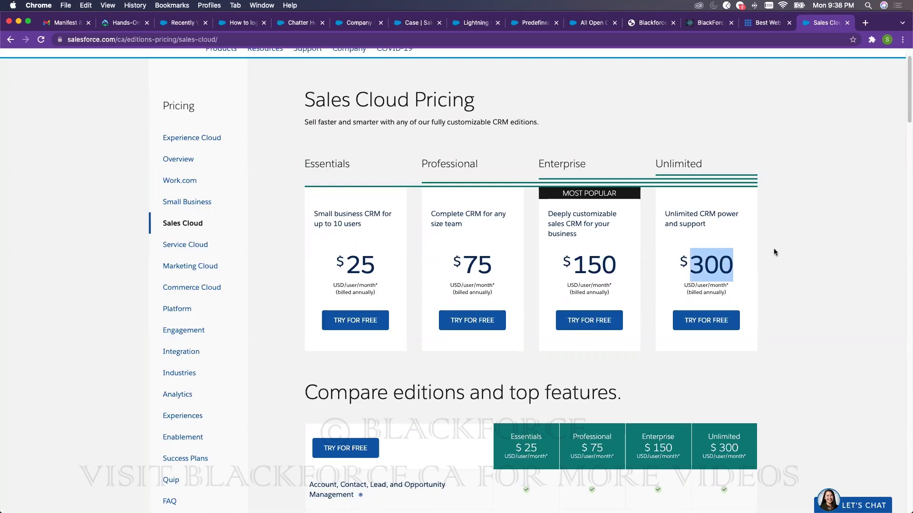
left_click(306, 163)
left_click_drag(305, 163, 355, 165)
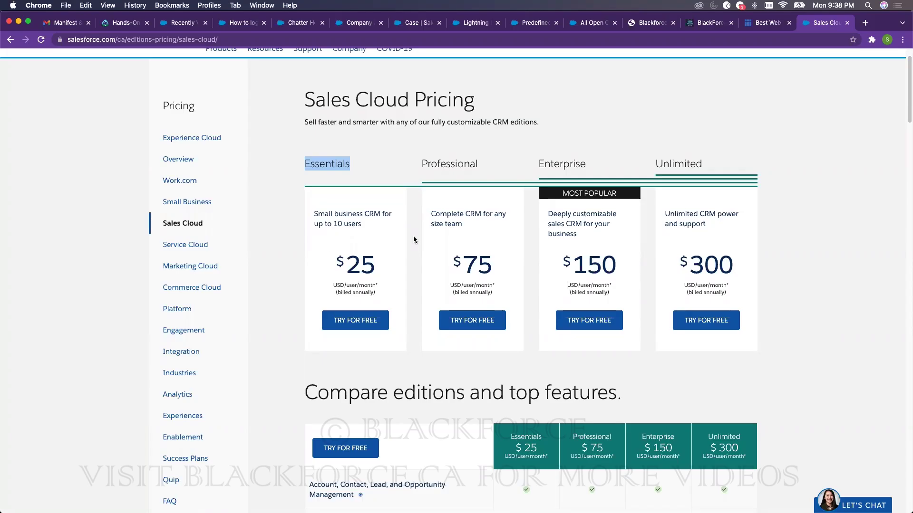
left_click(364, 174)
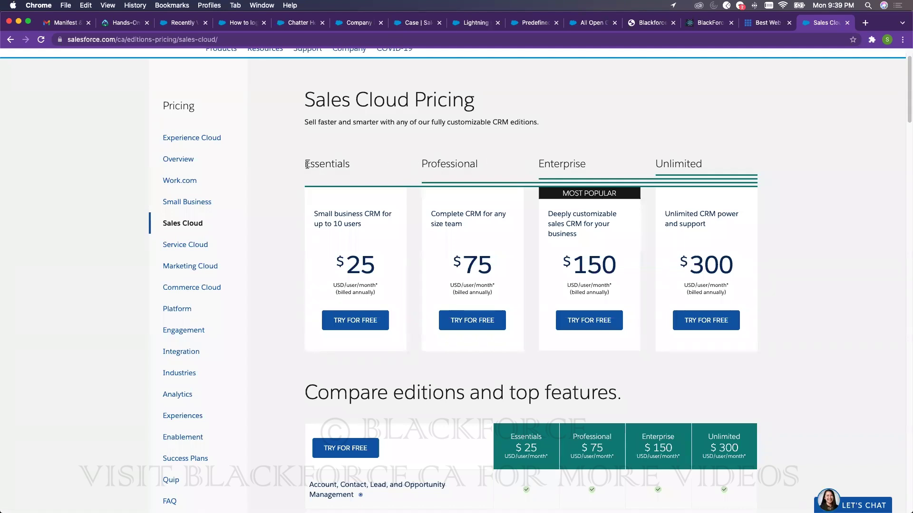
left_click_drag(307, 165, 729, 149)
left_click(731, 150)
- Glance at the 'How to login into Blackforce' Knowledge article, then return to Chatter Home
left_click(241, 26)
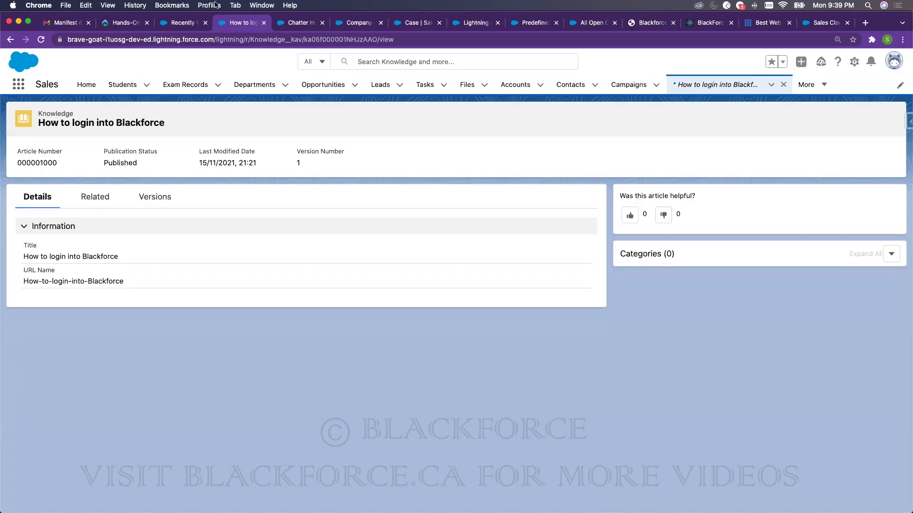
left_click(303, 23)
- Open Email-to-Case settings via Quick Find 'email-to', review them, then go to the Blackforce Contact page
left_click(354, 22)
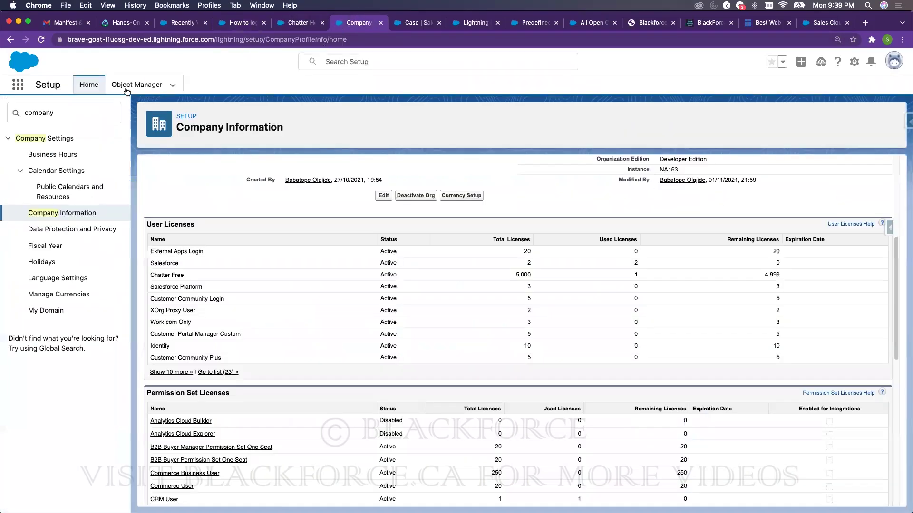
double_click(72, 117)
type("email")
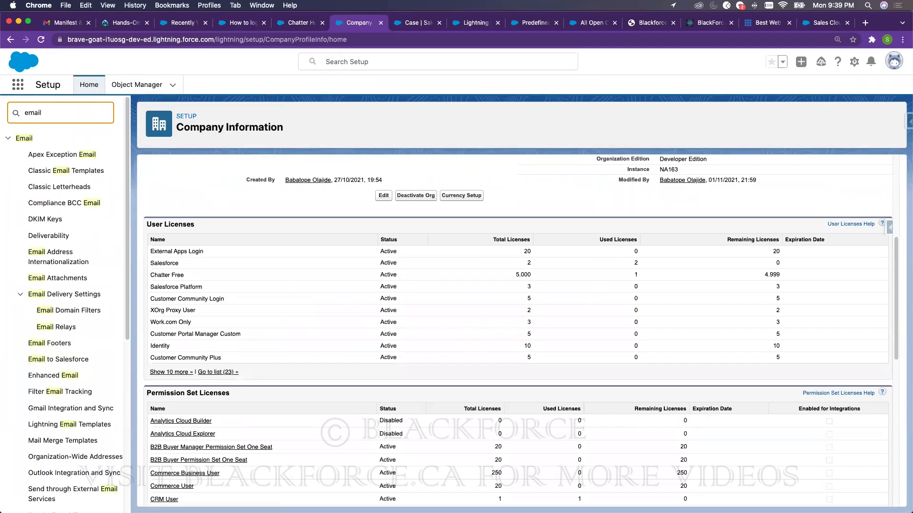
type("-to")
left_click(59, 170)
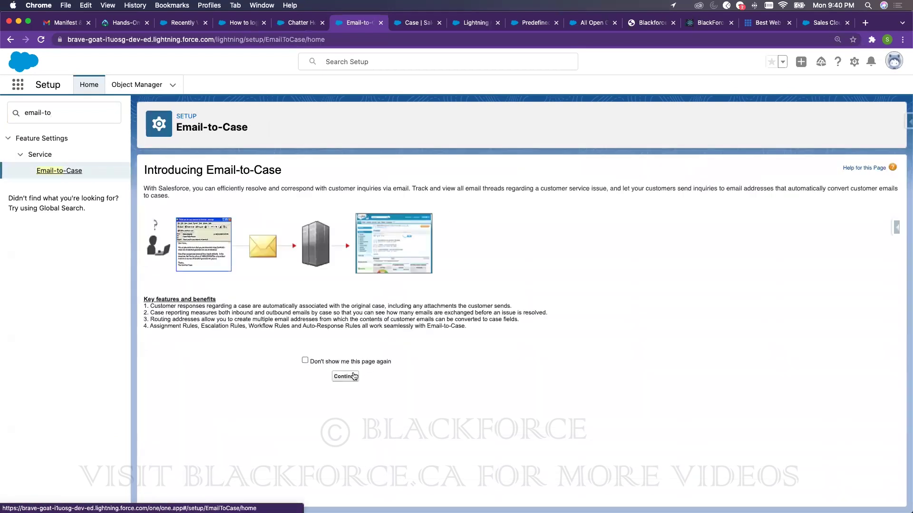
left_click(346, 376)
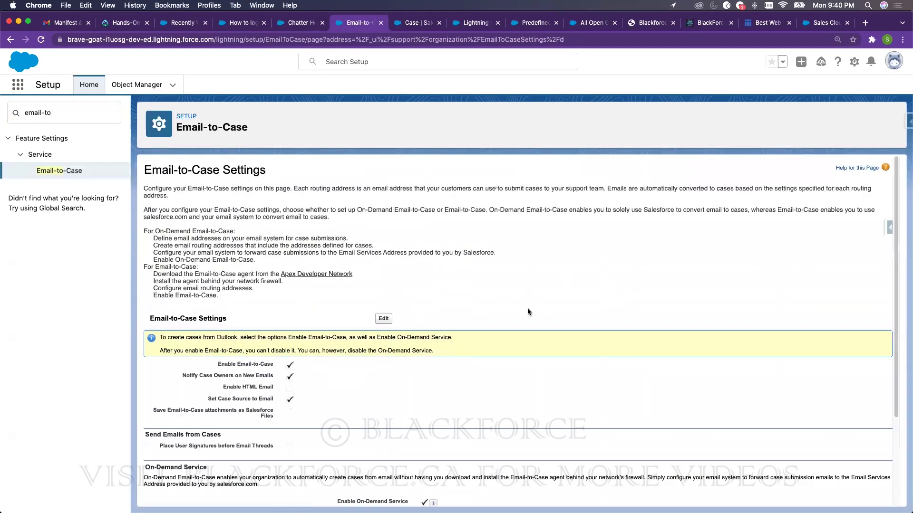
scroll(523, 314, "down", 3)
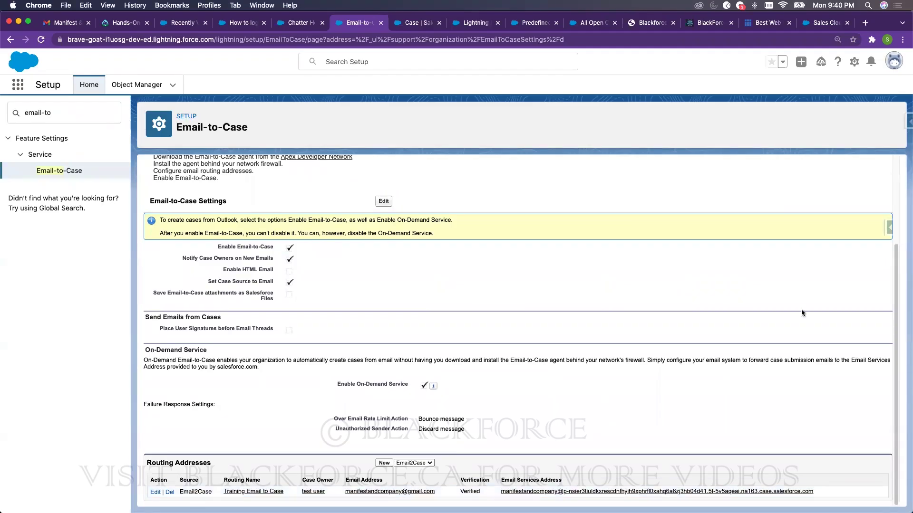
left_click(698, 22)
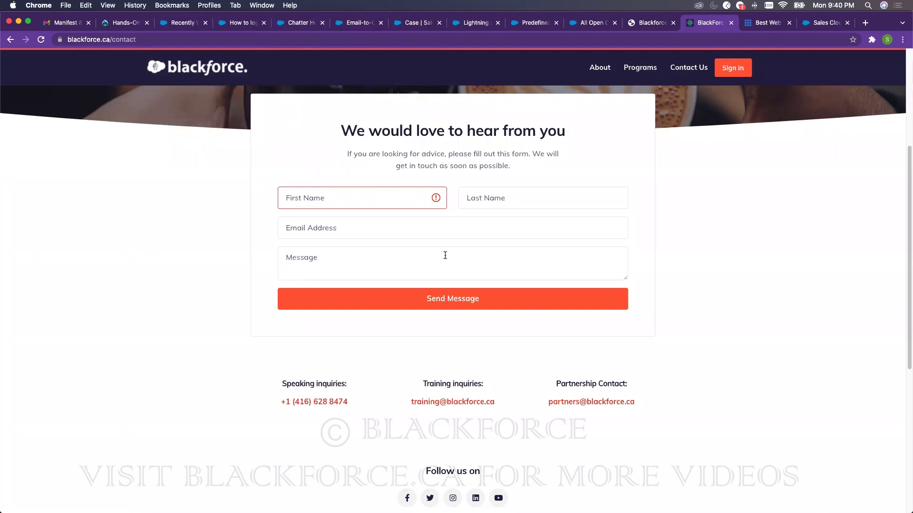
- Return to the Email-to-Case setup page with its verified Training Email to Case address
key("super+6")
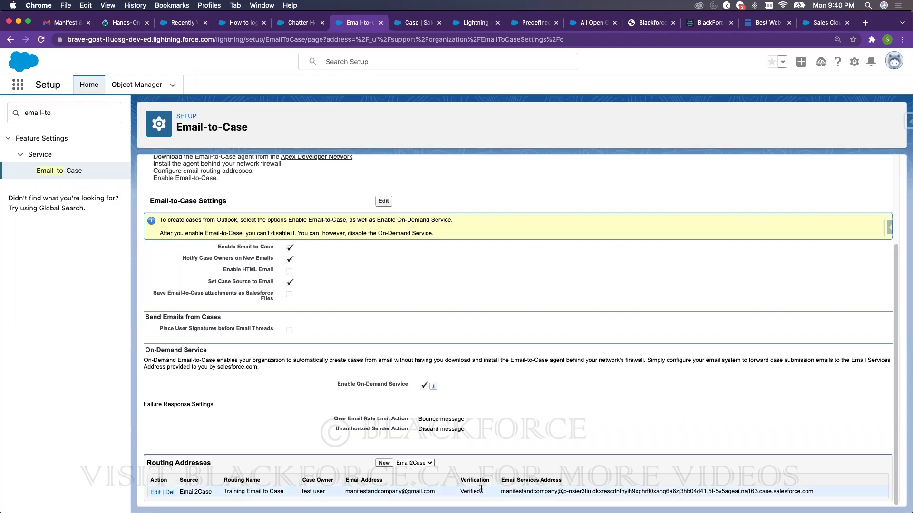
- Open the Training Email to Case routing details and highlight its Case Settings values
left_click(242, 492)
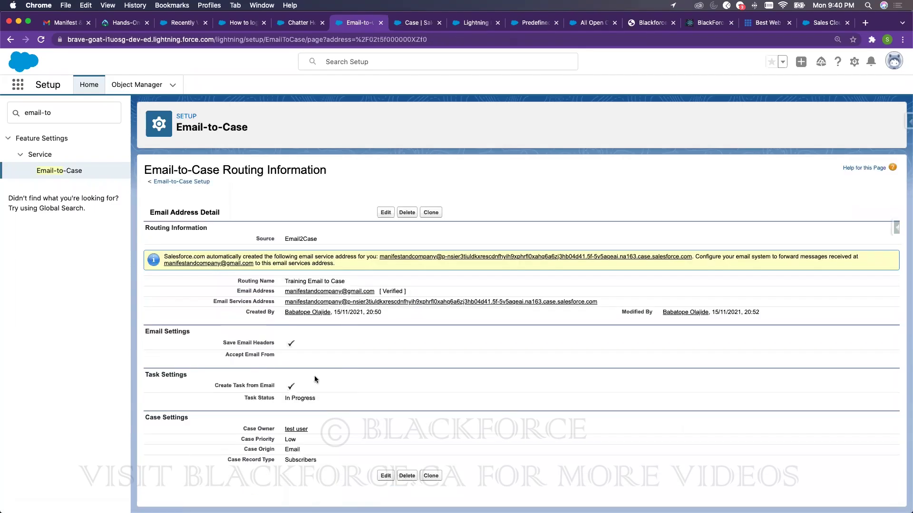
double_click(293, 461)
left_click_drag(242, 440, 286, 443)
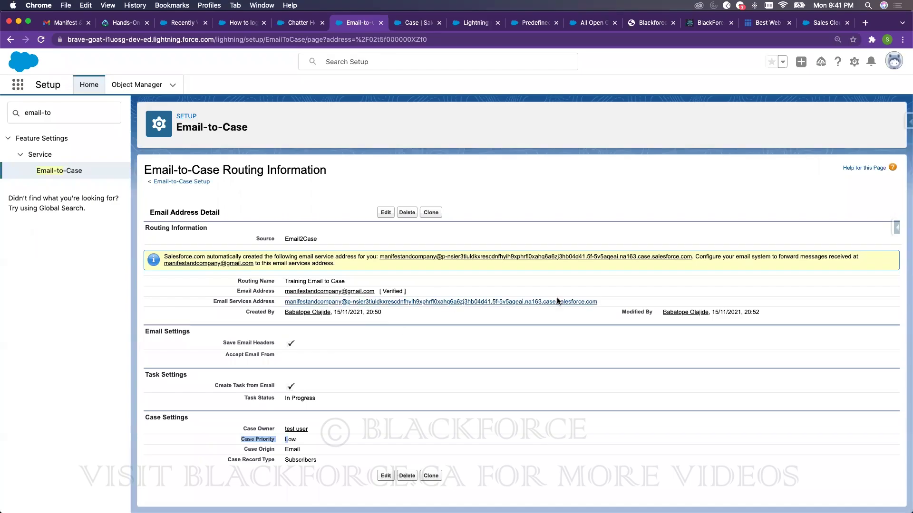
left_click_drag(318, 459, 183, 417)
left_click(177, 416)
triple_click(176, 416)
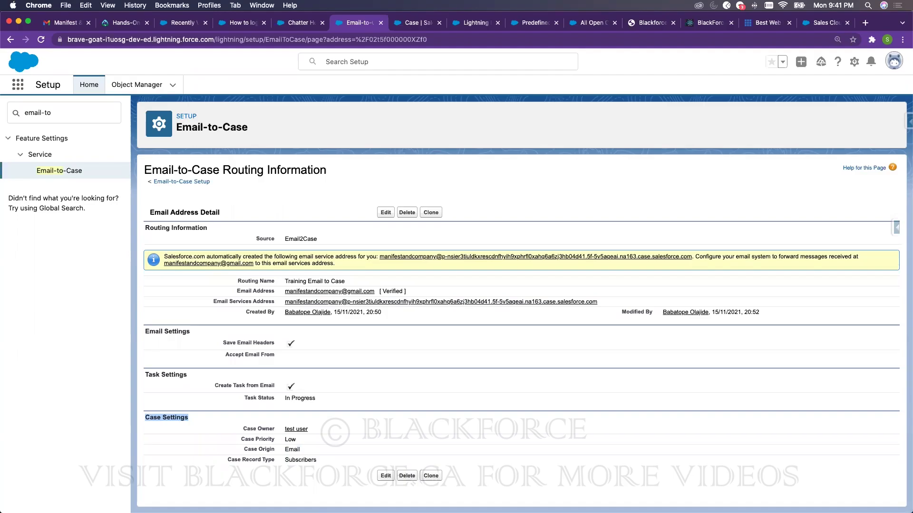
- Search Setup Quick Find for 'processes', then move to the Case object's Type picklist page
left_click(94, 112)
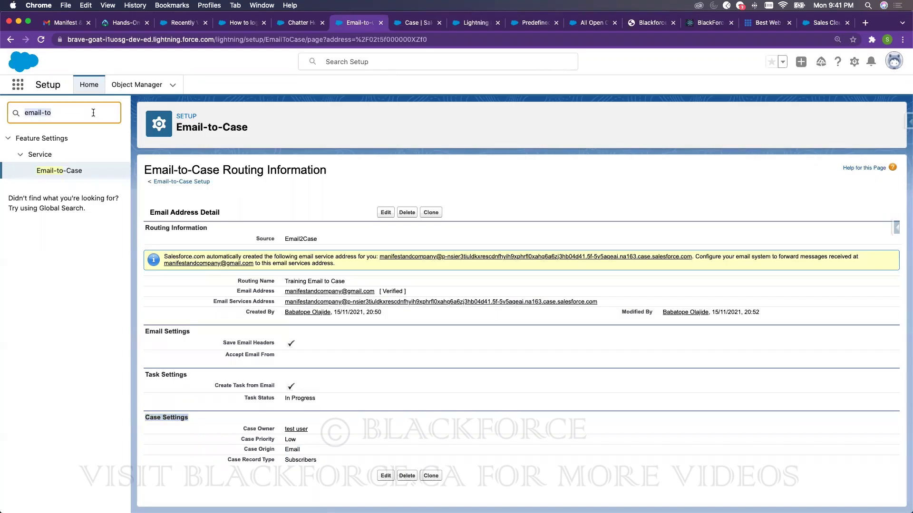
type("lea")
key("BackSpace")
key("BackSpace")
key("BackSpace")
type("proce")
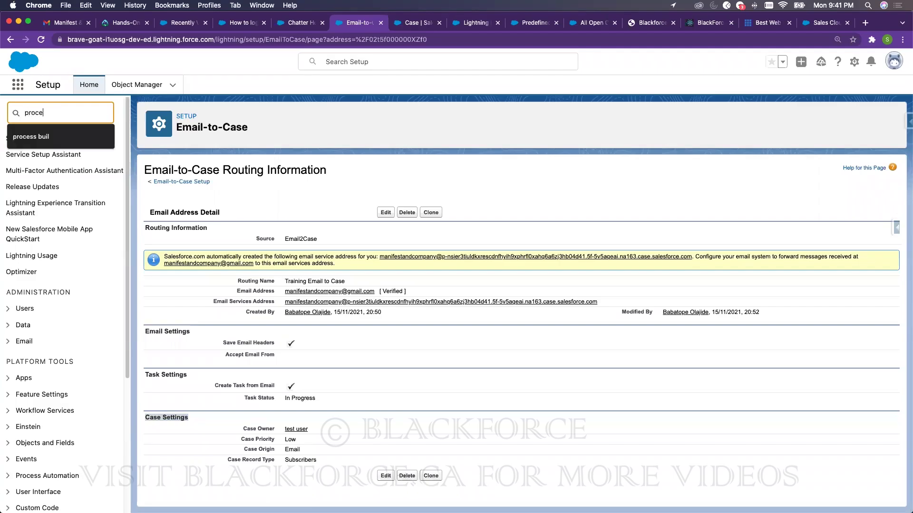
left_click(305, 117)
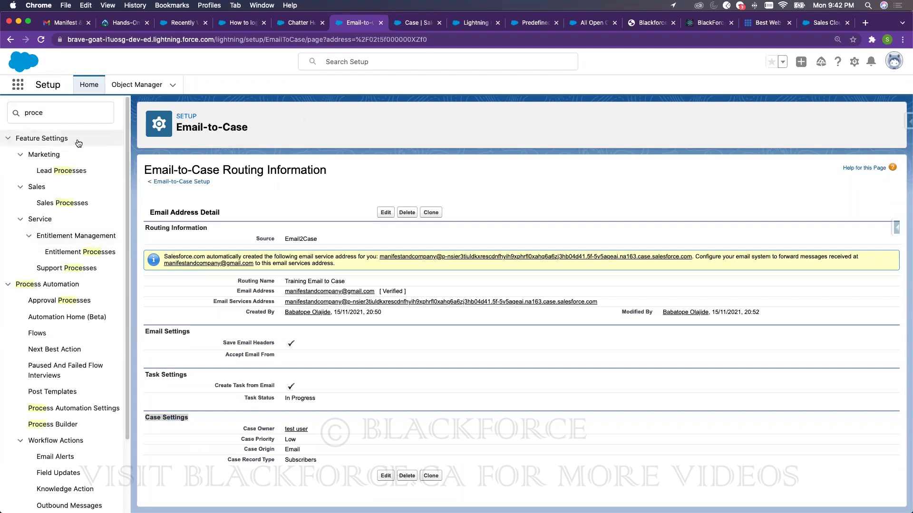
left_click(77, 118)
type("sses")
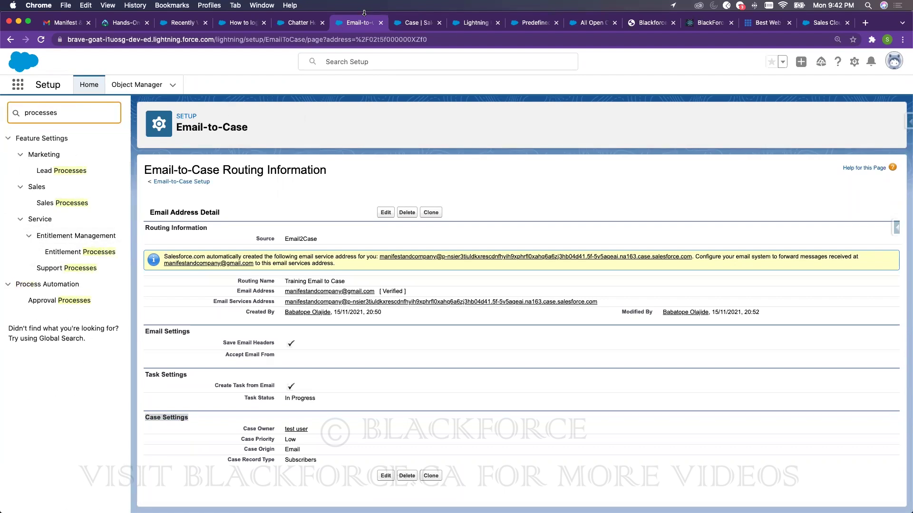
left_click(407, 22)
left_click(402, 40)
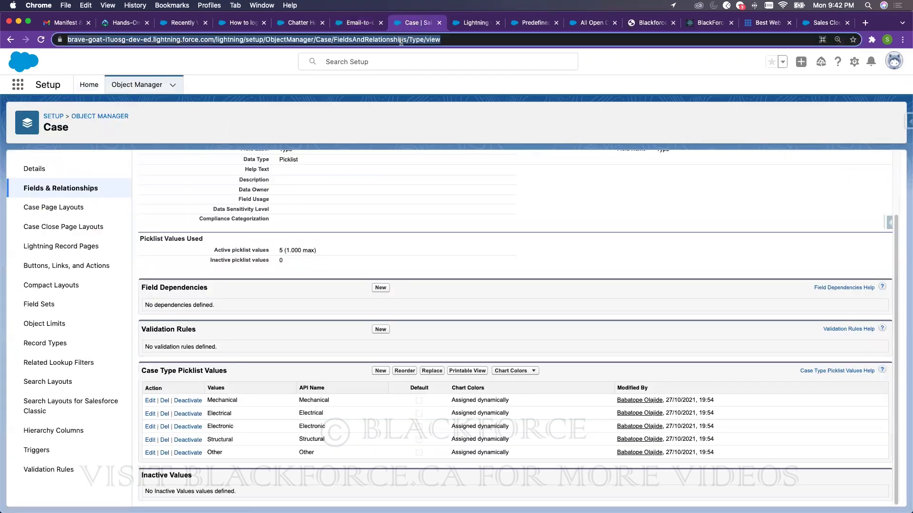
- Search Google for 'sales lead support salesforce', browse the results, and return to the Email-to-Case tab
type("sa")
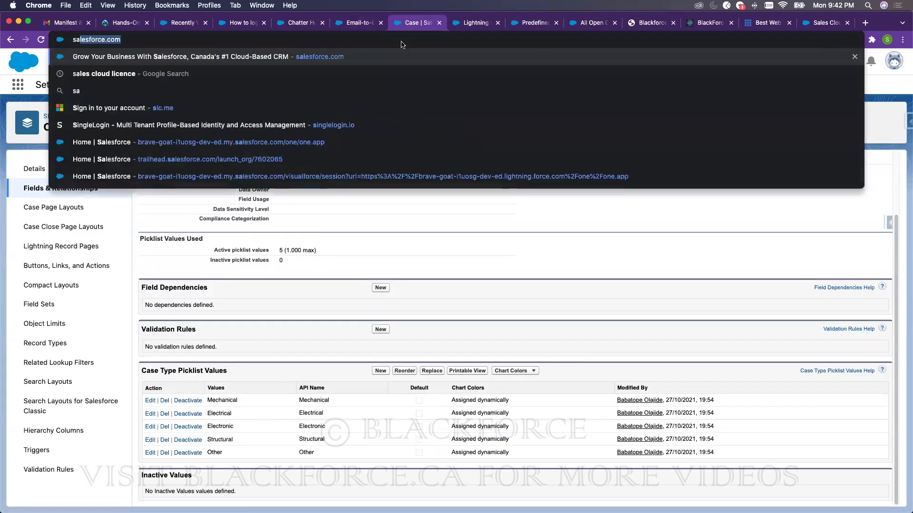
type("les l")
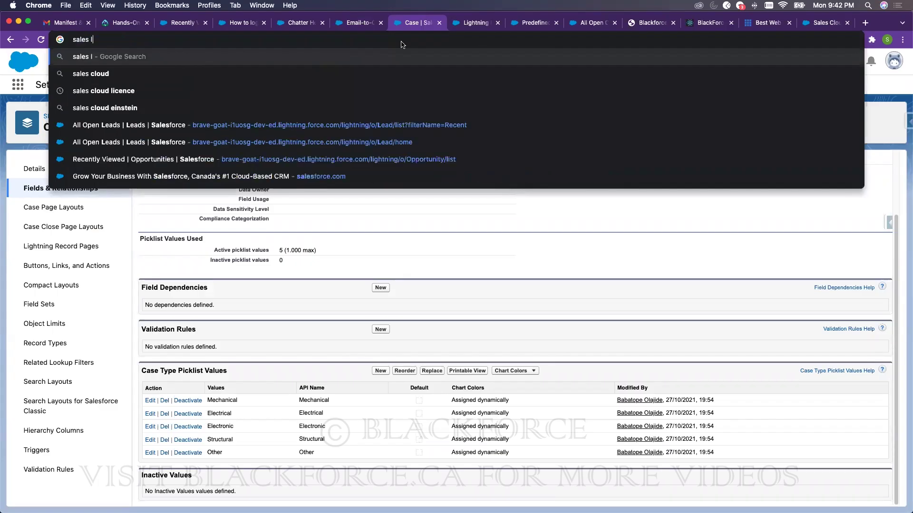
type("ead su")
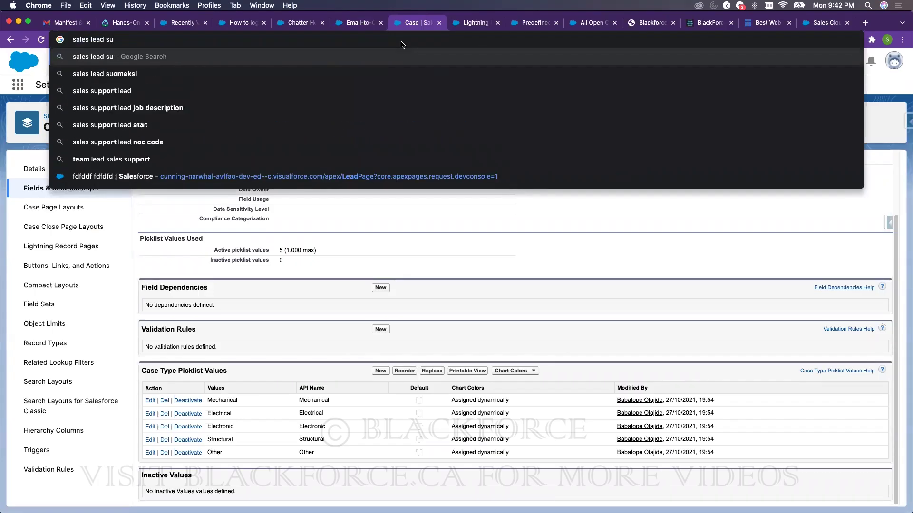
type("pport salesforce")
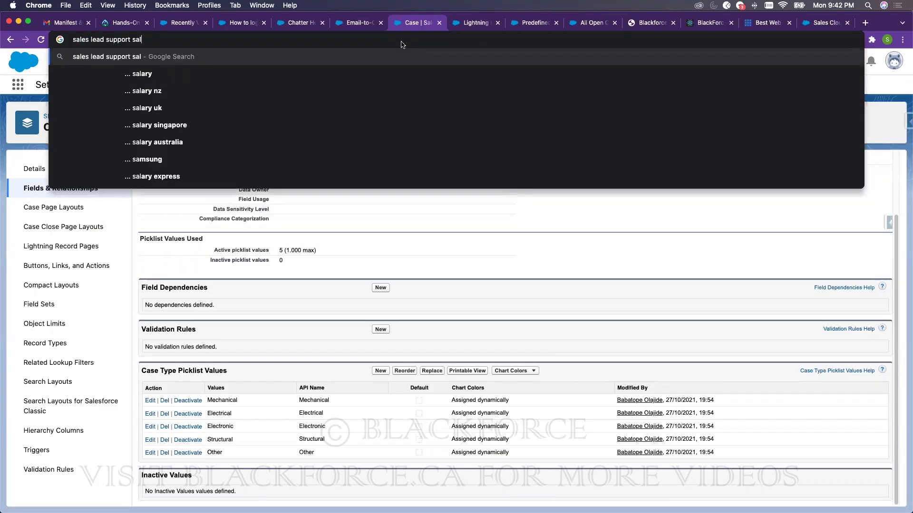
key("Return")
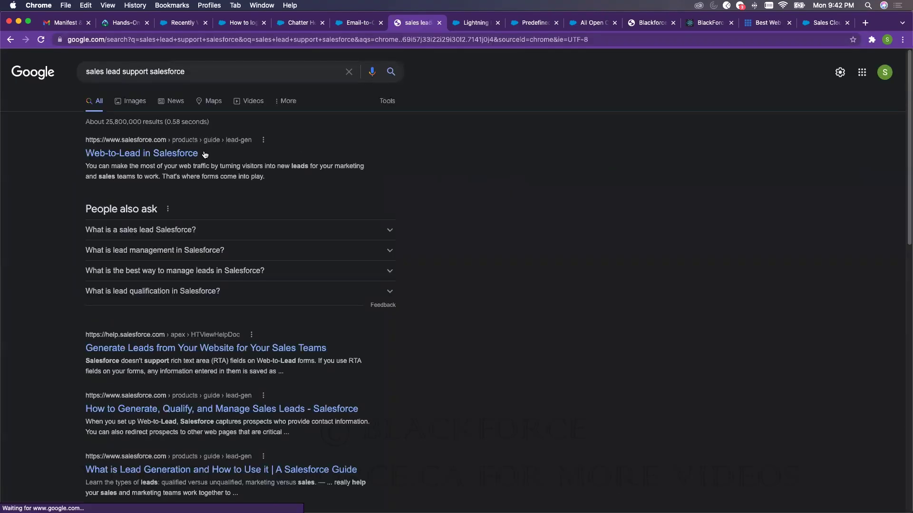
scroll(189, 377, "down", 2)
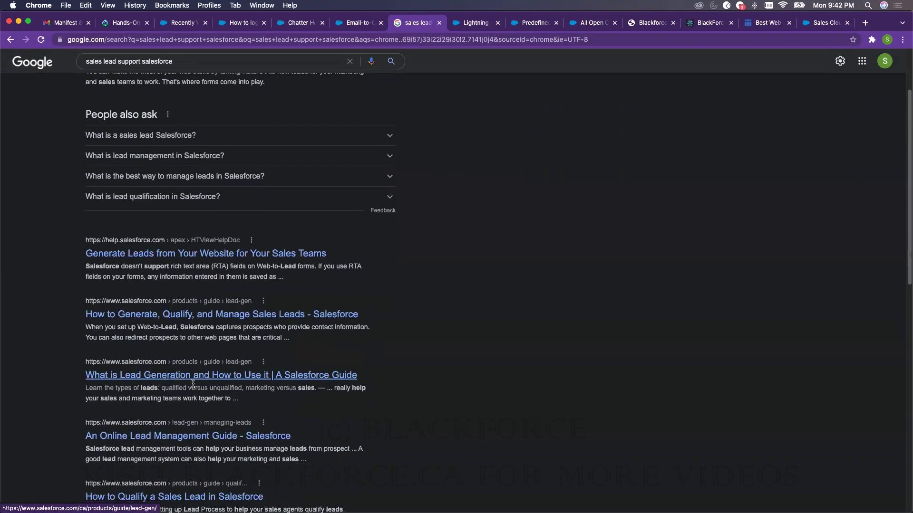
scroll(176, 381, "down", 5)
scroll(188, 389, "down", 1)
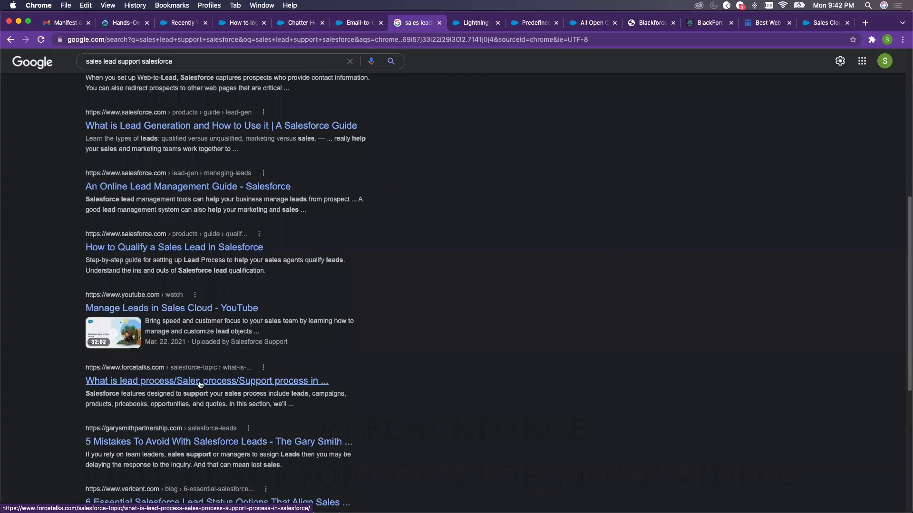
scroll(205, 376, "down", 2)
scroll(210, 365, "up", 9)
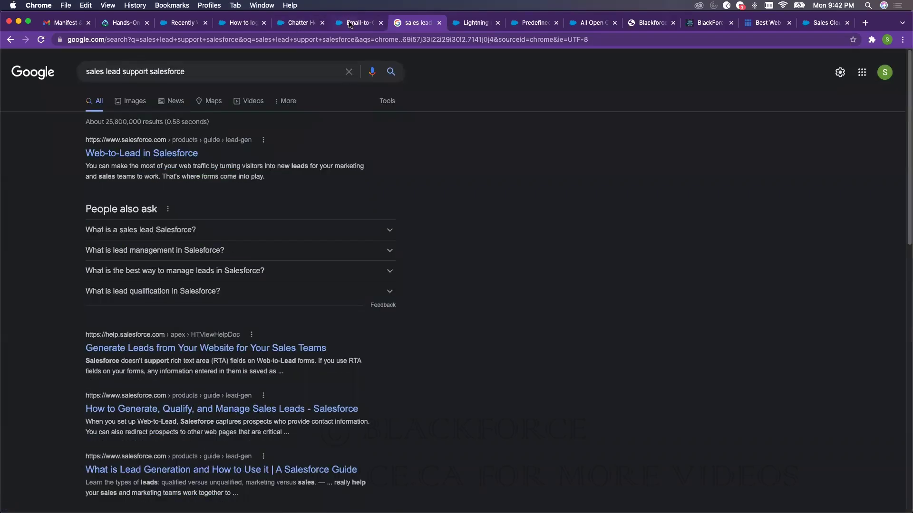
left_click(354, 22)
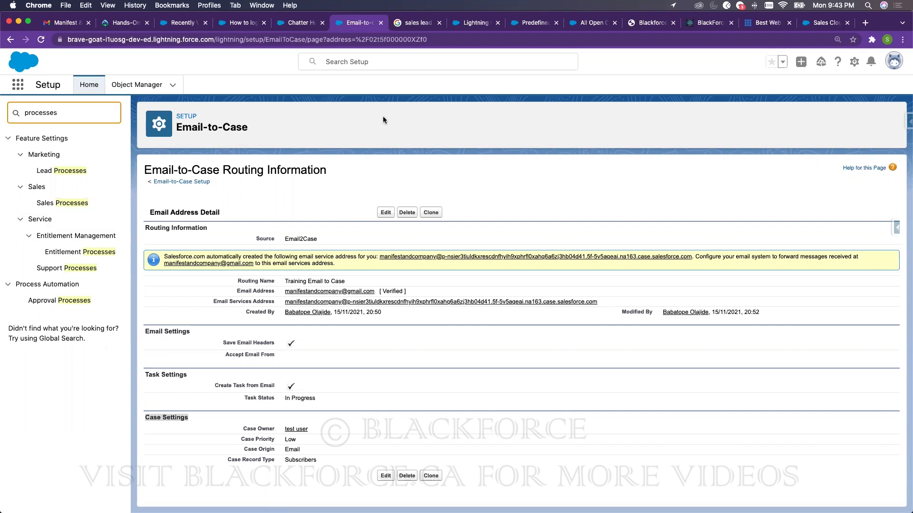
- Open Setup's Support Processes page and highlight the case record type and status notes
left_click(142, 87)
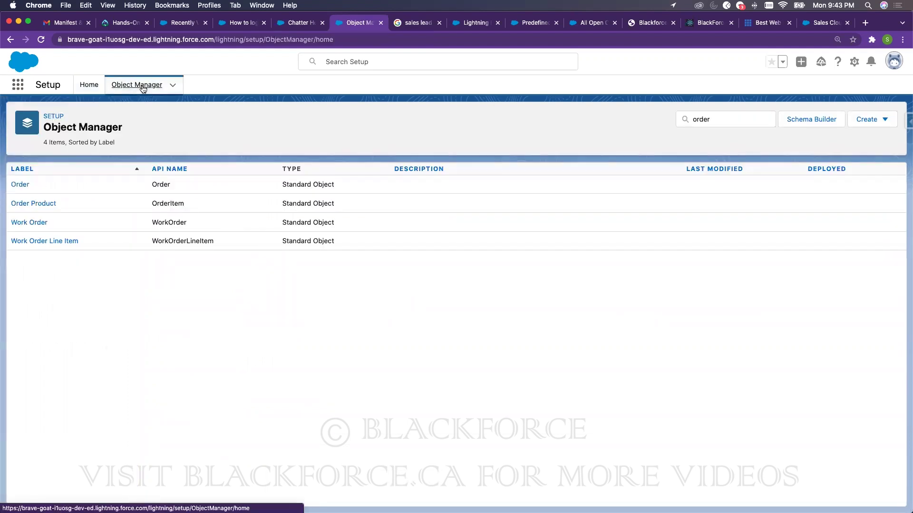
left_click(87, 89)
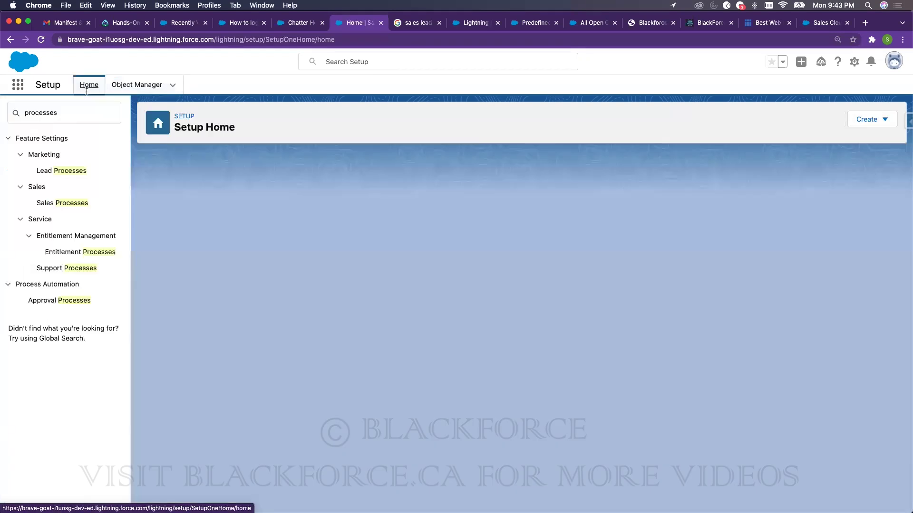
left_click(68, 268)
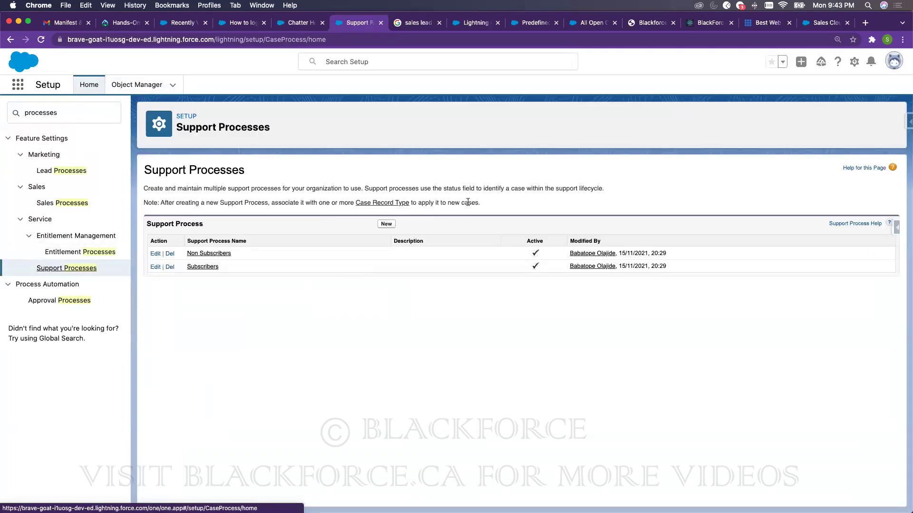
left_click_drag(481, 203, 203, 195)
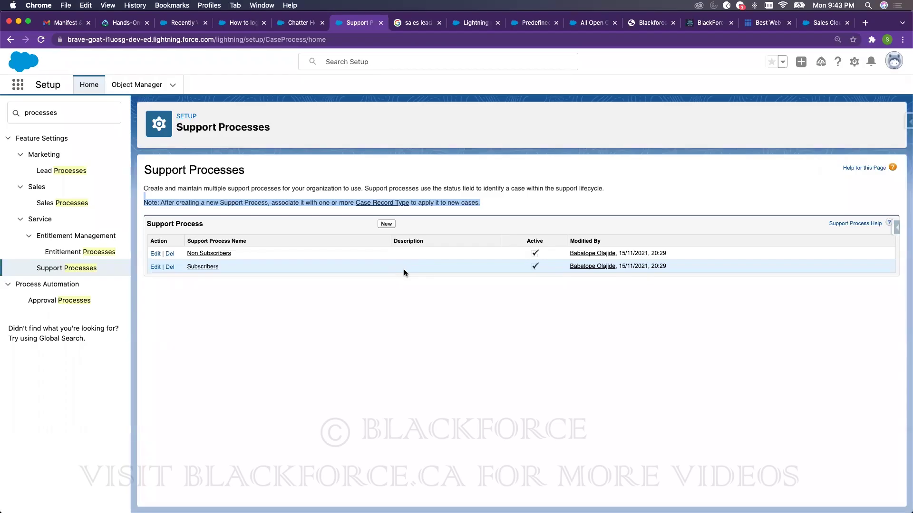
left_click(435, 186)
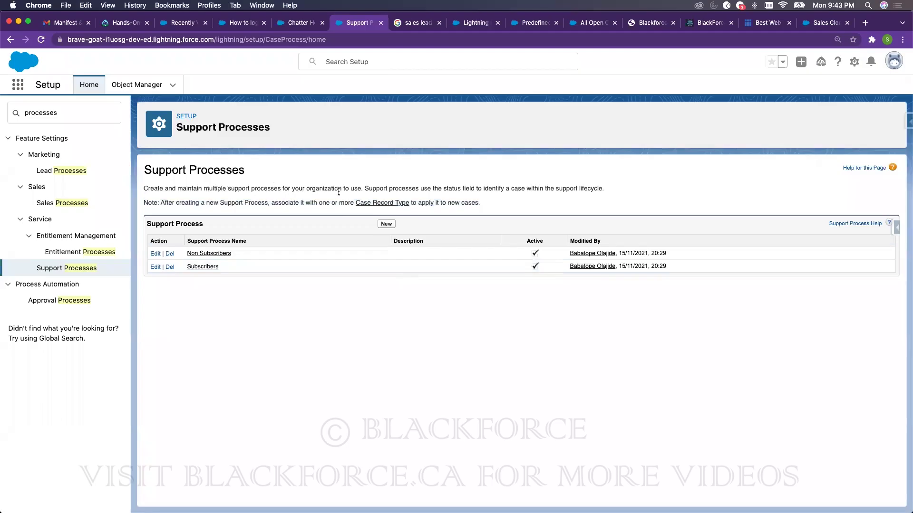
double_click(447, 187)
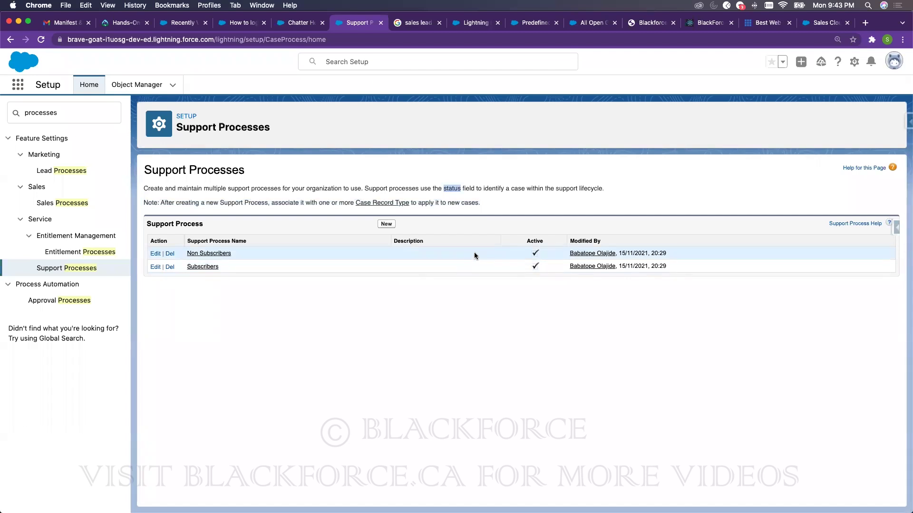
- Review the Non Subscribers and Subscribers processes' statuses, then go to the Knowledge article tab
left_click(209, 253)
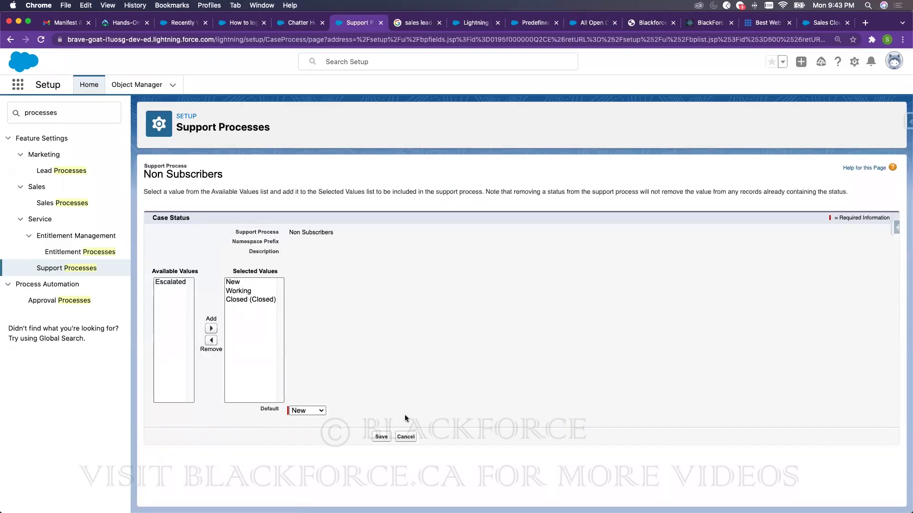
left_click(412, 440)
left_click(205, 265)
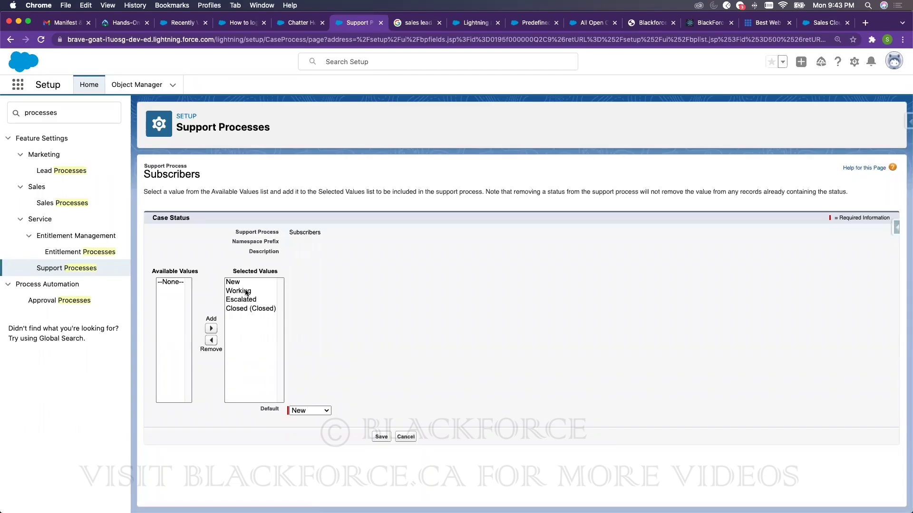
left_click(248, 22)
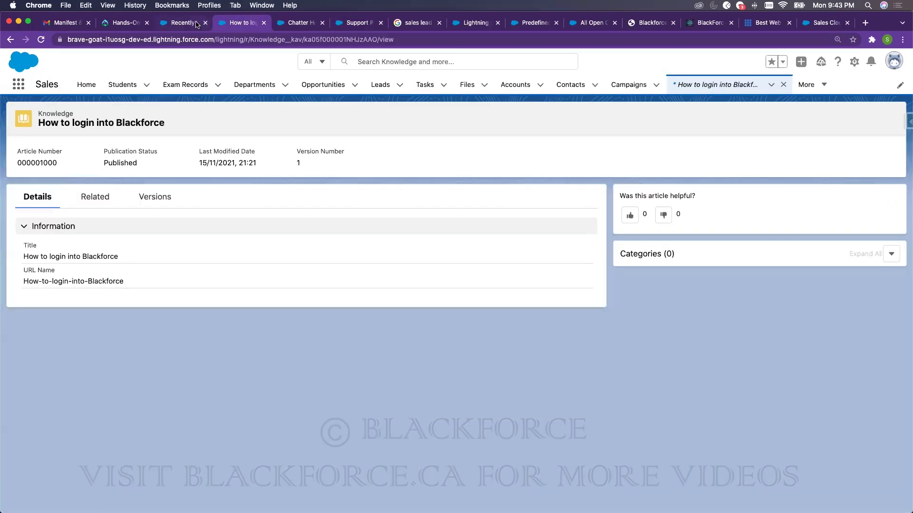
- Switch to the Service app, open the Cases list, and start a new case
left_click(807, 85)
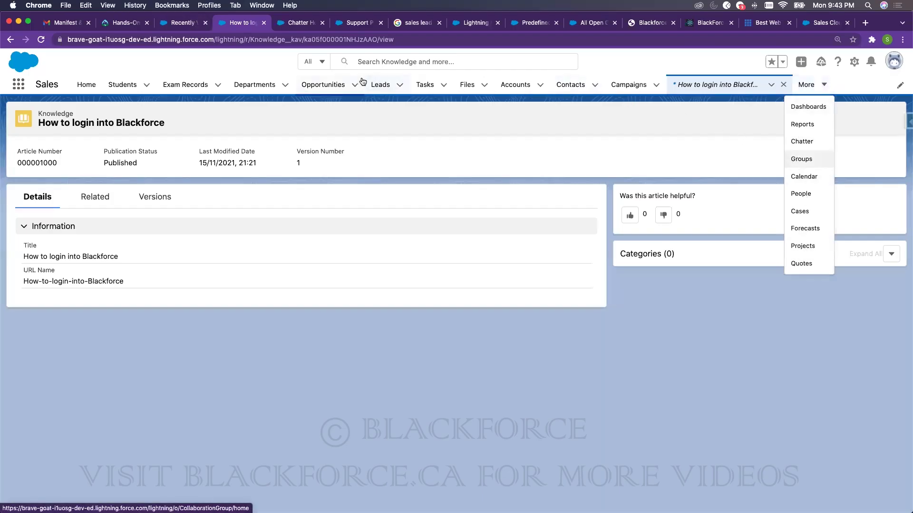
left_click(18, 84)
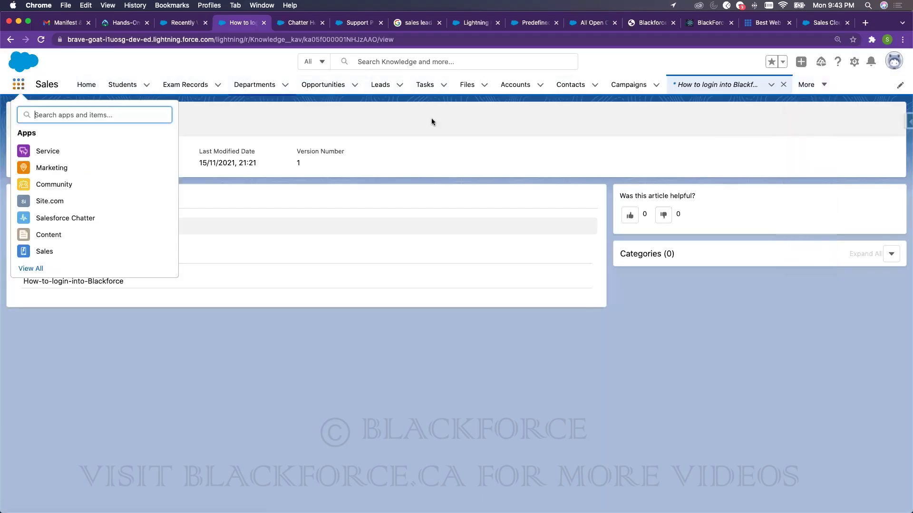
left_click(57, 149)
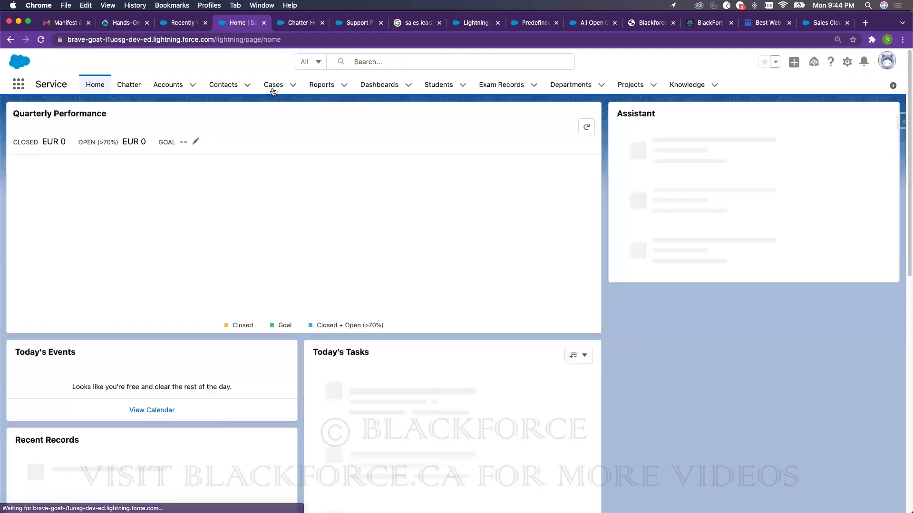
left_click(274, 89)
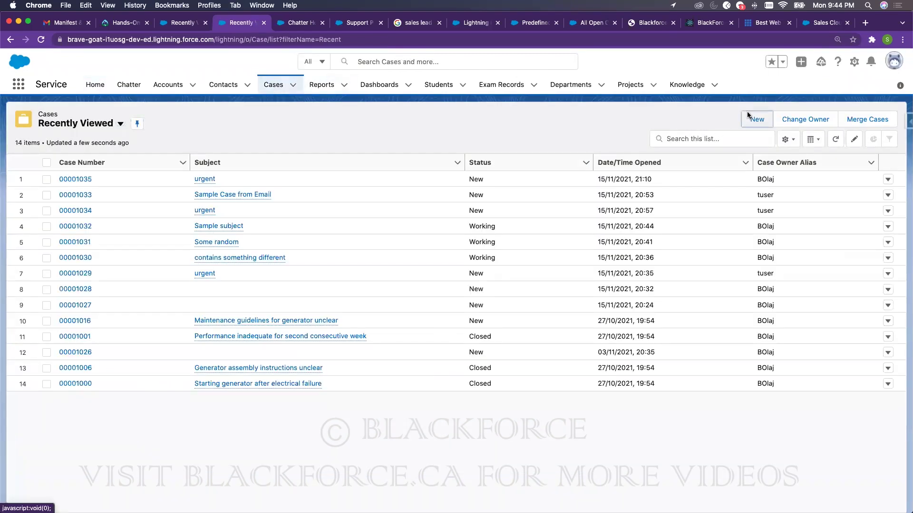
left_click(748, 113)
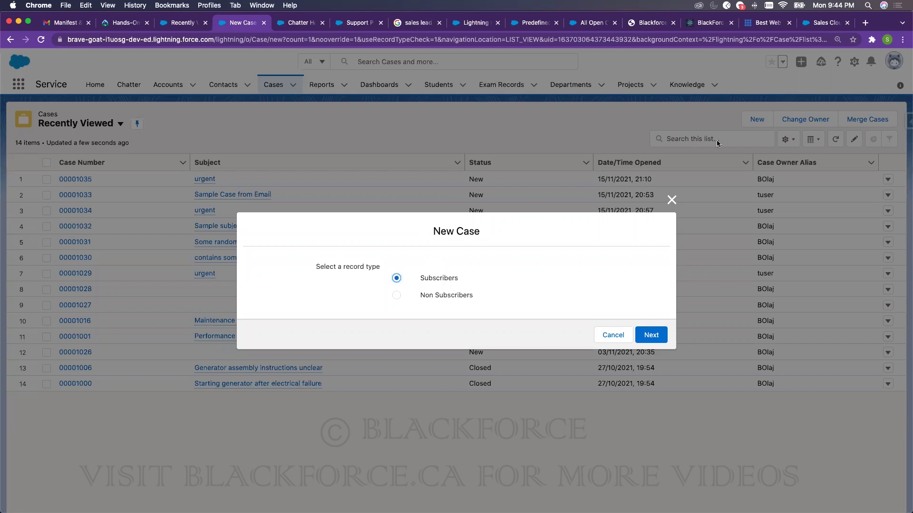
- Cancel the new case, view case 00001035's empty Work Orders list, then return to Setup
left_click(671, 200)
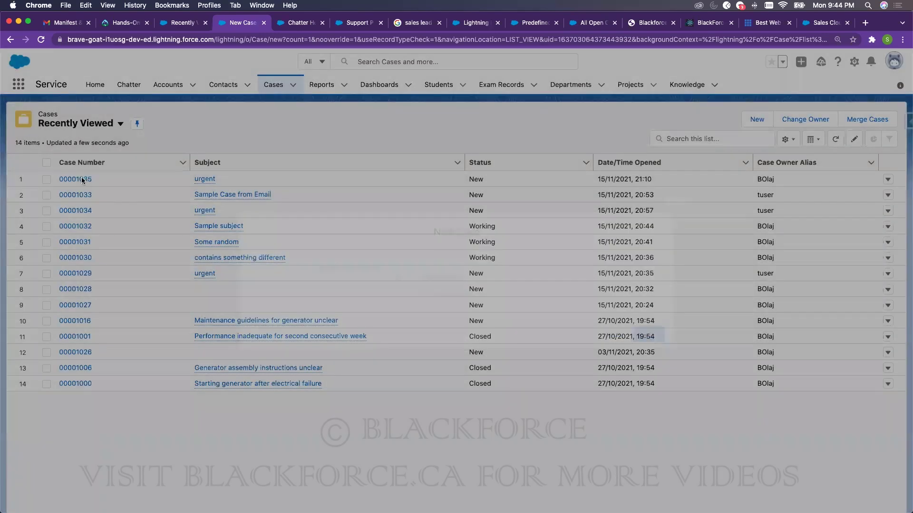
left_click(81, 179)
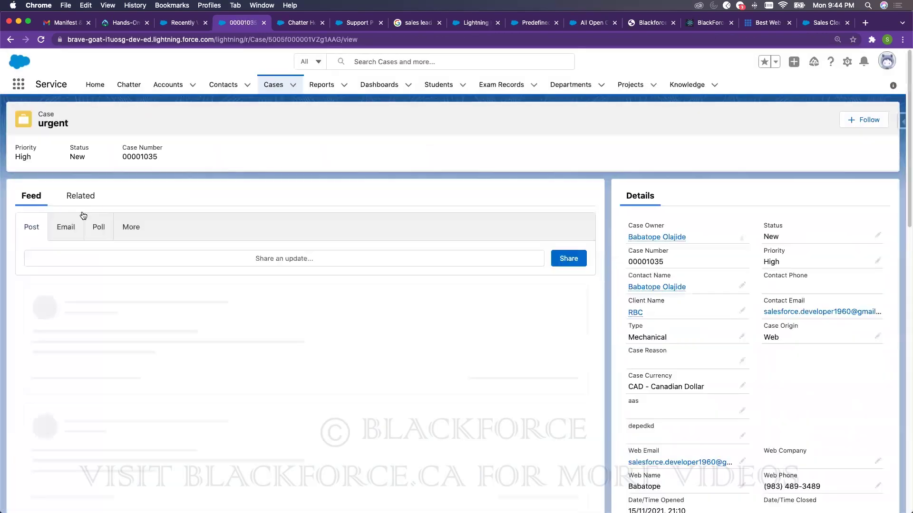
left_click(80, 206)
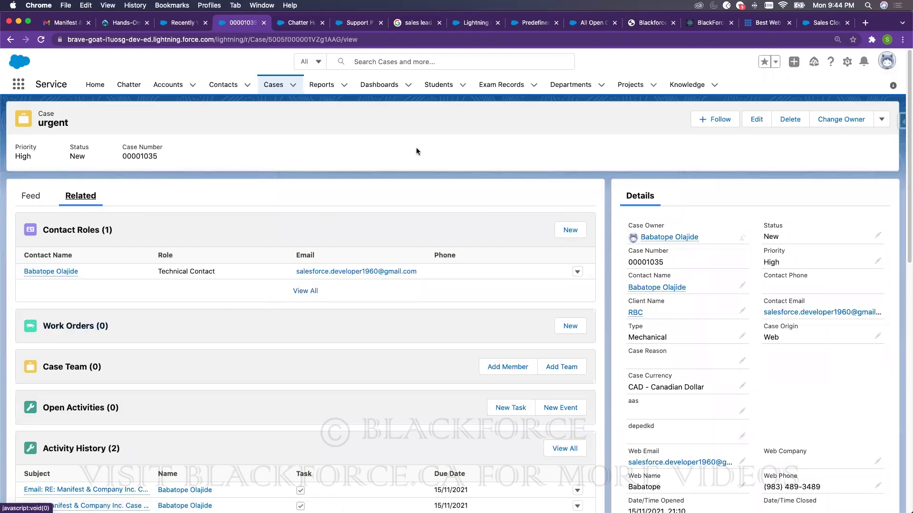
left_click(96, 327)
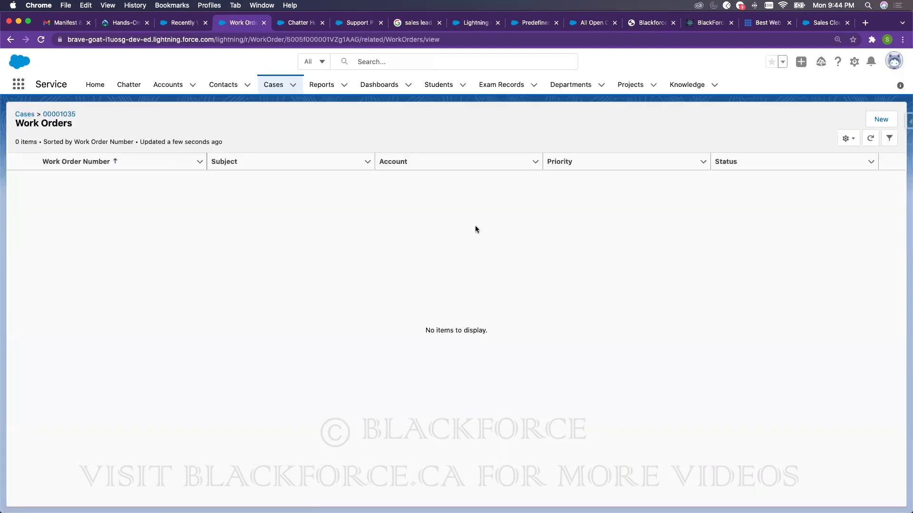
left_click(354, 27)
- Find Path Settings via Quick Find 'path' and start a new path named 'Work Order Path'
double_click(63, 114)
type("path")
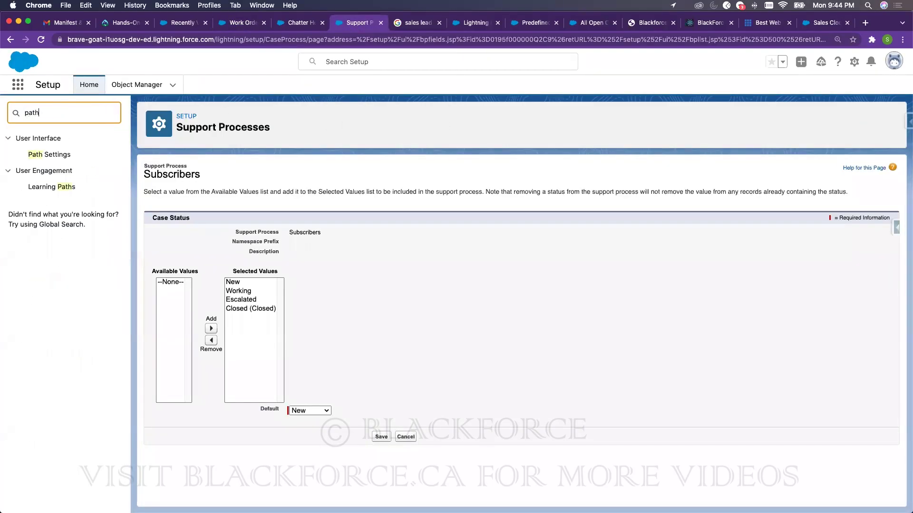
left_click(54, 155)
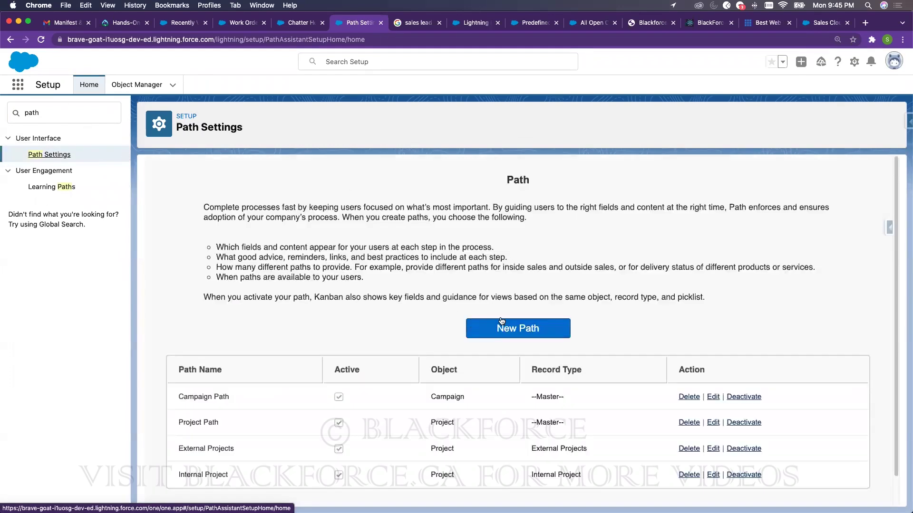
left_click(523, 328)
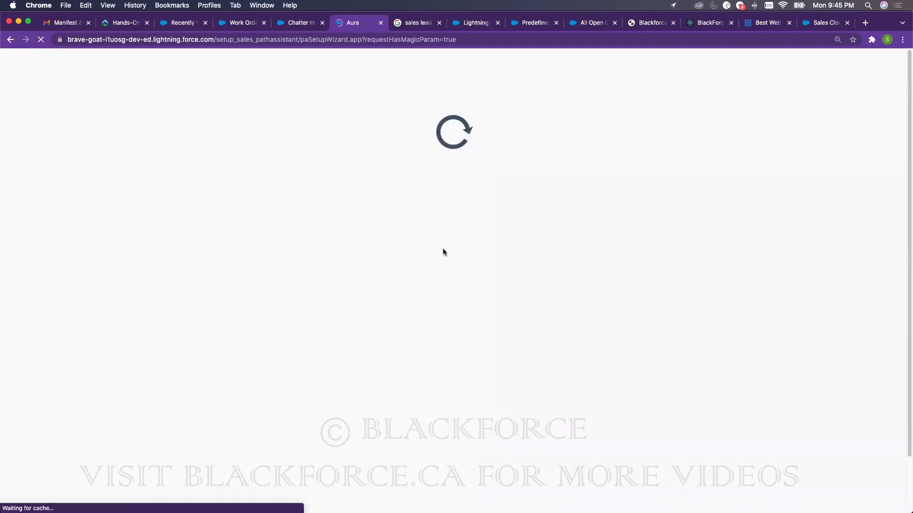
left_click(435, 173)
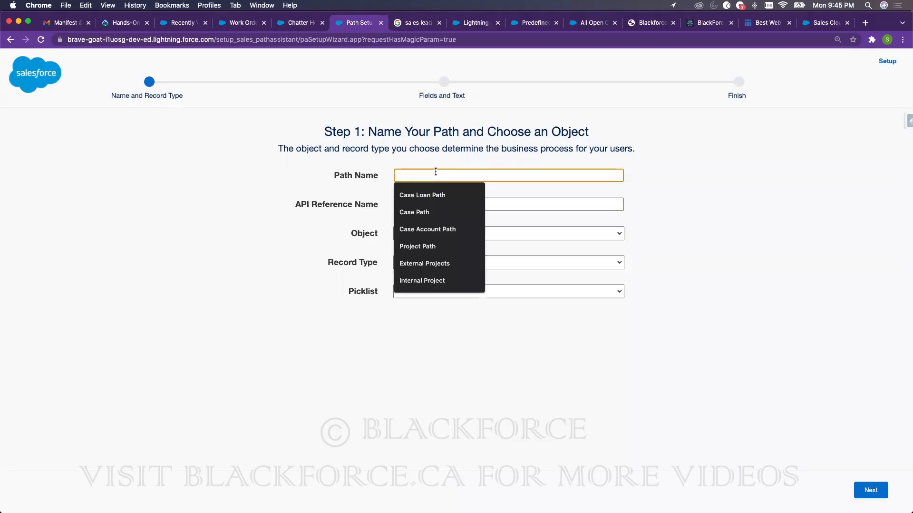
type("Work Order Path")
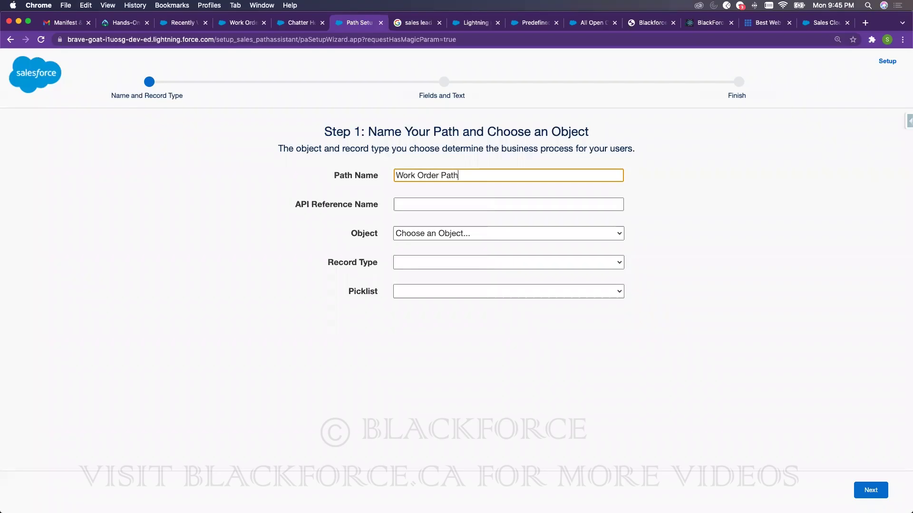
left_click(777, 198)
- Set the path to Work Order, Master record type, Status picklist, then activate and finish it
left_click(514, 230)
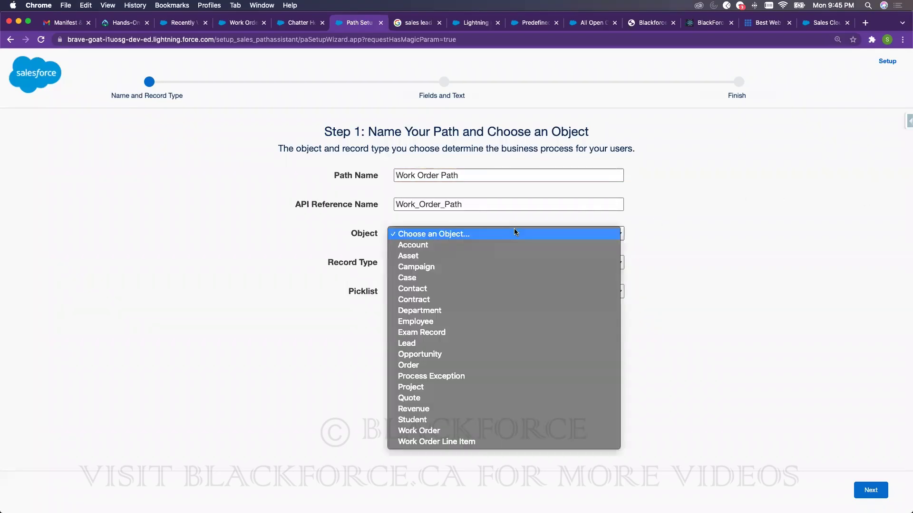
left_click(447, 432)
left_click(442, 261)
left_click(529, 295)
left_click(530, 295)
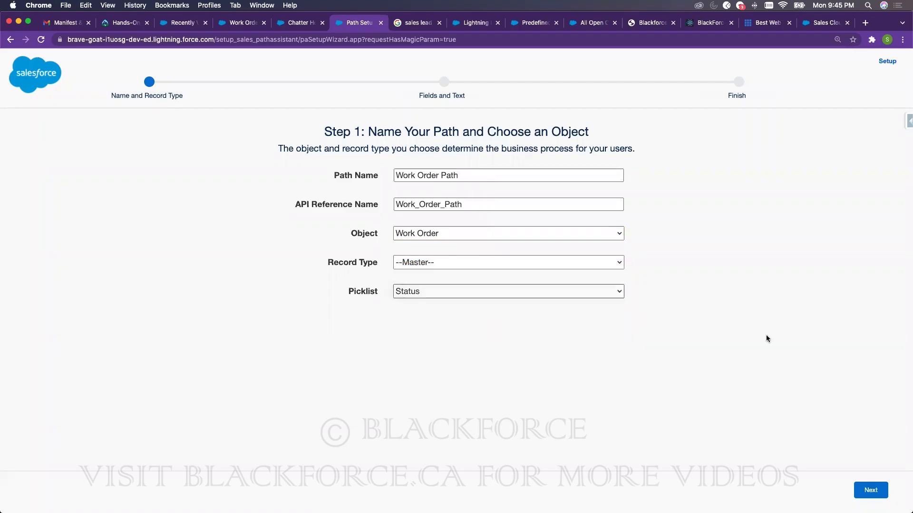
left_click(864, 487)
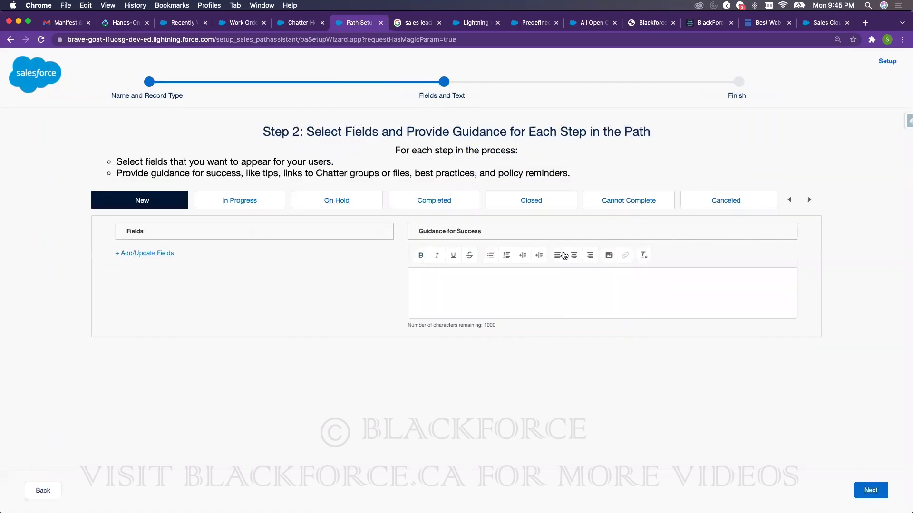
left_click(884, 486)
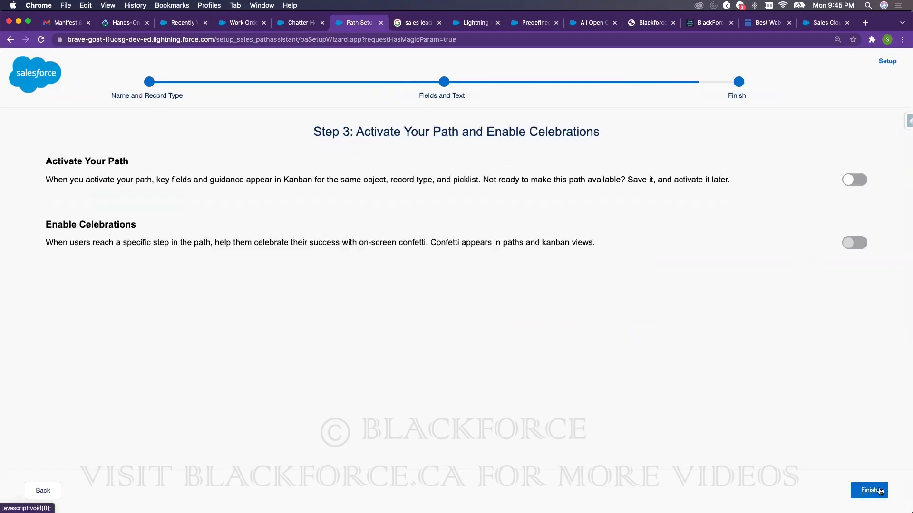
left_click(848, 179)
left_click(876, 490)
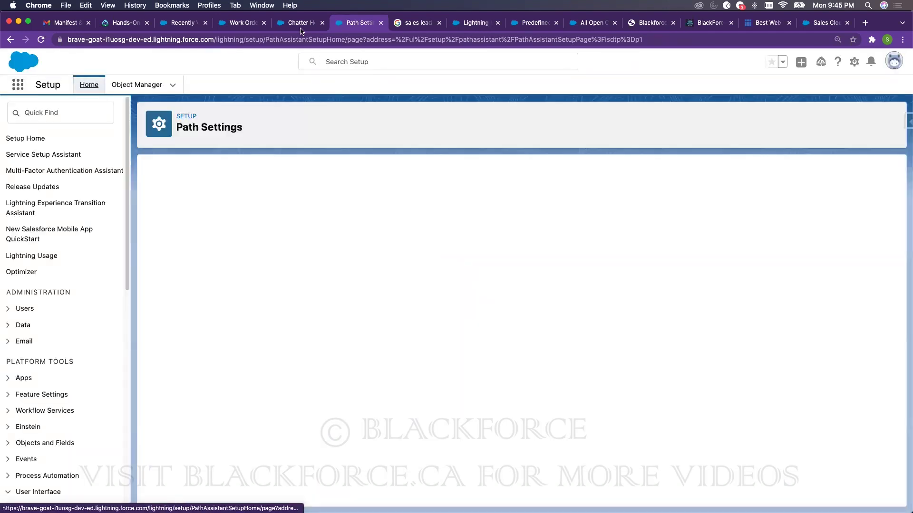
- Create work order 00000001 for case 00001035 with default values and open its record
left_click(240, 22)
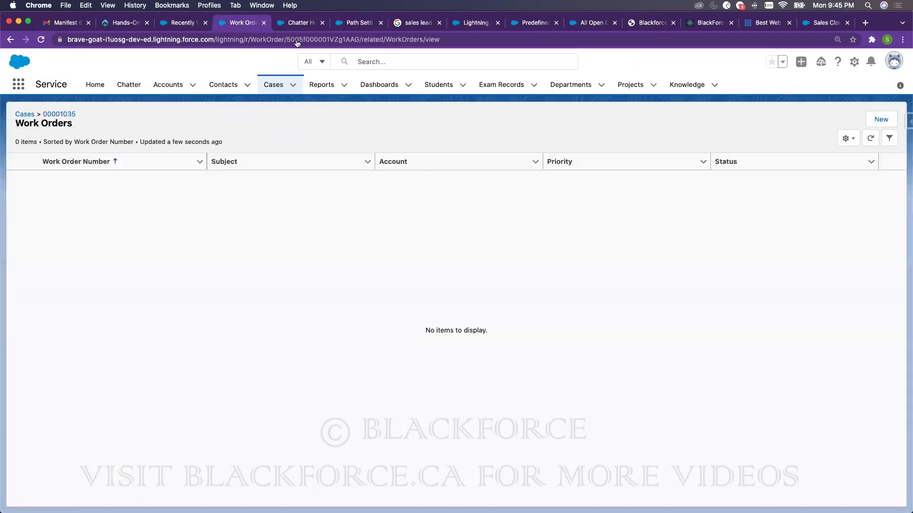
left_click(880, 120)
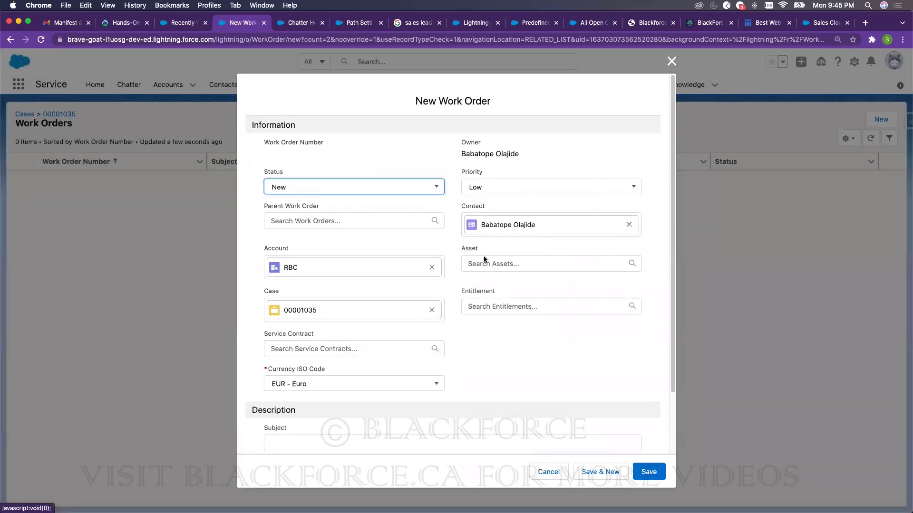
left_click(649, 472)
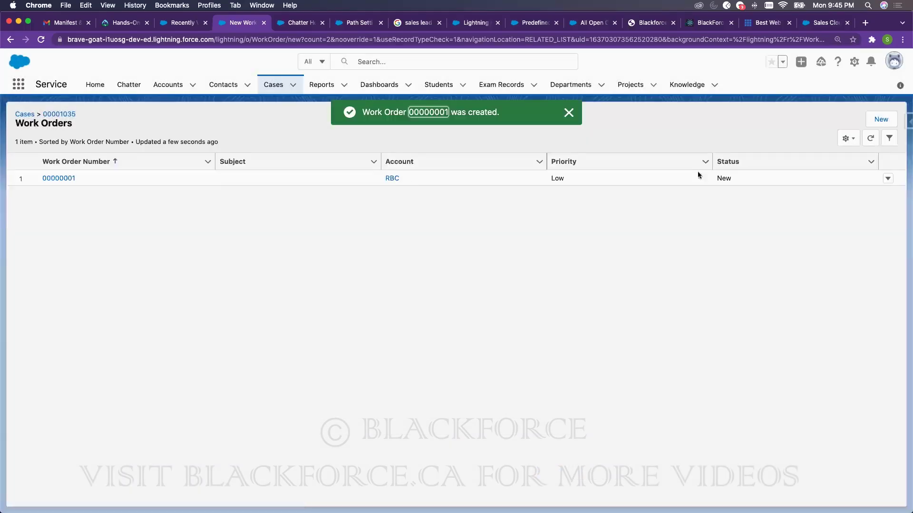
left_click(56, 179)
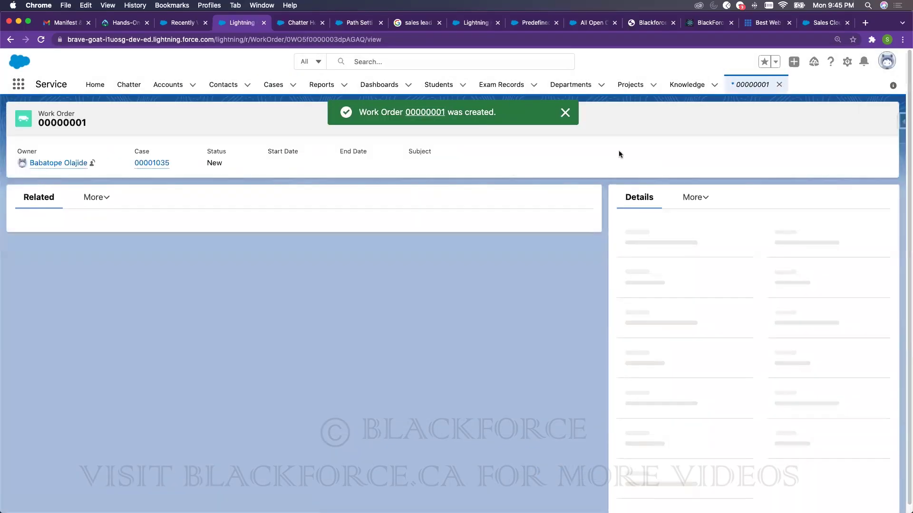
- Add the Path component below the highlights panel on the Work Order Record Page and save
left_click(847, 62)
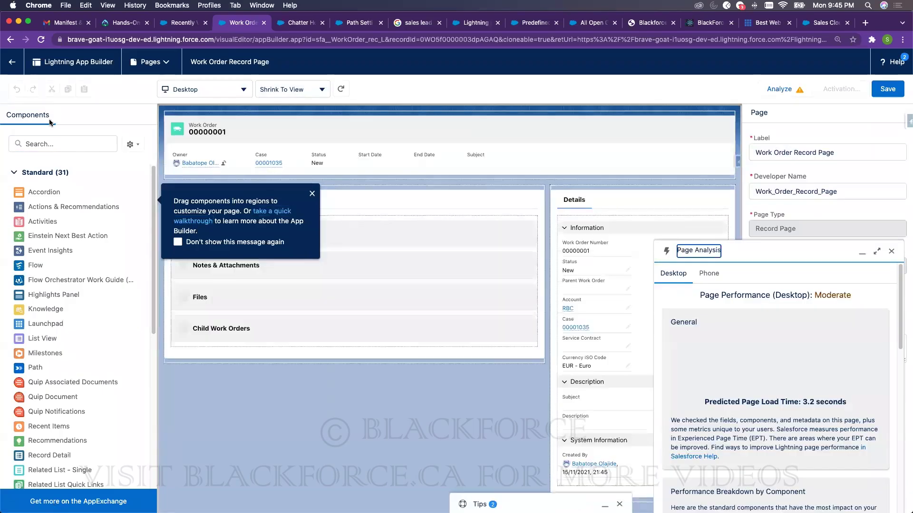
left_click(45, 143)
type("path")
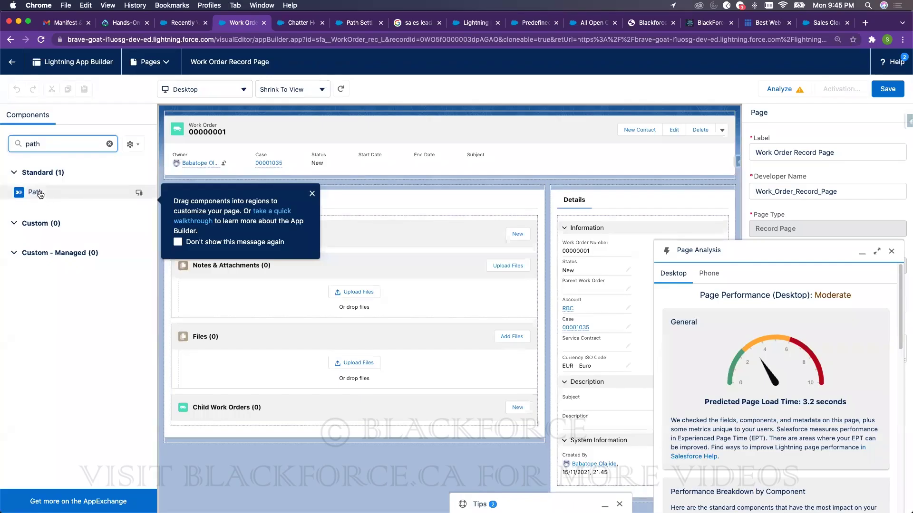
left_click_drag(41, 193, 579, 171)
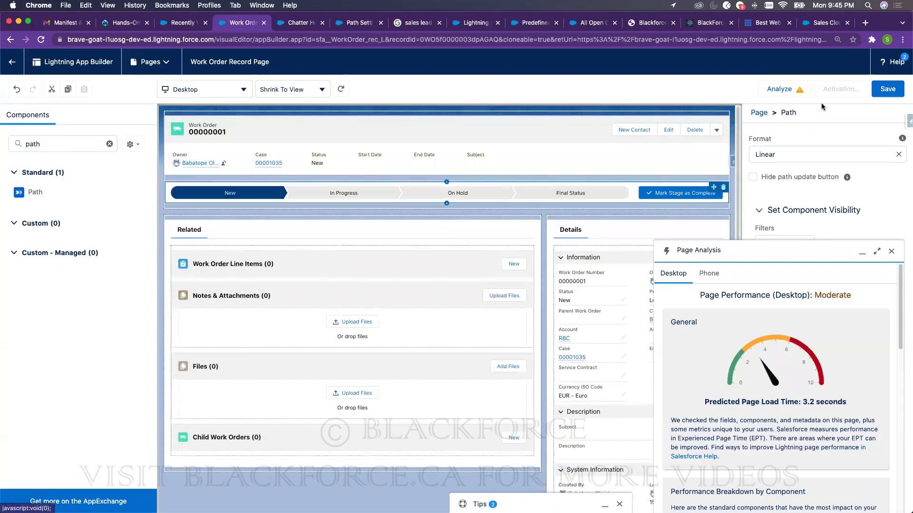
left_click(884, 89)
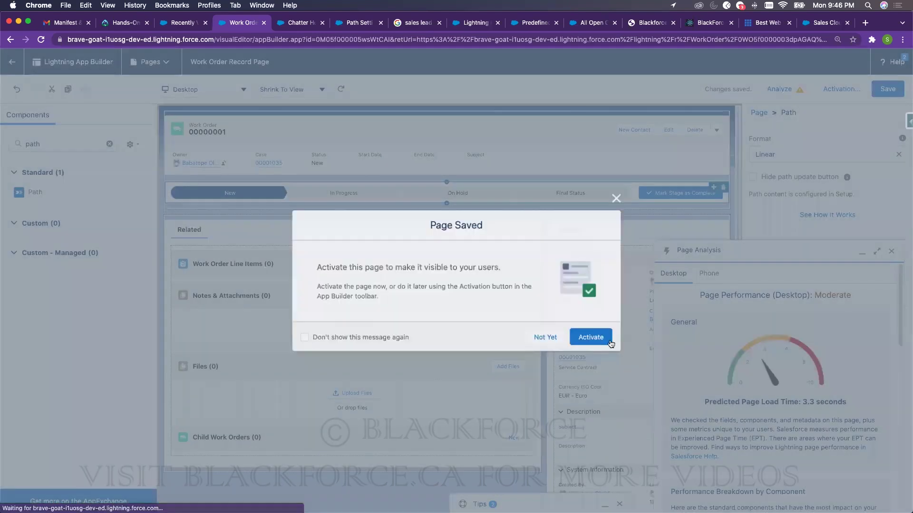
- Activate the page as Org Default for Desktop, then return to work order 00000001
left_click(608, 339)
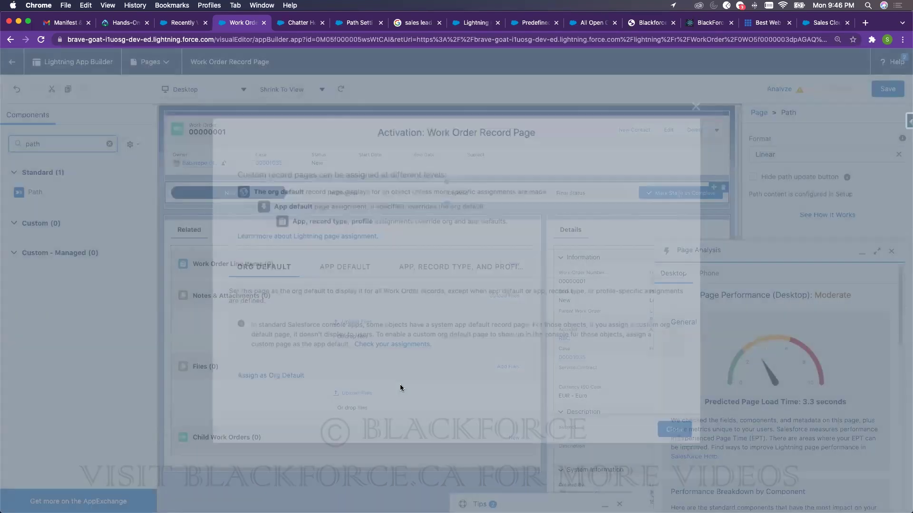
left_click(271, 375)
left_click(687, 382)
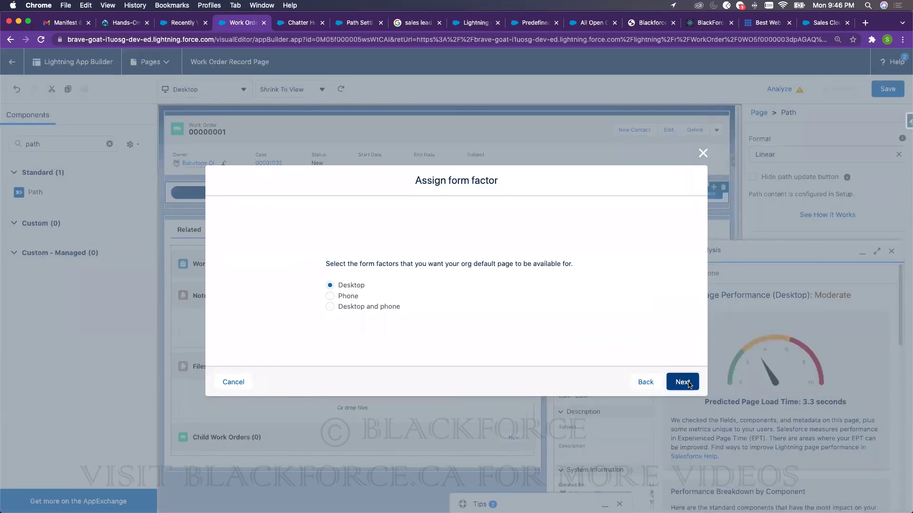
left_click(678, 351)
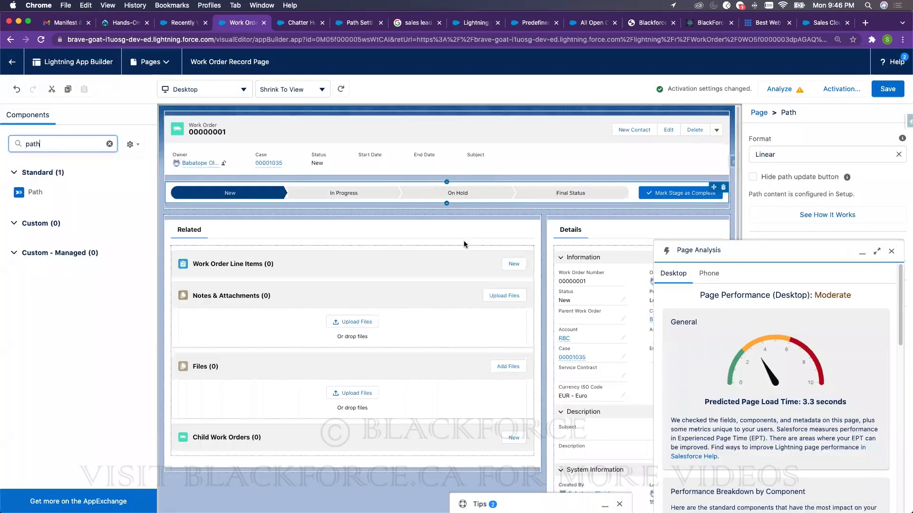
left_click(12, 62)
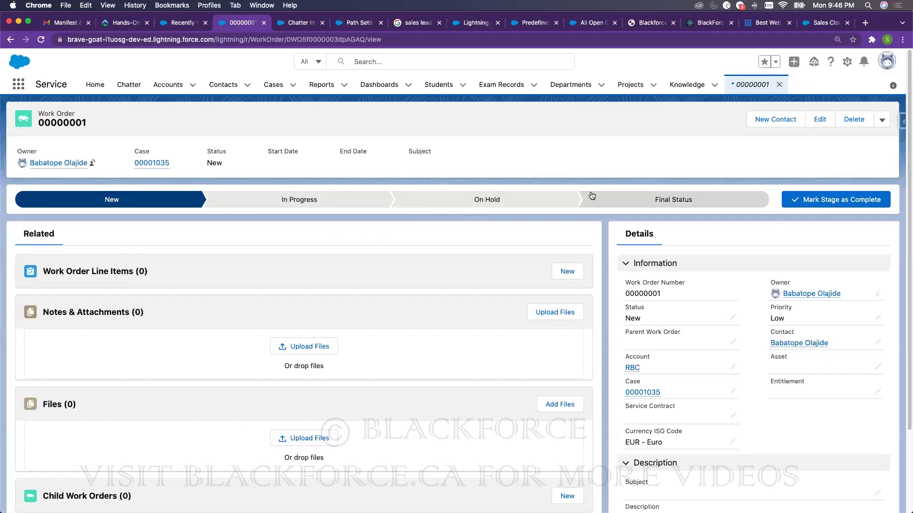
- Preview the On Hold, Final Status and In Progress stages on the work order's path
left_click(547, 203)
left_click(637, 204)
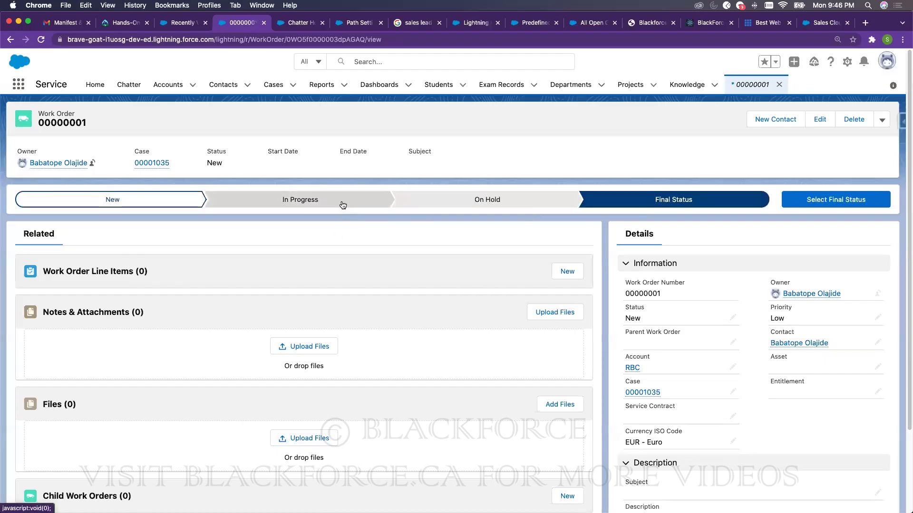
left_click(340, 203)
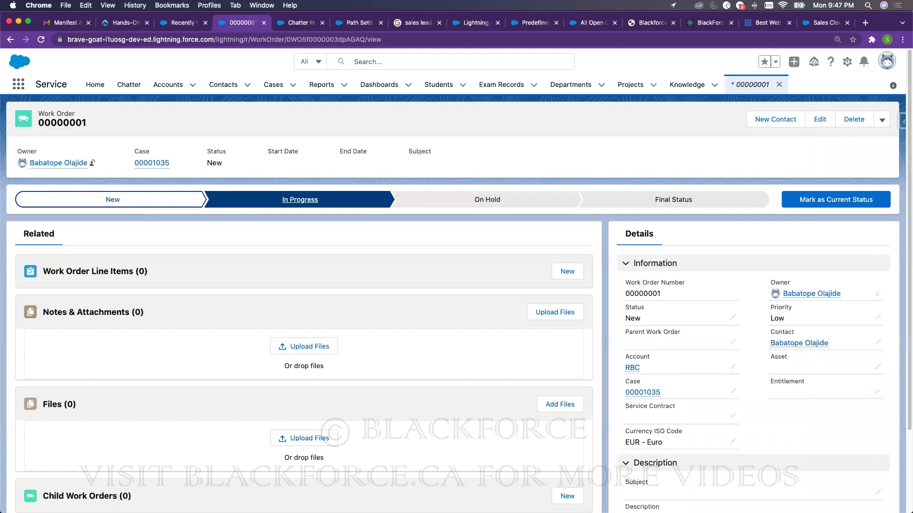
- On the Path Settings tab, filter the Setup menu by 'on demand', then 'email-to'
left_click(295, 23)
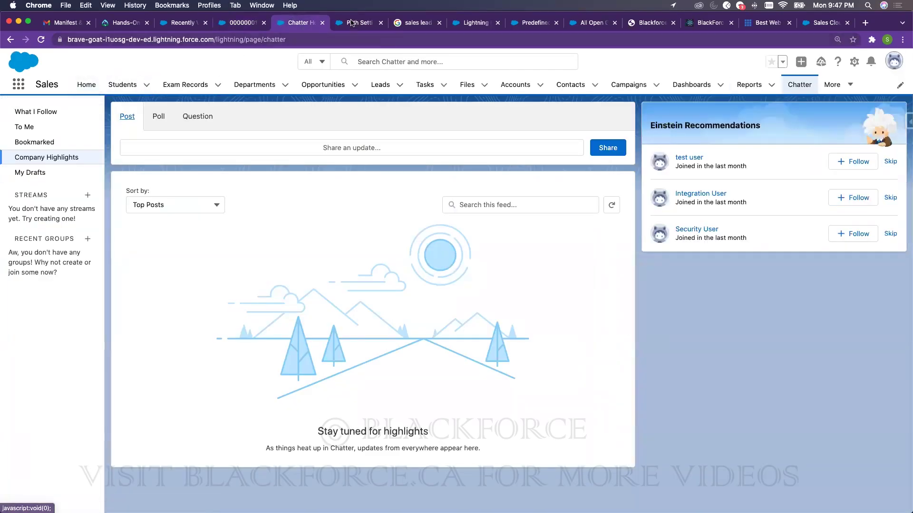
left_click(355, 22)
left_click(71, 113)
type("o")
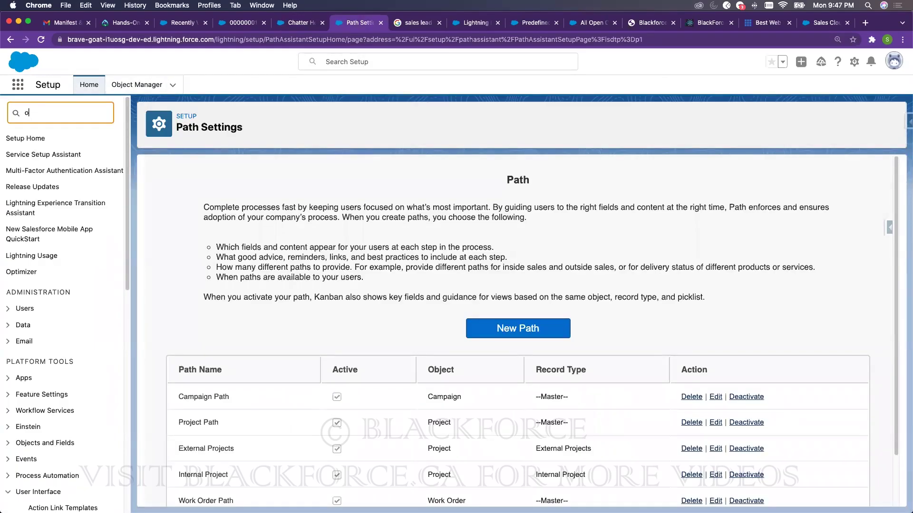
type("n demand")
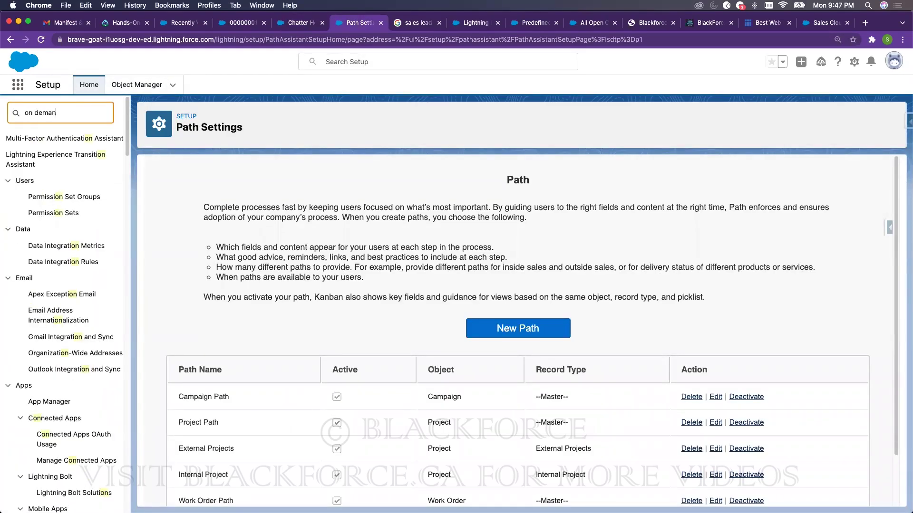
key("BackSpace")
key("BackSpace")
key("BackSpace")
key("BackSpace")
key("BackSpace")
key("BackSpace")
key("BackSpace")
key("BackSpace")
key("BackSpace")
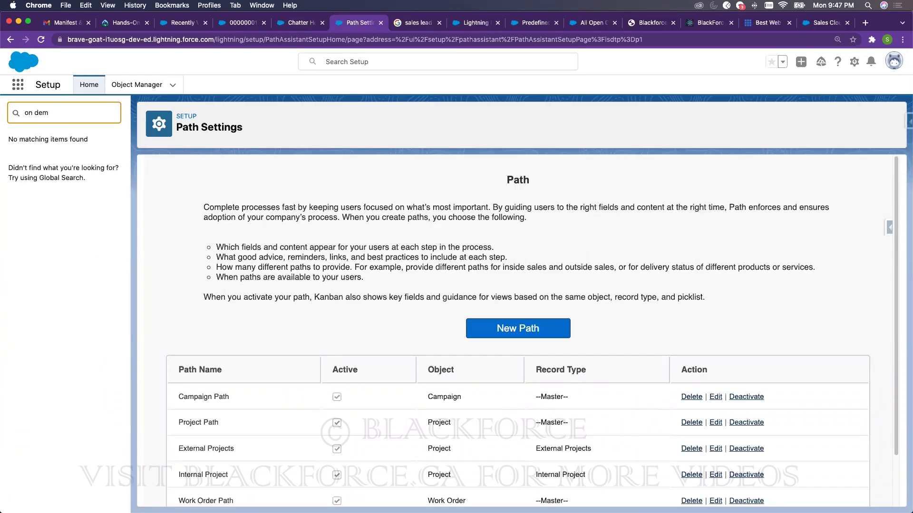
type("email")
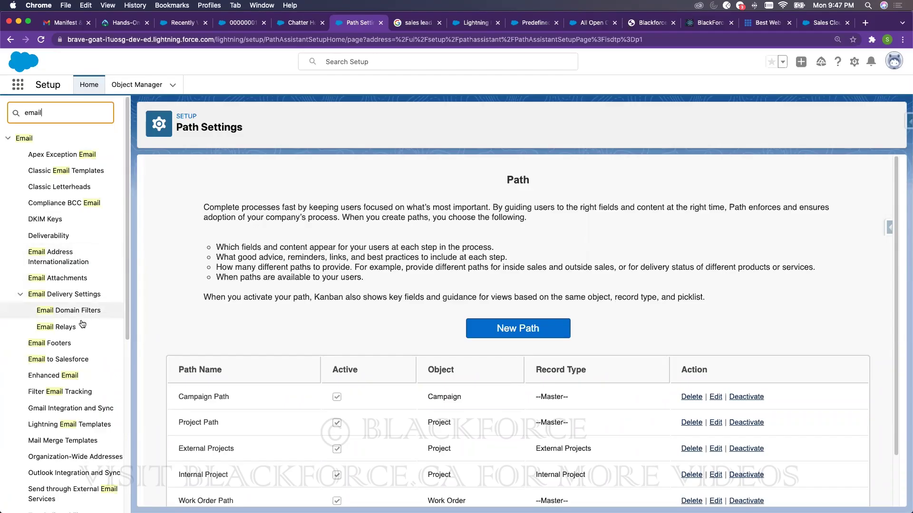
type("-to")
key("BackSpace")
key("BackSpace")
key("BackSpace")
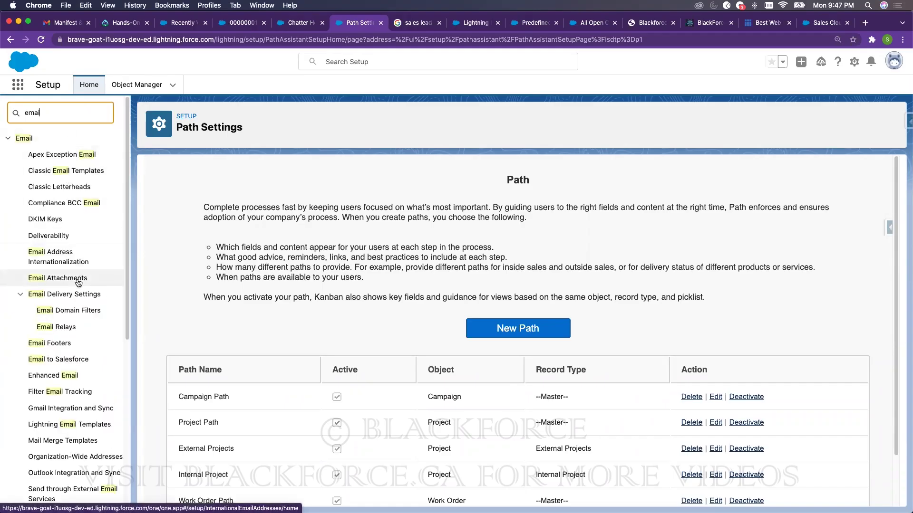
scroll(74, 304, "down", 5)
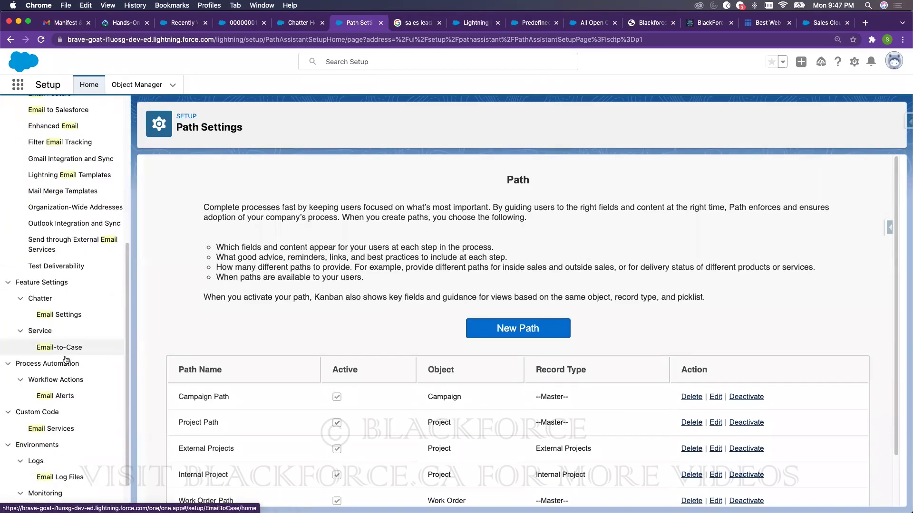
scroll(66, 360, "down", 2)
scroll(61, 372, "up", 5)
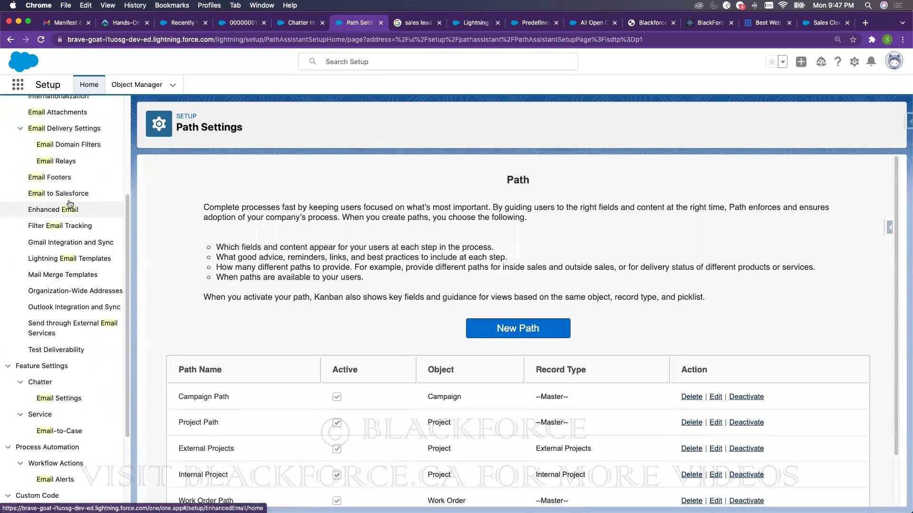
scroll(69, 162, "up", 7)
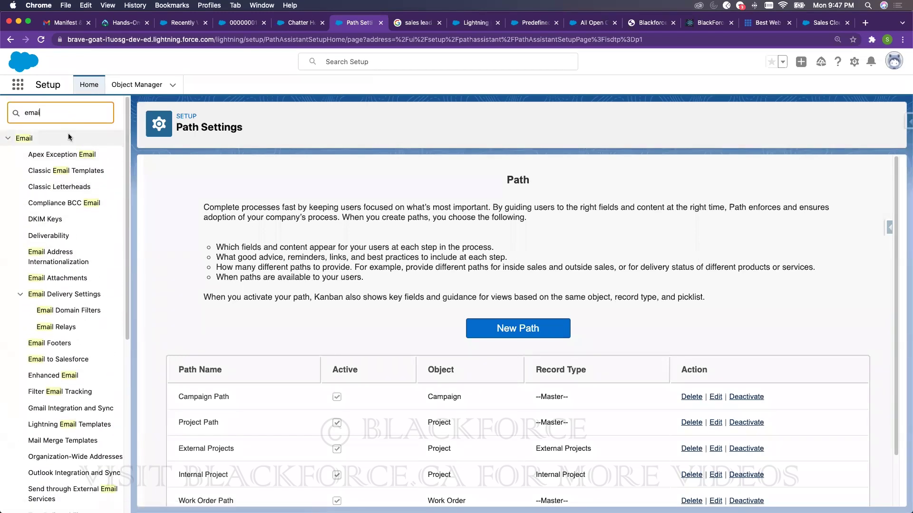
- Re-filter Setup Quick Find with 'on demand', then 'email-t' to show email entries
double_click(65, 114)
type("on demand")
key("BackSpace")
key("BackSpace")
key("BackSpace")
key("BackSpace")
key("BackSpace")
key("BackSpace")
key("BackSpace")
key("BackSpace")
type("mand")
key("BackSpace")
key("BackSpace")
key("BackSpace")
key("BackSpace")
key("BackSpace")
key("BackSpace")
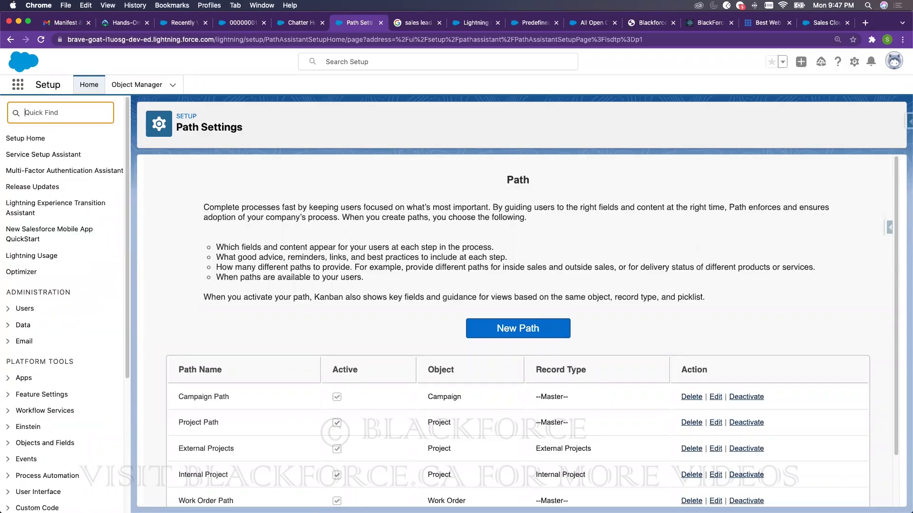
type("email-t")
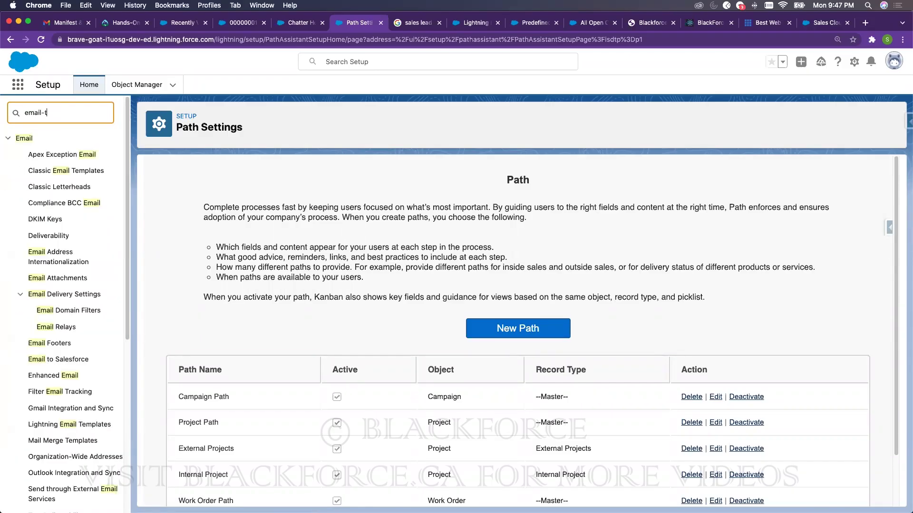
- Open Email-to-Case settings and review the firewall note and the routing address's email services address
left_click(59, 171)
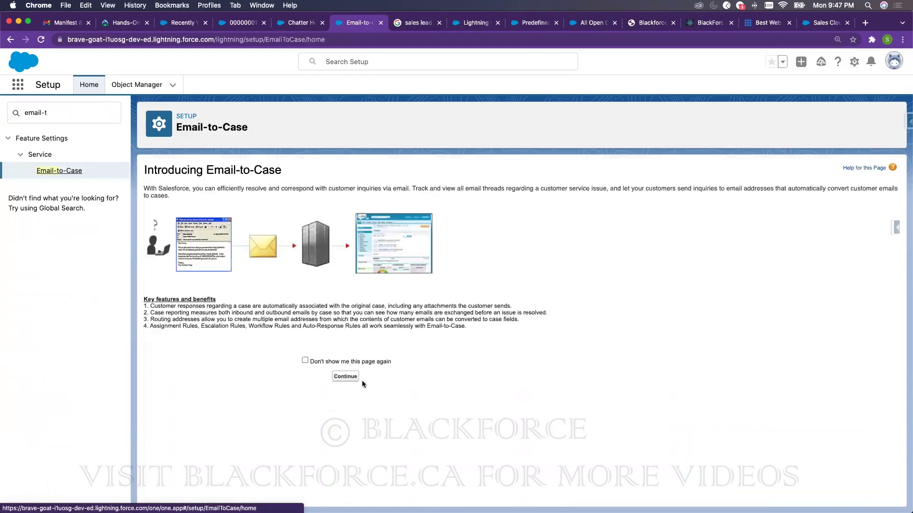
left_click(354, 378)
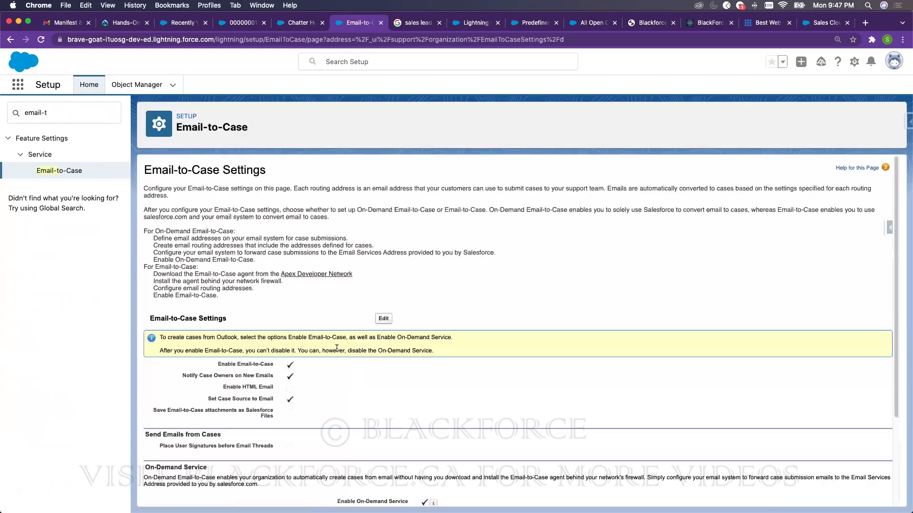
scroll(286, 361, "down", 3)
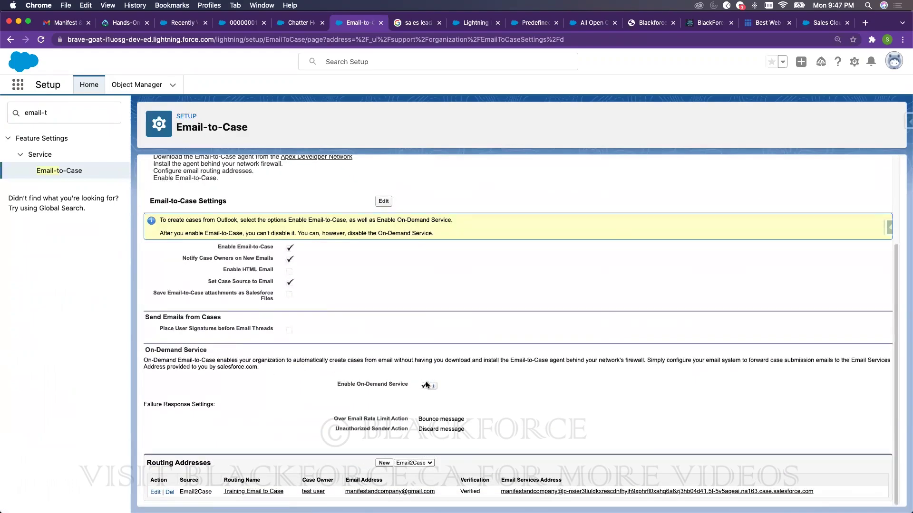
mouse_move(433, 386)
double_click(634, 360)
left_click_drag(820, 490, 500, 491)
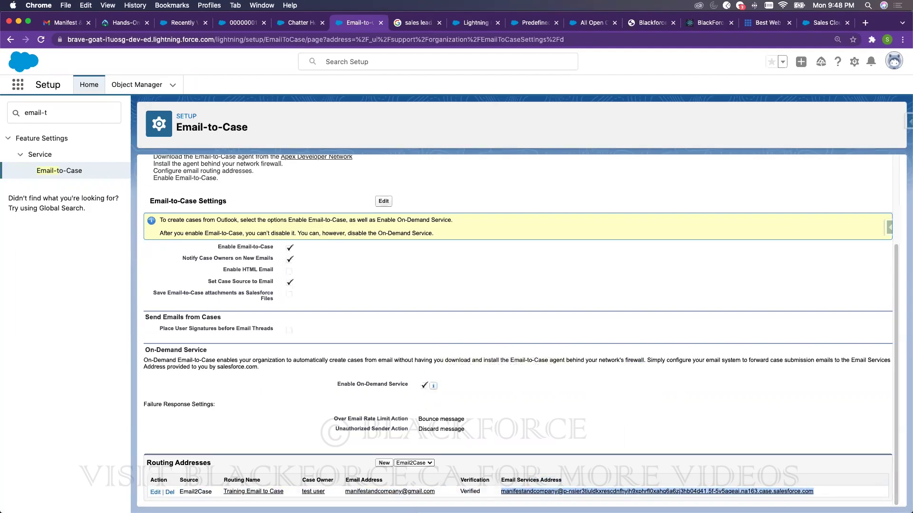
double_click(631, 360)
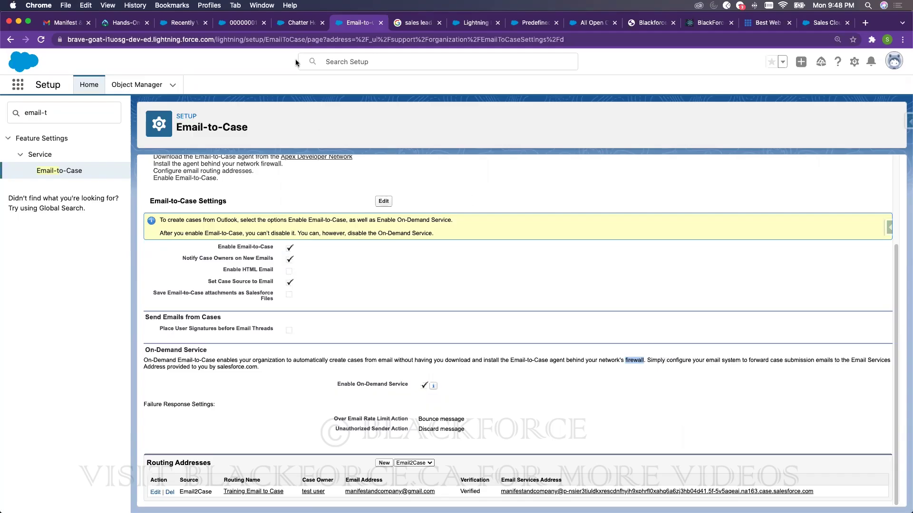
- On the recent cases tab, find 'know' in the App Launcher and open the Knowledge articles list
left_click(191, 27)
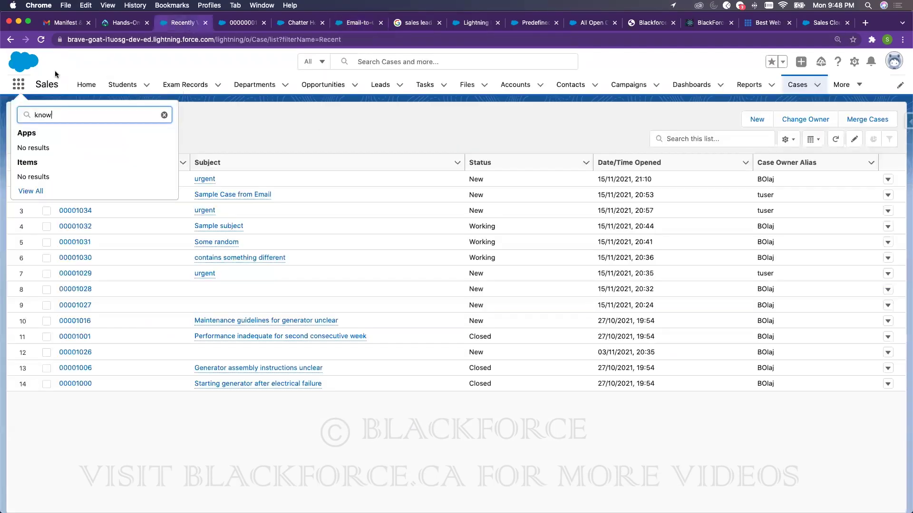
double_click(49, 113)
type("know")
left_click(40, 40)
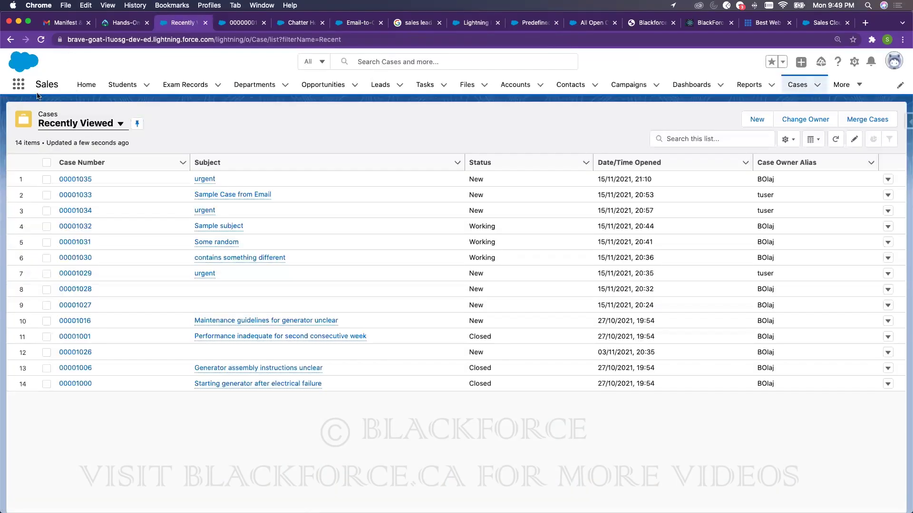
left_click(19, 84)
type("know")
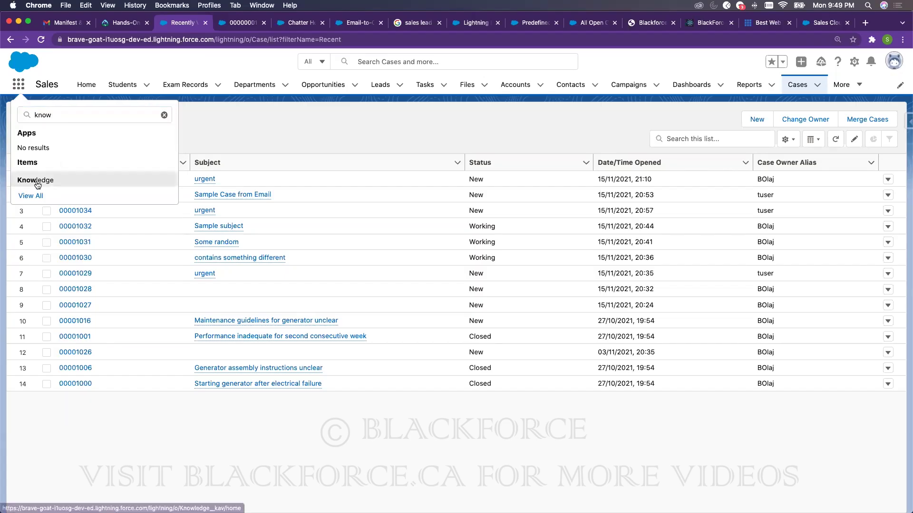
left_click(37, 181)
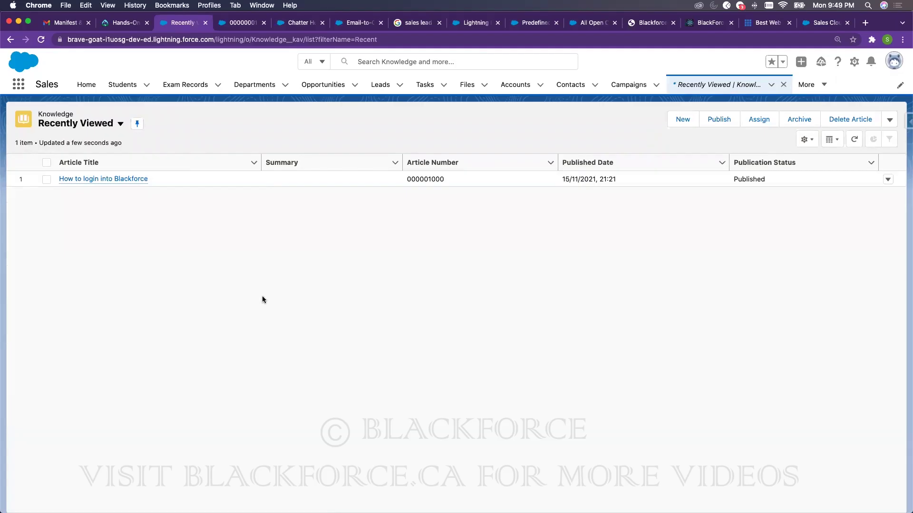
- Search the App Launcher for 'solutio', close the Knowledge tab, and open case 00001035 from Cases
left_click(21, 87)
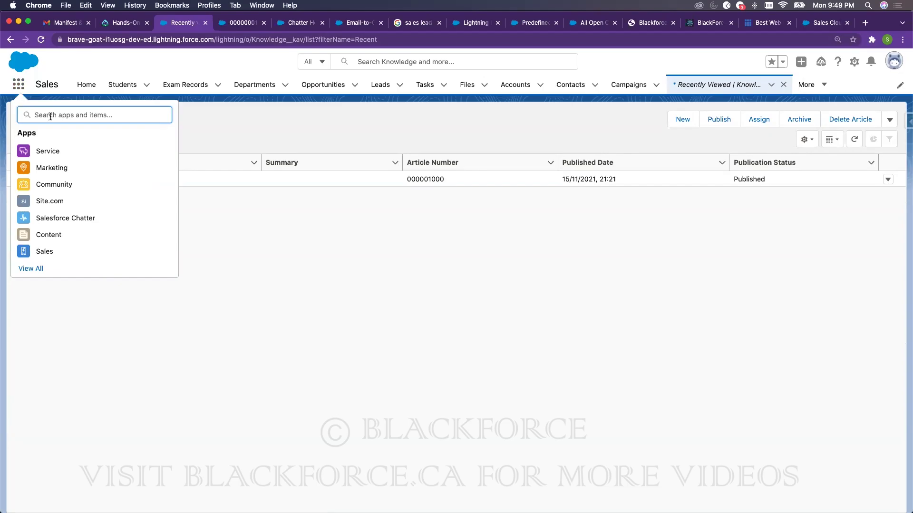
type("solutio")
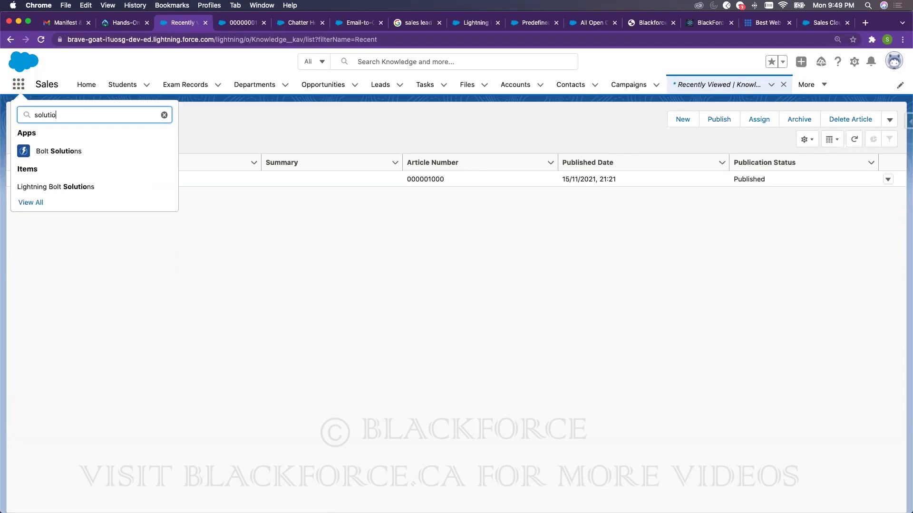
key("BackSpace")
key("BackSpace")
key("BackSpace")
key("BackSpace")
key("BackSpace")
key("BackSpace")
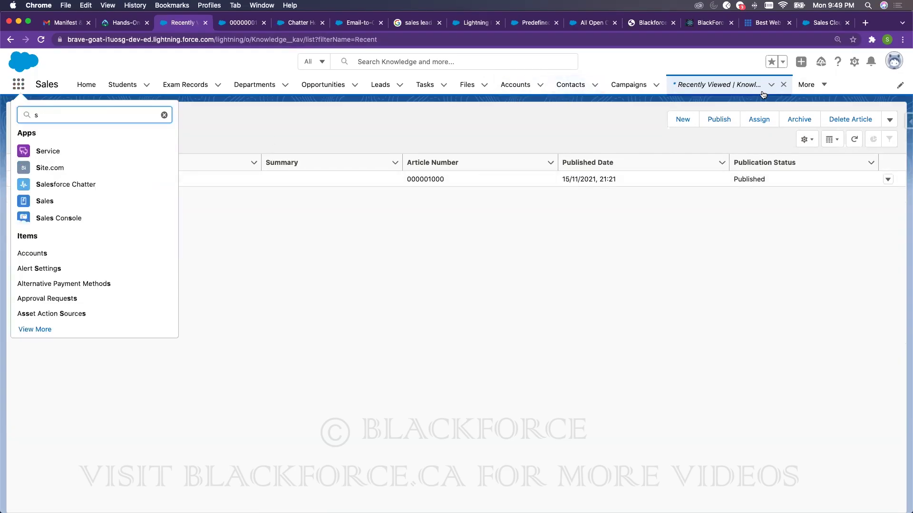
left_click(784, 86)
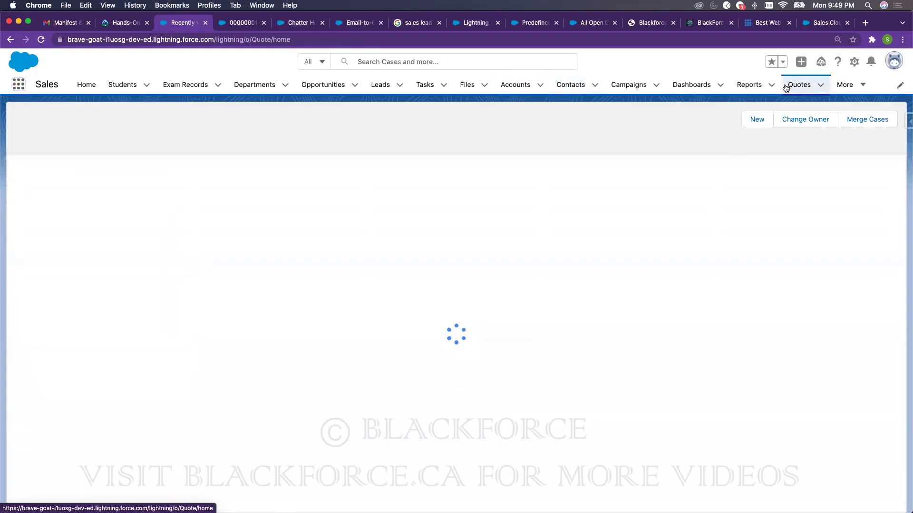
left_click(855, 85)
left_click(838, 176)
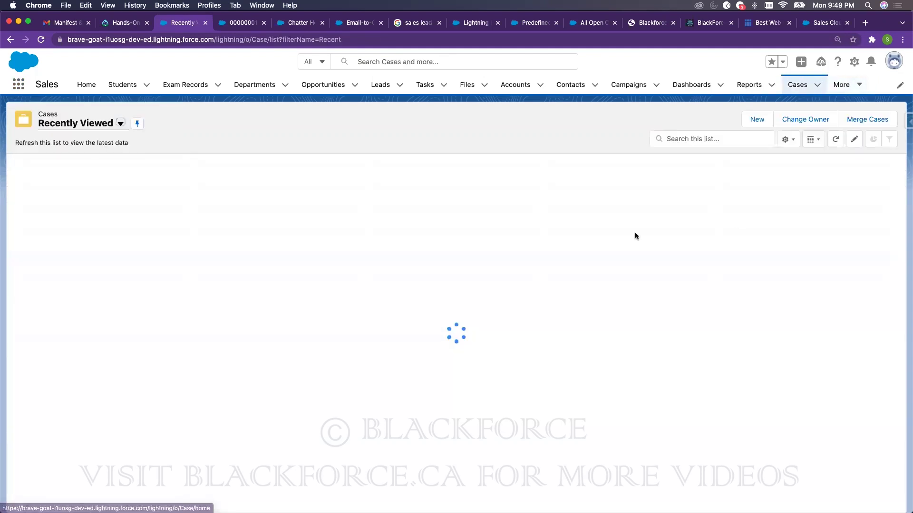
left_click(84, 180)
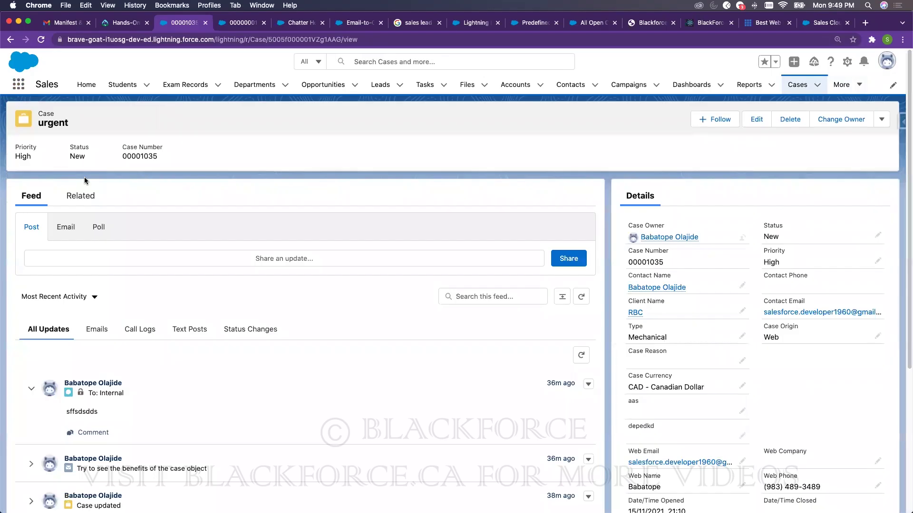
- Review the urgent case's related lists
left_click(81, 196)
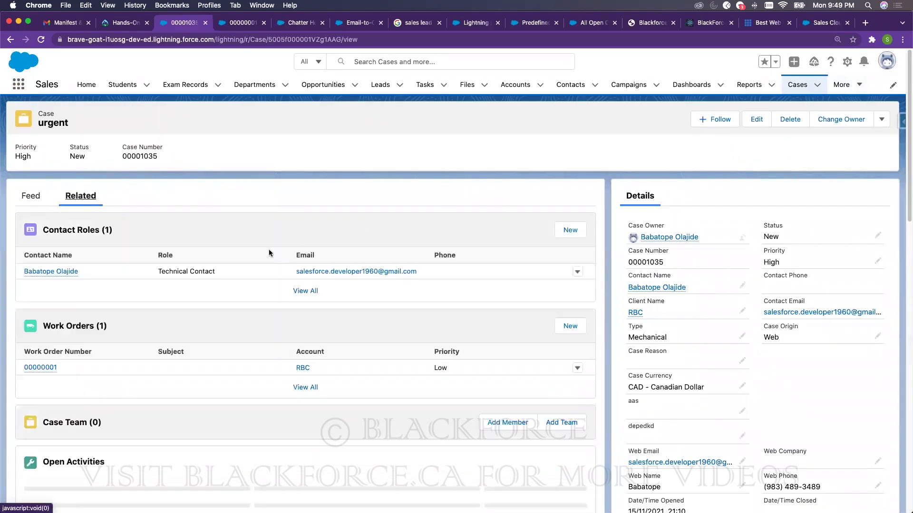
scroll(356, 328, "down", 10)
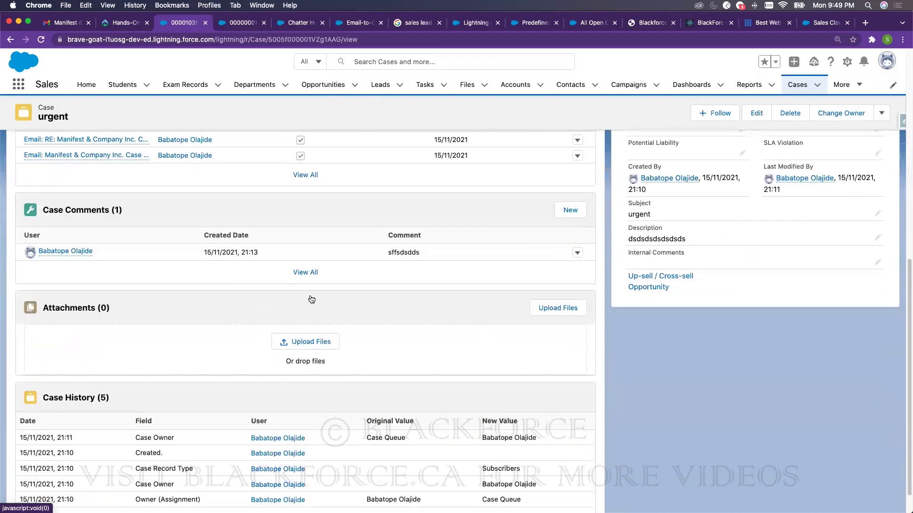
scroll(312, 299, "up", 10)
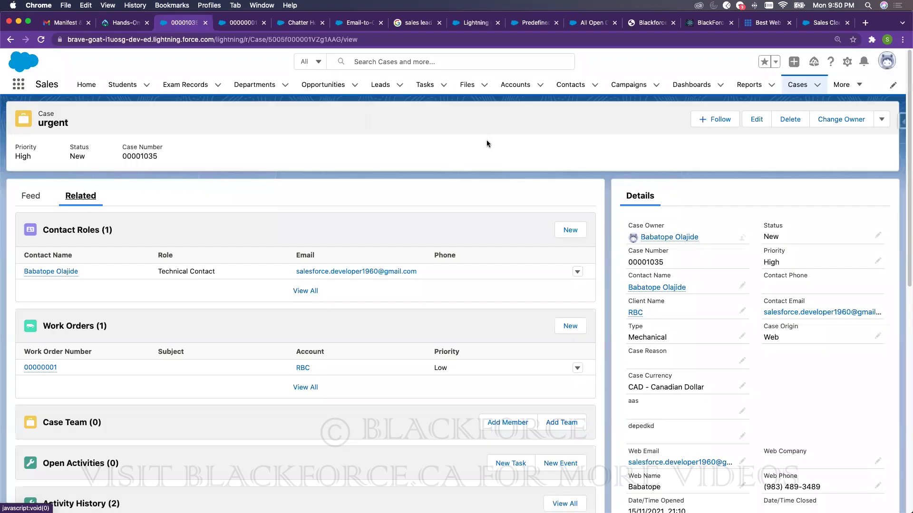
- Try a global search for 'solution', dismiss the suggestions, and return to the Cases list
left_click(476, 57)
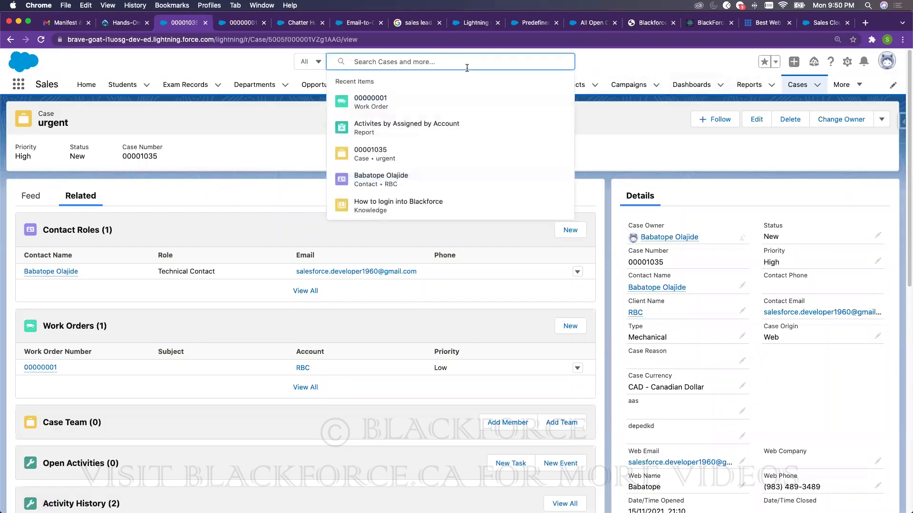
type("solution")
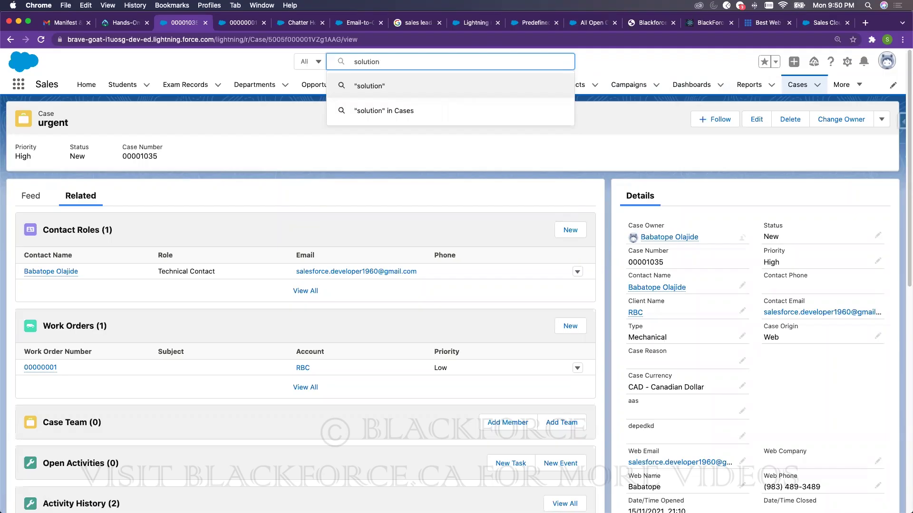
left_click(655, 142)
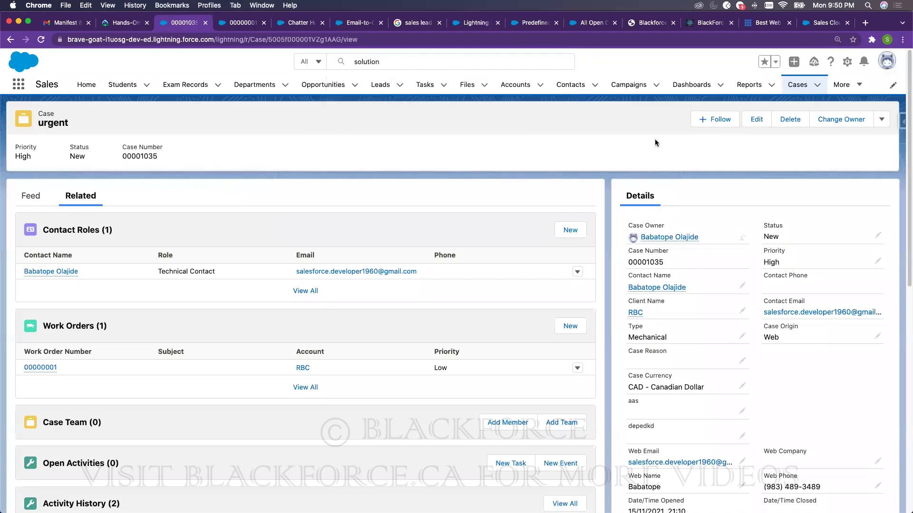
left_click(796, 85)
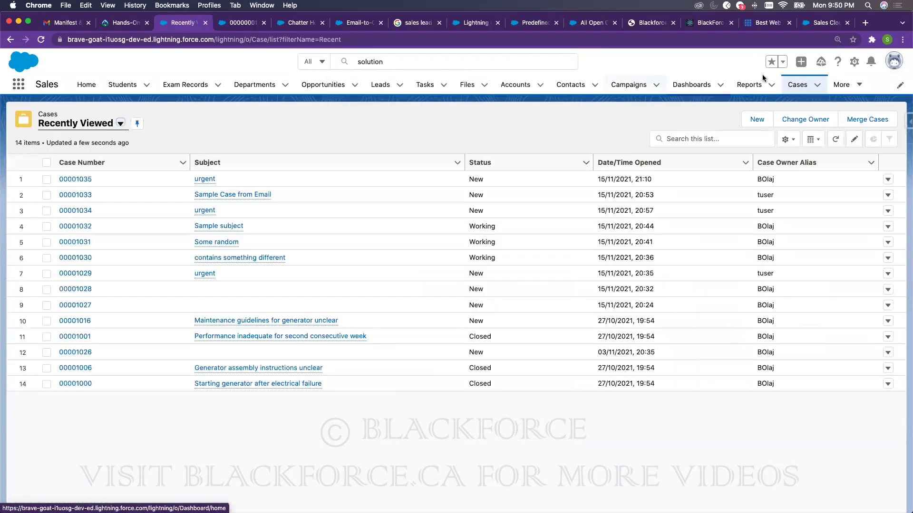
- Go to the Case object's Record Types in Object Manager via the 'case' filter
left_click(251, 22)
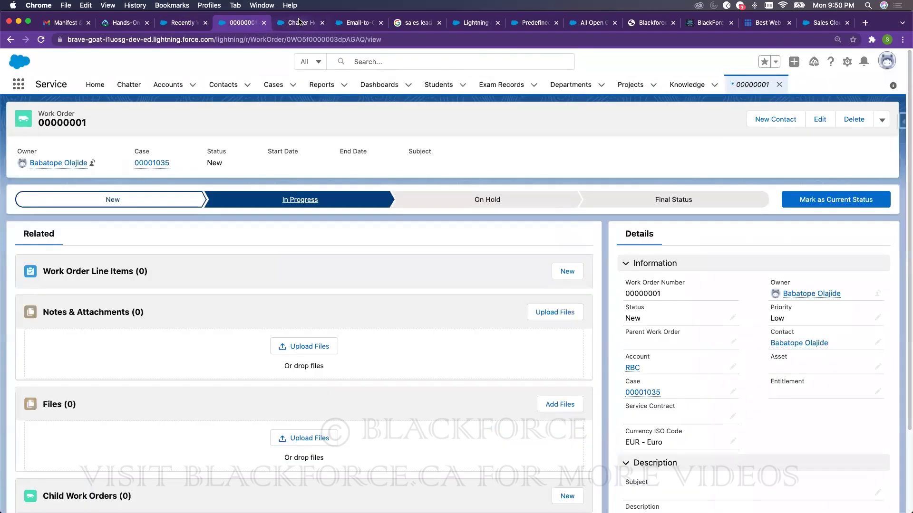
left_click(298, 23)
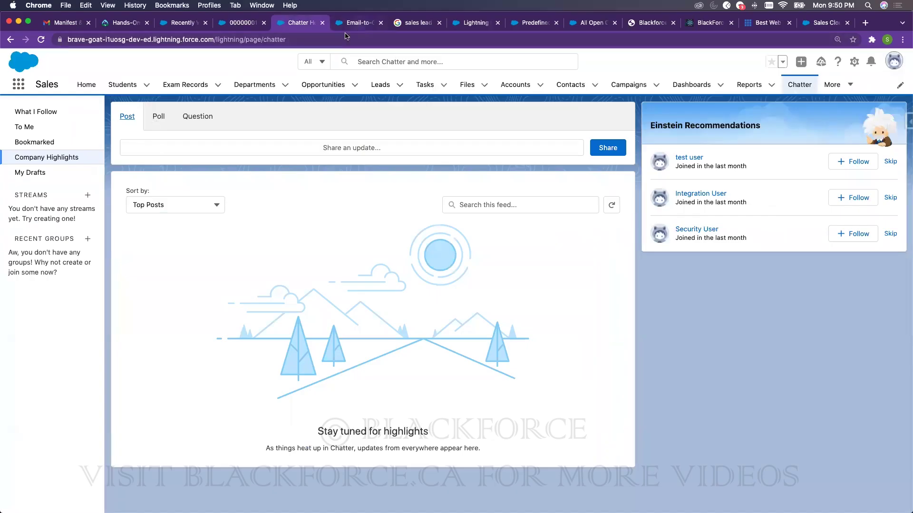
left_click(355, 22)
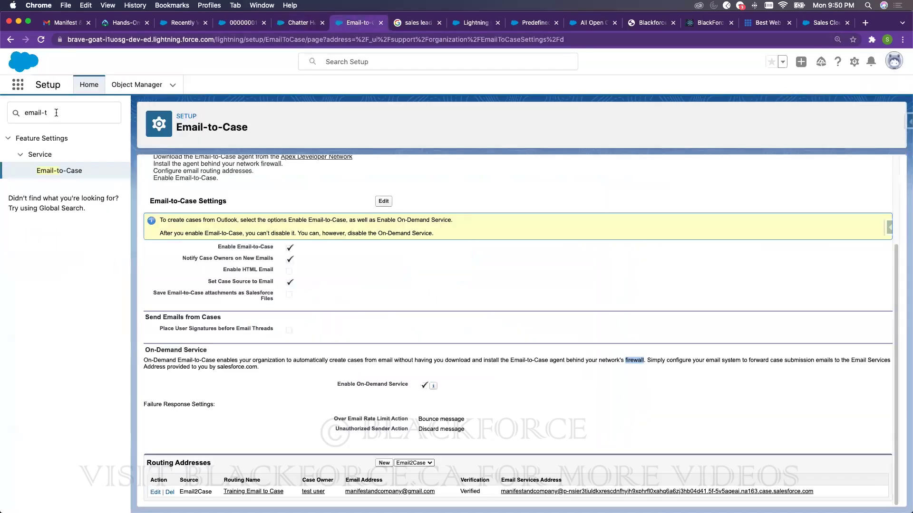
left_click(137, 84)
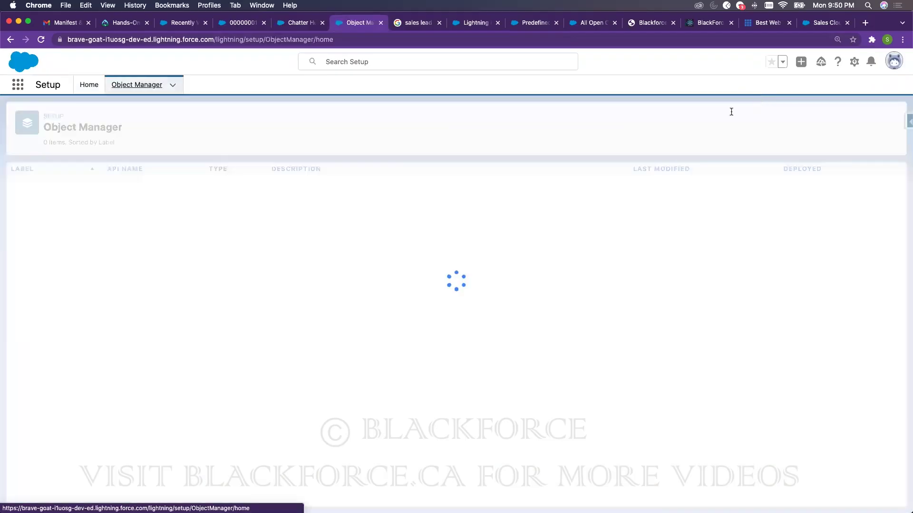
left_click(717, 119)
type("case")
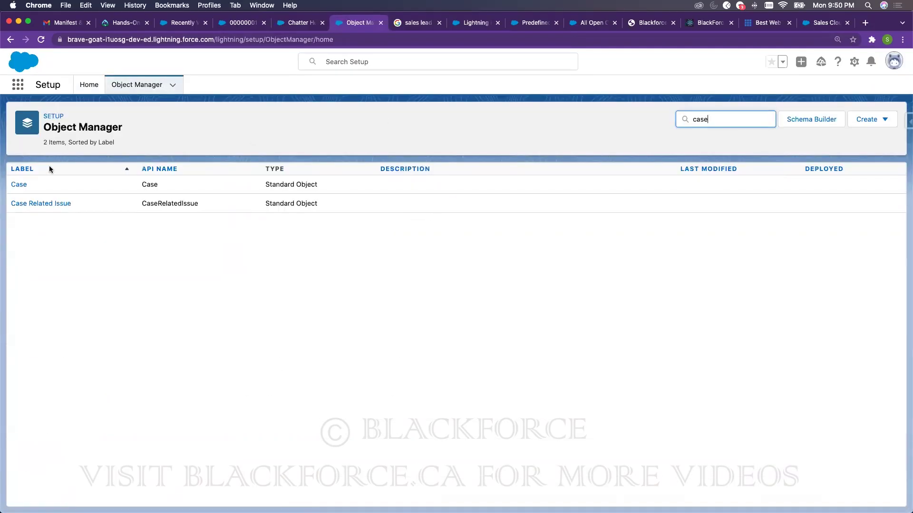
left_click(20, 185)
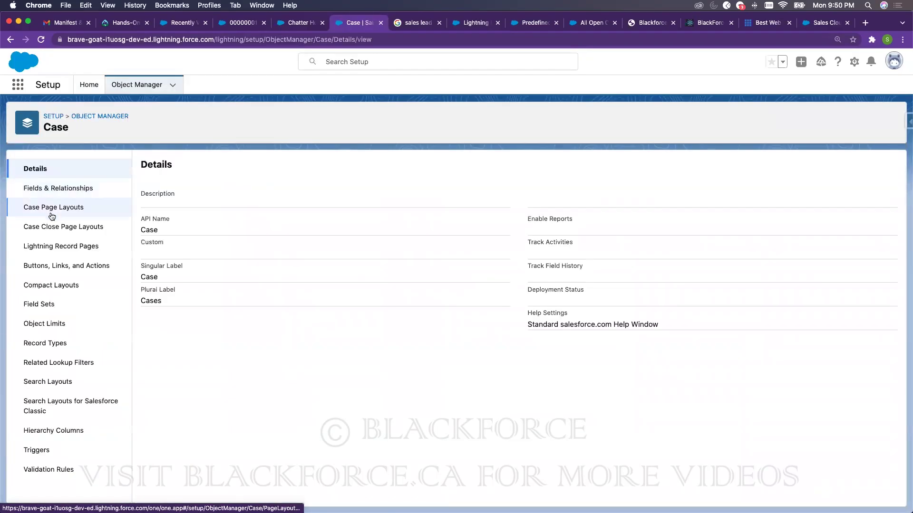
left_click(52, 343)
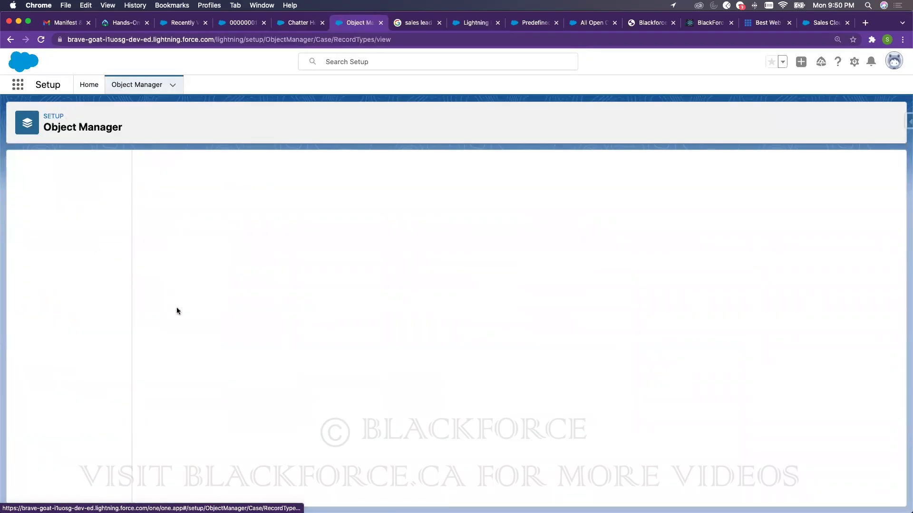
- Start a new Case record type, leaving Support Process at --None--, cloning Non Subscribers, then Subscribers
left_click(791, 167)
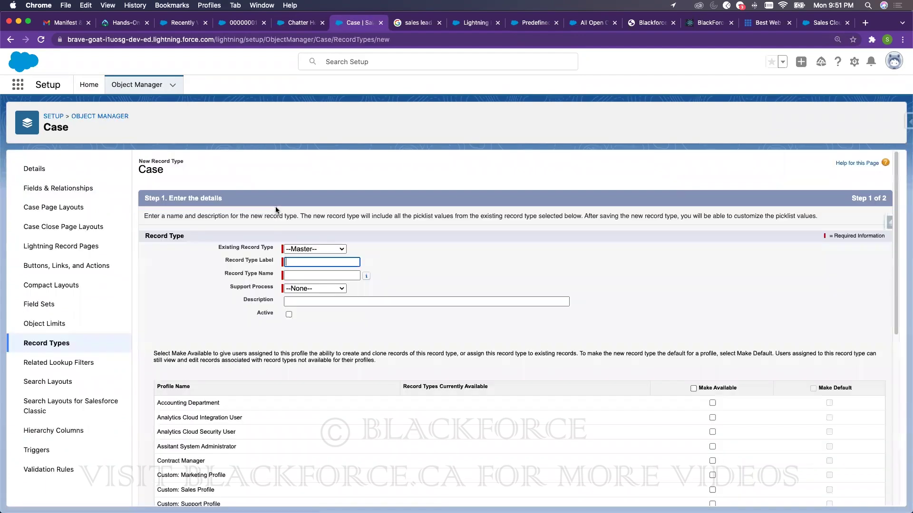
left_click(301, 289)
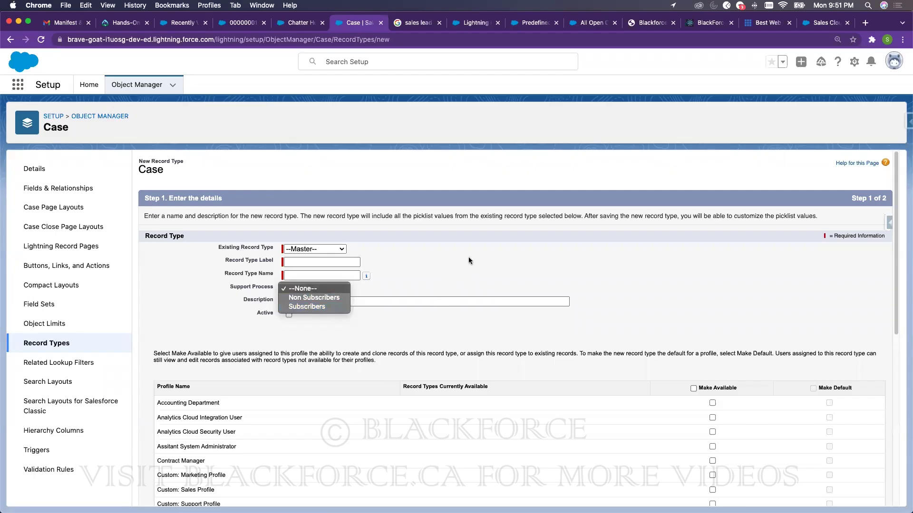
left_click(459, 267)
left_click(300, 249)
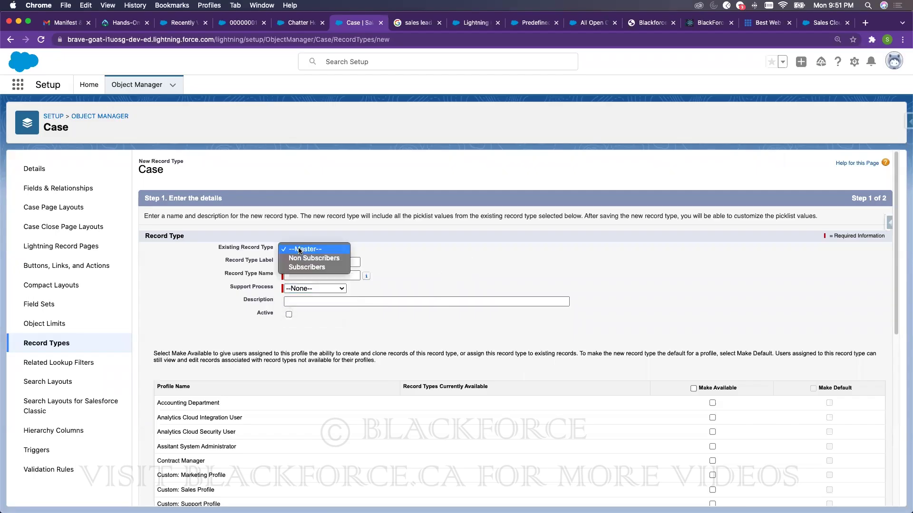
left_click(302, 259)
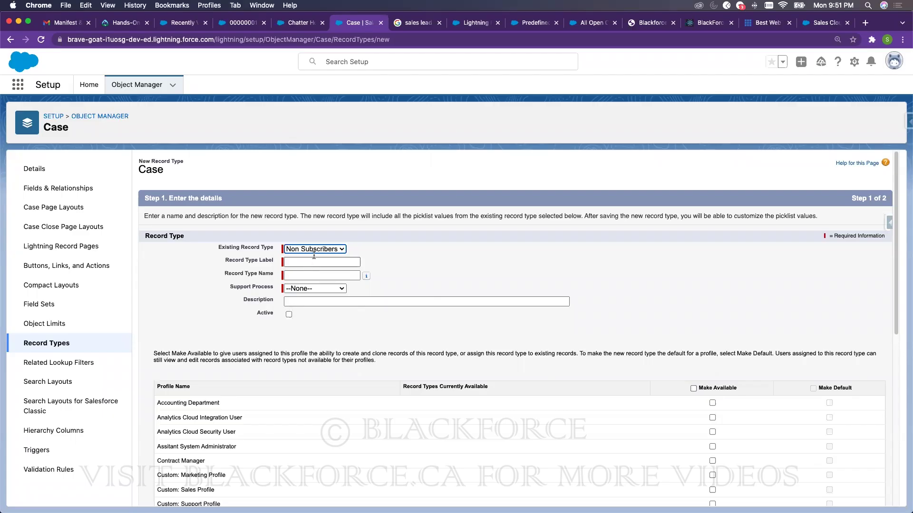
left_click(316, 249)
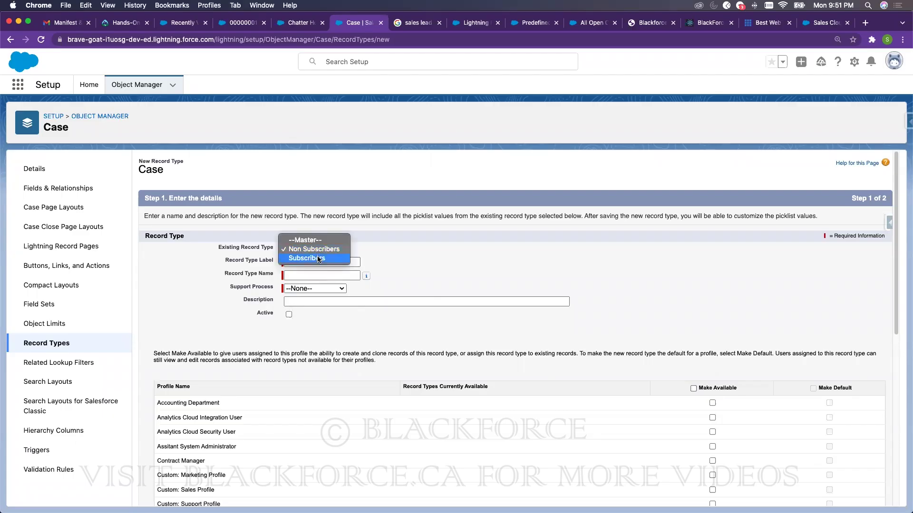
left_click(317, 258)
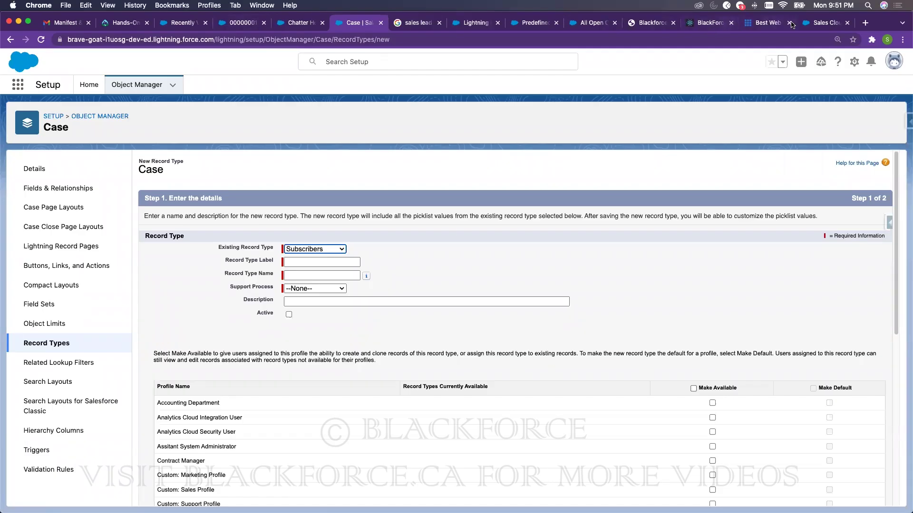
- In the training slides PDF, highlight Web to Case, Email to Case, Escalation Rules, Assignment Rules, Automation, Knowledge & Articles Management
left_click(652, 25)
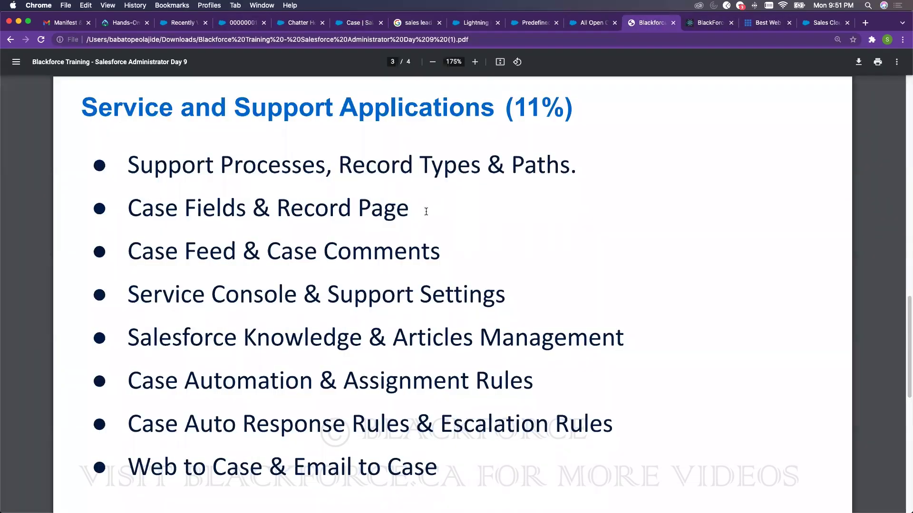
left_click_drag(135, 466, 428, 467)
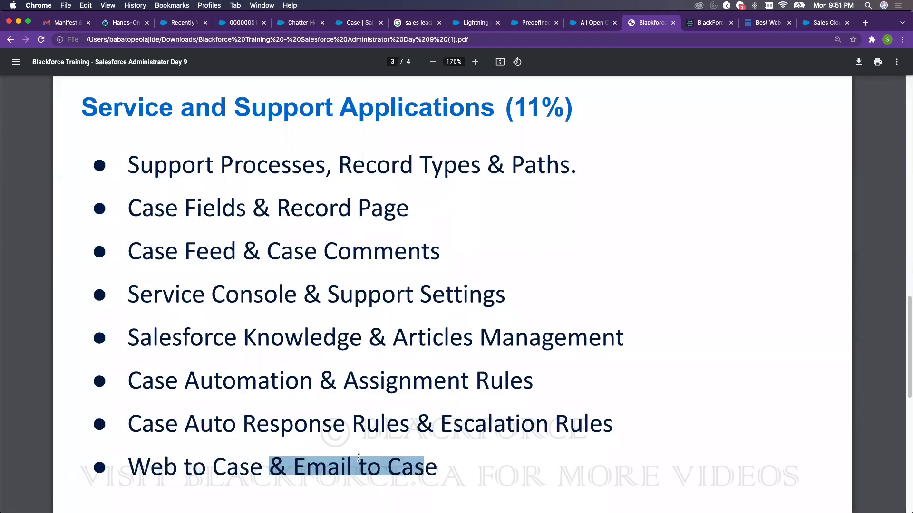
left_click(135, 423)
left_click_drag(135, 424, 613, 427)
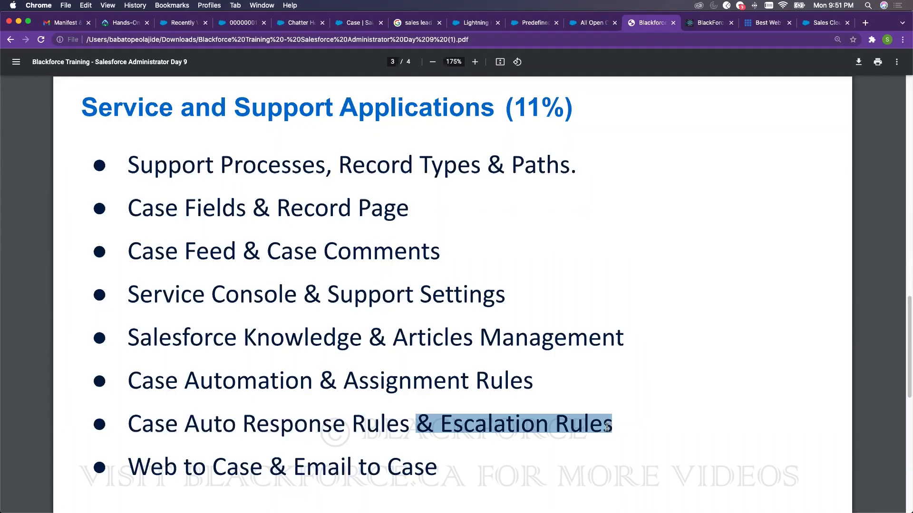
left_click(608, 427)
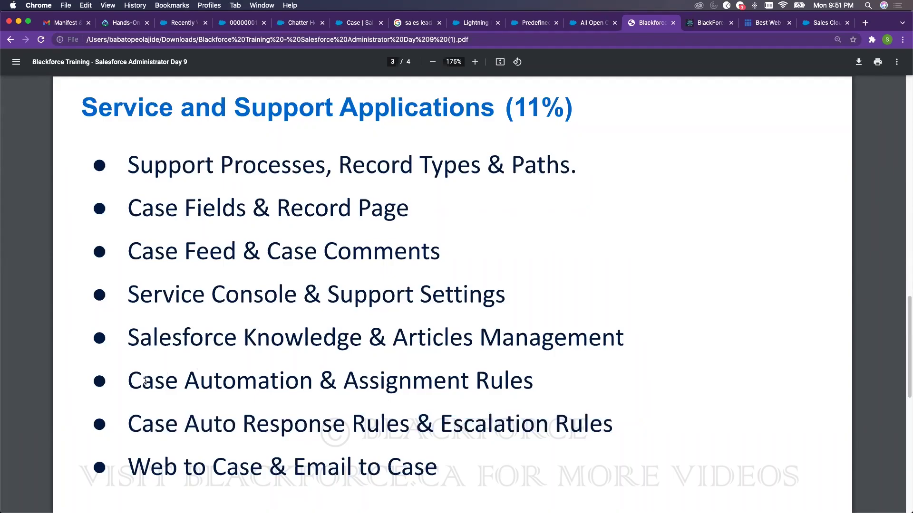
left_click_drag(352, 389, 534, 387)
double_click(243, 385)
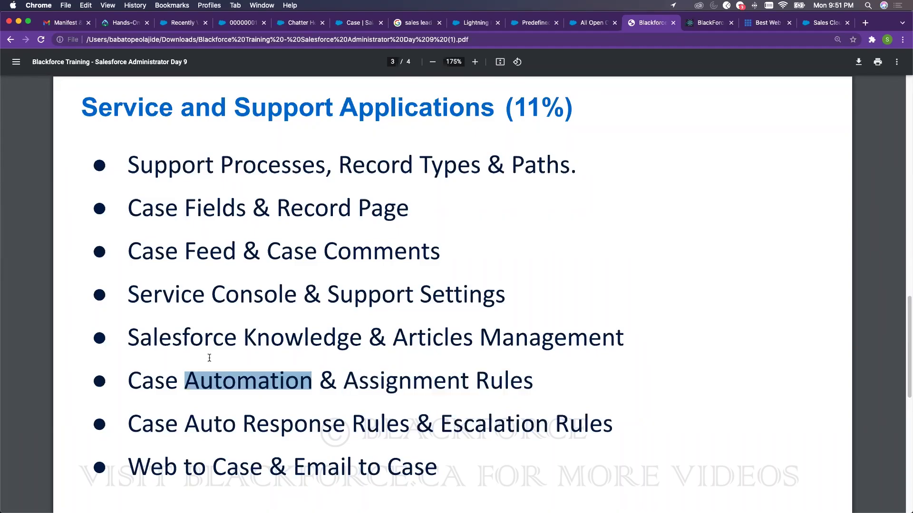
left_click_drag(126, 334, 587, 338)
left_click(501, 347)
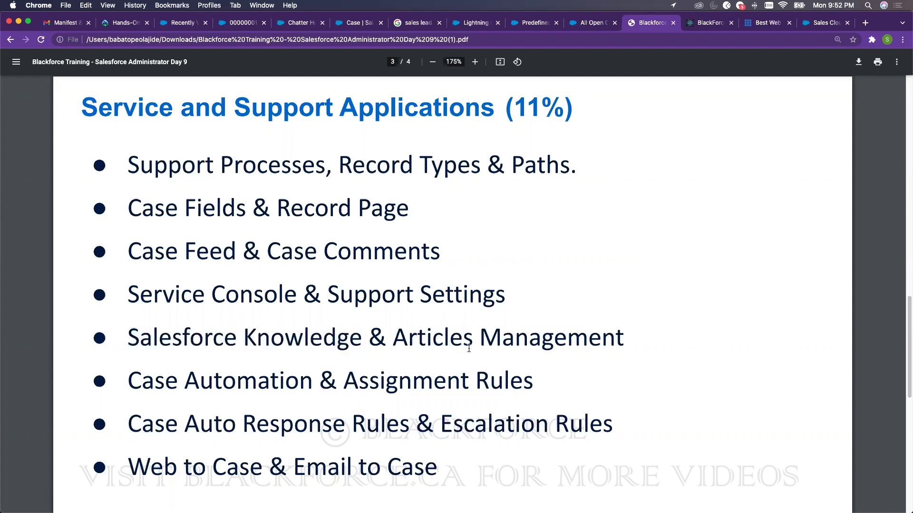
- Highlight Console, Case Comments, Record Page, Support Processes/Record Types, Escalation Rules, Service Console; return to recently viewed Cases
double_click(220, 295)
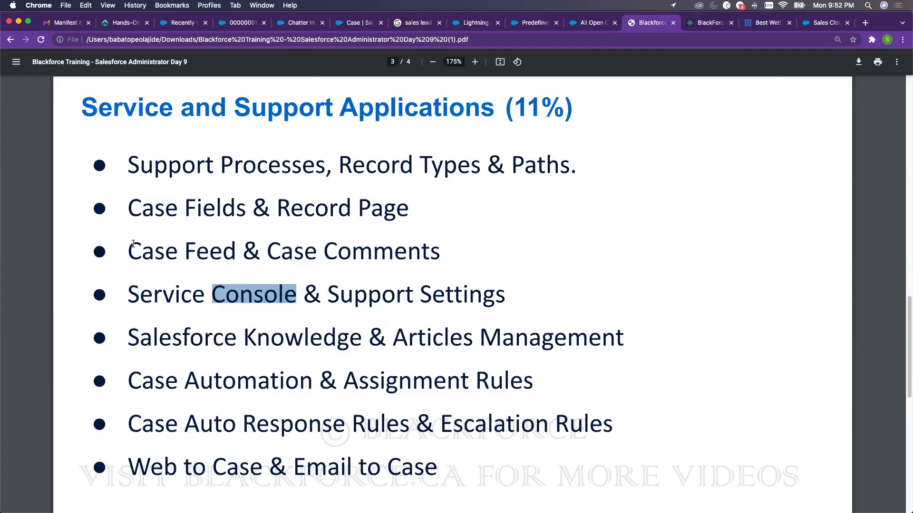
left_click_drag(258, 249, 449, 252)
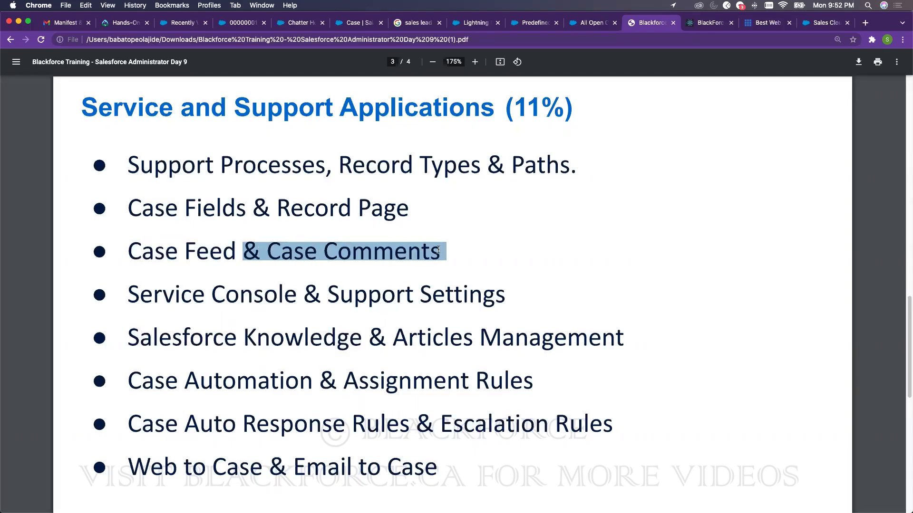
left_click(121, 208)
left_click_drag(122, 208, 418, 206)
left_click_drag(143, 166, 488, 167)
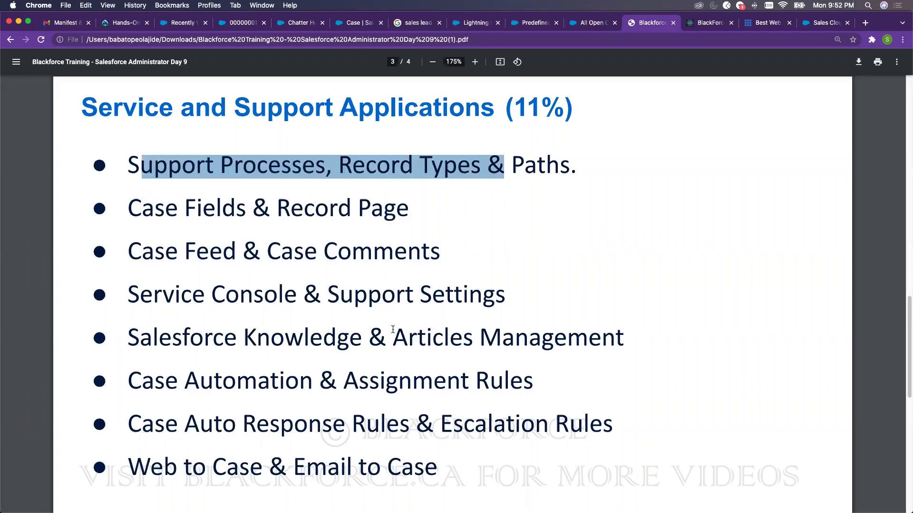
left_click_drag(443, 423, 613, 424)
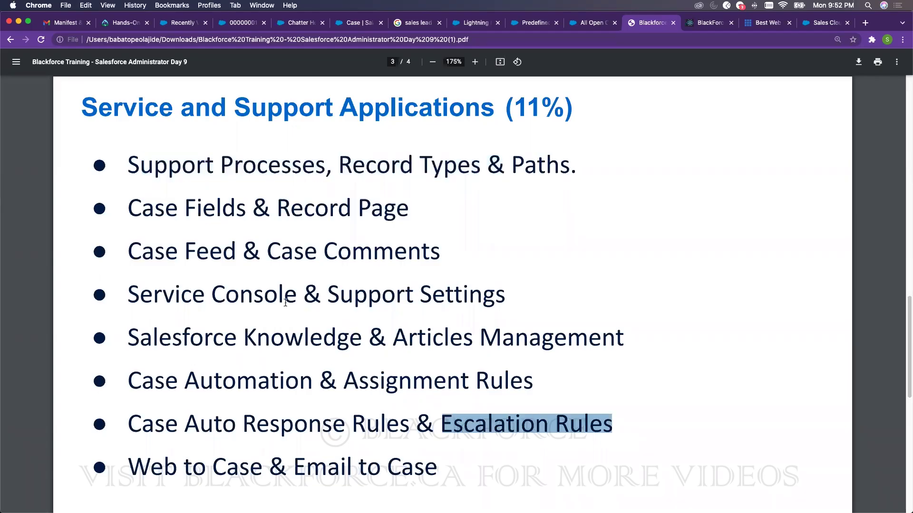
left_click_drag(141, 295, 296, 296)
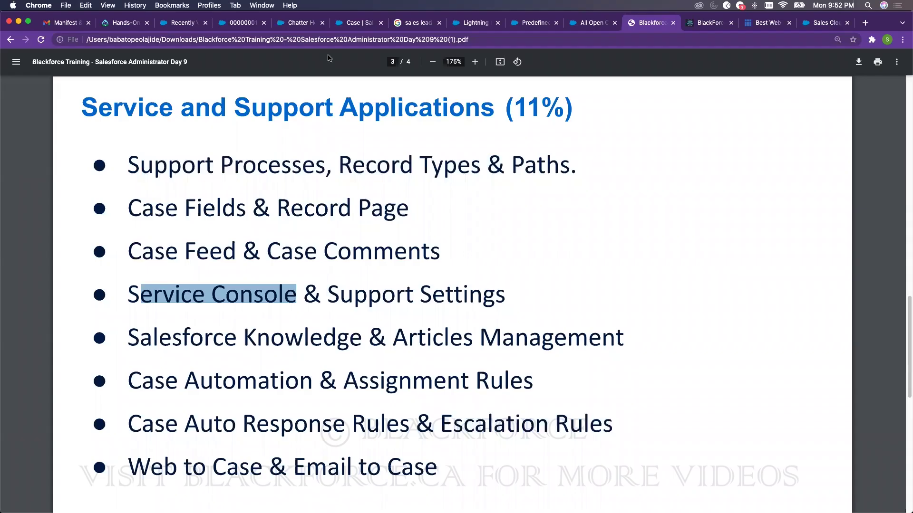
left_click(189, 24)
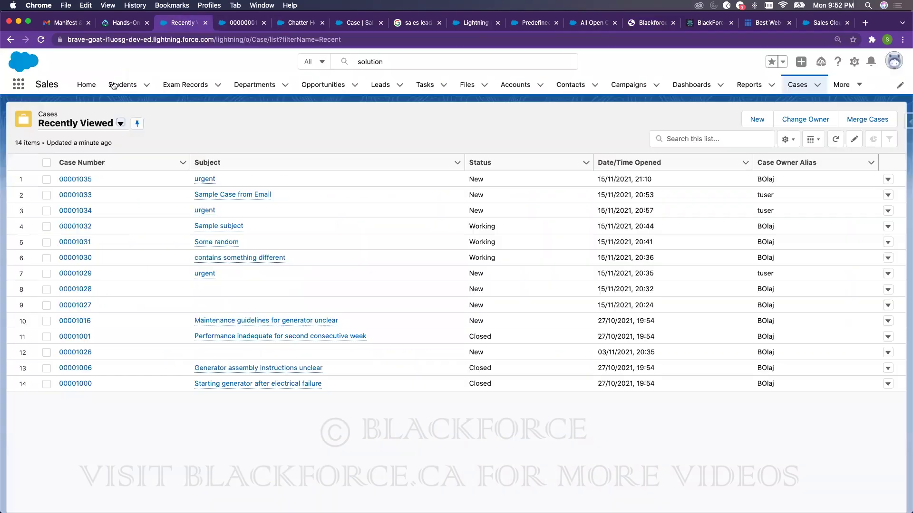
- From Setup Home, find Escalation Rules with Quick Find 'esc' and open the Standard rule
left_click(345, 22)
left_click(87, 89)
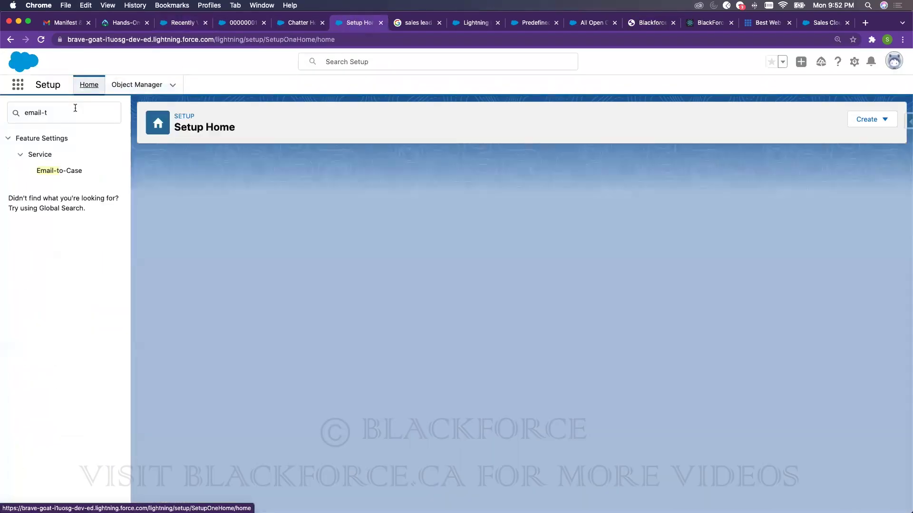
triple_click(75, 108)
type("e")
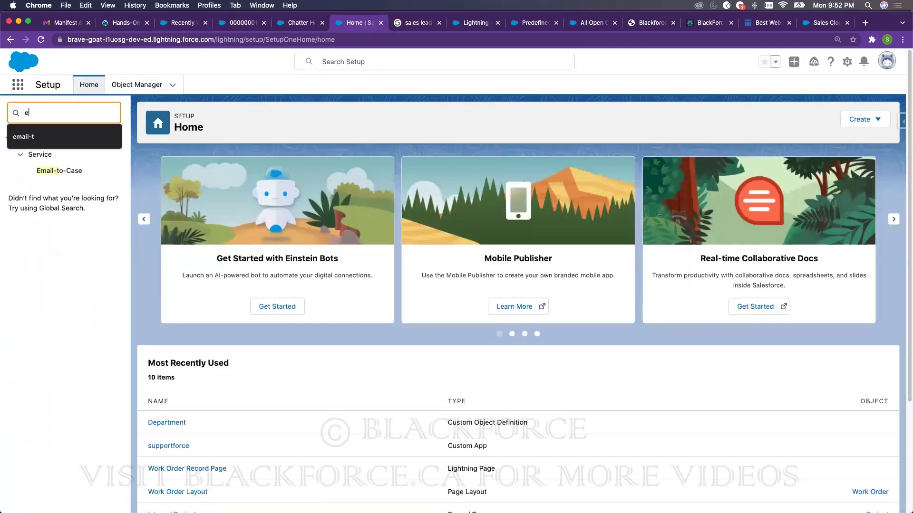
type("sc")
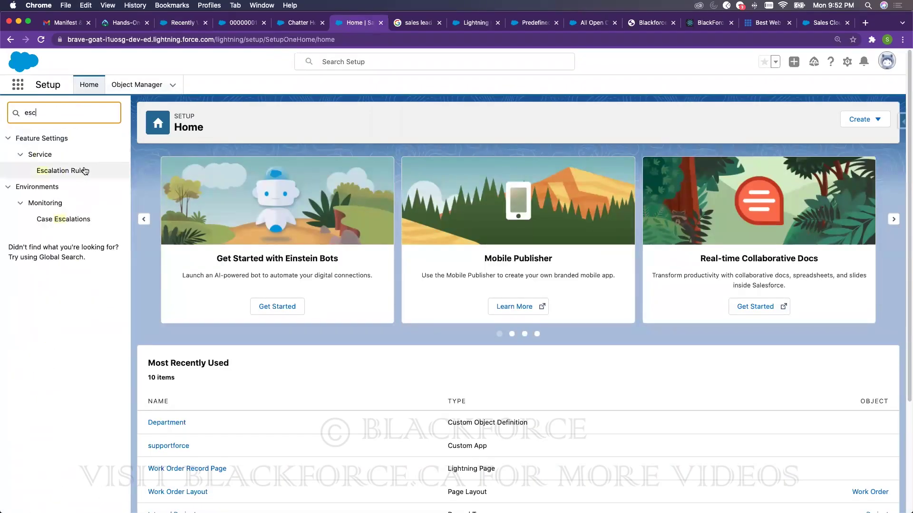
left_click(83, 174)
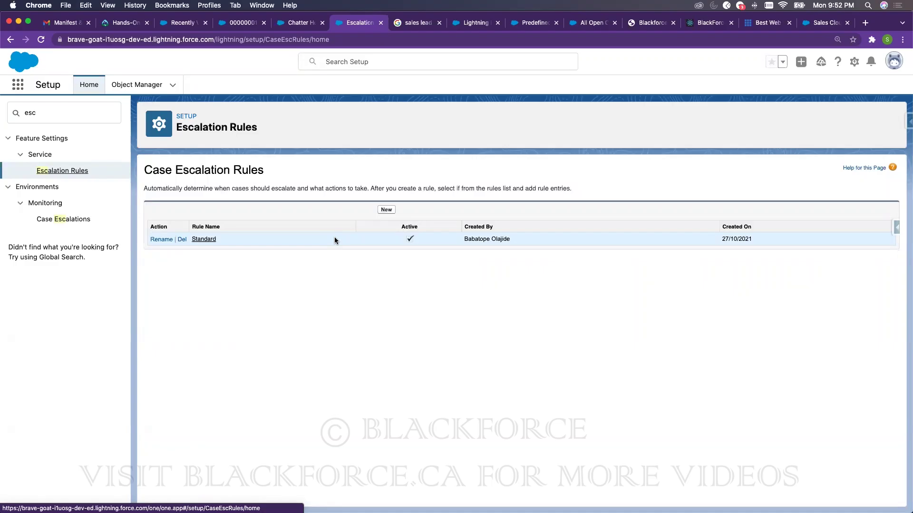
left_click(207, 239)
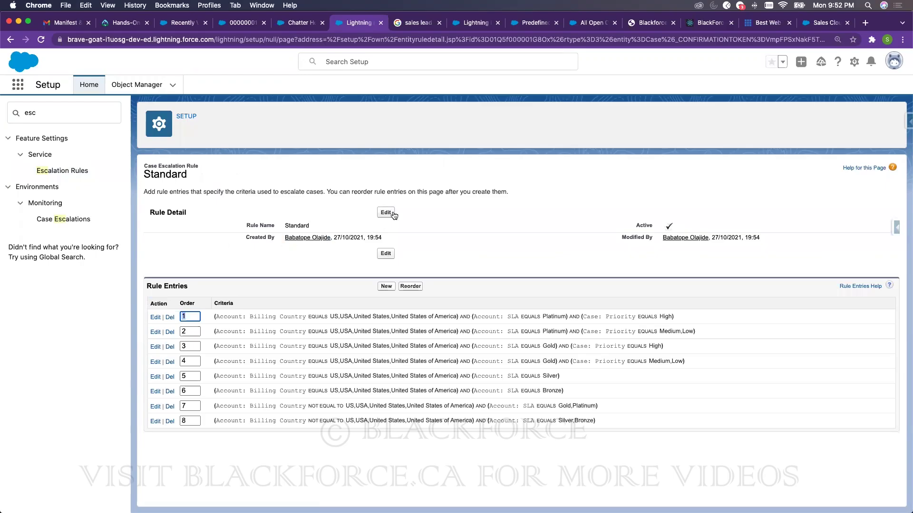
- Add a Standard rule entry, order 1: Case: Status equals New, ignoring business hours, and save it
left_click(386, 286)
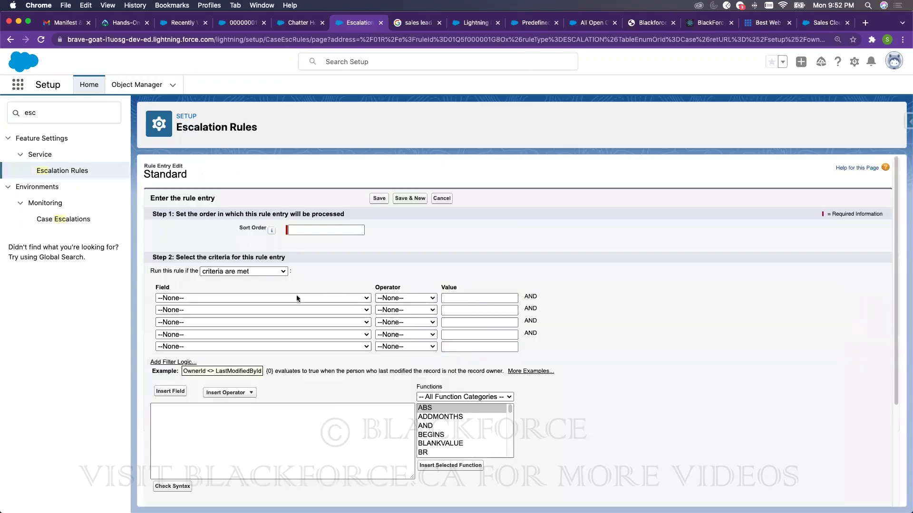
type("1")
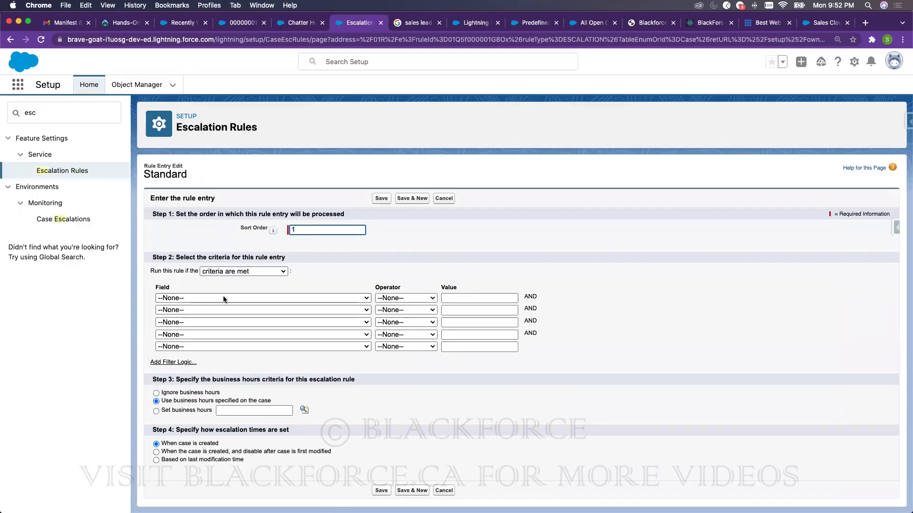
left_click(224, 298)
scroll(246, 455, "down", 10)
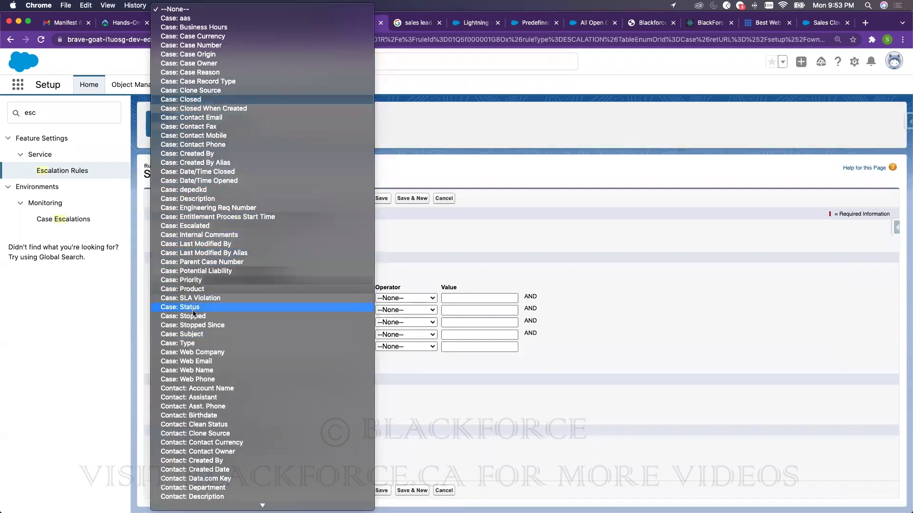
left_click(193, 312)
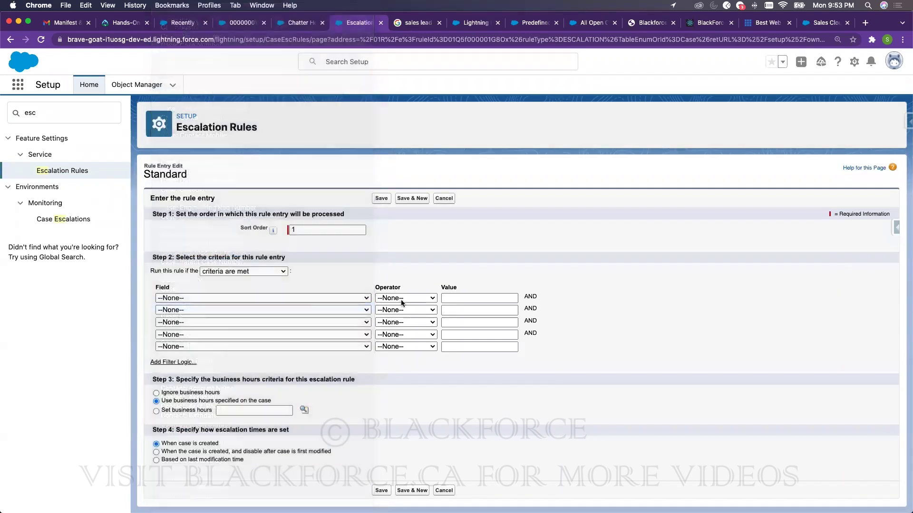
left_click(401, 299)
left_click(397, 305)
left_click(526, 298)
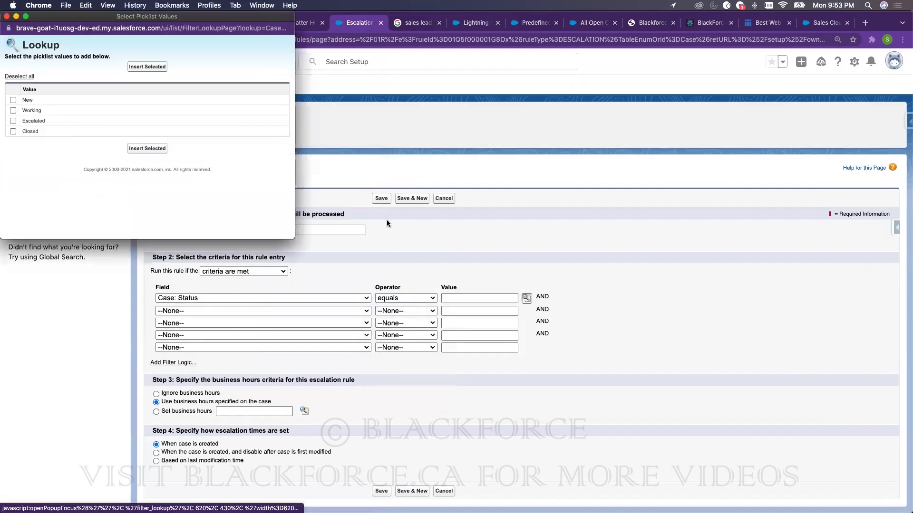
left_click(14, 100)
left_click(157, 149)
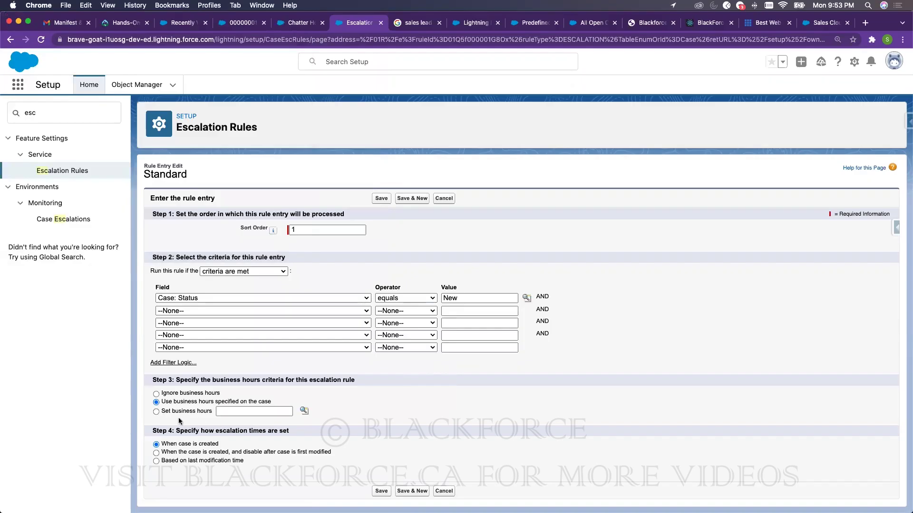
left_click(156, 394)
left_click(382, 491)
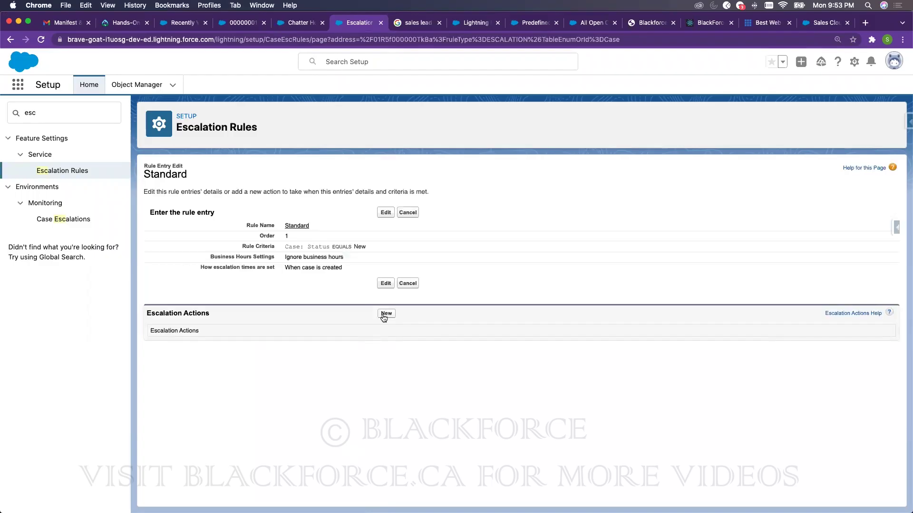
- Add a new escalation action with the Age Over unit set to 30 minutes, keeping reassignment to User
left_click(385, 314)
left_click(301, 232)
left_click(407, 232)
left_click(378, 241)
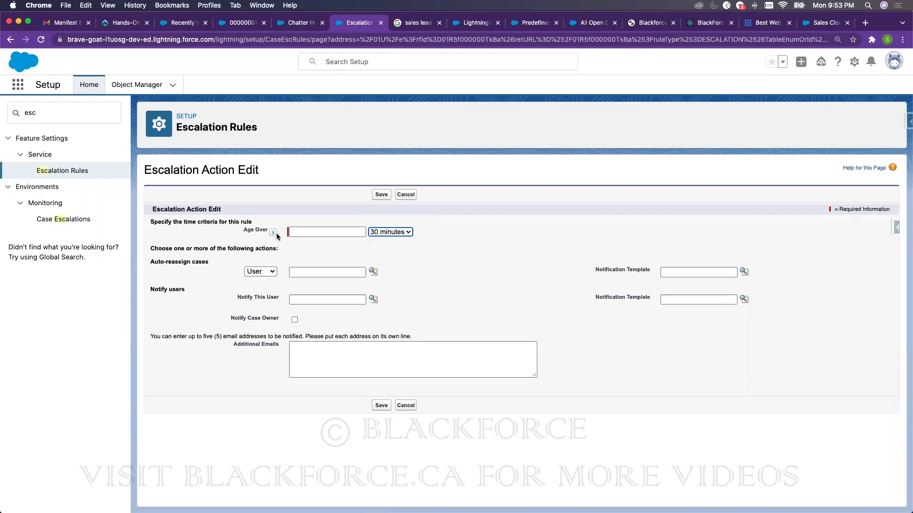
left_click(563, 275)
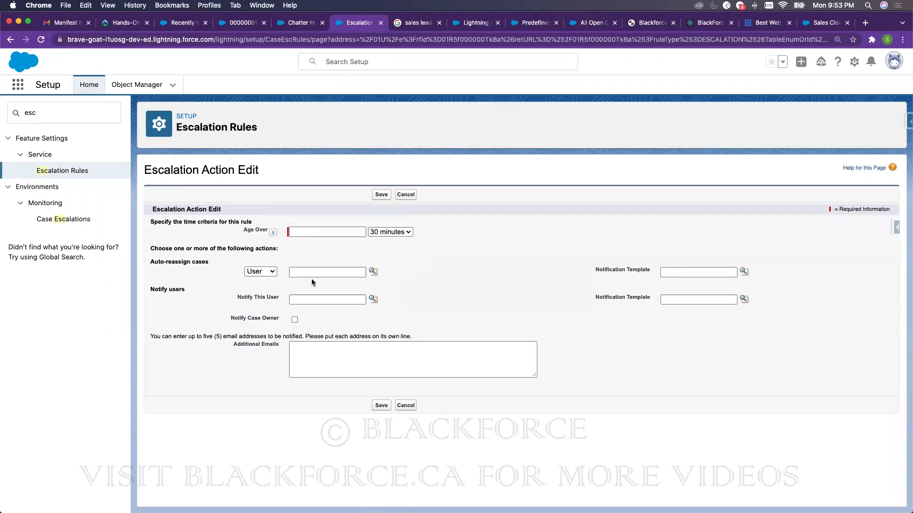
left_click(252, 273)
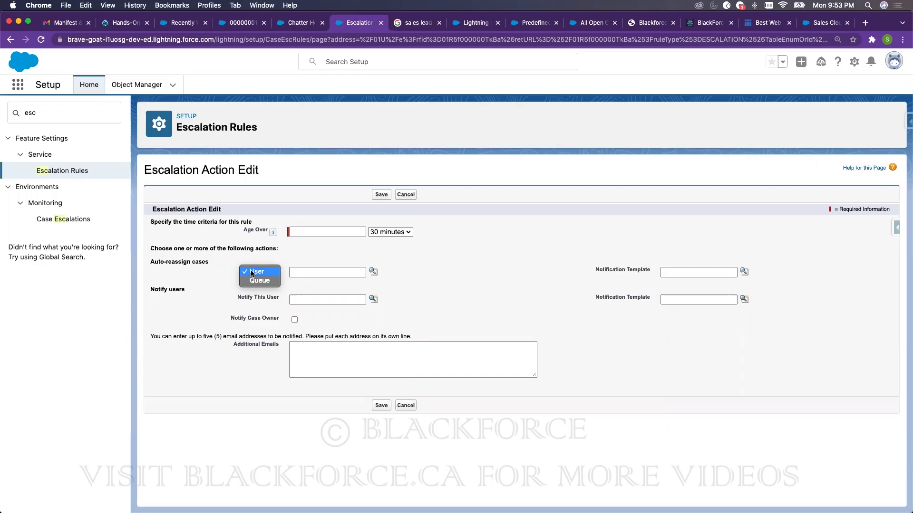
left_click(252, 273)
- Change the action's auto-reassignment target from User to Queue
left_click(344, 233)
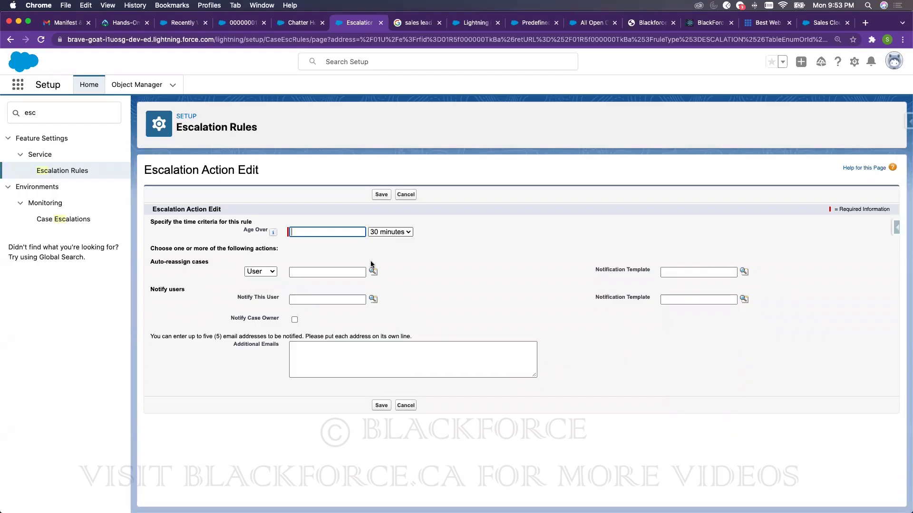
left_click(251, 272)
left_click(257, 282)
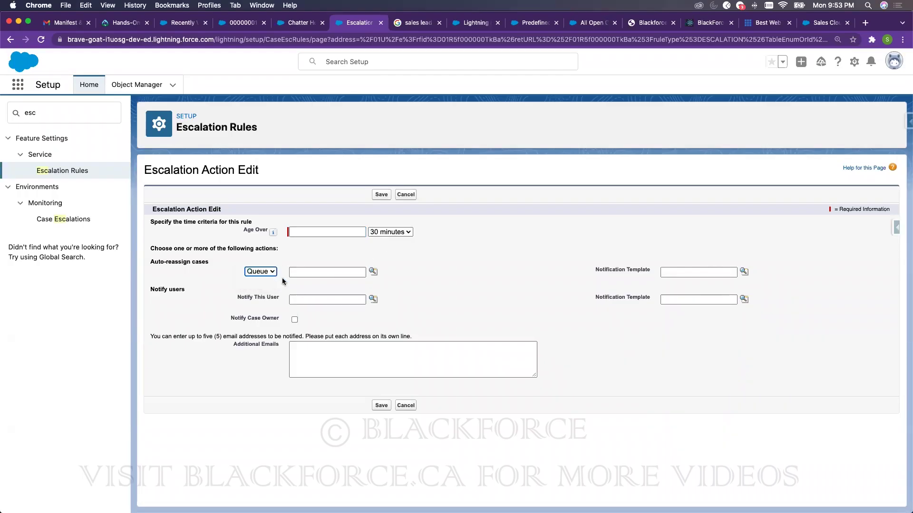
left_click(251, 24)
key("ctrl+shift+Tab")
left_click(265, 272)
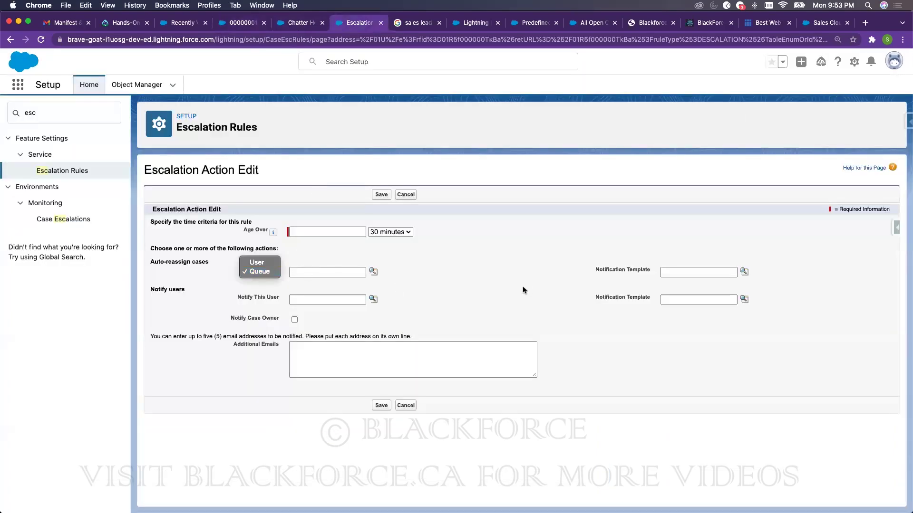
left_click(501, 288)
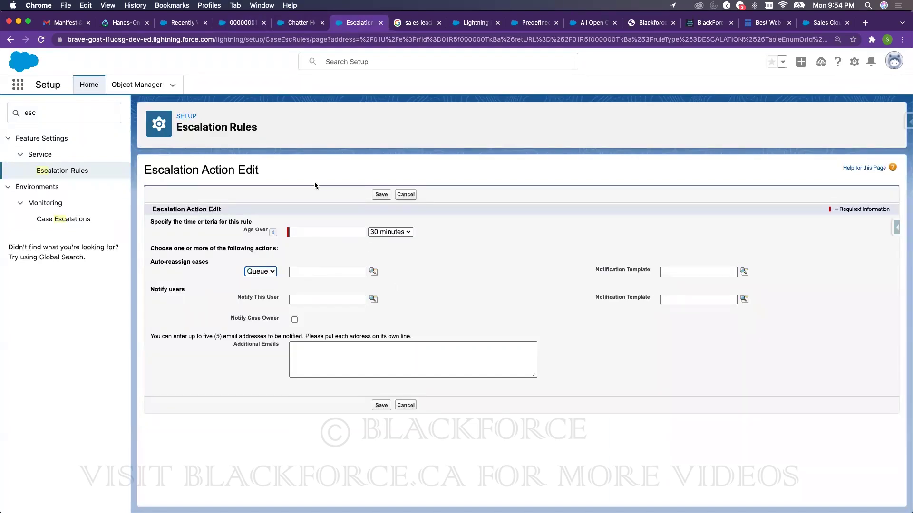
- Cancel the escalation action draft and start a fresh action form at 0 minutes with User reassignment
left_click(404, 195)
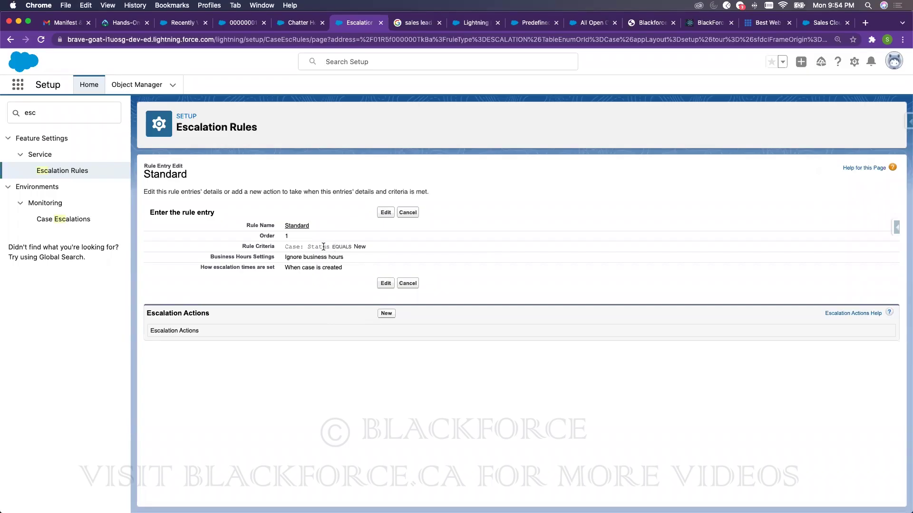
left_click(390, 314)
mouse_move(275, 233)
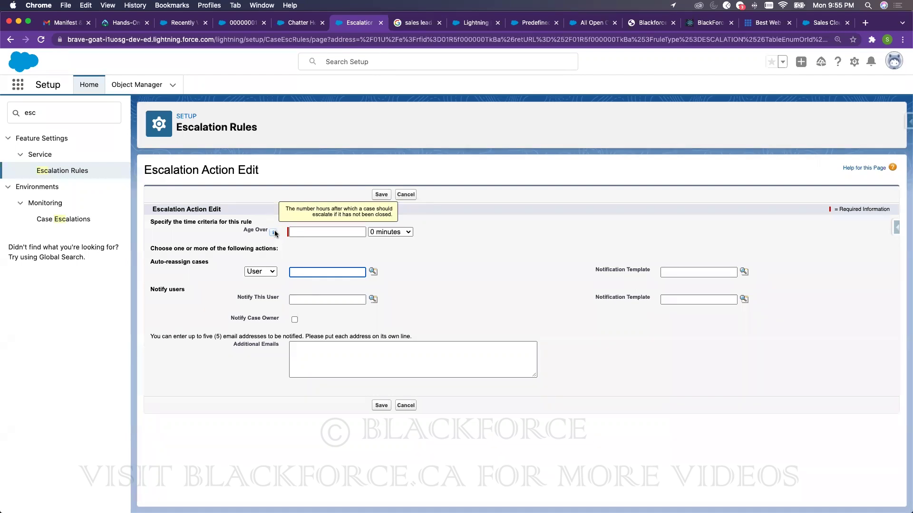
- Set Age Over to 1 with 0 minutes and User reassignment, then open the App Launcher on Chatter
left_click(401, 232)
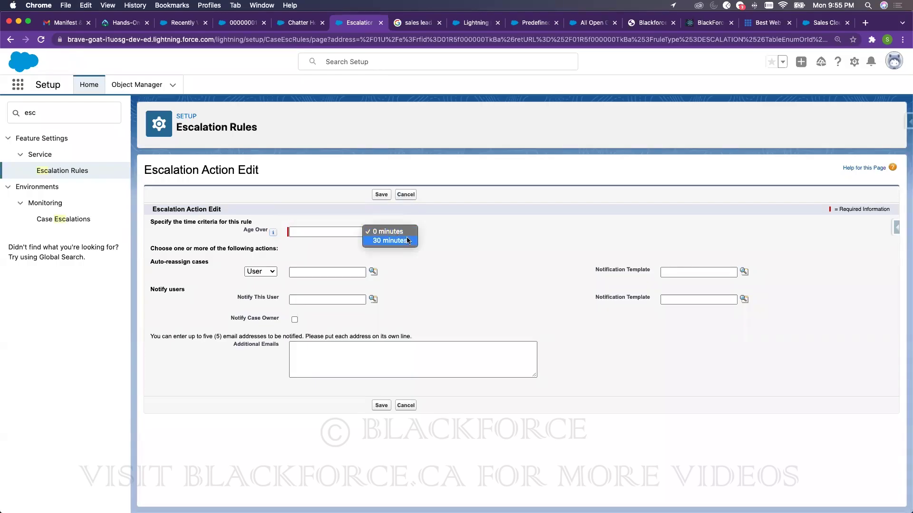
left_click(345, 231)
type("1")
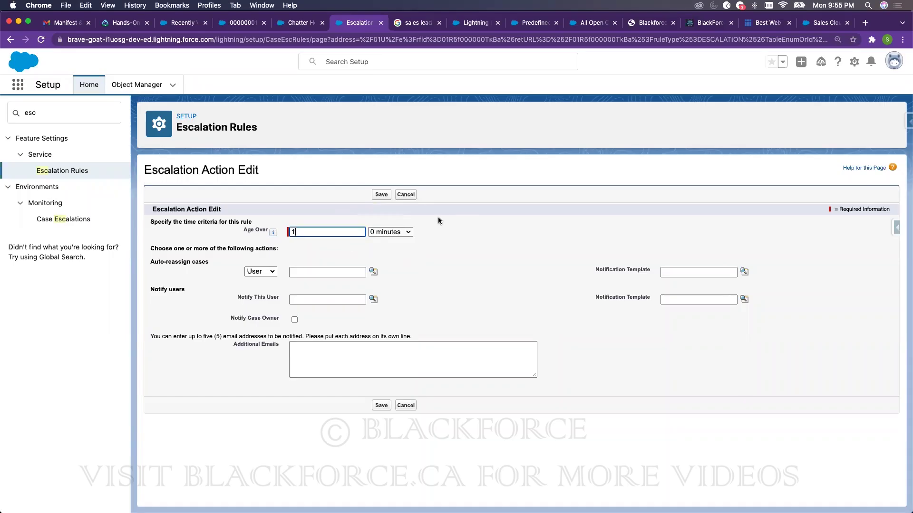
left_click(261, 271)
left_click(422, 267)
left_click(442, 261)
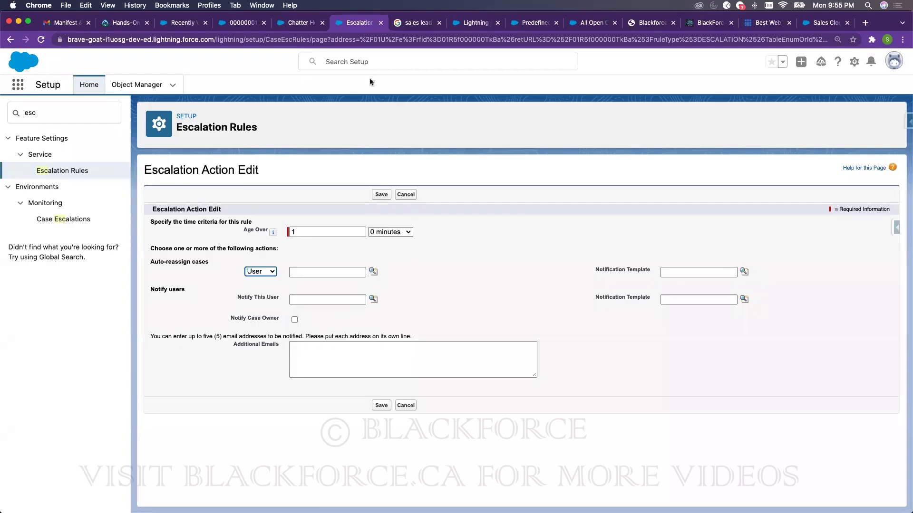
left_click(299, 22)
left_click(18, 86)
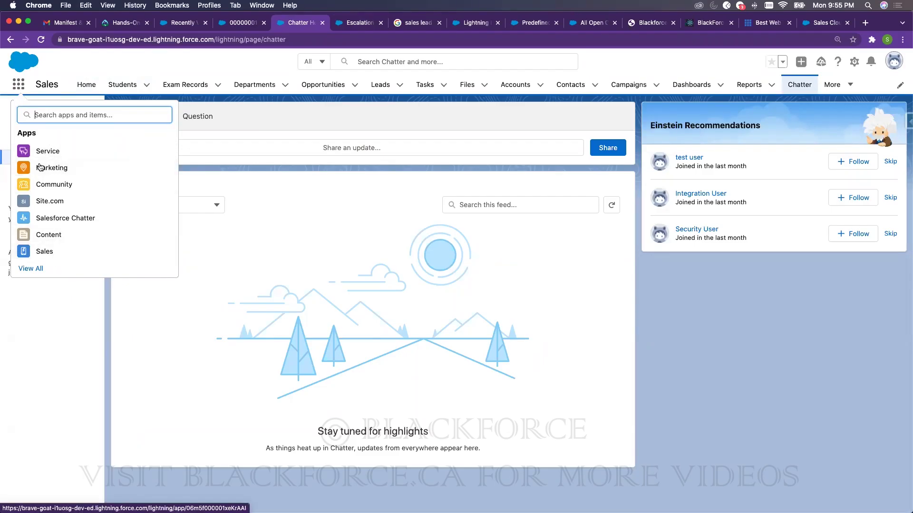
- Open the Service Console app from the full list of apps
left_click(35, 270)
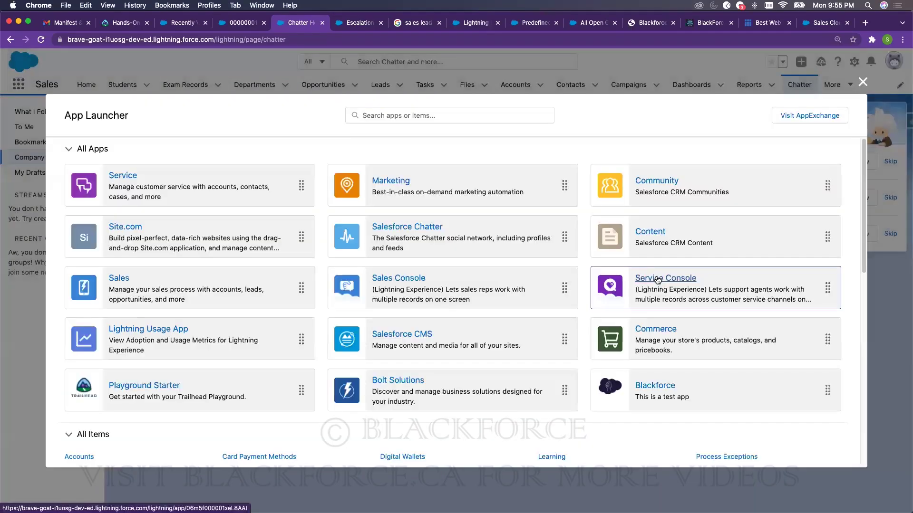
left_click(658, 280)
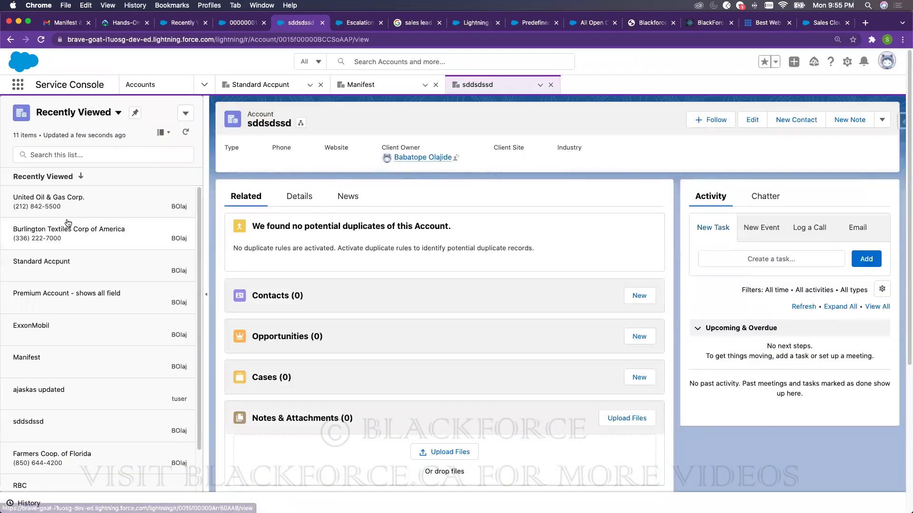
- Open several account records as console tabs, then close the Manifest, sddsdssd, United Oil and Burlington tabs
left_click(78, 198)
left_click(109, 236)
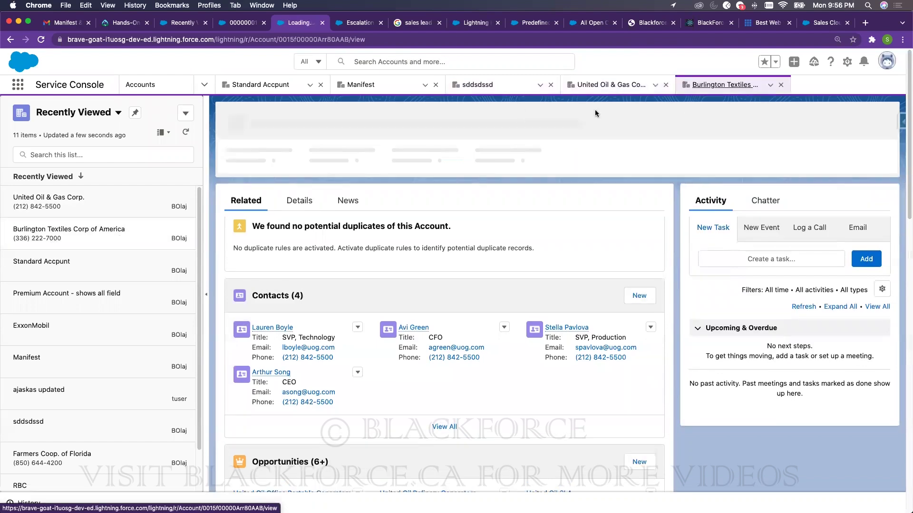
left_click(98, 291)
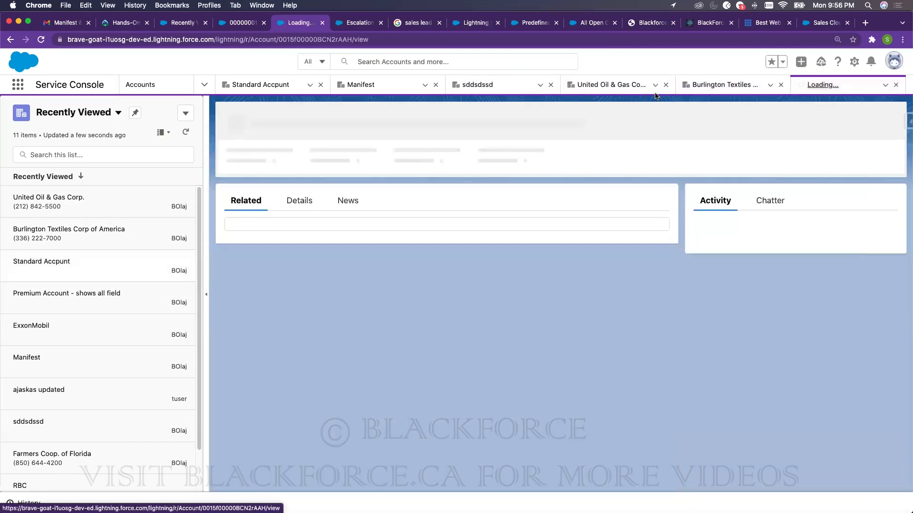
left_click(29, 359)
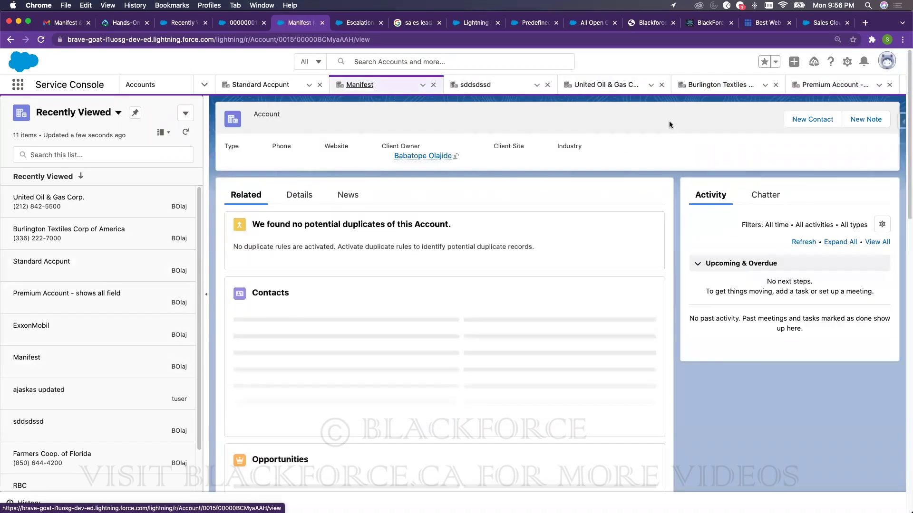
left_click(435, 84)
left_click(435, 84)
left_click(435, 85)
left_click(435, 86)
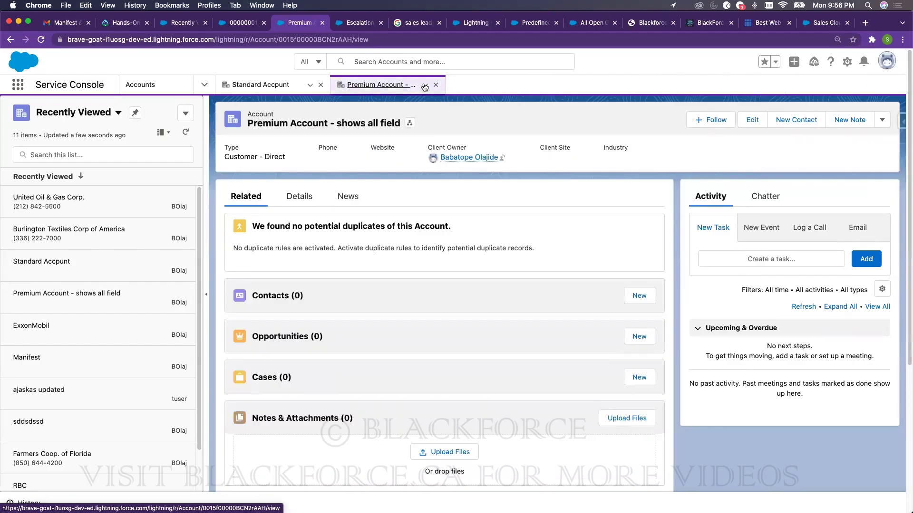
- Pin the Premium Account tab, then open United Oil & Gas Corp. in its own tab
left_click(425, 85)
left_click(403, 121)
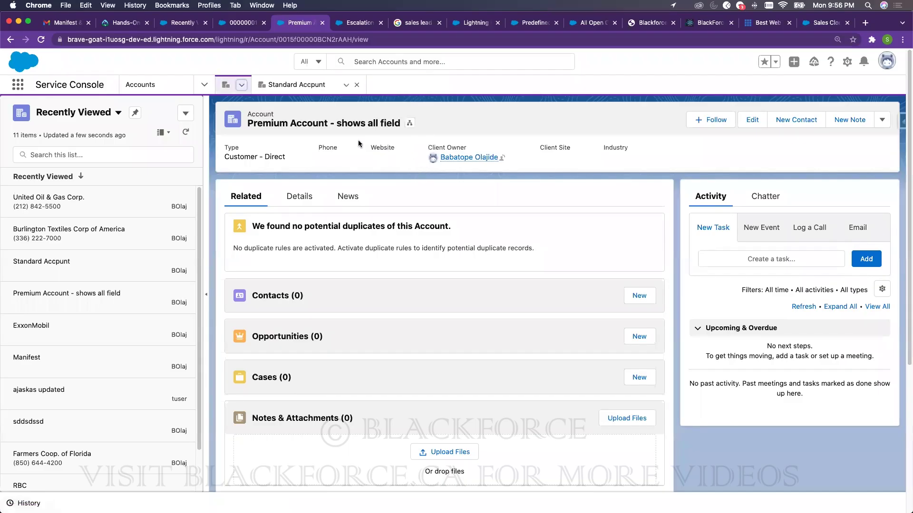
left_click(241, 86)
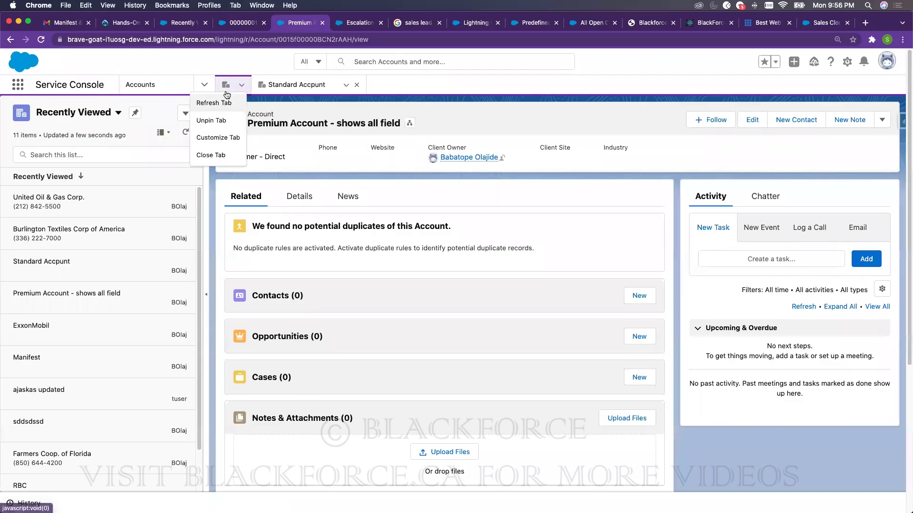
left_click(227, 88)
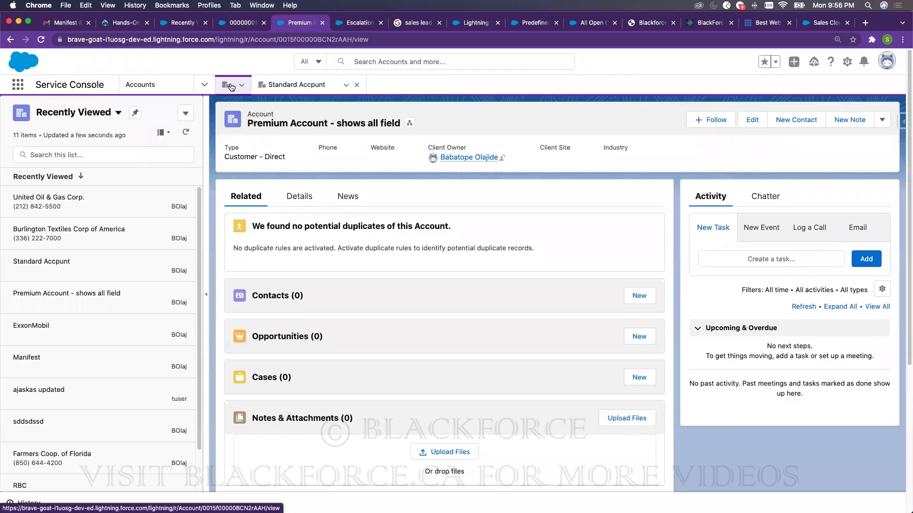
left_click(242, 86)
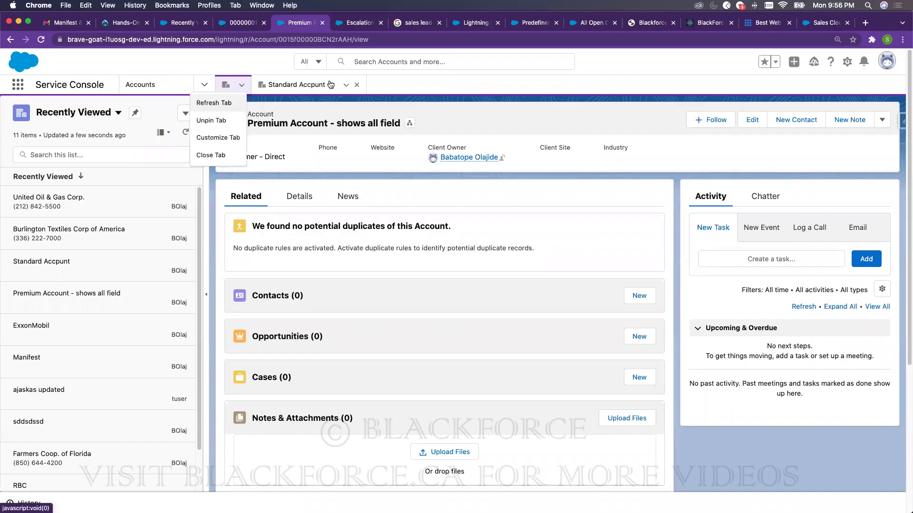
left_click(76, 199)
left_click(461, 86)
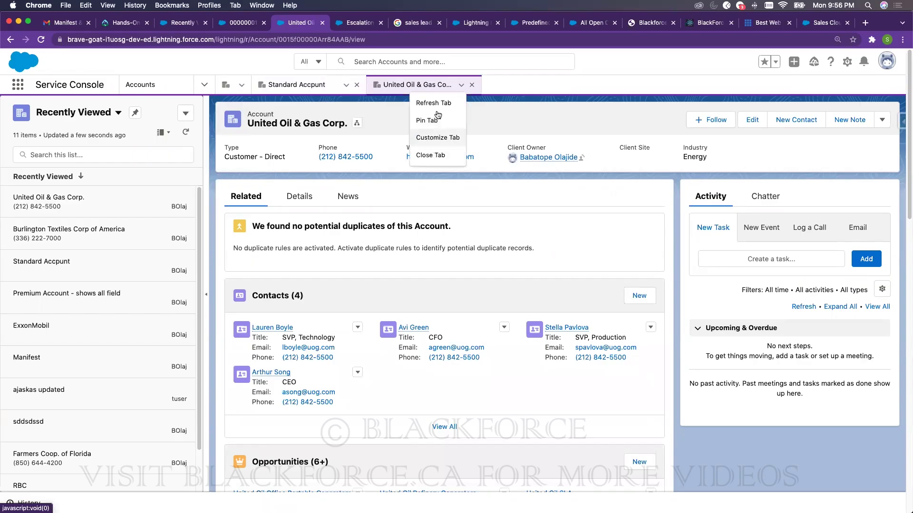
- Retype the United Oil & Gas Corp. tab label as 'sdsdds', then cancel without saving
left_click(434, 137)
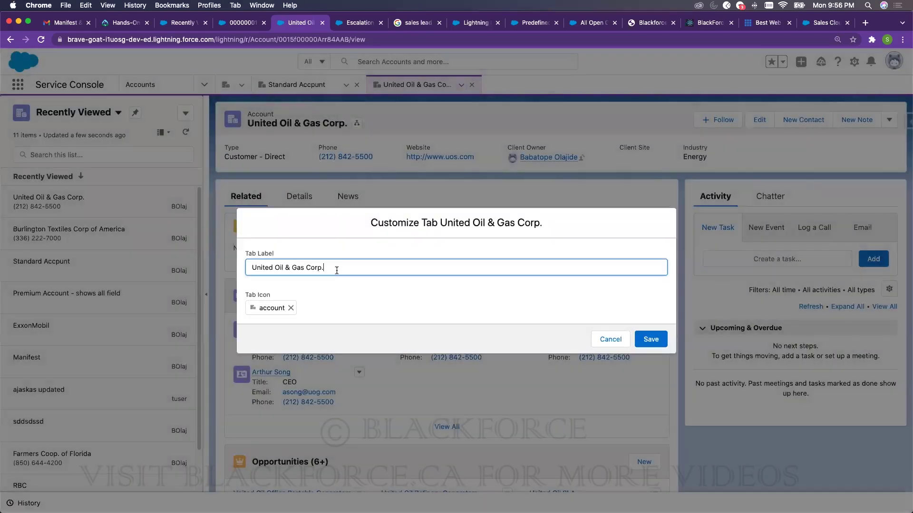
left_click_drag(336, 271, 168, 267)
type("sdsdds")
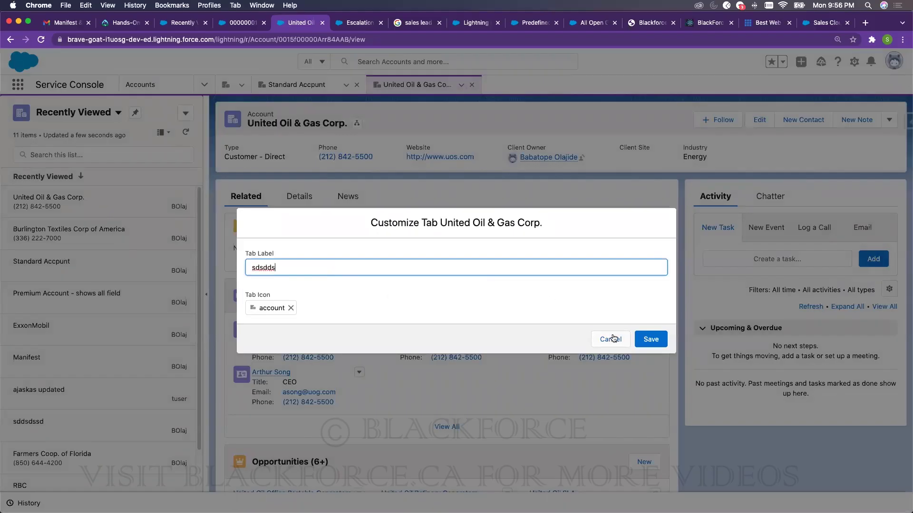
left_click(610, 339)
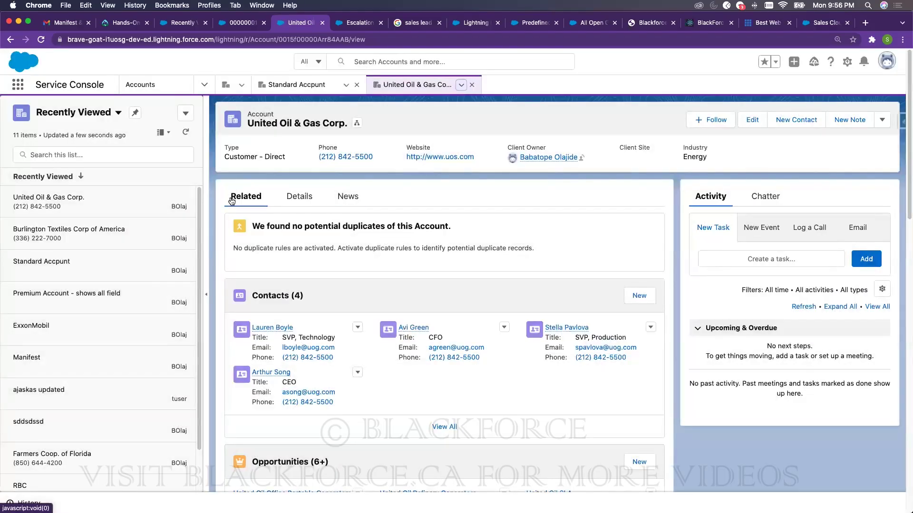
- Open Burlington Textiles, Manifest, ajaskas updated, sddsdssd and ExxonMobil as tabs, then return to Burlington
left_click(124, 363)
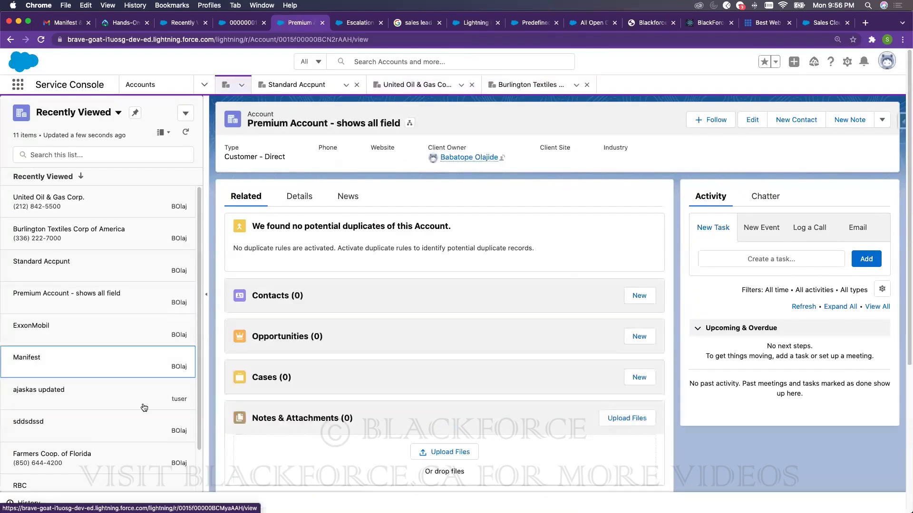
left_click(142, 404)
left_click(142, 432)
left_click(114, 357)
left_click(117, 328)
left_click(120, 232)
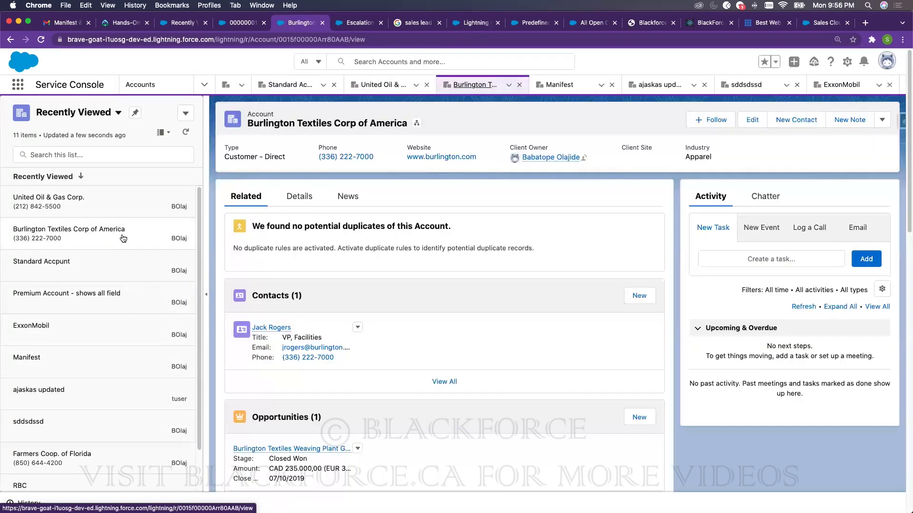
- Check the Display As choices without changing them, then switch the sidebar list to All Accounts
left_click(166, 135)
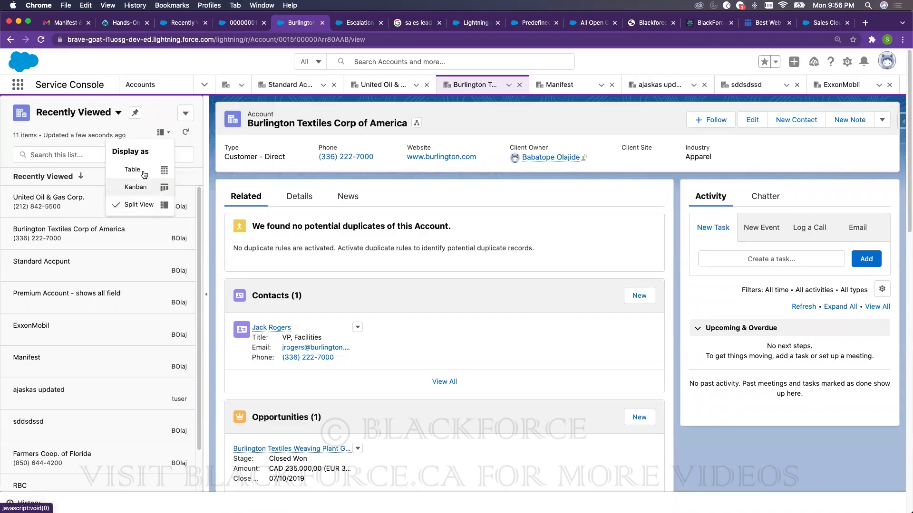
left_click(105, 115)
left_click(105, 114)
left_click(71, 144)
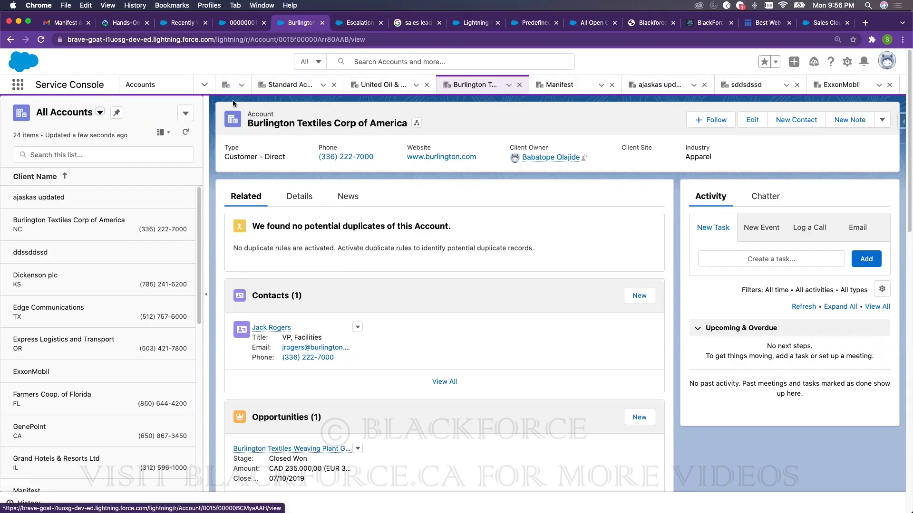
- Switch the console workspace to Knowledge, then launch the Service app
left_click(205, 85)
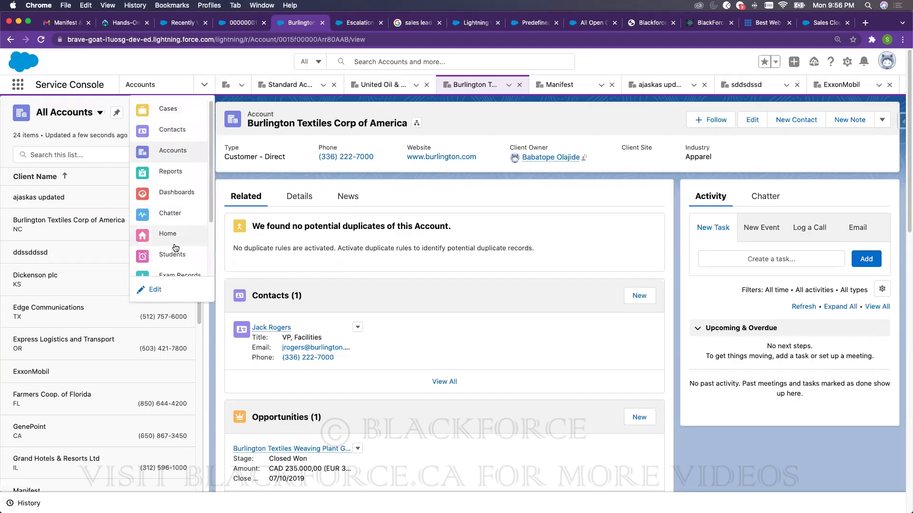
scroll(176, 238, "down", 3)
scroll(179, 200, "up", 3)
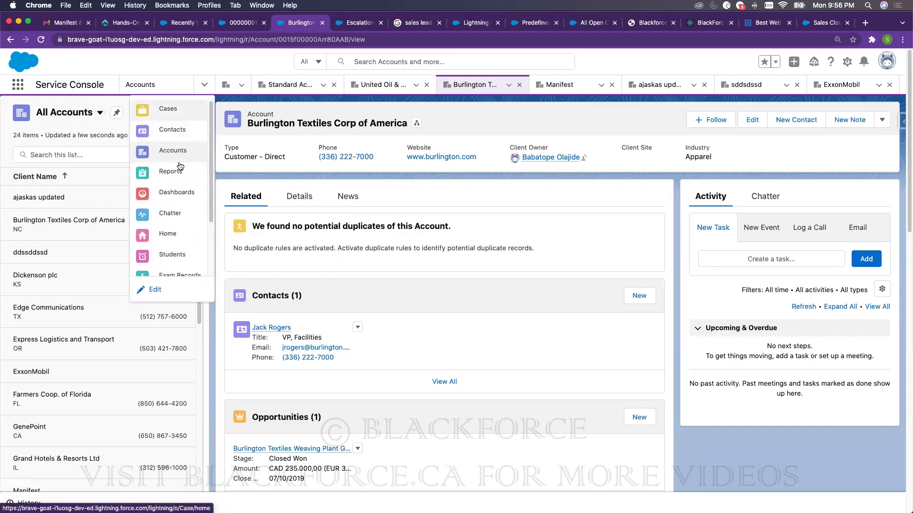
scroll(172, 262, "down", 3)
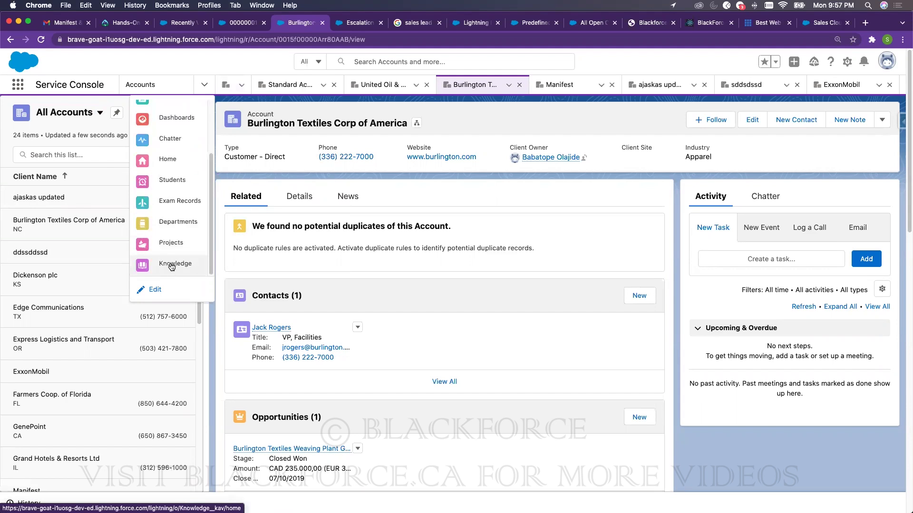
left_click(172, 267)
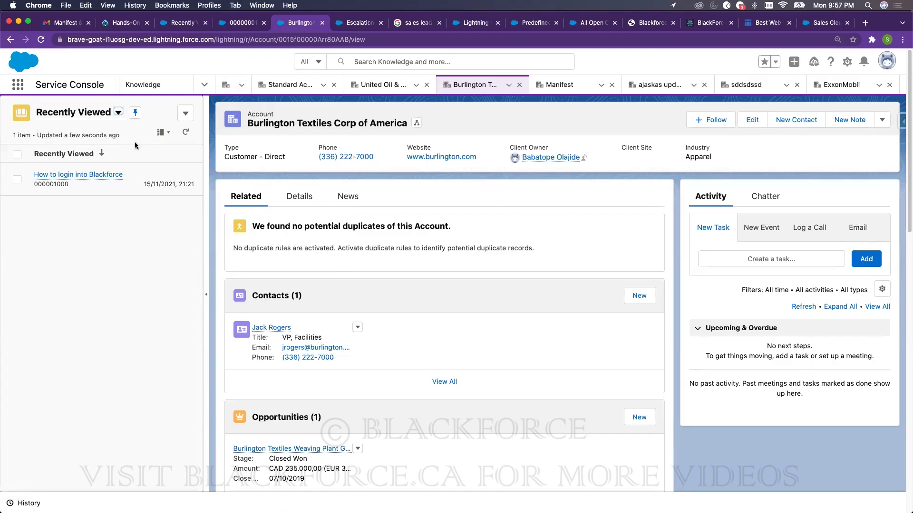
left_click(18, 85)
left_click(47, 151)
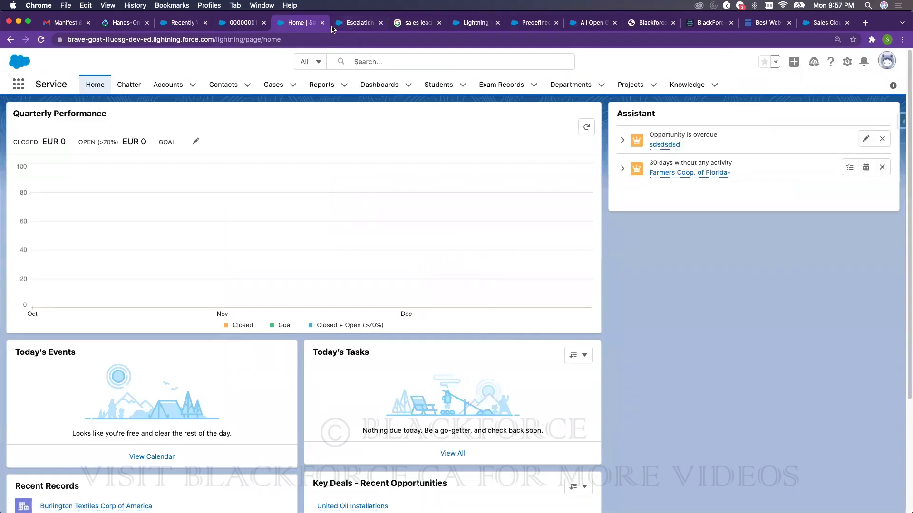
- On the escalation Setup page, search Quick Find for 'app' and open App Manager
left_click(352, 24)
left_click(64, 116)
double_click(64, 117)
type("app")
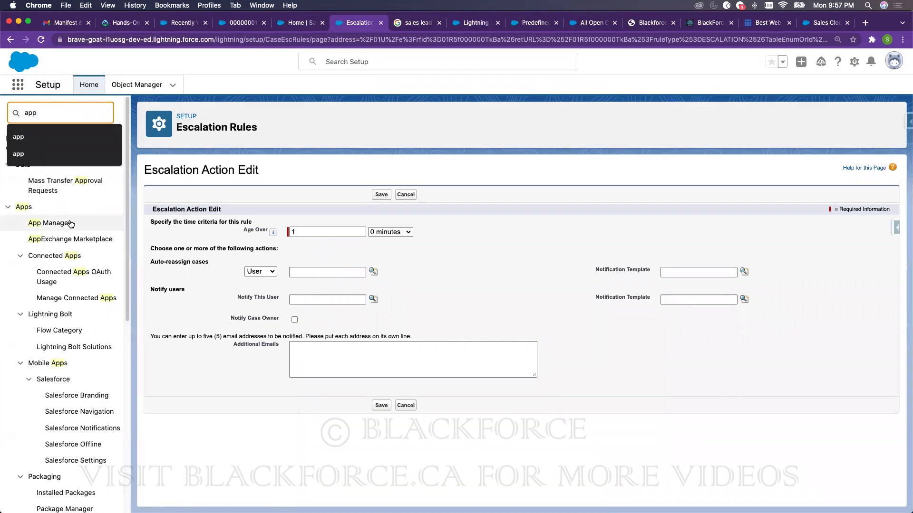
left_click(69, 223)
left_click(69, 223)
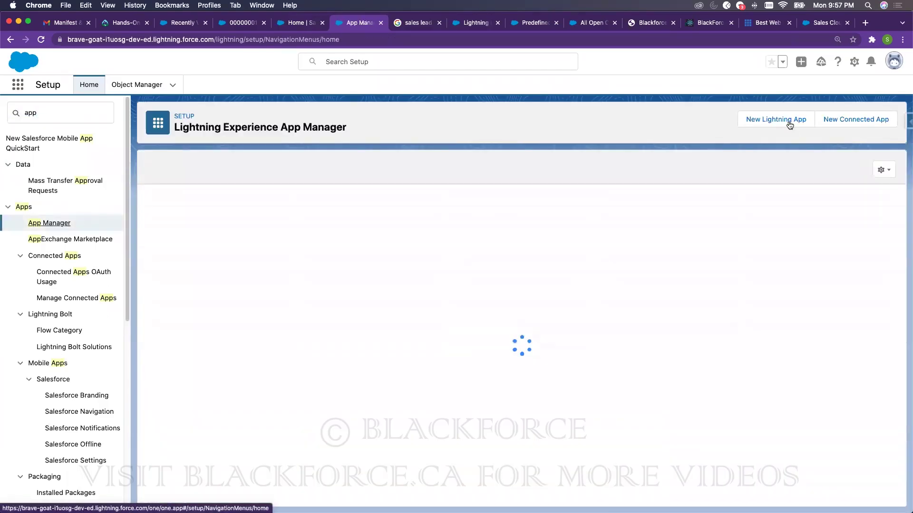
- Create a Lightning App named 'sdsdsd' up to App Options, then return to the course PDF
left_click(789, 121)
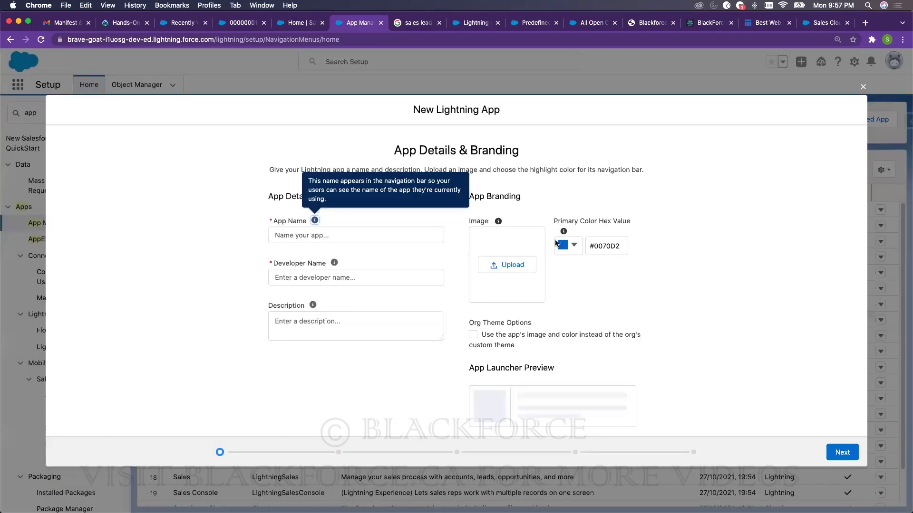
left_click(841, 453)
left_click(338, 297)
type("sdsdsd")
key("Tab")
type("sdsdsd")
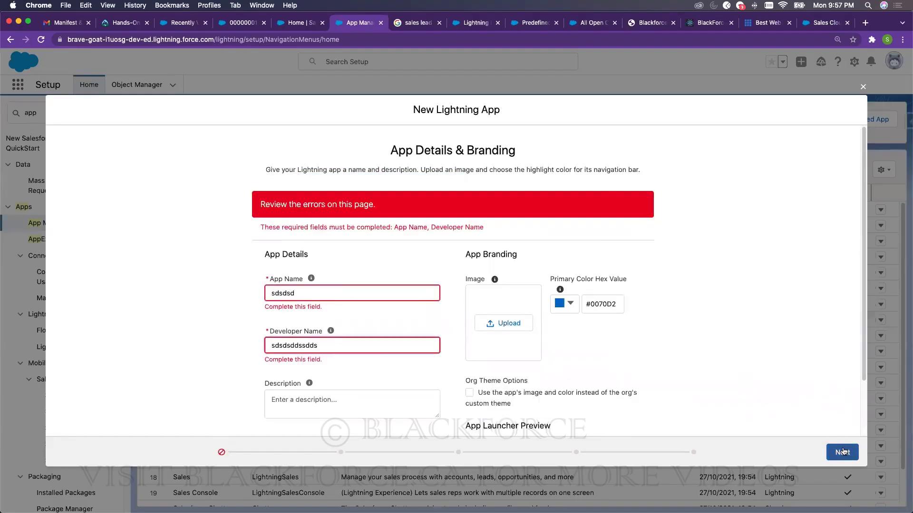
left_click(837, 449)
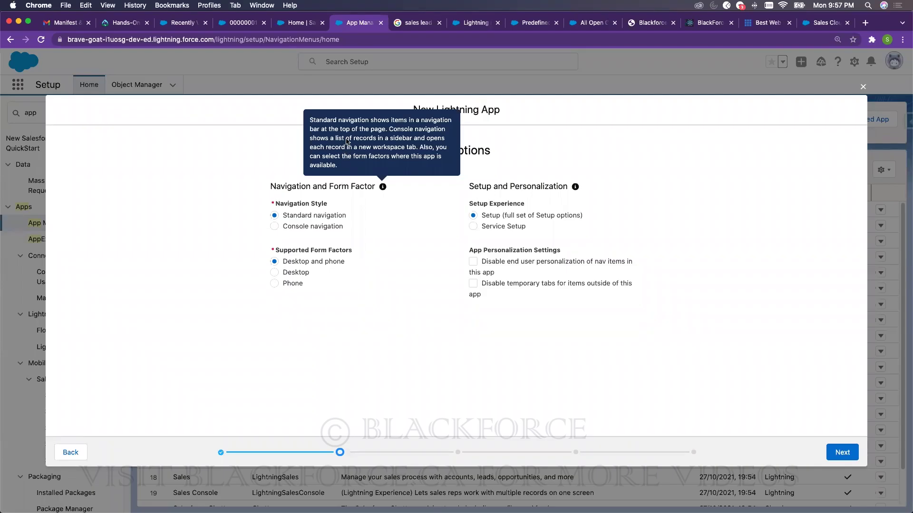
left_click(295, 24)
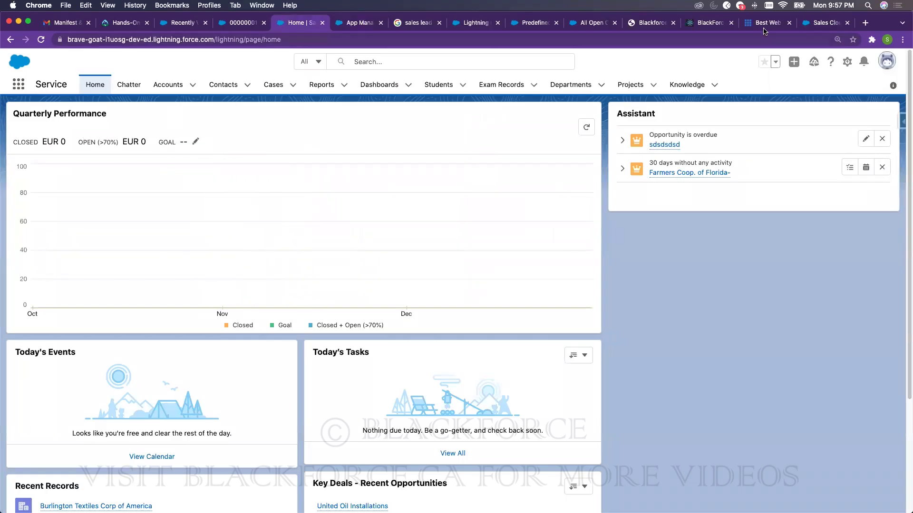
left_click(655, 24)
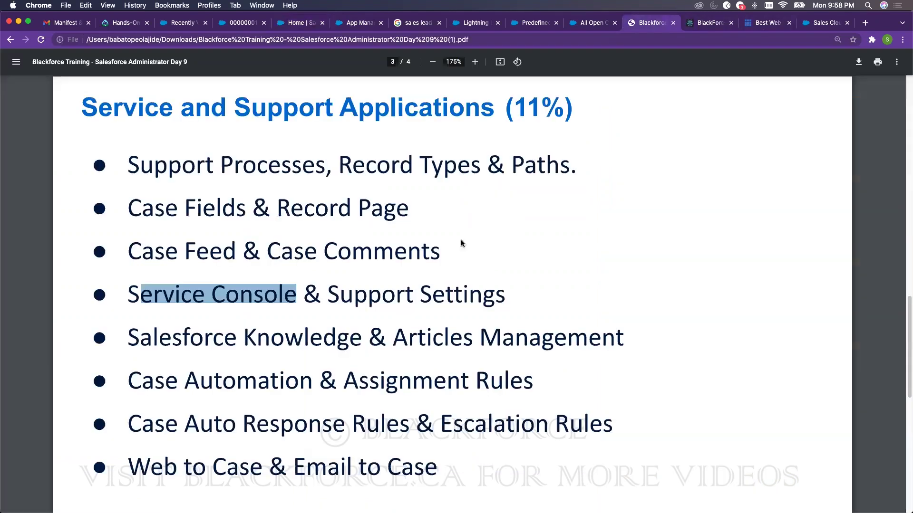
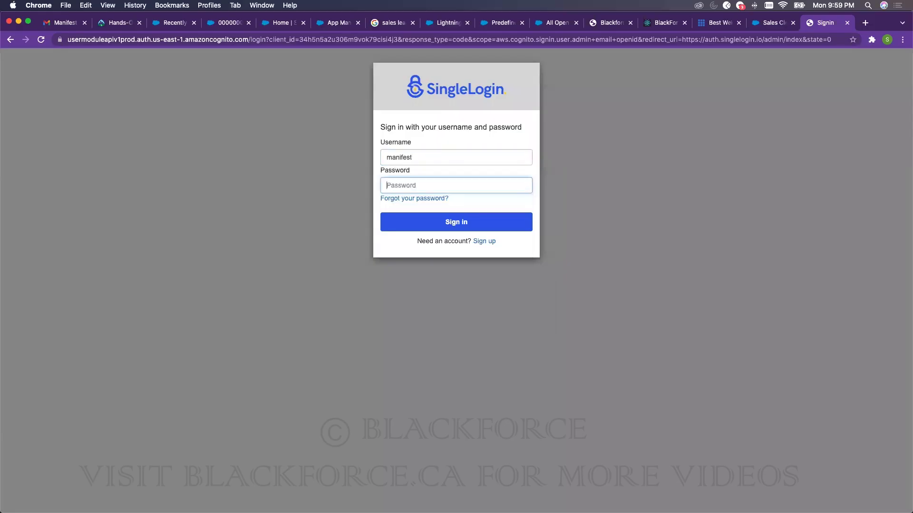
- Sign in to SingleLogin, switch to Accelert Consulting Inc. and view its modules
type("***")
key("Return")
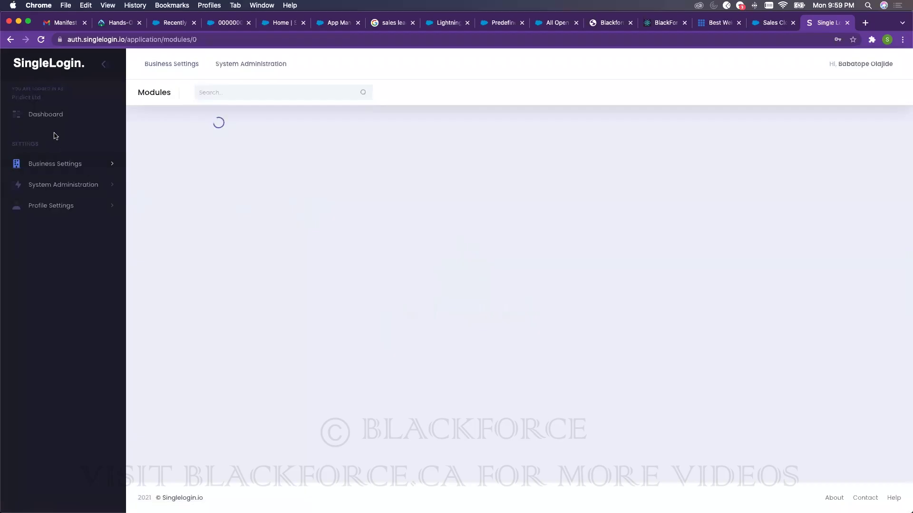
left_click(61, 163)
left_click(48, 203)
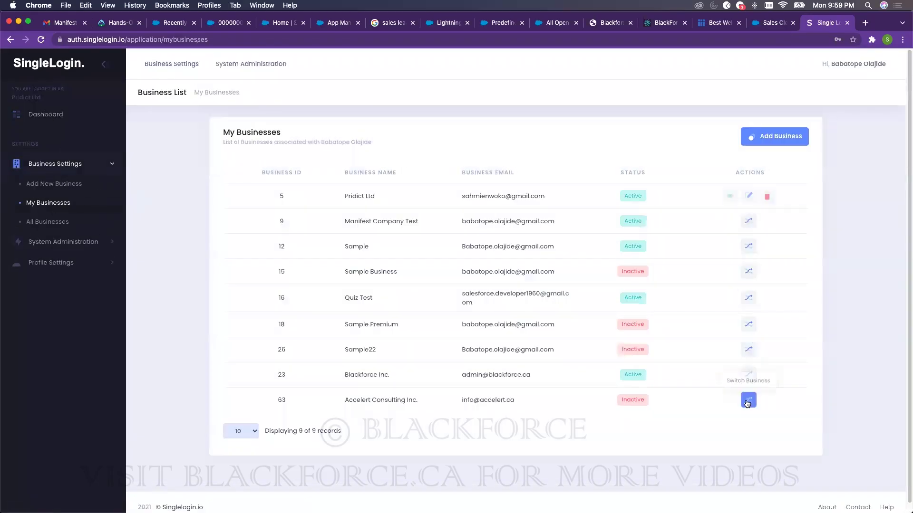
left_click(747, 402)
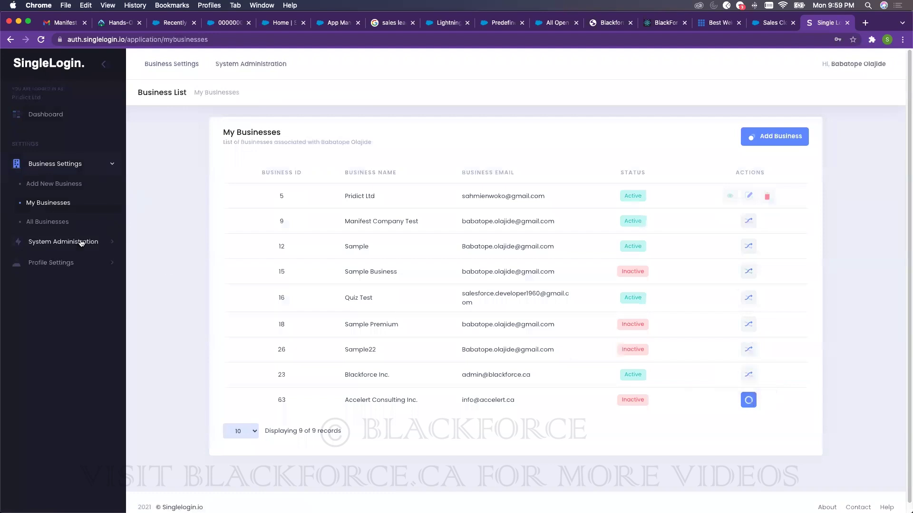
left_click(49, 243)
left_click(43, 226)
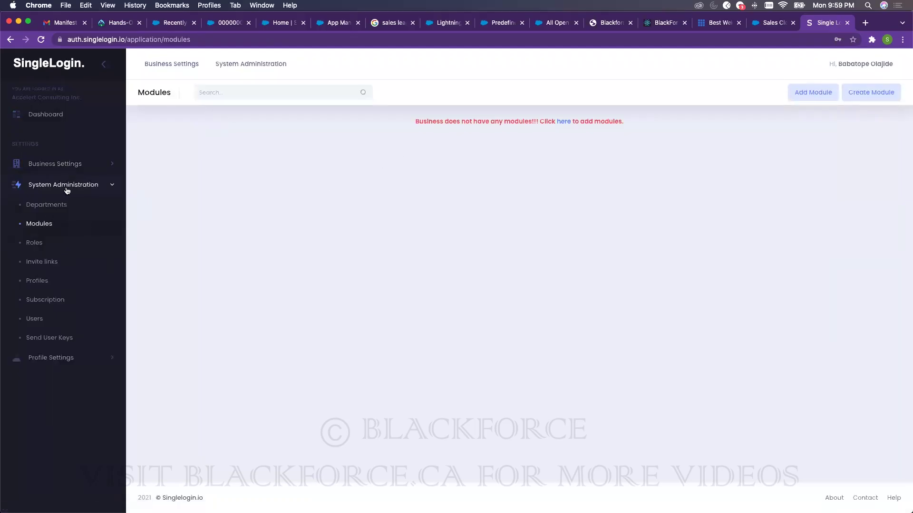
- Switch to the Blackforce Inc. business and list its modules, including My Learning
left_click(67, 167)
left_click(48, 203)
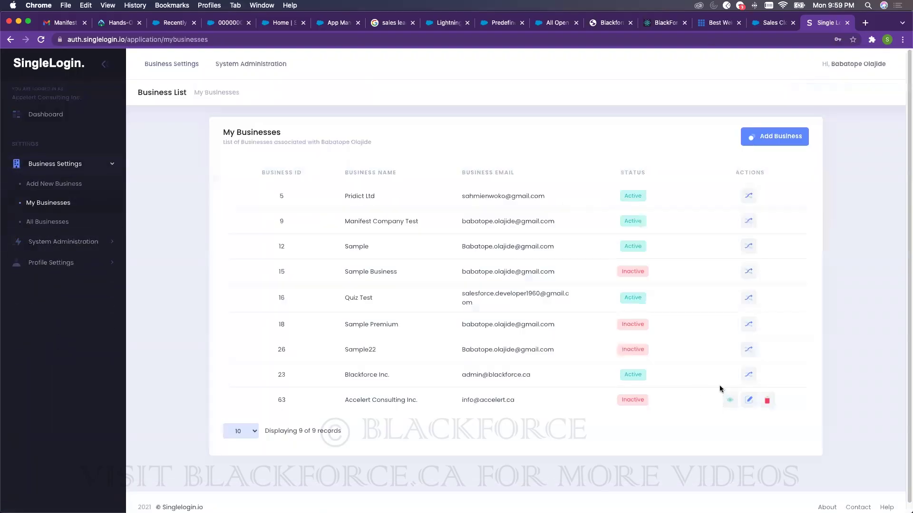
left_click(748, 376)
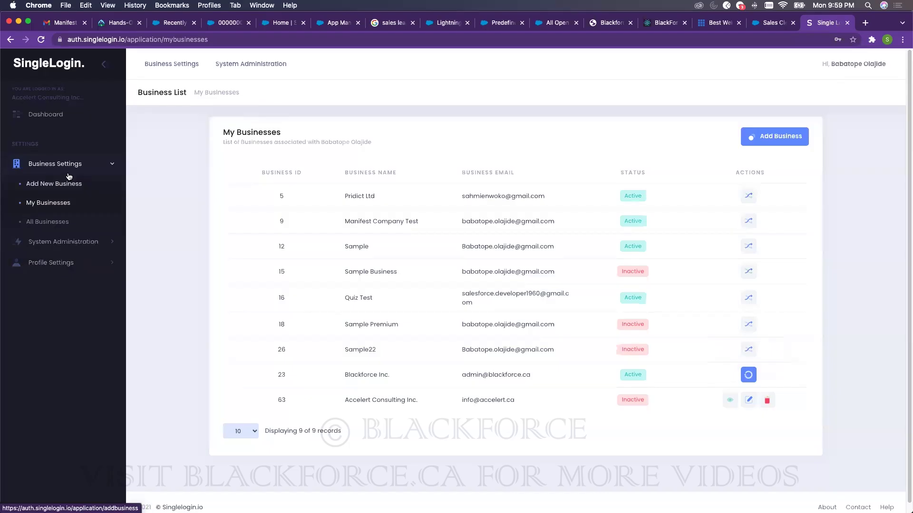
left_click(47, 241)
left_click(49, 224)
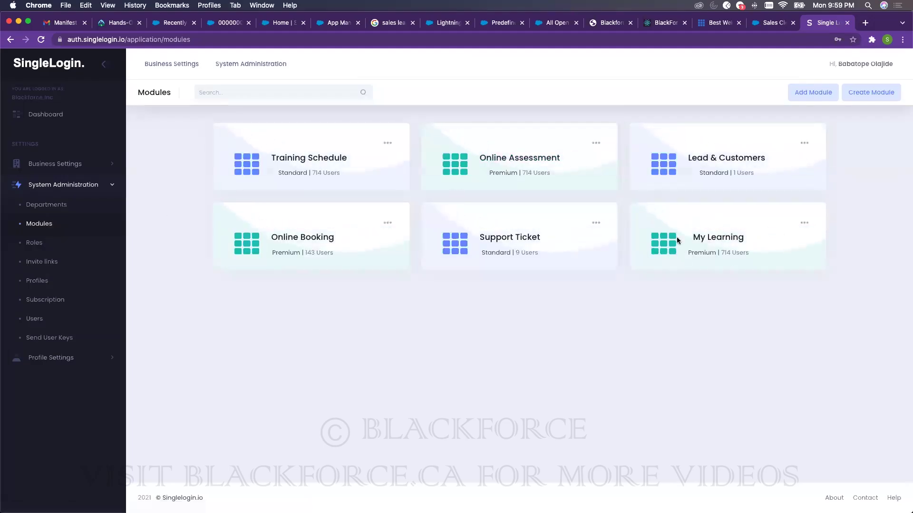
- Resume the Become a Salesforce Consultant course in My Learning and expand Module 2's lessons
left_click(715, 239)
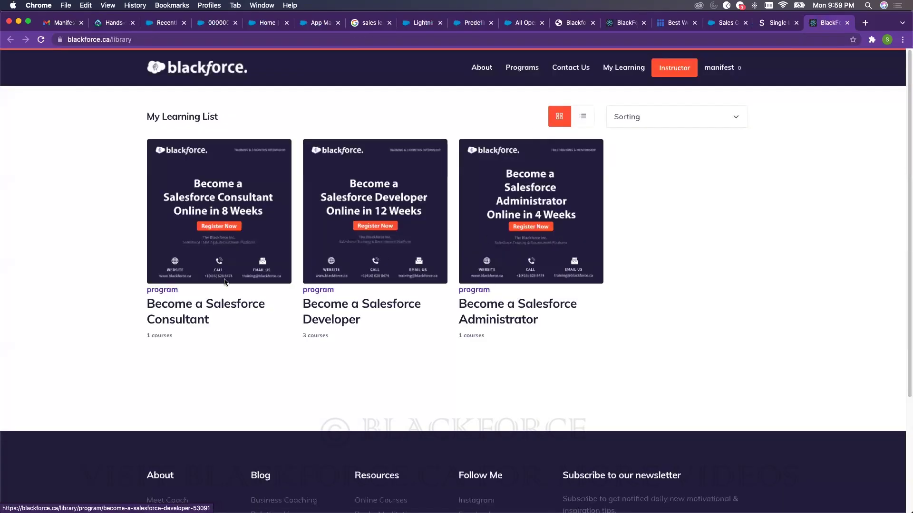
left_click(216, 299)
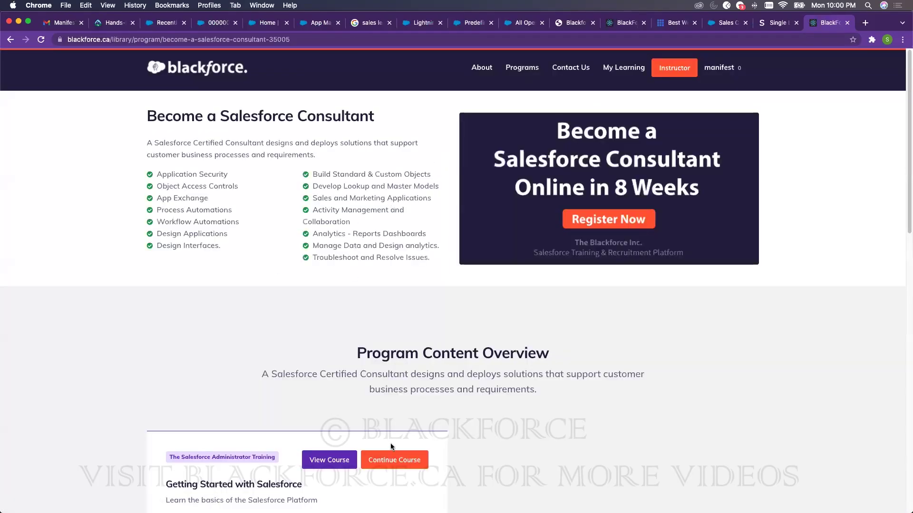
left_click(394, 459)
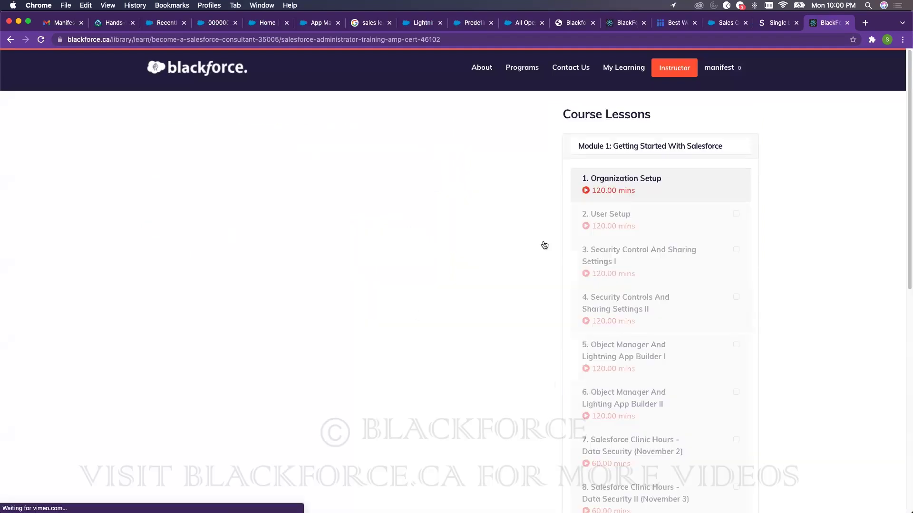
left_click(607, 154)
left_click(601, 172)
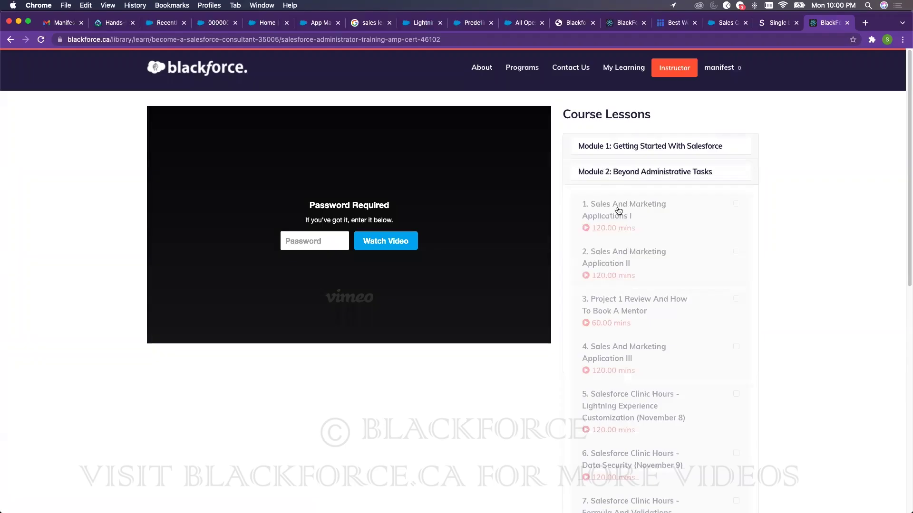
scroll(617, 355, "down", 3)
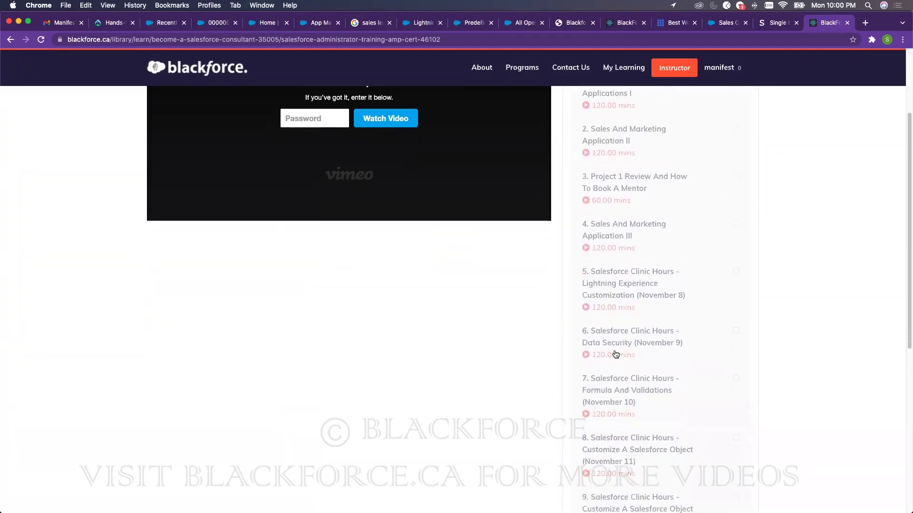
scroll(615, 354, "up", 2)
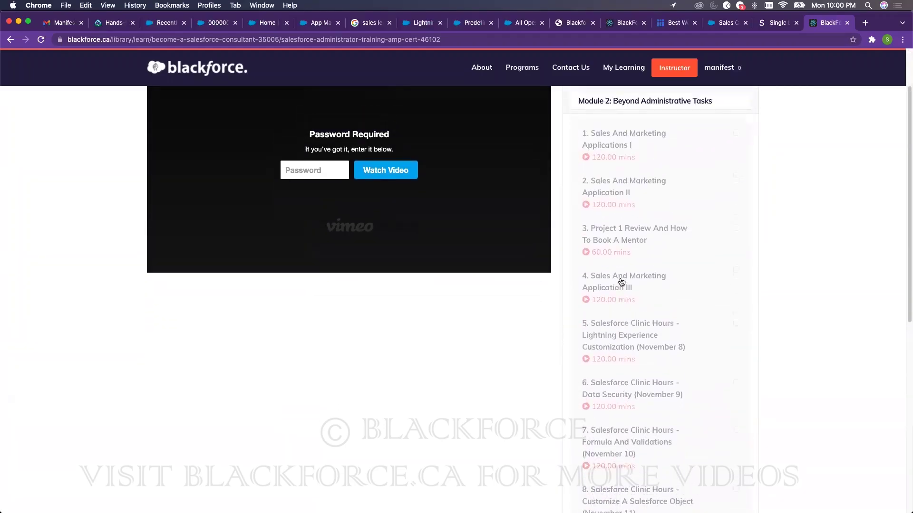
- Load lessons 4 and 5, try the locked video's password field, then return to SingleLogin modules
left_click(622, 281)
scroll(599, 267, "up", 2)
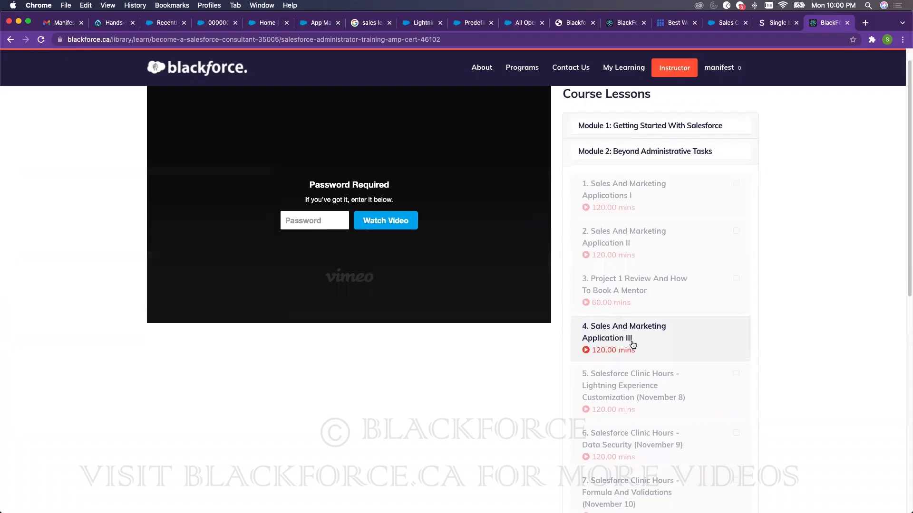
left_click(633, 389)
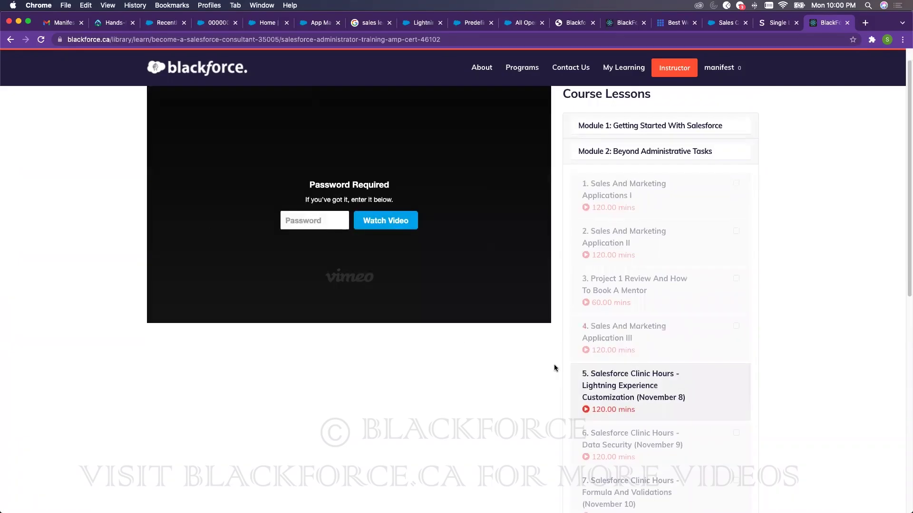
scroll(554, 369, "down", 10)
scroll(556, 278, "up", 10)
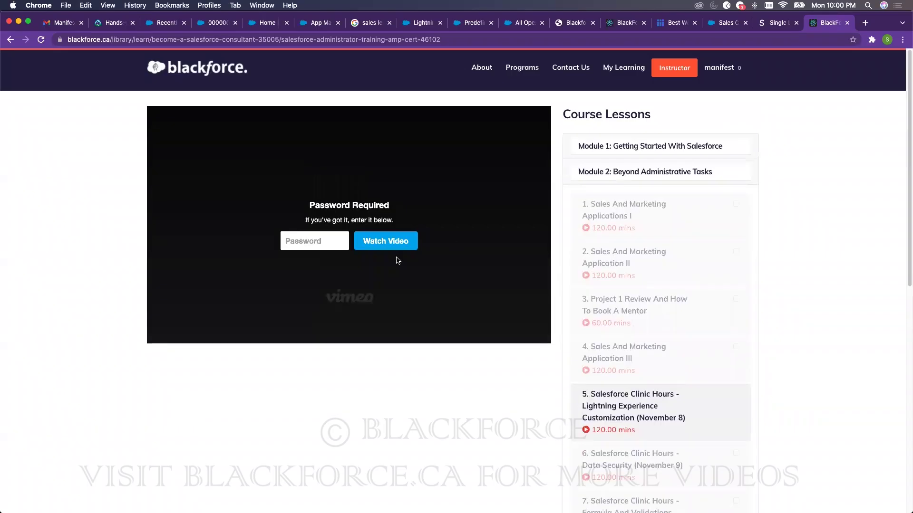
left_click(300, 236)
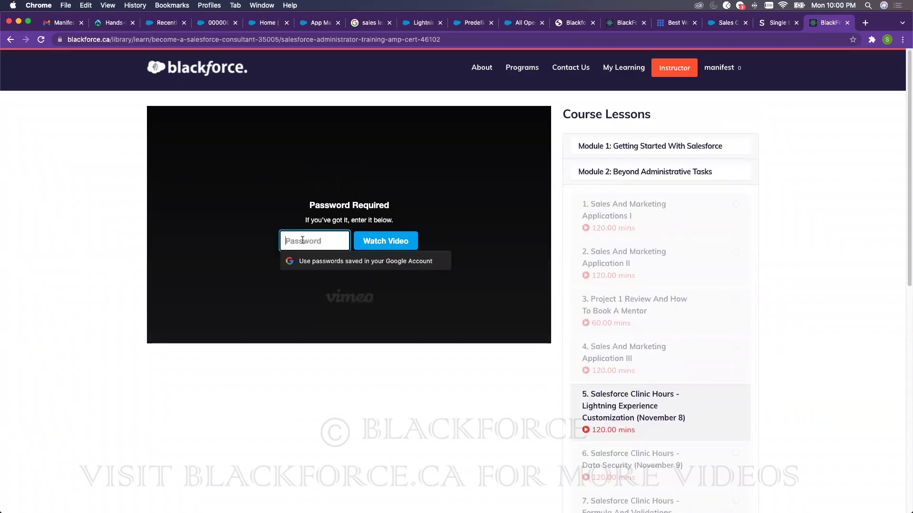
left_click(842, 159)
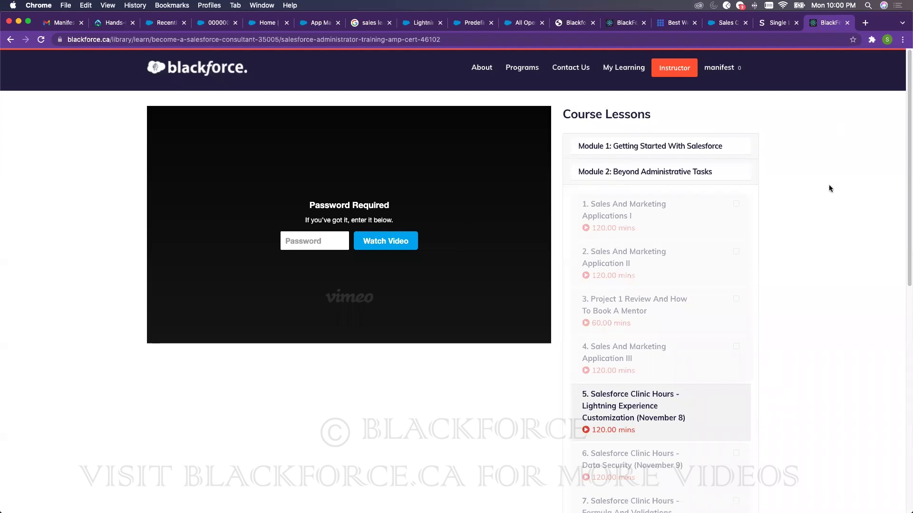
left_click(774, 23)
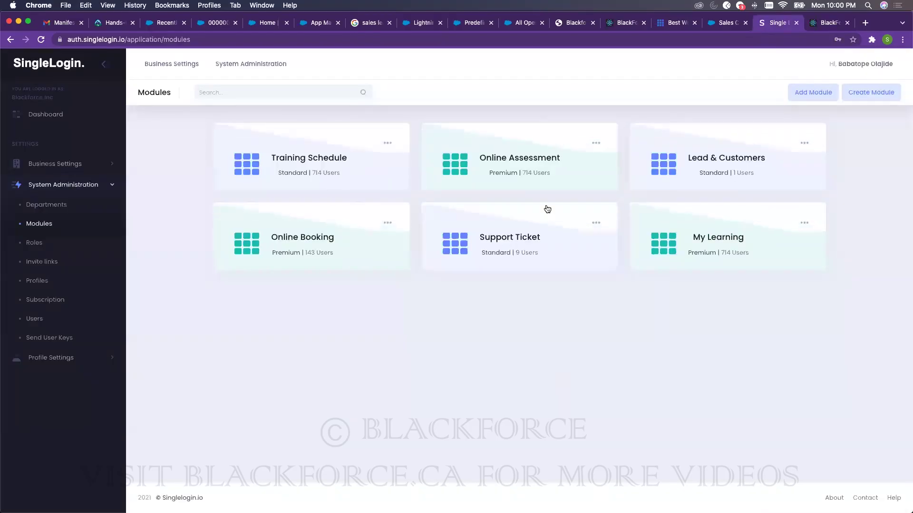
- Open Online Assessment in teacher view, then go to the Salesforce Standard case assignment rule
left_click(593, 176)
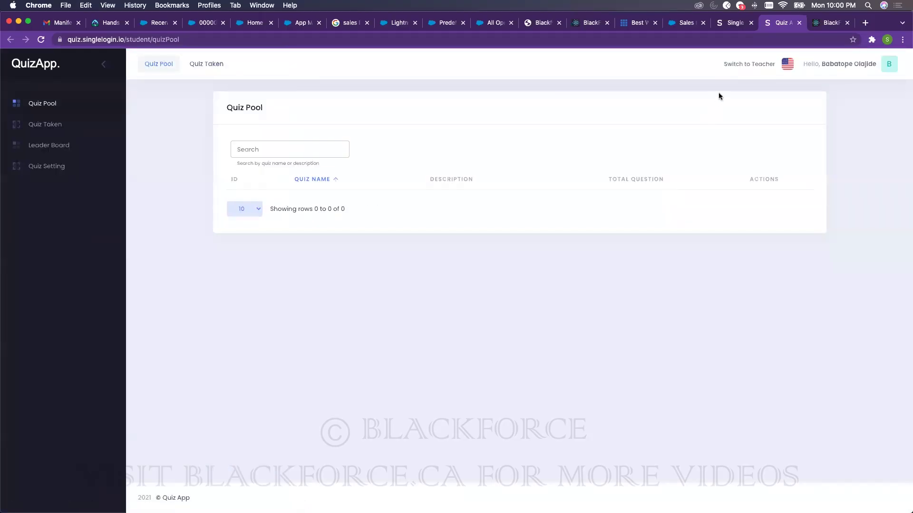
left_click(751, 67)
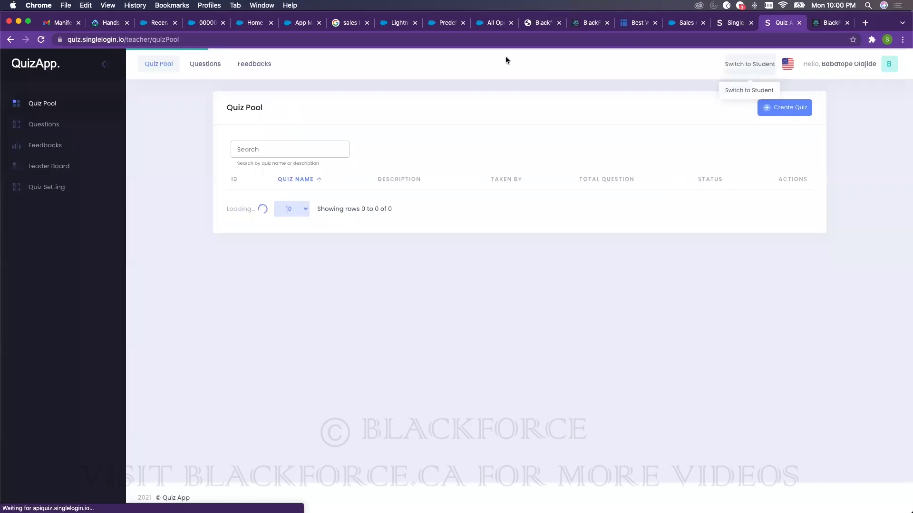
left_click(396, 23)
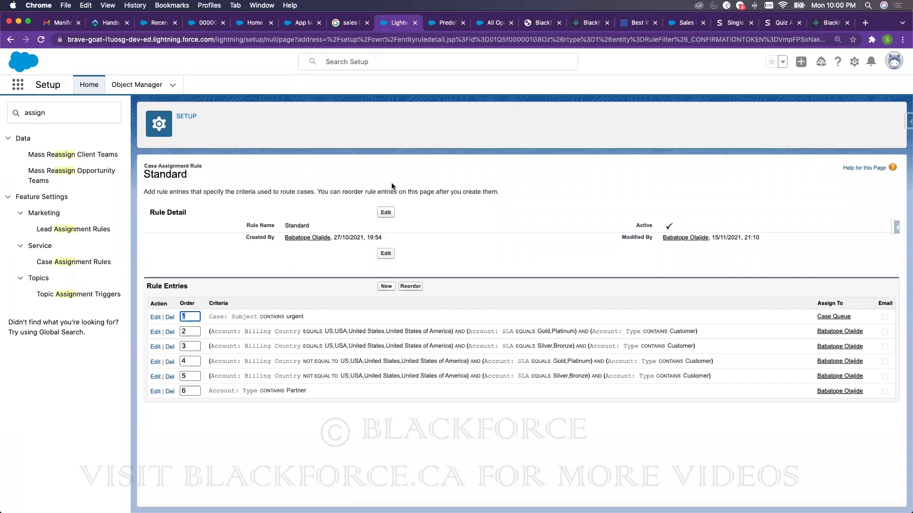
- Go back to the QuizApp teacher Quiz Pool from Salesforce
left_click(782, 23)
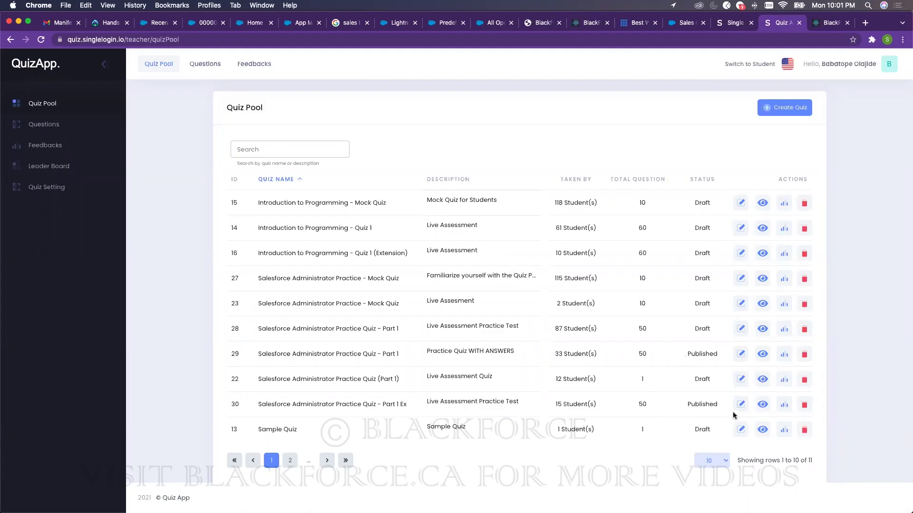
- Show page 2 of quiz 30's student results, rows 11 to 15
left_click(784, 405)
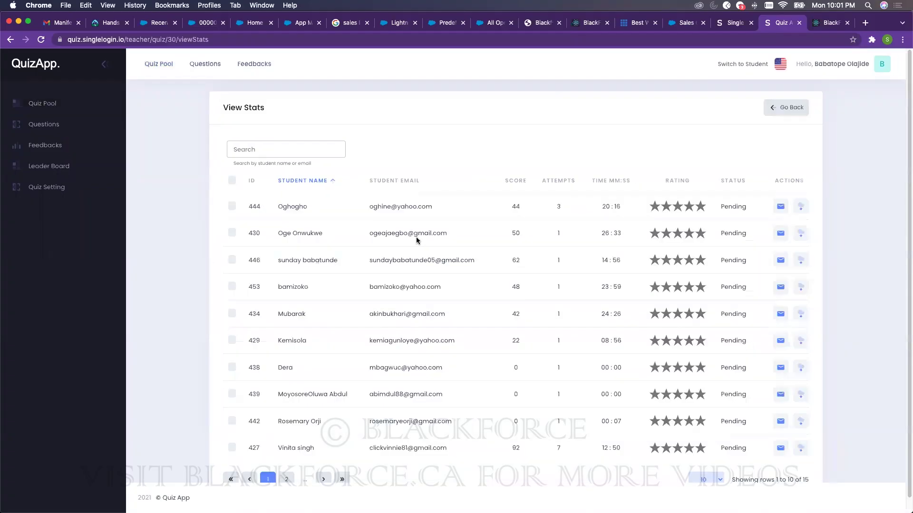
scroll(504, 278, "down", 1)
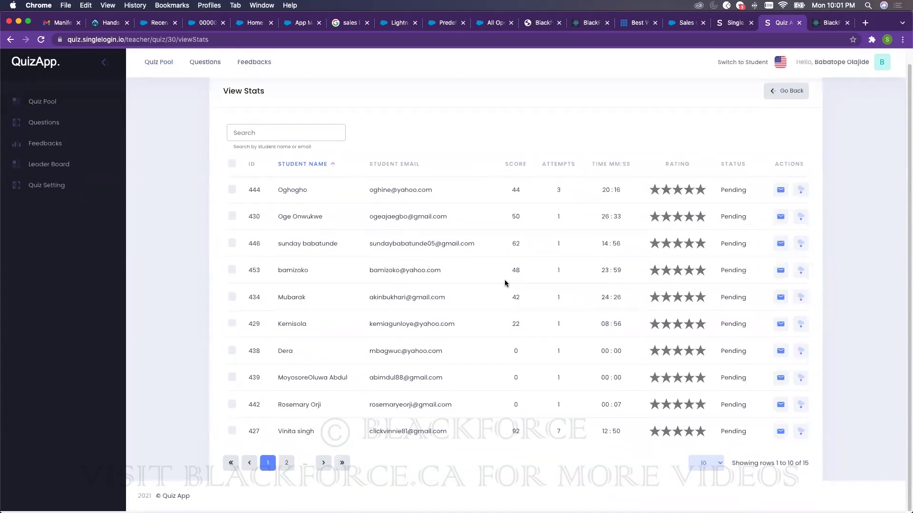
left_click(287, 466)
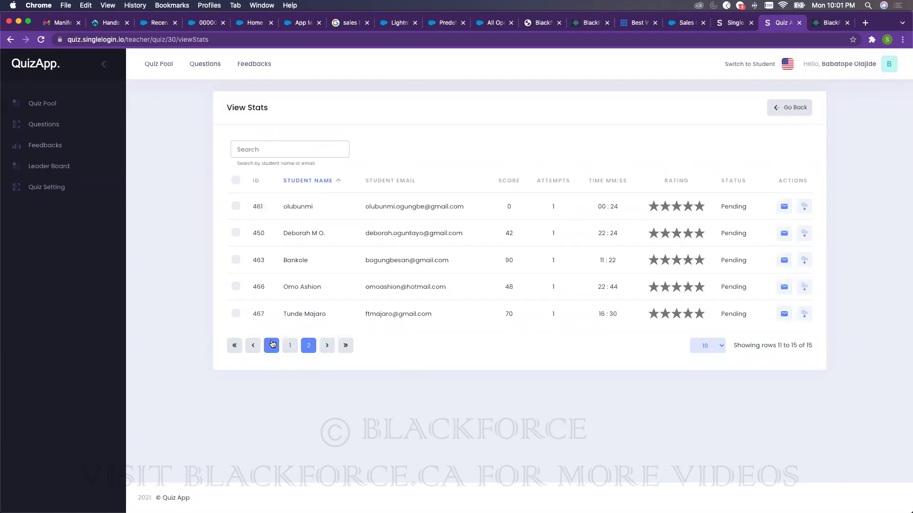
- Show page 2 of the Salesforce Administrator Practice Quiz - Part 1 leaderboard, then open work order 00000001
left_click(49, 169)
left_click(304, 160)
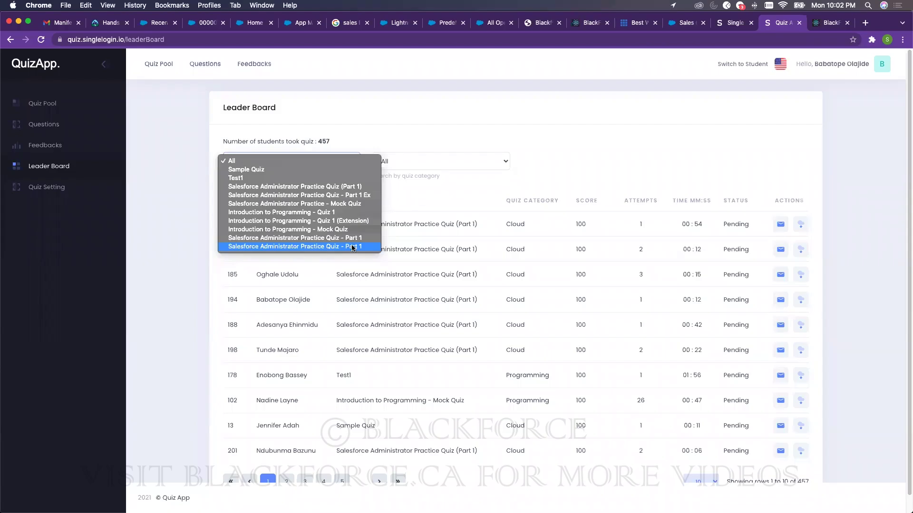
left_click(352, 246)
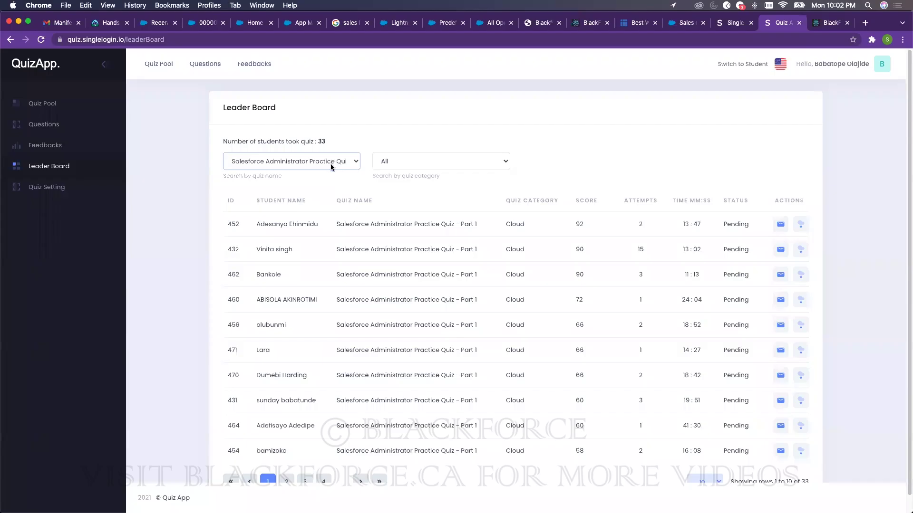
left_click(288, 481)
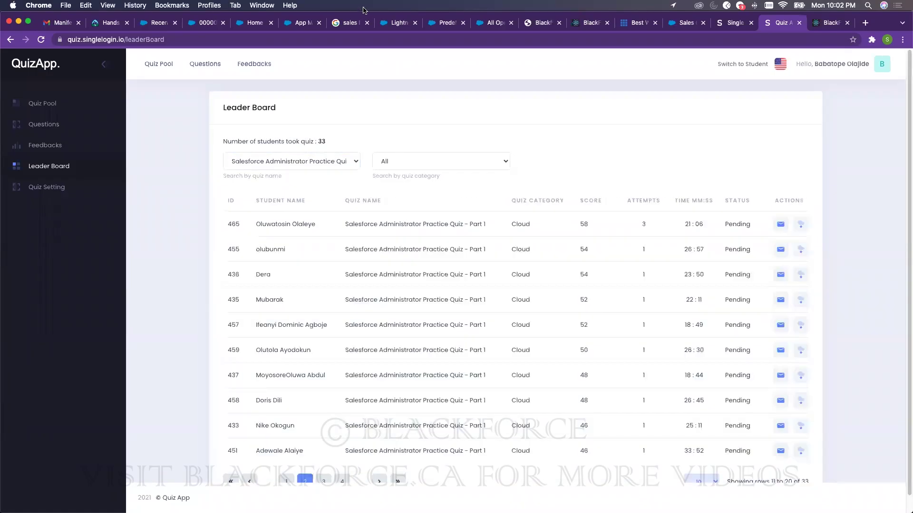
left_click(205, 23)
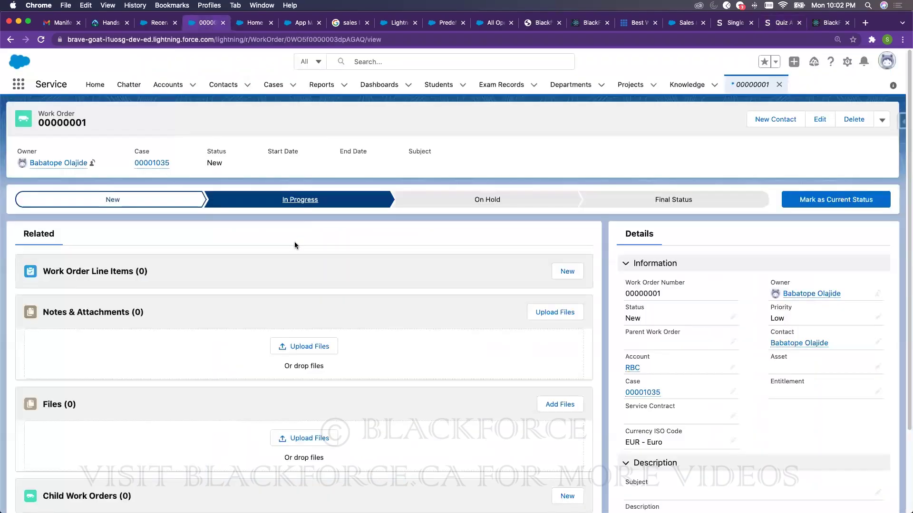
- Open work order 00000001's record page in Lightning App Builder, then show Recently Viewed cases
left_click(846, 63)
left_click(800, 90)
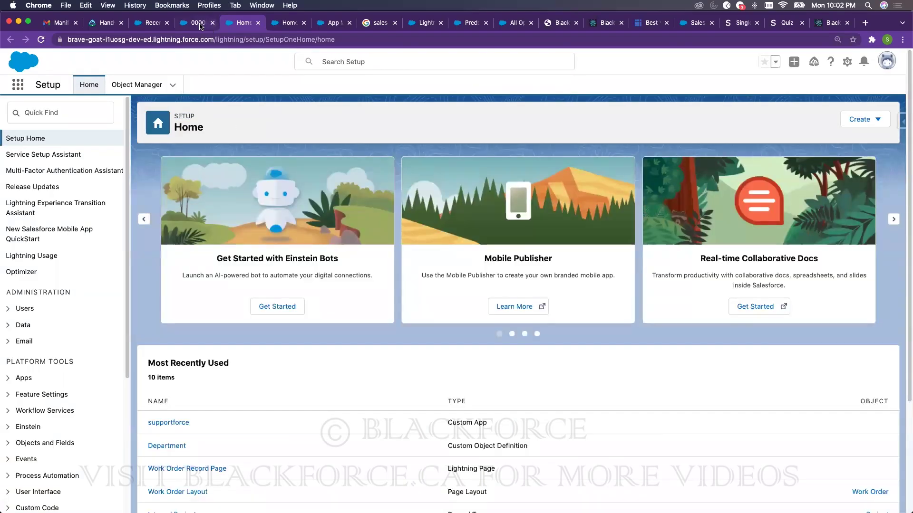
left_click(202, 22)
left_click(848, 62)
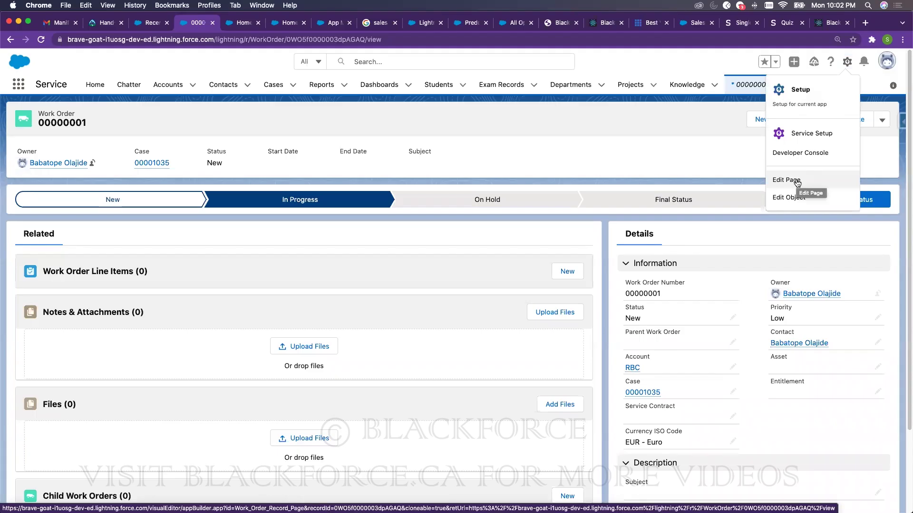
left_click(797, 182)
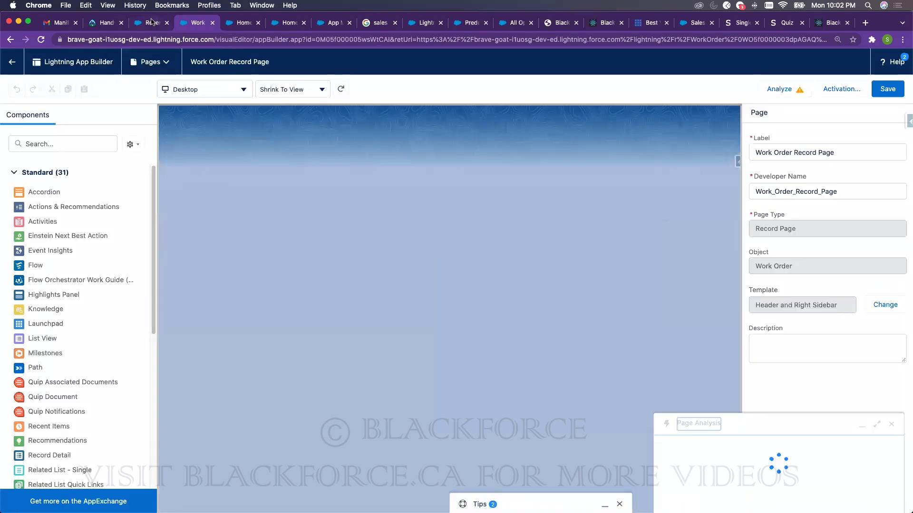
left_click(151, 21)
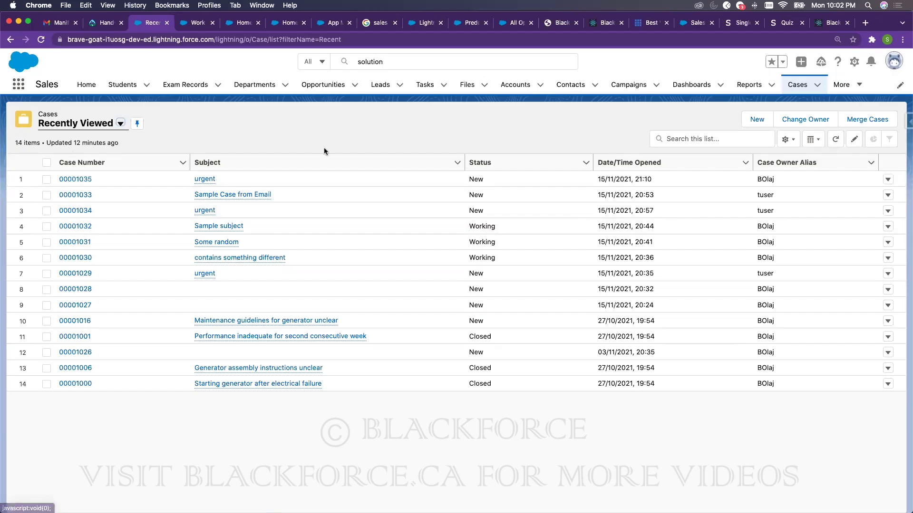
- Open case 00001035 'urgent' in Lightning App Builder, then leave the editor without saving
left_click(74, 180)
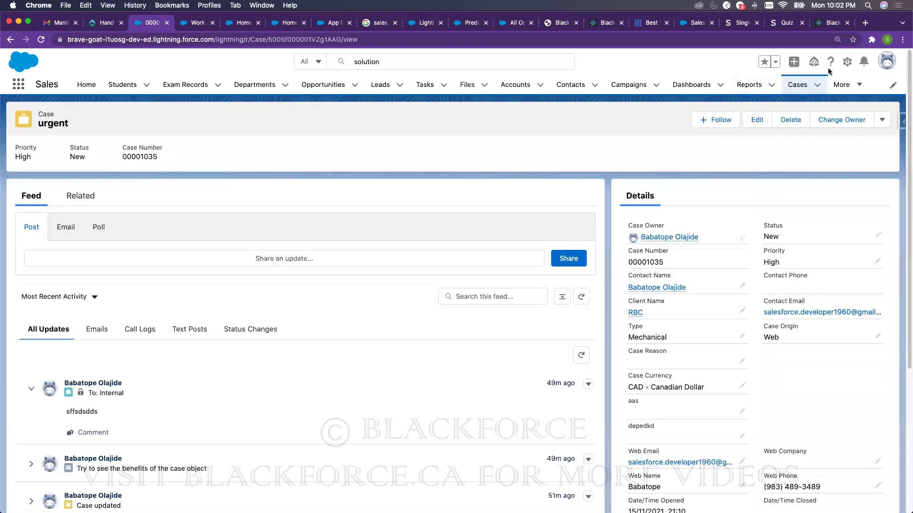
left_click(846, 62)
left_click(787, 180)
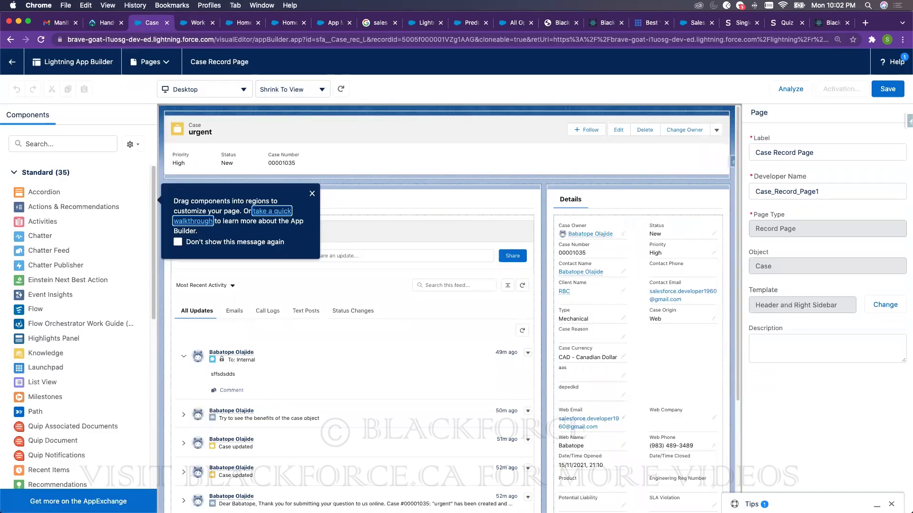
left_click(12, 62)
left_click(518, 177)
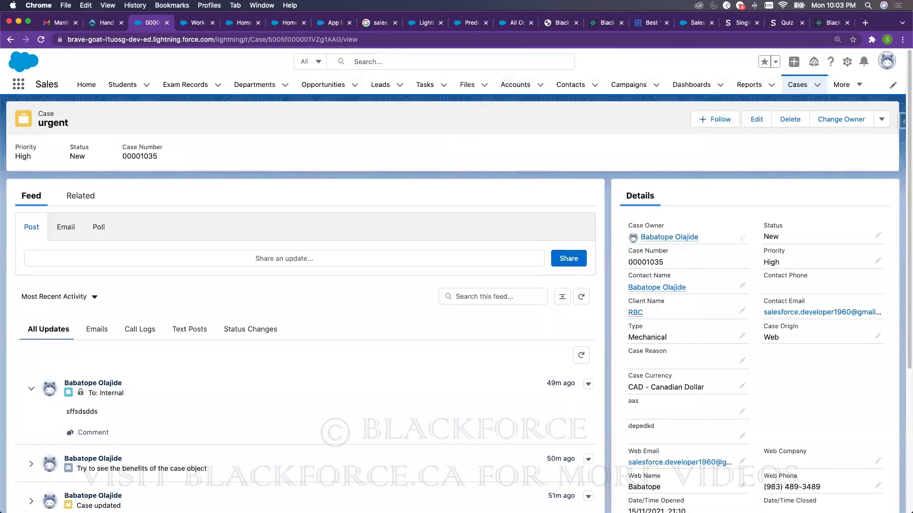
- Switch to QuizApp's Leader Board showing Part 1 results, rows 11 to 20 of 33
left_click(782, 24)
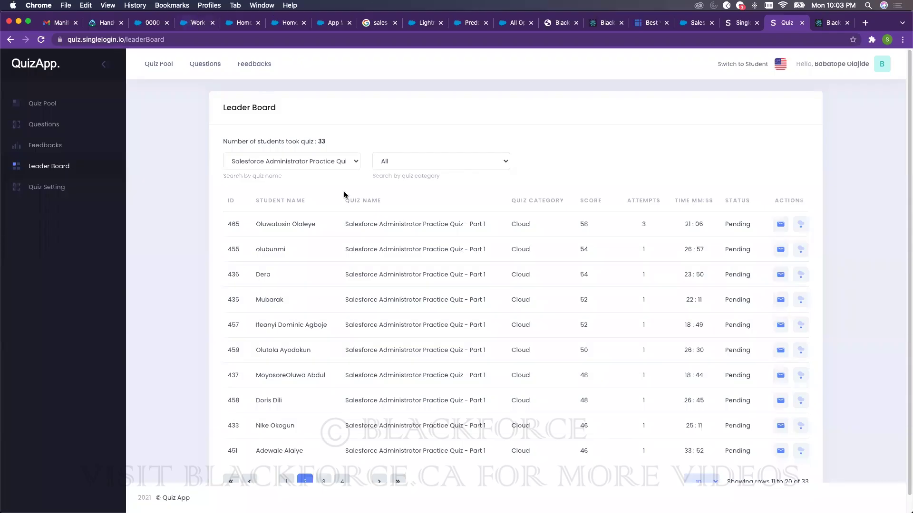
- Switch to the browser tab with the Work Order Record Page in Lightning App Builder
key("super+4")
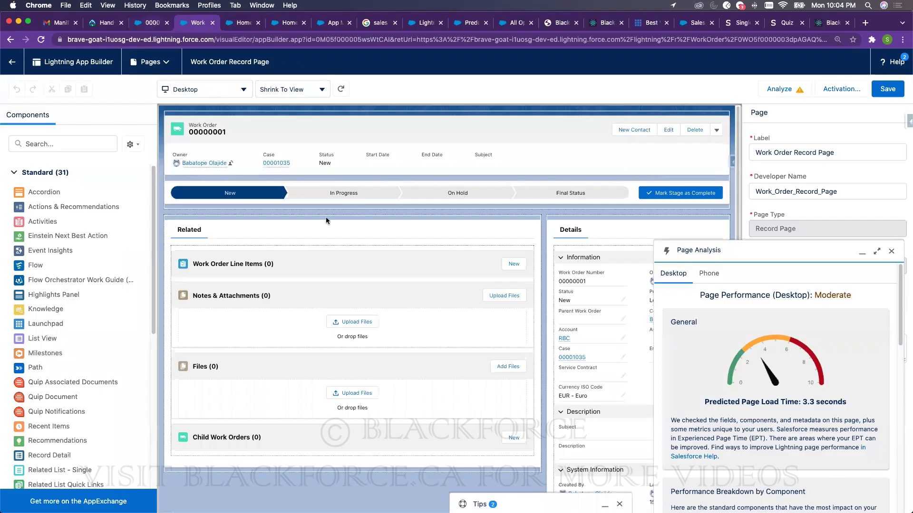
- Return to the urgent Case record page to view its Feed and Details panels
left_click(166, 28)
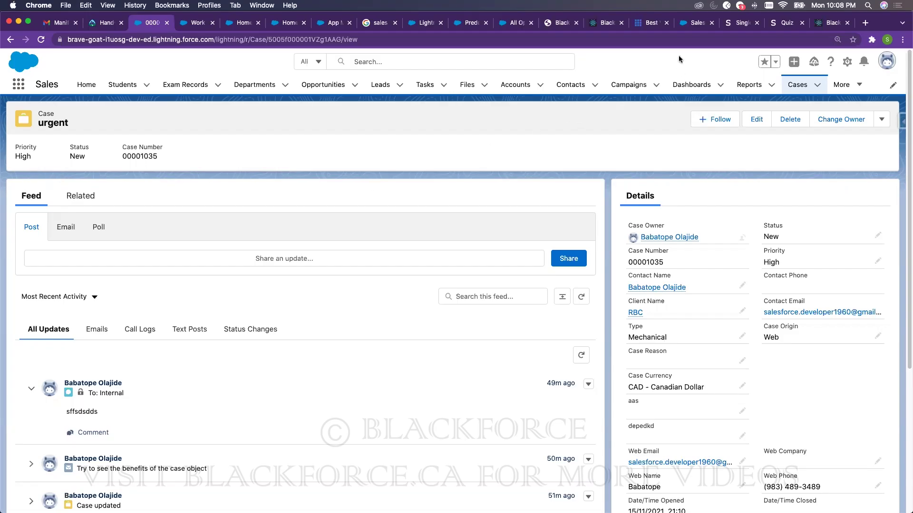
- On the Blackforce lesson page, enter the video password and unlock the Lightning Experience Customization video
left_click(818, 23)
left_click(322, 241)
type("••••••")
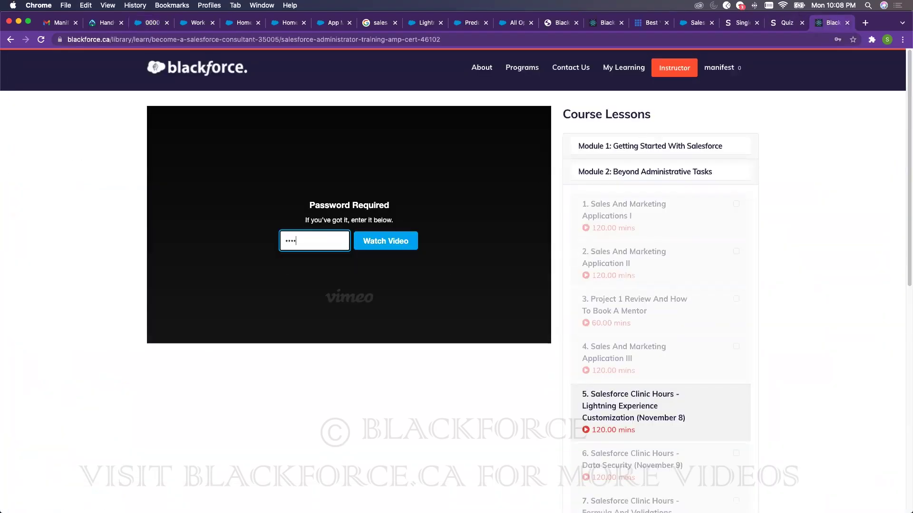
left_click(383, 241)
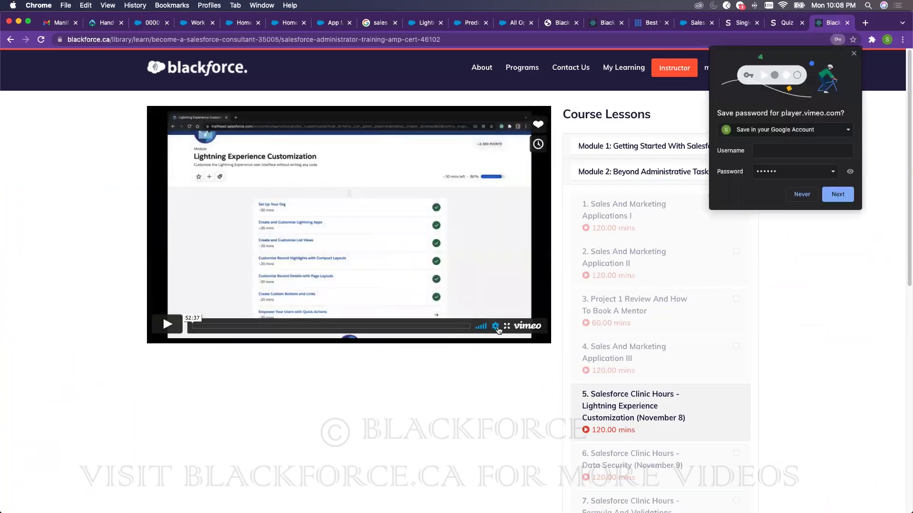
- Check the Vimeo playback speed options without changing them, and dismiss Chrome's save-password prompt
left_click(496, 327)
left_click(498, 311)
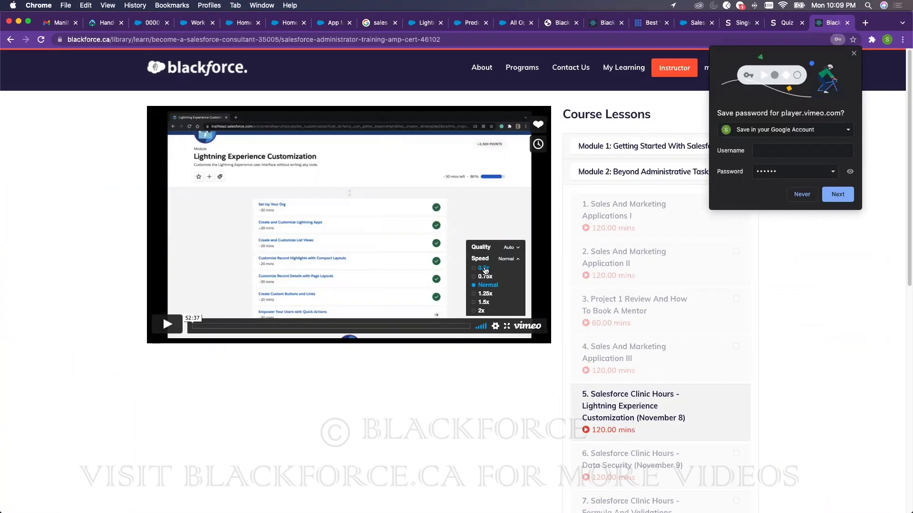
left_click(832, 296)
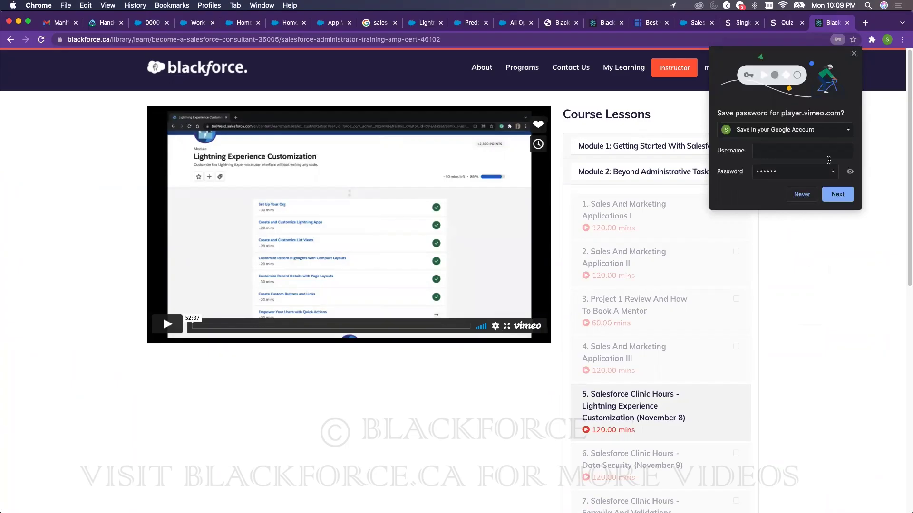
left_click(854, 53)
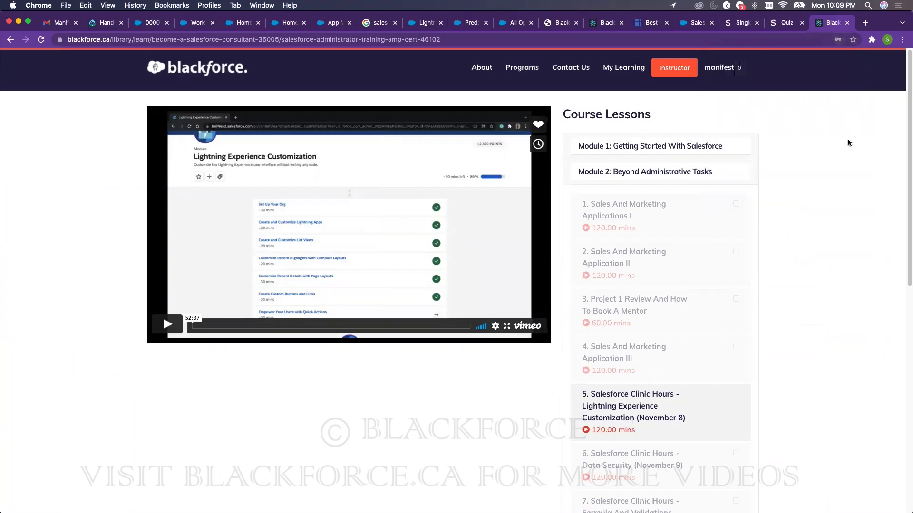